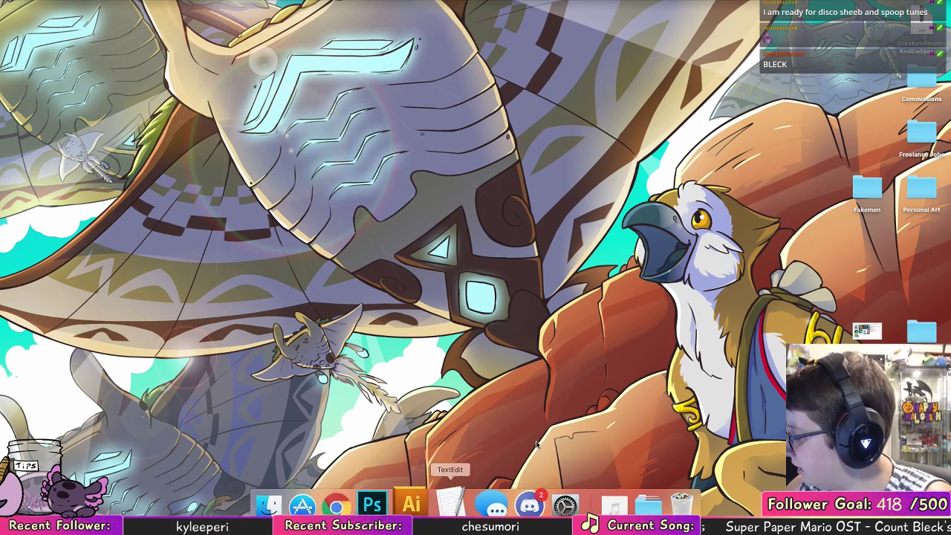
{"action": "left_click", "coordinate": [392, 507]}
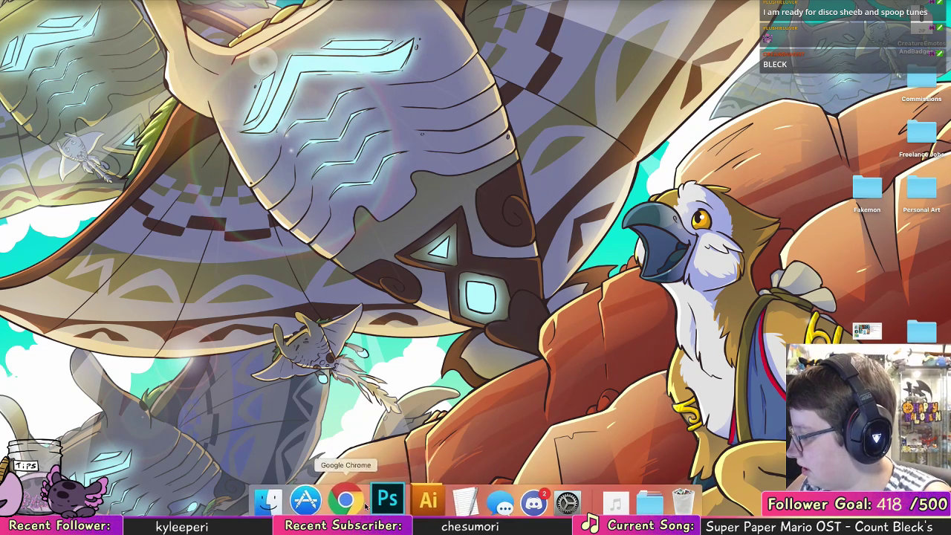
{"action": "left_click", "coordinate": [362, 502]}
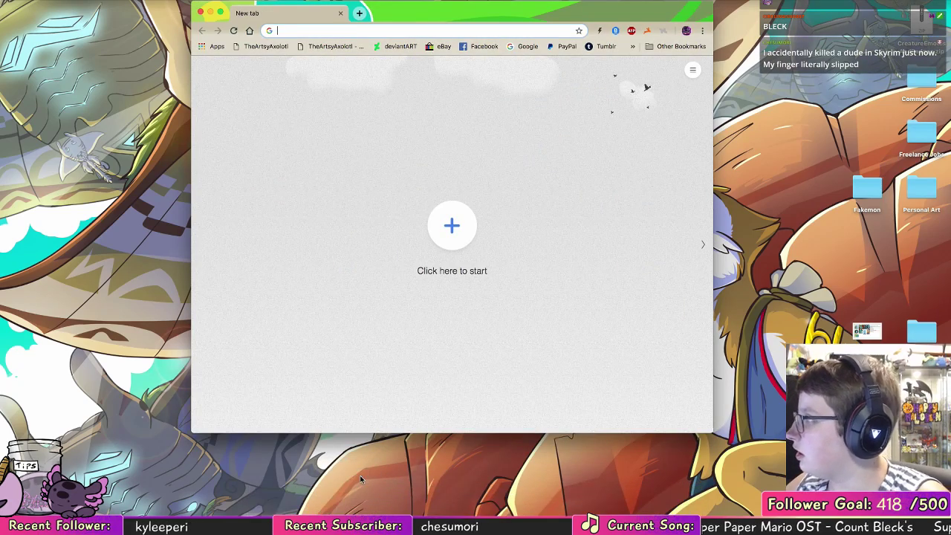
{"action": "left_click", "coordinate": [341, 13]}
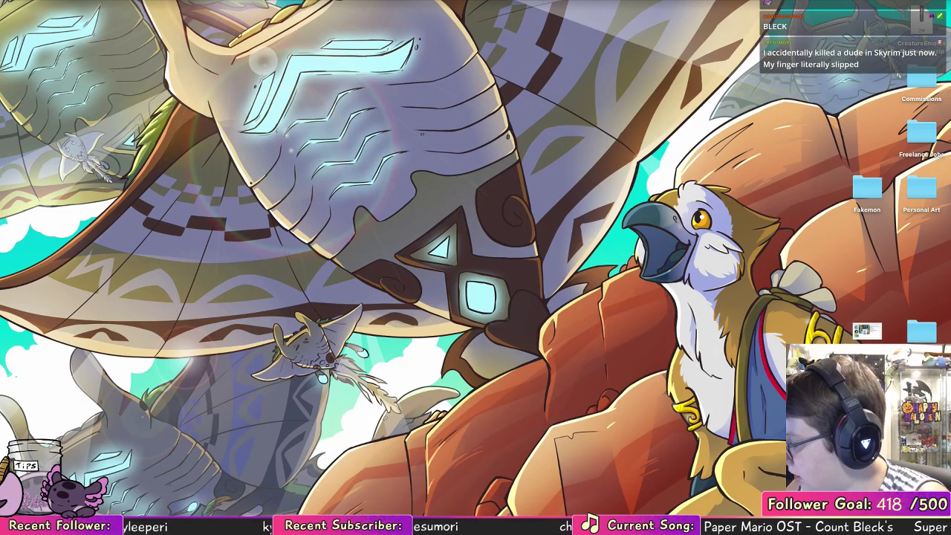
Step: Switch to Photoshop, create a 3000 × 3000 pixel RGB document at 300 pixels/inch with a white background, and add an empty layer
{"action": "left_click", "coordinate": [390, 508]}
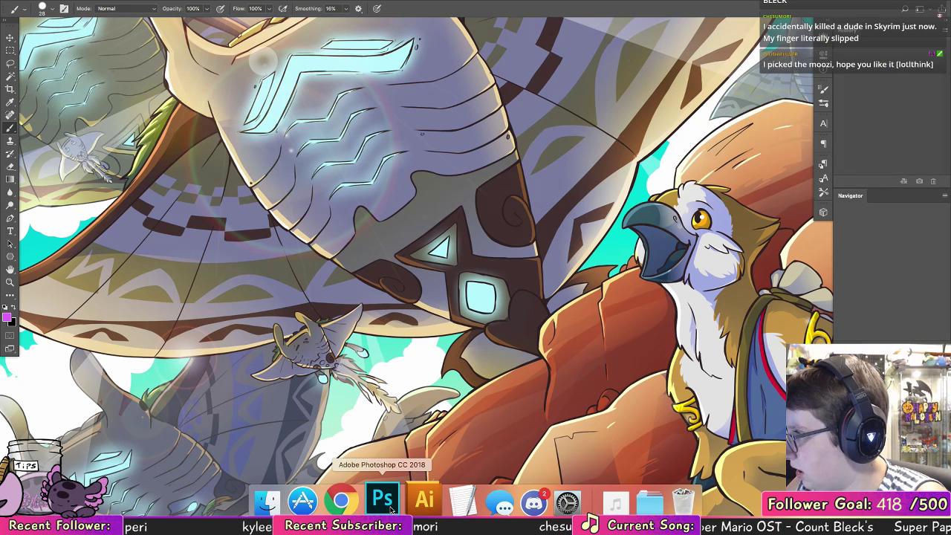
{"action": "key", "text": "super+n"}
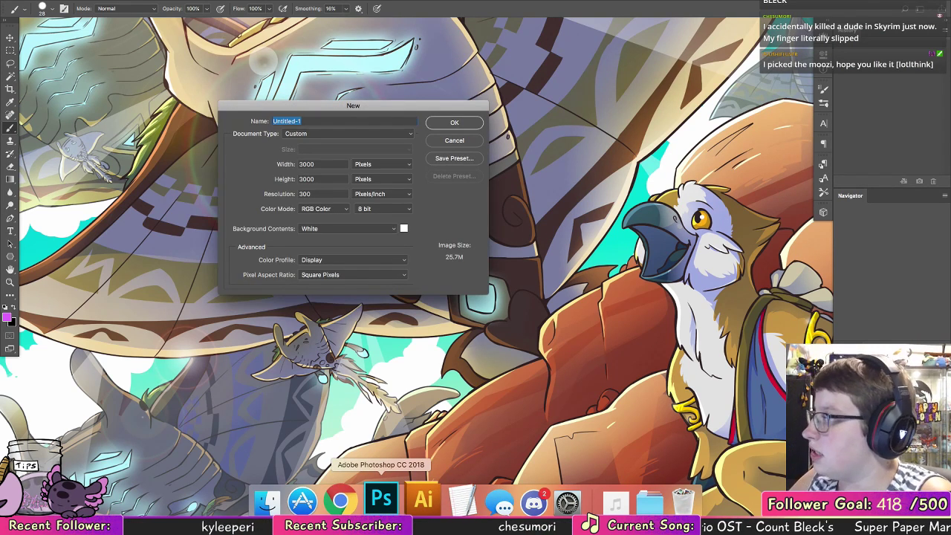
{"action": "key", "text": "Return"}
{"action": "left_click_drag", "start_coordinate": [402, 416], "coordinate": [776, 506]}
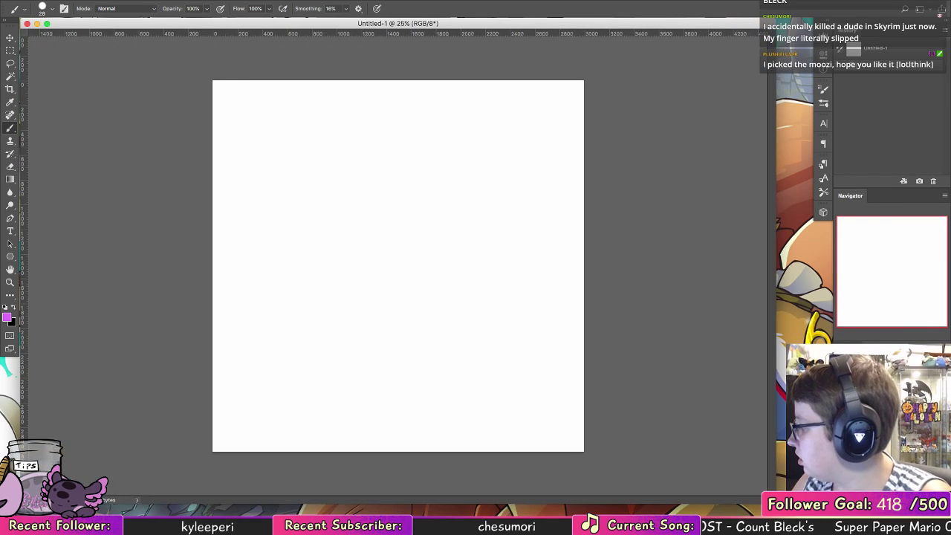
{"action": "key", "text": "super+alt+shift+n"}
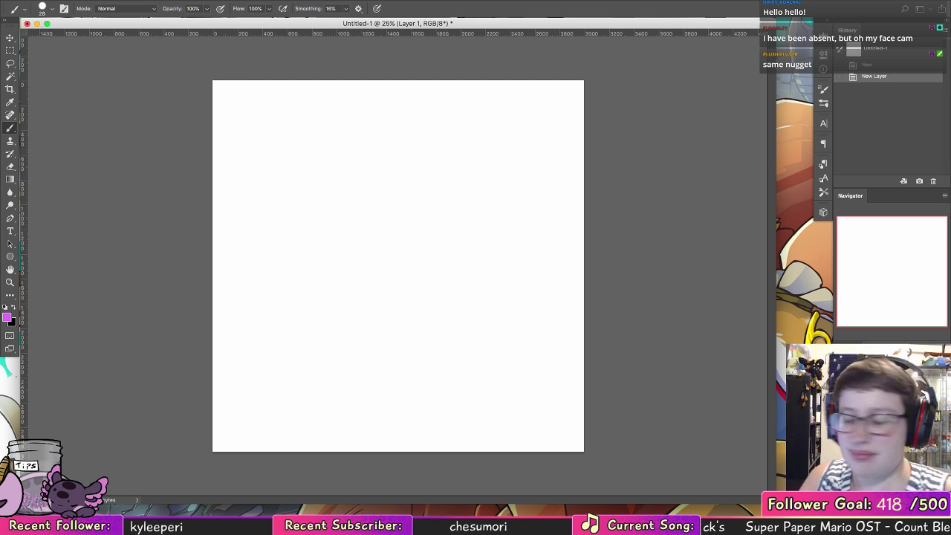
{"action": "left_click_drag", "start_coordinate": [767, 502], "coordinate": [586, 502]}
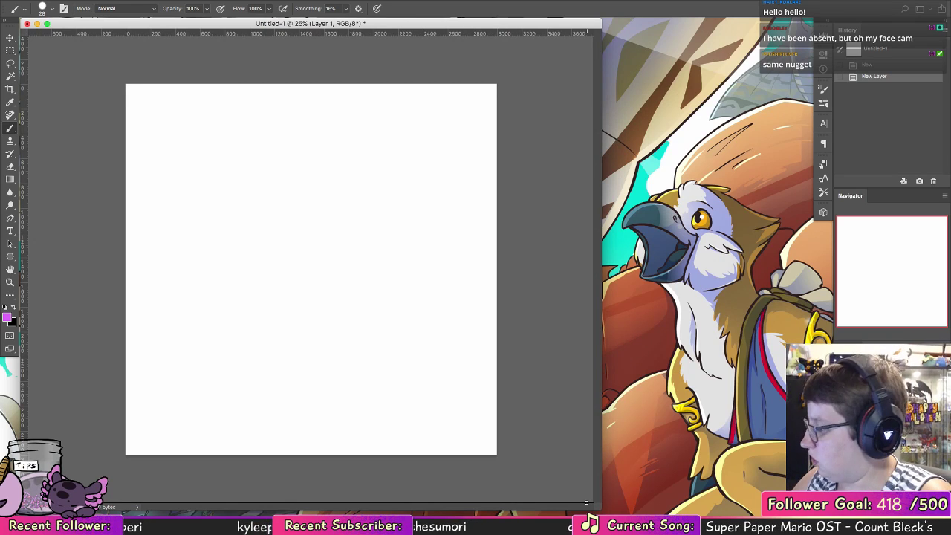
Step: Switch to Discord, find the commission slots list in The Axie Stack's lotl-announcements channel, and place its window beside the Photoshop canvas
{"action": "mouse_move", "coordinate": [600, 499]}
{"action": "left_click", "coordinate": [504, 502]}
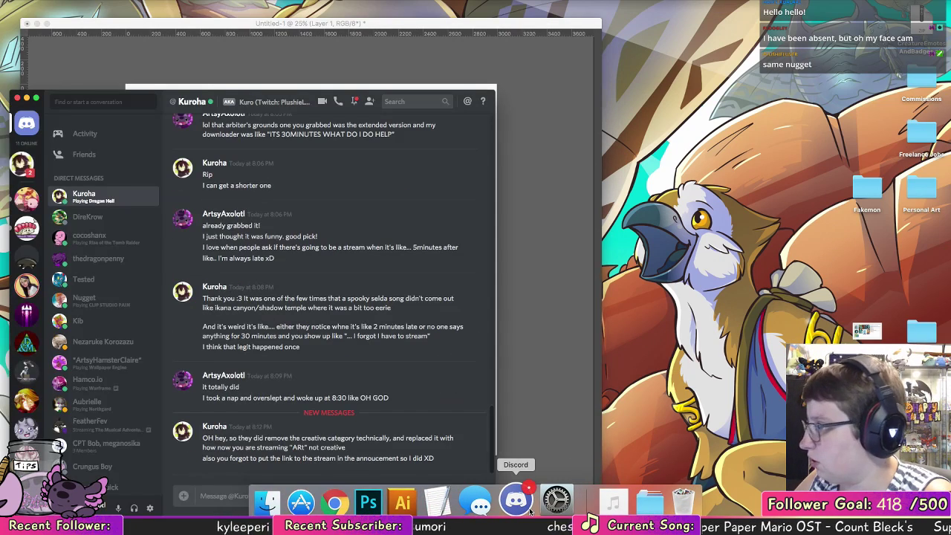
{"action": "left_click", "coordinate": [25, 172]}
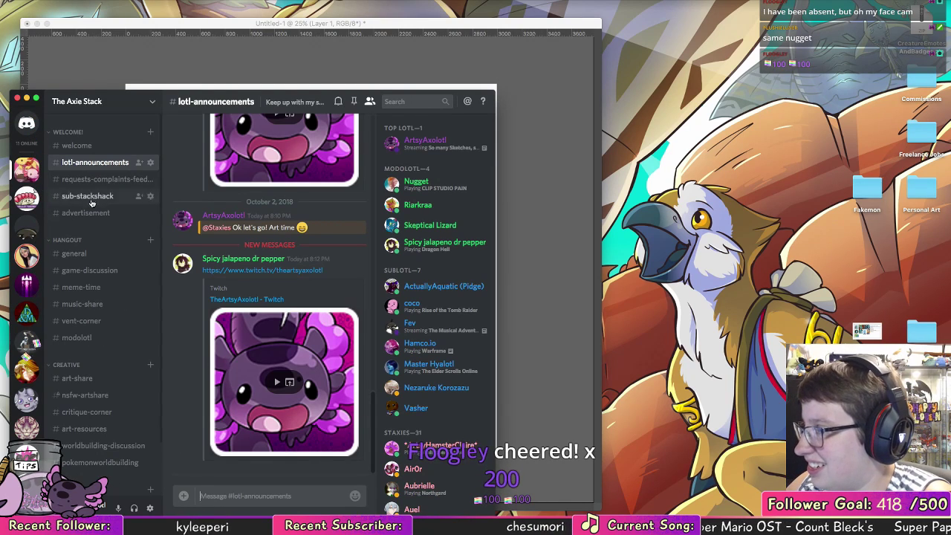
{"action": "scroll", "coordinate": [318, 162], "scroll_direction": "up", "scroll_amount": 10}
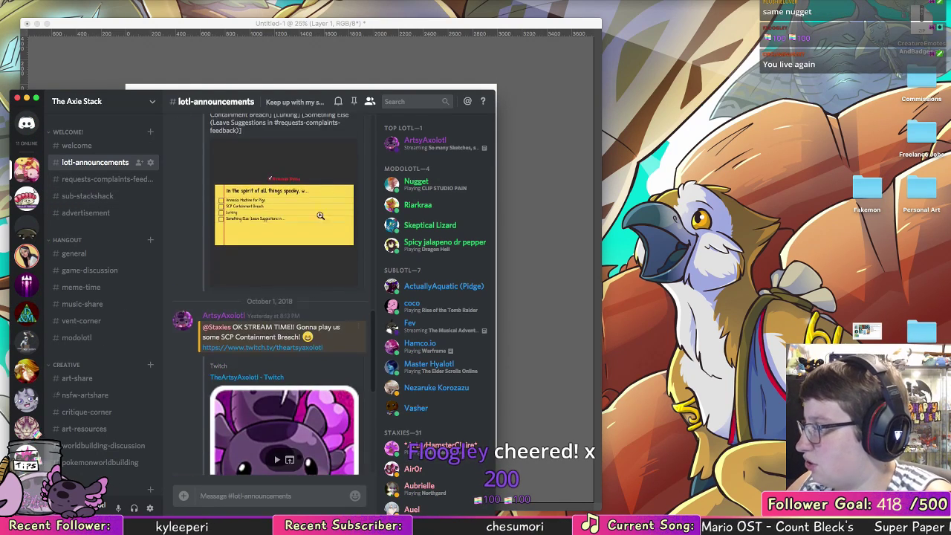
{"action": "scroll", "coordinate": [318, 162], "scroll_direction": "up", "scroll_amount": 5}
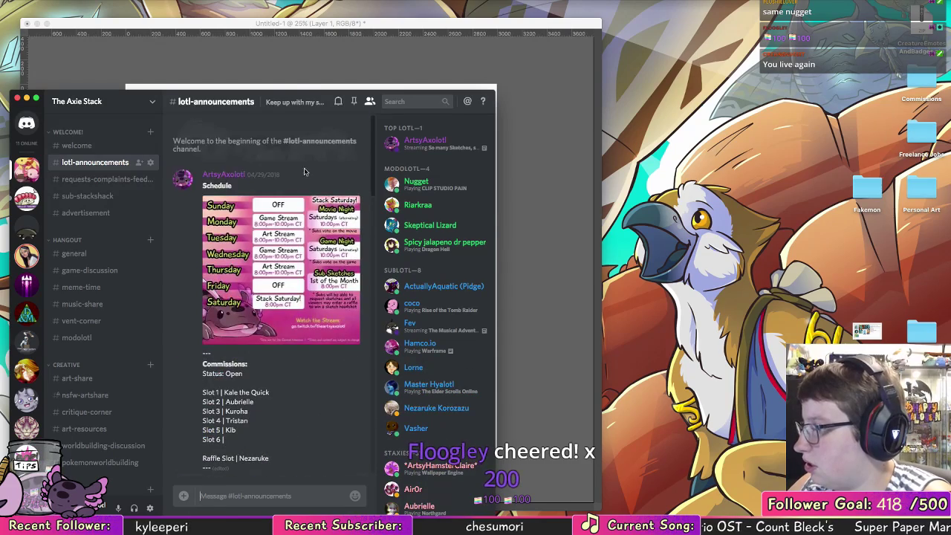
{"action": "scroll", "coordinate": [351, 113], "scroll_direction": "down", "scroll_amount": 3}
{"action": "left_click_drag", "start_coordinate": [353, 113], "coordinate": [798, 116]}
{"action": "left_click", "coordinate": [355, 193]}
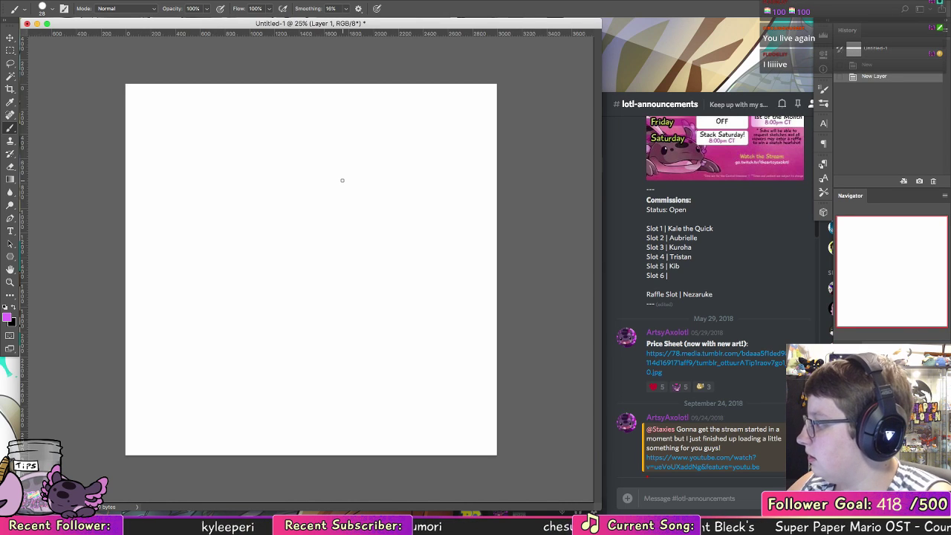
{"action": "left_click", "coordinate": [255, 211]}
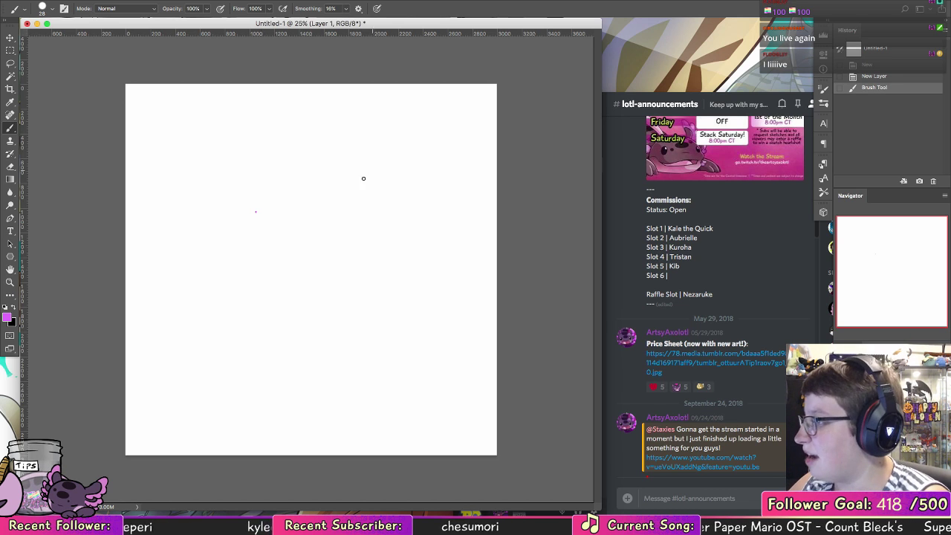
{"action": "left_click_drag", "start_coordinate": [332, 216], "coordinate": [348, 276]}
{"action": "key", "text": "ctrl+z"}
{"action": "key", "text": "ctrl+z"}
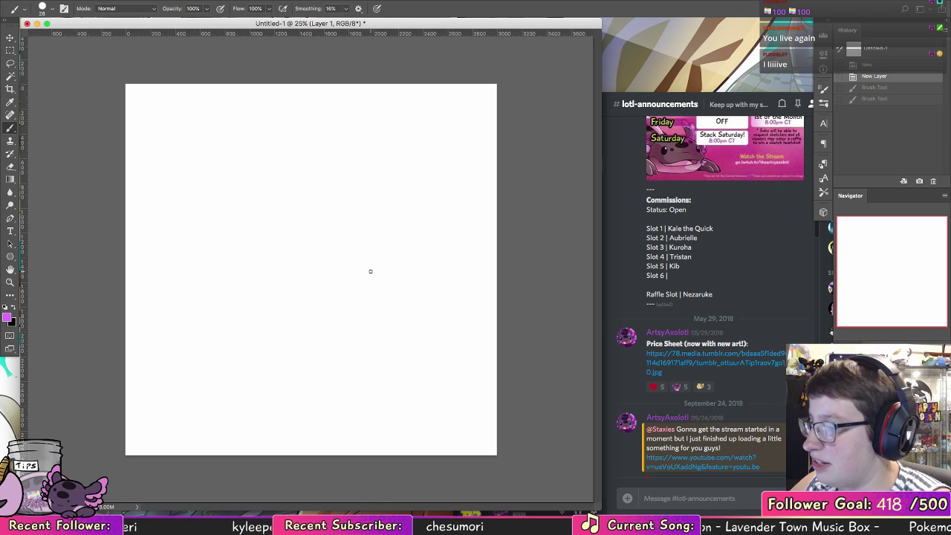
Step: Reset the colours to their defaults and set the foreground colour to pure red (ff0000)
{"action": "left_click", "coordinate": [5, 308]}
{"action": "left_click", "coordinate": [7, 317]}
{"action": "left_click", "coordinate": [525, 273]}
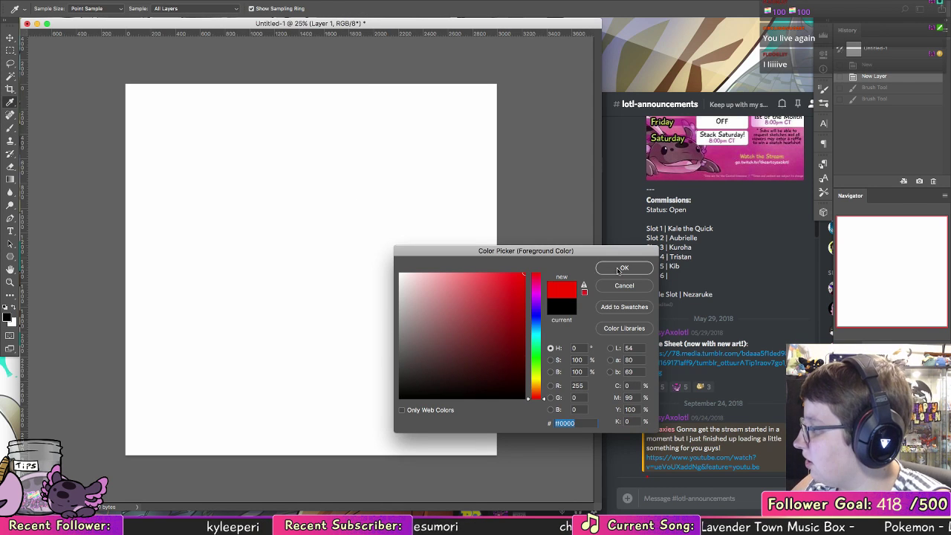
{"action": "left_click", "coordinate": [623, 268]}
Step: Choose the hard round 13 px brush preset for sketching
{"action": "left_click", "coordinate": [42, 8]}
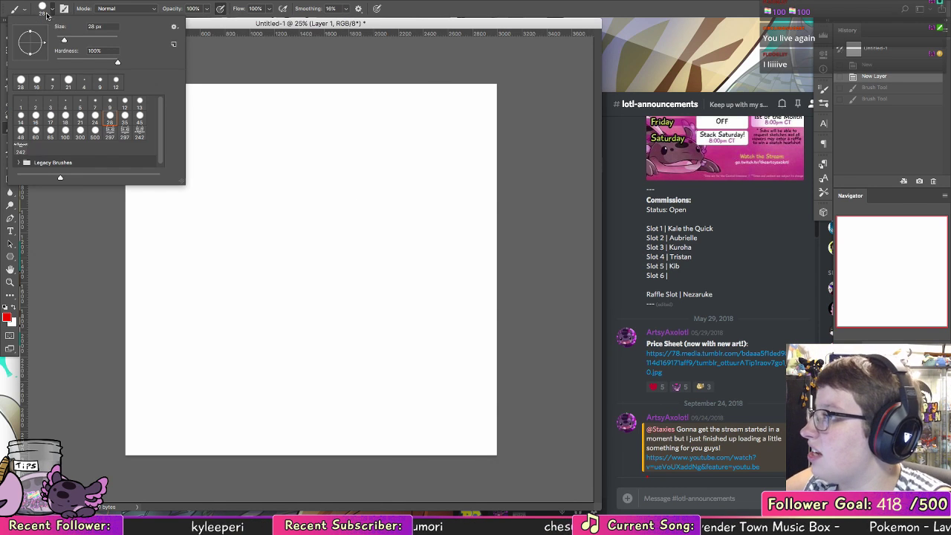
{"action": "left_click", "coordinate": [95, 101]}
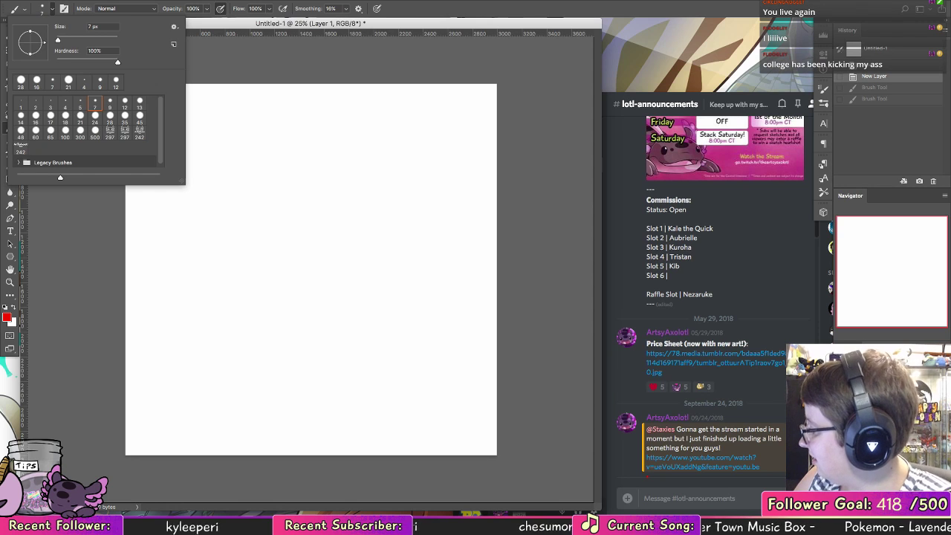
{"action": "key", "text": "Return"}
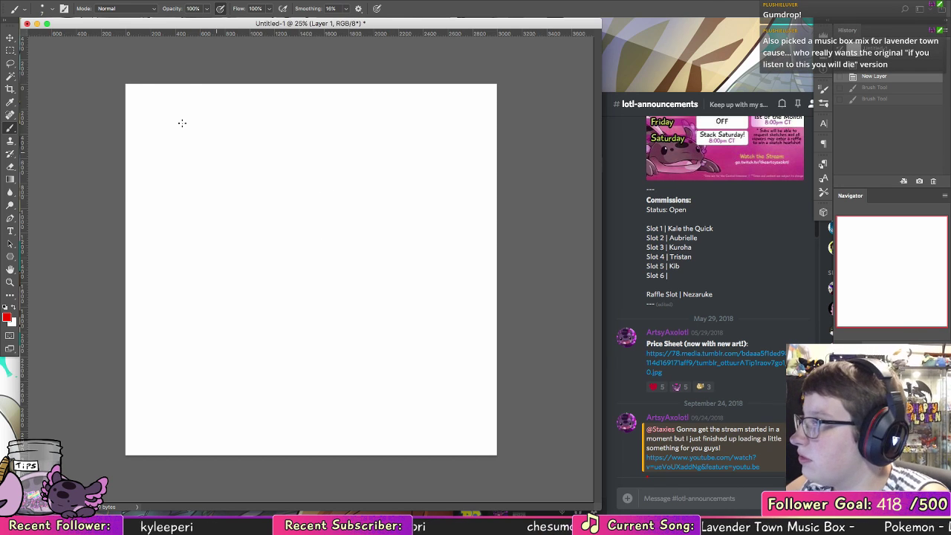
{"action": "left_click", "coordinate": [52, 8]}
{"action": "left_click", "coordinate": [140, 102]}
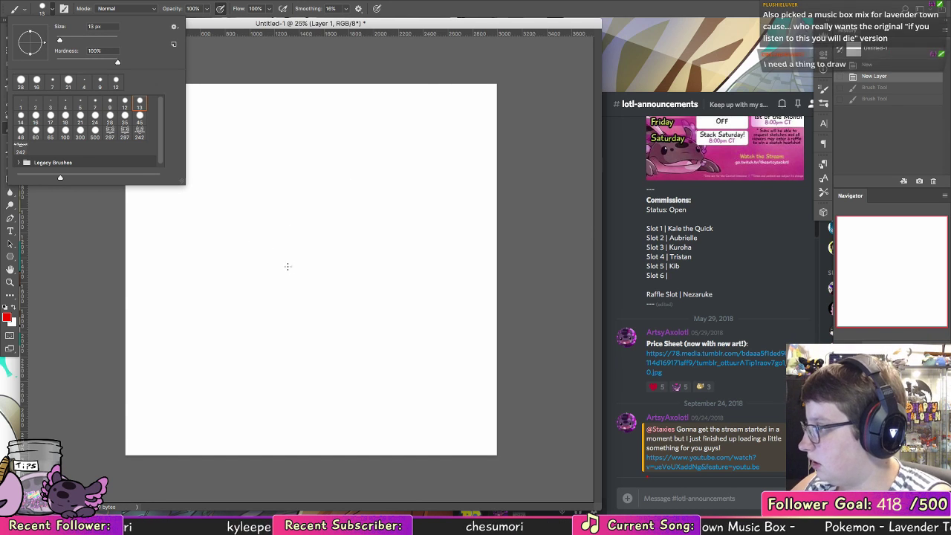
{"action": "left_click", "coordinate": [306, 270]}
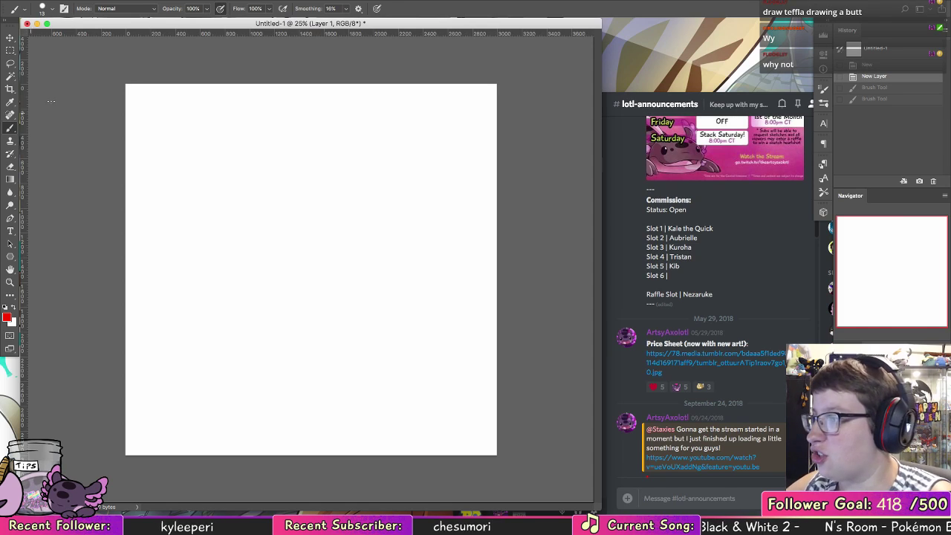
Step: Shift the Discord window higher and closer to the canvas, and return to the Photoshop document
{"action": "left_click_drag", "start_coordinate": [687, 97], "coordinate": [630, 49]}
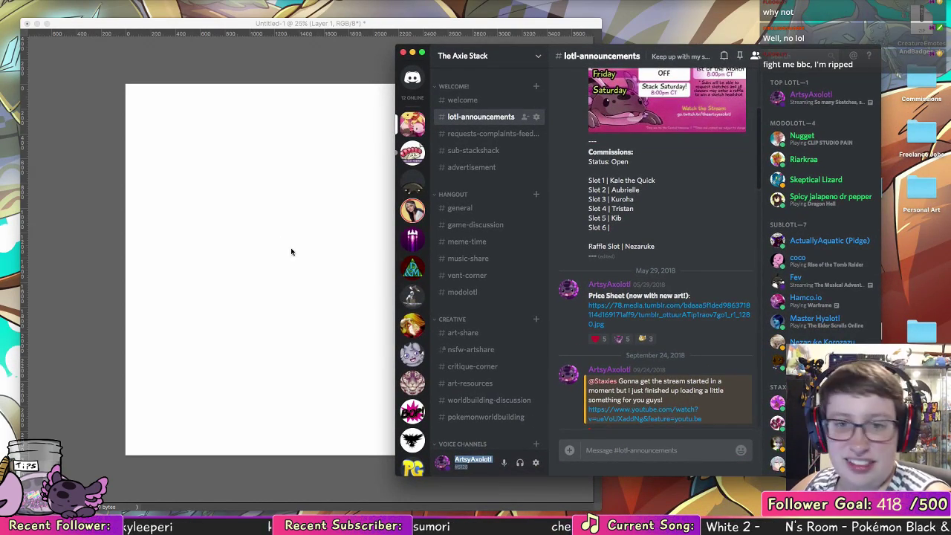
{"action": "left_click", "coordinate": [264, 235]}
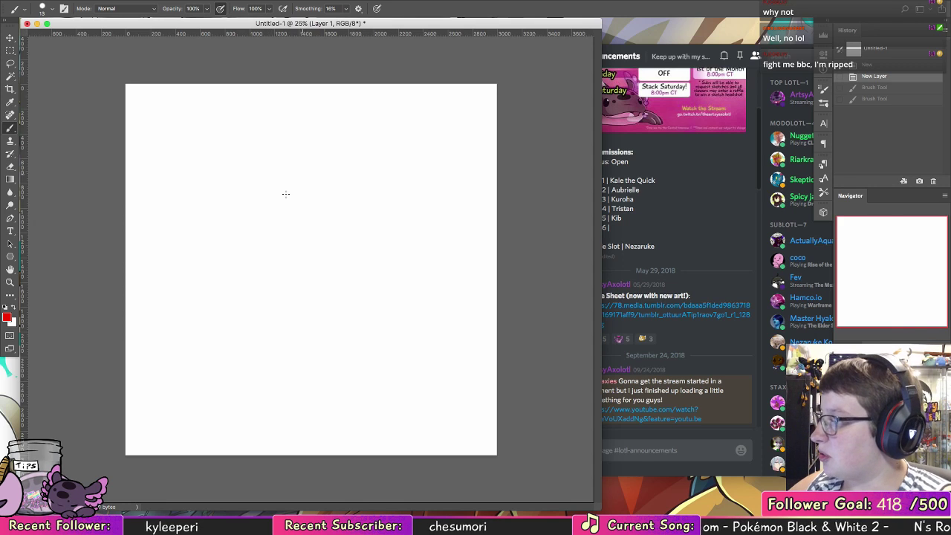
Step: Rough out two small round-headed figures side by side in red, and replace that sketch layer with a new empty layer
{"action": "mouse_move", "coordinate": [367, 233]}
{"action": "left_mouse_down"}
{"action": "mouse_move", "coordinate": [398, 234]}
{"action": "mouse_move", "coordinate": [365, 206]}
{"action": "mouse_move", "coordinate": [408, 211]}
{"action": "mouse_move", "coordinate": [364, 233]}
{"action": "mouse_move", "coordinate": [380, 195]}
{"action": "mouse_move", "coordinate": [403, 236]}
{"action": "mouse_move", "coordinate": [381, 234]}
{"action": "mouse_move", "coordinate": [393, 282]}
{"action": "left_mouse_up"}
{"action": "mouse_move", "coordinate": [376, 252]}
{"action": "left_mouse_down"}
{"action": "mouse_move", "coordinate": [362, 250]}
{"action": "mouse_move", "coordinate": [400, 239]}
{"action": "left_mouse_up"}
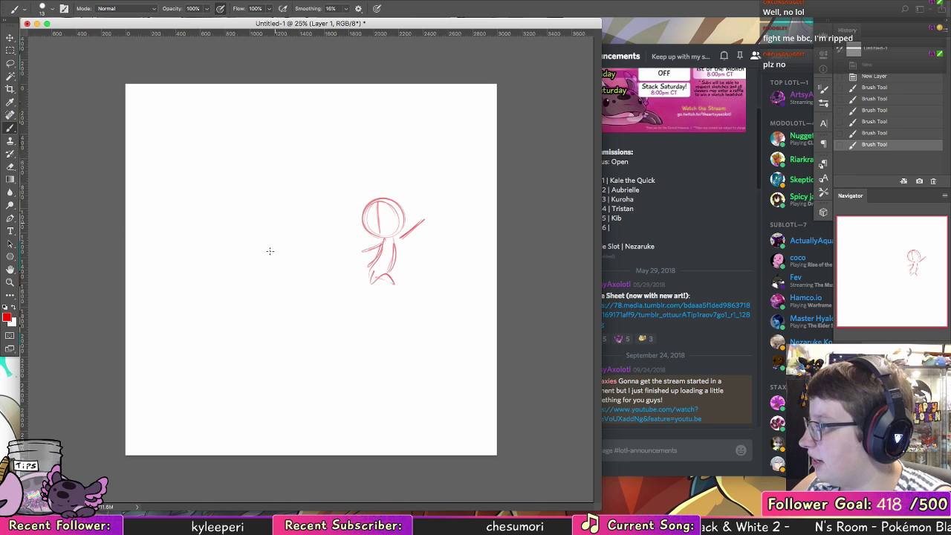
{"action": "mouse_move", "coordinate": [276, 225]}
{"action": "left_mouse_down"}
{"action": "mouse_move", "coordinate": [316, 235]}
{"action": "mouse_move", "coordinate": [271, 217]}
{"action": "left_mouse_up"}
{"action": "left_click_drag", "start_coordinate": [405, 209], "coordinate": [355, 219]}
{"action": "mouse_move", "coordinate": [281, 255]}
{"action": "left_mouse_down"}
{"action": "mouse_move", "coordinate": [290, 278]}
{"action": "mouse_move", "coordinate": [312, 250]}
{"action": "mouse_move", "coordinate": [322, 266]}
{"action": "mouse_move", "coordinate": [301, 263]}
{"action": "mouse_move", "coordinate": [311, 265]}
{"action": "left_mouse_up"}
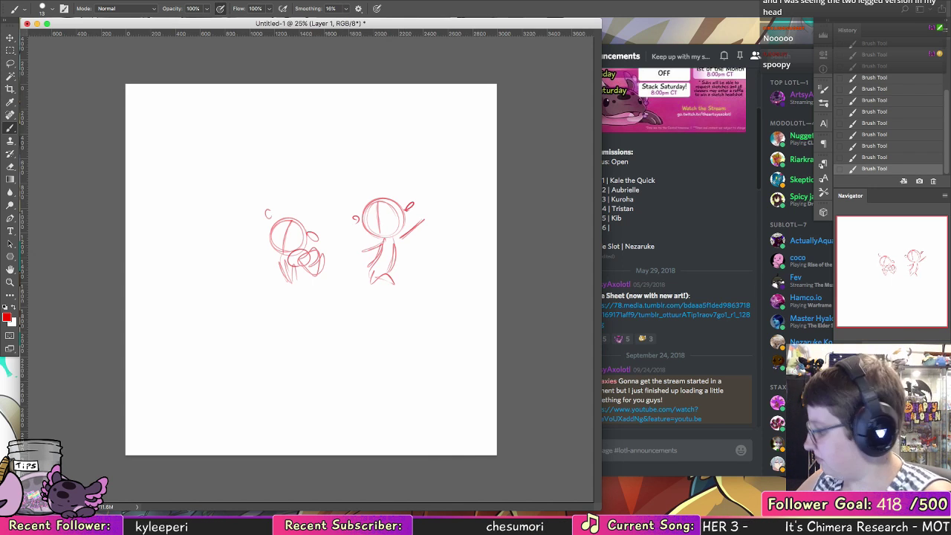
{"action": "key", "text": "Delete"}
{"action": "key", "text": "super+shift+alt+n"}
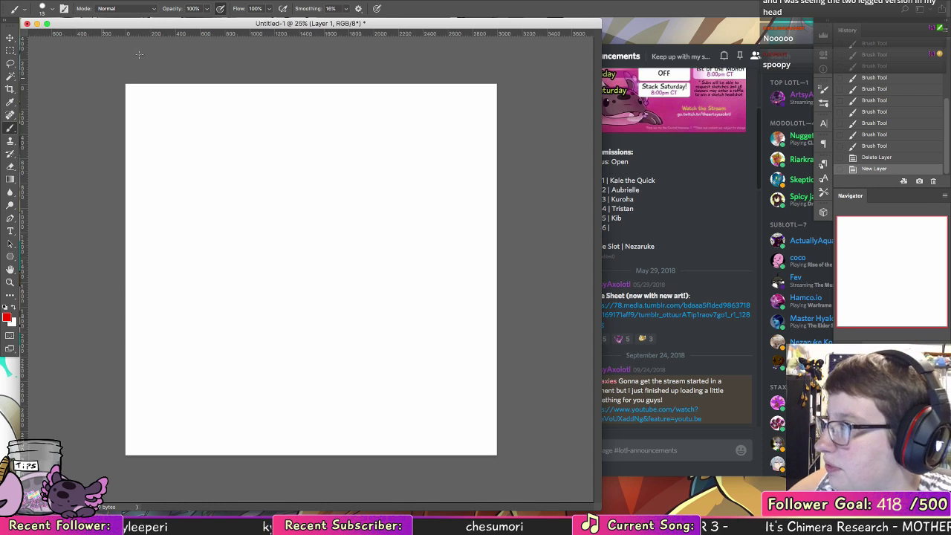
Step: Sketch a round head slightly above the canvas centre with crossing face guidelines, curved closed eyes and a round curl on top
{"action": "left_click_drag", "start_coordinate": [313, 249], "coordinate": [319, 243]}
{"action": "mouse_move", "coordinate": [330, 197]}
{"action": "left_mouse_down"}
{"action": "mouse_move", "coordinate": [297, 240]}
{"action": "mouse_move", "coordinate": [299, 180]}
{"action": "mouse_move", "coordinate": [327, 246]}
{"action": "mouse_move", "coordinate": [276, 199]}
{"action": "mouse_move", "coordinate": [338, 229]}
{"action": "mouse_move", "coordinate": [277, 215]}
{"action": "mouse_move", "coordinate": [343, 221]}
{"action": "mouse_move", "coordinate": [274, 214]}
{"action": "left_mouse_up"}
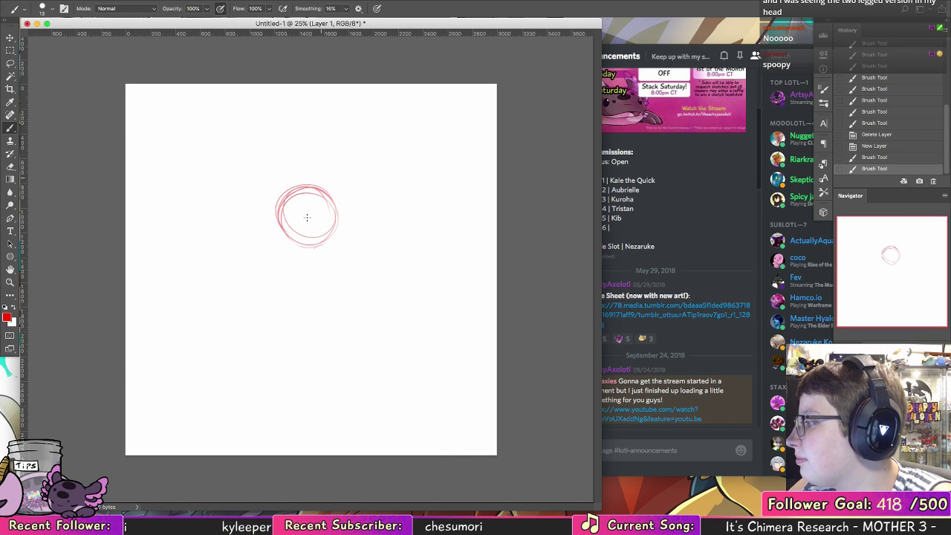
{"action": "mouse_move", "coordinate": [313, 189]}
{"action": "left_mouse_down"}
{"action": "mouse_move", "coordinate": [308, 234]}
{"action": "mouse_move", "coordinate": [315, 193]}
{"action": "mouse_move", "coordinate": [304, 245]}
{"action": "mouse_move", "coordinate": [308, 215]}
{"action": "mouse_move", "coordinate": [324, 220]}
{"action": "mouse_move", "coordinate": [302, 205]}
{"action": "left_mouse_up"}
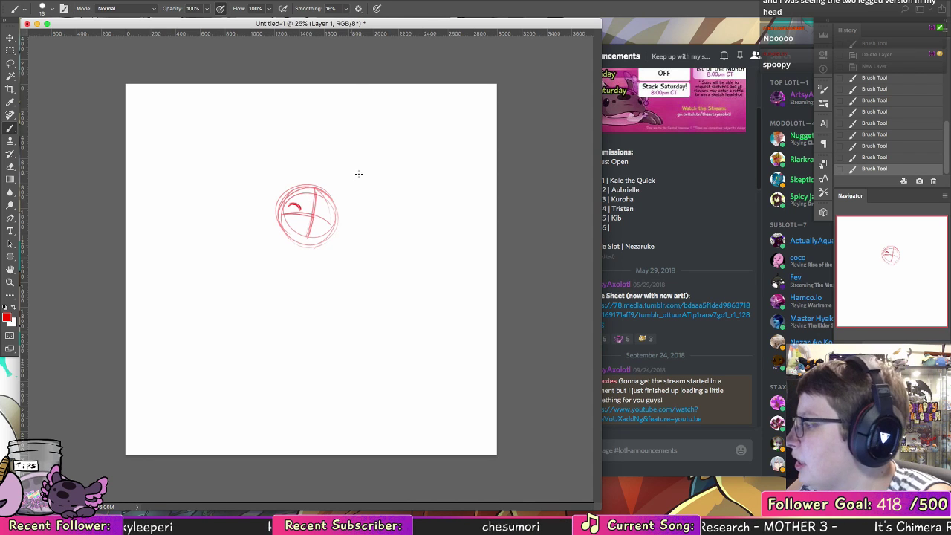
{"action": "left_click_drag", "start_coordinate": [328, 214], "coordinate": [333, 217]}
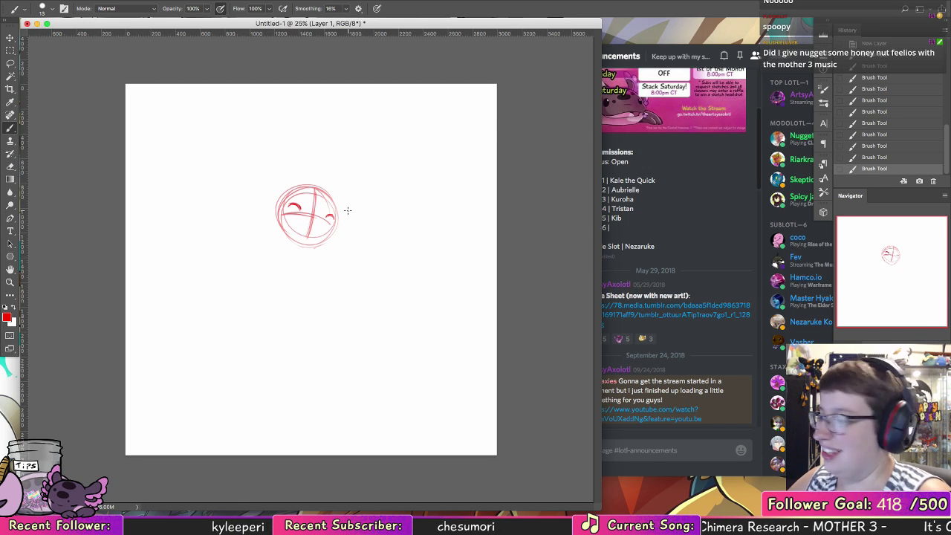
{"action": "mouse_move", "coordinate": [322, 204]}
{"action": "left_mouse_down"}
{"action": "mouse_move", "coordinate": [303, 186]}
{"action": "mouse_move", "coordinate": [323, 195]}
{"action": "left_mouse_up"}
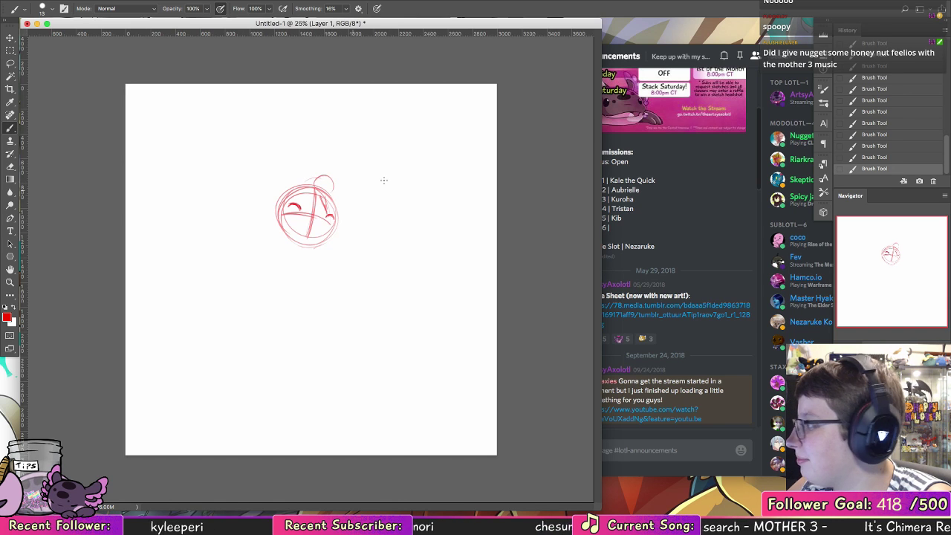
Step: Open the third-slot client's folder inside the Commissions folder and preview the AdventureSheebs web image as a reference beside the canvas
{"action": "left_click", "coordinate": [731, 177]}
{"action": "double_click", "coordinate": [916, 93]}
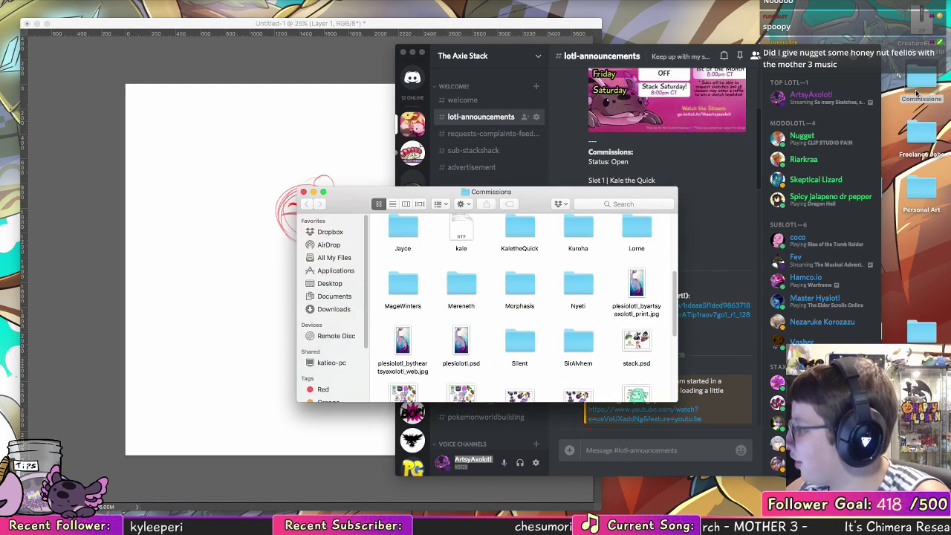
{"action": "double_click", "coordinate": [579, 229]}
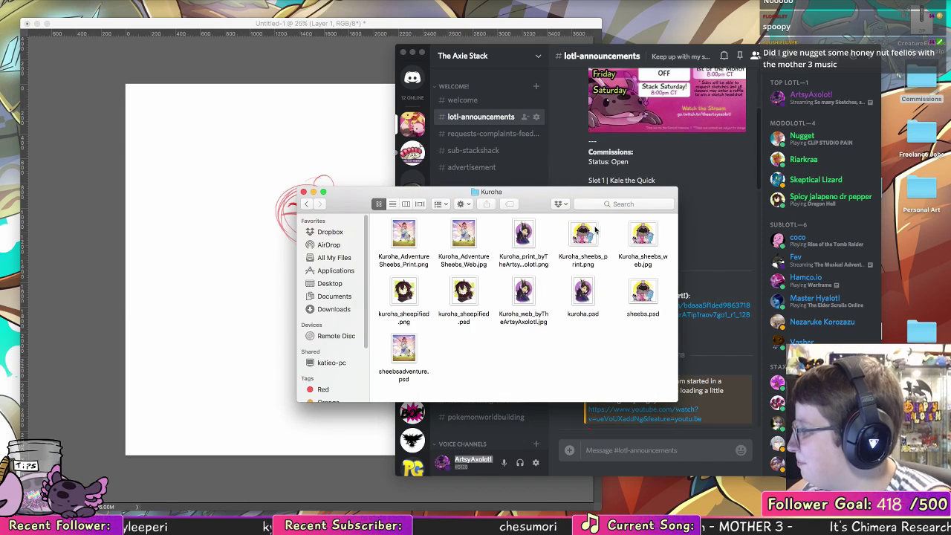
{"action": "left_click", "coordinate": [469, 234]}
{"action": "key", "text": "space"}
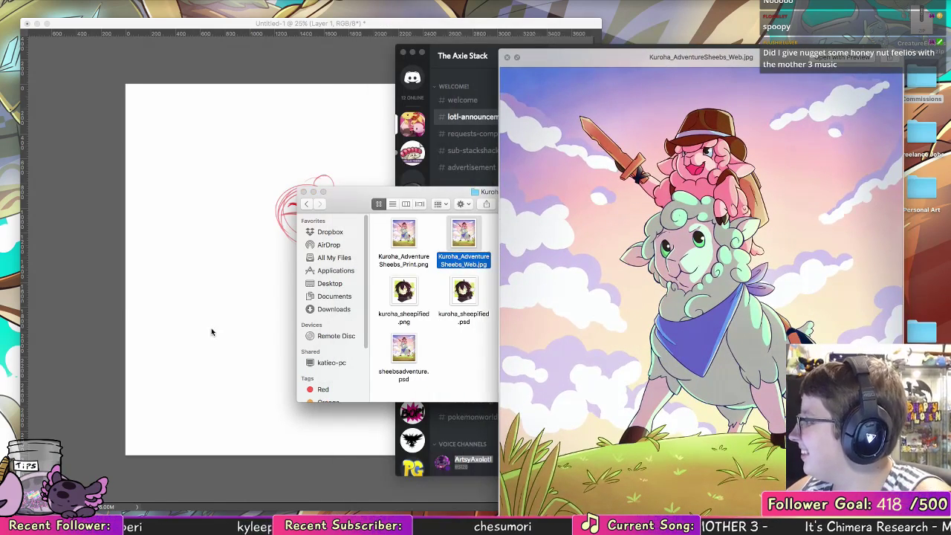
Step: Return to the Photoshop document and sketch a sheep's muzzle and cheeks, with round wool curls around the head
{"action": "left_click", "coordinate": [211, 332]}
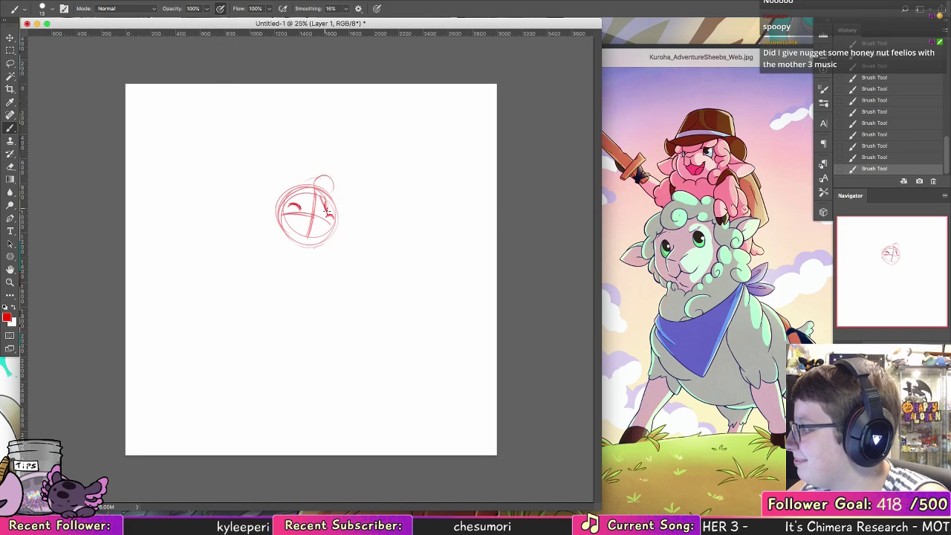
{"action": "left_click_drag", "start_coordinate": [326, 208], "coordinate": [334, 220]}
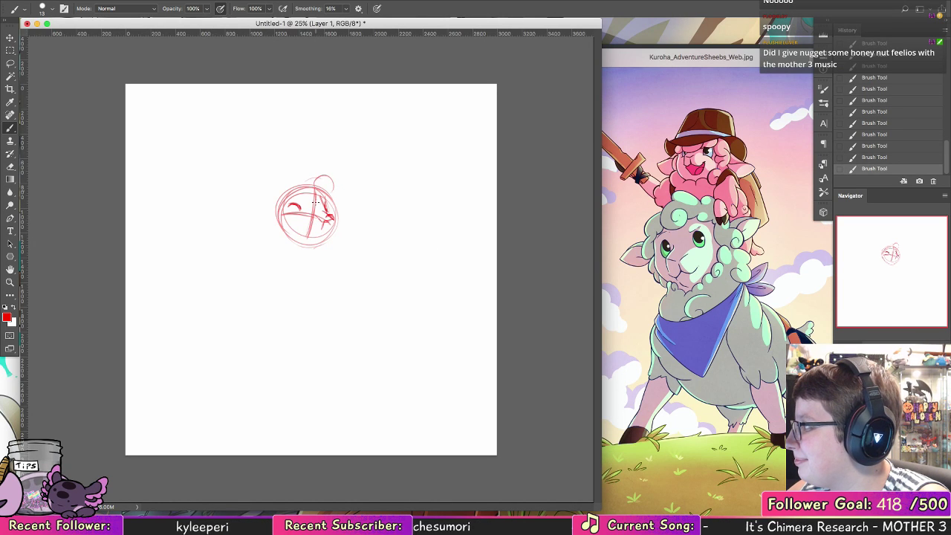
{"action": "left_click_drag", "start_coordinate": [304, 220], "coordinate": [320, 231]}
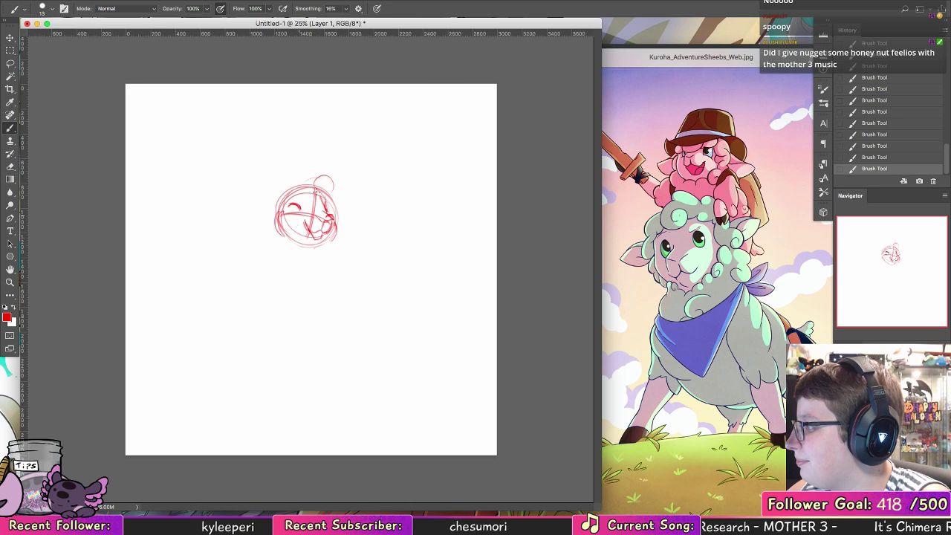
{"action": "mouse_move", "coordinate": [328, 189]}
{"action": "left_mouse_down"}
{"action": "mouse_move", "coordinate": [332, 178]}
{"action": "mouse_move", "coordinate": [334, 197]}
{"action": "mouse_move", "coordinate": [309, 185]}
{"action": "left_mouse_up"}
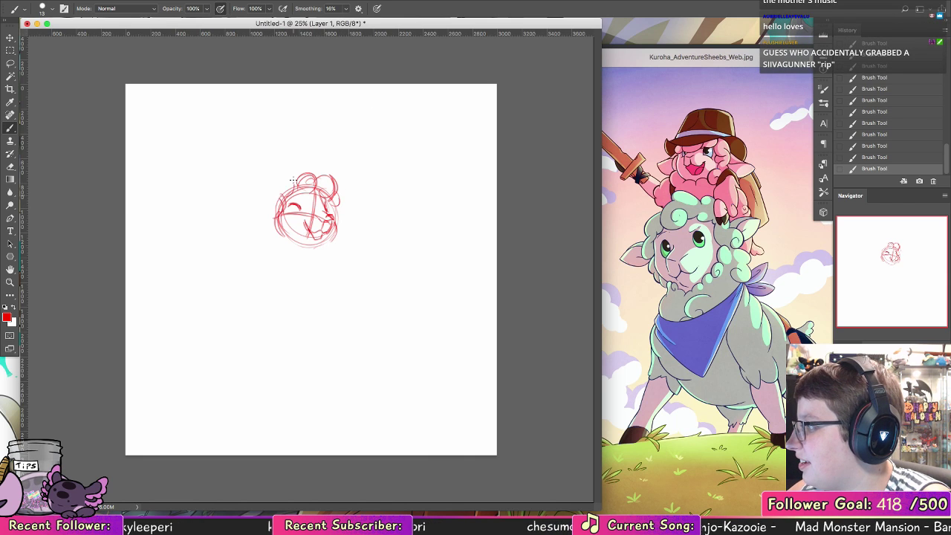
{"action": "mouse_move", "coordinate": [297, 180]}
{"action": "left_mouse_down"}
{"action": "mouse_move", "coordinate": [283, 177]}
{"action": "mouse_move", "coordinate": [262, 206]}
{"action": "left_mouse_up"}
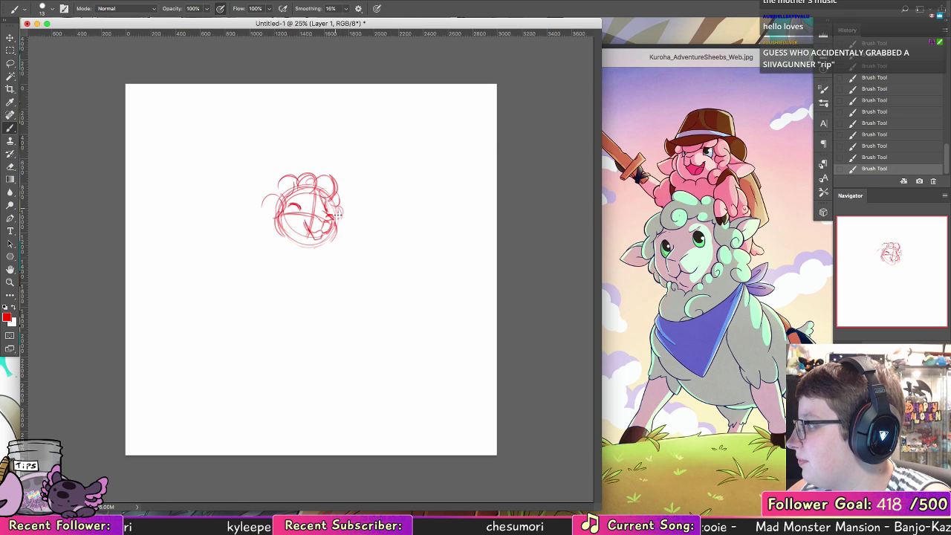
{"action": "left_click_drag", "start_coordinate": [339, 205], "coordinate": [335, 220]}
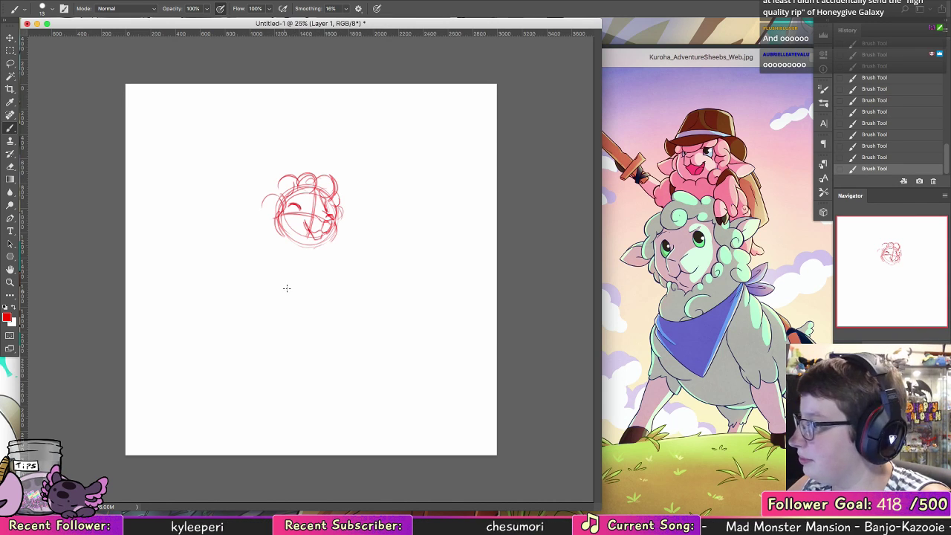
Step: Sketch the neck, sloping shoulders and a narrow torso below the sheep's head
{"action": "left_click_drag", "start_coordinate": [287, 288], "coordinate": [294, 261]}
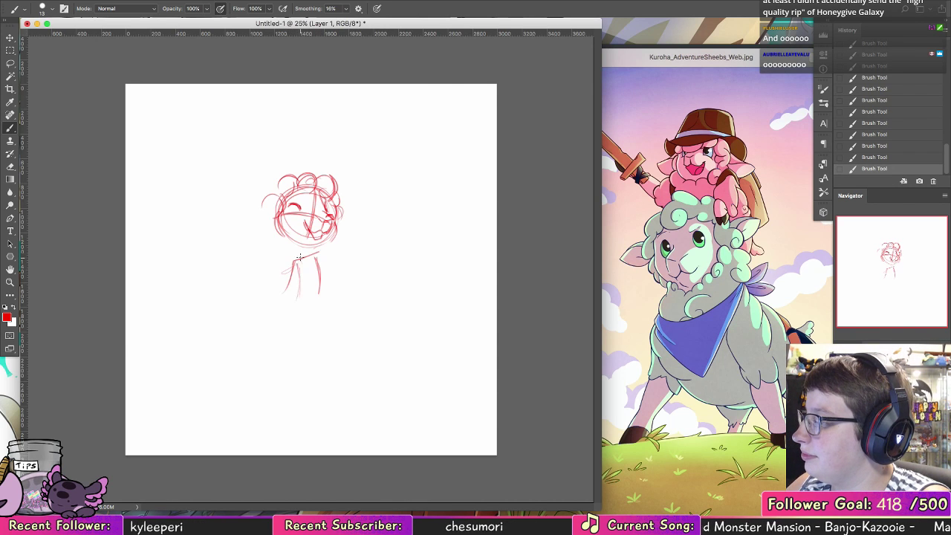
{"action": "mouse_move", "coordinate": [284, 238]}
{"action": "left_mouse_down"}
{"action": "mouse_move", "coordinate": [305, 271]}
{"action": "mouse_move", "coordinate": [316, 249]}
{"action": "mouse_move", "coordinate": [304, 274]}
{"action": "mouse_move", "coordinate": [291, 253]}
{"action": "mouse_move", "coordinate": [295, 292]}
{"action": "mouse_move", "coordinate": [321, 268]}
{"action": "mouse_move", "coordinate": [323, 296]}
{"action": "mouse_move", "coordinate": [334, 253]}
{"action": "left_mouse_up"}
{"action": "mouse_move", "coordinate": [324, 271]}
{"action": "left_mouse_down"}
{"action": "mouse_move", "coordinate": [327, 297]}
{"action": "mouse_move", "coordinate": [326, 272]}
{"action": "left_mouse_up"}
{"action": "mouse_move", "coordinate": [325, 271]}
{"action": "left_mouse_down"}
{"action": "mouse_move", "coordinate": [330, 299]}
{"action": "mouse_move", "coordinate": [286, 308]}
{"action": "left_mouse_up"}
{"action": "left_click_drag", "start_coordinate": [295, 264], "coordinate": [287, 316]}
{"action": "left_click_drag", "start_coordinate": [290, 317], "coordinate": [312, 317]}
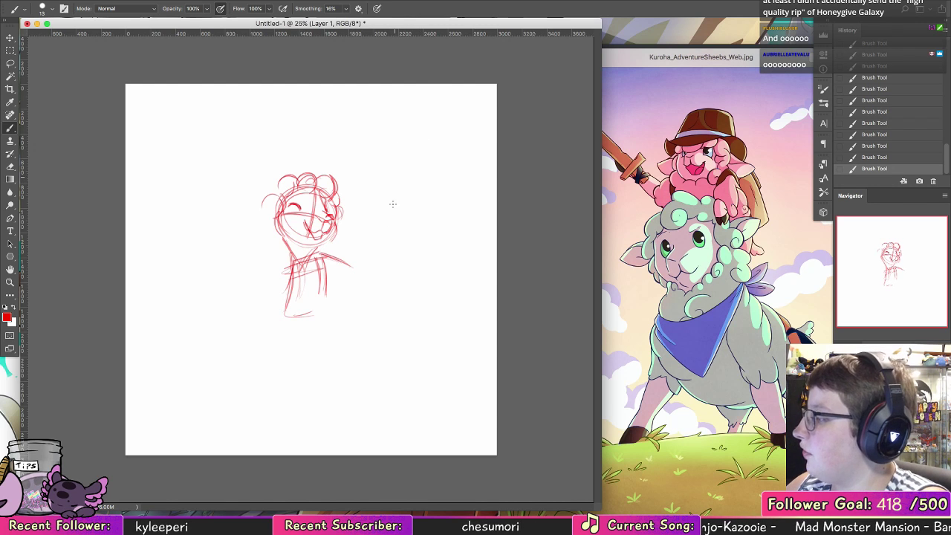
{"action": "mouse_move", "coordinate": [323, 280]}
{"action": "left_mouse_down"}
{"action": "mouse_move", "coordinate": [339, 261]}
{"action": "mouse_move", "coordinate": [302, 271]}
{"action": "mouse_move", "coordinate": [330, 257]}
{"action": "mouse_move", "coordinate": [297, 261]}
{"action": "left_mouse_up"}
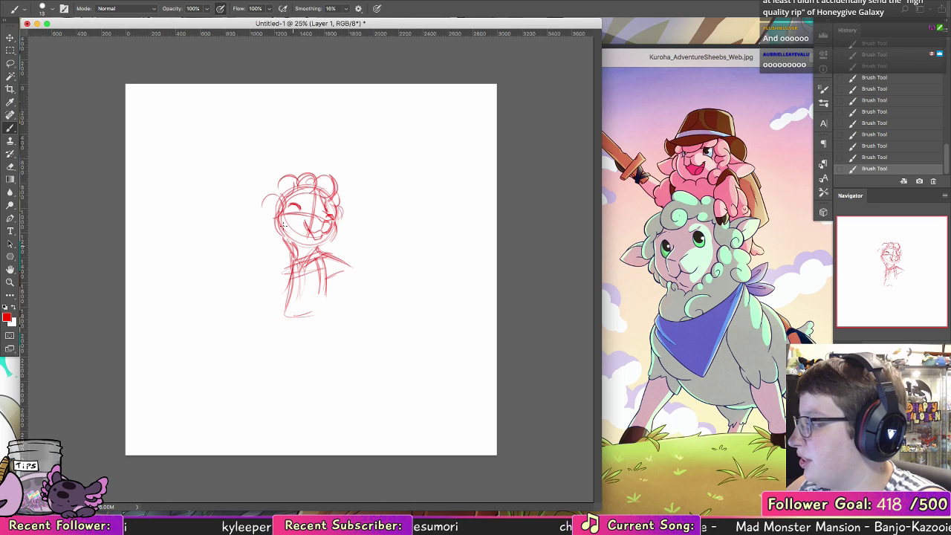
Step: Erase the round wool curls around the top and side of the head, using a different eraser brush
{"action": "left_click", "coordinate": [11, 166]}
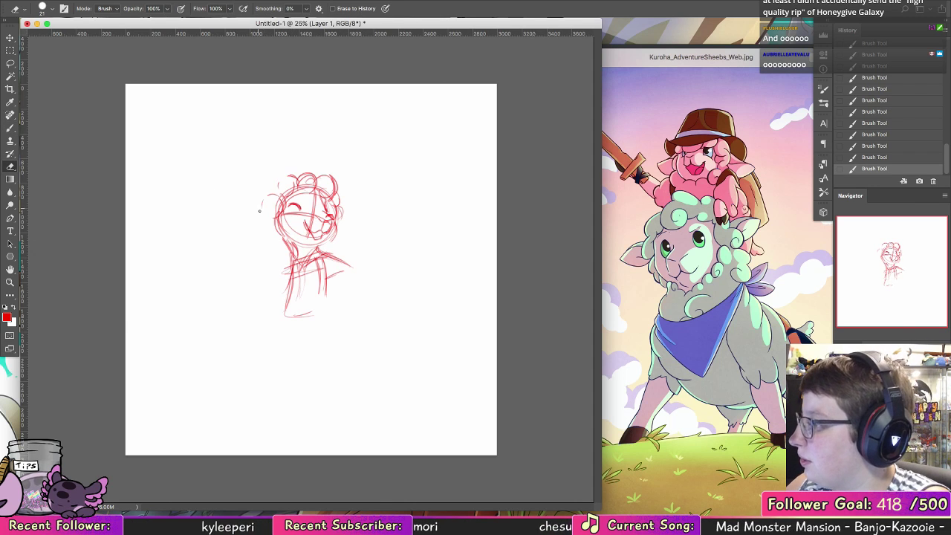
{"action": "mouse_move", "coordinate": [291, 189]}
{"action": "left_mouse_down"}
{"action": "mouse_move", "coordinate": [296, 183]}
{"action": "mouse_move", "coordinate": [267, 196]}
{"action": "left_mouse_up"}
{"action": "left_click", "coordinate": [53, 9]}
{"action": "left_click", "coordinate": [64, 133]}
{"action": "left_click_drag", "start_coordinate": [311, 168], "coordinate": [338, 180]}
Step: Try out two curved arms and a pair of legs spreading down from the torso with the brush
{"action": "key", "text": "b"}
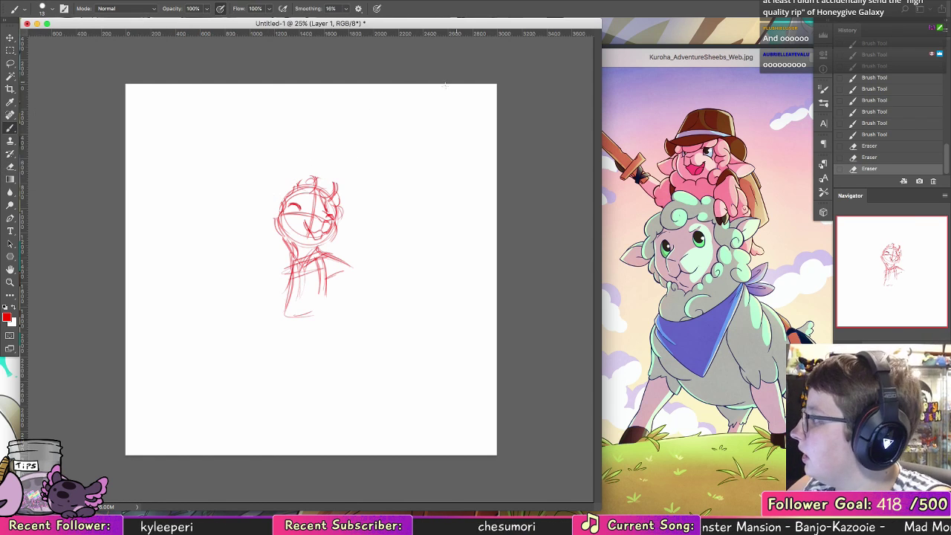
{"action": "mouse_move", "coordinate": [301, 277]}
{"action": "left_mouse_down"}
{"action": "mouse_move", "coordinate": [298, 295]}
{"action": "mouse_move", "coordinate": [283, 271]}
{"action": "left_mouse_up"}
{"action": "mouse_move", "coordinate": [292, 262]}
{"action": "left_mouse_down"}
{"action": "mouse_move", "coordinate": [267, 279]}
{"action": "mouse_move", "coordinate": [250, 261]}
{"action": "mouse_move", "coordinate": [283, 276]}
{"action": "left_mouse_up"}
{"action": "left_click_drag", "start_coordinate": [328, 254], "coordinate": [353, 284]}
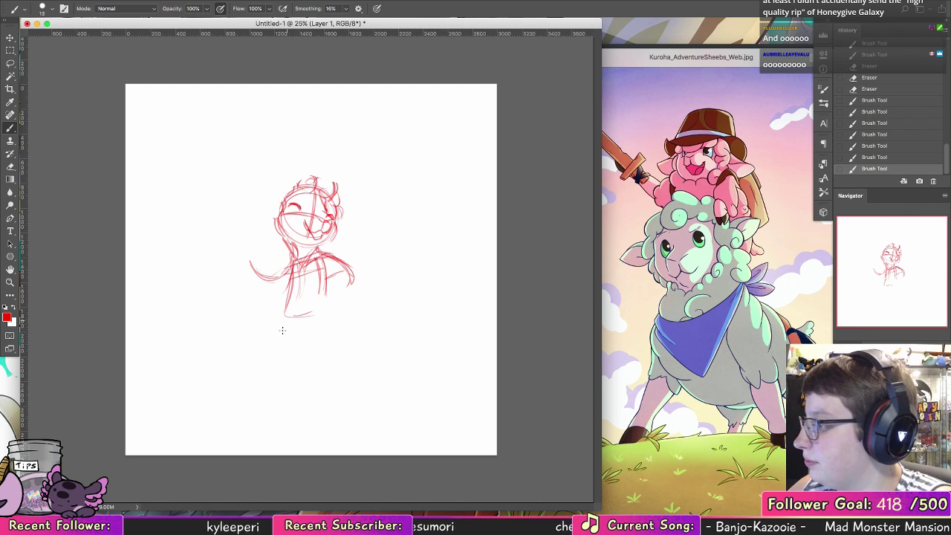
{"action": "mouse_move", "coordinate": [285, 294]}
{"action": "left_mouse_down"}
{"action": "mouse_move", "coordinate": [281, 339]}
{"action": "mouse_move", "coordinate": [301, 356]}
{"action": "left_mouse_up"}
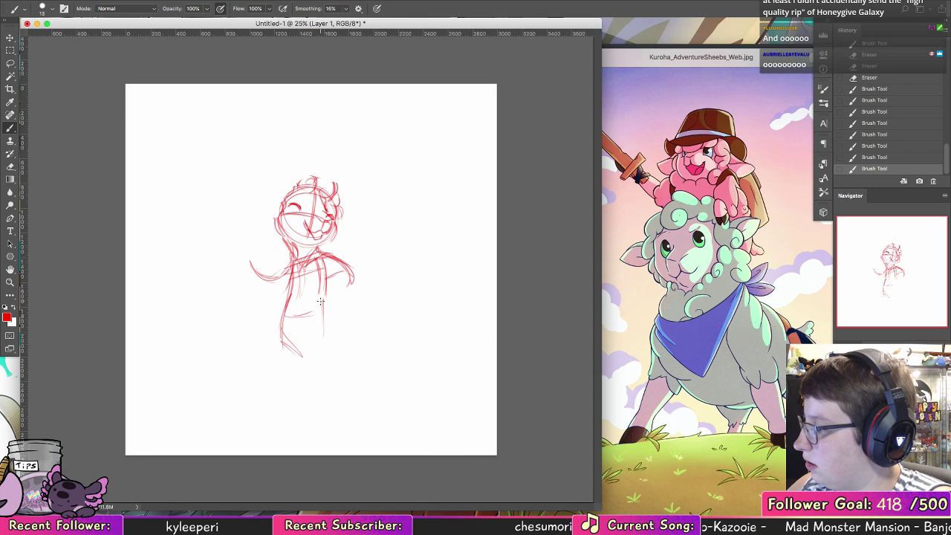
{"action": "left_click_drag", "start_coordinate": [321, 309], "coordinate": [336, 350]}
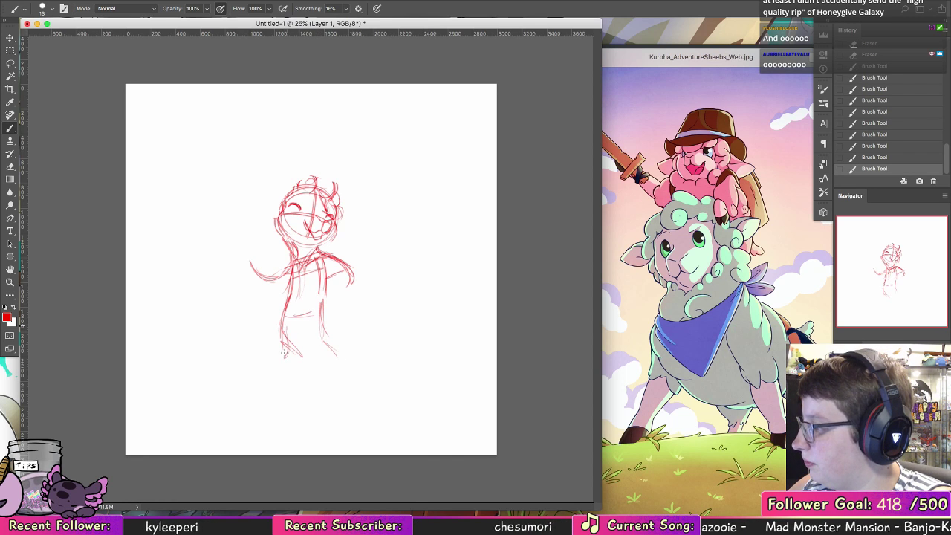
{"action": "mouse_move", "coordinate": [284, 312]}
{"action": "left_mouse_down"}
{"action": "mouse_move", "coordinate": [267, 360]}
{"action": "mouse_move", "coordinate": [280, 362]}
{"action": "left_mouse_up"}
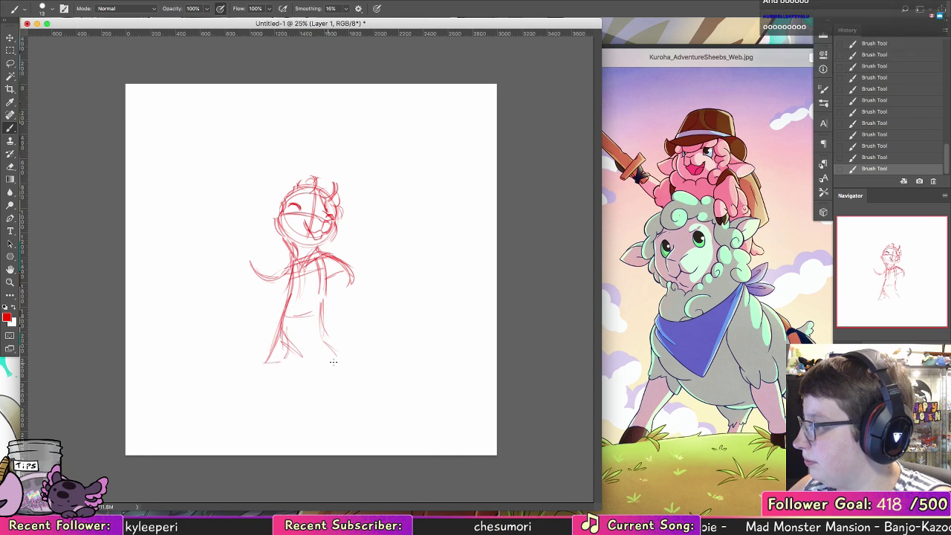
Step: Undo the arm and leg strokes back to the head and basic torso
{"action": "key", "text": "super+alt+z"}
{"action": "key", "text": "super+alt+z"}
{"action": "key", "text": "super+alt+z"}
{"action": "key", "text": "super+alt+z"}
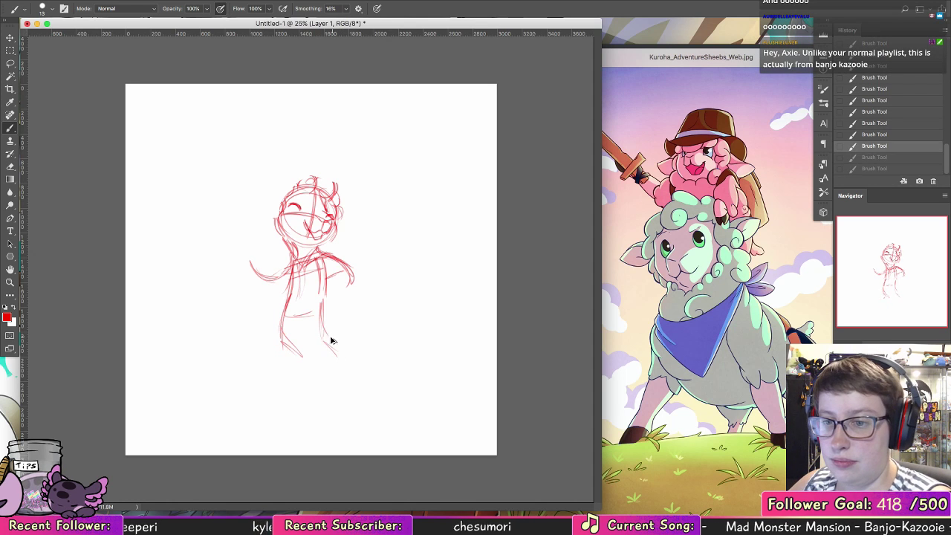
{"action": "key", "text": "super+alt+z"}
{"action": "key", "text": "super+alt+z"}
{"action": "key", "text": "super+alt+z"}
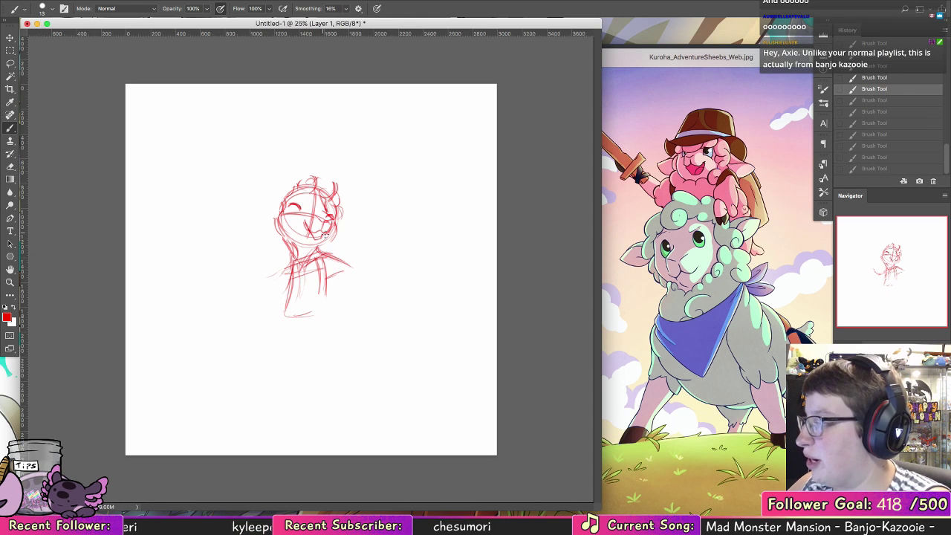
Step: Sketch a curved arm reaching out from the left shoulder and two rough legs below the waist
{"action": "left_click_drag", "start_coordinate": [283, 265], "coordinate": [257, 282]}
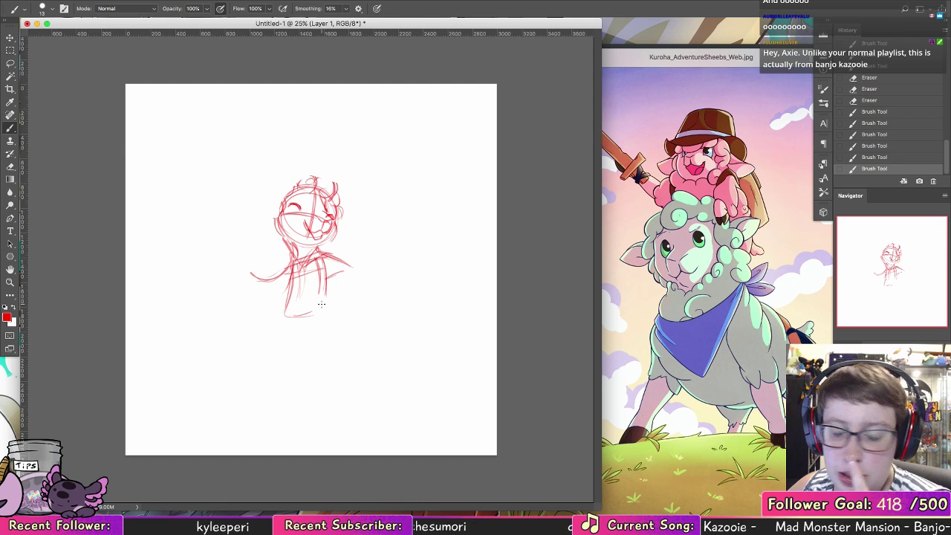
{"action": "mouse_move", "coordinate": [317, 314]}
{"action": "left_mouse_down"}
{"action": "mouse_move", "coordinate": [326, 353]}
{"action": "mouse_move", "coordinate": [347, 364]}
{"action": "mouse_move", "coordinate": [339, 358]}
{"action": "left_mouse_up"}
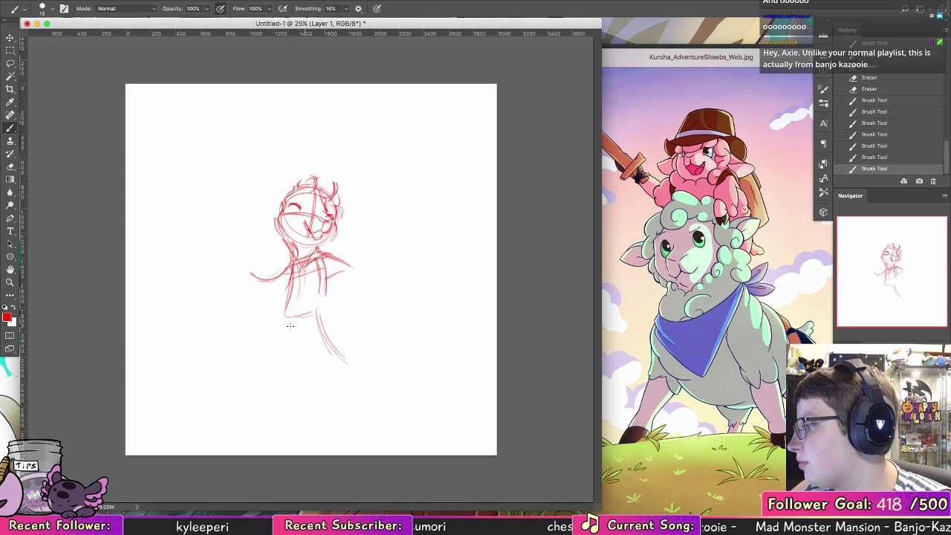
{"action": "mouse_move", "coordinate": [288, 313]}
{"action": "left_mouse_down"}
{"action": "mouse_move", "coordinate": [274, 338]}
{"action": "mouse_move", "coordinate": [287, 303]}
{"action": "mouse_move", "coordinate": [279, 350]}
{"action": "mouse_move", "coordinate": [286, 317]}
{"action": "mouse_move", "coordinate": [301, 369]}
{"action": "mouse_move", "coordinate": [279, 321]}
{"action": "mouse_move", "coordinate": [287, 344]}
{"action": "mouse_move", "coordinate": [304, 315]}
{"action": "mouse_move", "coordinate": [284, 364]}
{"action": "mouse_move", "coordinate": [300, 322]}
{"action": "mouse_move", "coordinate": [286, 356]}
{"action": "mouse_move", "coordinate": [287, 335]}
{"action": "mouse_move", "coordinate": [304, 350]}
{"action": "mouse_move", "coordinate": [282, 344]}
{"action": "left_mouse_up"}
{"action": "left_click_drag", "start_coordinate": [317, 315], "coordinate": [301, 356]}
{"action": "left_click_drag", "start_coordinate": [323, 306], "coordinate": [313, 368]}
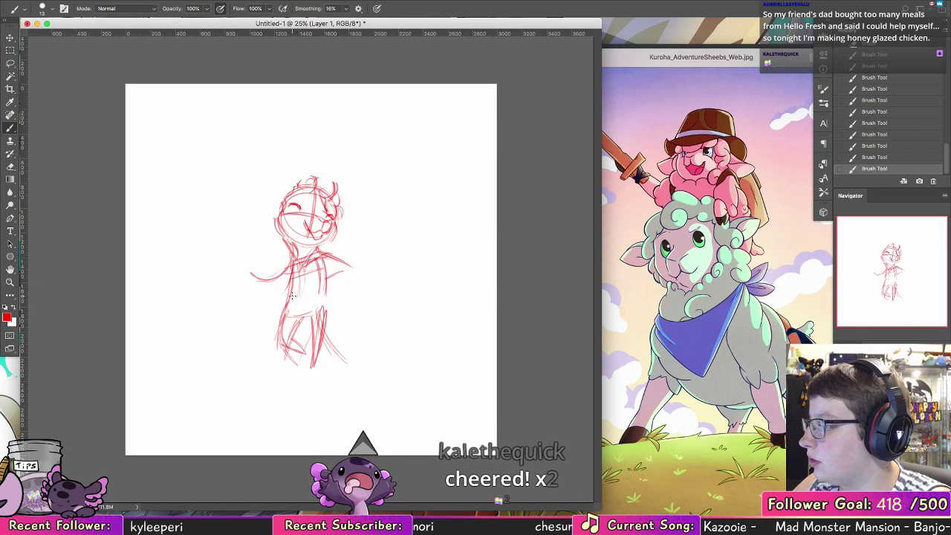
Step: Lasso the legs, flip them horizontally and move them back under the torso
{"action": "key", "text": "l"}
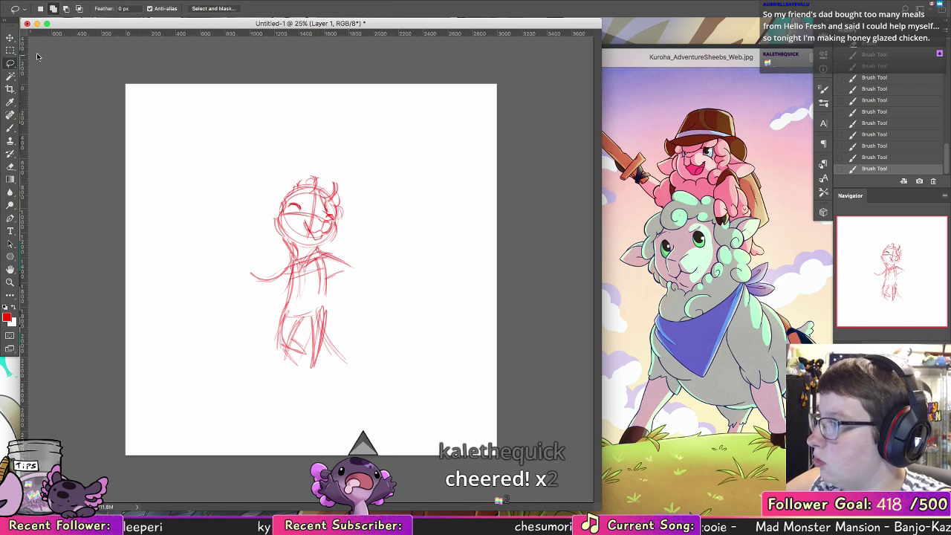
{"action": "mouse_move", "coordinate": [342, 306]}
{"action": "left_mouse_down"}
{"action": "mouse_move", "coordinate": [365, 281]}
{"action": "mouse_move", "coordinate": [375, 296]}
{"action": "left_mouse_up"}
{"action": "left_click", "coordinate": [115, 0]}
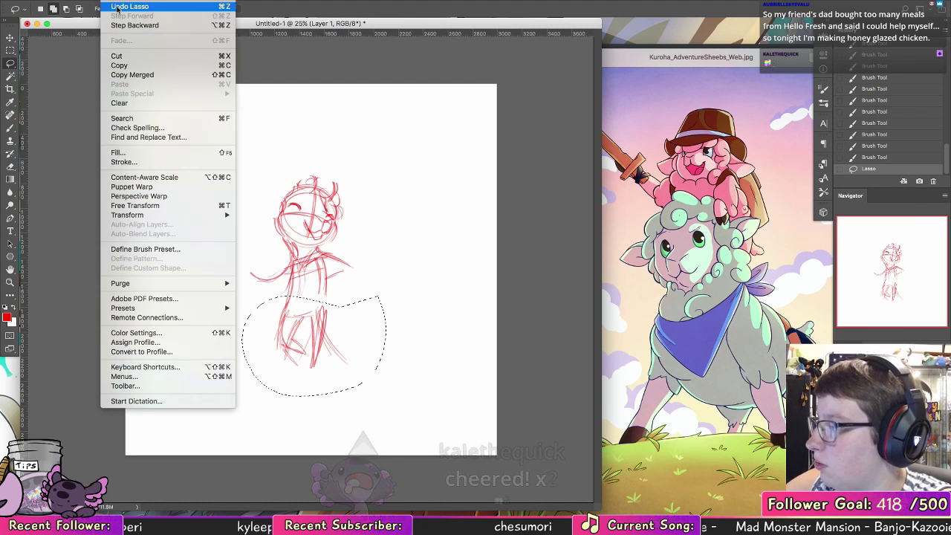
{"action": "mouse_move", "coordinate": [193, 215]}
{"action": "left_click", "coordinate": [269, 327]}
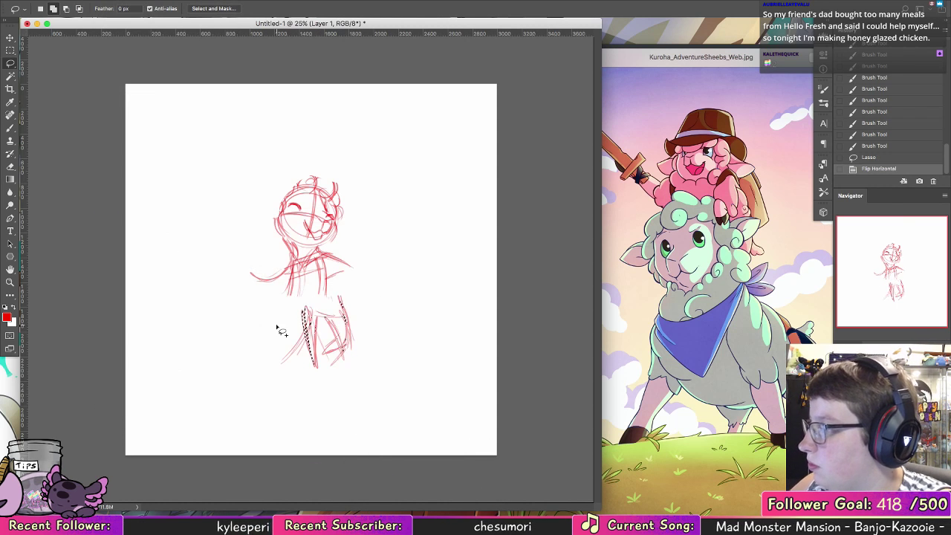
{"action": "key", "text": "v"}
{"action": "left_click_drag", "start_coordinate": [350, 336], "coordinate": [336, 332]}
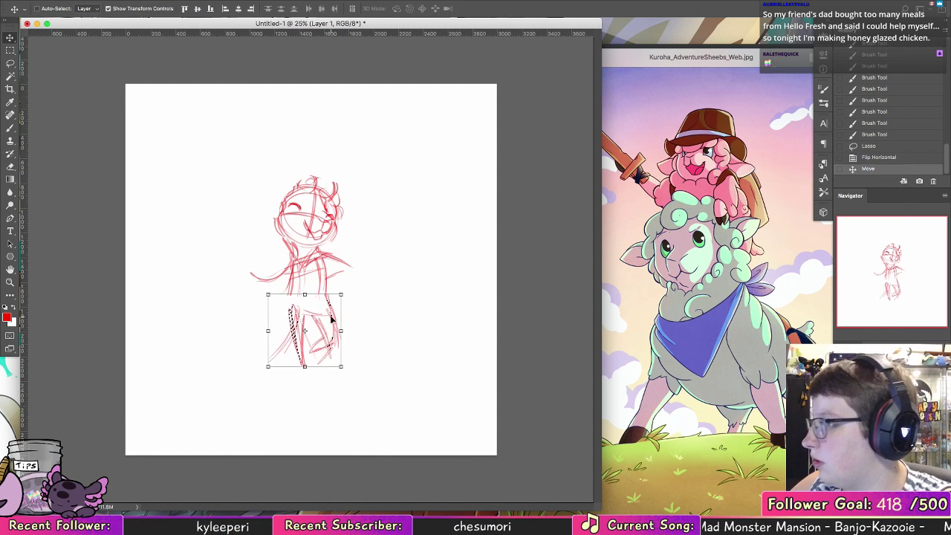
Step: Deselect the legs and redraw the torso with the brush, joining the chest and waist to the legs
{"action": "key", "text": "b"}
{"action": "mouse_move", "coordinate": [301, 262]}
{"action": "left_mouse_down"}
{"action": "mouse_move", "coordinate": [305, 297]}
{"action": "mouse_move", "coordinate": [276, 308]}
{"action": "mouse_move", "coordinate": [289, 316]}
{"action": "mouse_move", "coordinate": [294, 270]}
{"action": "mouse_move", "coordinate": [327, 288]}
{"action": "left_mouse_up"}
{"action": "key", "text": "super+d"}
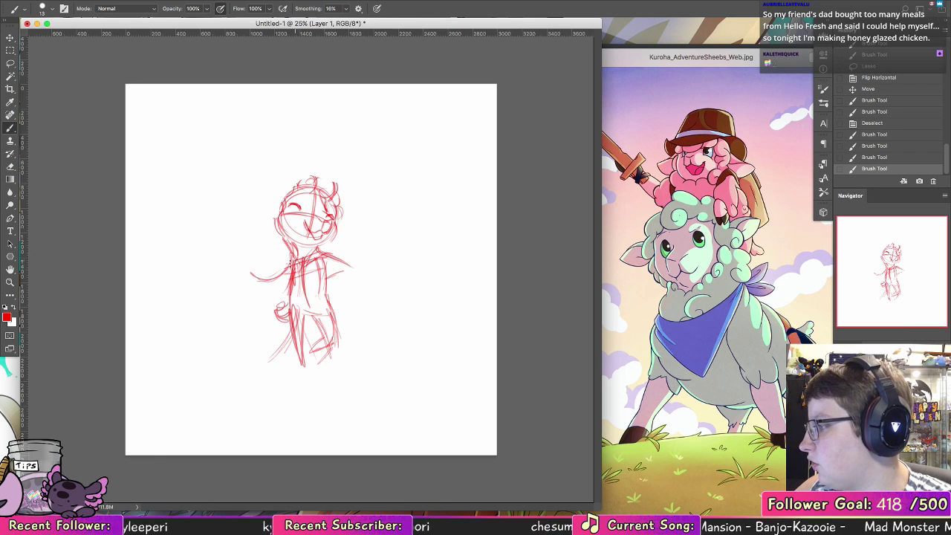
{"action": "mouse_move", "coordinate": [294, 260]}
{"action": "left_mouse_down"}
{"action": "mouse_move", "coordinate": [291, 290]}
{"action": "mouse_move", "coordinate": [325, 261]}
{"action": "mouse_move", "coordinate": [327, 295]}
{"action": "left_mouse_up"}
Step: Sketch a flared skirt with a curved hem over the legs and a fluffy tail behind the hips
{"action": "mouse_move", "coordinate": [270, 325]}
{"action": "left_mouse_down"}
{"action": "mouse_move", "coordinate": [284, 297]}
{"action": "mouse_move", "coordinate": [257, 330]}
{"action": "mouse_move", "coordinate": [275, 348]}
{"action": "mouse_move", "coordinate": [253, 323]}
{"action": "mouse_move", "coordinate": [305, 349]}
{"action": "left_mouse_up"}
{"action": "left_click_drag", "start_coordinate": [342, 315], "coordinate": [351, 328]}
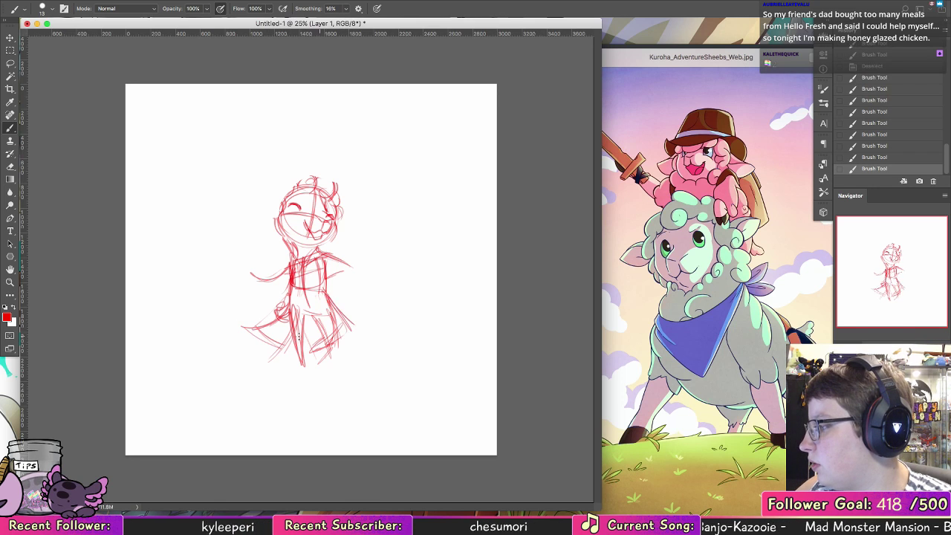
{"action": "left_click_drag", "start_coordinate": [263, 324], "coordinate": [266, 340]}
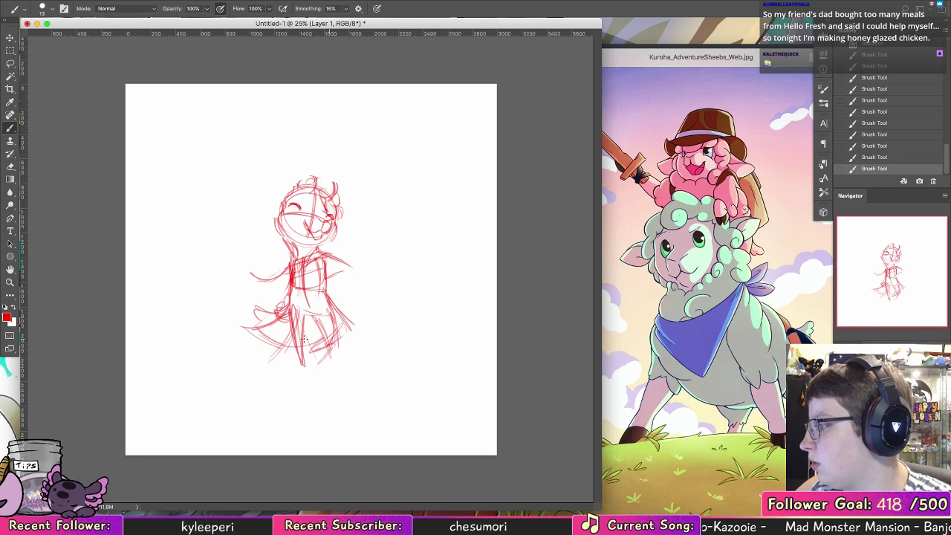
{"action": "left_click_drag", "start_coordinate": [337, 337], "coordinate": [266, 335]}
{"action": "left_click_drag", "start_coordinate": [258, 298], "coordinate": [290, 299]}
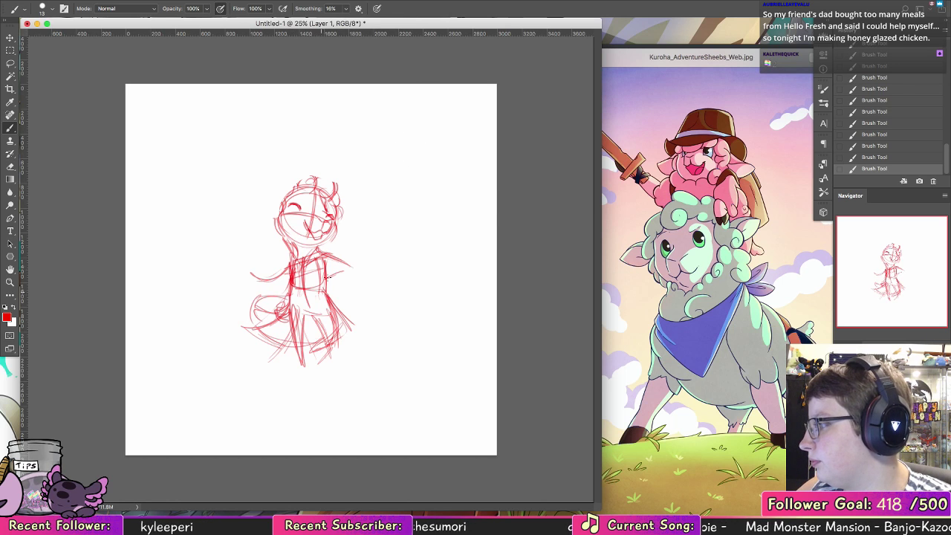
Step: Sketch drooping ears, wool curls over the head and neck, and a short puffy sleeve on the right shoulder
{"action": "mouse_move", "coordinate": [283, 241]}
{"action": "left_mouse_down"}
{"action": "mouse_move", "coordinate": [303, 260]}
{"action": "mouse_move", "coordinate": [325, 253]}
{"action": "mouse_move", "coordinate": [267, 229]}
{"action": "mouse_move", "coordinate": [285, 179]}
{"action": "left_mouse_up"}
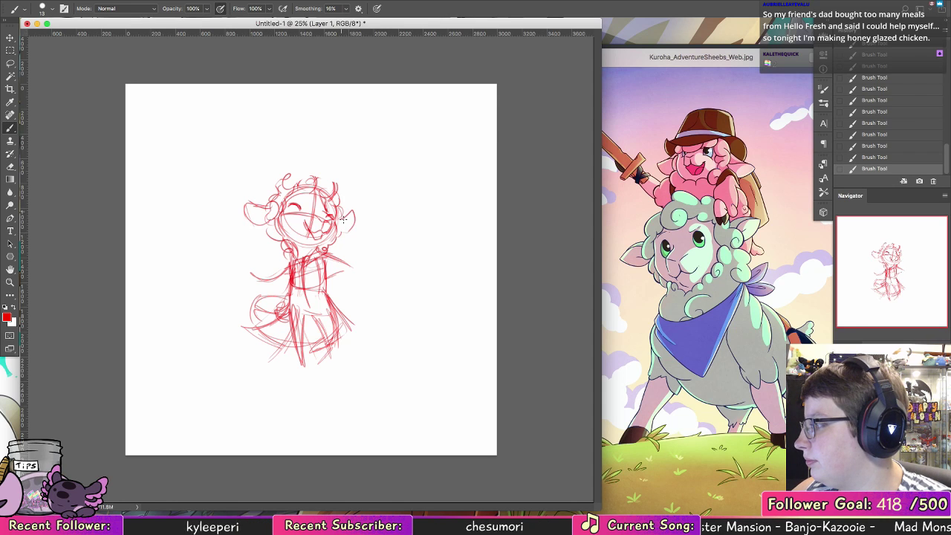
{"action": "left_click_drag", "start_coordinate": [313, 171], "coordinate": [295, 172]}
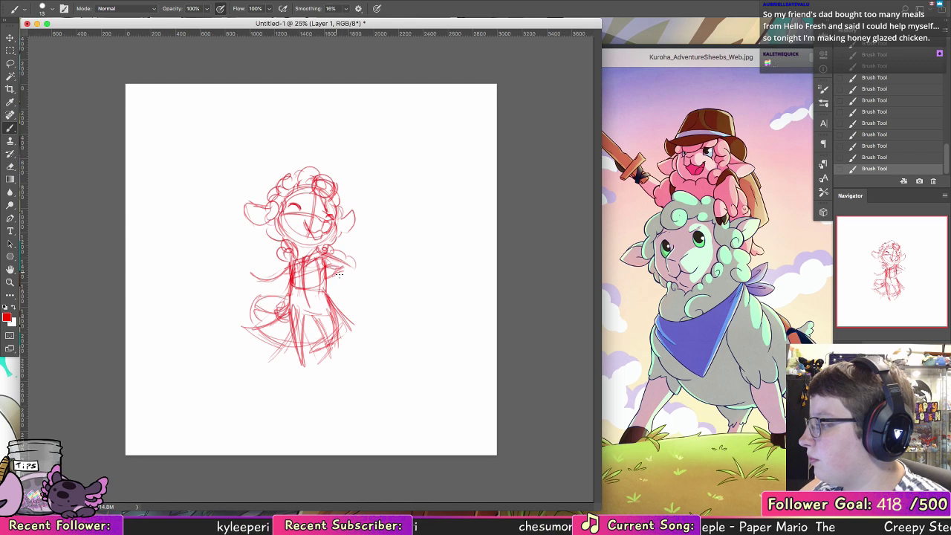
Step: Compare the right arm with and without its latest strokes by undoing and redoing the last three
{"action": "key", "text": "super+z"}
{"action": "key", "text": "super+z"}
{"action": "key", "text": "super+z"}
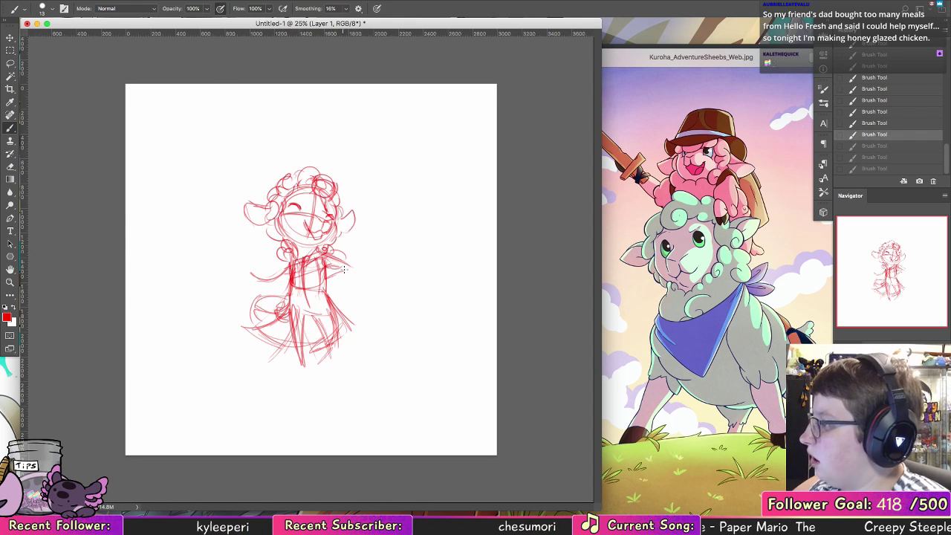
{"action": "key", "text": "shift+super+z"}
{"action": "key", "text": "shift+super+z"}
{"action": "key", "text": "shift+super+z"}
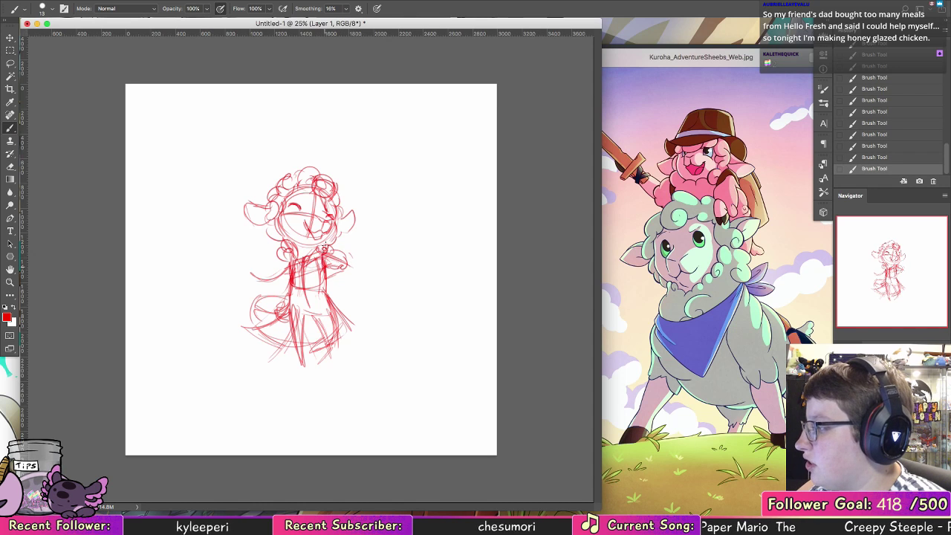
Step: Sketch the neckline across the upper chest, checking it by undoing and redoing the last two strokes
{"action": "left_click_drag", "start_coordinate": [291, 268], "coordinate": [314, 272]}
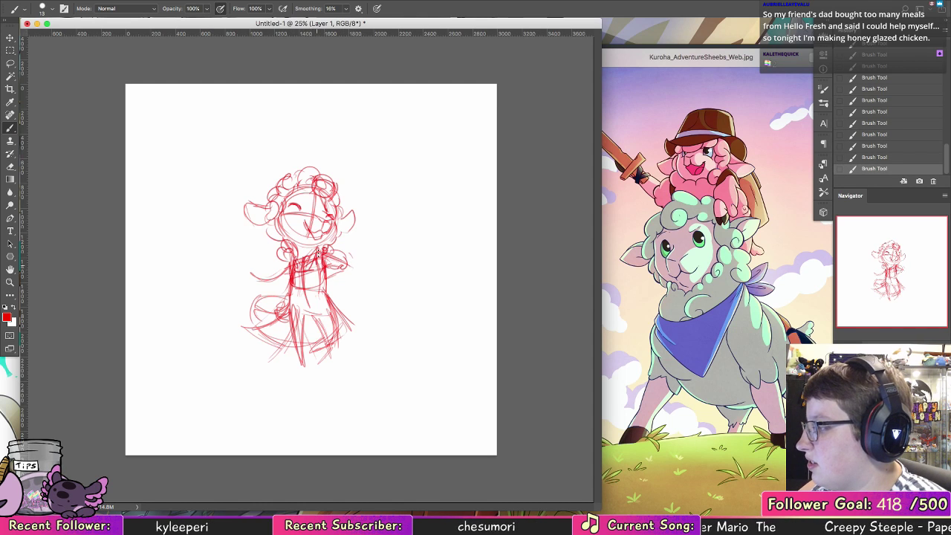
{"action": "key", "text": "super+z"}
{"action": "key", "text": "super+z"}
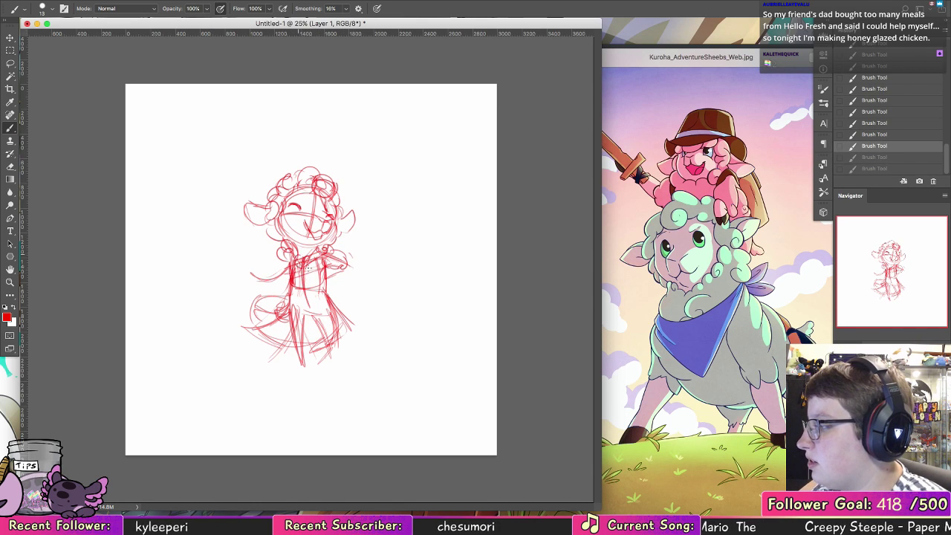
{"action": "key", "text": "shift+super+z"}
{"action": "key", "text": "shift+super+z"}
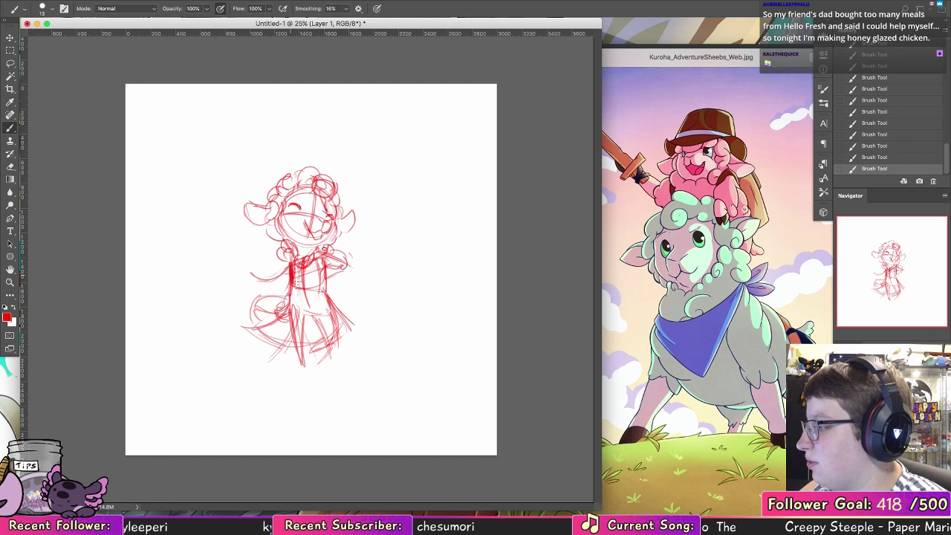
Step: Sketch a belt across the waist, the bent arm's rounded hand beside it, and the outstretched arm with its round hand
{"action": "mouse_move", "coordinate": [291, 278]}
{"action": "left_mouse_down"}
{"action": "mouse_move", "coordinate": [328, 274]}
{"action": "mouse_move", "coordinate": [326, 282]}
{"action": "left_mouse_up"}
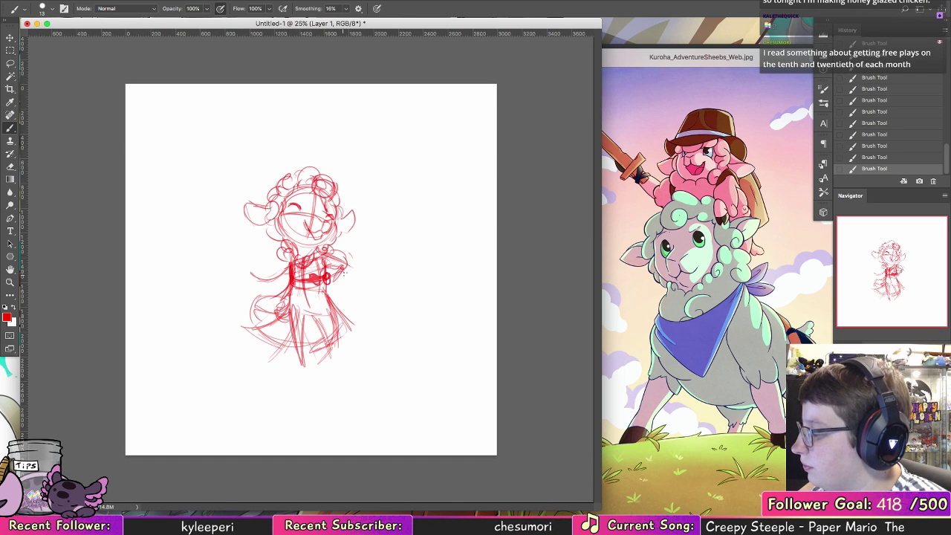
{"action": "key", "text": "super+z"}
{"action": "mouse_move", "coordinate": [340, 268]}
{"action": "left_mouse_down"}
{"action": "mouse_move", "coordinate": [335, 281]}
{"action": "mouse_move", "coordinate": [334, 270]}
{"action": "left_mouse_up"}
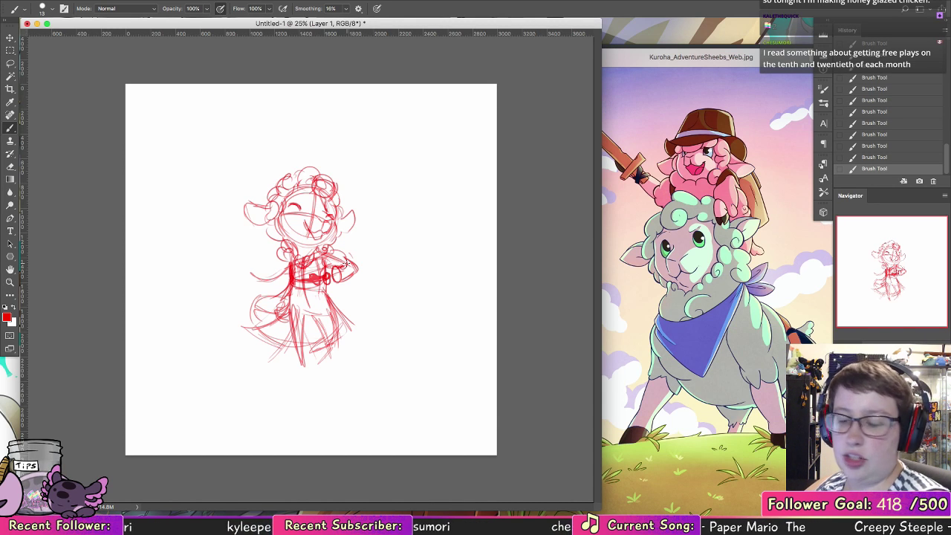
{"action": "left_click_drag", "start_coordinate": [343, 273], "coordinate": [340, 274]}
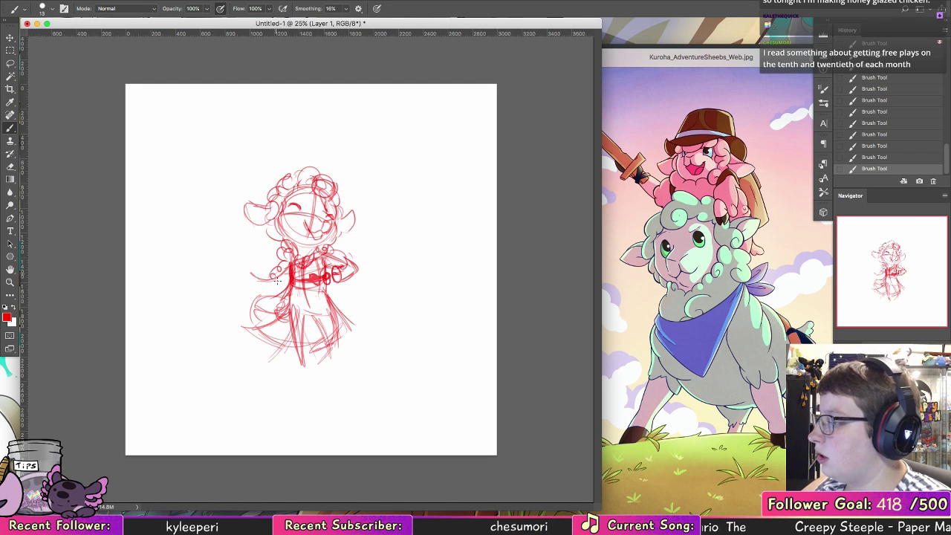
{"action": "key", "text": "ctrl+z"}
{"action": "key", "text": "ctrl+shift+z"}
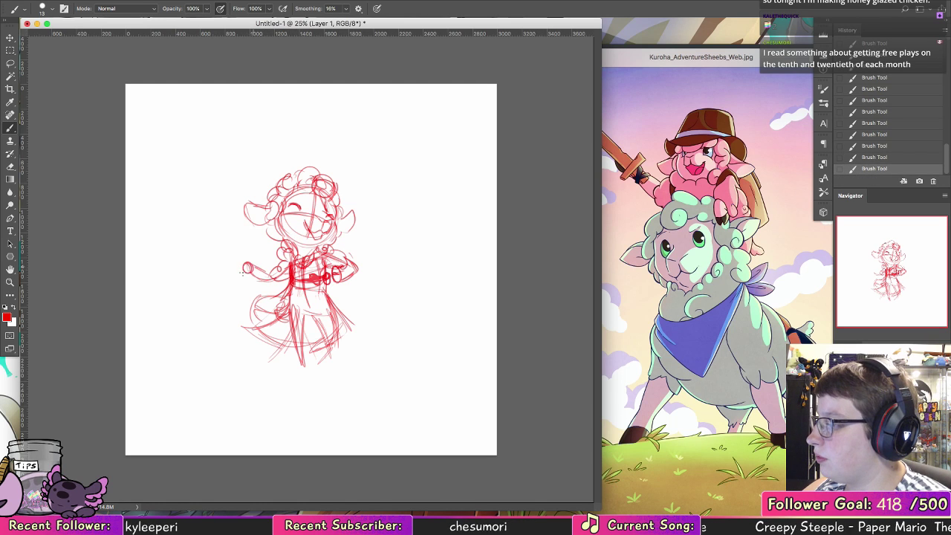
{"action": "left_click_drag", "start_coordinate": [243, 272], "coordinate": [252, 279]}
{"action": "mouse_move", "coordinate": [243, 272]}
{"action": "left_mouse_down"}
{"action": "mouse_move", "coordinate": [250, 261]}
{"action": "mouse_move", "coordinate": [267, 280]}
{"action": "left_mouse_up"}
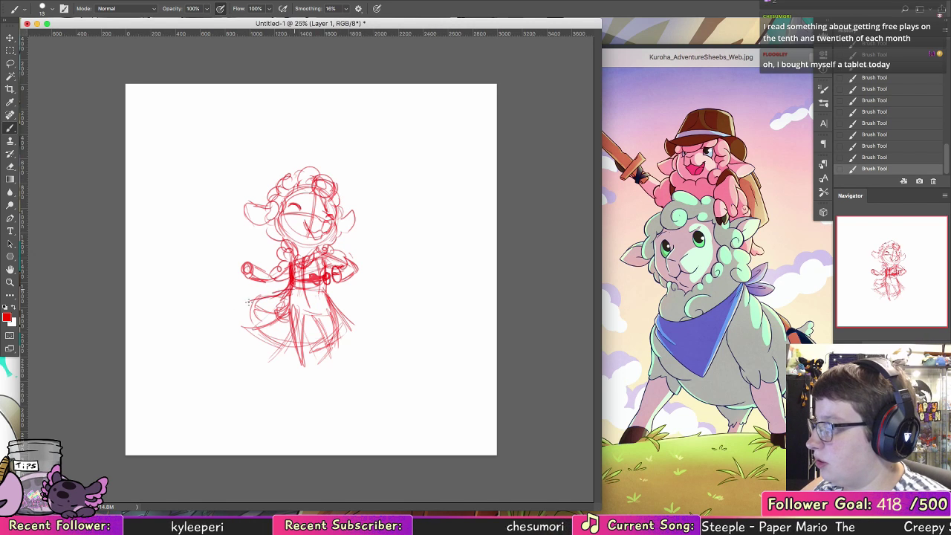
Step: Redraw the skirt with a wide swept-back edge, fold lines and curved hem, and sketch the small feet beneath it
{"action": "key", "text": "super+z"}
{"action": "key", "text": "super+z"}
{"action": "key", "text": "super+z"}
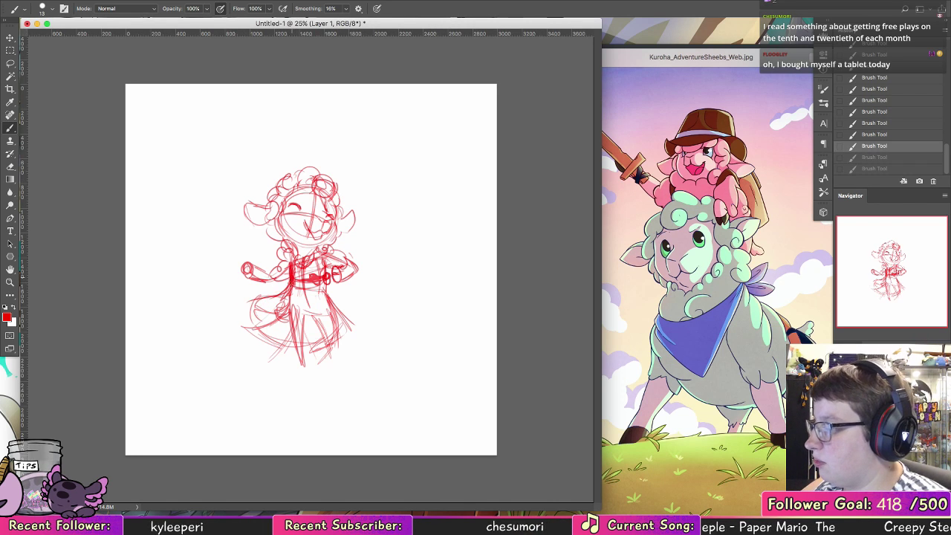
{"action": "left_click_drag", "start_coordinate": [288, 281], "coordinate": [229, 302]}
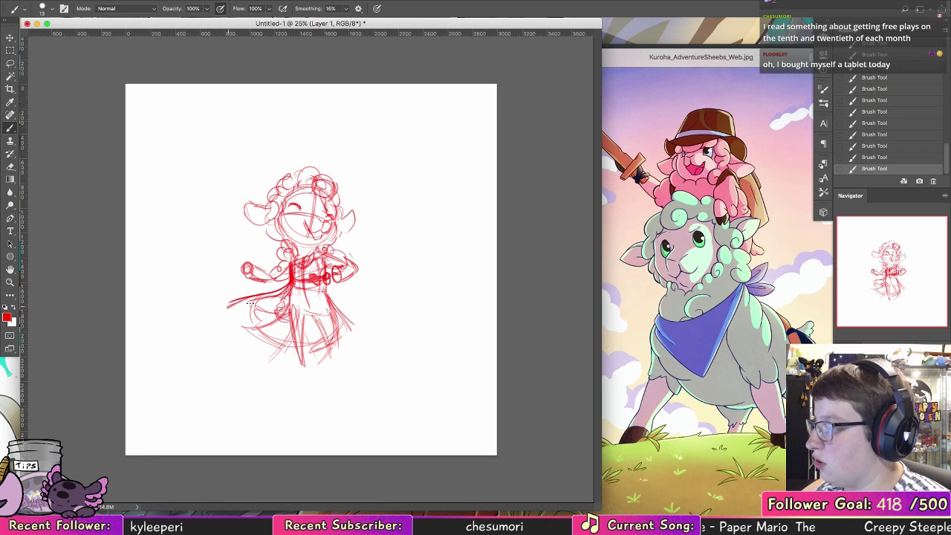
{"action": "mouse_move", "coordinate": [302, 296]}
{"action": "left_mouse_down"}
{"action": "mouse_move", "coordinate": [236, 334]}
{"action": "mouse_move", "coordinate": [281, 354]}
{"action": "mouse_move", "coordinate": [235, 335]}
{"action": "mouse_move", "coordinate": [228, 304]}
{"action": "left_mouse_up"}
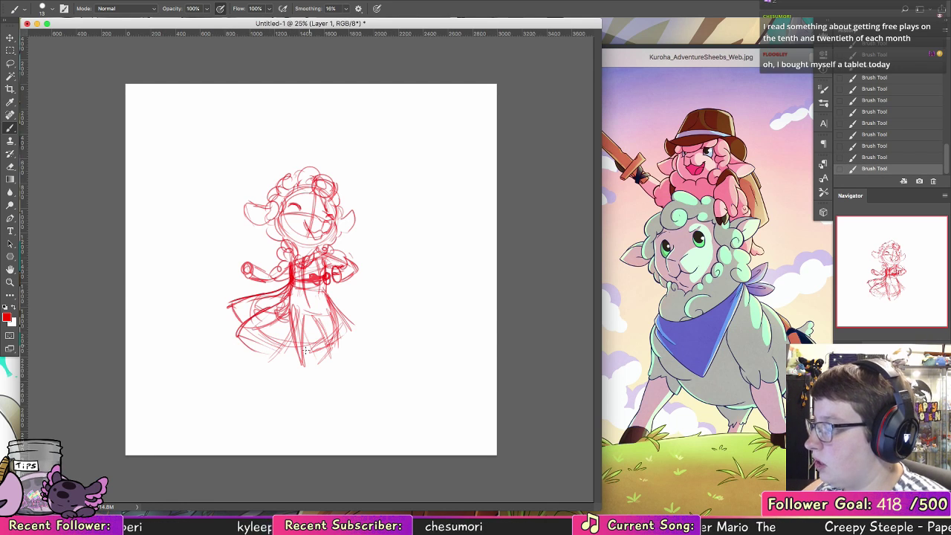
{"action": "mouse_move", "coordinate": [331, 293]}
{"action": "left_mouse_down"}
{"action": "mouse_move", "coordinate": [328, 334]}
{"action": "mouse_move", "coordinate": [309, 349]}
{"action": "left_mouse_up"}
{"action": "mouse_move", "coordinate": [312, 304]}
{"action": "left_mouse_down"}
{"action": "mouse_move", "coordinate": [309, 348]}
{"action": "mouse_move", "coordinate": [273, 355]}
{"action": "mouse_move", "coordinate": [275, 341]}
{"action": "mouse_move", "coordinate": [241, 341]}
{"action": "mouse_move", "coordinate": [273, 349]}
{"action": "left_mouse_up"}
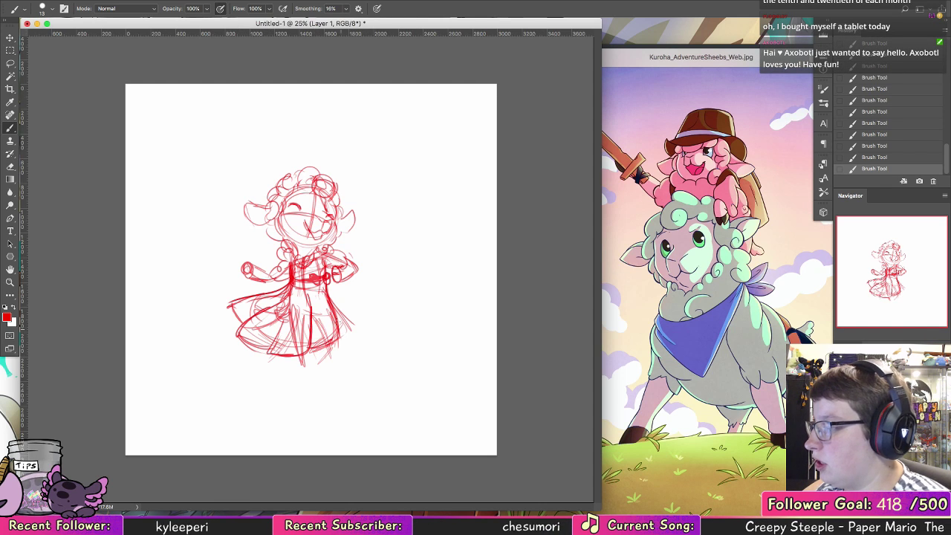
{"action": "left_click_drag", "start_coordinate": [253, 331], "coordinate": [341, 323]}
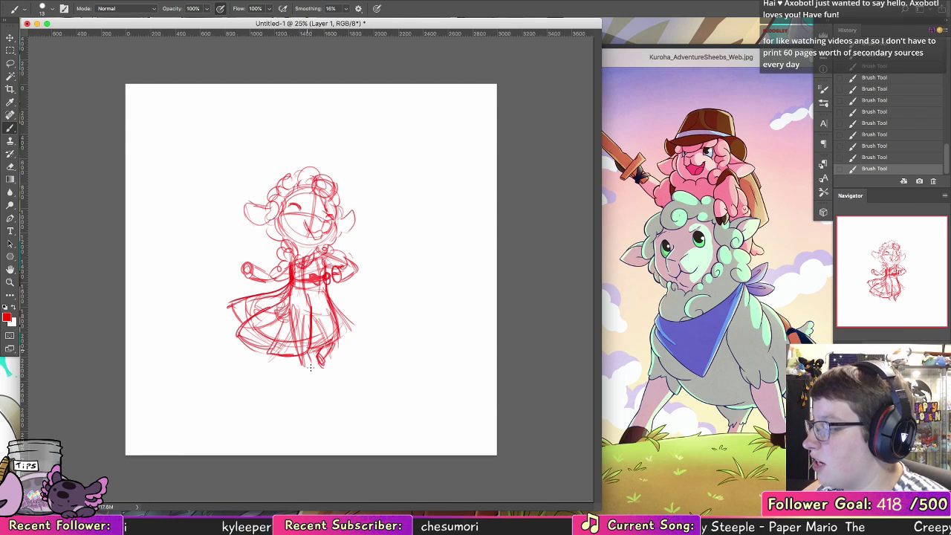
{"action": "key", "text": "super+z"}
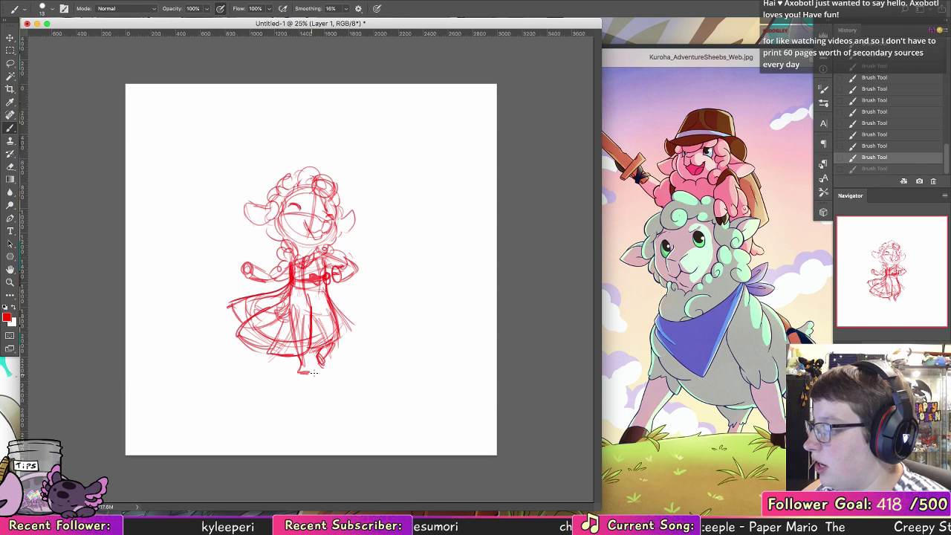
{"action": "left_click_drag", "start_coordinate": [301, 368], "coordinate": [308, 371]}
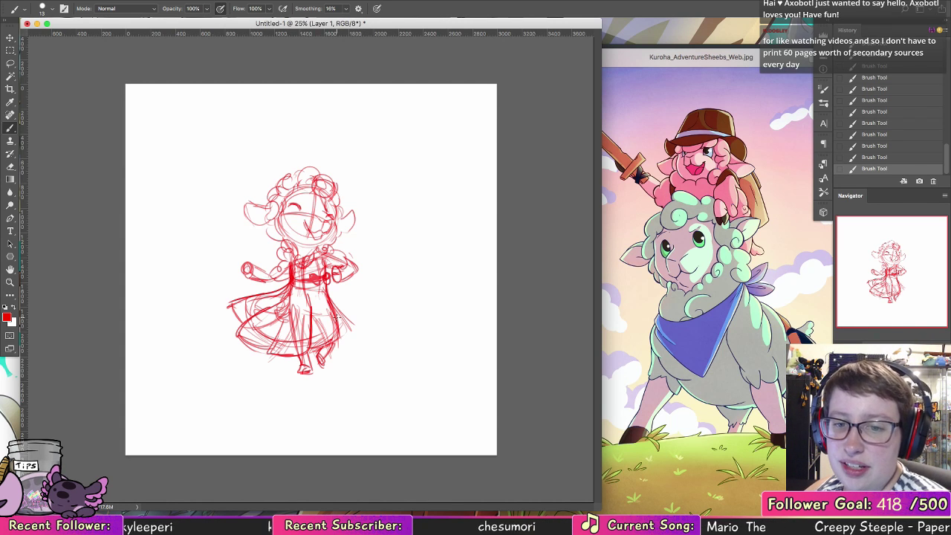
Step: Warp the sketch layer to curve the body, push the skirt outward and tilt the head, and apply the transform
{"action": "key", "text": "v"}
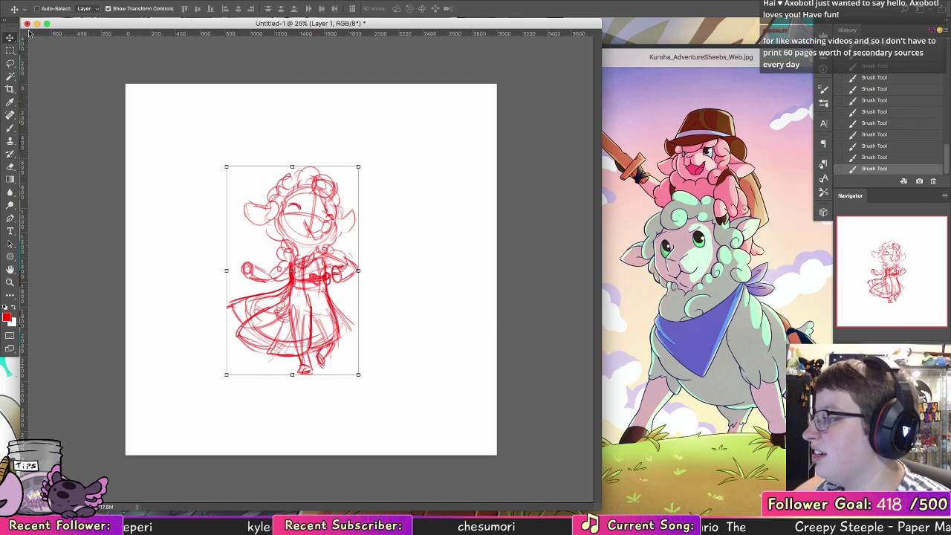
{"action": "left_click", "coordinate": [358, 168]}
{"action": "left_click", "coordinate": [427, 9]}
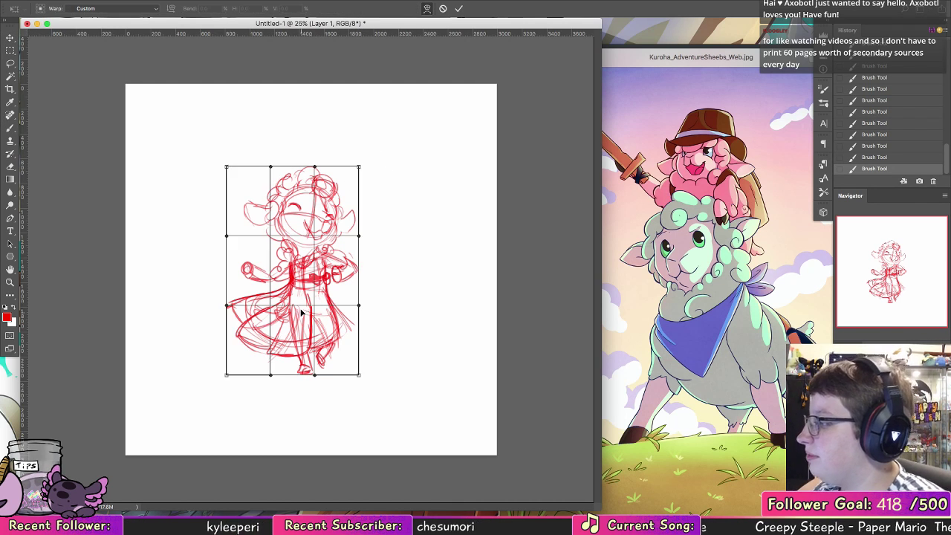
{"action": "left_click_drag", "start_coordinate": [301, 310], "coordinate": [293, 312]}
{"action": "left_click_drag", "start_coordinate": [321, 247], "coordinate": [326, 246]}
{"action": "left_click_drag", "start_coordinate": [310, 305], "coordinate": [304, 307]}
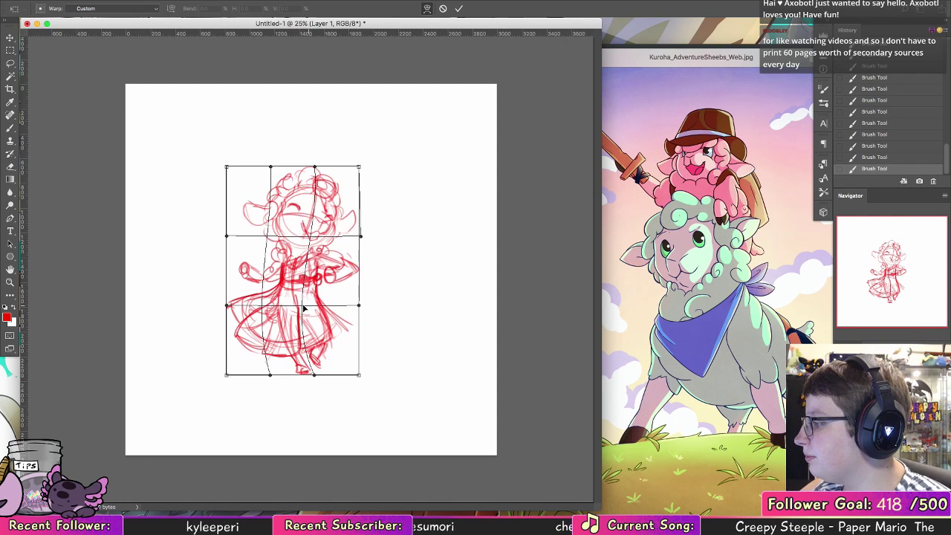
{"action": "left_click_drag", "start_coordinate": [238, 332], "coordinate": [229, 330]}
{"action": "left_click_drag", "start_coordinate": [273, 254], "coordinate": [280, 254]}
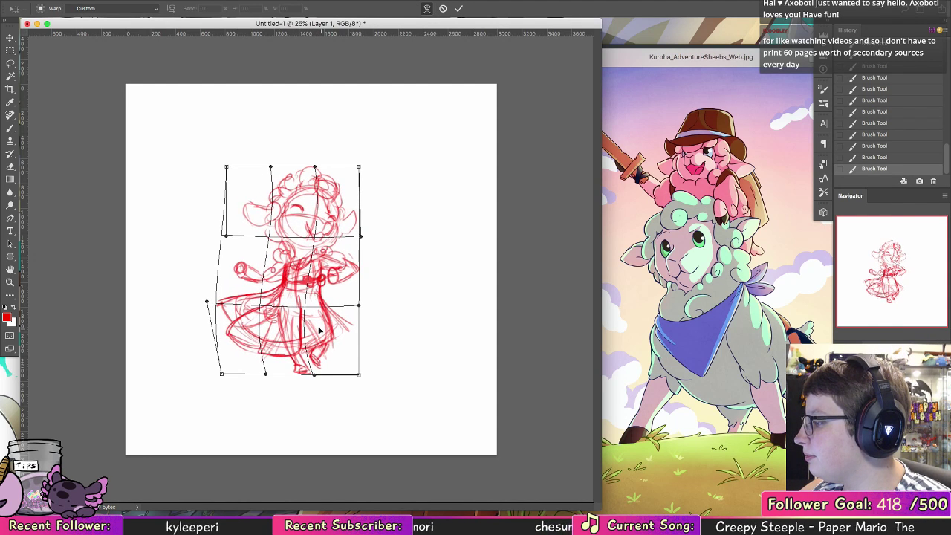
{"action": "left_click_drag", "start_coordinate": [304, 322], "coordinate": [296, 320]}
{"action": "left_click_drag", "start_coordinate": [325, 244], "coordinate": [329, 247]}
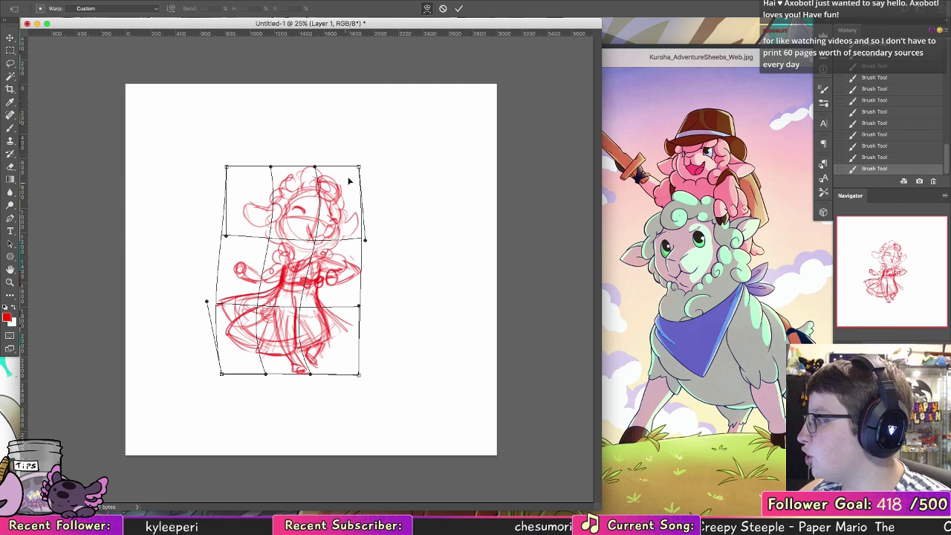
{"action": "left_click_drag", "start_coordinate": [226, 167], "coordinate": [264, 174]}
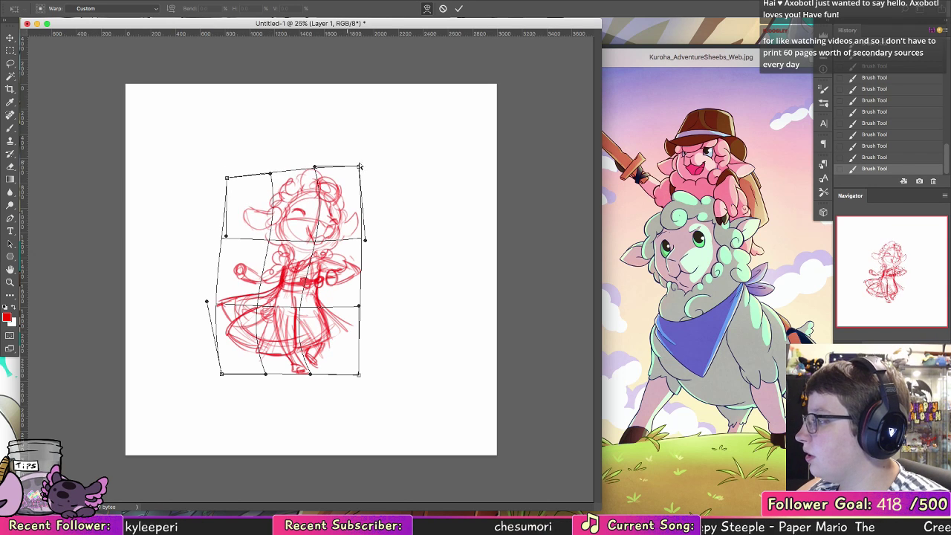
{"action": "left_click_drag", "start_coordinate": [359, 167], "coordinate": [351, 165]}
{"action": "left_click_drag", "start_coordinate": [297, 189], "coordinate": [290, 193]}
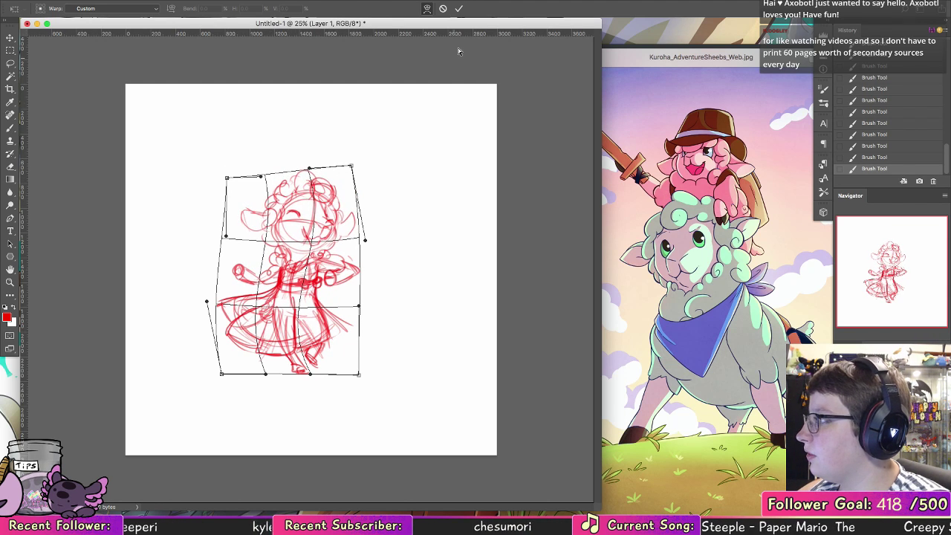
{"action": "left_click", "coordinate": [458, 8]}
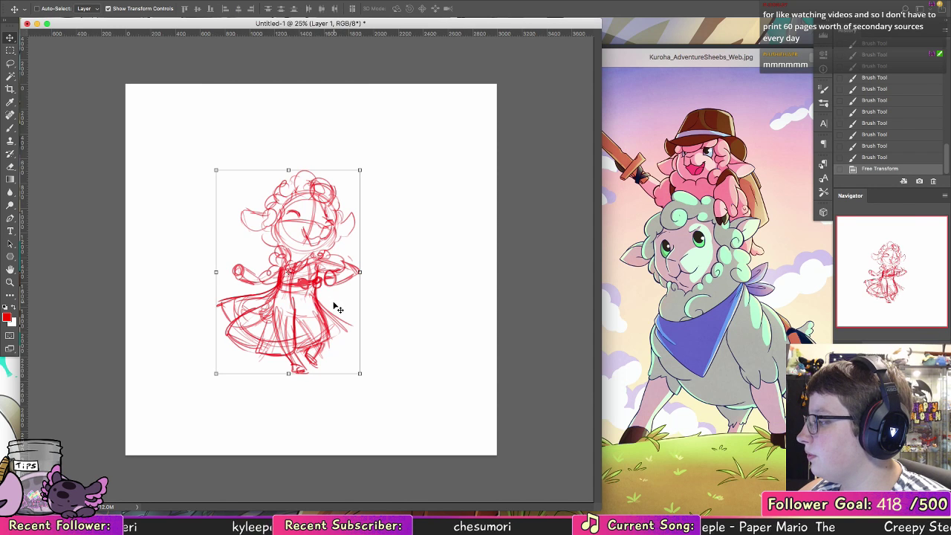
Step: Compare the sketch with and without the warp by undoing and redoing the transform
{"action": "left_click_drag", "start_coordinate": [355, 308], "coordinate": [344, 296]}
{"action": "key", "text": "super+z"}
{"action": "key", "text": "super+z"}
{"action": "key", "text": "super+z"}
{"action": "key", "text": "super+z"}
{"action": "key", "text": "super+z"}
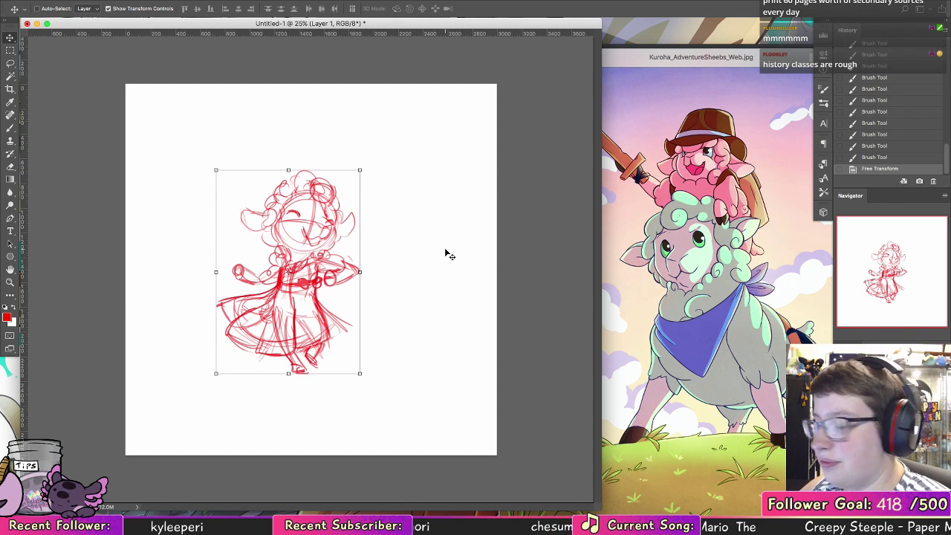
Step: Redraw the skirt's front edge below the bent arm and erase the stray lines outside it
{"action": "key", "text": "b"}
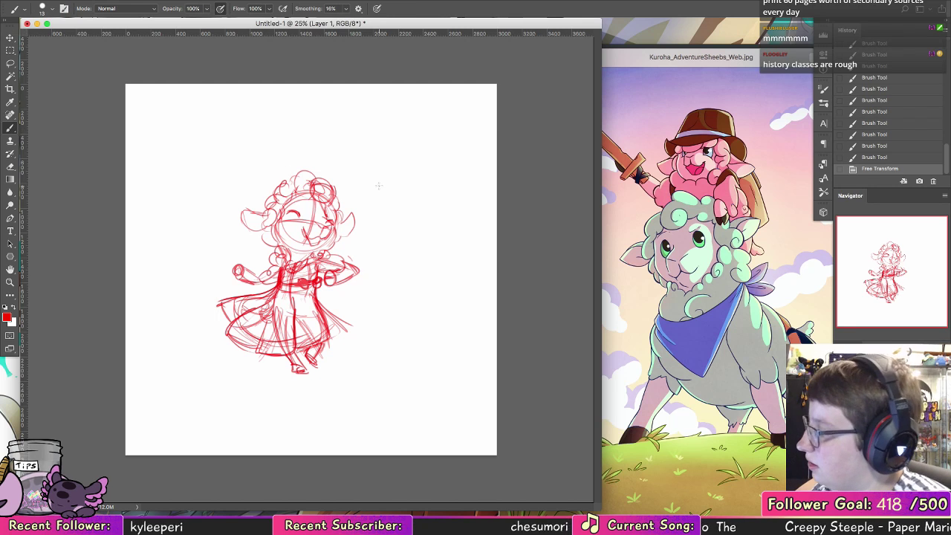
{"action": "mouse_move", "coordinate": [317, 265]}
{"action": "left_mouse_down"}
{"action": "mouse_move", "coordinate": [325, 318]}
{"action": "mouse_move", "coordinate": [313, 302]}
{"action": "mouse_move", "coordinate": [341, 333]}
{"action": "mouse_move", "coordinate": [353, 324]}
{"action": "left_mouse_up"}
{"action": "key", "text": "e"}
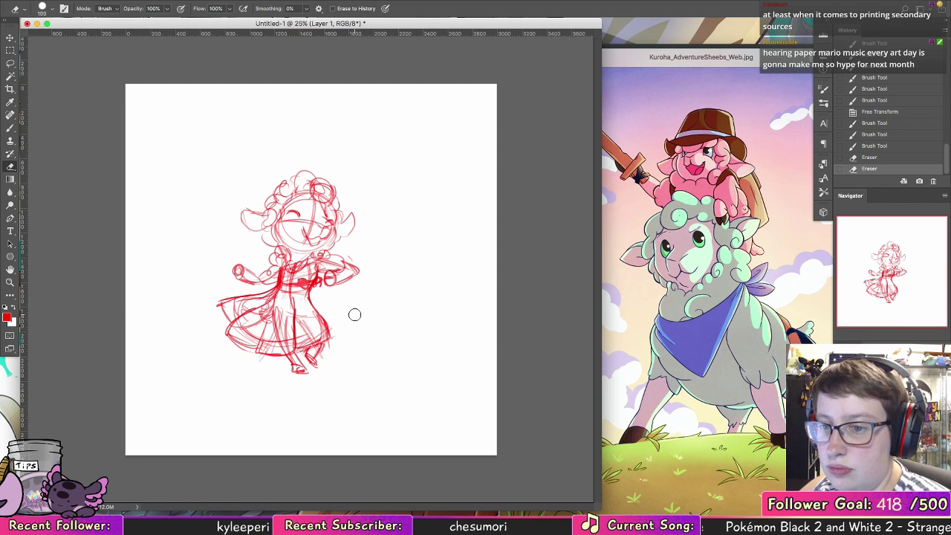
Step: Refine the skirt back and hem, the outstretched arm's sleeve, both ears, and the wool framing the face
{"action": "key", "text": "b"}
{"action": "left_click_drag", "start_coordinate": [277, 285], "coordinate": [251, 299]}
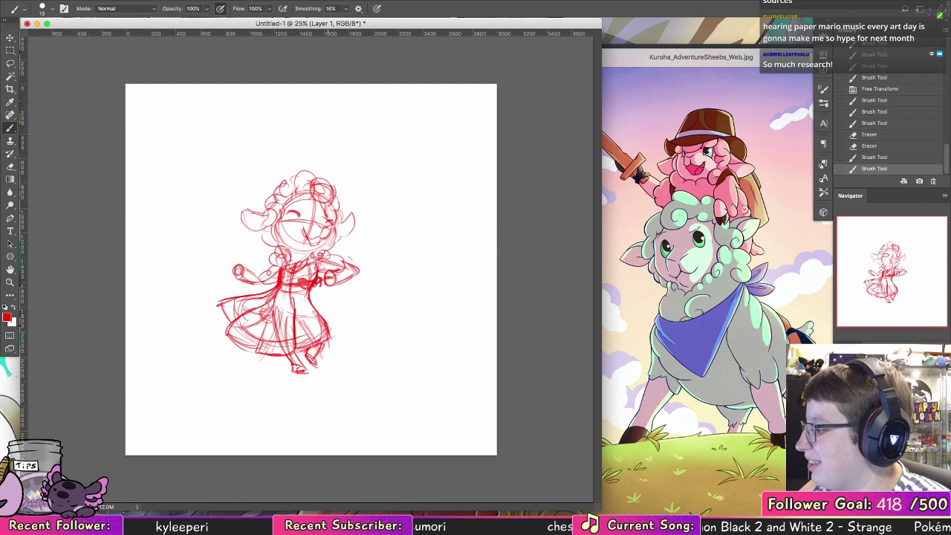
{"action": "left_click_drag", "start_coordinate": [297, 348], "coordinate": [328, 337]}
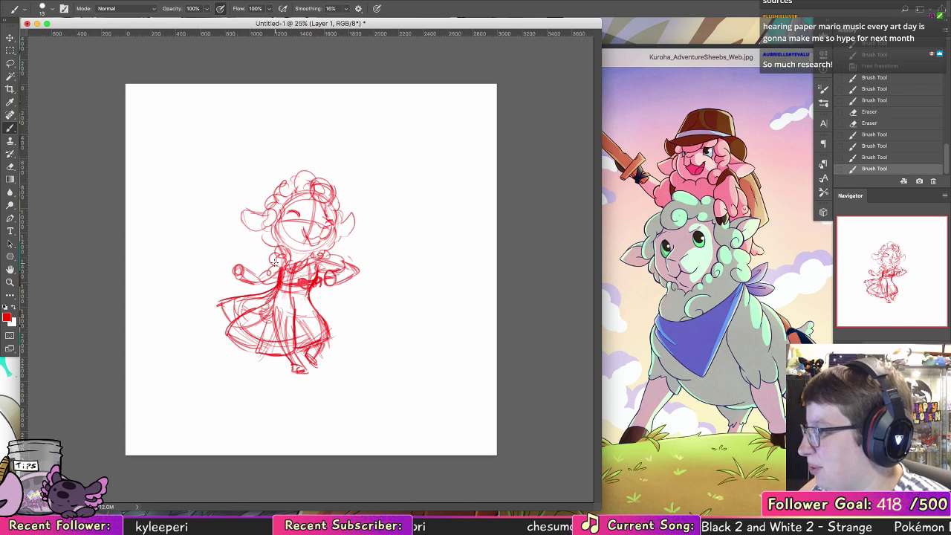
{"action": "left_click_drag", "start_coordinate": [262, 274], "coordinate": [260, 278]}
{"action": "left_click_drag", "start_coordinate": [254, 220], "coordinate": [265, 223]}
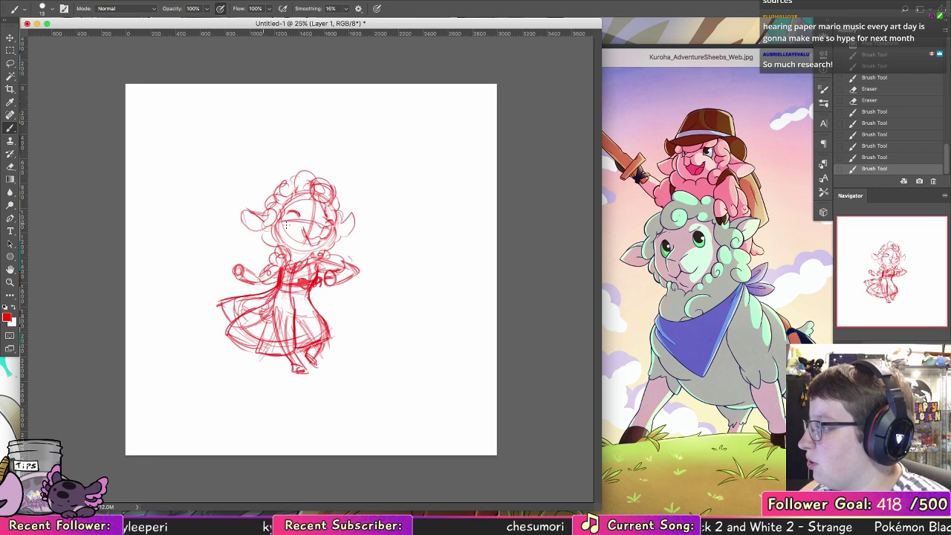
{"action": "left_click_drag", "start_coordinate": [354, 220], "coordinate": [346, 211]}
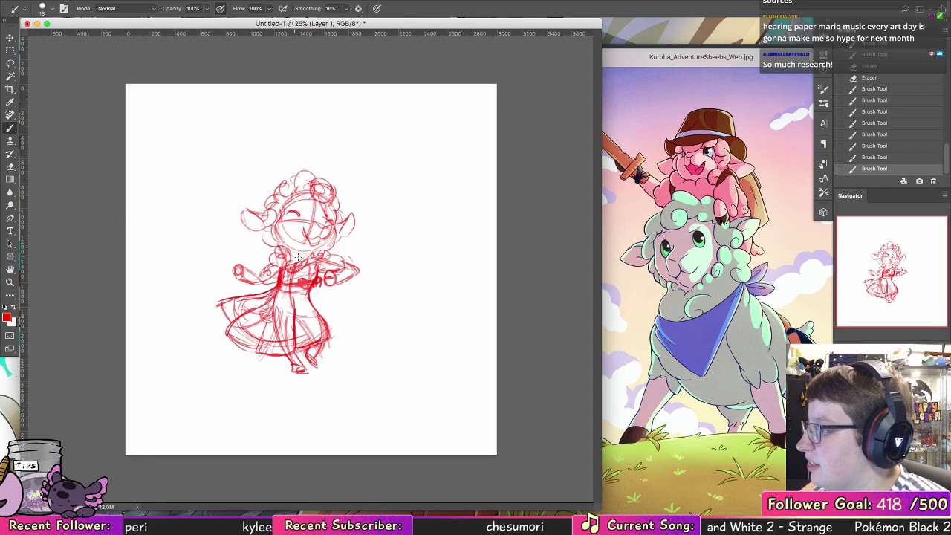
{"action": "left_click_drag", "start_coordinate": [275, 221], "coordinate": [282, 245]}
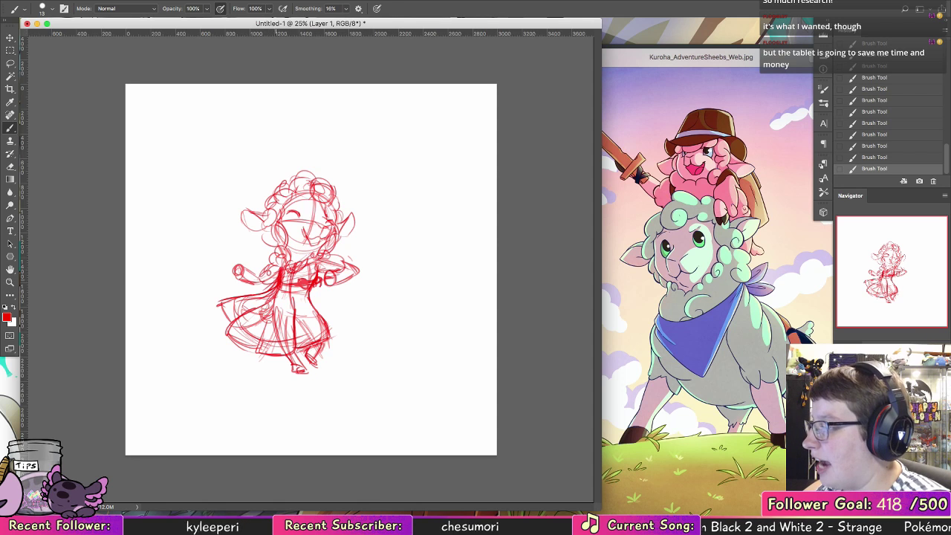
Step: Erase the overlapping construction lines inside the bodice between the neckline and belt
{"action": "key", "text": "super+z"}
{"action": "left_click", "coordinate": [10, 167]}
{"action": "mouse_move", "coordinate": [290, 284]}
{"action": "left_mouse_down"}
{"action": "mouse_move", "coordinate": [284, 276]}
{"action": "mouse_move", "coordinate": [277, 291]}
{"action": "mouse_move", "coordinate": [239, 305]}
{"action": "mouse_move", "coordinate": [303, 276]}
{"action": "mouse_move", "coordinate": [315, 265]}
{"action": "mouse_move", "coordinate": [269, 286]}
{"action": "mouse_move", "coordinate": [318, 257]}
{"action": "left_mouse_up"}
Step: Strengthen the skirt's outline, hem and central folds, and touch up the front leg beneath it
{"action": "key", "text": "b"}
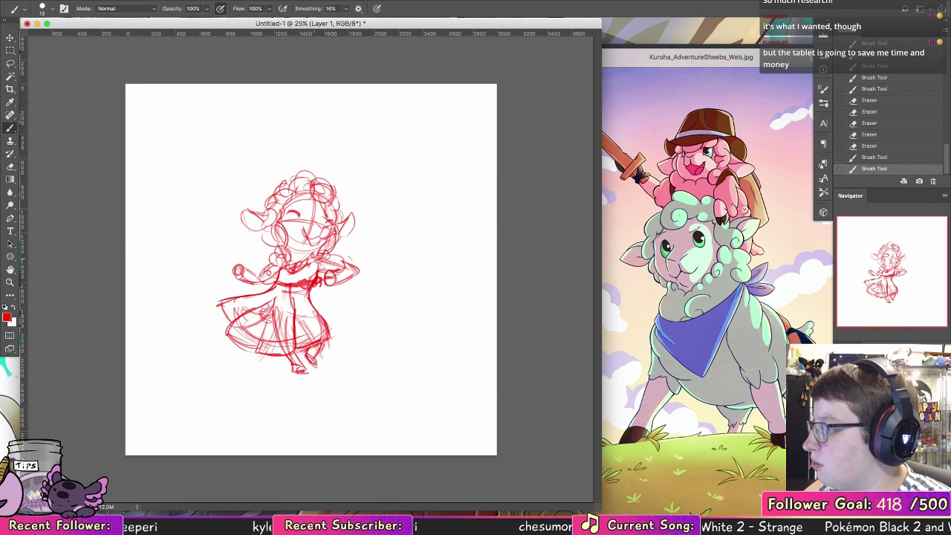
{"action": "left_click_drag", "start_coordinate": [309, 292], "coordinate": [329, 333]}
{"action": "mouse_move", "coordinate": [329, 332]}
{"action": "left_mouse_down"}
{"action": "mouse_move", "coordinate": [309, 300]}
{"action": "mouse_move", "coordinate": [313, 351]}
{"action": "mouse_move", "coordinate": [252, 353]}
{"action": "mouse_move", "coordinate": [272, 349]}
{"action": "mouse_move", "coordinate": [226, 327]}
{"action": "mouse_move", "coordinate": [251, 344]}
{"action": "left_mouse_up"}
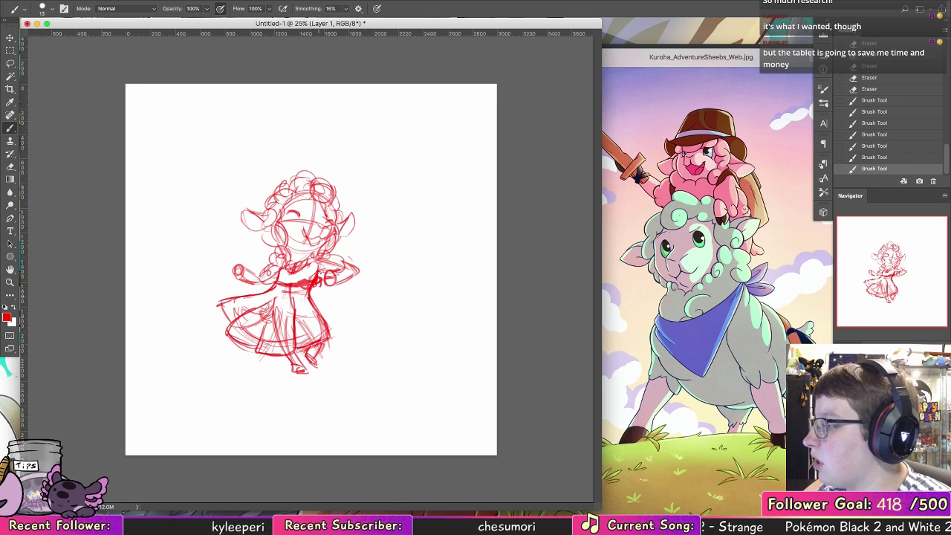
{"action": "left_click_drag", "start_coordinate": [295, 296], "coordinate": [295, 315]}
{"action": "left_click_drag", "start_coordinate": [294, 301], "coordinate": [296, 311]}
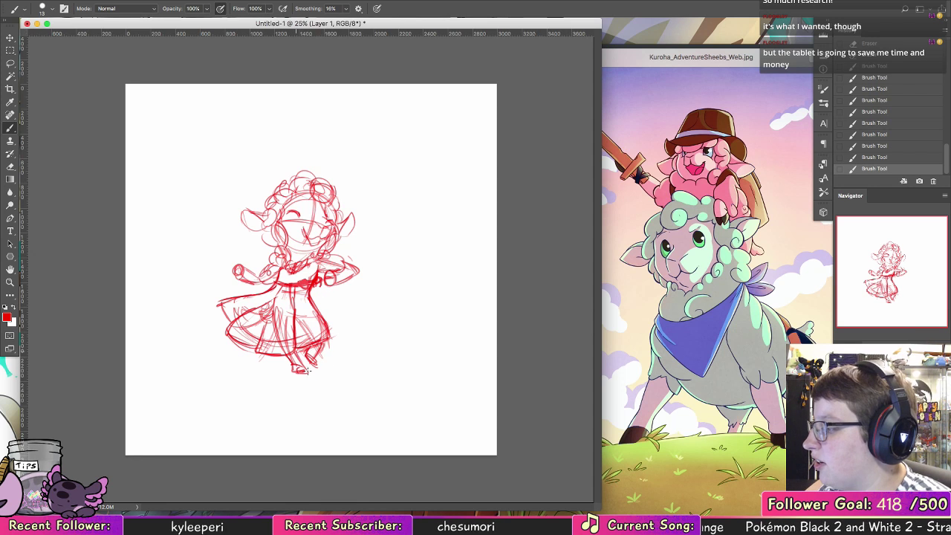
{"action": "left_click_drag", "start_coordinate": [297, 351], "coordinate": [301, 365]}
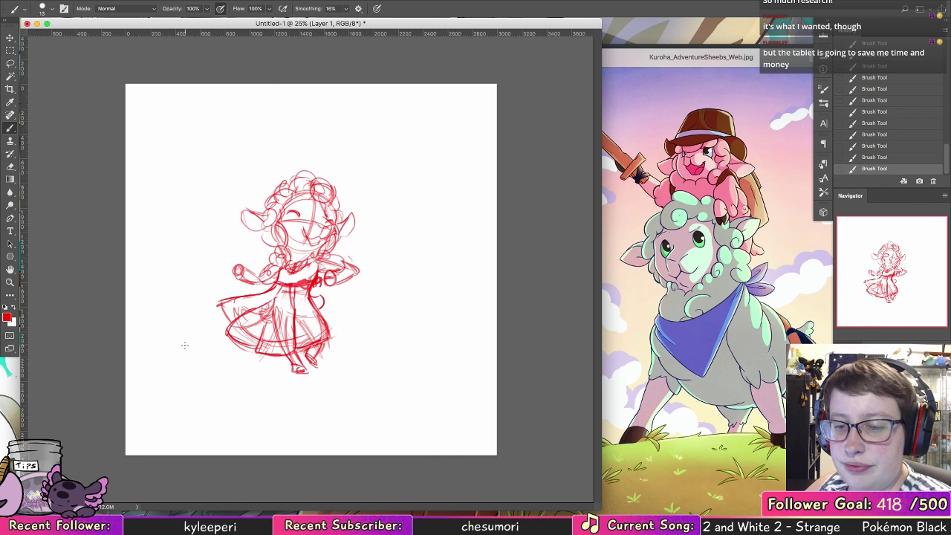
Step: Sketch paired slanting light-ray lines above the character's head and down both sides, fanning outward
{"action": "mouse_move", "coordinate": [264, 106]}
{"action": "left_mouse_down"}
{"action": "mouse_move", "coordinate": [222, 198]}
{"action": "mouse_move", "coordinate": [252, 171]}
{"action": "left_mouse_up"}
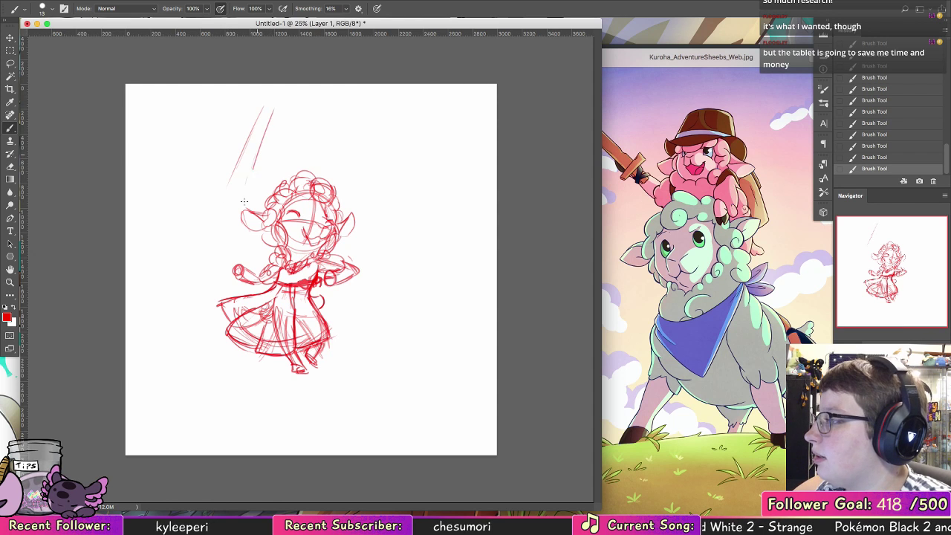
{"action": "mouse_move", "coordinate": [328, 128]}
{"action": "left_mouse_down"}
{"action": "mouse_move", "coordinate": [355, 195]}
{"action": "mouse_move", "coordinate": [348, 180]}
{"action": "mouse_move", "coordinate": [363, 173]}
{"action": "left_mouse_up"}
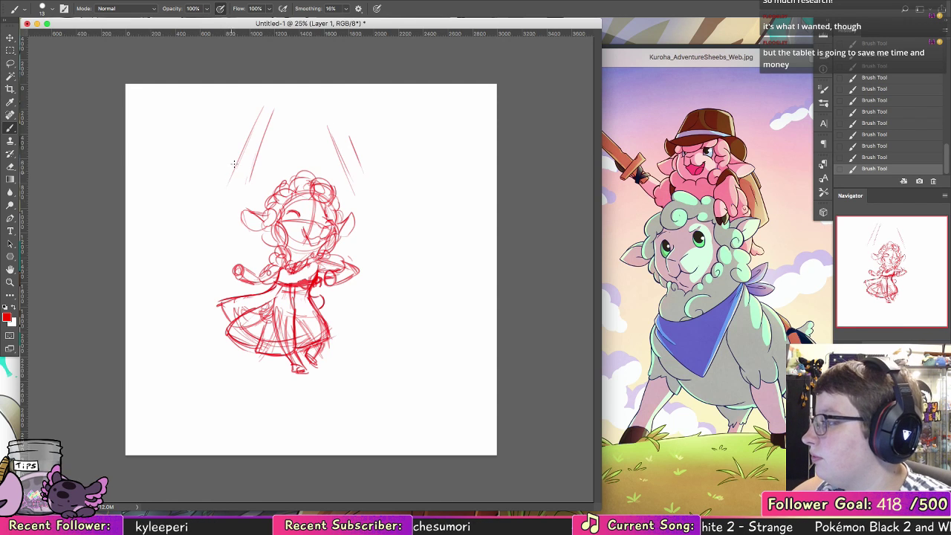
{"action": "left_click_drag", "start_coordinate": [218, 165], "coordinate": [185, 229]}
{"action": "left_click_drag", "start_coordinate": [360, 217], "coordinate": [370, 243]}
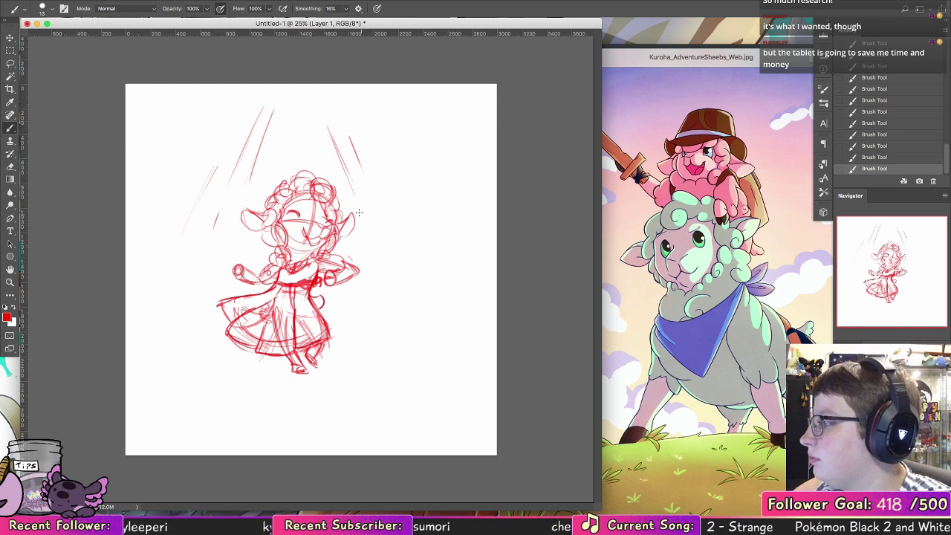
{"action": "left_click_drag", "start_coordinate": [381, 198], "coordinate": [390, 218]}
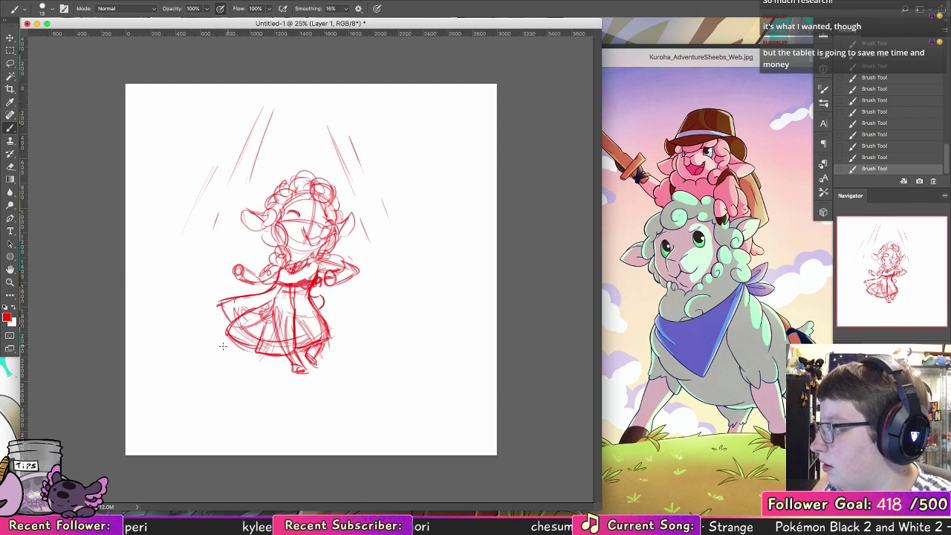
Step: Sketch a stage floor beneath the character with converging plank lines, horizontal back and front edges, and a thin front face
{"action": "left_click_drag", "start_coordinate": [146, 375], "coordinate": [203, 351]}
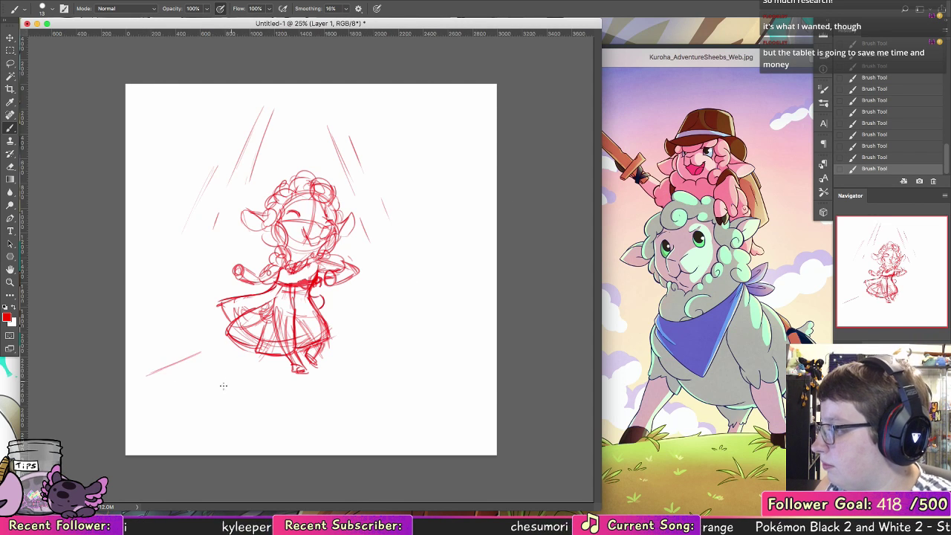
{"action": "left_click_drag", "start_coordinate": [148, 387], "coordinate": [376, 390]}
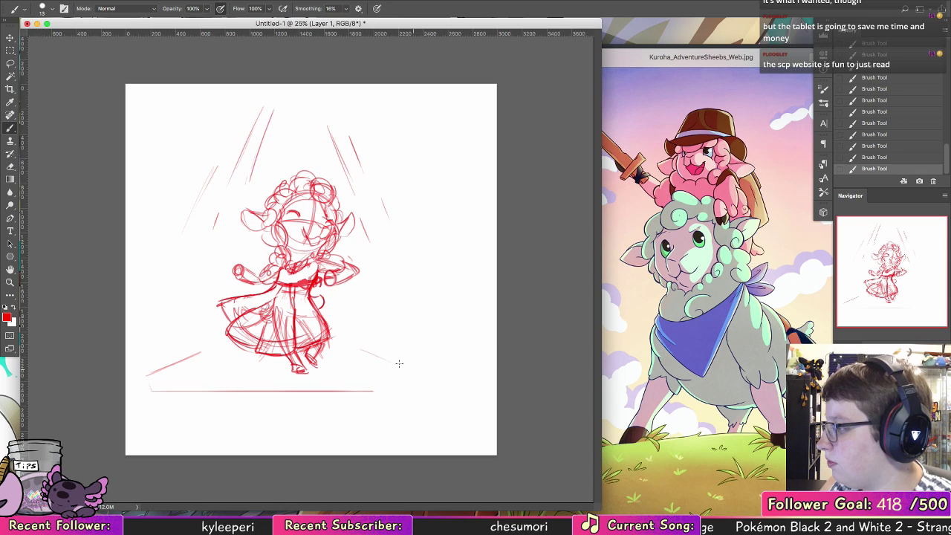
{"action": "left_click", "coordinate": [441, 390], "text": "shift"}
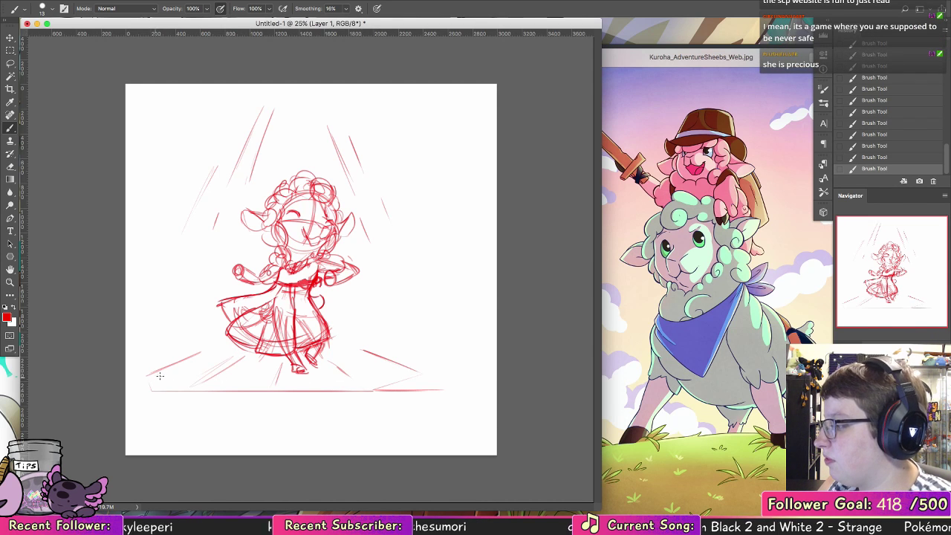
{"action": "left_click_drag", "start_coordinate": [148, 376], "coordinate": [390, 376]}
{"action": "left_click_drag", "start_coordinate": [201, 354], "coordinate": [257, 354]}
{"action": "left_click_drag", "start_coordinate": [329, 355], "coordinate": [456, 366]}
{"action": "key", "text": "super+z"}
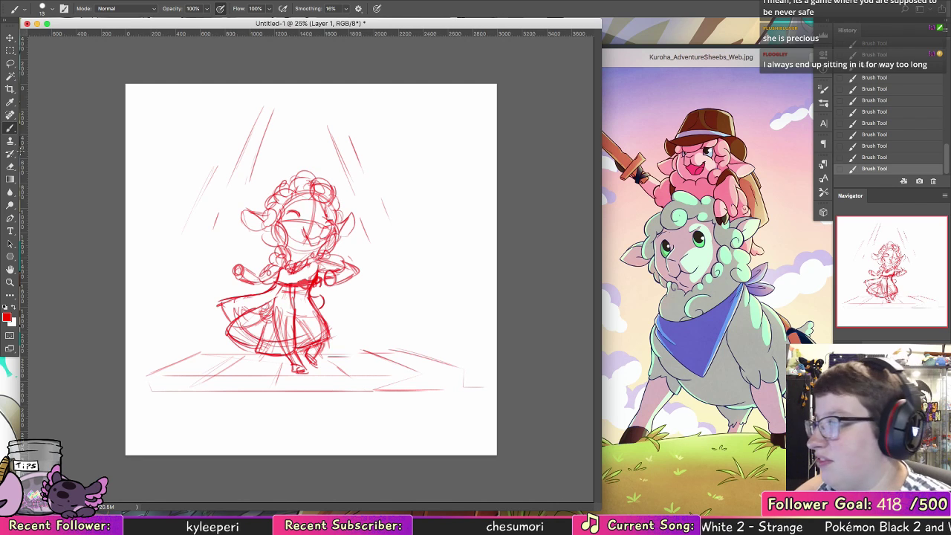
{"action": "key", "text": "c"}
{"action": "mouse_move", "coordinate": [211, 98]}
{"action": "left_mouse_down"}
{"action": "mouse_move", "coordinate": [386, 422]}
{"action": "mouse_move", "coordinate": [393, 382]}
{"action": "left_mouse_up"}
{"action": "key", "text": "Return"}
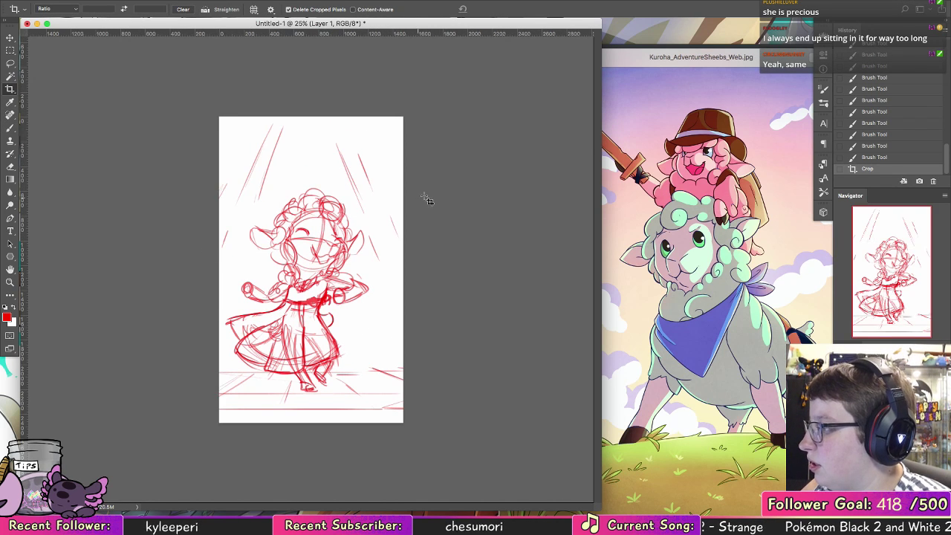
{"action": "key", "text": "super+z"}
Step: Crop the canvas to a portrait frame of about 1865 × 2586 pixels around the character, rays and stage
{"action": "left_click_drag", "start_coordinate": [179, 87], "coordinate": [413, 410]}
{"action": "left_click", "coordinate": [494, 11]}
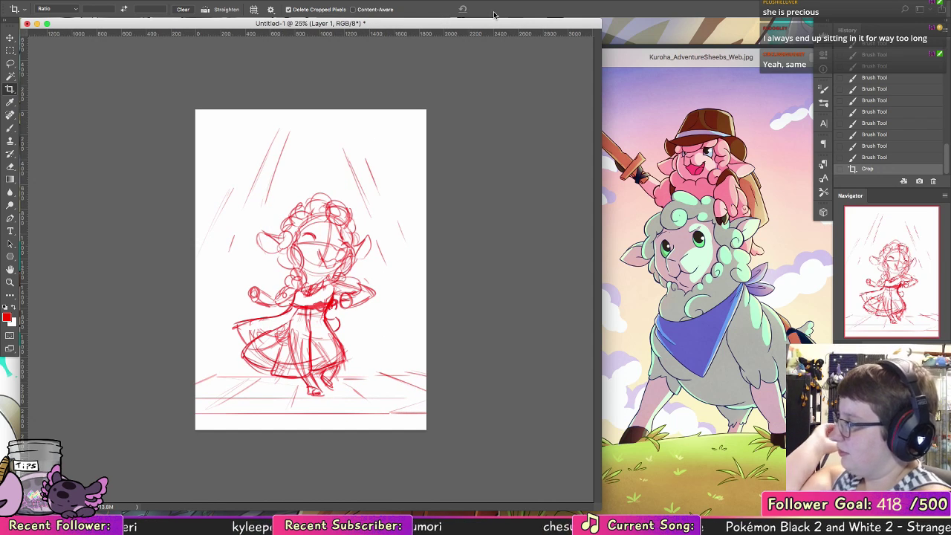
Step: Draw small single and beamed music notes with the brush around the character's head and both sides
{"action": "key", "text": "b"}
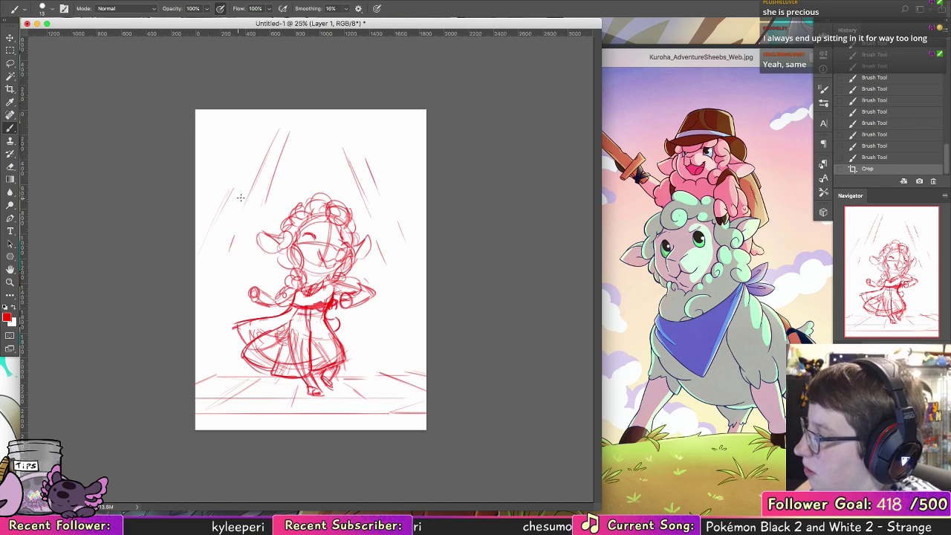
{"action": "left_click_drag", "start_coordinate": [239, 197], "coordinate": [242, 205]}
{"action": "left_click_drag", "start_coordinate": [242, 209], "coordinate": [241, 212]}
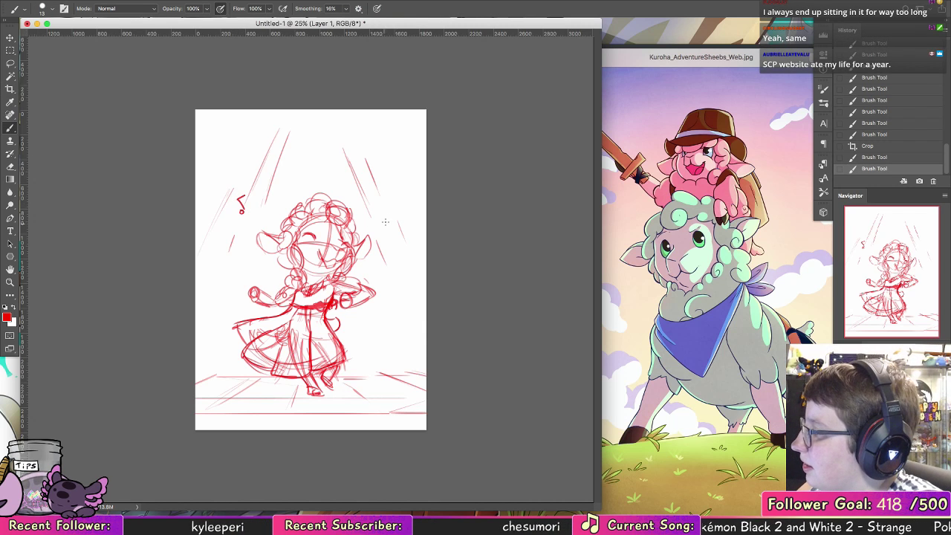
{"action": "left_click_drag", "start_coordinate": [387, 216], "coordinate": [386, 229]}
{"action": "left_click_drag", "start_coordinate": [380, 226], "coordinate": [378, 228]}
{"action": "mouse_move", "coordinate": [312, 144]}
{"action": "left_mouse_down"}
{"action": "mouse_move", "coordinate": [305, 159]}
{"action": "mouse_move", "coordinate": [324, 151]}
{"action": "mouse_move", "coordinate": [364, 161]}
{"action": "mouse_move", "coordinate": [346, 176]}
{"action": "left_mouse_up"}
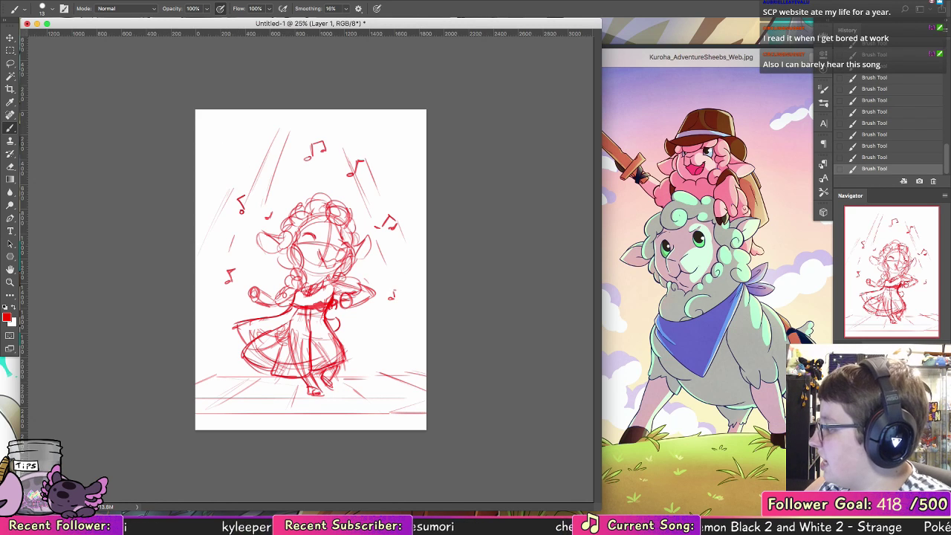
Step: Lower the sketch layer's opacity to a faint tint and add a new layer for the clean drawing
{"action": "left_click_drag", "start_coordinate": [939, 387], "coordinate": [908, 387]}
{"action": "left_click", "coordinate": [920, 510]}
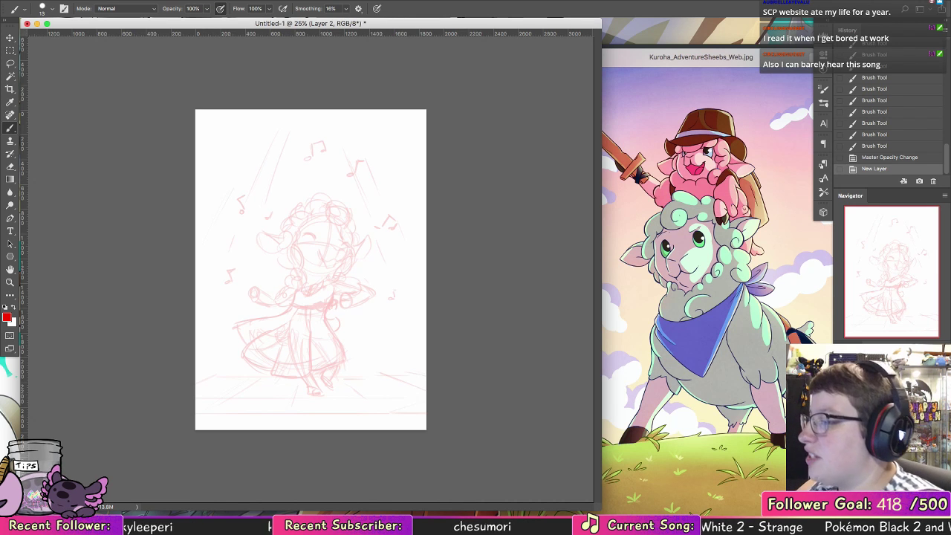
Step: Resize the image to a width of 11 inches at 300 pixels/inch, keeping its proportions
{"action": "left_click", "coordinate": [10, 282]}
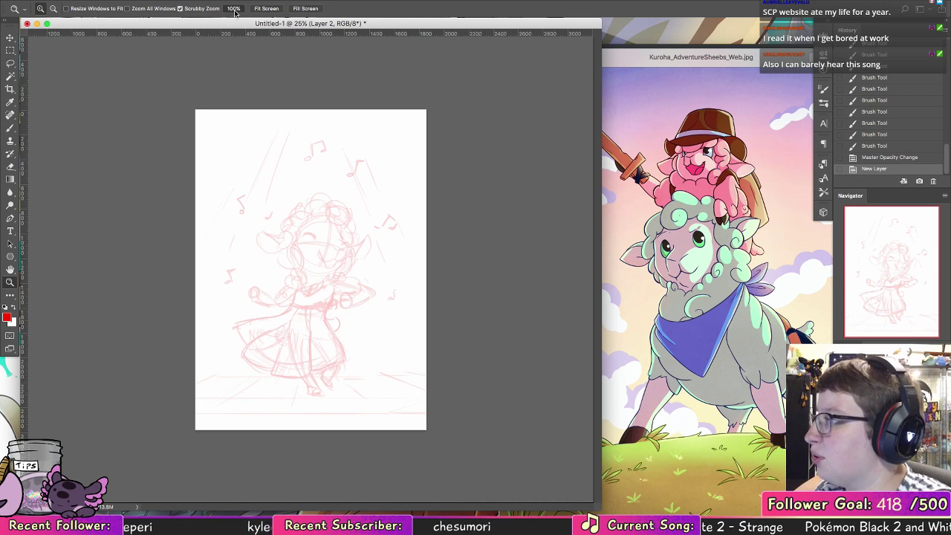
{"action": "left_click", "coordinate": [234, 8]}
{"action": "left_click", "coordinate": [130, 0]}
{"action": "left_click", "coordinate": [175, 67]}
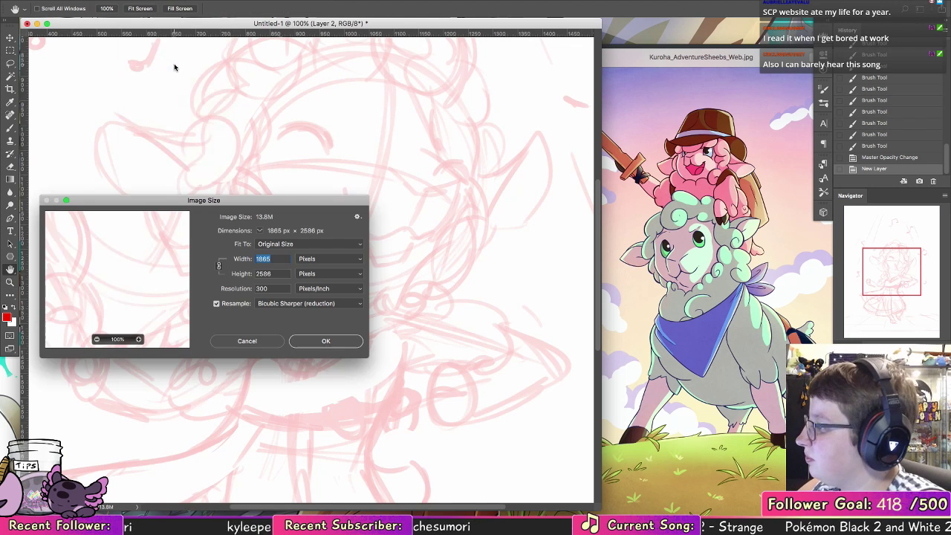
{"action": "left_click", "coordinate": [309, 258]}
{"action": "left_click", "coordinate": [293, 266]}
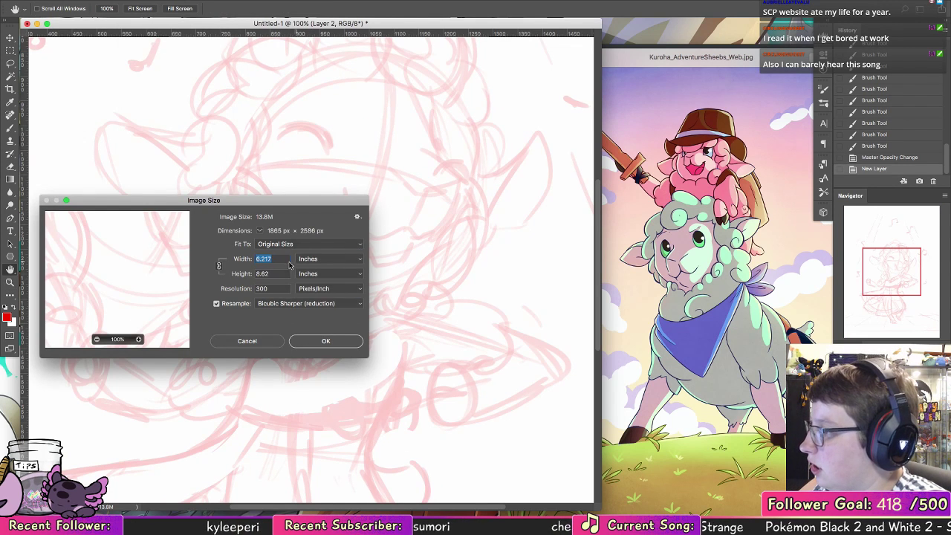
{"action": "type", "text": "11"}
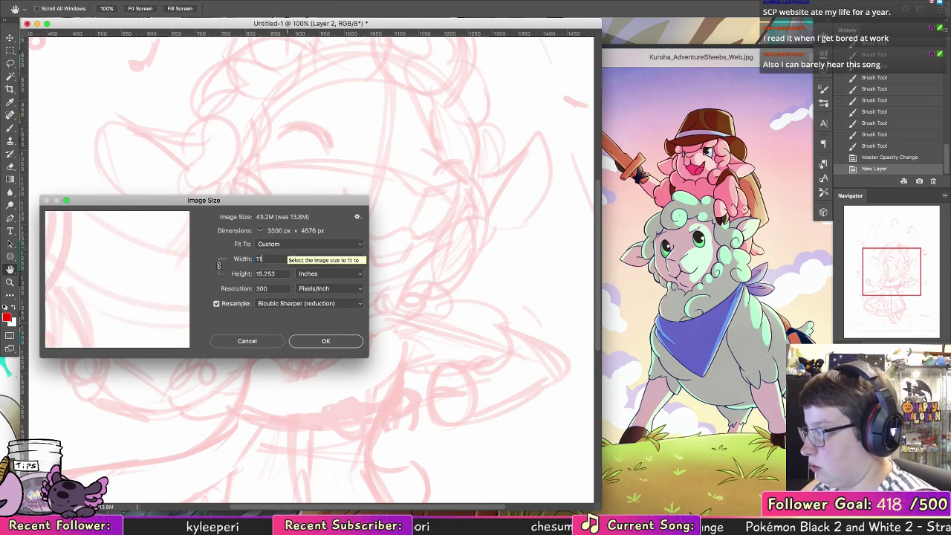
{"action": "left_click", "coordinate": [331, 341]}
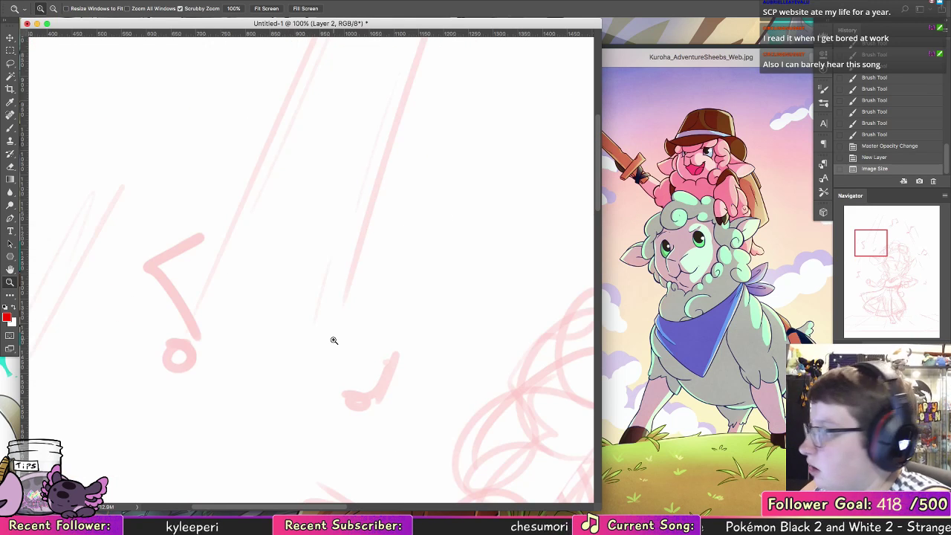
Step: Flip the whole canvas horizontally
{"action": "left_click_drag", "start_coordinate": [334, 340], "coordinate": [260, 326]}
{"action": "left_click_drag", "start_coordinate": [438, 206], "coordinate": [371, 211]}
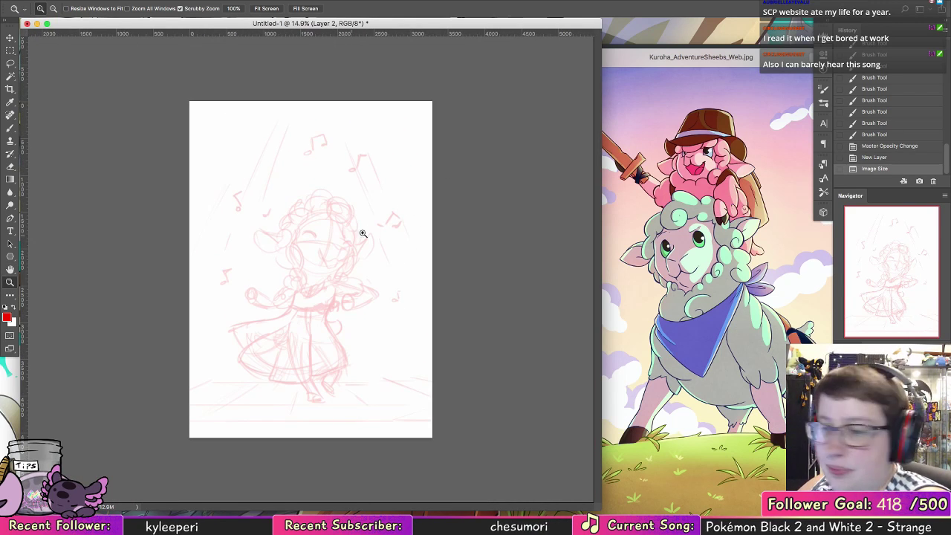
{"action": "scroll", "coordinate": [401, 208], "scroll_direction": "up", "scroll_amount": 4}
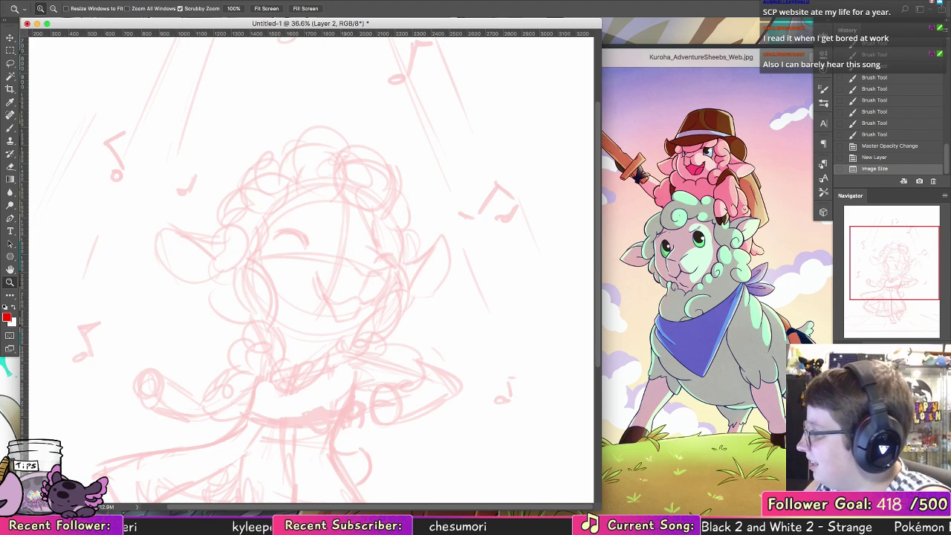
{"action": "scroll", "coordinate": [373, 237], "scroll_direction": "up", "scroll_amount": 4}
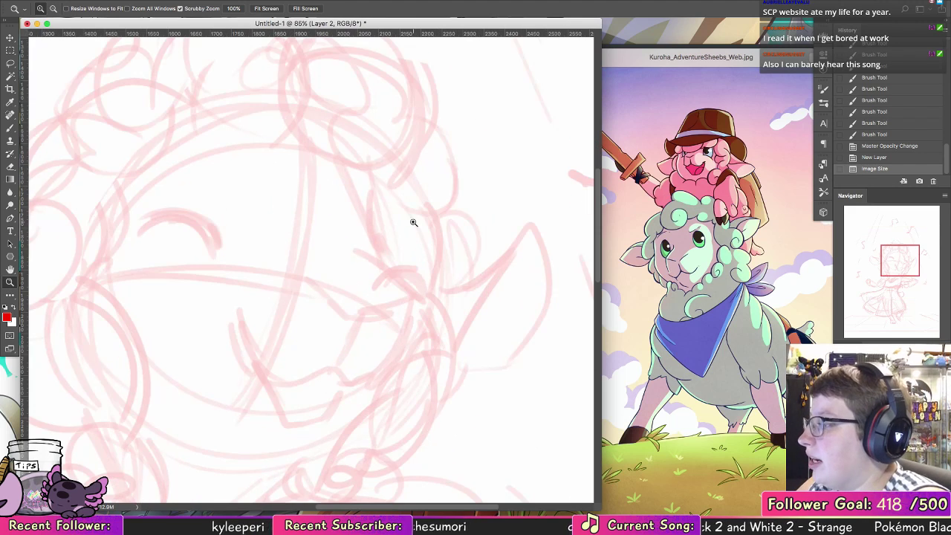
{"action": "left_click", "coordinate": [11, 128]}
{"action": "left_click", "coordinate": [137, 2]}
{"action": "mouse_move", "coordinate": [194, 90]}
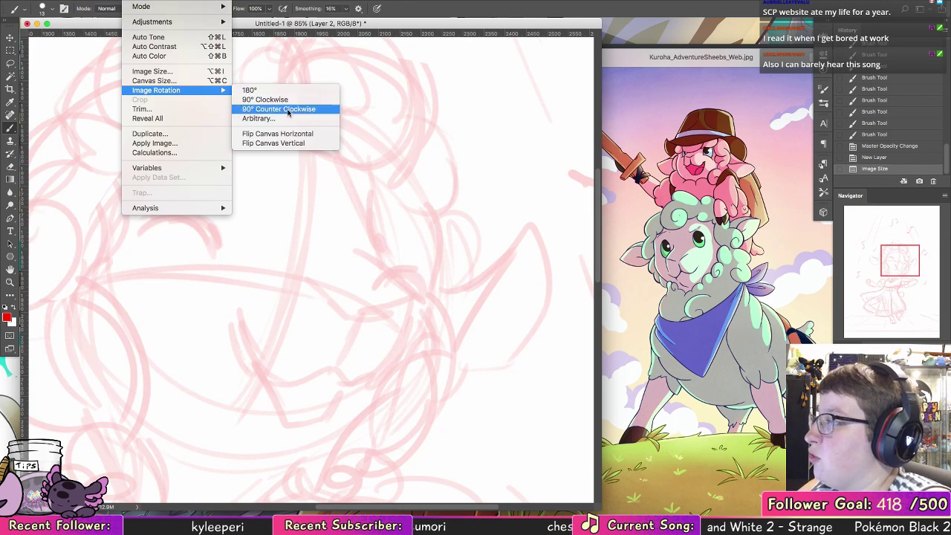
{"action": "left_click", "coordinate": [285, 135]}
{"action": "left_click", "coordinate": [286, 134]}
{"action": "scroll", "coordinate": [297, 203], "scroll_direction": "left", "scroll_amount": 3}
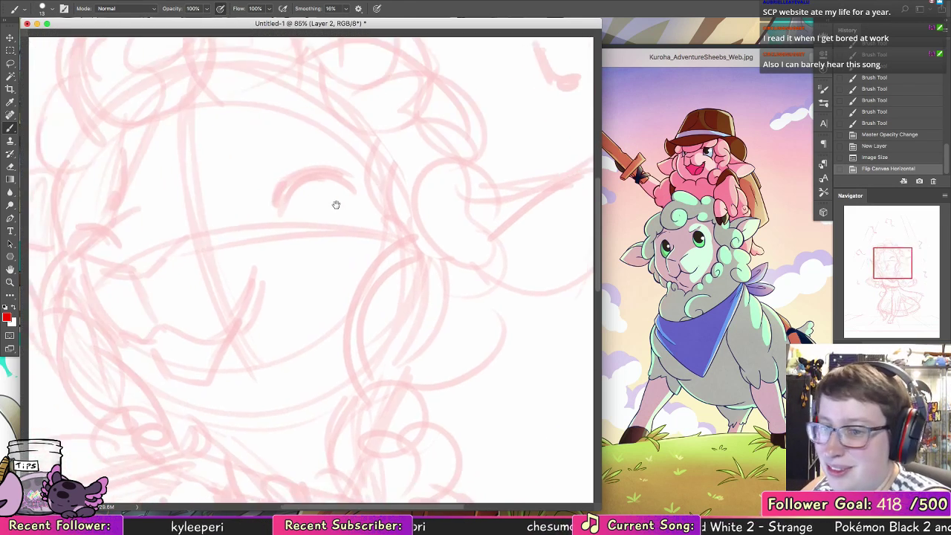
Step: Draw the snout's bridge and the angled nose line in red over the faint sketch on the new layer
{"action": "left_click", "coordinate": [10, 283]}
{"action": "scroll", "coordinate": [496, 237], "scroll_direction": "down", "scroll_amount": 6}
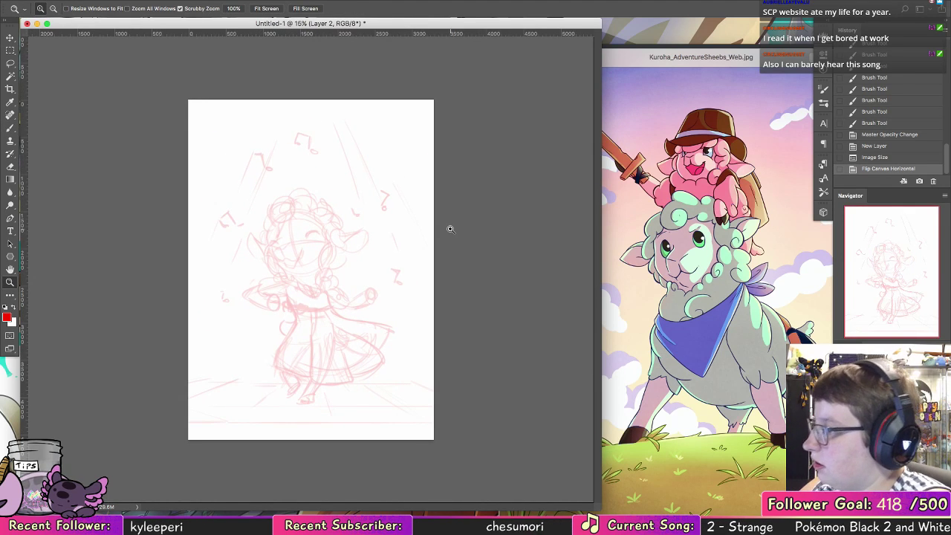
{"action": "scroll", "coordinate": [314, 237], "scroll_direction": "up", "scroll_amount": 6}
{"action": "key", "text": "b"}
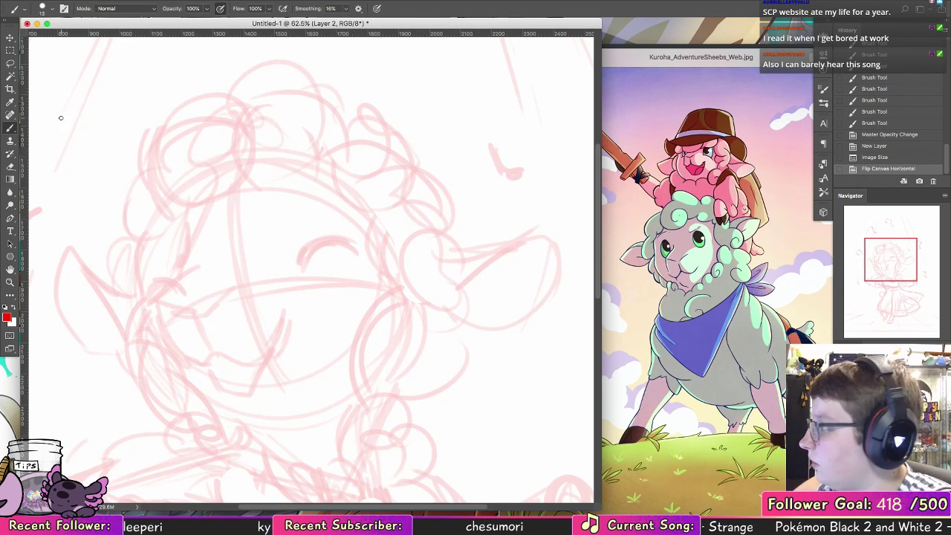
{"action": "left_click_drag", "start_coordinate": [256, 228], "coordinate": [301, 240]}
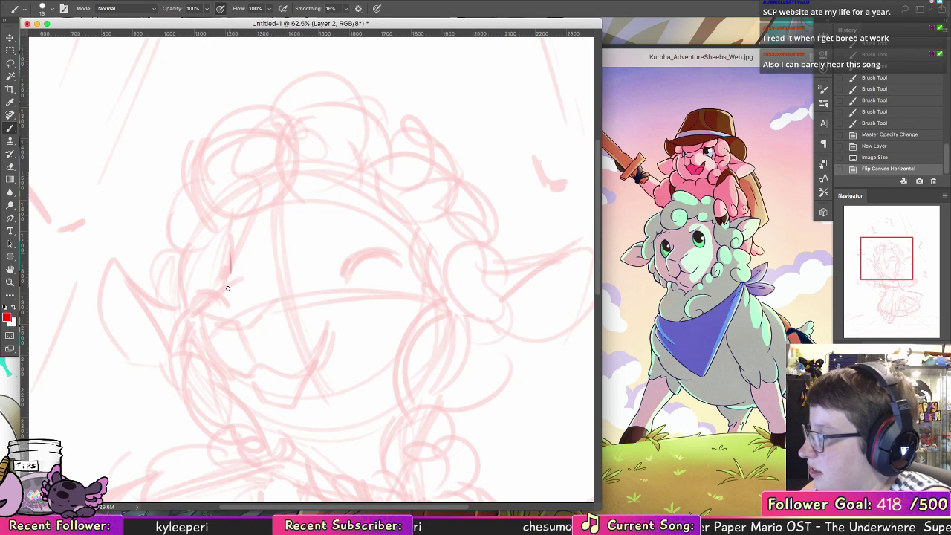
{"action": "mouse_move", "coordinate": [230, 254]}
{"action": "left_mouse_down"}
{"action": "mouse_move", "coordinate": [226, 287]}
{"action": "mouse_move", "coordinate": [230, 263]}
{"action": "mouse_move", "coordinate": [215, 283]}
{"action": "mouse_move", "coordinate": [240, 270]}
{"action": "mouse_move", "coordinate": [197, 312]}
{"action": "mouse_move", "coordinate": [222, 287]}
{"action": "mouse_move", "coordinate": [226, 321]}
{"action": "mouse_move", "coordinate": [270, 293]}
{"action": "left_mouse_up"}
{"action": "key", "text": "alt+super+z"}
{"action": "key", "text": "alt+super+z"}
{"action": "left_click_drag", "start_coordinate": [226, 320], "coordinate": [268, 292]}
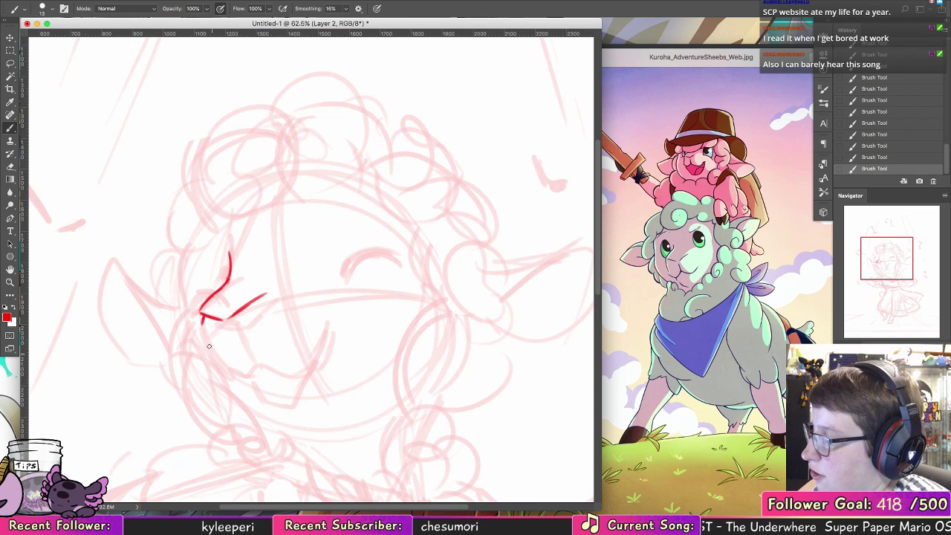
Step: Draw the curved front of the muzzle below the nose and a short upturned lip mark, redoing unsatisfactory strokes
{"action": "mouse_move", "coordinate": [201, 322]}
{"action": "left_mouse_down"}
{"action": "mouse_move", "coordinate": [213, 352]}
{"action": "mouse_move", "coordinate": [234, 368]}
{"action": "left_mouse_up"}
{"action": "key", "text": "ctrl+z"}
{"action": "mouse_move", "coordinate": [201, 318]}
{"action": "left_mouse_down"}
{"action": "mouse_move", "coordinate": [239, 376]}
{"action": "mouse_move", "coordinate": [248, 365]}
{"action": "left_mouse_up"}
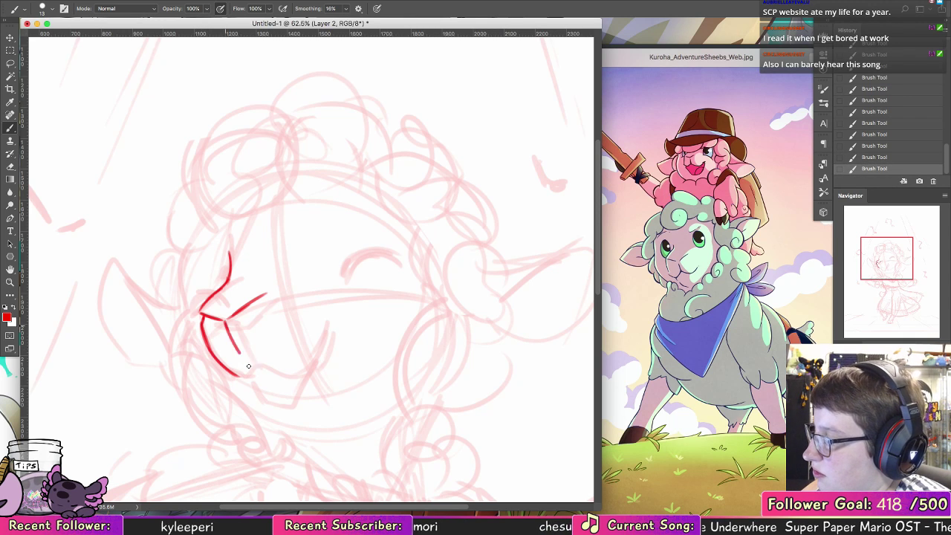
{"action": "key", "text": "alt+super+z"}
{"action": "key", "text": "alt+super+z"}
{"action": "key", "text": "shift+super+z"}
{"action": "key", "text": "shift+super+z"}
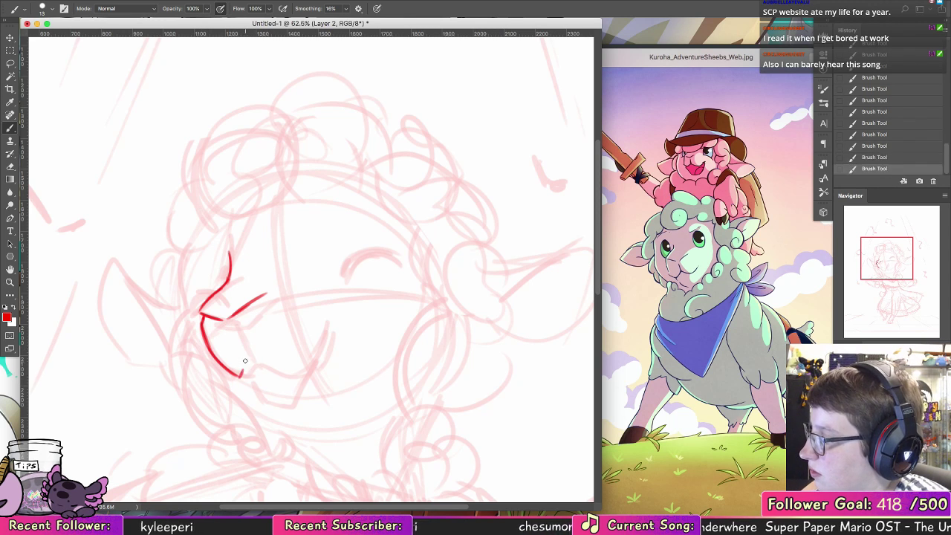
{"action": "key", "text": "alt+super+z"}
{"action": "key", "text": "alt+super+z"}
{"action": "key", "text": "ctrl+shift+z"}
{"action": "key", "text": "ctrl+shift+z"}
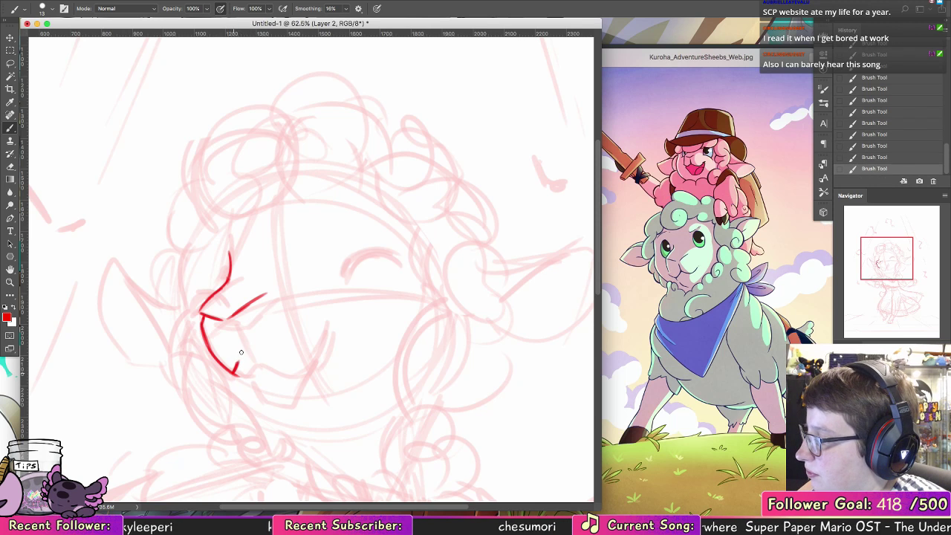
{"action": "key", "text": "alt+super+z"}
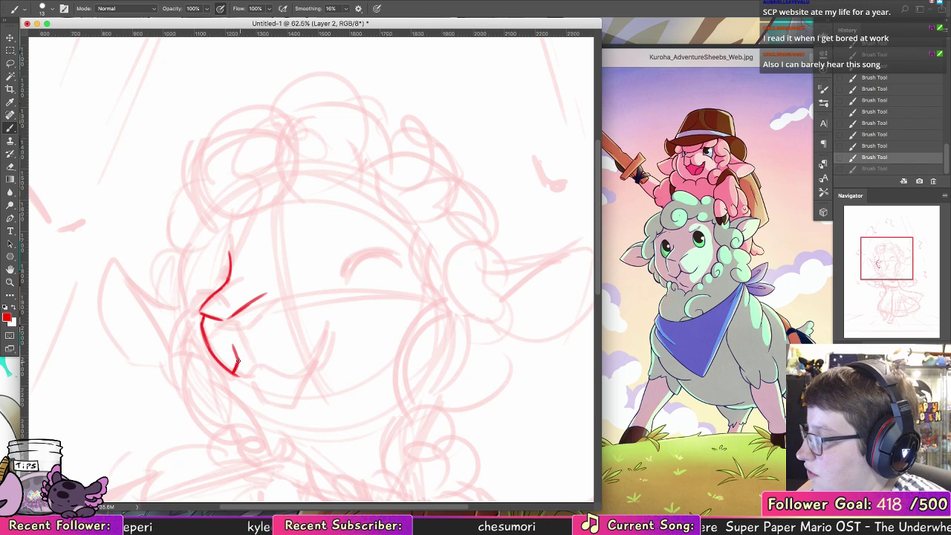
{"action": "key", "text": "shift+super+z"}
Step: Draw the open smiling mouth with its lower jaw and tongue, and erase the overshoot at the muzzle's tip
{"action": "mouse_move", "coordinate": [244, 362]}
{"action": "left_mouse_down"}
{"action": "mouse_move", "coordinate": [291, 363]}
{"action": "mouse_move", "coordinate": [336, 321]}
{"action": "mouse_move", "coordinate": [305, 382]}
{"action": "left_mouse_up"}
{"action": "left_click_drag", "start_coordinate": [327, 326], "coordinate": [302, 394]}
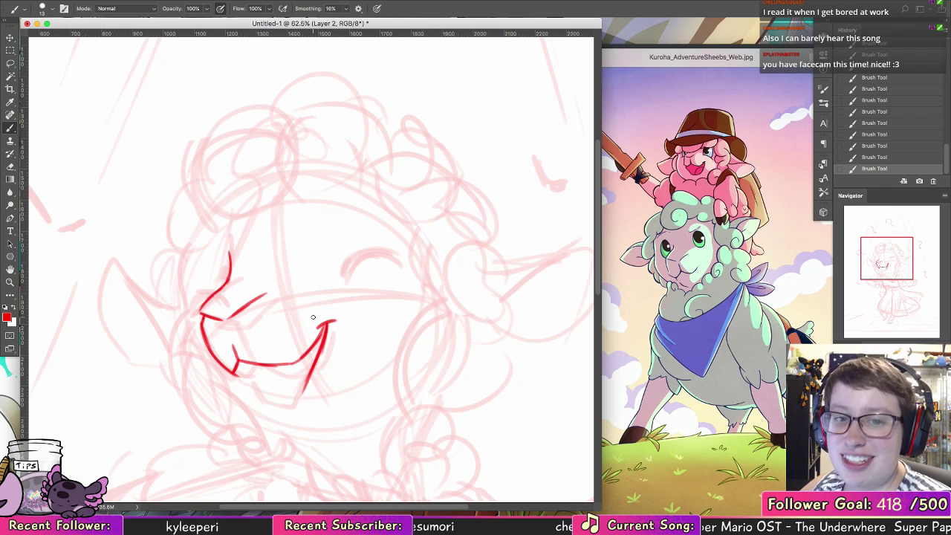
{"action": "left_click", "coordinate": [240, 380]}
{"action": "key", "text": "b"}
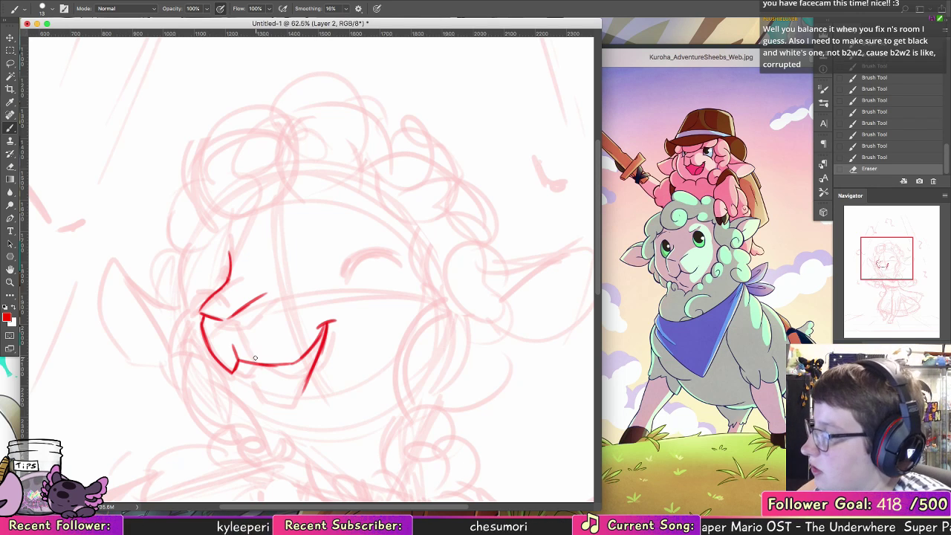
{"action": "mouse_move", "coordinate": [239, 361]}
{"action": "left_mouse_down"}
{"action": "mouse_move", "coordinate": [258, 364]}
{"action": "mouse_move", "coordinate": [266, 402]}
{"action": "mouse_move", "coordinate": [283, 403]}
{"action": "mouse_move", "coordinate": [302, 385]}
{"action": "mouse_move", "coordinate": [286, 393]}
{"action": "mouse_move", "coordinate": [289, 404]}
{"action": "left_mouse_up"}
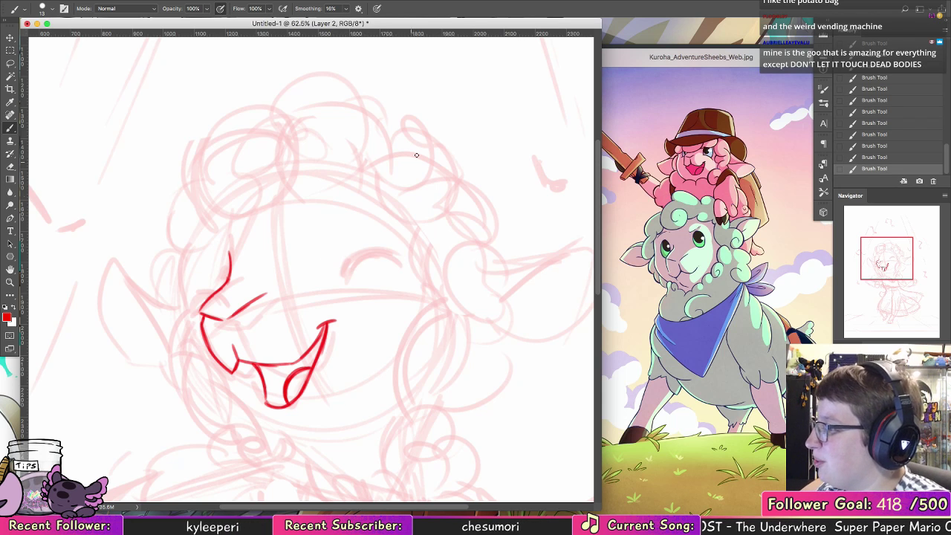
Step: Draw the two closed, arched eyes in red and the scalloped inner edge of the wool beside the near cheek
{"action": "mouse_move", "coordinate": [326, 270]}
{"action": "left_mouse_down"}
{"action": "mouse_move", "coordinate": [368, 248]}
{"action": "mouse_move", "coordinate": [374, 249]}
{"action": "left_mouse_up"}
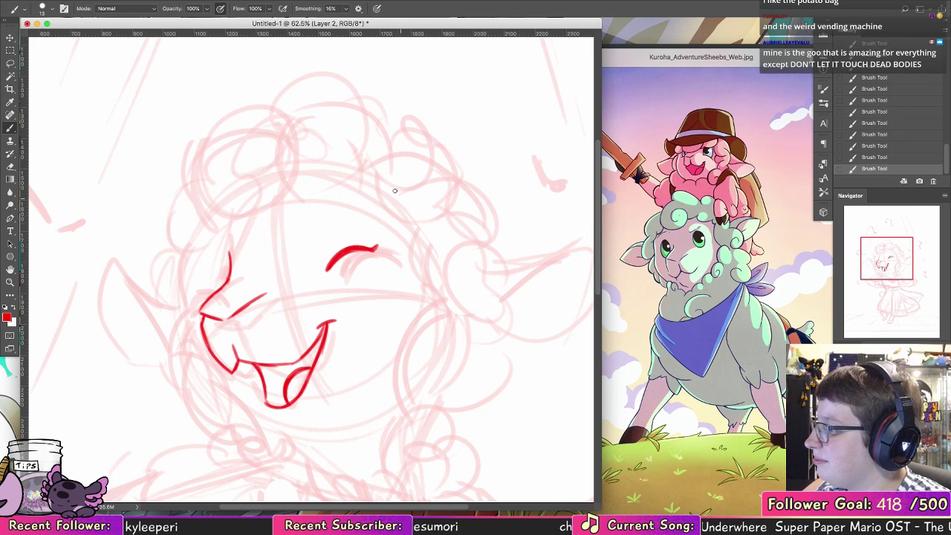
{"action": "mouse_move", "coordinate": [199, 298]}
{"action": "left_mouse_down"}
{"action": "mouse_move", "coordinate": [223, 287]}
{"action": "mouse_move", "coordinate": [201, 298]}
{"action": "left_mouse_up"}
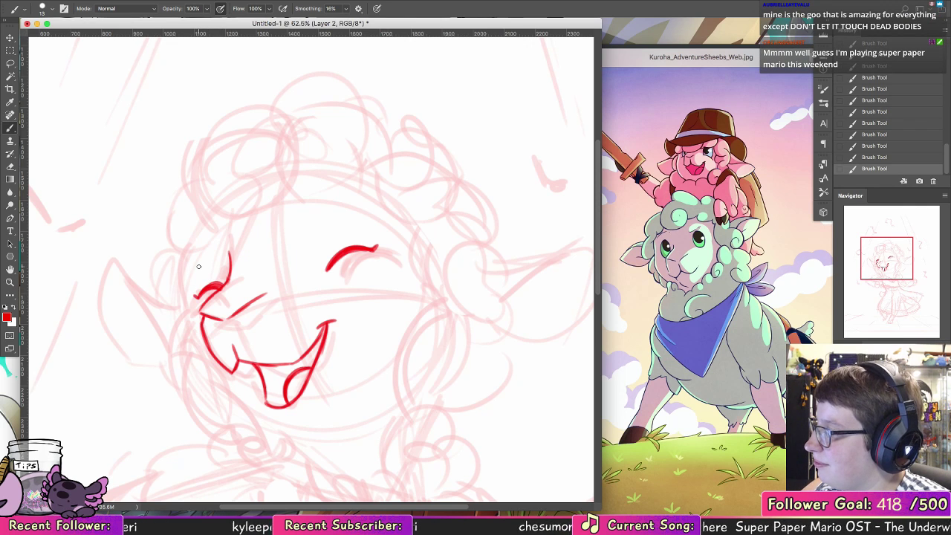
{"action": "mouse_move", "coordinate": [430, 224]}
{"action": "left_mouse_down"}
{"action": "mouse_move", "coordinate": [412, 278]}
{"action": "mouse_move", "coordinate": [441, 287]}
{"action": "mouse_move", "coordinate": [414, 371]}
{"action": "left_mouse_up"}
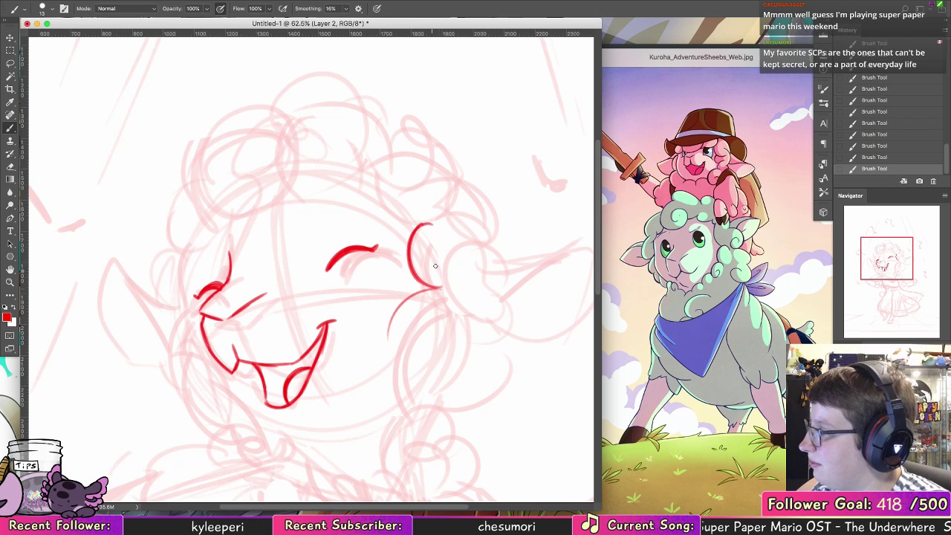
{"action": "key", "text": "alt+super+z"}
{"action": "key", "text": "alt+super+z"}
{"action": "left_click_drag", "start_coordinate": [445, 332], "coordinate": [380, 413]}
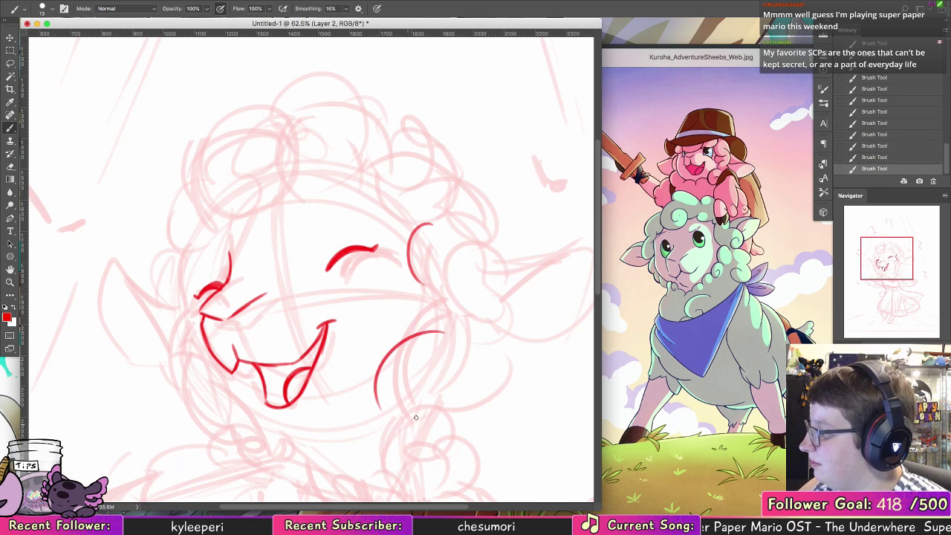
{"action": "left_click_drag", "start_coordinate": [385, 363], "coordinate": [382, 416]}
{"action": "left_click_drag", "start_coordinate": [408, 334], "coordinate": [383, 365]}
{"action": "mouse_move", "coordinate": [412, 268]}
{"action": "left_mouse_down"}
{"action": "mouse_move", "coordinate": [451, 292]}
{"action": "mouse_move", "coordinate": [416, 311]}
{"action": "mouse_move", "coordinate": [436, 322]}
{"action": "mouse_move", "coordinate": [427, 293]}
{"action": "mouse_move", "coordinate": [431, 332]}
{"action": "left_mouse_up"}
{"action": "mouse_move", "coordinate": [434, 291]}
{"action": "left_mouse_down"}
{"action": "mouse_move", "coordinate": [429, 333]}
{"action": "mouse_move", "coordinate": [418, 320]}
{"action": "left_mouse_up"}
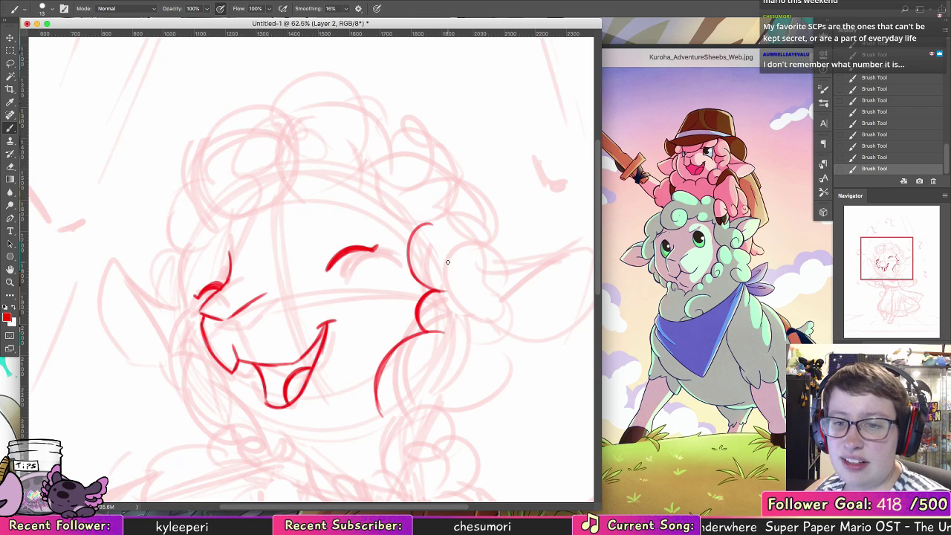
Step: Finish the lowest wool lobe beside the near cheek as a large inward spiral curl
{"action": "left_click_drag", "start_coordinate": [459, 356], "coordinate": [467, 266]}
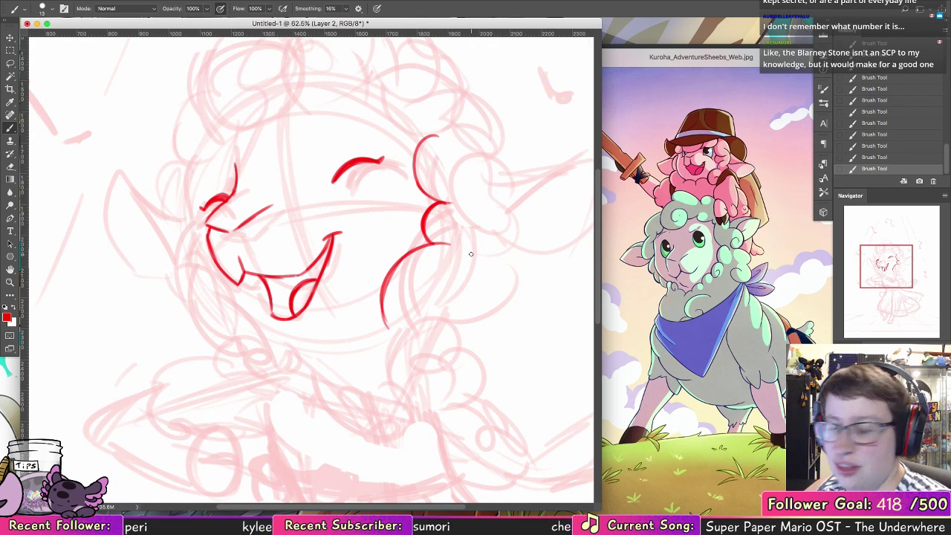
{"action": "mouse_move", "coordinate": [387, 278]}
{"action": "left_mouse_down"}
{"action": "mouse_move", "coordinate": [418, 340]}
{"action": "mouse_move", "coordinate": [428, 282]}
{"action": "mouse_move", "coordinate": [420, 299]}
{"action": "mouse_move", "coordinate": [446, 323]}
{"action": "mouse_move", "coordinate": [416, 333]}
{"action": "left_mouse_up"}
{"action": "key", "text": "super+z"}
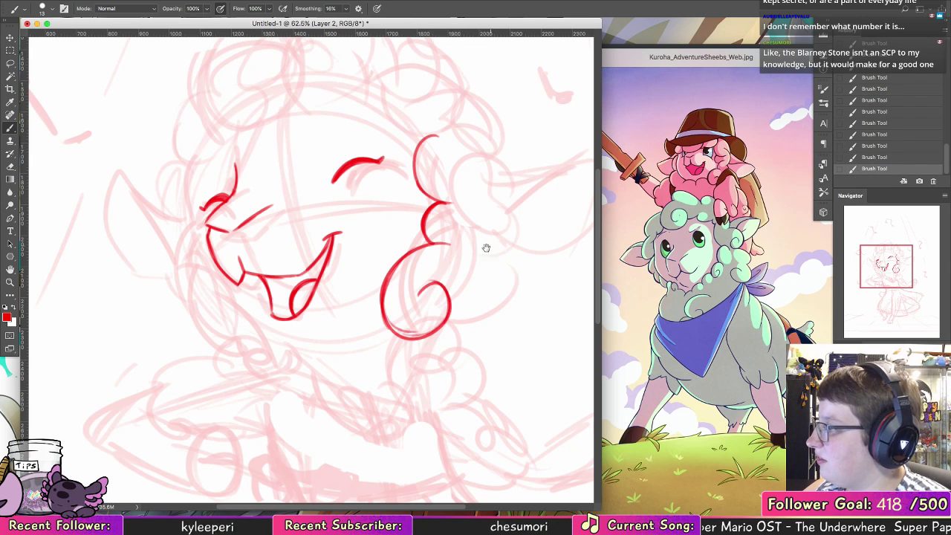
Step: Draw the outer edge of the near side wool in two lobes ending in a small spiral curl, redoing unsatisfactory strokes
{"action": "scroll", "coordinate": [484, 248], "scroll_direction": "up", "scroll_amount": 5}
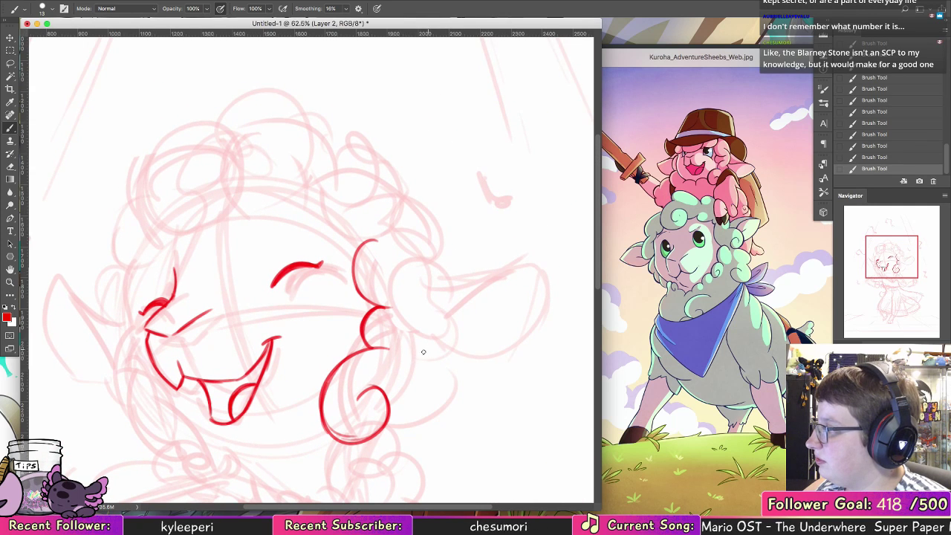
{"action": "left_click_drag", "start_coordinate": [418, 358], "coordinate": [443, 320]}
{"action": "left_click_drag", "start_coordinate": [428, 269], "coordinate": [440, 340]}
{"action": "scroll", "coordinate": [446, 327], "scroll_direction": "down", "scroll_amount": 6}
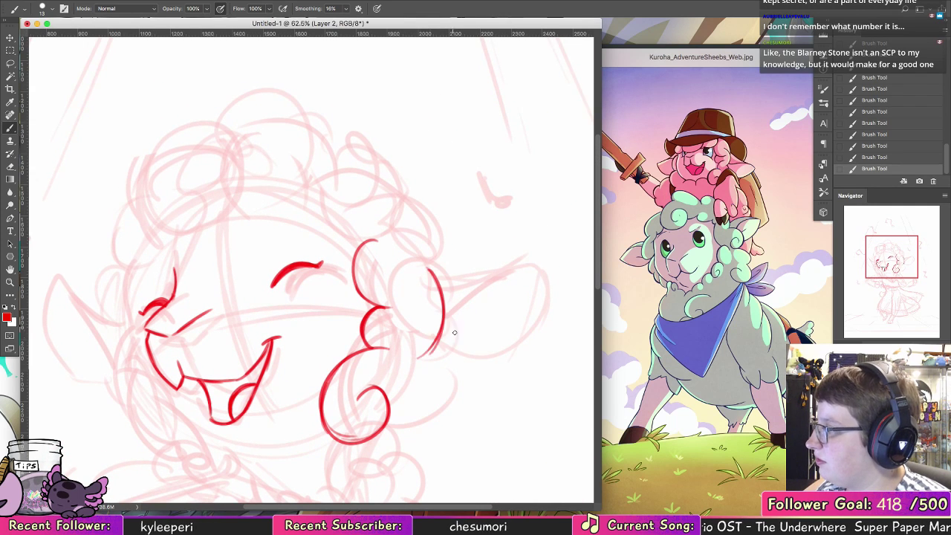
{"action": "mouse_move", "coordinate": [436, 223]}
{"action": "left_mouse_down"}
{"action": "mouse_move", "coordinate": [437, 251]}
{"action": "mouse_move", "coordinate": [430, 226]}
{"action": "mouse_move", "coordinate": [422, 286]}
{"action": "left_mouse_up"}
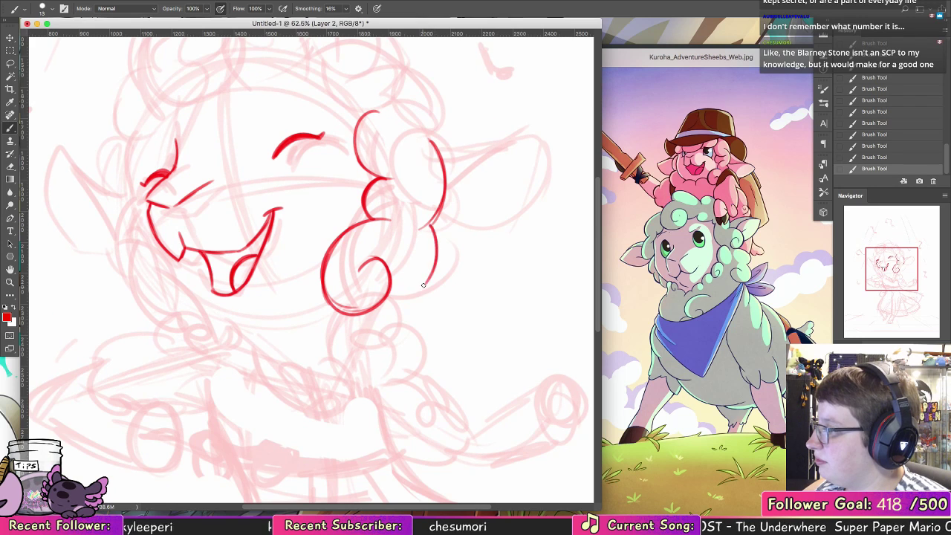
{"action": "key", "text": "super+z"}
{"action": "key", "text": "super+z"}
{"action": "mouse_move", "coordinate": [431, 222]}
{"action": "left_mouse_down"}
{"action": "mouse_move", "coordinate": [401, 296]}
{"action": "mouse_move", "coordinate": [410, 324]}
{"action": "mouse_move", "coordinate": [395, 343]}
{"action": "mouse_move", "coordinate": [370, 319]}
{"action": "mouse_move", "coordinate": [380, 306]}
{"action": "mouse_move", "coordinate": [400, 316]}
{"action": "mouse_move", "coordinate": [372, 336]}
{"action": "mouse_move", "coordinate": [404, 339]}
{"action": "mouse_move", "coordinate": [410, 309]}
{"action": "left_mouse_up"}
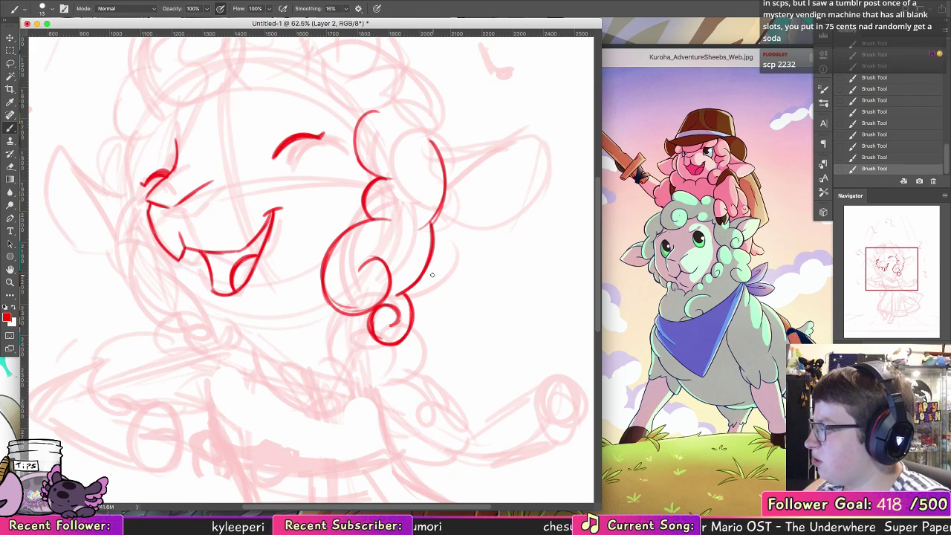
{"action": "mouse_move", "coordinate": [437, 211]}
{"action": "left_mouse_down"}
{"action": "mouse_move", "coordinate": [426, 229]}
{"action": "mouse_move", "coordinate": [440, 205]}
{"action": "left_mouse_up"}
{"action": "key", "text": "super+z"}
{"action": "key", "text": "super+z"}
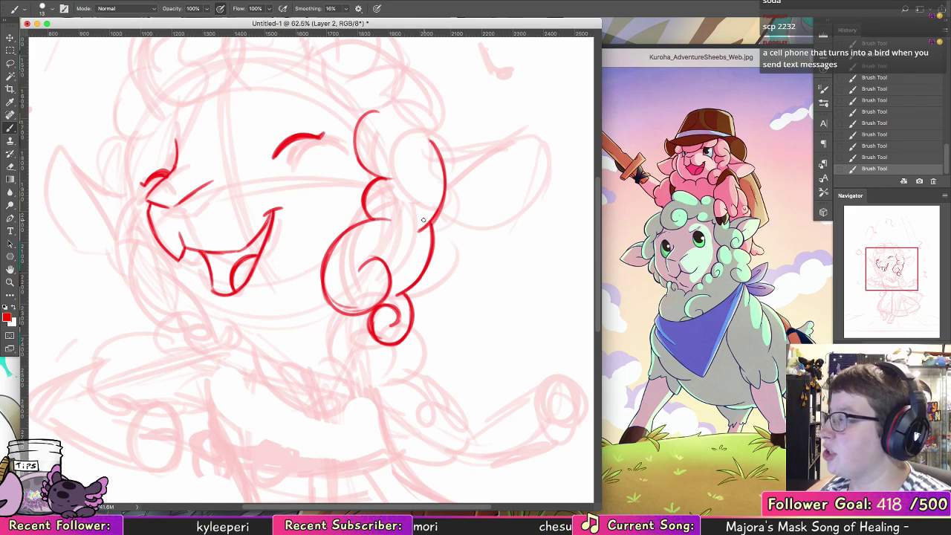
Step: Draw scalloped wool beneath the chin from the large cheek curl to a small curl under the muzzle's front
{"action": "mouse_move", "coordinate": [325, 288]}
{"action": "left_mouse_down"}
{"action": "mouse_move", "coordinate": [353, 311]}
{"action": "mouse_move", "coordinate": [288, 341]}
{"action": "left_mouse_up"}
{"action": "key", "text": "super+z"}
{"action": "mouse_move", "coordinate": [333, 307]}
{"action": "left_mouse_down"}
{"action": "mouse_move", "coordinate": [310, 348]}
{"action": "mouse_move", "coordinate": [317, 353]}
{"action": "mouse_move", "coordinate": [257, 327]}
{"action": "left_mouse_up"}
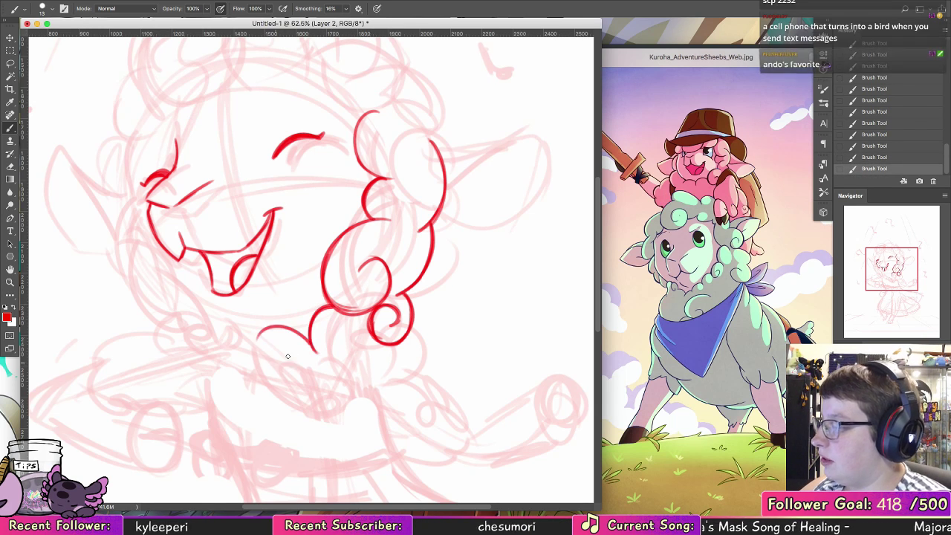
{"action": "left_click_drag", "start_coordinate": [197, 327], "coordinate": [259, 328]}
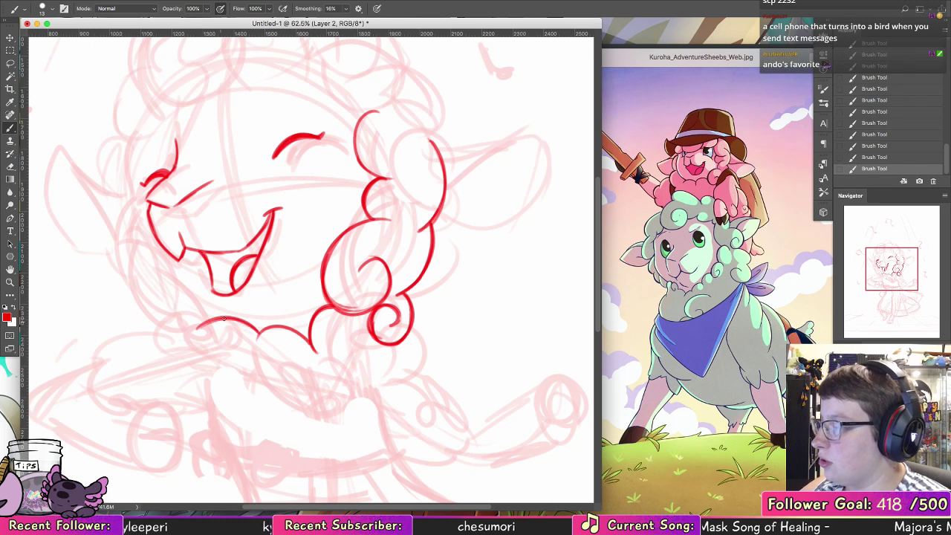
{"action": "mouse_move", "coordinate": [152, 284]}
{"action": "left_mouse_down"}
{"action": "mouse_move", "coordinate": [202, 310]}
{"action": "mouse_move", "coordinate": [199, 330]}
{"action": "mouse_move", "coordinate": [157, 288]}
{"action": "mouse_move", "coordinate": [181, 313]}
{"action": "mouse_move", "coordinate": [182, 298]}
{"action": "mouse_move", "coordinate": [145, 305]}
{"action": "mouse_move", "coordinate": [179, 312]}
{"action": "left_mouse_up"}
Step: Draw the far cheek's contour behind the muzzle and the wool lobes along its outer side
{"action": "left_click_drag", "start_coordinate": [267, 248], "coordinate": [269, 297]}
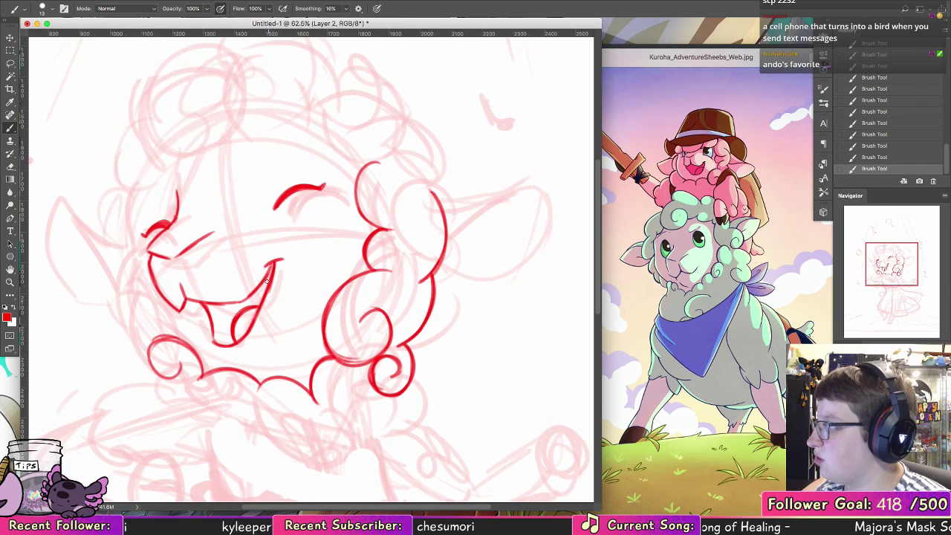
{"action": "mouse_move", "coordinate": [138, 238]}
{"action": "left_mouse_down"}
{"action": "mouse_move", "coordinate": [133, 289]}
{"action": "mouse_move", "coordinate": [139, 308]}
{"action": "left_mouse_up"}
{"action": "mouse_move", "coordinate": [160, 338]}
{"action": "left_mouse_down"}
{"action": "mouse_move", "coordinate": [135, 287]}
{"action": "mouse_move", "coordinate": [165, 339]}
{"action": "mouse_move", "coordinate": [136, 278]}
{"action": "mouse_move", "coordinate": [138, 252]}
{"action": "left_mouse_up"}
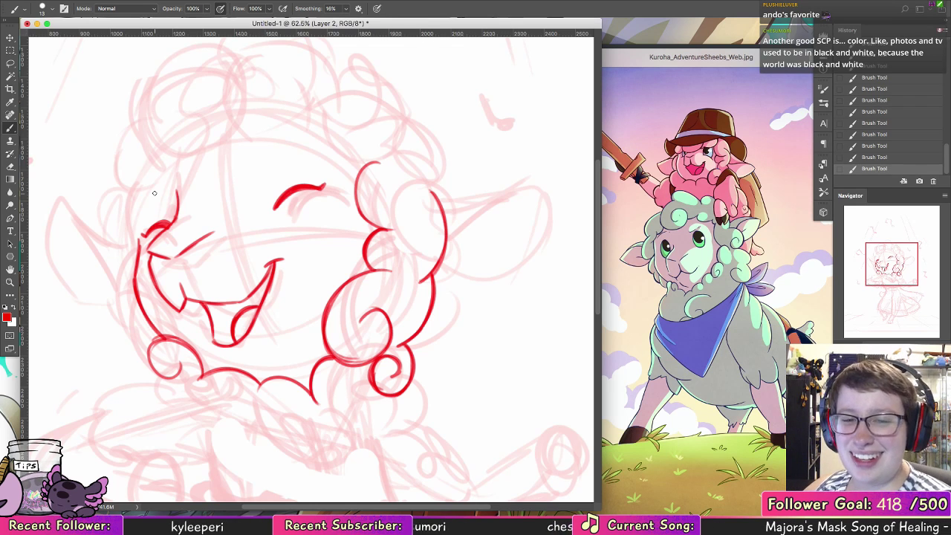
{"action": "left_click_drag", "start_coordinate": [126, 291], "coordinate": [117, 336]}
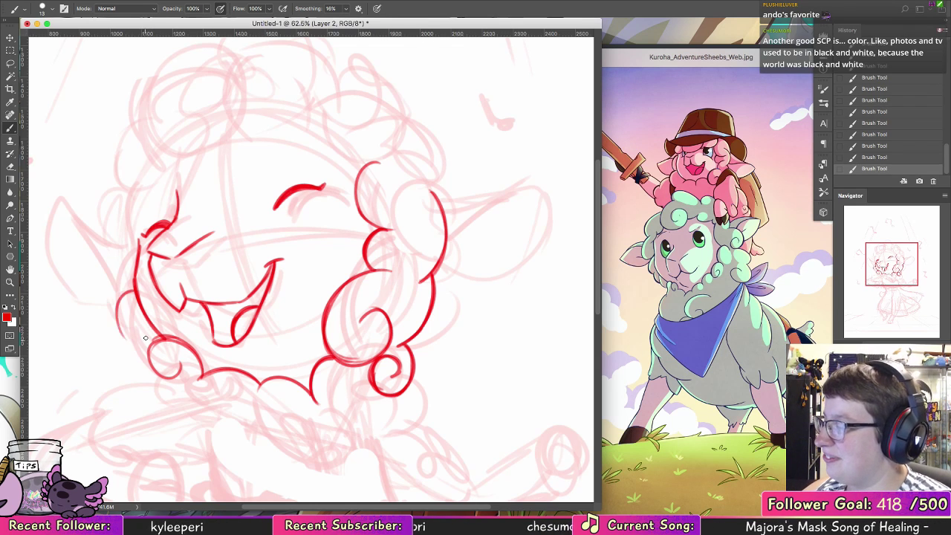
{"action": "left_click_drag", "start_coordinate": [138, 289], "coordinate": [118, 353]}
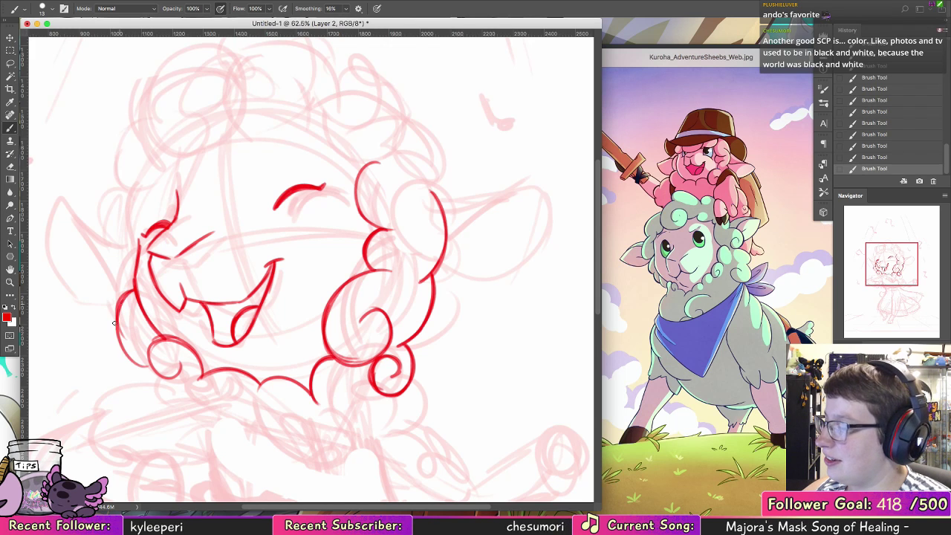
{"action": "mouse_move", "coordinate": [118, 304]}
{"action": "left_mouse_down"}
{"action": "mouse_move", "coordinate": [150, 363]}
{"action": "mouse_move", "coordinate": [148, 399]}
{"action": "left_mouse_up"}
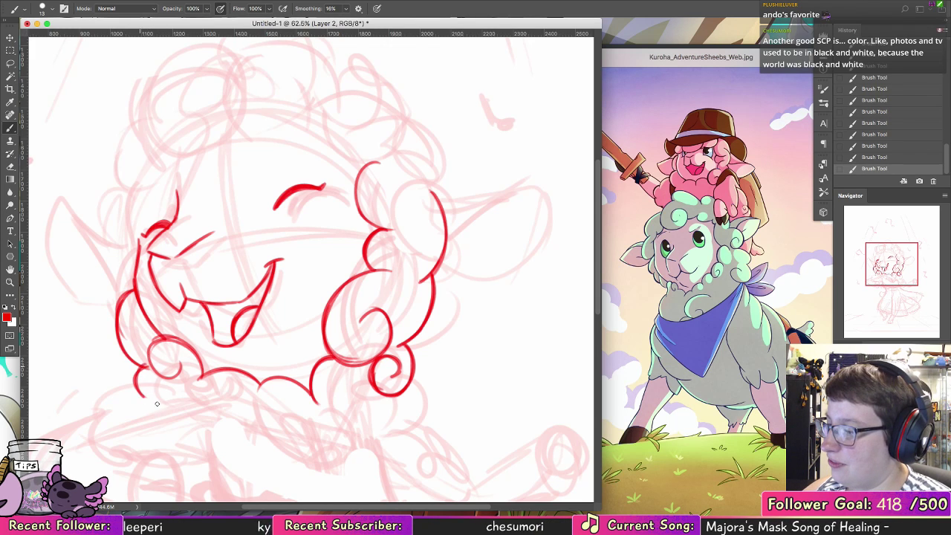
Step: Draw the contour rising beside the far eye and a large spiral curl of wool above it on the forehead
{"action": "left_click_drag", "start_coordinate": [307, 214], "coordinate": [350, 307]}
{"action": "key", "text": "super+r"}
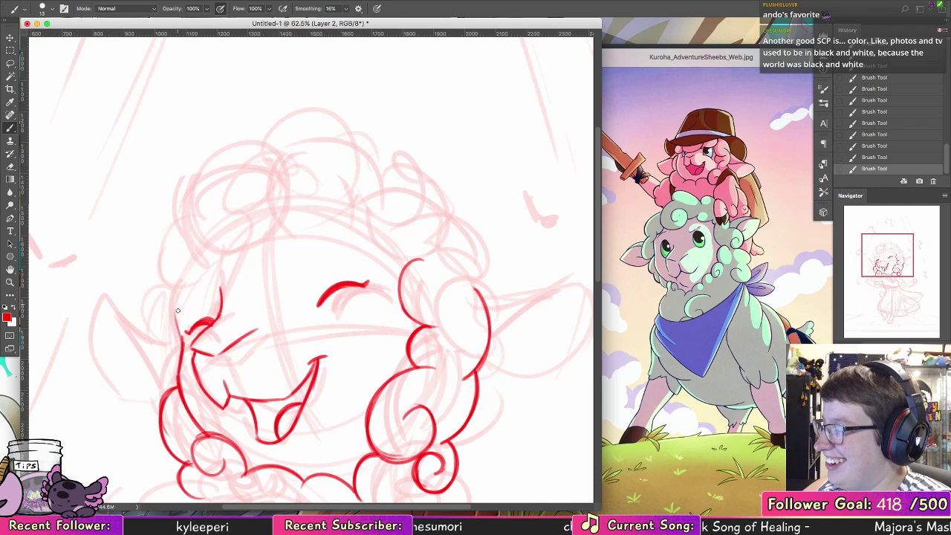
{"action": "mouse_move", "coordinate": [179, 338]}
{"action": "left_mouse_down"}
{"action": "mouse_move", "coordinate": [176, 301]}
{"action": "mouse_move", "coordinate": [198, 263]}
{"action": "left_mouse_up"}
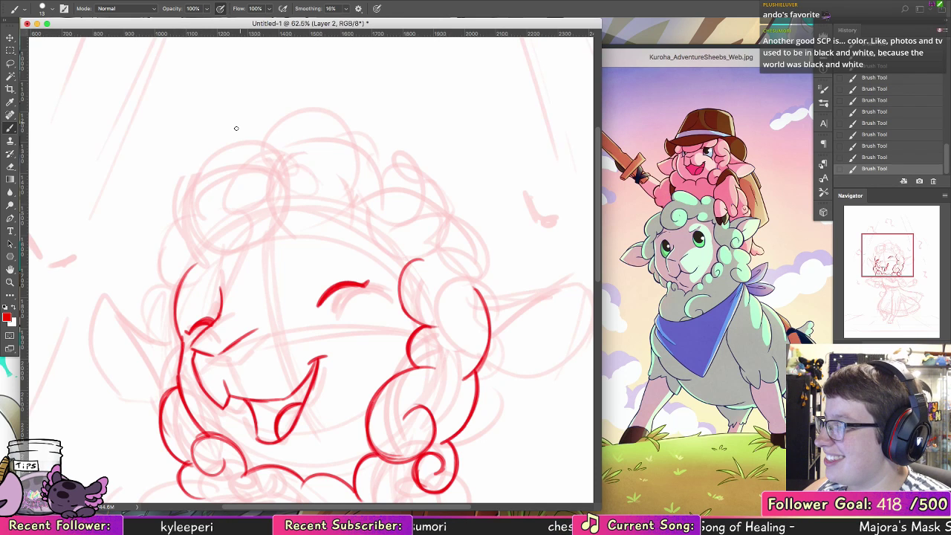
{"action": "mouse_move", "coordinate": [214, 170]}
{"action": "left_mouse_down"}
{"action": "mouse_move", "coordinate": [248, 206]}
{"action": "mouse_move", "coordinate": [237, 232]}
{"action": "mouse_move", "coordinate": [221, 227]}
{"action": "mouse_move", "coordinate": [261, 222]}
{"action": "mouse_move", "coordinate": [232, 260]}
{"action": "mouse_move", "coordinate": [228, 166]}
{"action": "mouse_move", "coordinate": [259, 164]}
{"action": "mouse_move", "coordinate": [182, 186]}
{"action": "mouse_move", "coordinate": [257, 159]}
{"action": "left_mouse_up"}
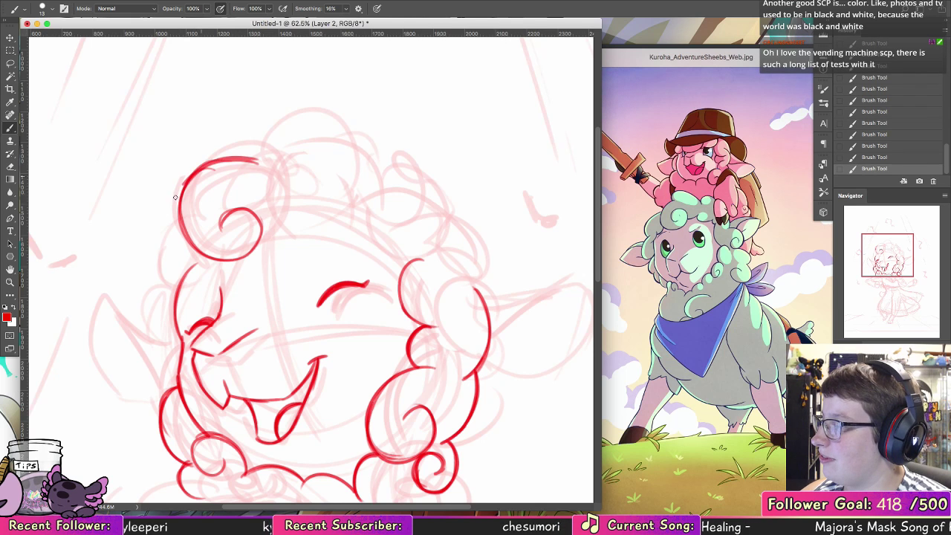
Step: Add small rounded wool lobes down the far side of the head, from the forehead curl to the cheek wool
{"action": "mouse_move", "coordinate": [179, 206]}
{"action": "left_mouse_down"}
{"action": "mouse_move", "coordinate": [145, 249]}
{"action": "mouse_move", "coordinate": [193, 257]}
{"action": "mouse_move", "coordinate": [155, 226]}
{"action": "mouse_move", "coordinate": [193, 272]}
{"action": "left_mouse_up"}
{"action": "left_click_drag", "start_coordinate": [151, 239], "coordinate": [205, 260]}
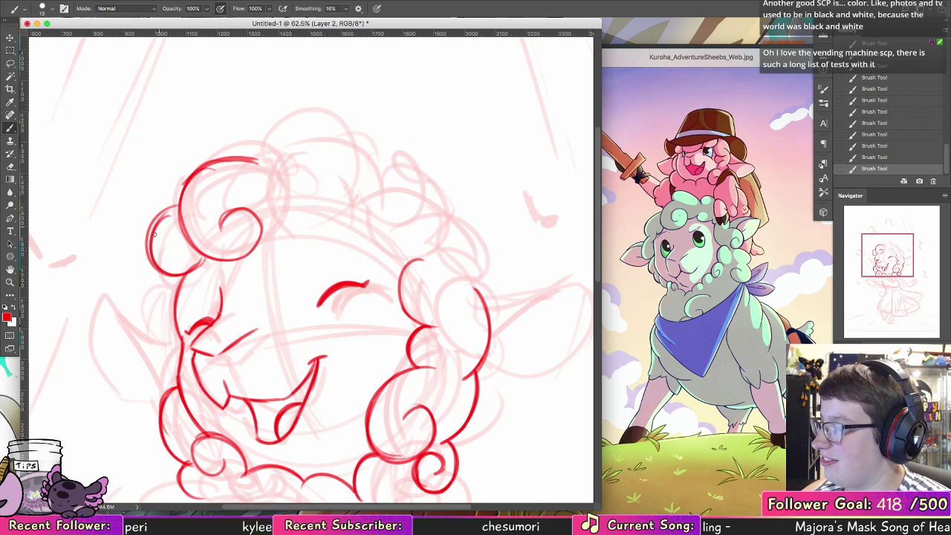
{"action": "left_click_drag", "start_coordinate": [297, 222], "coordinate": [347, 188]}
{"action": "mouse_move", "coordinate": [221, 180]}
{"action": "left_mouse_down"}
{"action": "mouse_move", "coordinate": [197, 221]}
{"action": "mouse_move", "coordinate": [197, 210]}
{"action": "left_mouse_up"}
{"action": "mouse_move", "coordinate": [226, 240]}
{"action": "left_mouse_down"}
{"action": "mouse_move", "coordinate": [210, 282]}
{"action": "mouse_move", "coordinate": [220, 270]}
{"action": "mouse_move", "coordinate": [203, 257]}
{"action": "mouse_move", "coordinate": [230, 294]}
{"action": "mouse_move", "coordinate": [221, 289]}
{"action": "mouse_move", "coordinate": [211, 342]}
{"action": "left_mouse_up"}
{"action": "mouse_move", "coordinate": [227, 296]}
{"action": "left_mouse_down"}
{"action": "mouse_move", "coordinate": [208, 345]}
{"action": "mouse_move", "coordinate": [214, 354]}
{"action": "left_mouse_up"}
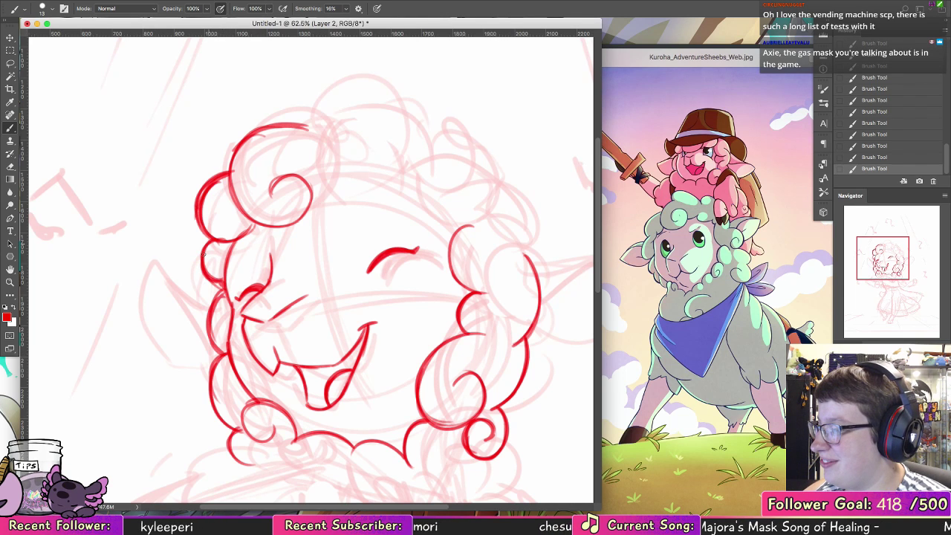
{"action": "left_click_drag", "start_coordinate": [221, 278], "coordinate": [215, 303]}
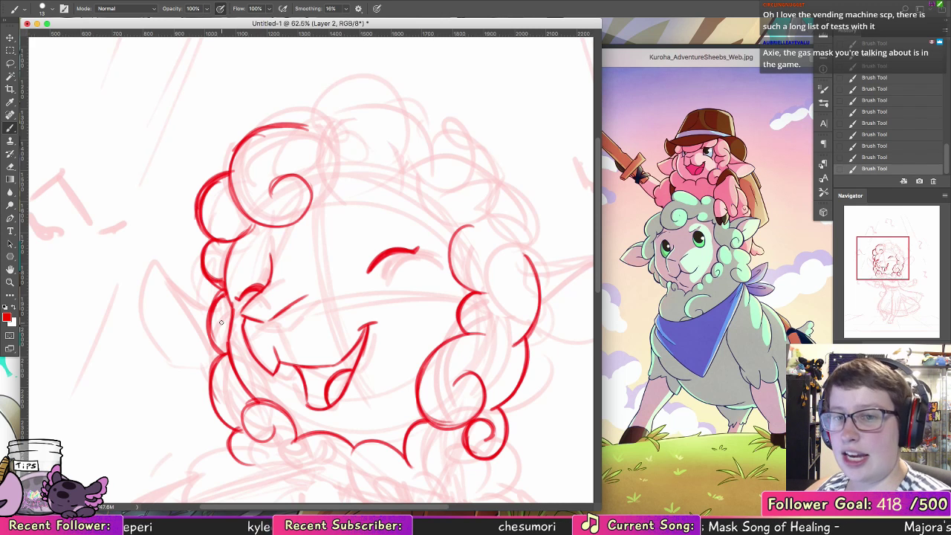
Step: Draw the far ear with its pointed tip, curved outer edge and inner fold, undoing the extra inner stroke
{"action": "left_click_drag", "start_coordinate": [213, 301], "coordinate": [152, 267]}
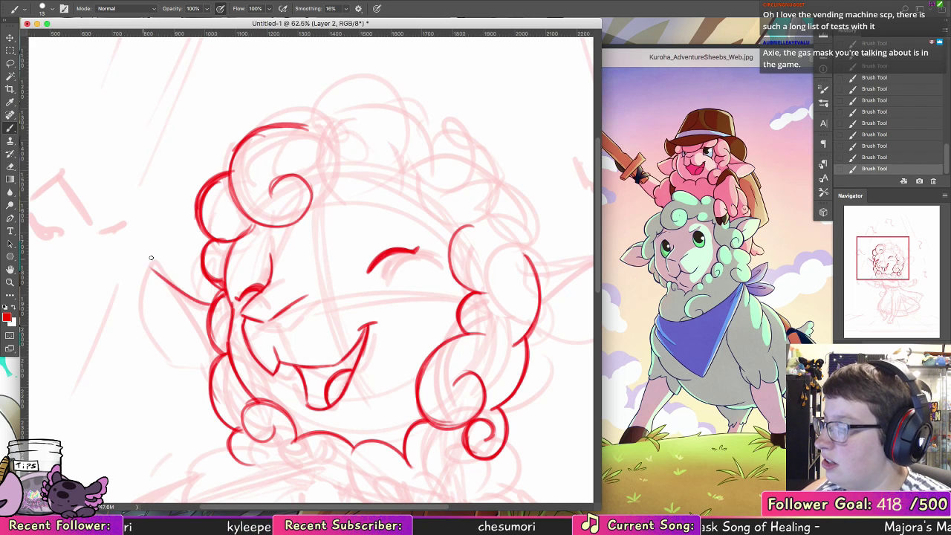
{"action": "mouse_move", "coordinate": [213, 302]}
{"action": "left_mouse_down"}
{"action": "mouse_move", "coordinate": [149, 266]}
{"action": "mouse_move", "coordinate": [195, 367]}
{"action": "left_mouse_up"}
{"action": "left_click_drag", "start_coordinate": [148, 269], "coordinate": [217, 358]}
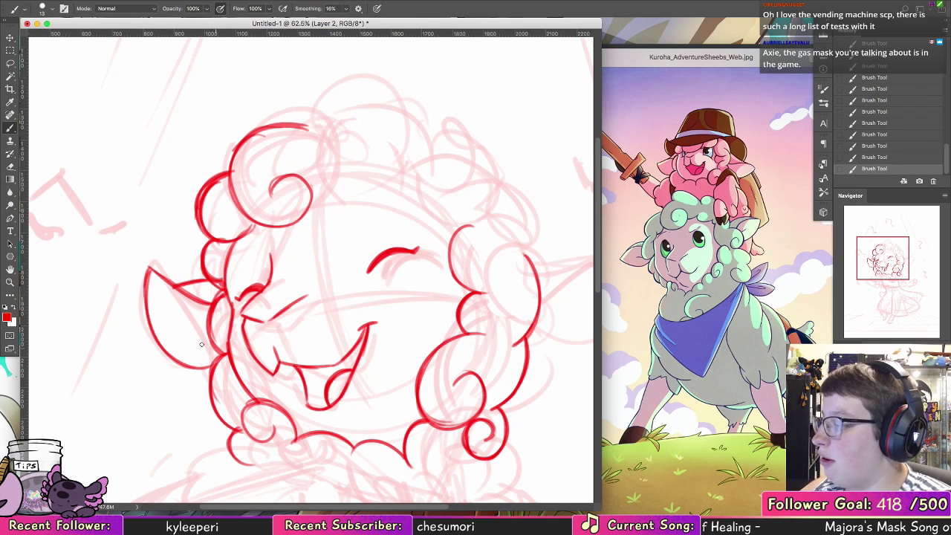
{"action": "left_click_drag", "start_coordinate": [202, 344], "coordinate": [186, 321]}
{"action": "key", "text": "ctrl+z"}
Step: Draw the near ear's upper edge as a long curve sweeping up and outward from the wool, redoing unsatisfactory strokes
{"action": "left_click_drag", "start_coordinate": [435, 311], "coordinate": [316, 298]}
{"action": "key", "text": "super+r"}
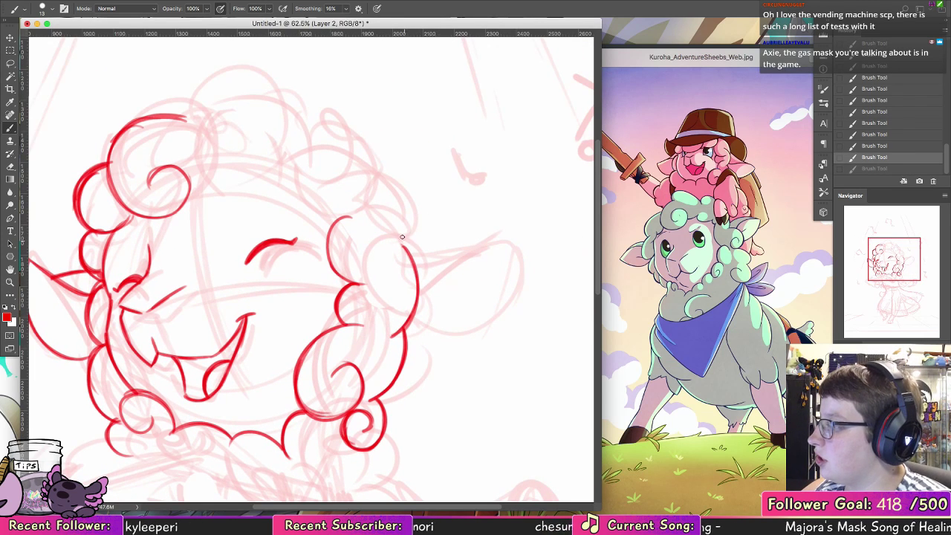
{"action": "mouse_move", "coordinate": [402, 242]}
{"action": "left_mouse_down"}
{"action": "mouse_move", "coordinate": [464, 212]}
{"action": "mouse_move", "coordinate": [526, 152]}
{"action": "left_mouse_up"}
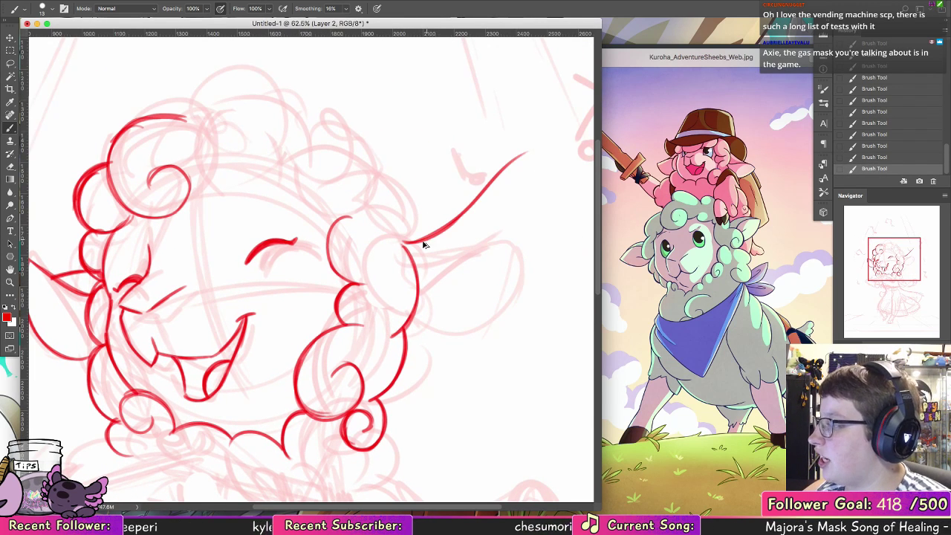
{"action": "left_click_drag", "start_coordinate": [403, 243], "coordinate": [530, 155]}
{"action": "key", "text": "super+alt+z"}
{"action": "key", "text": "super+alt+z"}
{"action": "left_click_drag", "start_coordinate": [402, 242], "coordinate": [554, 160]}
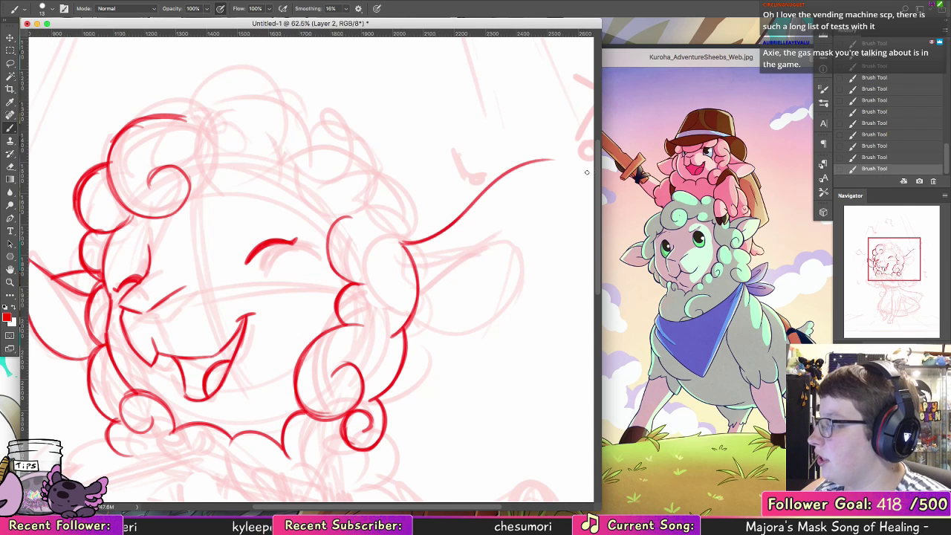
Step: Draw the near ear's lower edge outward from the side wool, undoing and redoing the stroke until it fits
{"action": "mouse_move", "coordinate": [414, 270]}
{"action": "left_mouse_down"}
{"action": "mouse_move", "coordinate": [481, 277]}
{"action": "mouse_move", "coordinate": [464, 279]}
{"action": "mouse_move", "coordinate": [524, 257]}
{"action": "left_mouse_up"}
{"action": "key", "text": "super+alt+z"}
{"action": "key", "text": "super+alt+z"}
{"action": "key", "text": "super+alt+z"}
{"action": "mouse_move", "coordinate": [416, 276]}
{"action": "left_mouse_down"}
{"action": "mouse_move", "coordinate": [515, 275]}
{"action": "mouse_move", "coordinate": [492, 291]}
{"action": "mouse_move", "coordinate": [555, 221]}
{"action": "left_mouse_up"}
{"action": "key", "text": "super+alt+z"}
{"action": "key", "text": "super+alt+z"}
Step: Close the near ear with a curved outer edge running from its raised tip down to the lower edge
{"action": "mouse_move", "coordinate": [555, 158]}
{"action": "left_mouse_down"}
{"action": "mouse_move", "coordinate": [550, 231]}
{"action": "mouse_move", "coordinate": [527, 265]}
{"action": "left_mouse_up"}
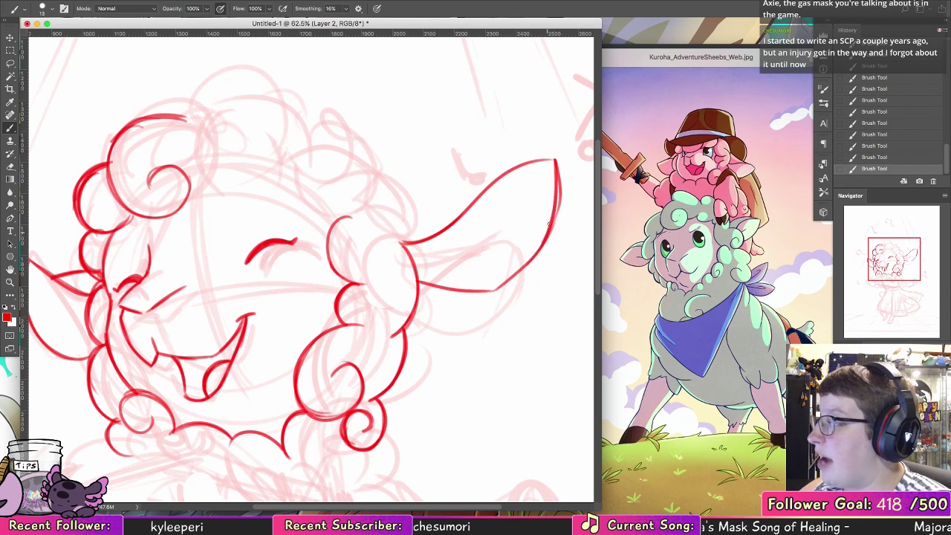
{"action": "key", "text": "super+alt+z"}
{"action": "left_click_drag", "start_coordinate": [555, 160], "coordinate": [539, 248]}
{"action": "left_click_drag", "start_coordinate": [491, 292], "coordinate": [555, 208]}
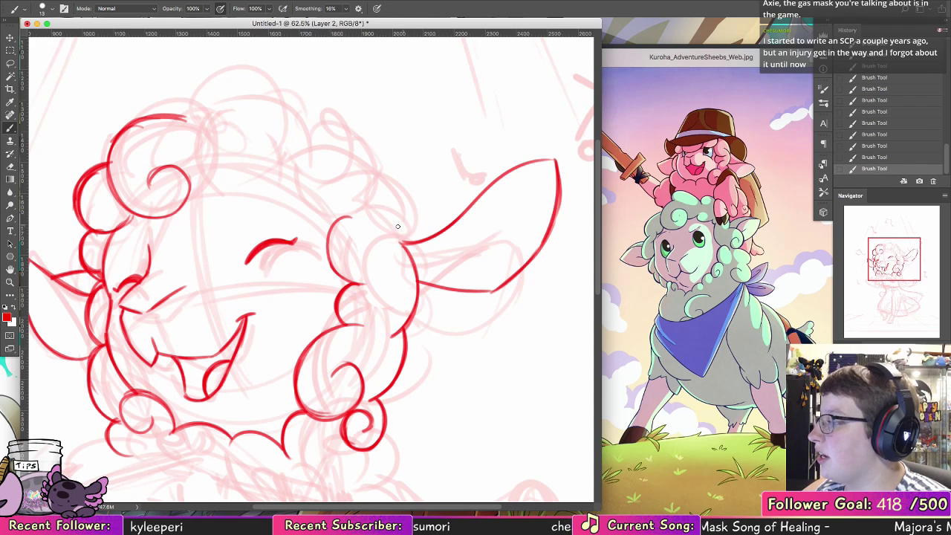
Step: Draw the large wool curve rising from the near ear's base toward the crown, and add the ear's short back edge
{"action": "left_click_drag", "start_coordinate": [442, 182], "coordinate": [466, 286]}
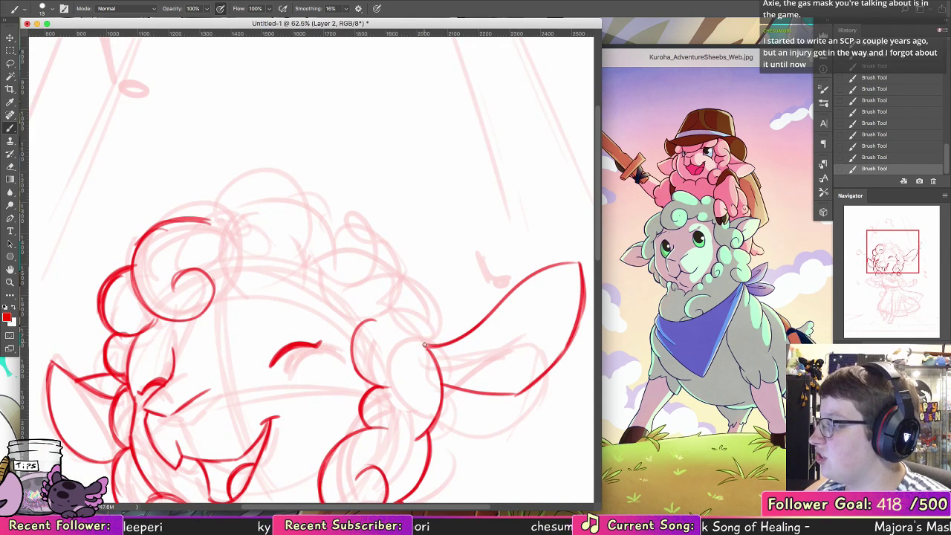
{"action": "left_click_drag", "start_coordinate": [427, 346], "coordinate": [376, 234]}
{"action": "key", "text": "super+z"}
{"action": "left_click_drag", "start_coordinate": [425, 345], "coordinate": [359, 239]}
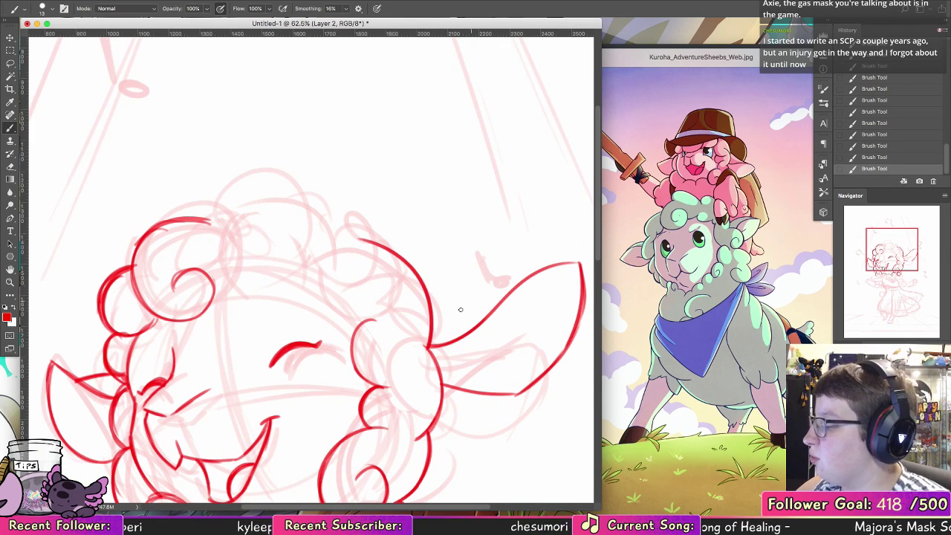
{"action": "left_click_drag", "start_coordinate": [431, 321], "coordinate": [480, 319]}
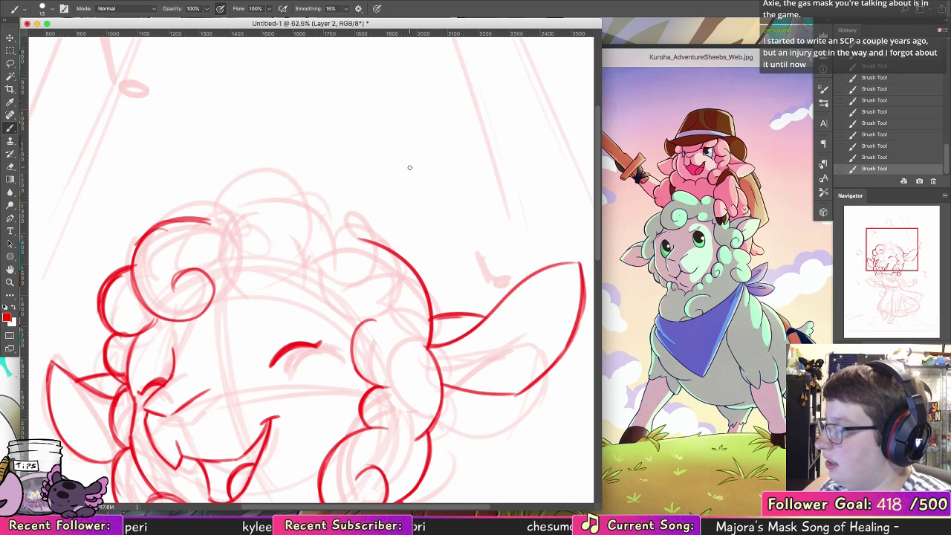
Step: Draw the crown's wool outline as a large curve from the back wool over the head, joined by a smaller curve at the front curl
{"action": "left_click_drag", "start_coordinate": [192, 223], "coordinate": [297, 192]}
{"action": "key", "text": "super+z"}
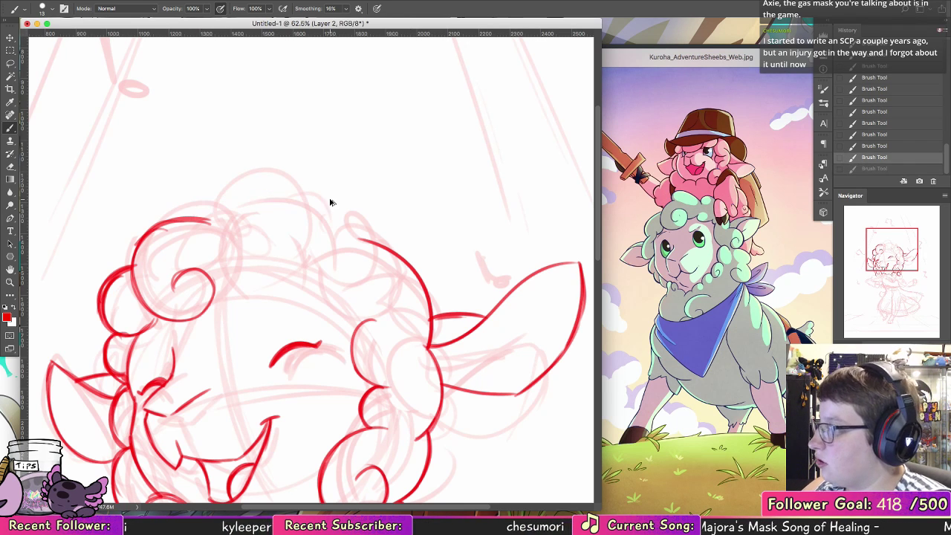
{"action": "mouse_move", "coordinate": [370, 239]}
{"action": "left_mouse_down"}
{"action": "mouse_move", "coordinate": [227, 217]}
{"action": "mouse_move", "coordinate": [199, 222]}
{"action": "left_mouse_up"}
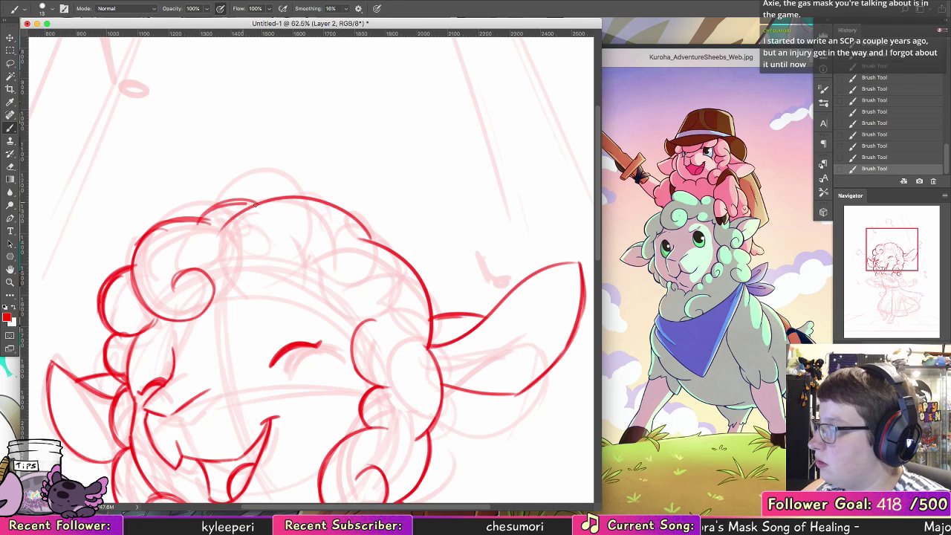
{"action": "left_click_drag", "start_coordinate": [257, 202], "coordinate": [205, 221]}
Step: Draw the scalloped lower edge of the wool fringe across the forehead, from the front curl to the side wool
{"action": "mouse_move", "coordinate": [218, 291]}
{"action": "left_mouse_down"}
{"action": "mouse_move", "coordinate": [277, 289]}
{"action": "mouse_move", "coordinate": [262, 254]}
{"action": "mouse_move", "coordinate": [309, 288]}
{"action": "mouse_move", "coordinate": [319, 280]}
{"action": "mouse_move", "coordinate": [361, 320]}
{"action": "left_mouse_up"}
{"action": "mouse_move", "coordinate": [325, 277]}
{"action": "left_mouse_down"}
{"action": "mouse_move", "coordinate": [354, 320]}
{"action": "mouse_move", "coordinate": [319, 309]}
{"action": "mouse_move", "coordinate": [364, 315]}
{"action": "left_mouse_up"}
{"action": "key", "text": "alt+super+z"}
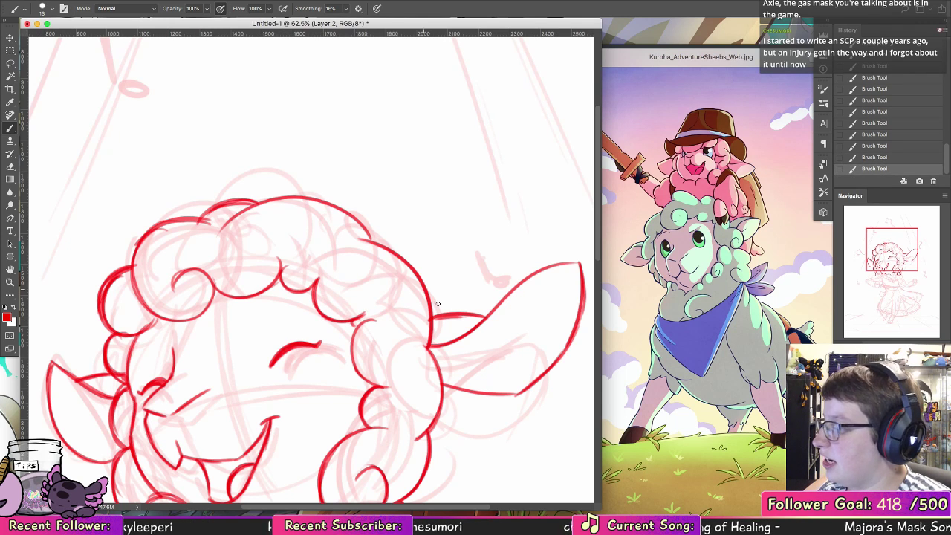
Step: Add small wool bumps above the near ear's base and along the upper back of the head, redoing strokes that do not fit
{"action": "mouse_move", "coordinate": [468, 275]}
{"action": "left_mouse_down"}
{"action": "mouse_move", "coordinate": [477, 172]}
{"action": "mouse_move", "coordinate": [460, 210]}
{"action": "mouse_move", "coordinate": [427, 177]}
{"action": "mouse_move", "coordinate": [461, 213]}
{"action": "mouse_move", "coordinate": [431, 177]}
{"action": "left_mouse_up"}
{"action": "key", "text": "super+z"}
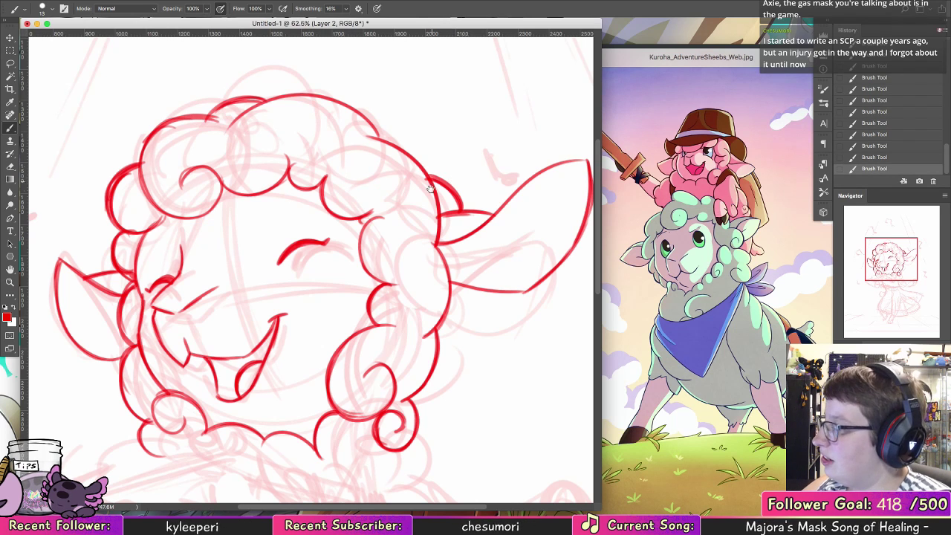
{"action": "key", "text": "ctrl+z"}
{"action": "key", "text": "ctrl+z"}
{"action": "key", "text": "ctrl+z"}
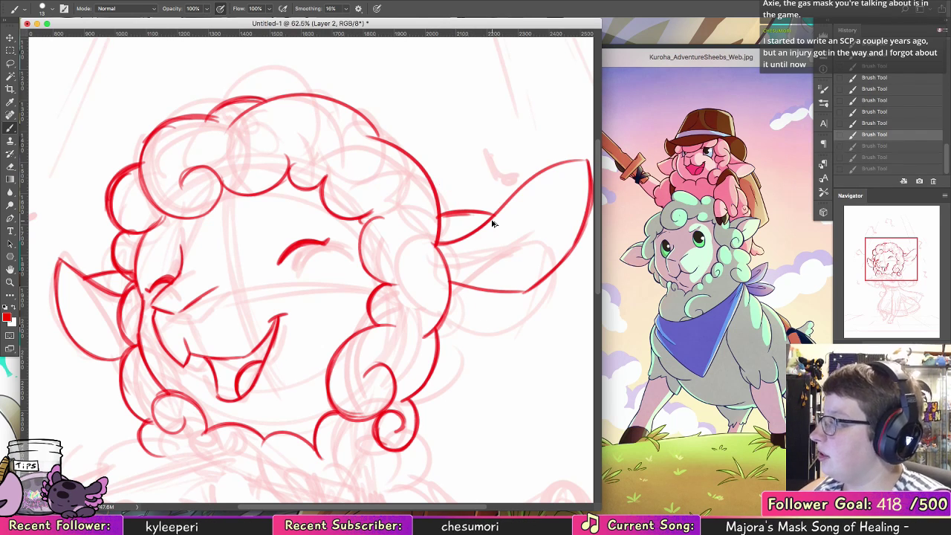
{"action": "key", "text": "ctrl+shift+z"}
{"action": "key", "text": "ctrl+shift+z"}
{"action": "key", "text": "ctrl+shift+z"}
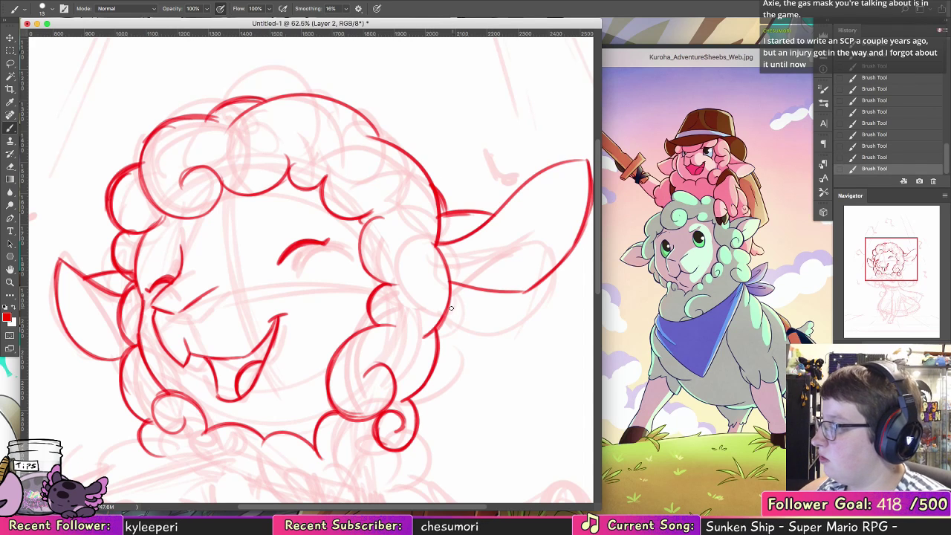
{"action": "left_click_drag", "start_coordinate": [368, 294], "coordinate": [335, 426]}
{"action": "mouse_move", "coordinate": [331, 248]}
{"action": "left_mouse_down"}
{"action": "mouse_move", "coordinate": [371, 273]}
{"action": "mouse_move", "coordinate": [374, 291]}
{"action": "left_mouse_up"}
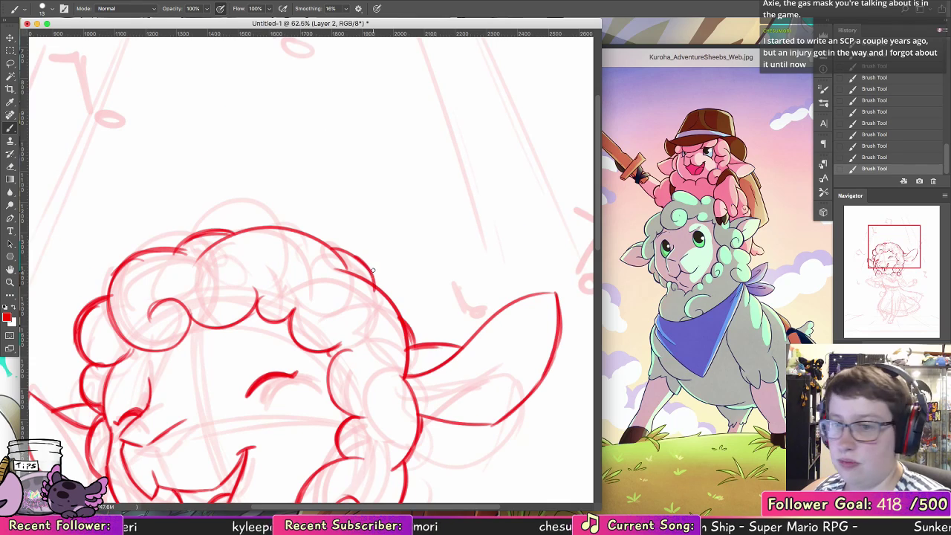
Step: Lasso the rough body and dress on Layer 1 and scale the selection up to about 107%
{"action": "scroll", "coordinate": [370, 248], "scroll_direction": "down", "scroll_amount": 10}
{"action": "scroll", "coordinate": [388, 240], "scroll_direction": "left", "scroll_amount": 3}
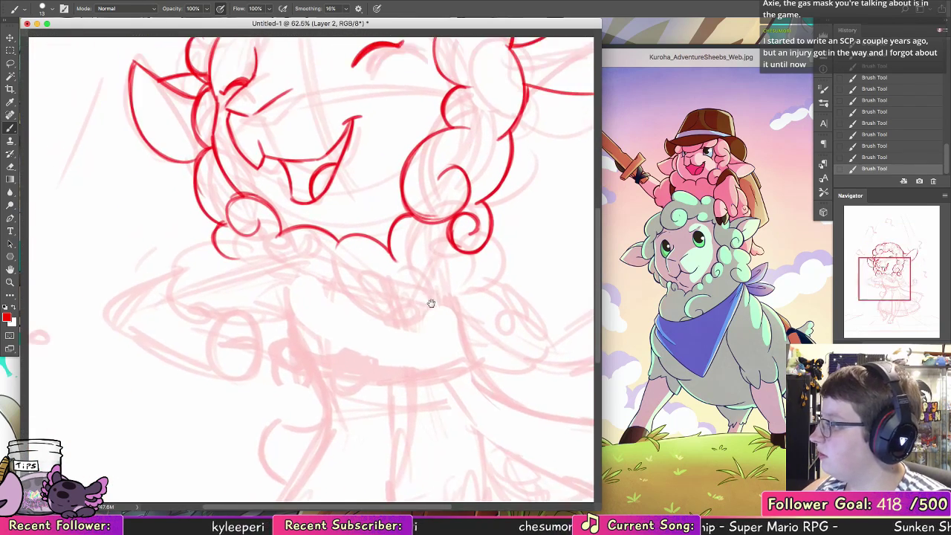
{"action": "mouse_move", "coordinate": [333, 264]}
{"action": "left_mouse_down"}
{"action": "mouse_move", "coordinate": [340, 252]}
{"action": "mouse_move", "coordinate": [288, 302]}
{"action": "left_mouse_up"}
{"action": "key", "text": "z"}
{"action": "left_click_drag", "start_coordinate": [374, 229], "coordinate": [315, 228]}
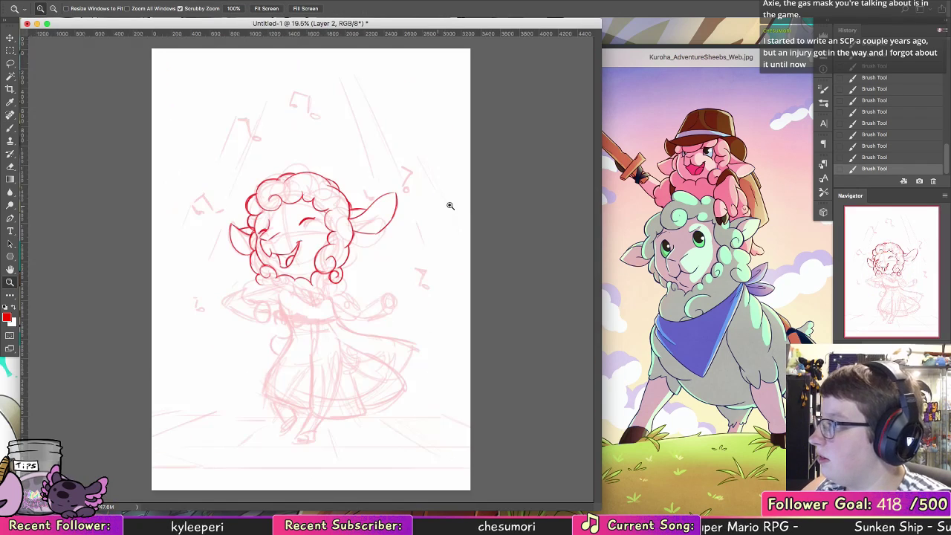
{"action": "left_click_drag", "start_coordinate": [375, 265], "coordinate": [385, 253]}
{"action": "key", "text": "v"}
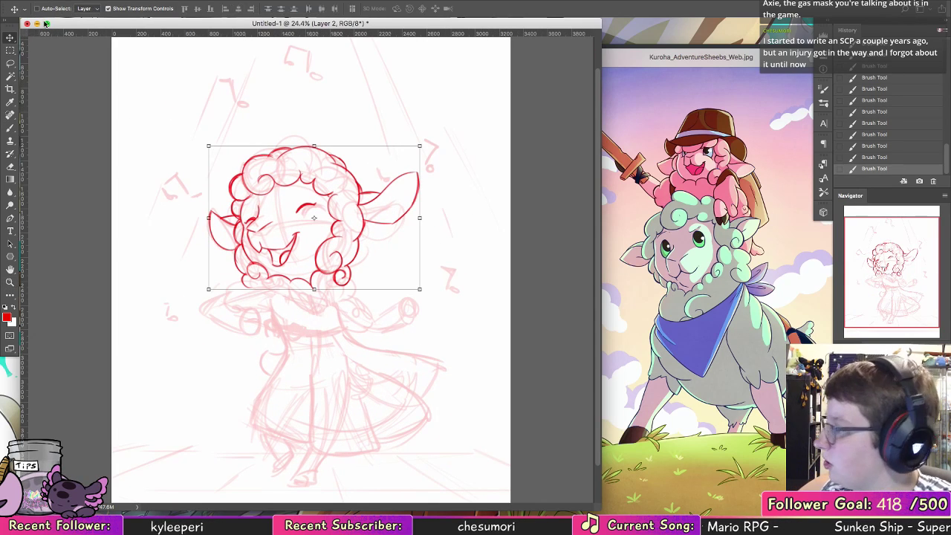
{"action": "key", "text": "alt+bracketleft"}
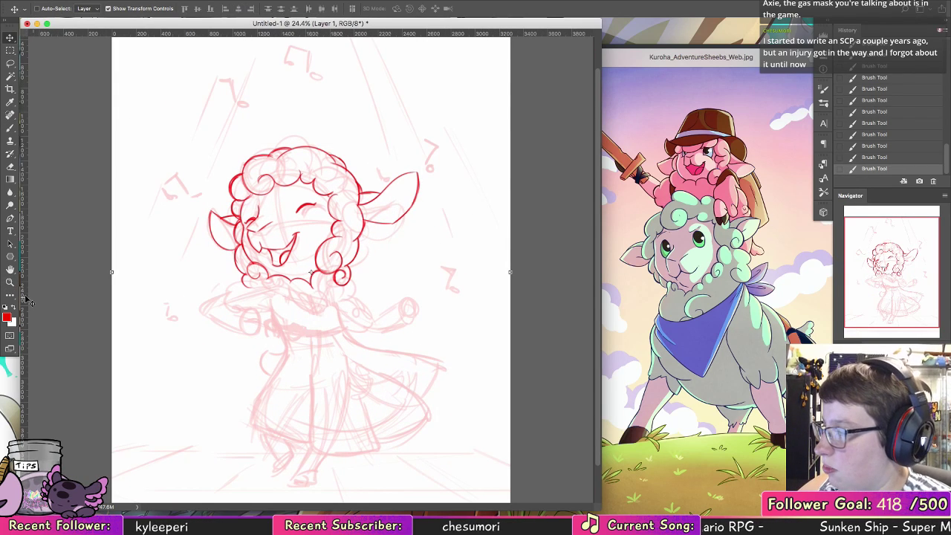
{"action": "left_click", "coordinate": [11, 64]}
{"action": "mouse_move", "coordinate": [354, 275]}
{"action": "left_mouse_down"}
{"action": "mouse_move", "coordinate": [188, 327]}
{"action": "mouse_move", "coordinate": [239, 426]}
{"action": "mouse_move", "coordinate": [265, 450]}
{"action": "mouse_move", "coordinate": [266, 479]}
{"action": "mouse_move", "coordinate": [298, 491]}
{"action": "mouse_move", "coordinate": [339, 460]}
{"action": "mouse_move", "coordinate": [386, 462]}
{"action": "mouse_move", "coordinate": [383, 452]}
{"action": "mouse_move", "coordinate": [435, 435]}
{"action": "mouse_move", "coordinate": [461, 364]}
{"action": "mouse_move", "coordinate": [398, 276]}
{"action": "mouse_move", "coordinate": [376, 267]}
{"action": "left_mouse_up"}
{"action": "key", "text": "ctrl+t"}
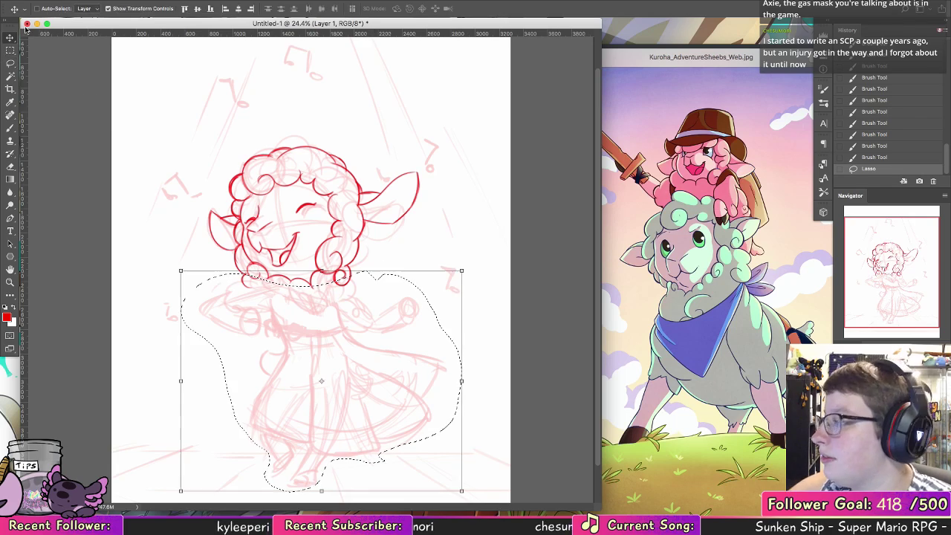
{"action": "left_click_drag", "start_coordinate": [462, 272], "coordinate": [482, 249]}
{"action": "mouse_move", "coordinate": [377, 319]}
{"action": "left_mouse_down"}
{"action": "mouse_move", "coordinate": [367, 341]}
{"action": "mouse_move", "coordinate": [384, 333]}
{"action": "left_mouse_up"}
{"action": "scroll", "coordinate": [386, 325], "scroll_direction": "down", "scroll_amount": 3}
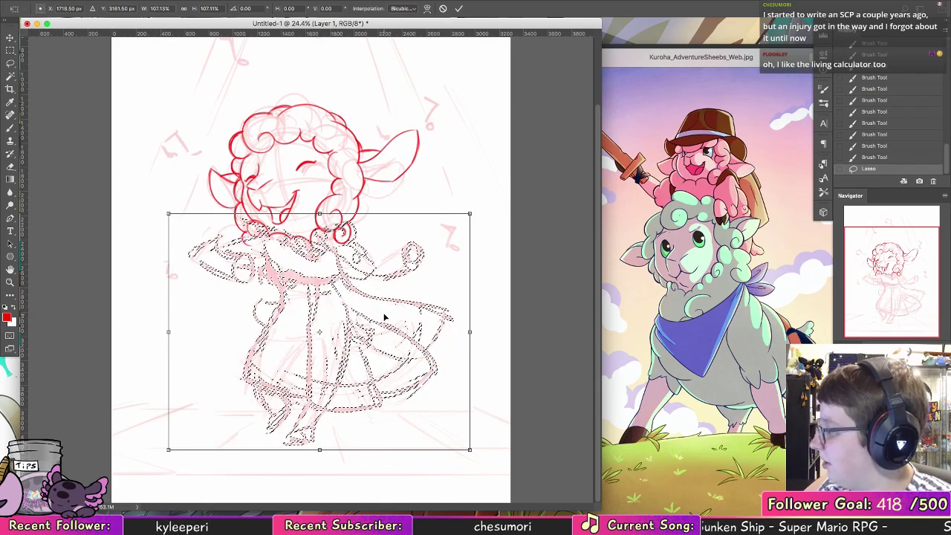
{"action": "left_click", "coordinate": [458, 8]}
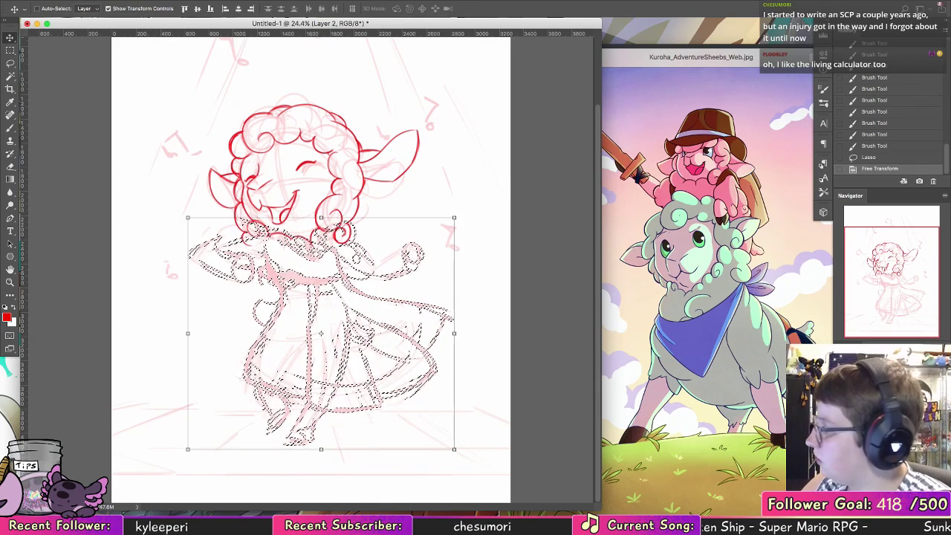
Step: Deselect the body and move the clean head drawing on Layer 2 slightly upward above the shoulders
{"action": "left_click", "coordinate": [885, 416]}
{"action": "key", "text": "super+d"}
{"action": "left_click_drag", "start_coordinate": [388, 213], "coordinate": [390, 187]}
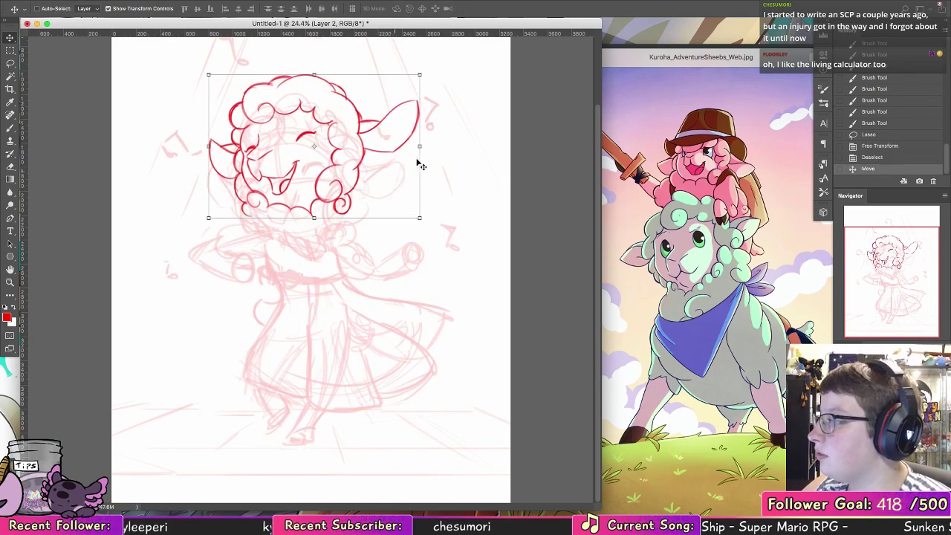
{"action": "left_click_drag", "start_coordinate": [412, 226], "coordinate": [410, 268]}
{"action": "key", "text": "ctrl+r"}
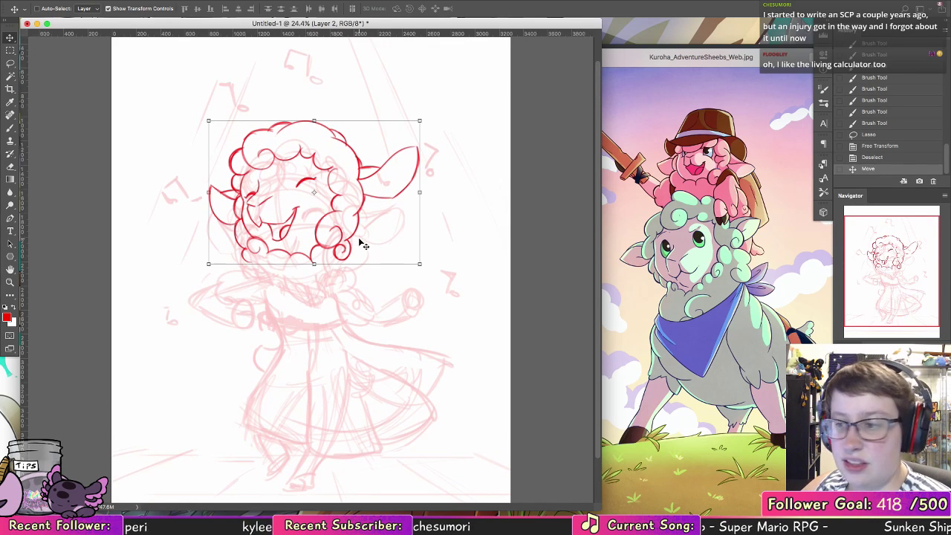
Step: Draw a short curved wool stroke beneath the chin at the chest with the Brush tool, undoing and redrawing until it fits
{"action": "key", "text": "z"}
{"action": "left_click_drag", "start_coordinate": [334, 274], "coordinate": [343, 274]}
{"action": "key", "text": "b"}
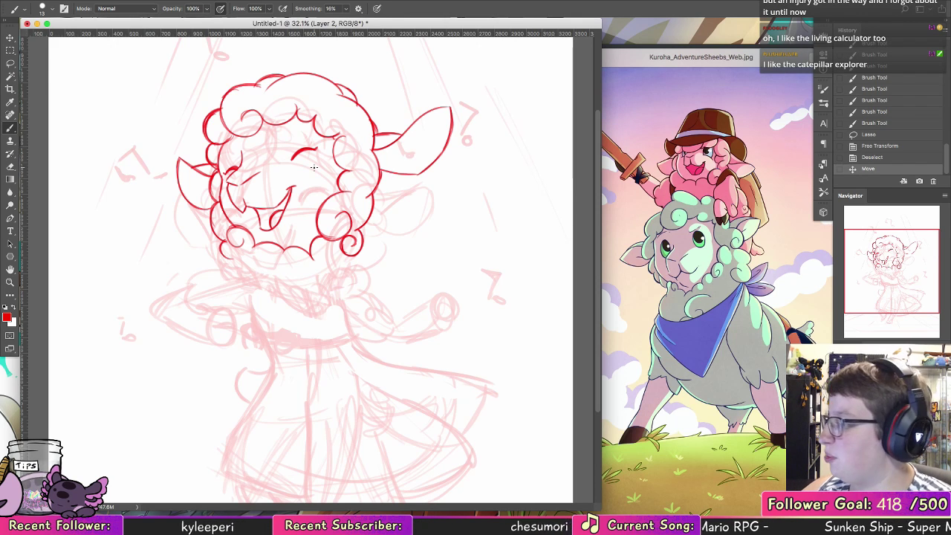
{"action": "left_click_drag", "start_coordinate": [298, 262], "coordinate": [321, 293]}
{"action": "key", "text": "super+z"}
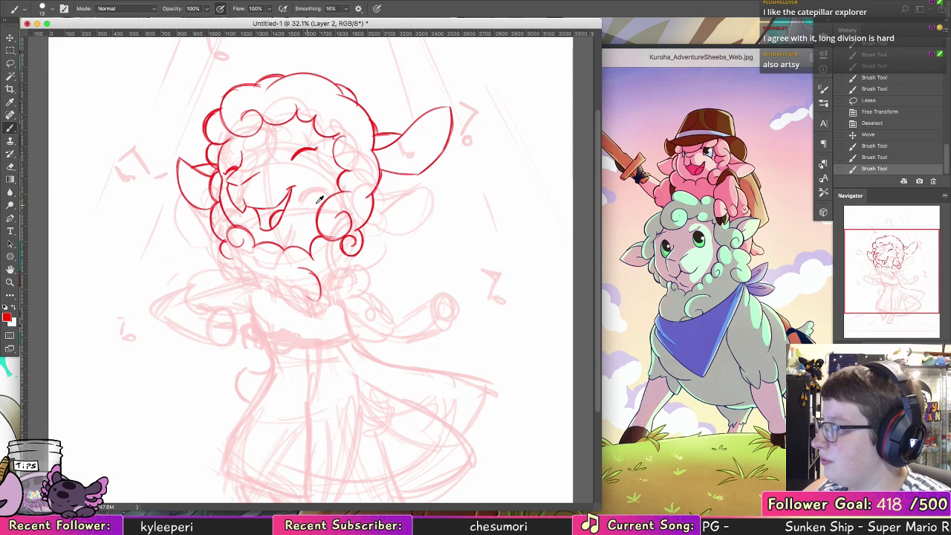
{"action": "key", "text": "alt+super+z"}
{"action": "key", "text": "alt+super+z"}
{"action": "left_click_drag", "start_coordinate": [235, 259], "coordinate": [238, 265]}
{"action": "key", "text": "alt+super+z"}
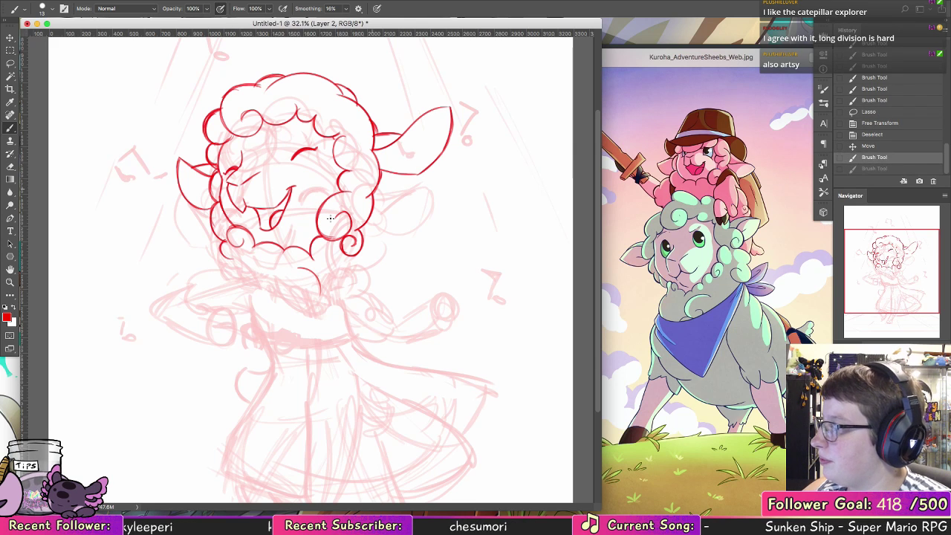
{"action": "left_click_drag", "start_coordinate": [341, 137], "coordinate": [345, 168]}
{"action": "left_click_drag", "start_coordinate": [438, 134], "coordinate": [420, 168]}
{"action": "key", "text": "alt+super+z"}
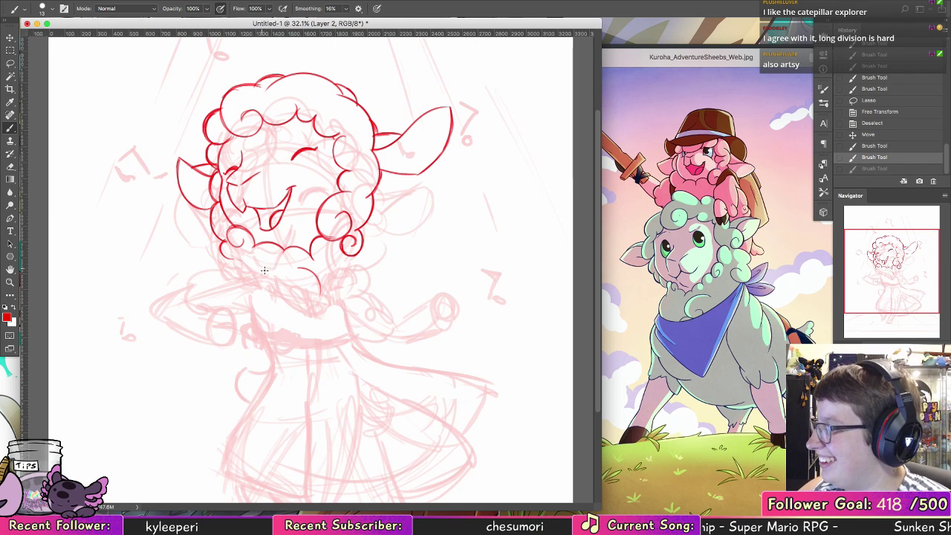
{"action": "left_click_drag", "start_coordinate": [264, 271], "coordinate": [271, 296]}
{"action": "key", "text": "ctrl+z"}
{"action": "key", "text": "ctrl+z"}
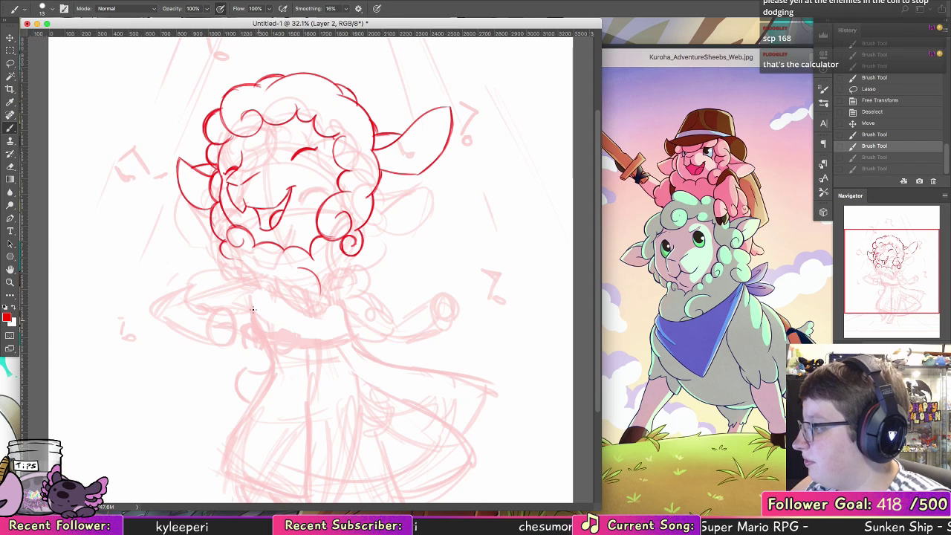
Step: Outline the bodice with a slanted front side, a curved waistline and a nearly vertical back side
{"action": "left_click_drag", "start_coordinate": [250, 300], "coordinate": [272, 338]}
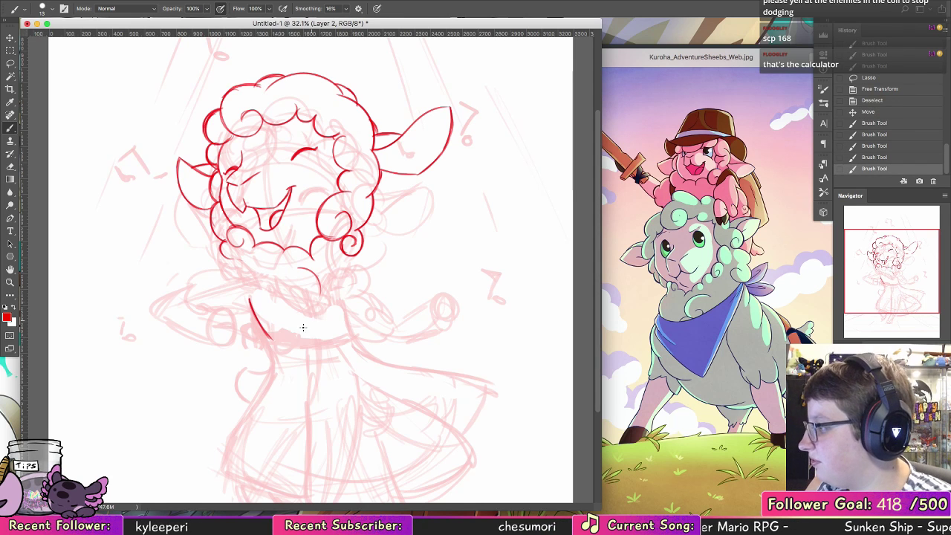
{"action": "left_click_drag", "start_coordinate": [342, 337], "coordinate": [346, 335]}
{"action": "left_click_drag", "start_coordinate": [273, 339], "coordinate": [347, 335]}
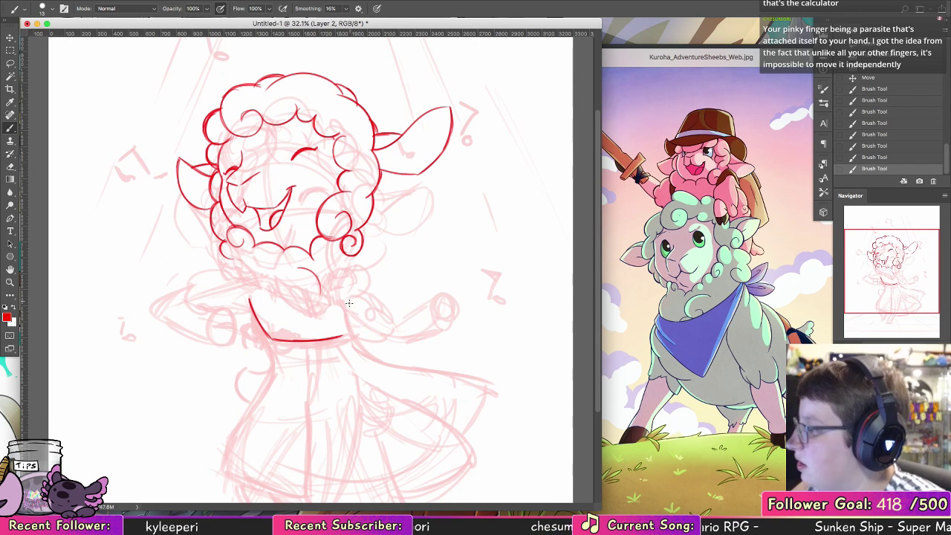
{"action": "left_click_drag", "start_coordinate": [346, 277], "coordinate": [343, 332]}
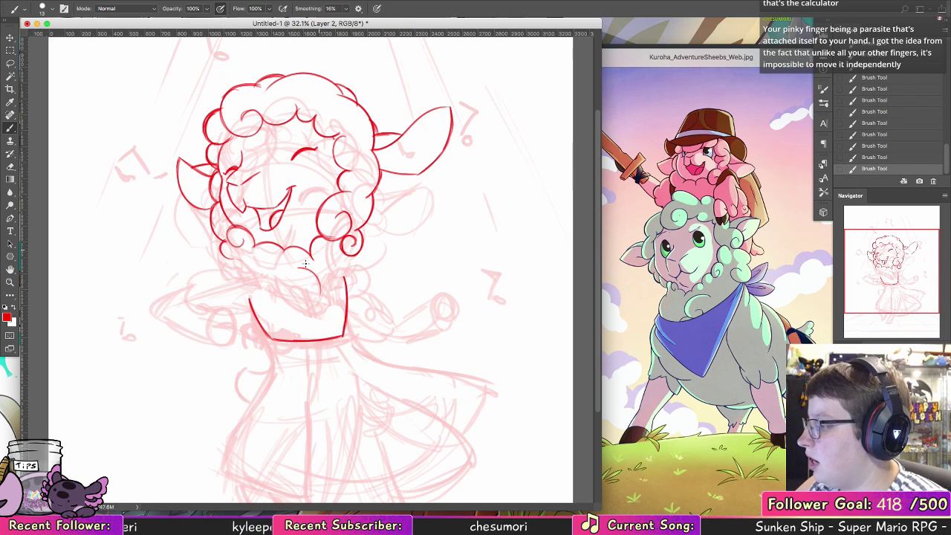
Step: Draw a two-looped bow with a center knot at the front of the waistline, erasing the overlapping lines
{"action": "mouse_move", "coordinate": [272, 338]}
{"action": "left_mouse_down"}
{"action": "mouse_move", "coordinate": [274, 351]}
{"action": "mouse_move", "coordinate": [297, 320]}
{"action": "mouse_move", "coordinate": [292, 356]}
{"action": "left_mouse_up"}
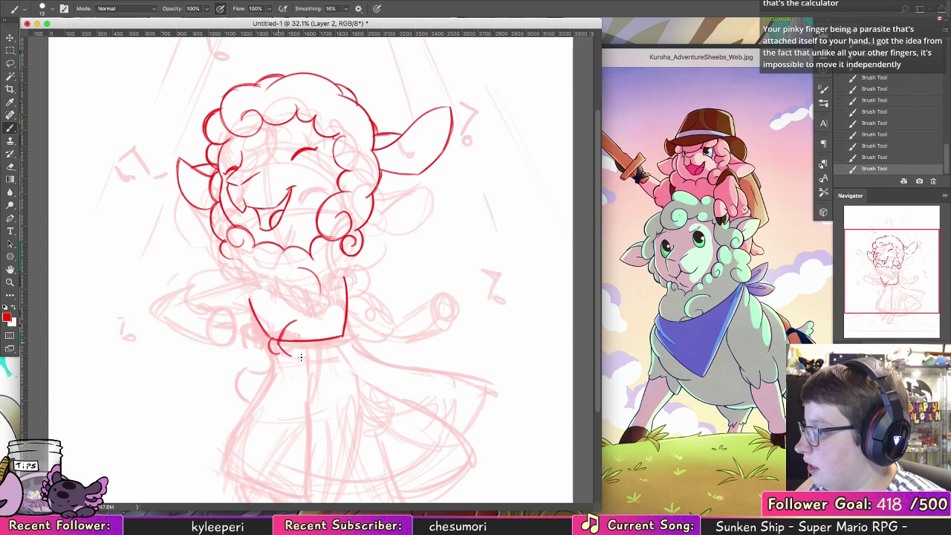
{"action": "left_click_drag", "start_coordinate": [295, 321], "coordinate": [301, 339]}
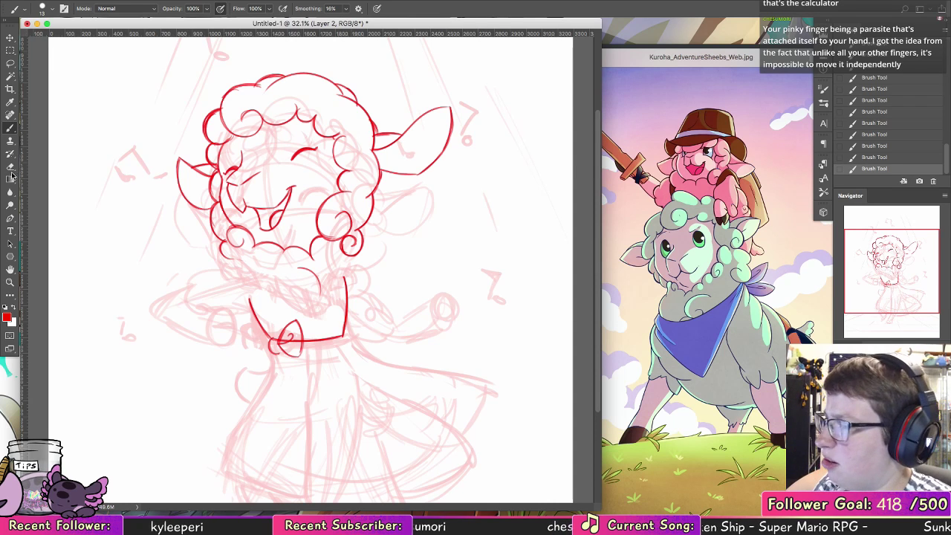
{"action": "key", "text": "e"}
{"action": "mouse_move", "coordinate": [295, 347]}
{"action": "left_mouse_down"}
{"action": "mouse_move", "coordinate": [259, 344]}
{"action": "mouse_move", "coordinate": [267, 337]}
{"action": "mouse_move", "coordinate": [254, 326]}
{"action": "mouse_move", "coordinate": [264, 359]}
{"action": "mouse_move", "coordinate": [249, 329]}
{"action": "mouse_move", "coordinate": [268, 350]}
{"action": "left_mouse_up"}
{"action": "key", "text": "b"}
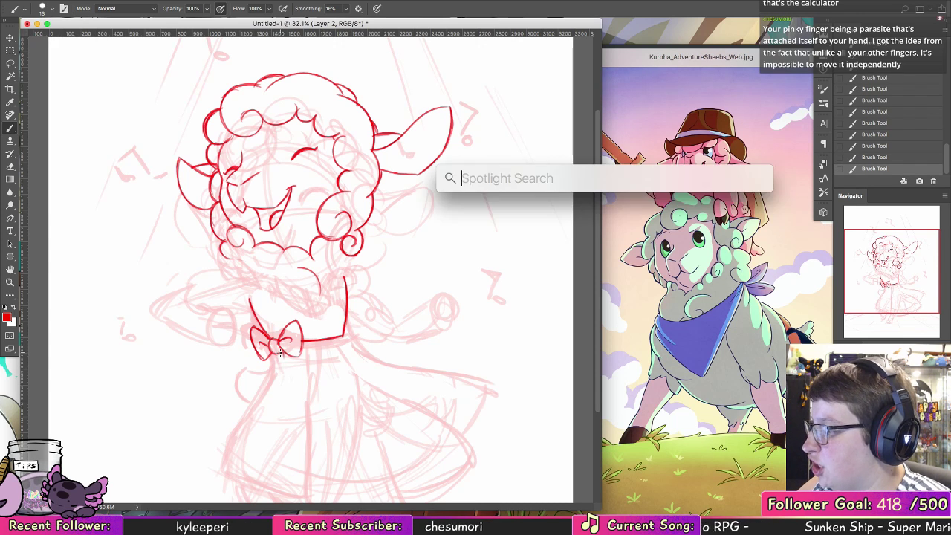
{"action": "key", "text": "super+alt+z"}
{"action": "key", "text": "super+alt+z"}
{"action": "key", "text": "super+z"}
{"action": "key", "text": "super+z"}
{"action": "key", "text": "super+z"}
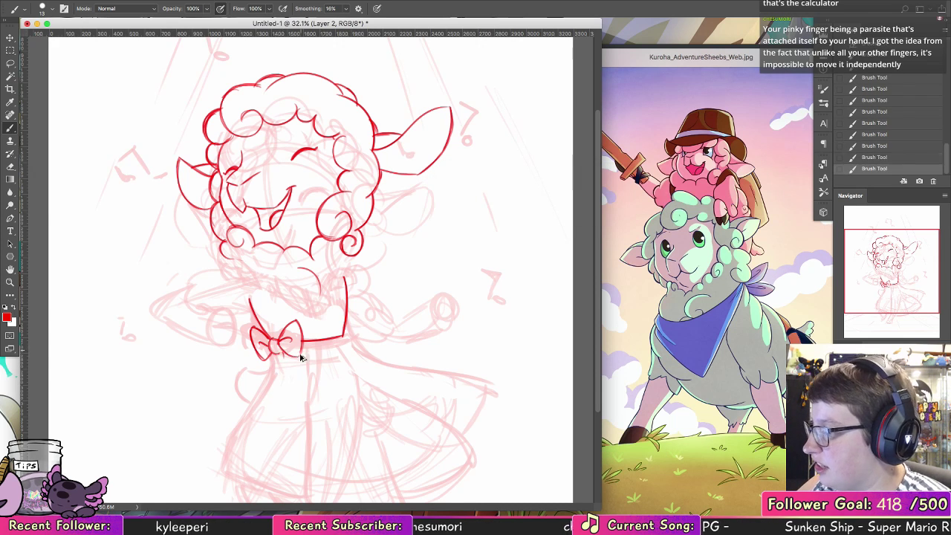
Step: Try to draw a curved, notched ribbon tail hanging from the bow toward the front of the skirt
{"action": "left_click_drag", "start_coordinate": [277, 356], "coordinate": [260, 387]}
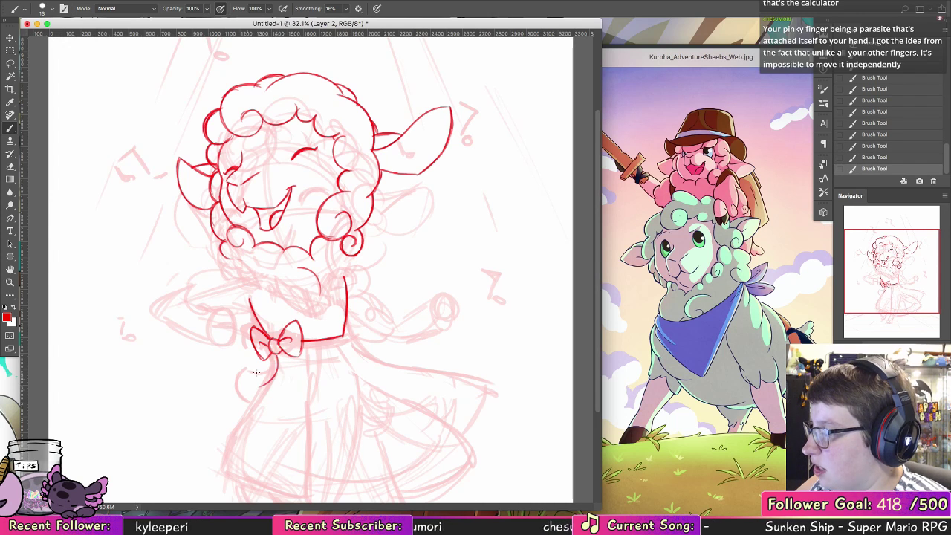
{"action": "key", "text": "super+z"}
{"action": "left_click_drag", "start_coordinate": [276, 355], "coordinate": [247, 384]}
{"action": "key", "text": "super+z"}
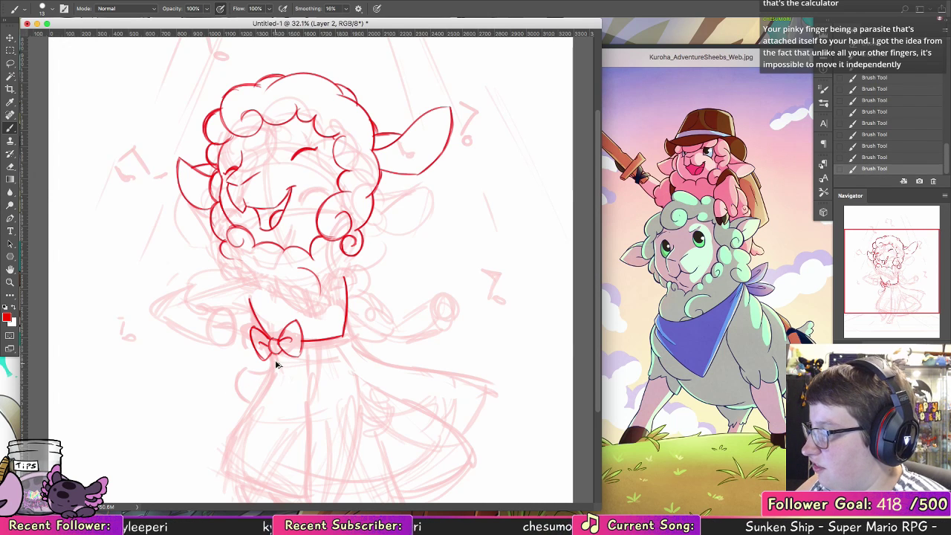
{"action": "mouse_move", "coordinate": [276, 355]}
{"action": "left_mouse_down"}
{"action": "mouse_move", "coordinate": [246, 375]}
{"action": "mouse_move", "coordinate": [238, 394]}
{"action": "left_mouse_up"}
{"action": "key", "text": "super+z"}
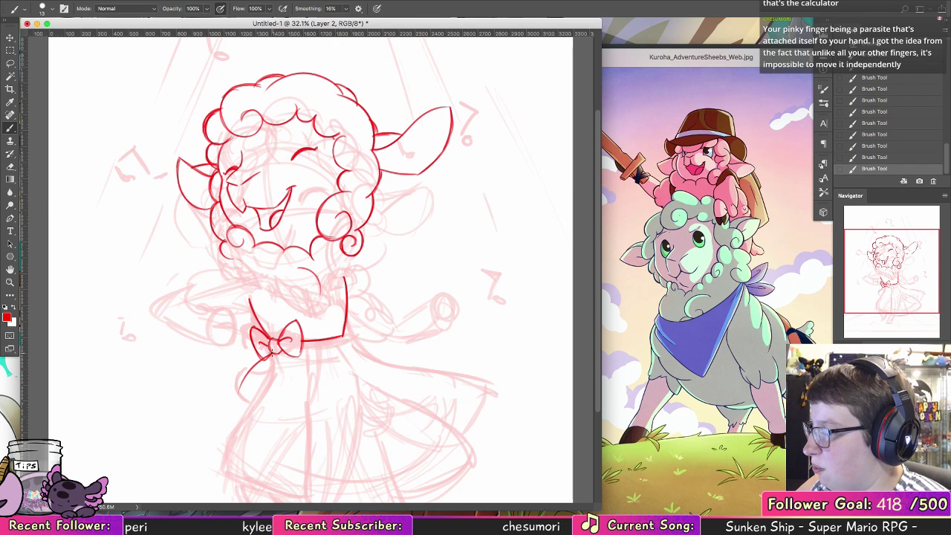
{"action": "mouse_move", "coordinate": [272, 353]}
{"action": "left_mouse_down"}
{"action": "mouse_move", "coordinate": [237, 385]}
{"action": "mouse_move", "coordinate": [256, 356]}
{"action": "mouse_move", "coordinate": [240, 390]}
{"action": "mouse_move", "coordinate": [250, 376]}
{"action": "mouse_move", "coordinate": [255, 388]}
{"action": "mouse_move", "coordinate": [246, 376]}
{"action": "mouse_move", "coordinate": [246, 401]}
{"action": "left_mouse_up"}
{"action": "key", "text": "super+z"}
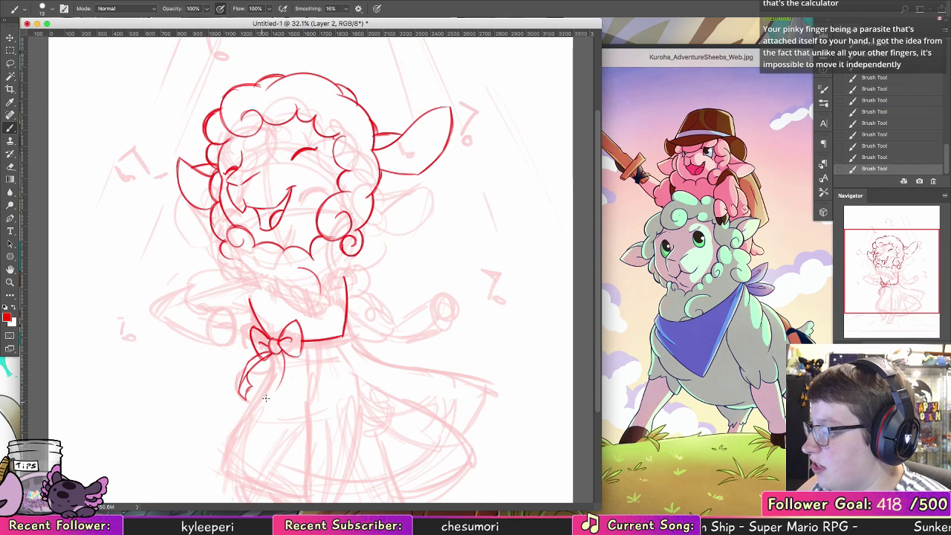
Step: Try a second ribbon tail below the bow's knot, and undo the strokes of both tails
{"action": "key", "text": "super+z"}
{"action": "left_click_drag", "start_coordinate": [282, 354], "coordinate": [263, 406]}
{"action": "key", "text": "super+z"}
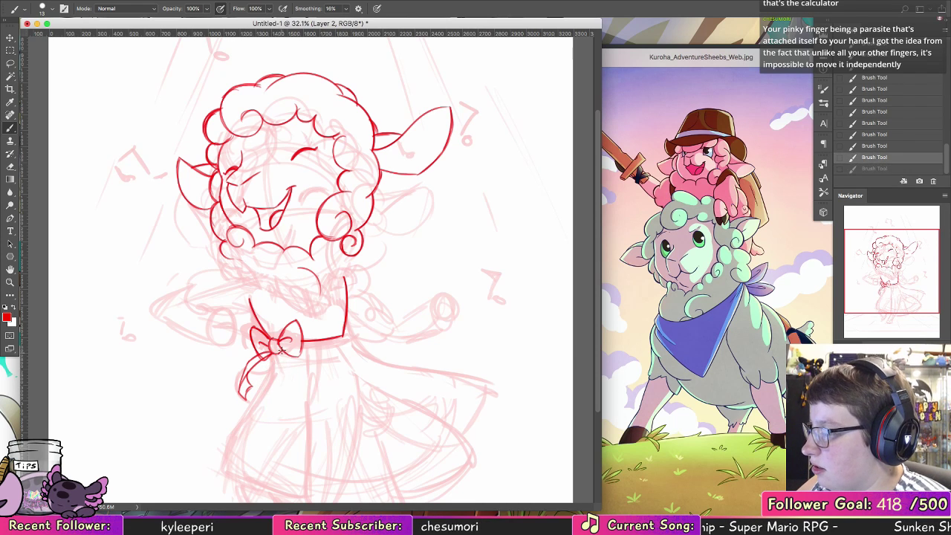
{"action": "left_click_drag", "start_coordinate": [278, 354], "coordinate": [310, 389]}
{"action": "key", "text": "super+alt+z"}
{"action": "key", "text": "super+alt+z"}
{"action": "key", "text": "super+alt+z"}
{"action": "key", "text": "super+alt+z"}
{"action": "key", "text": "super+alt+z"}
{"action": "key", "text": "super+alt+z"}
{"action": "key", "text": "super+alt+z"}
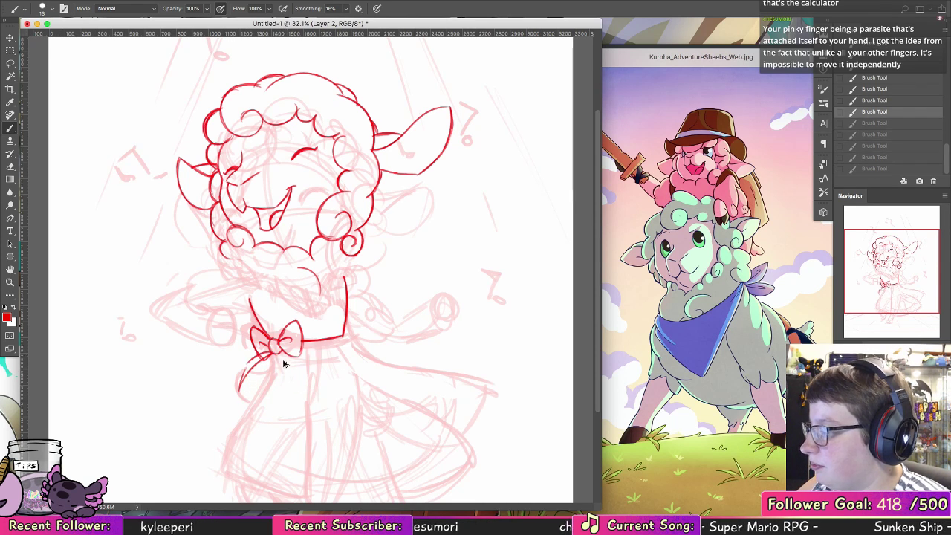
{"action": "key", "text": "super+alt+z"}
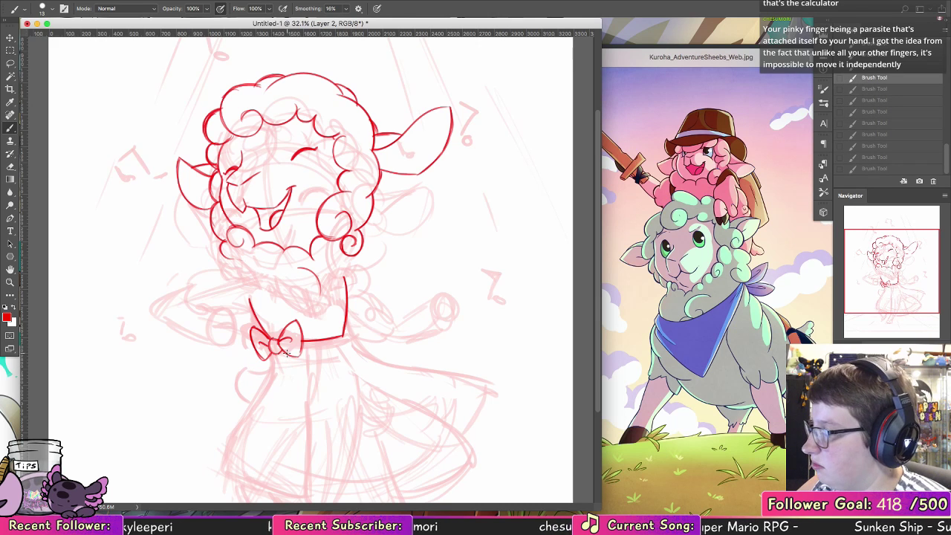
Step: Draw a curved ribbon tail sweeping from below the bow's knot toward the front of the skirt, redoing strokes that miss the shape
{"action": "left_click_drag", "start_coordinate": [285, 353], "coordinate": [263, 390]}
{"action": "key", "text": "super+z"}
{"action": "mouse_move", "coordinate": [284, 352]}
{"action": "left_mouse_down"}
{"action": "mouse_move", "coordinate": [254, 401]}
{"action": "mouse_move", "coordinate": [234, 394]}
{"action": "left_mouse_up"}
{"action": "key", "text": "super+shift+z"}
{"action": "key", "text": "super+z"}
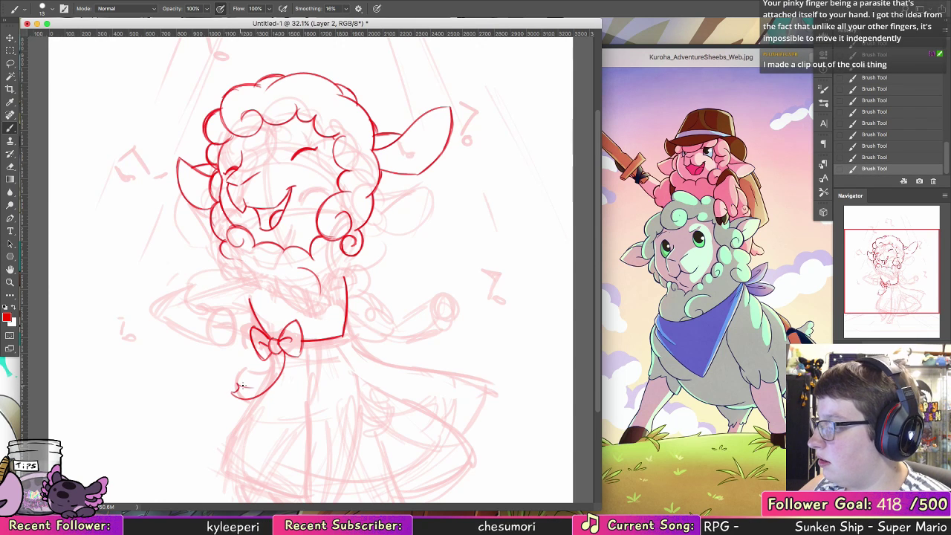
{"action": "key", "text": "super+z"}
{"action": "mouse_move", "coordinate": [283, 353]}
{"action": "left_mouse_down"}
{"action": "mouse_move", "coordinate": [247, 387]}
{"action": "mouse_move", "coordinate": [263, 380]}
{"action": "mouse_move", "coordinate": [242, 386]}
{"action": "left_mouse_up"}
{"action": "key", "text": "super+z"}
{"action": "key", "text": "super+z"}
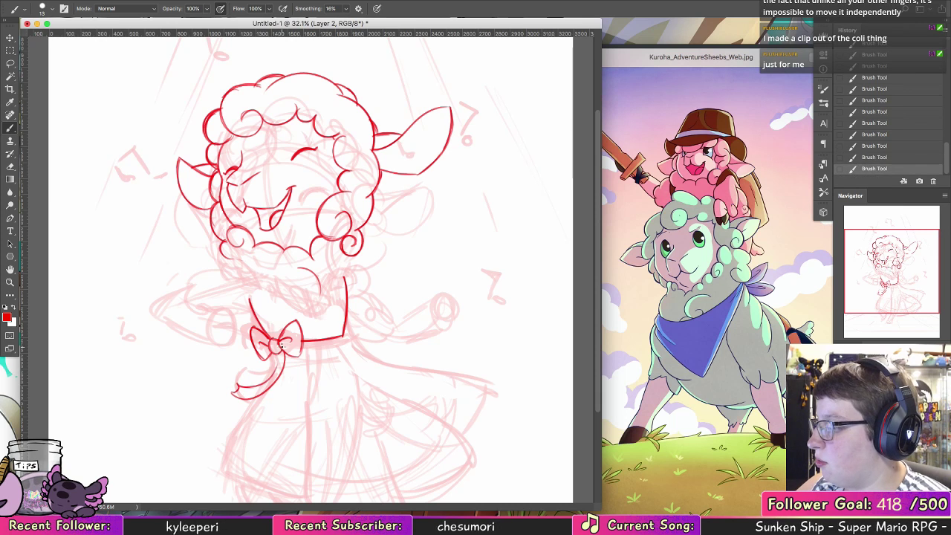
Step: Step back through the ribbon tail's strokes and redraw its outer end with a short curved closing edge
{"action": "key", "text": "super+alt+z"}
{"action": "key", "text": "super+alt+z"}
{"action": "key", "text": "super+alt+z"}
{"action": "key", "text": "super+alt+z"}
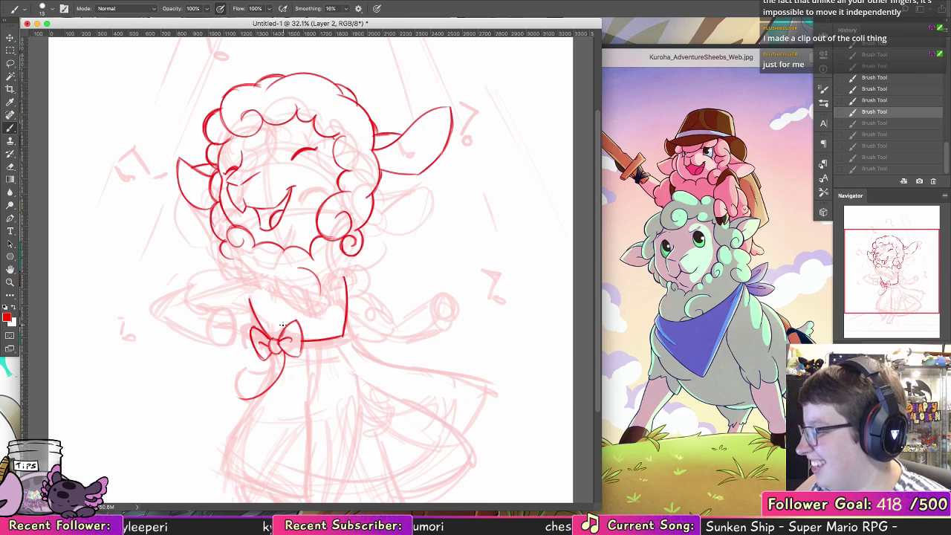
{"action": "key", "text": "super+shift+z"}
{"action": "key", "text": "super+shift+z"}
{"action": "key", "text": "super+shift+z"}
{"action": "key", "text": "super+shift+z"}
{"action": "key", "text": "super+shift+z"}
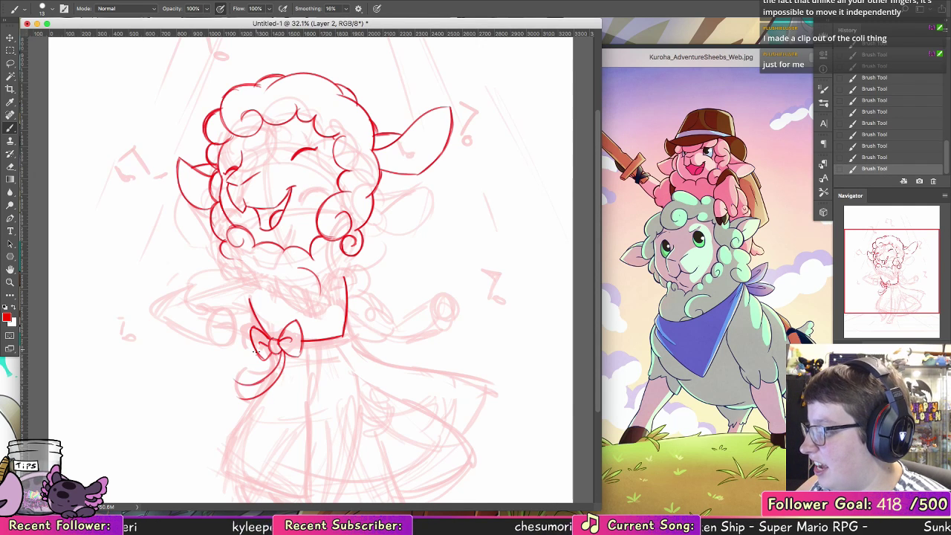
{"action": "key", "text": "super+z"}
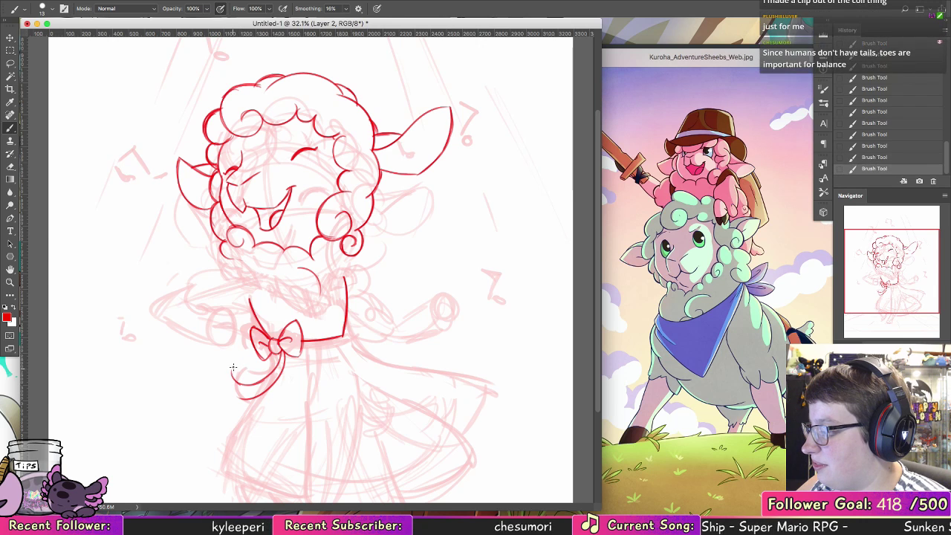
{"action": "key", "text": "super+shift+z"}
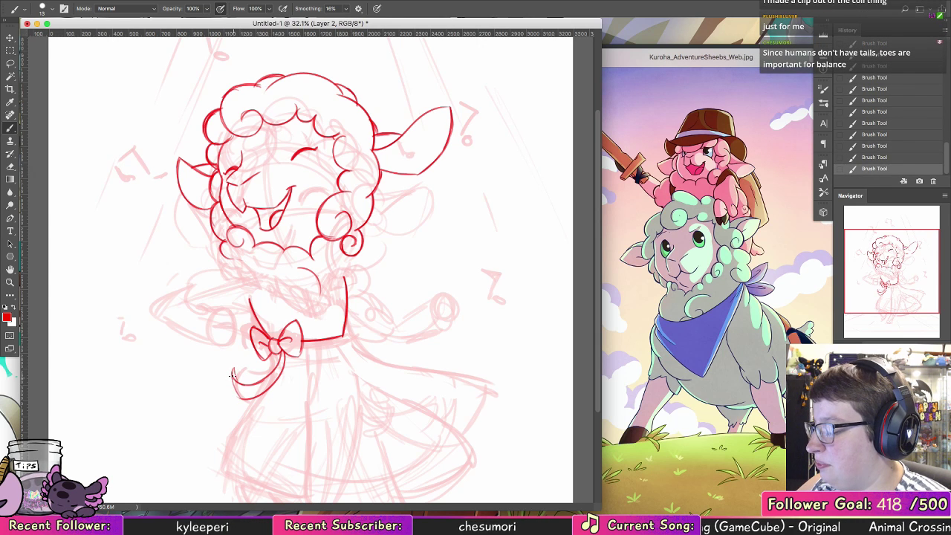
{"action": "left_click_drag", "start_coordinate": [231, 376], "coordinate": [239, 397]}
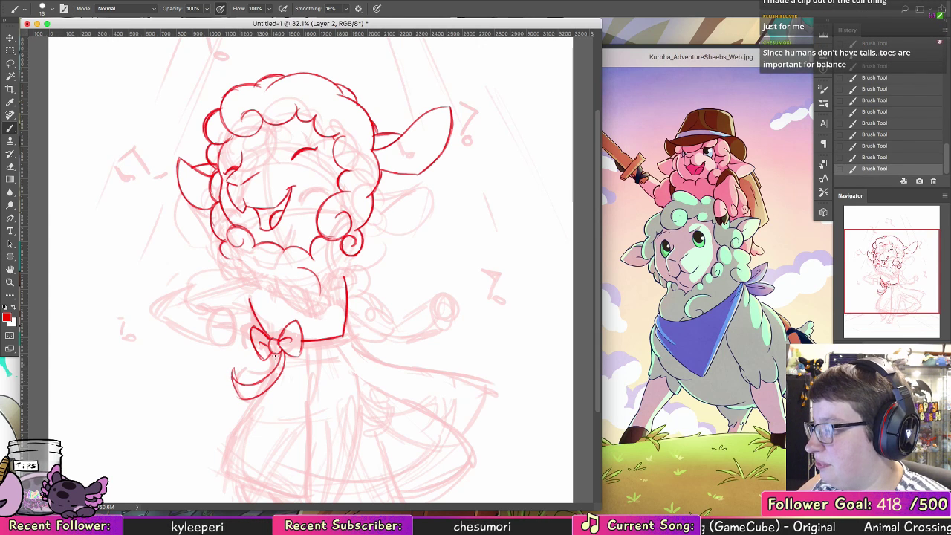
Step: Draw a second, shorter ribbon tail curling out in front of the bow, above the first tail
{"action": "left_click_drag", "start_coordinate": [267, 359], "coordinate": [234, 355]}
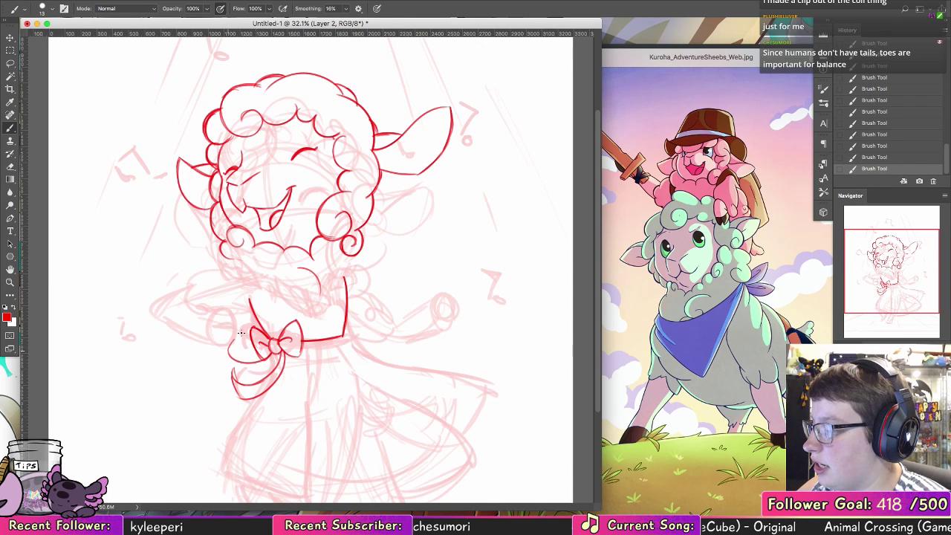
{"action": "left_click_drag", "start_coordinate": [237, 361], "coordinate": [242, 341]}
{"action": "left_click_drag", "start_coordinate": [254, 332], "coordinate": [230, 347]}
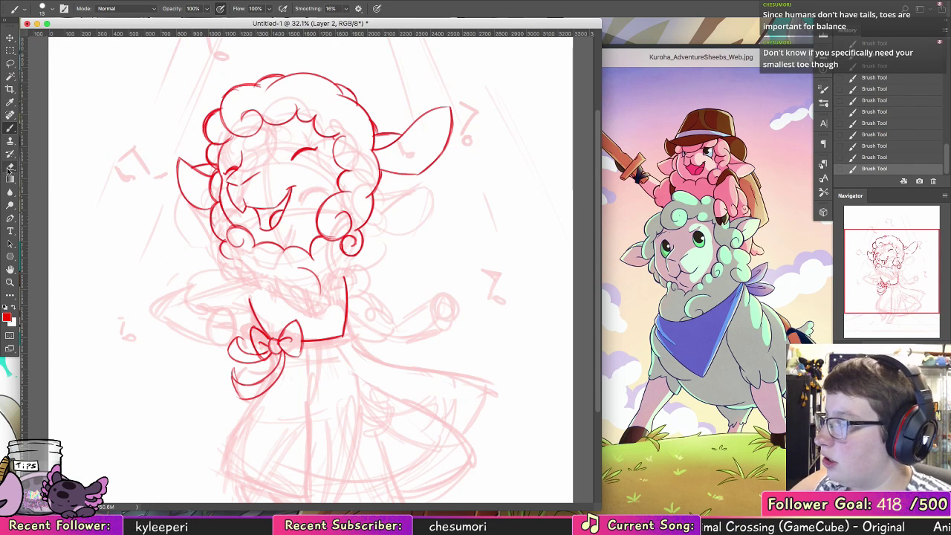
Step: Erase the ribbon lines overlapping the bow and the stray marks below the chin wool with a small eraser tip
{"action": "key", "text": "e"}
{"action": "left_click", "coordinate": [49, 8]}
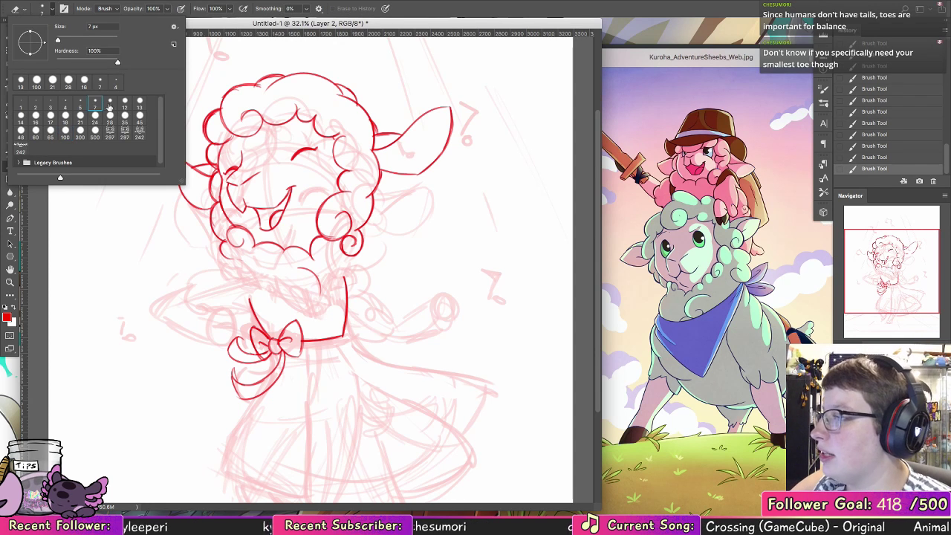
{"action": "double_click", "coordinate": [99, 79]}
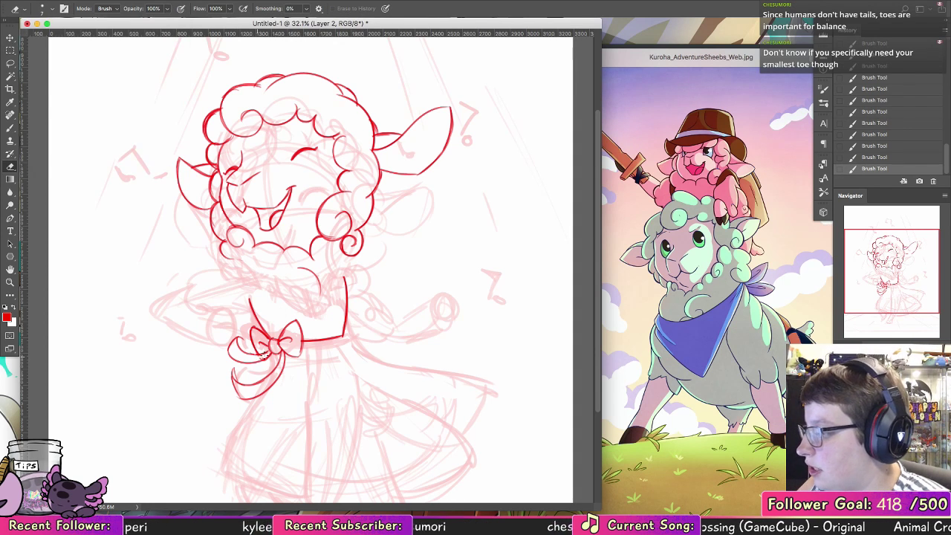
{"action": "left_click_drag", "start_coordinate": [262, 356], "coordinate": [274, 344]}
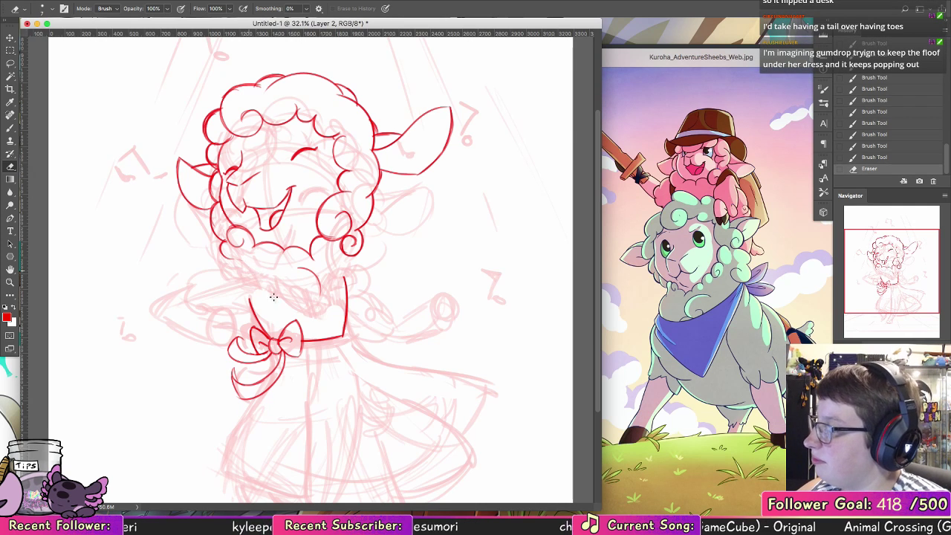
{"action": "left_click_drag", "start_coordinate": [253, 267], "coordinate": [247, 258]}
{"action": "left_click_drag", "start_coordinate": [248, 260], "coordinate": [245, 257]}
Step: Draw a parallel line just below the waistline from the bow to the bodice's back side to form a waistband
{"action": "left_click", "coordinate": [10, 128]}
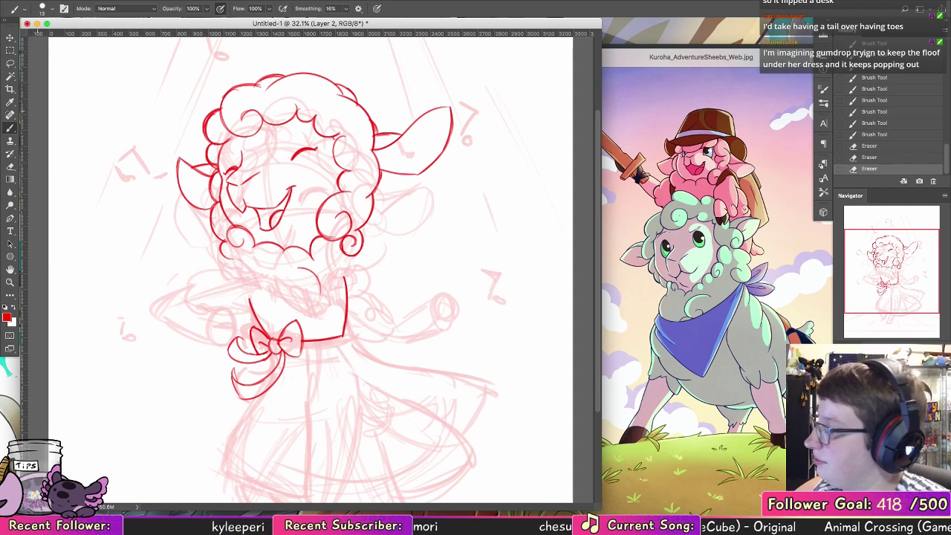
{"action": "left_click_drag", "start_coordinate": [301, 345], "coordinate": [343, 338]}
{"action": "left_click_drag", "start_coordinate": [302, 346], "coordinate": [342, 339]}
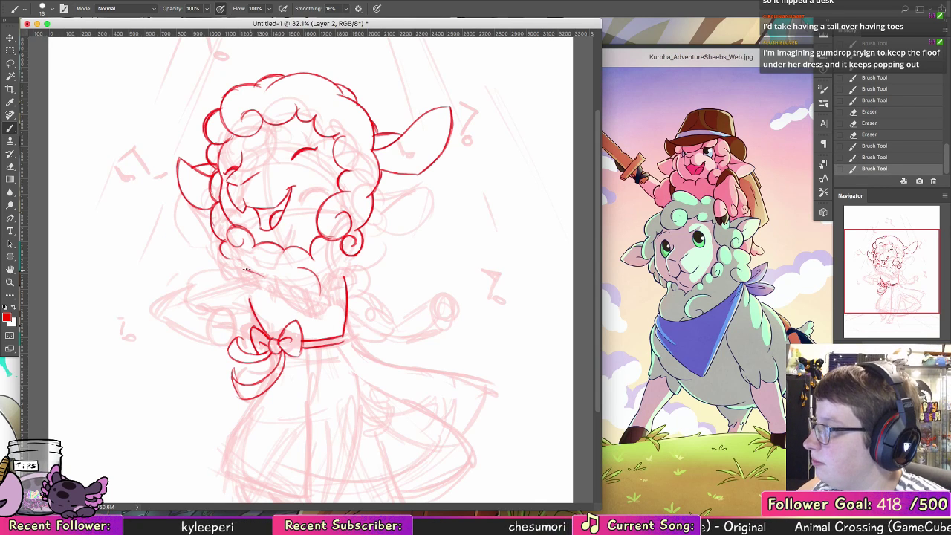
Step: Extend the bodice's front side up to the shoulder and draw a curved neckline dipping across to the back shoulder
{"action": "left_click_drag", "start_coordinate": [243, 269], "coordinate": [260, 290]}
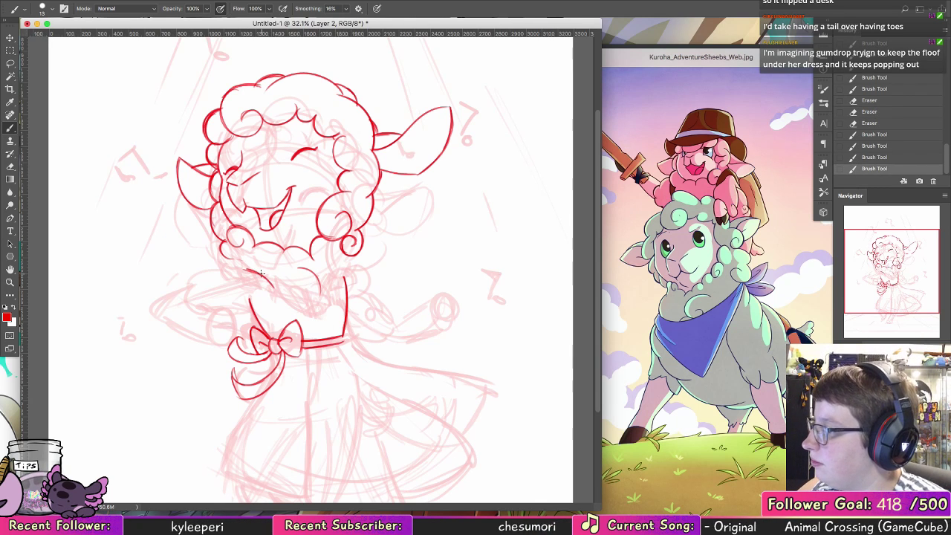
{"action": "key", "text": "super+z"}
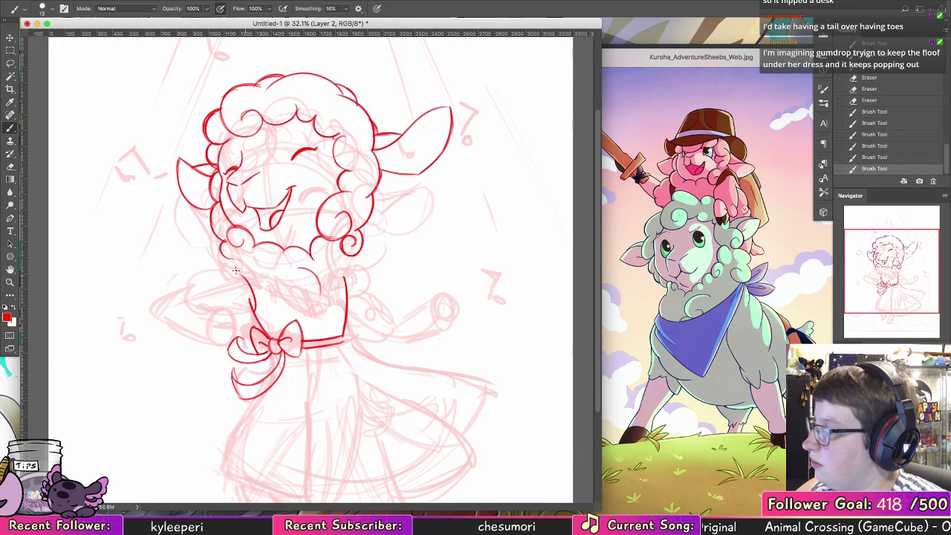
{"action": "left_click_drag", "start_coordinate": [253, 313], "coordinate": [240, 275]}
{"action": "left_click_drag", "start_coordinate": [242, 273], "coordinate": [256, 275]}
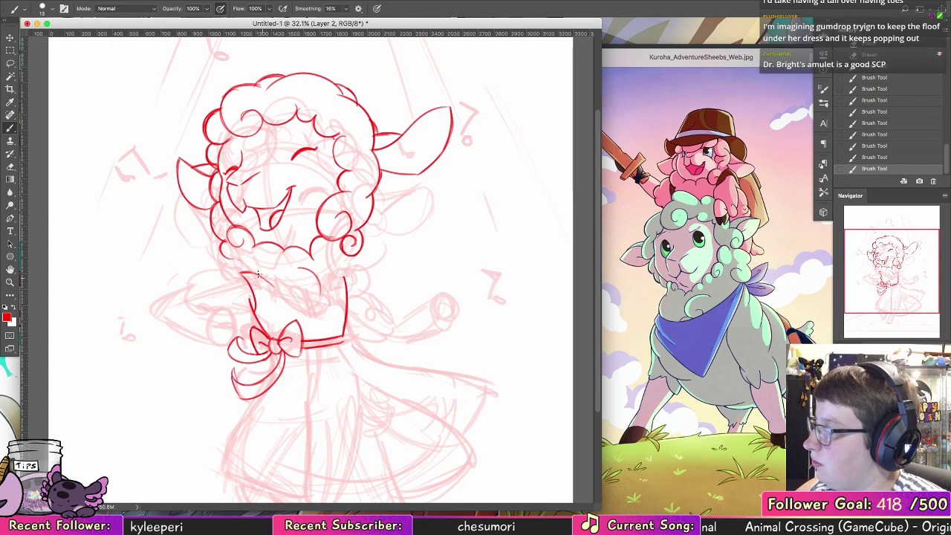
{"action": "mouse_move", "coordinate": [297, 269]}
{"action": "left_mouse_down"}
{"action": "mouse_move", "coordinate": [278, 301]}
{"action": "mouse_move", "coordinate": [315, 299]}
{"action": "mouse_move", "coordinate": [285, 300]}
{"action": "left_mouse_up"}
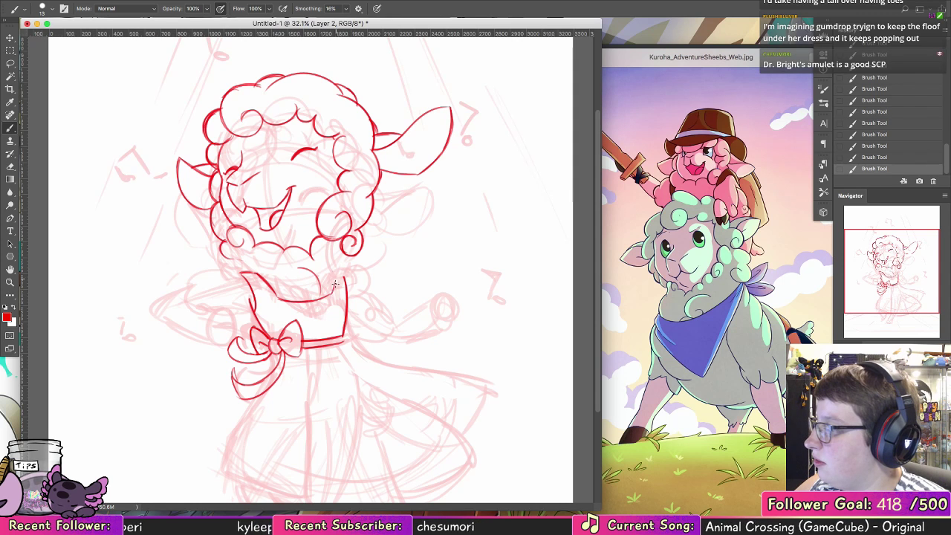
{"action": "left_click_drag", "start_coordinate": [328, 296], "coordinate": [339, 276]}
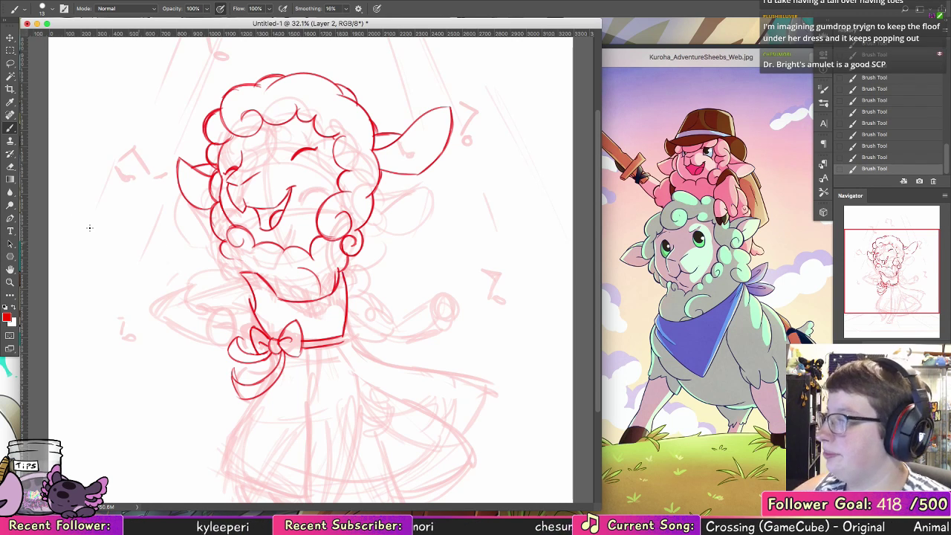
Step: Erase the excess lines at the bodice's back shoulder and along its front side
{"action": "key", "text": "e"}
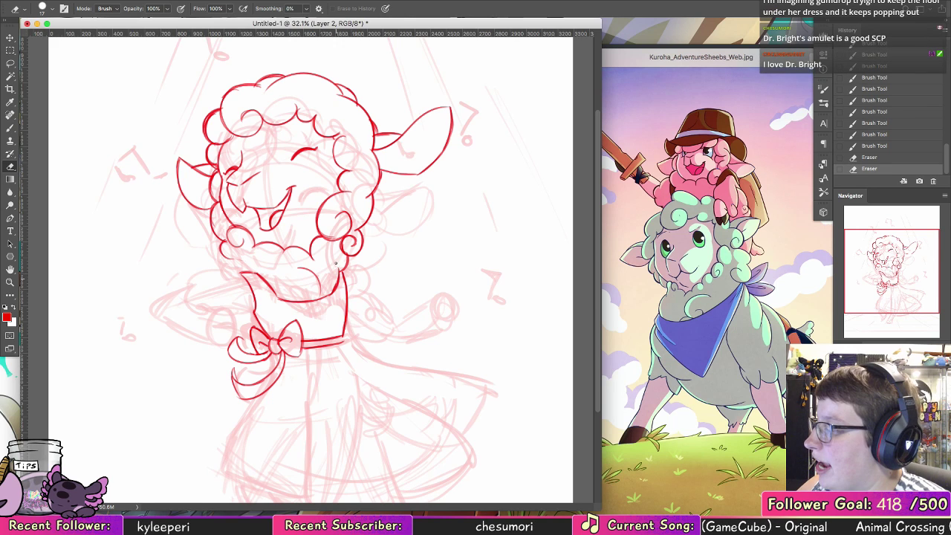
{"action": "left_click_drag", "start_coordinate": [336, 264], "coordinate": [339, 277]}
{"action": "left_click_drag", "start_coordinate": [344, 264], "coordinate": [349, 256]}
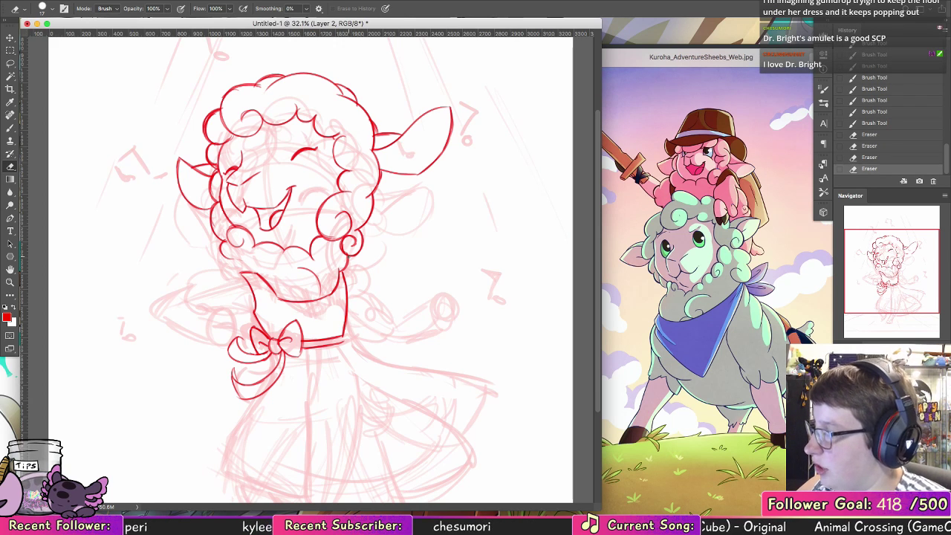
{"action": "left_click", "coordinate": [240, 295]}
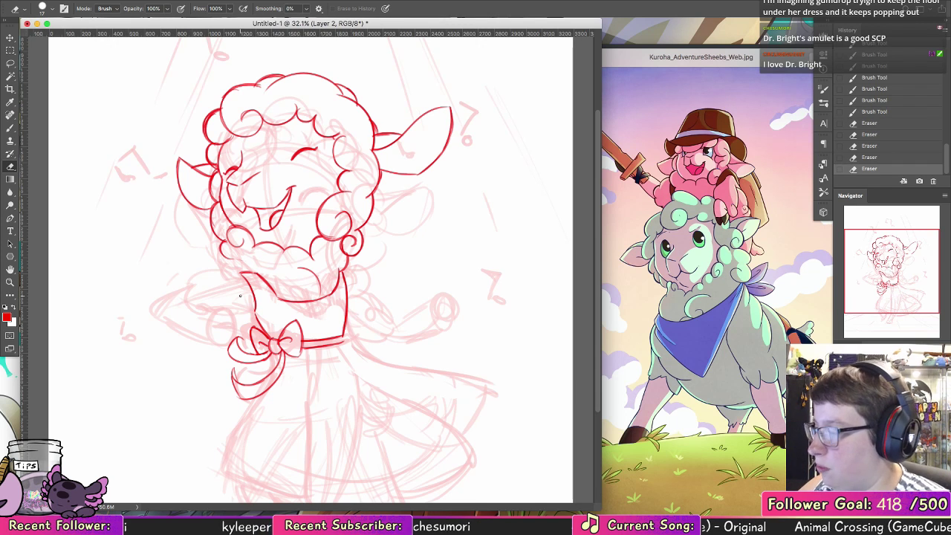
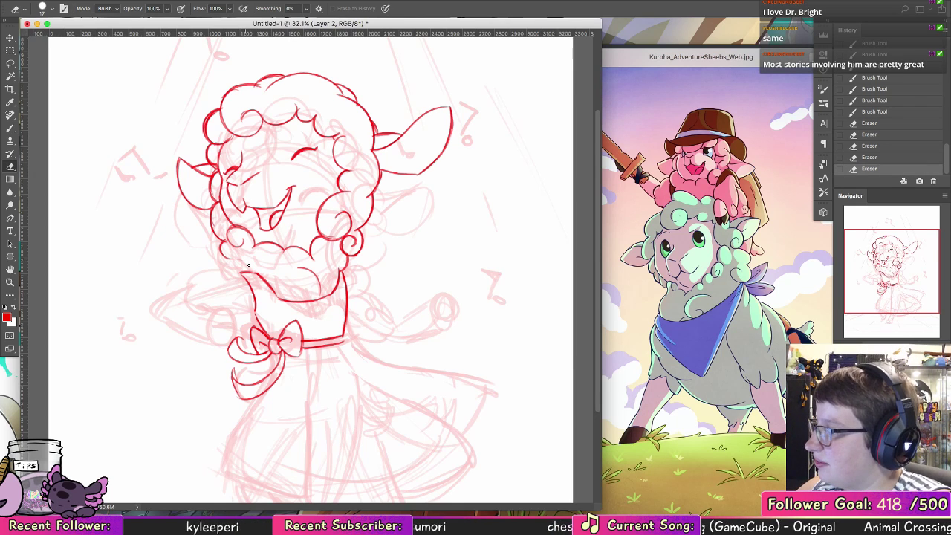
Step: Clean up the wool under the front of the chin and add small curls down to the neckline
{"action": "left_click_drag", "start_coordinate": [234, 259], "coordinate": [240, 260]}
{"action": "key", "text": "b"}
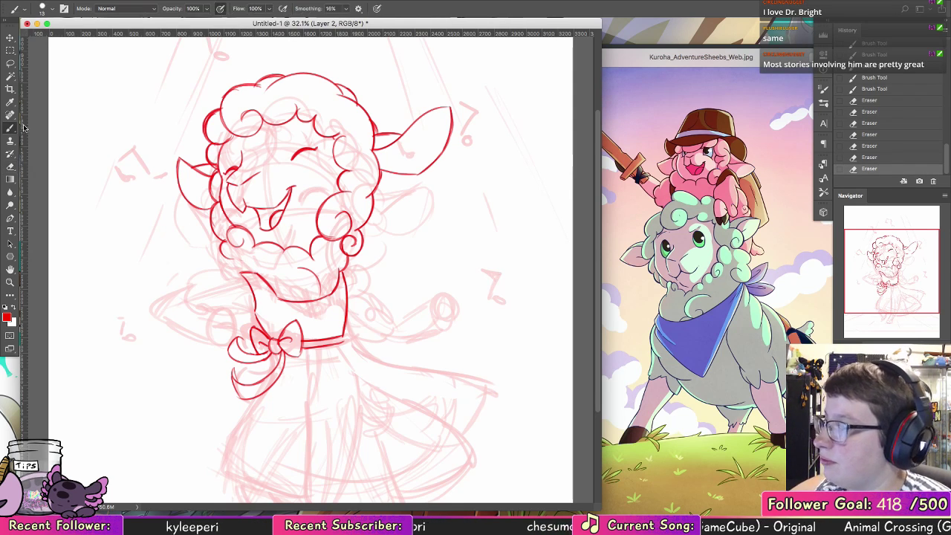
{"action": "left_click_drag", "start_coordinate": [239, 263], "coordinate": [252, 265]}
{"action": "left_click_drag", "start_coordinate": [254, 266], "coordinate": [266, 268]}
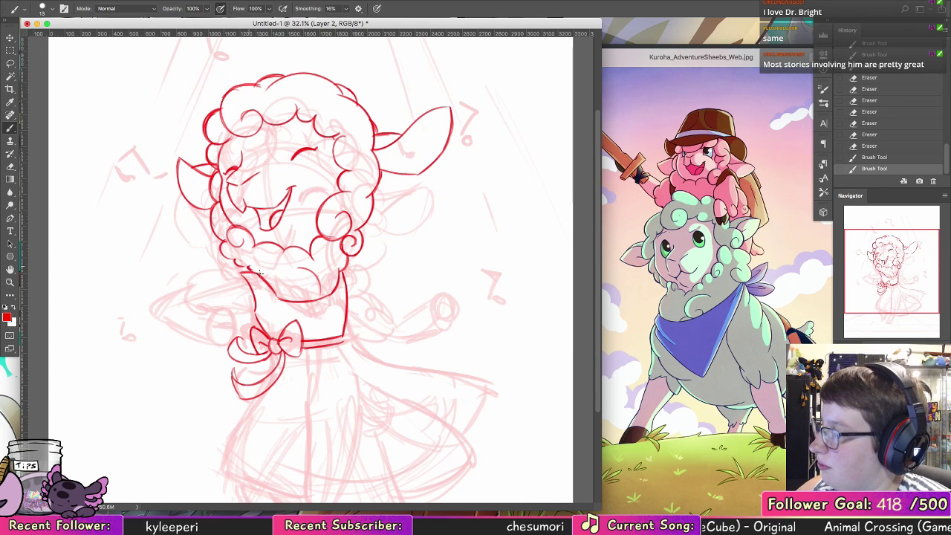
{"action": "left_click_drag", "start_coordinate": [251, 263], "coordinate": [256, 271]}
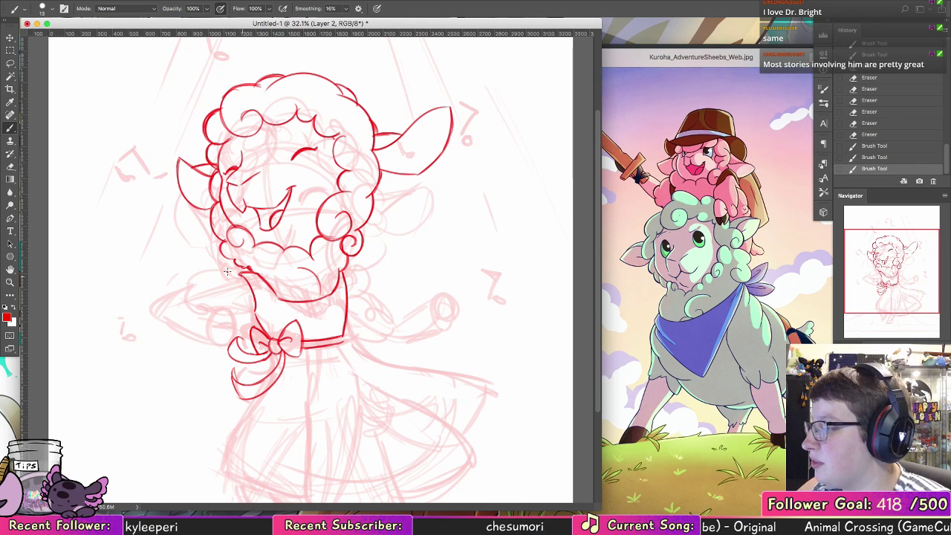
Step: Draw the upper edge of the front arm out from the shoulder, redoing its end as a larger rounded curl
{"action": "left_click_drag", "start_coordinate": [216, 277], "coordinate": [235, 275]}
{"action": "left_click_drag", "start_coordinate": [192, 287], "coordinate": [205, 285]}
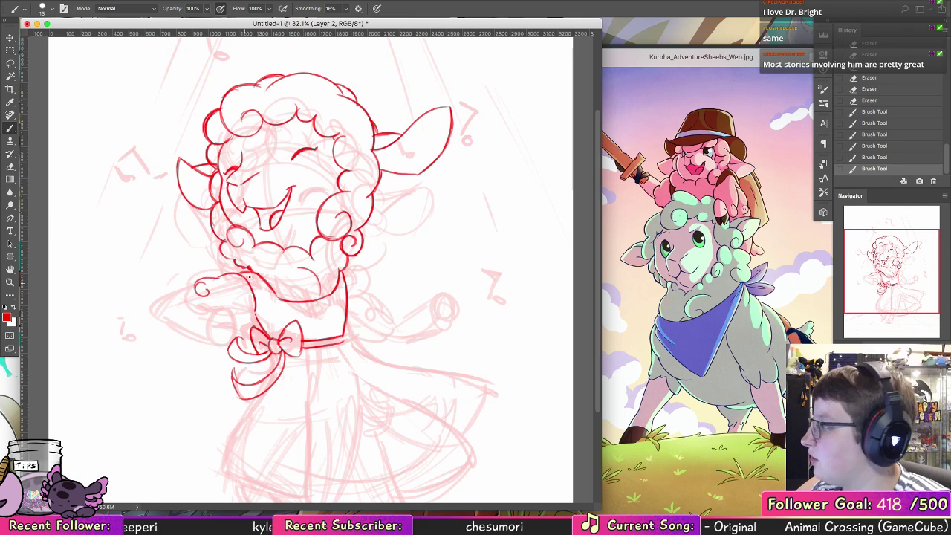
{"action": "left_click_drag", "start_coordinate": [208, 290], "coordinate": [212, 291]}
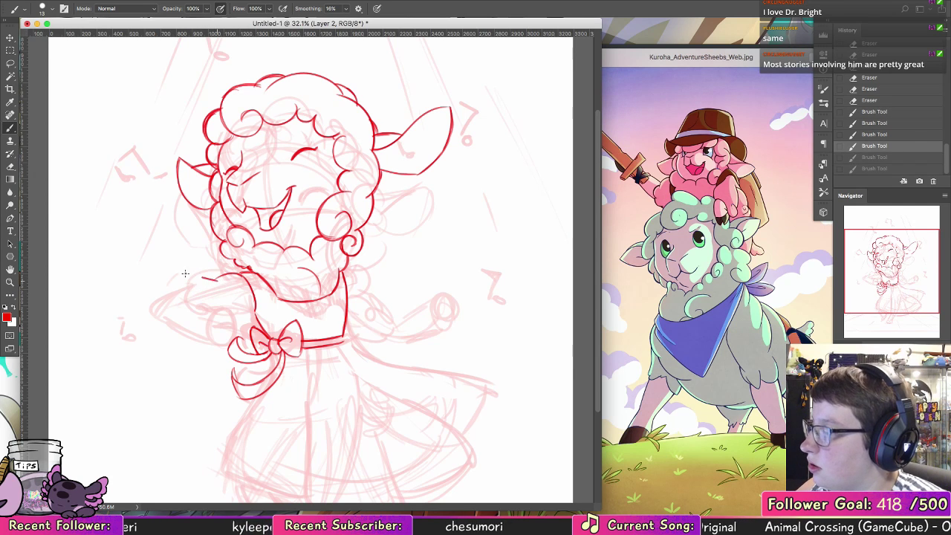
{"action": "key", "text": "super+z"}
{"action": "key", "text": "super+z"}
{"action": "left_click_drag", "start_coordinate": [216, 276], "coordinate": [177, 288]}
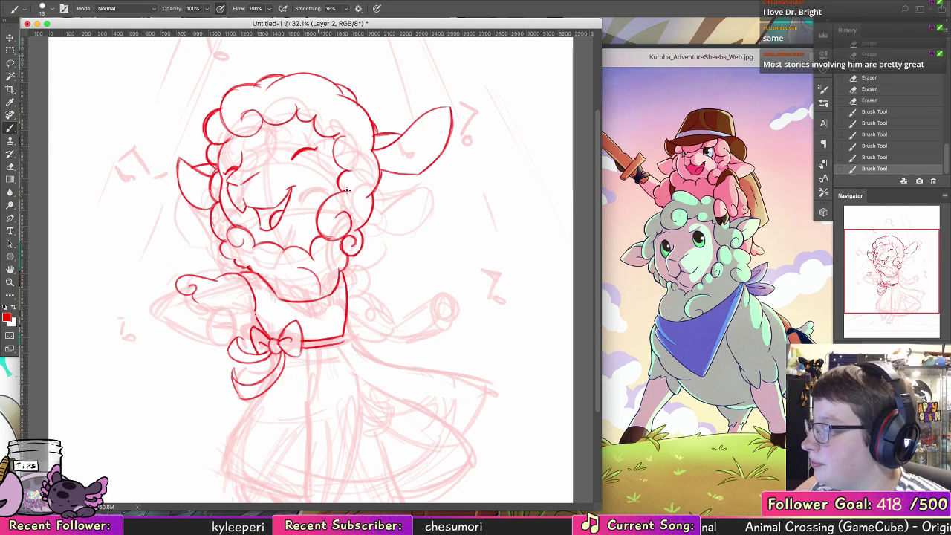
Step: Try a scalloped lower edge of wool beneath the front arm's curl, and undo its strokes
{"action": "left_click_drag", "start_coordinate": [193, 296], "coordinate": [230, 292]}
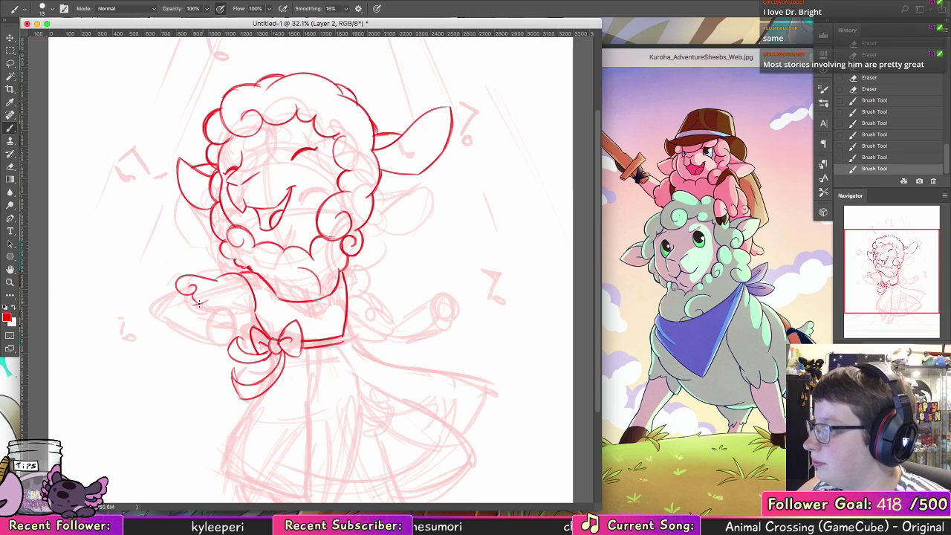
{"action": "left_click_drag", "start_coordinate": [199, 294], "coordinate": [217, 295]}
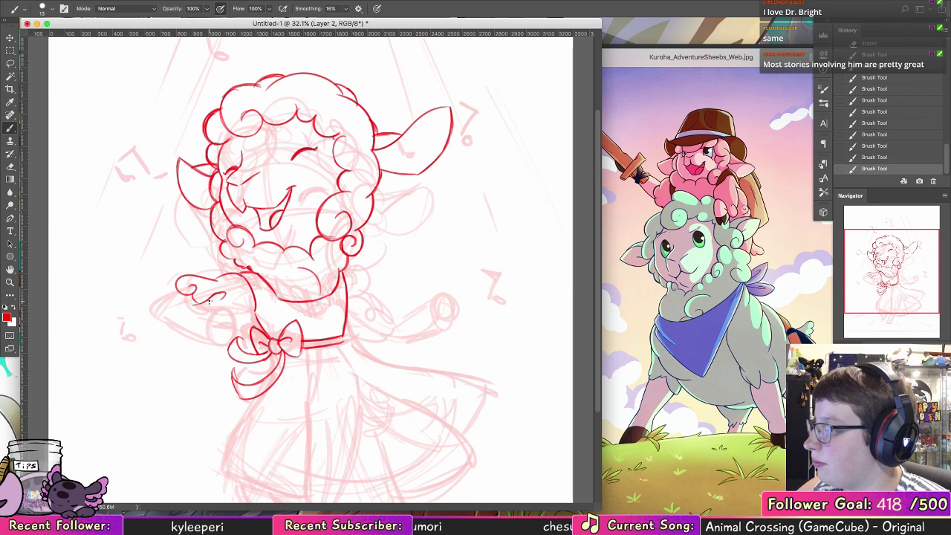
{"action": "left_click_drag", "start_coordinate": [199, 296], "coordinate": [230, 301]}
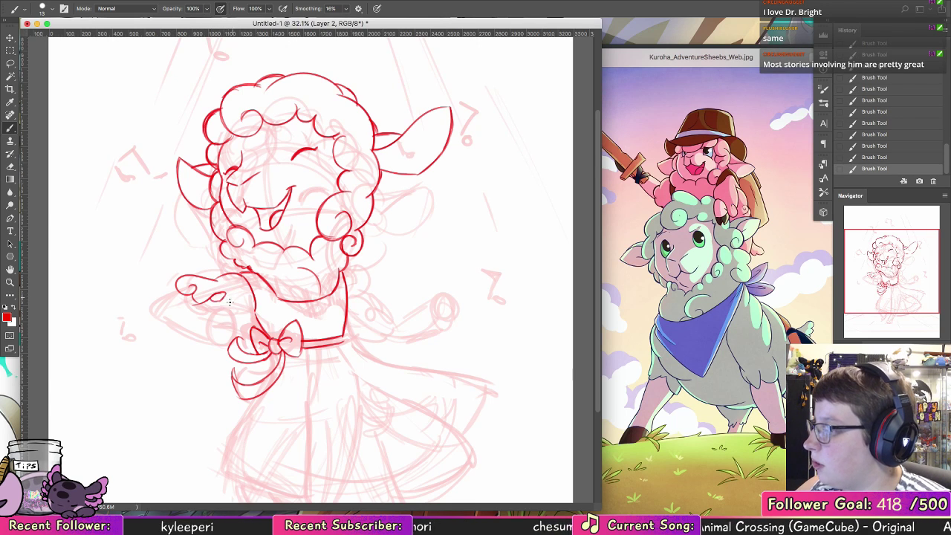
{"action": "key", "text": "ctrl+alt+z"}
{"action": "key", "text": "ctrl+alt+z"}
{"action": "key", "text": "ctrl+alt+z"}
{"action": "key", "text": "ctrl+alt+z"}
{"action": "key", "text": "ctrl+alt+z"}
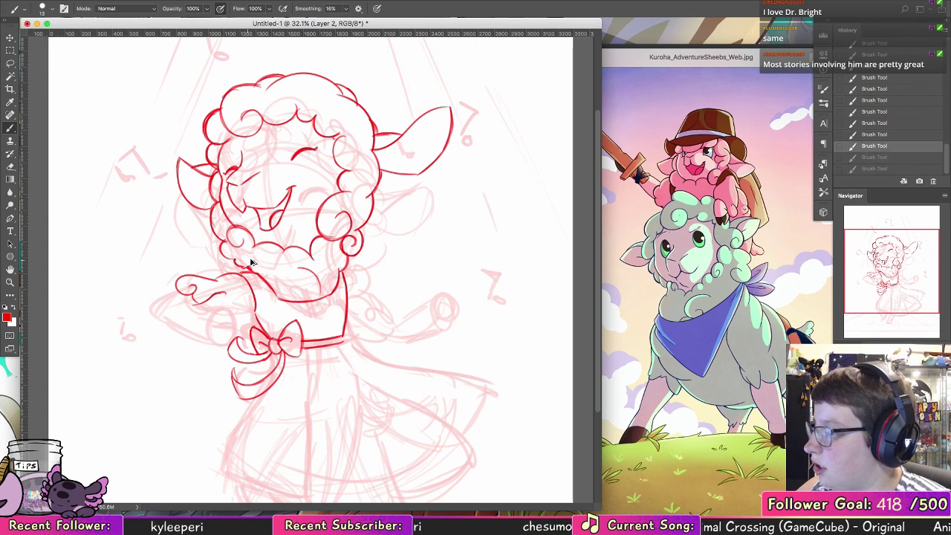
{"action": "key", "text": "ctrl+alt+z"}
{"action": "key", "text": "ctrl+alt+z"}
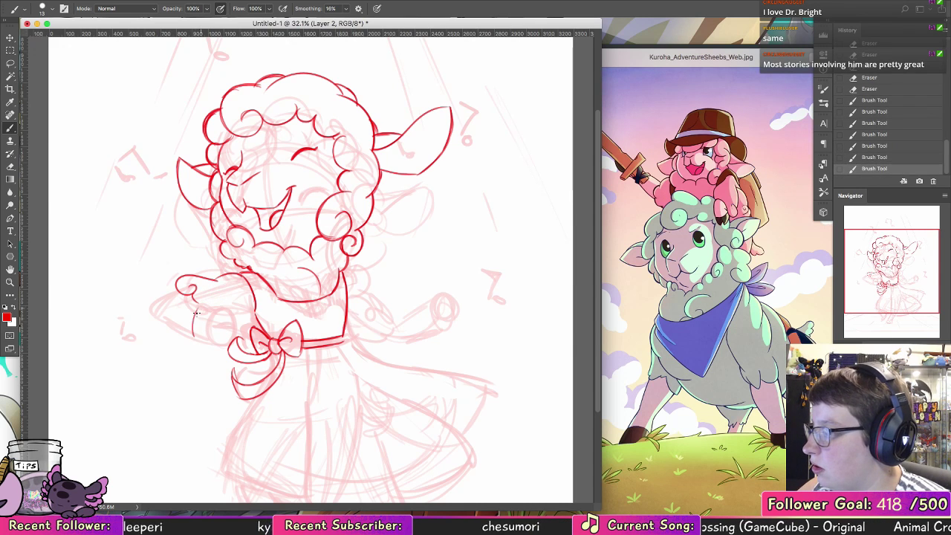
Step: Draw the front hand as curved, pointed shapes beneath the curl at the end of the arm
{"action": "left_click_drag", "start_coordinate": [199, 309], "coordinate": [193, 334]}
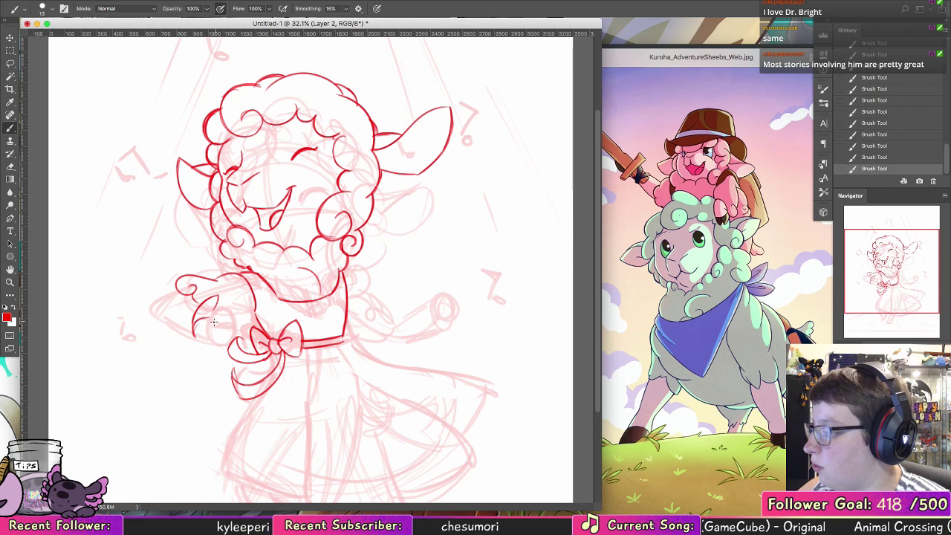
{"action": "key", "text": "super+alt+z"}
{"action": "key", "text": "super+alt+z"}
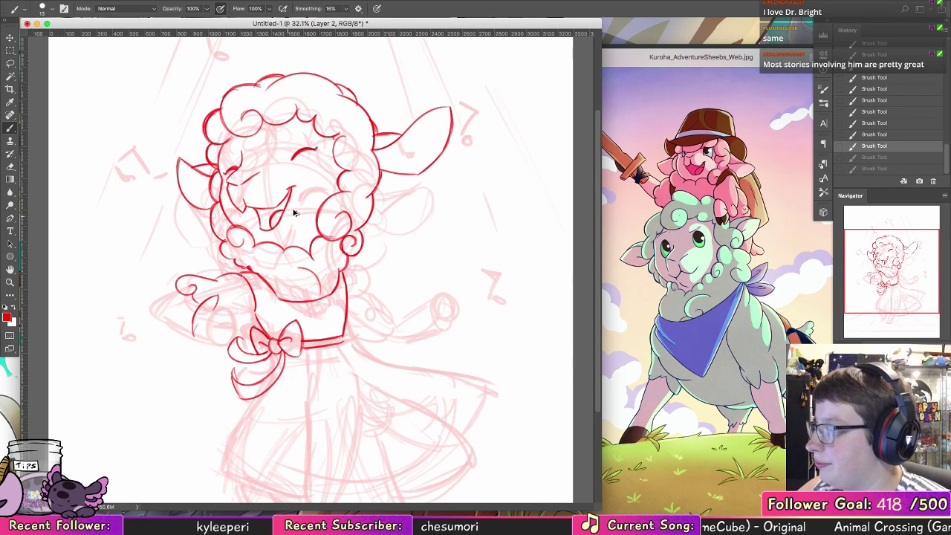
{"action": "key", "text": "super+shift+z"}
{"action": "key", "text": "super+shift+z"}
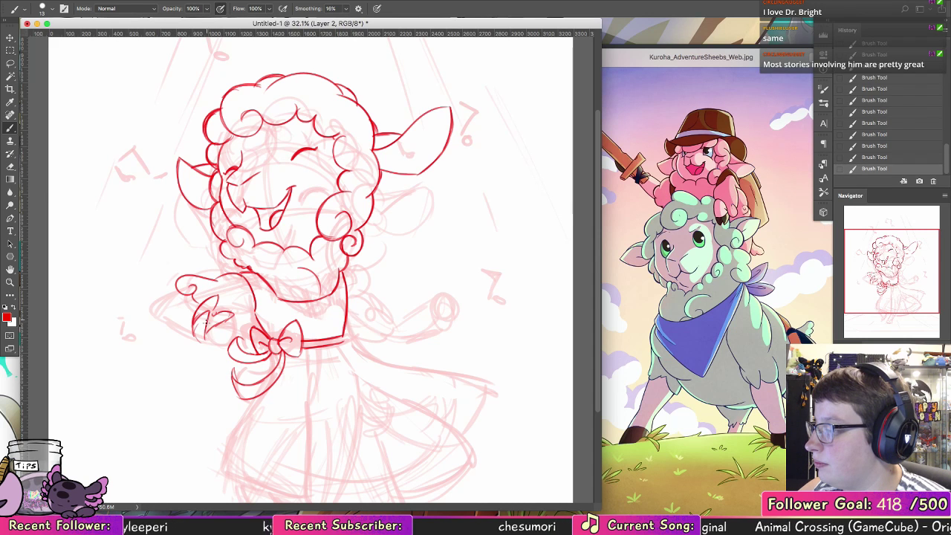
{"action": "left_click_drag", "start_coordinate": [194, 327], "coordinate": [209, 349]}
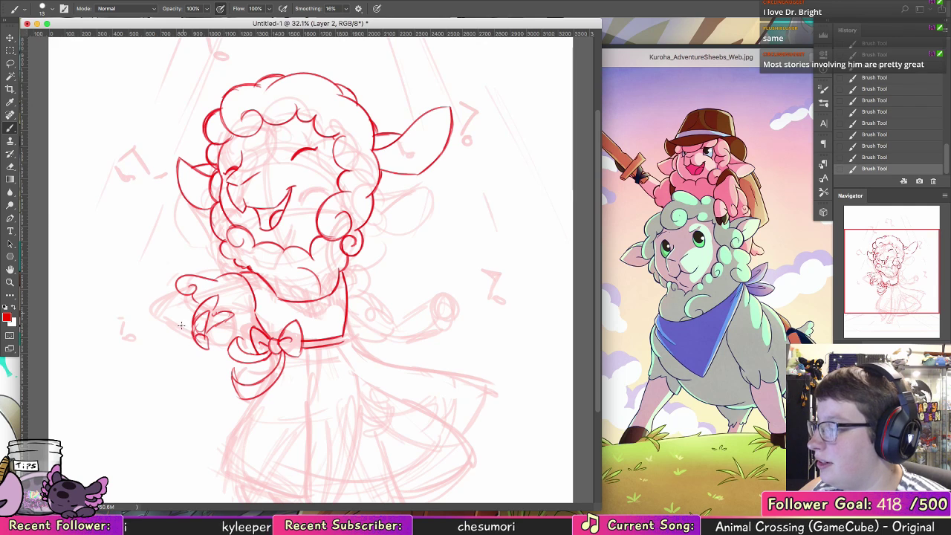
{"action": "key", "text": "alt+super+z"}
Step: Outline the outer edge of the front arm's end from the hand up to the curl, and erase the overlapping lines inside it
{"action": "left_click_drag", "start_coordinate": [194, 340], "coordinate": [161, 305]}
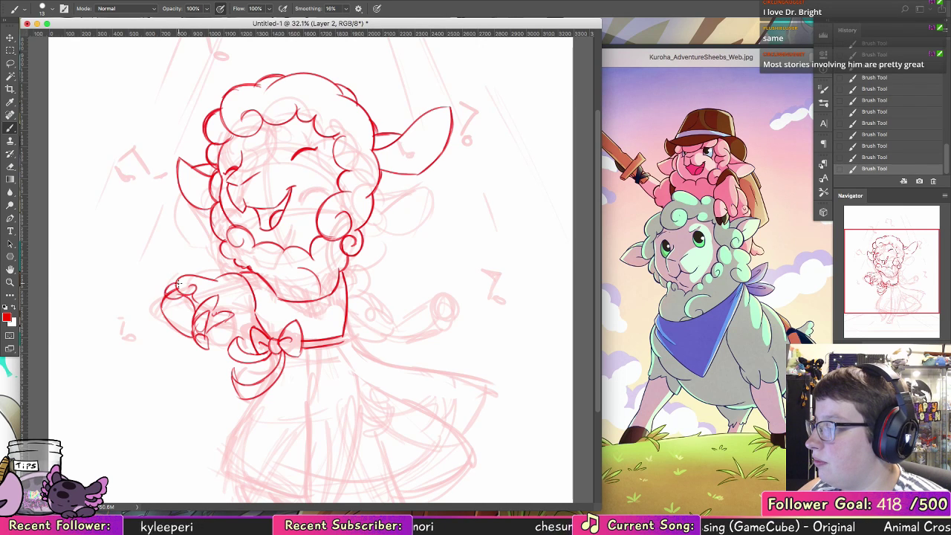
{"action": "key", "text": "super+alt+z"}
{"action": "key", "text": "super+alt+z"}
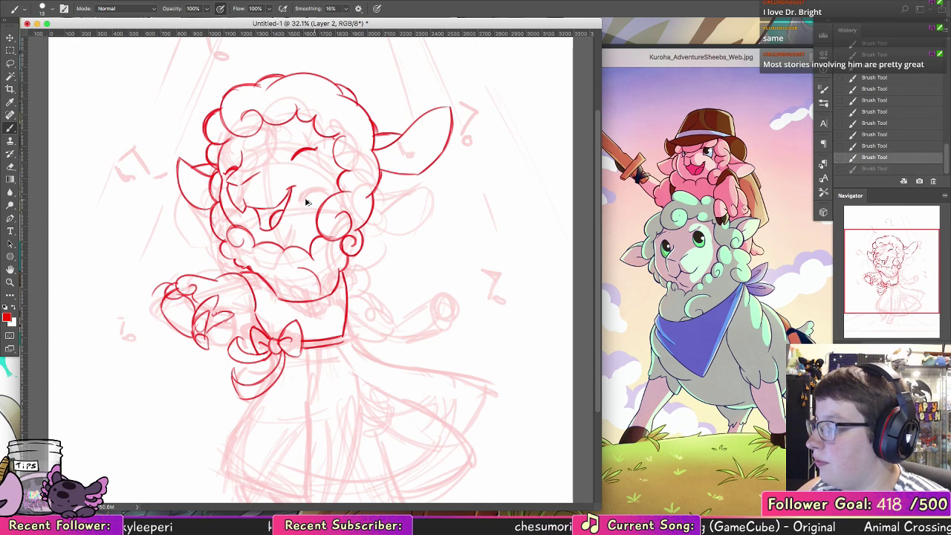
{"action": "key", "text": "e"}
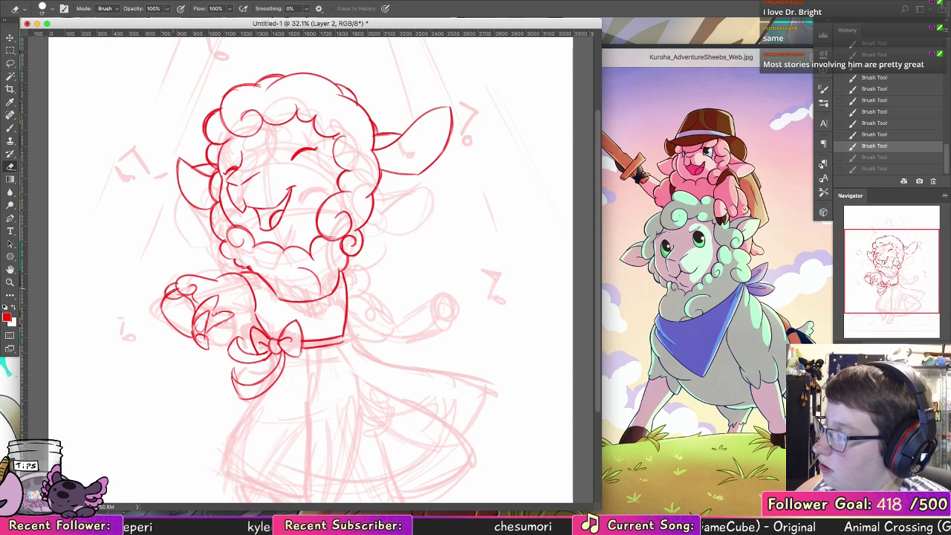
{"action": "left_click_drag", "start_coordinate": [176, 292], "coordinate": [179, 283]}
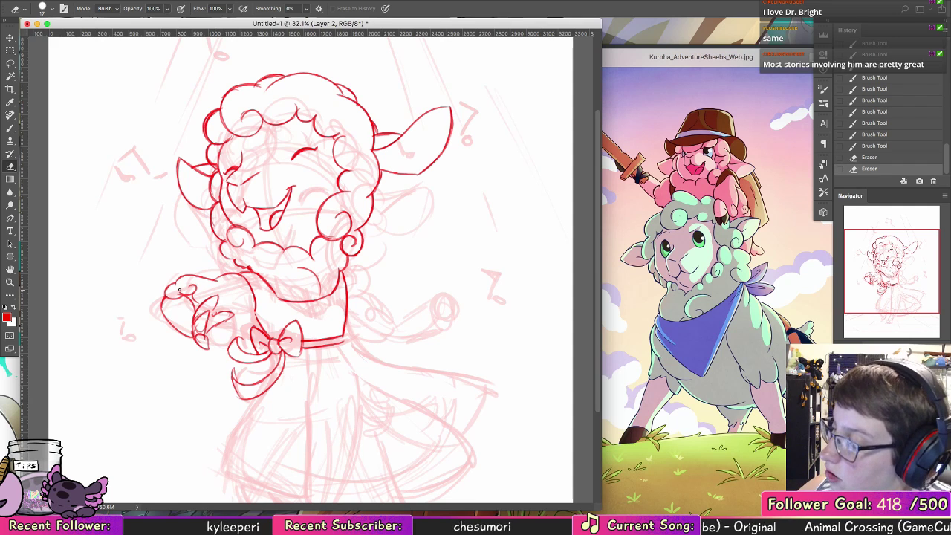
{"action": "left_click_drag", "start_coordinate": [189, 292], "coordinate": [195, 288]}
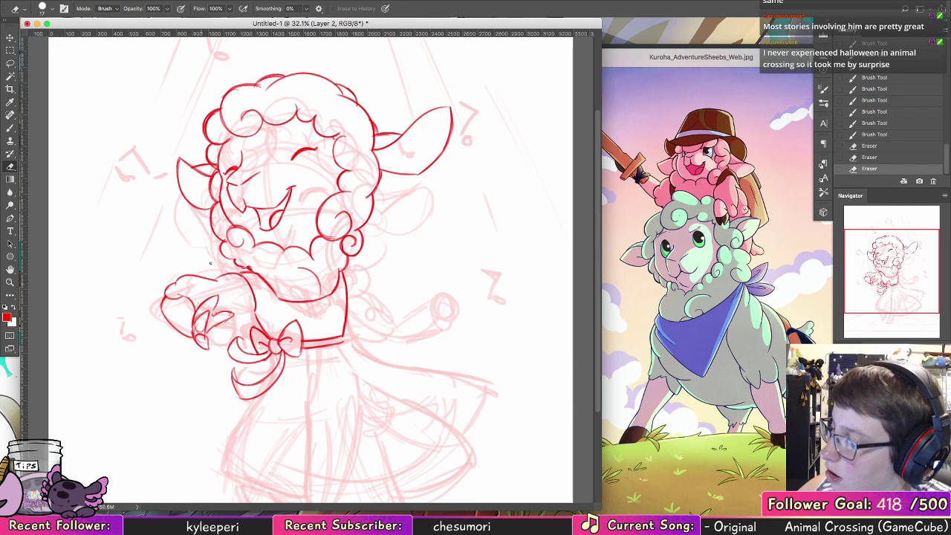
Step: Redraw the front arm's upper edge toward the shoulder and erase the excess line where it meets the bodice
{"action": "key", "text": "b"}
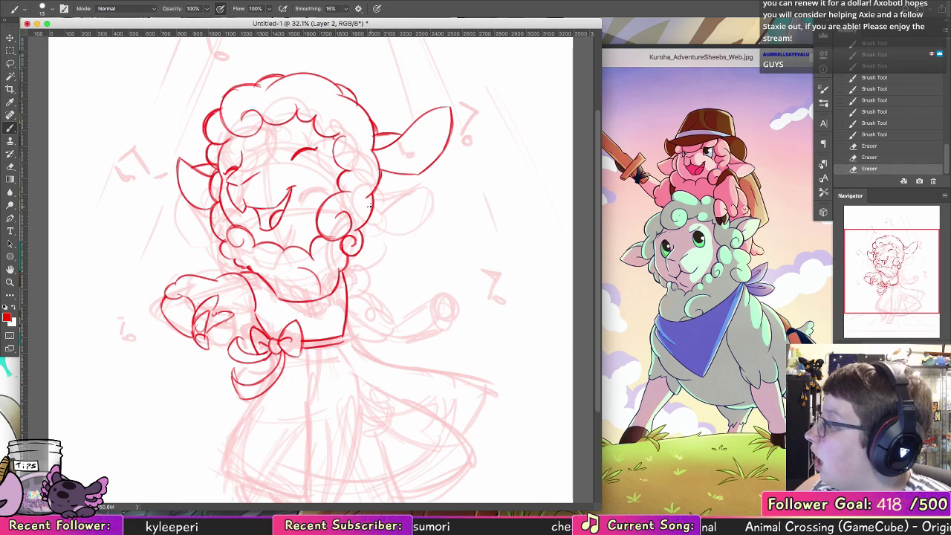
{"action": "left_click_drag", "start_coordinate": [205, 281], "coordinate": [258, 272]}
{"action": "key", "text": "e"}
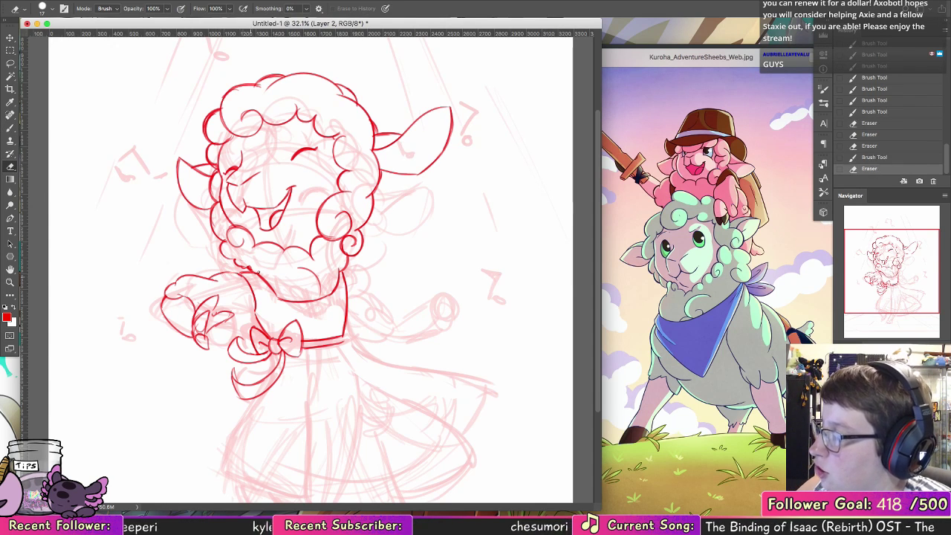
Step: Reinforce the front hand with short strokes along its pointed segments and lower tip
{"action": "left_click", "coordinate": [11, 128]}
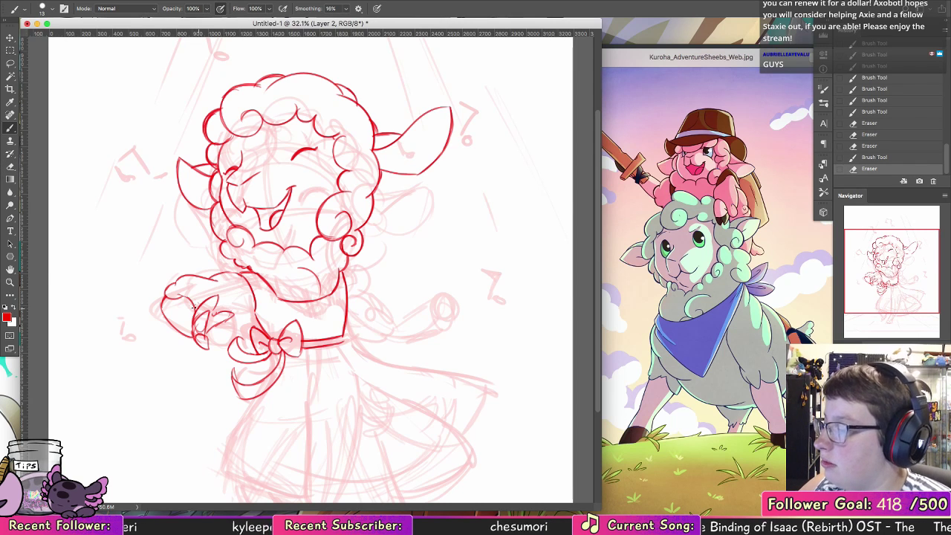
{"action": "mouse_move", "coordinate": [214, 316]}
{"action": "left_mouse_down"}
{"action": "mouse_move", "coordinate": [208, 322]}
{"action": "mouse_move", "coordinate": [217, 305]}
{"action": "left_mouse_up"}
{"action": "left_click_drag", "start_coordinate": [219, 302], "coordinate": [222, 294]}
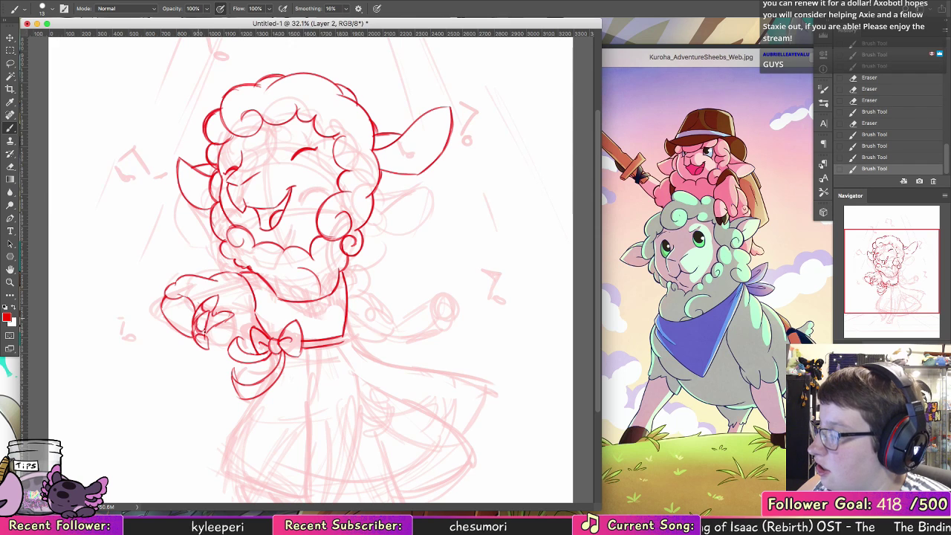
{"action": "left_click_drag", "start_coordinate": [200, 330], "coordinate": [211, 350]}
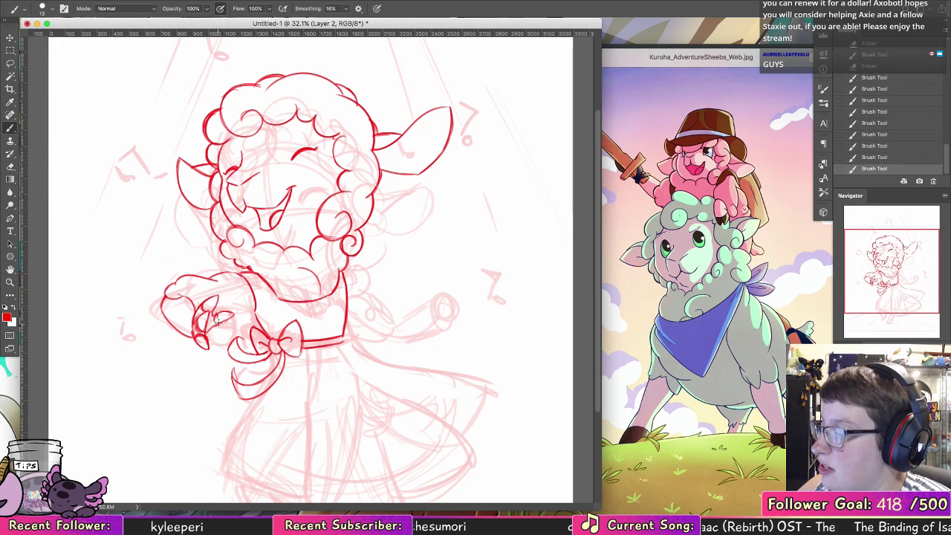
{"action": "left_click_drag", "start_coordinate": [214, 310], "coordinate": [227, 319]}
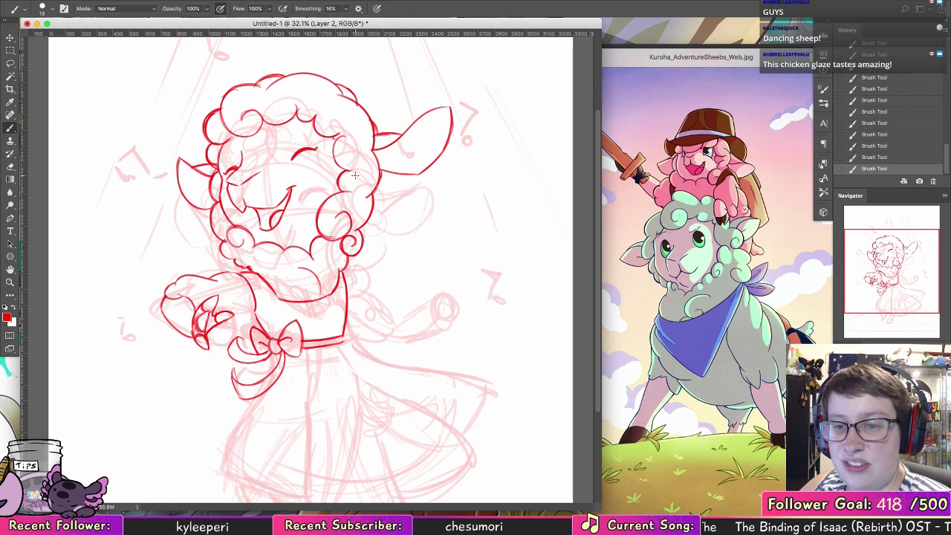
Step: Lasso the front hand, scale it up to about 116%, and deselect it, undoing an extra stroke
{"action": "left_click", "coordinate": [12, 63]}
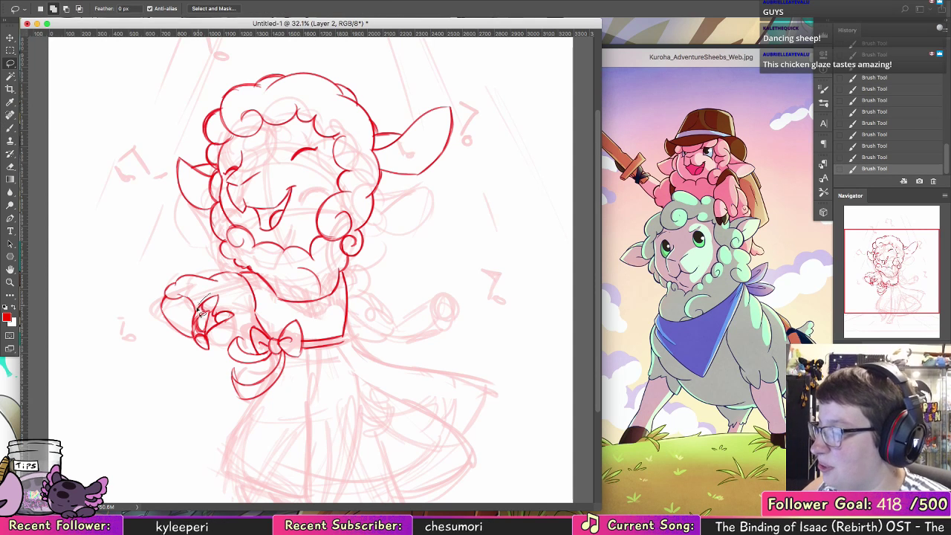
{"action": "mouse_move", "coordinate": [194, 332]}
{"action": "left_mouse_down"}
{"action": "mouse_move", "coordinate": [232, 354]}
{"action": "mouse_move", "coordinate": [244, 308]}
{"action": "mouse_move", "coordinate": [231, 278]}
{"action": "mouse_move", "coordinate": [245, 325]}
{"action": "left_mouse_up"}
{"action": "left_click", "coordinate": [11, 37]}
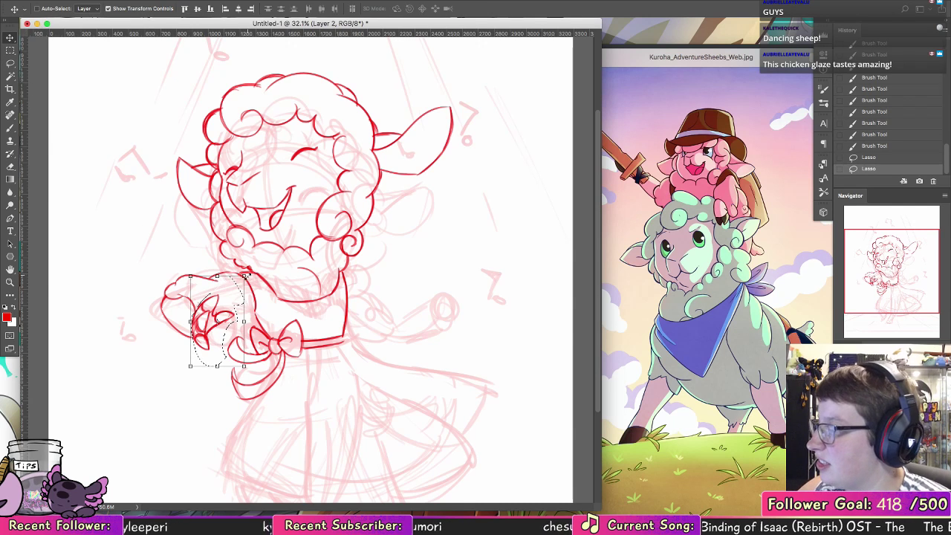
{"action": "left_click_drag", "start_coordinate": [243, 277], "coordinate": [254, 261]}
{"action": "left_click_drag", "start_coordinate": [231, 314], "coordinate": [229, 317]}
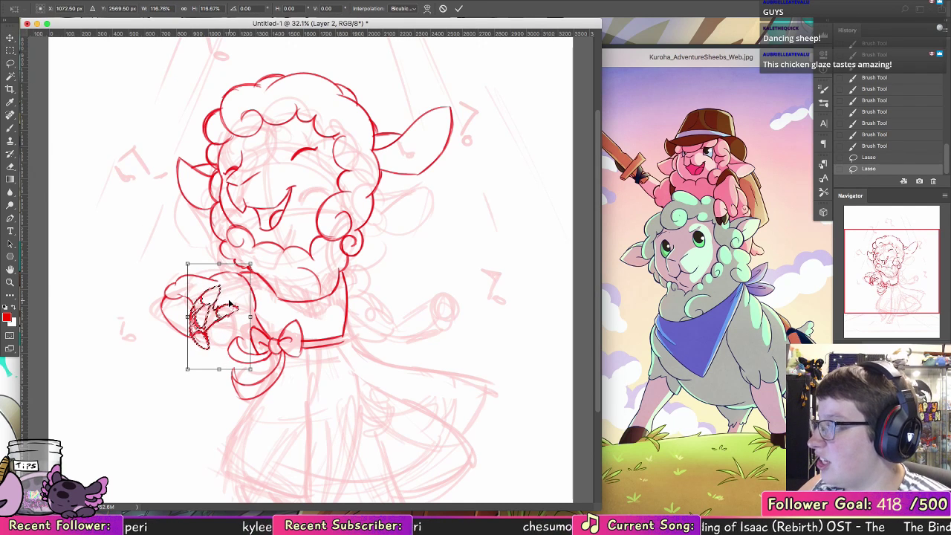
{"action": "left_click", "coordinate": [457, 9]}
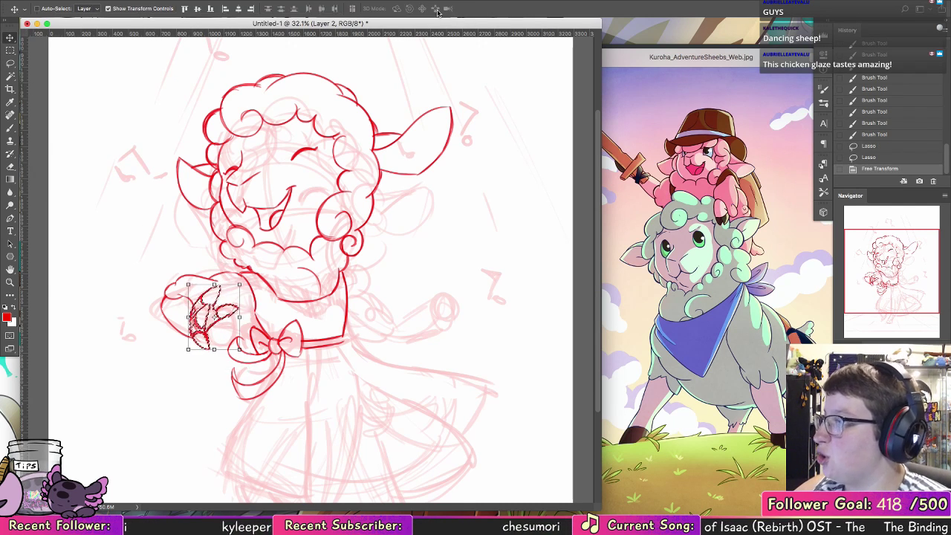
{"action": "key", "text": "b"}
{"action": "key", "text": "ctrl+d"}
{"action": "left_click_drag", "start_coordinate": [214, 324], "coordinate": [231, 318]}
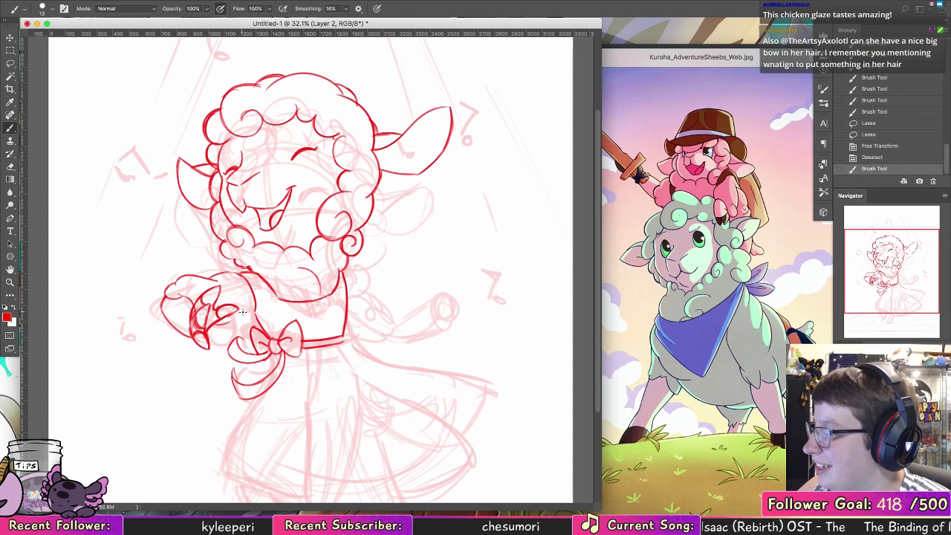
{"action": "key", "text": "ctrl+z"}
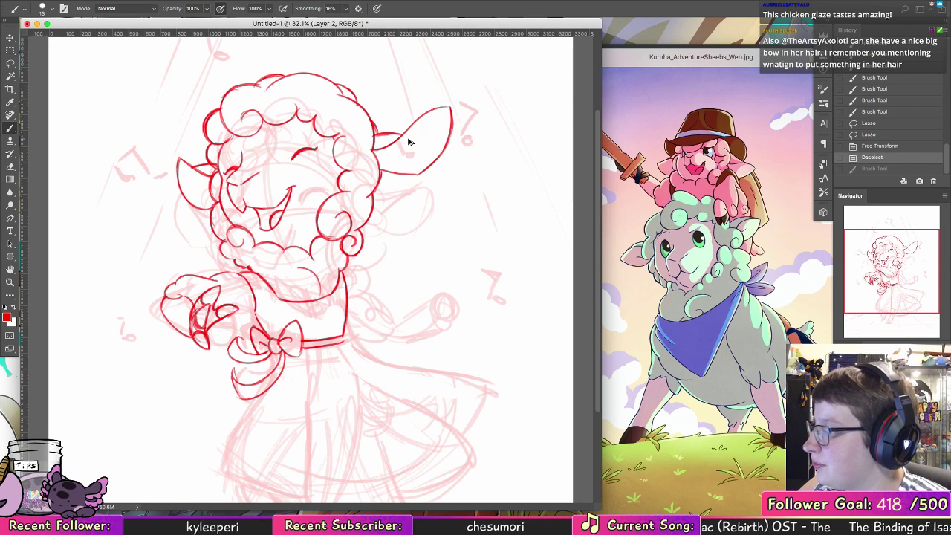
Step: Try shifting the whole end of the front arm closer to the bodice, then undo the move and deselect
{"action": "left_click", "coordinate": [11, 64]}
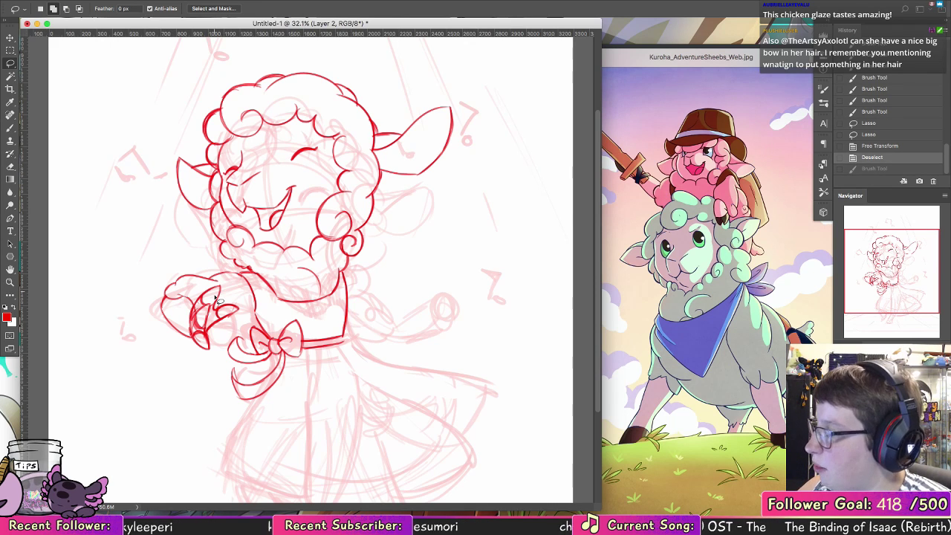
{"action": "mouse_move", "coordinate": [234, 289]}
{"action": "left_mouse_down"}
{"action": "mouse_move", "coordinate": [193, 367]}
{"action": "mouse_move", "coordinate": [247, 338]}
{"action": "mouse_move", "coordinate": [231, 360]}
{"action": "left_mouse_up"}
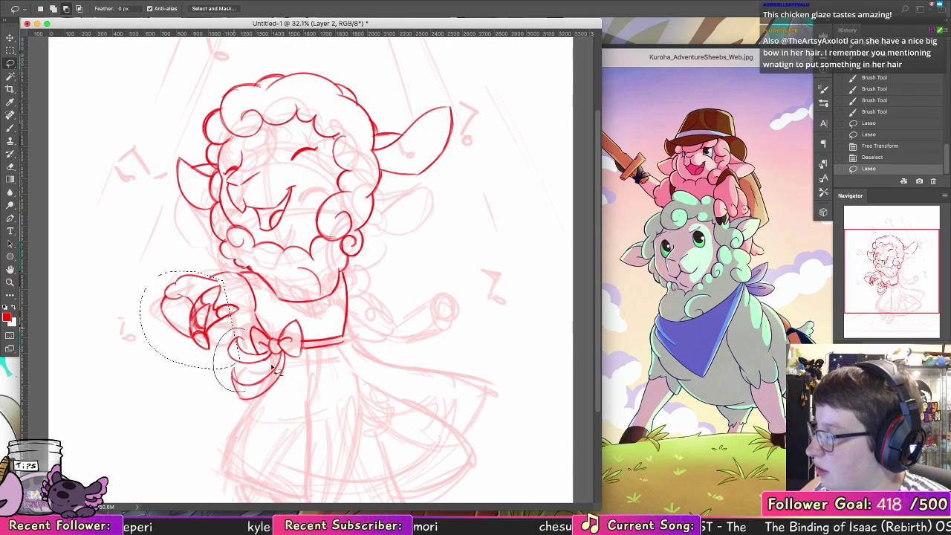
{"action": "key", "text": "v"}
{"action": "left_click_drag", "start_coordinate": [216, 300], "coordinate": [225, 295]}
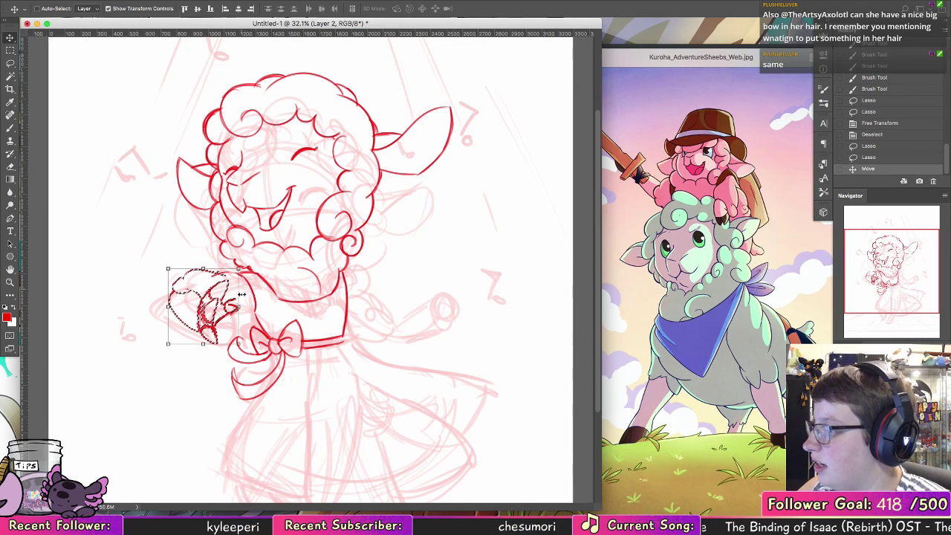
{"action": "key", "text": "super+z"}
{"action": "key", "text": "super+d"}
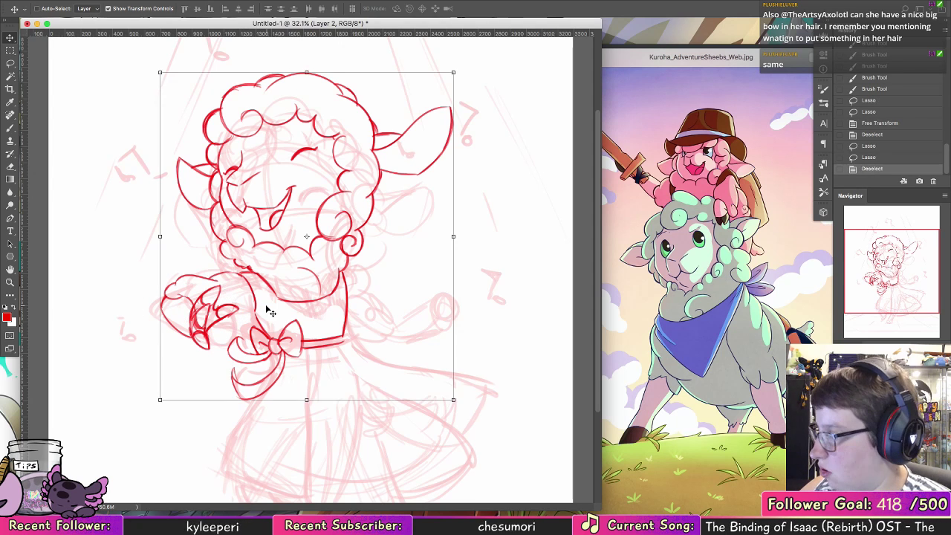
Step: Try construction strokes across the neckline, and undo them
{"action": "key", "text": "b"}
{"action": "mouse_move", "coordinate": [251, 272]}
{"action": "left_mouse_down"}
{"action": "mouse_move", "coordinate": [298, 297]}
{"action": "mouse_move", "coordinate": [340, 288]}
{"action": "left_mouse_up"}
{"action": "key", "text": "super+alt+z"}
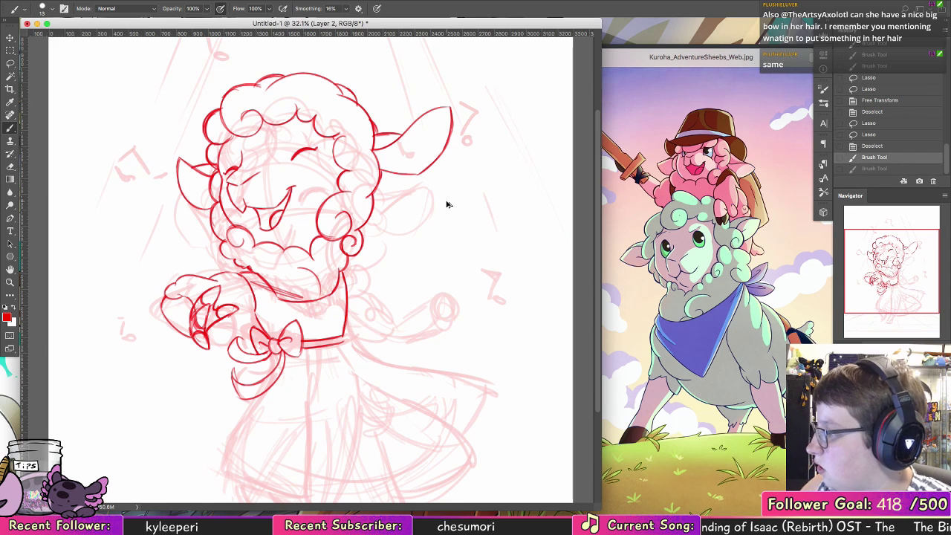
{"action": "key", "text": "super+alt+z"}
Step: Add a new layer and rough in construction lines for the chin, neck, neckline, bodice front and front shoulder
{"action": "key", "text": "super+shift+alt+n"}
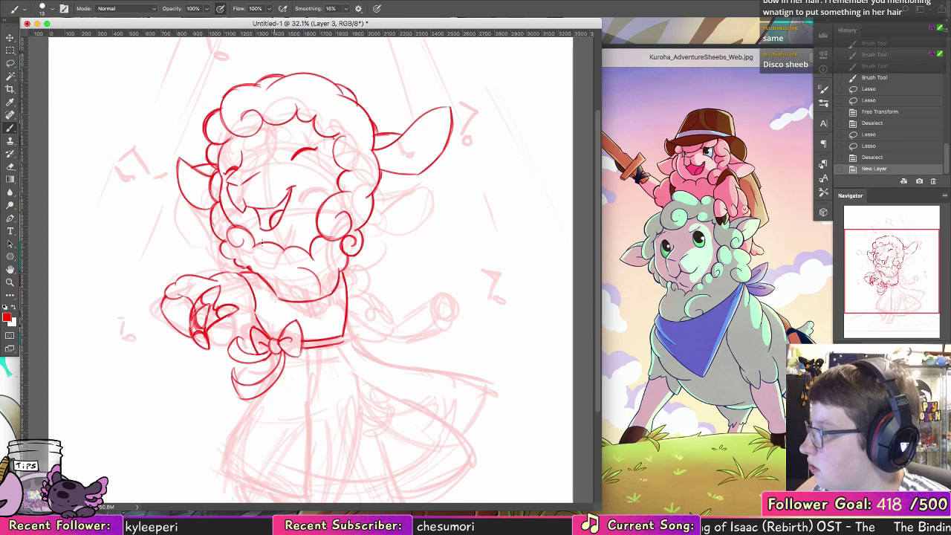
{"action": "mouse_move", "coordinate": [260, 246]}
{"action": "left_mouse_down"}
{"action": "mouse_move", "coordinate": [324, 230]}
{"action": "mouse_move", "coordinate": [267, 241]}
{"action": "mouse_move", "coordinate": [285, 272]}
{"action": "mouse_move", "coordinate": [314, 267]}
{"action": "mouse_move", "coordinate": [293, 277]}
{"action": "mouse_move", "coordinate": [275, 252]}
{"action": "mouse_move", "coordinate": [257, 272]}
{"action": "mouse_move", "coordinate": [283, 272]}
{"action": "left_mouse_up"}
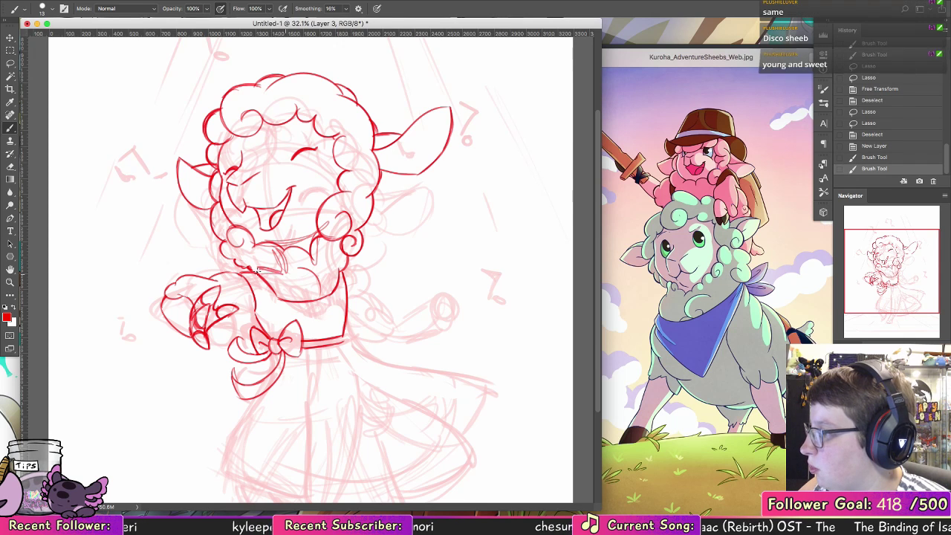
{"action": "mouse_move", "coordinate": [314, 242]}
{"action": "left_mouse_down"}
{"action": "mouse_move", "coordinate": [325, 267]}
{"action": "mouse_move", "coordinate": [352, 269]}
{"action": "left_mouse_up"}
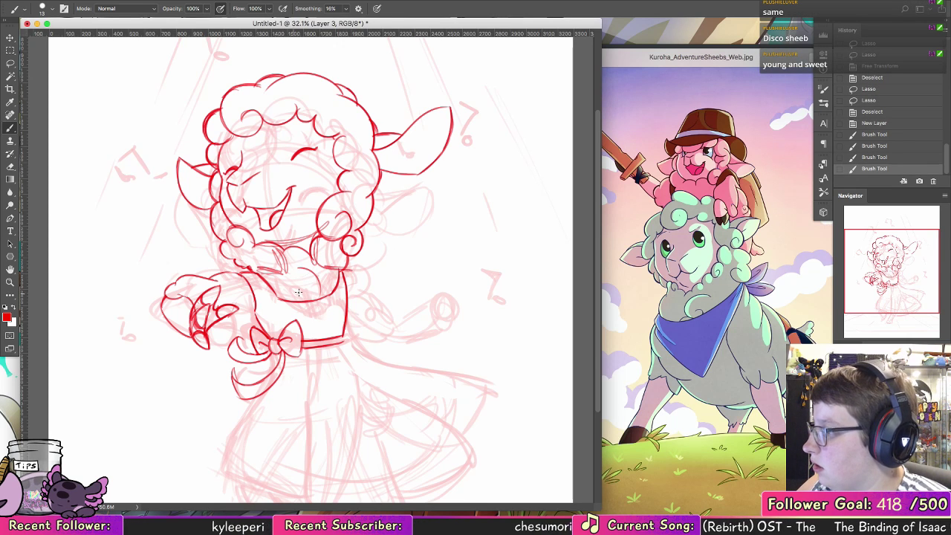
{"action": "mouse_move", "coordinate": [260, 276]}
{"action": "left_mouse_down"}
{"action": "mouse_move", "coordinate": [312, 289]}
{"action": "mouse_move", "coordinate": [338, 277]}
{"action": "mouse_move", "coordinate": [332, 294]}
{"action": "mouse_move", "coordinate": [344, 338]}
{"action": "mouse_move", "coordinate": [309, 347]}
{"action": "left_mouse_up"}
{"action": "key", "text": "super+z"}
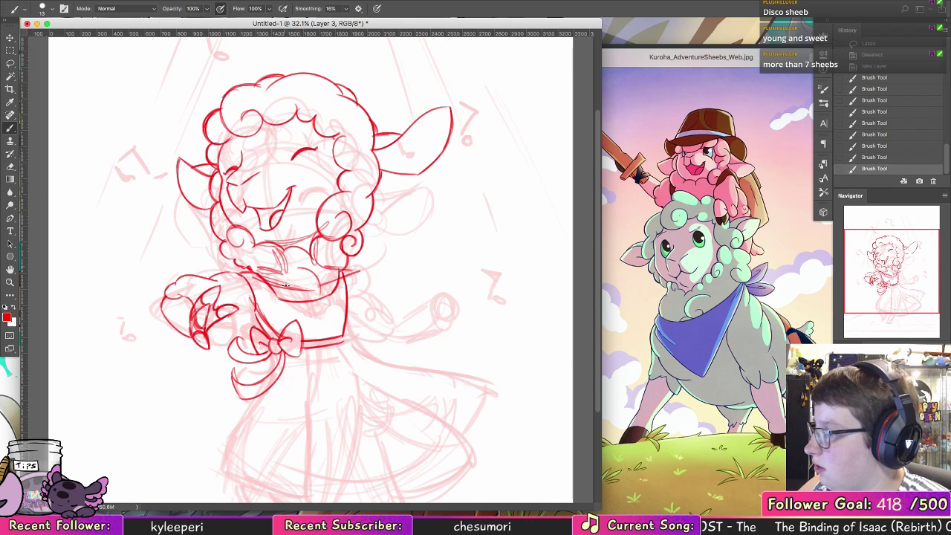
{"action": "left_click_drag", "start_coordinate": [212, 279], "coordinate": [238, 273]}
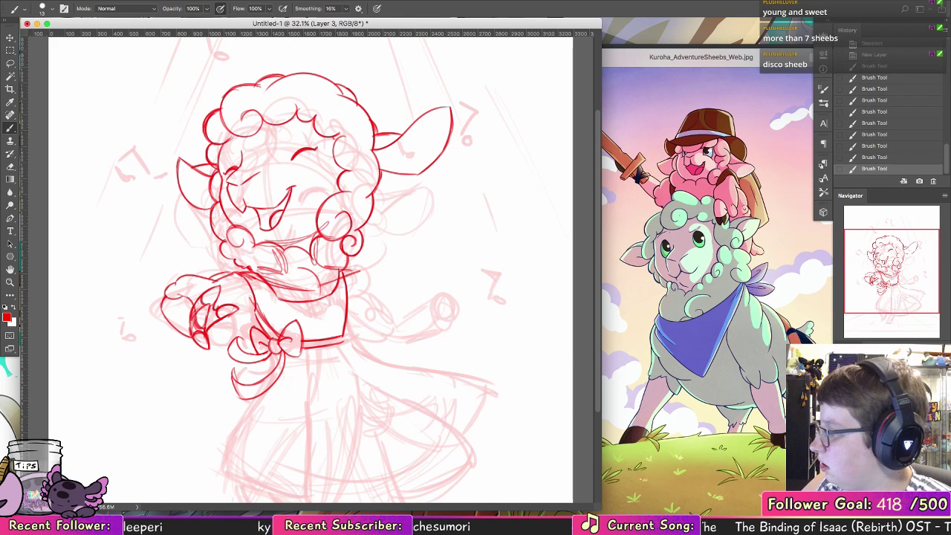
Step: Shift the hue of the new layer's construction lines from red to blue with Hue/Saturation
{"action": "left_click", "coordinate": [136, 1]}
{"action": "mouse_move", "coordinate": [159, 22]}
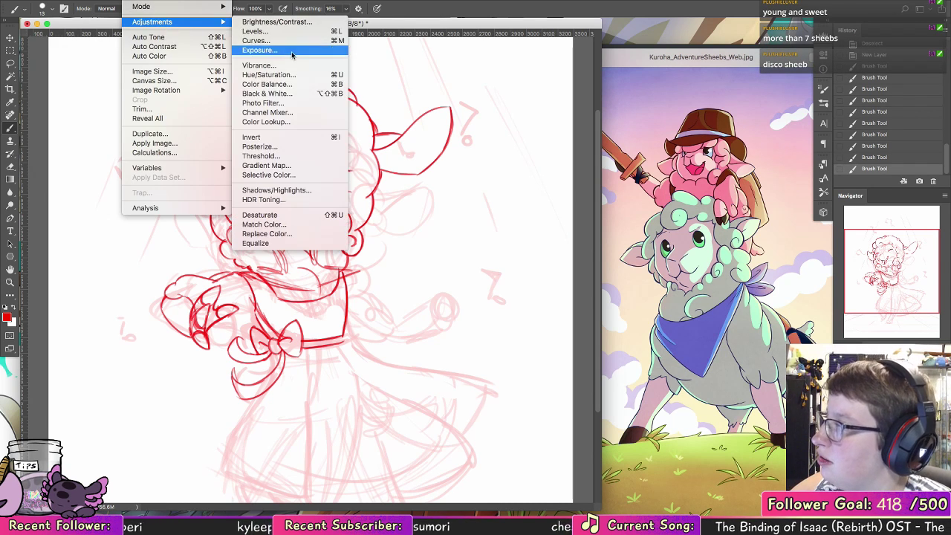
{"action": "left_click", "coordinate": [286, 75]}
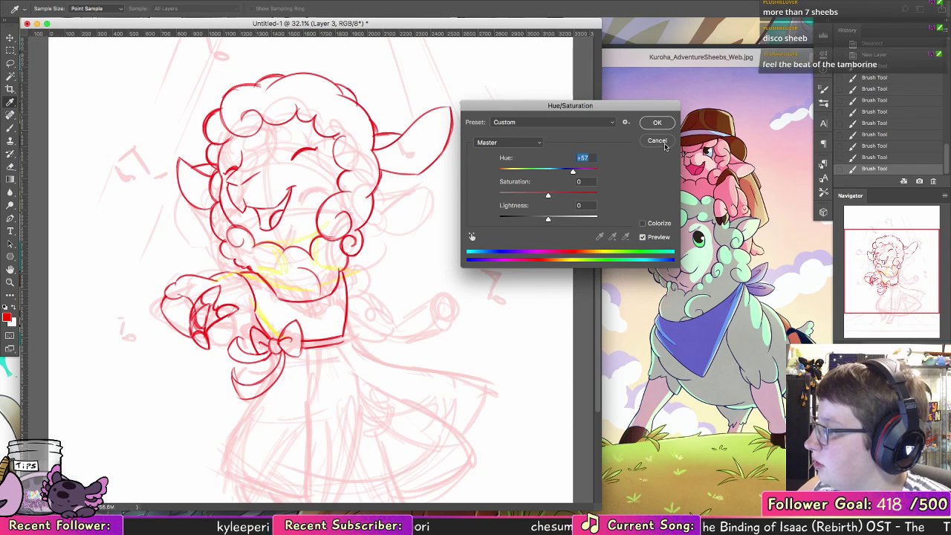
{"action": "left_click_drag", "start_coordinate": [572, 171], "coordinate": [512, 172]}
{"action": "left_click", "coordinate": [657, 122]}
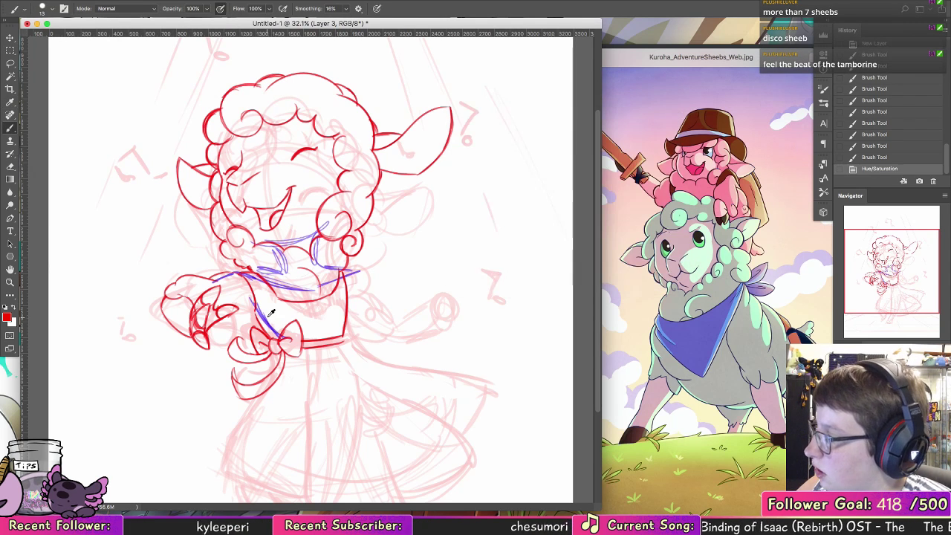
Step: Sample the blue and sketch round construction forms over the front arm and hand
{"action": "left_click", "coordinate": [269, 321]}
{"action": "key", "text": "b"}
{"action": "mouse_move", "coordinate": [222, 286]}
{"action": "left_mouse_down"}
{"action": "mouse_move", "coordinate": [254, 303]}
{"action": "mouse_move", "coordinate": [202, 304]}
{"action": "mouse_move", "coordinate": [186, 285]}
{"action": "mouse_move", "coordinate": [191, 323]}
{"action": "mouse_move", "coordinate": [230, 295]}
{"action": "left_mouse_up"}
{"action": "key", "text": "l"}
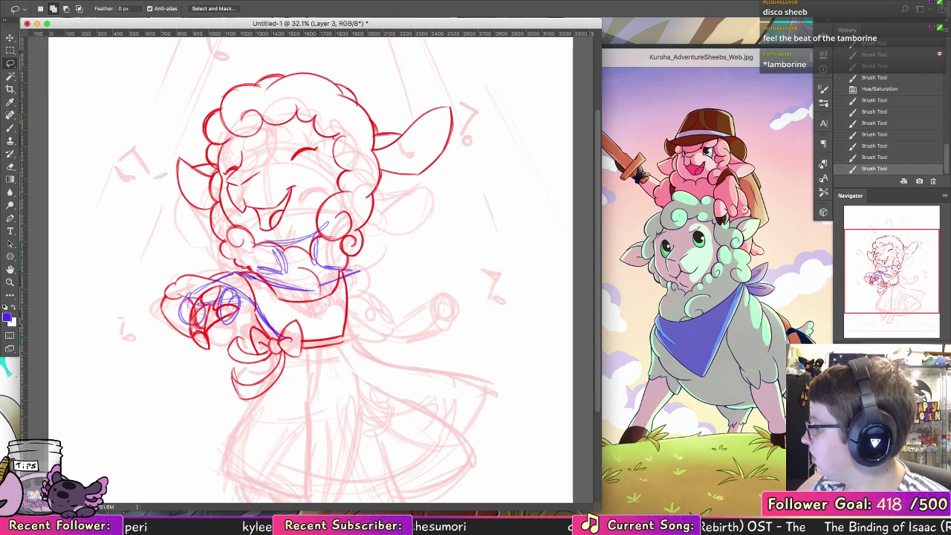
Step: On the red line layer, lasso the front arm and hand and move them slightly inward toward the body
{"action": "key", "text": "alt+bracketleft"}
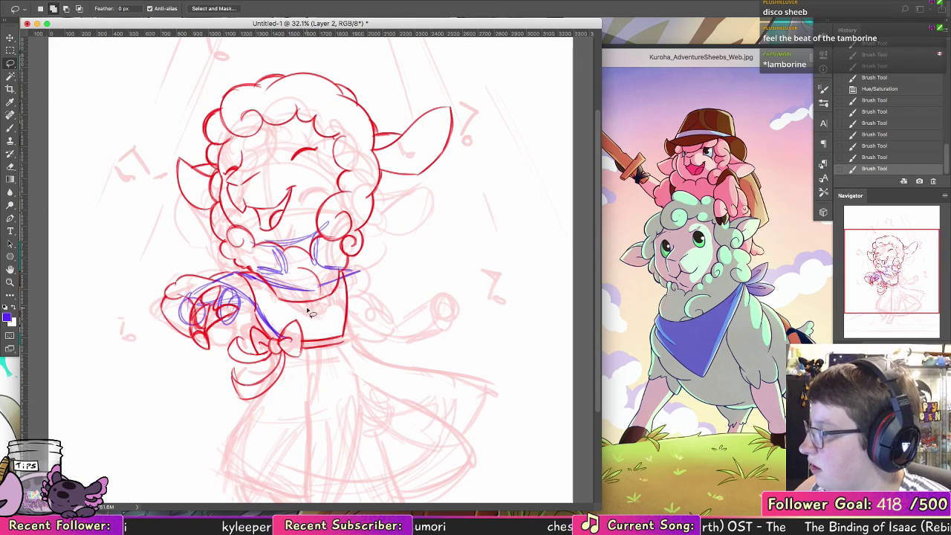
{"action": "mouse_move", "coordinate": [156, 325]}
{"action": "left_mouse_down"}
{"action": "mouse_move", "coordinate": [229, 345]}
{"action": "mouse_move", "coordinate": [312, 277]}
{"action": "left_mouse_up"}
{"action": "left_click_drag", "start_coordinate": [180, 266], "coordinate": [156, 306]}
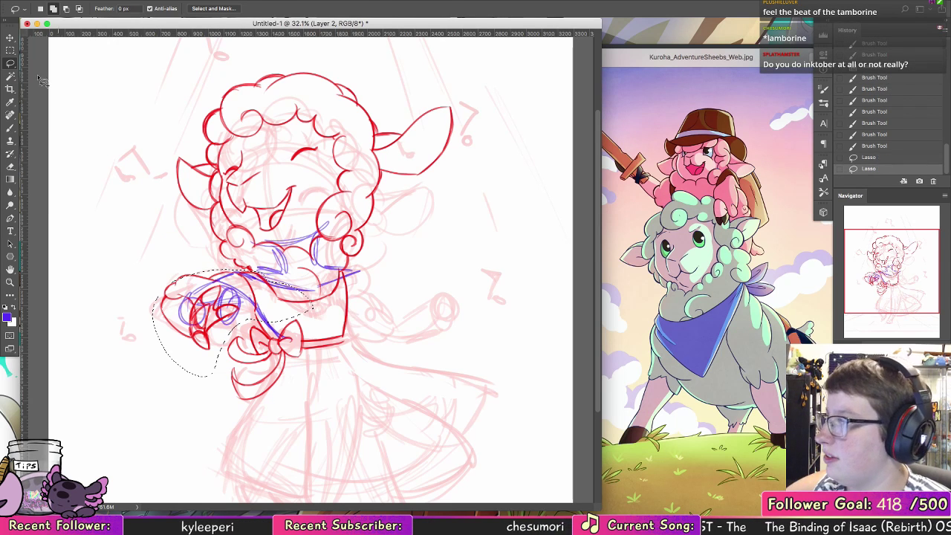
{"action": "left_click", "coordinate": [9, 37]}
{"action": "left_click_drag", "start_coordinate": [265, 292], "coordinate": [274, 293]}
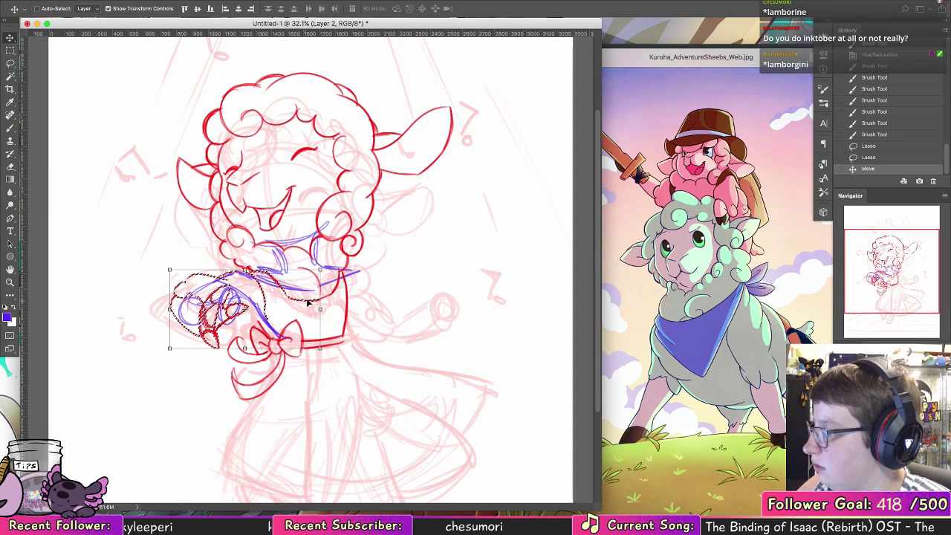
{"action": "key", "text": "ctrl+d"}
Step: Lasso only the front forearm and hand, and nudge them further toward the bodice
{"action": "key", "text": "l"}
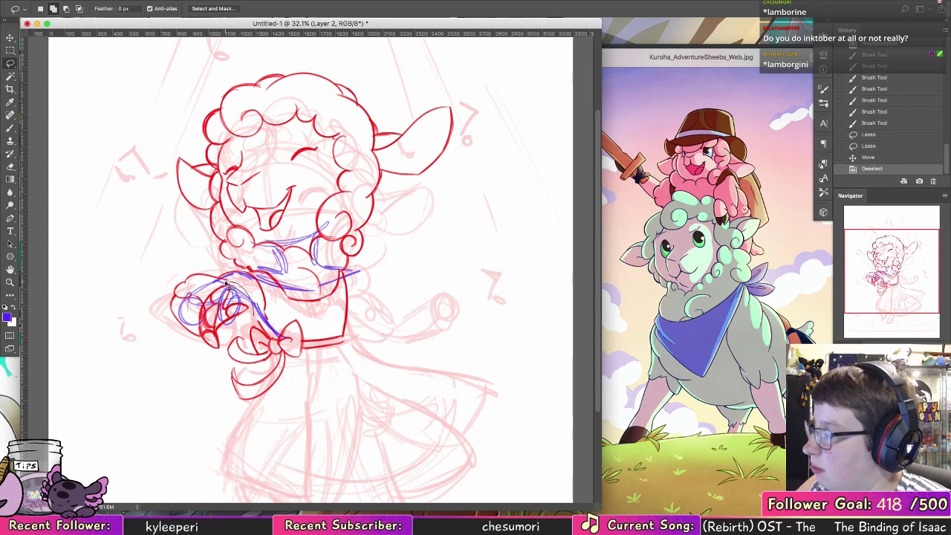
{"action": "mouse_move", "coordinate": [158, 301]}
{"action": "left_mouse_down"}
{"action": "mouse_move", "coordinate": [241, 355]}
{"action": "mouse_move", "coordinate": [259, 349]}
{"action": "mouse_move", "coordinate": [242, 311]}
{"action": "left_mouse_up"}
{"action": "key", "text": "v"}
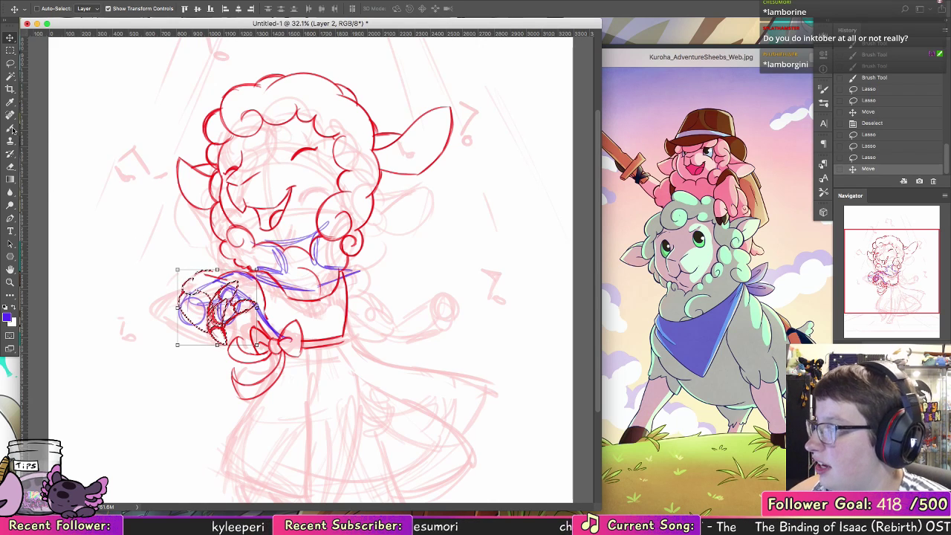
{"action": "key", "text": "super+d"}
Step: Sample the red line colour and touch up the moved arm's outline, erasing stray bits and undoing the last bodice stroke
{"action": "key", "text": "b"}
{"action": "left_click", "coordinate": [299, 152], "text": "alt"}
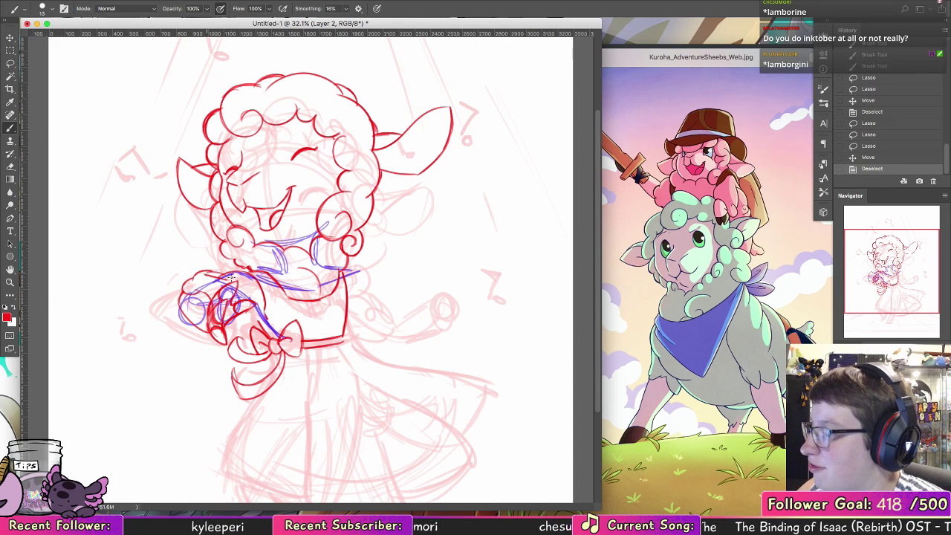
{"action": "mouse_move", "coordinate": [211, 274]}
{"action": "left_mouse_down"}
{"action": "mouse_move", "coordinate": [230, 277]}
{"action": "mouse_move", "coordinate": [213, 281]}
{"action": "left_mouse_up"}
{"action": "key", "text": "e"}
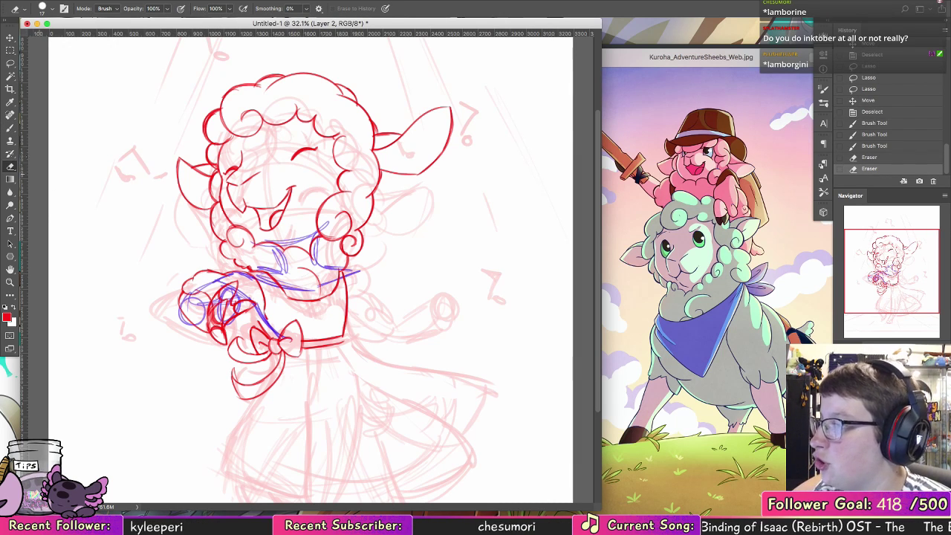
{"action": "key", "text": "b"}
{"action": "left_click_drag", "start_coordinate": [258, 312], "coordinate": [271, 330]}
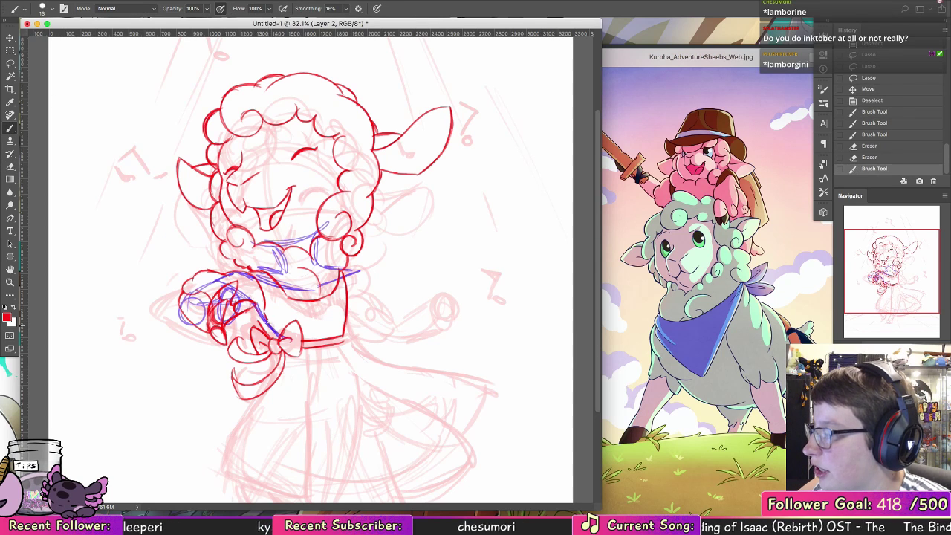
{"action": "key", "text": "super+z"}
Step: Hide the blue construction lines and erase the old outline along the top of the front arm
{"action": "left_click", "coordinate": [841, 416]}
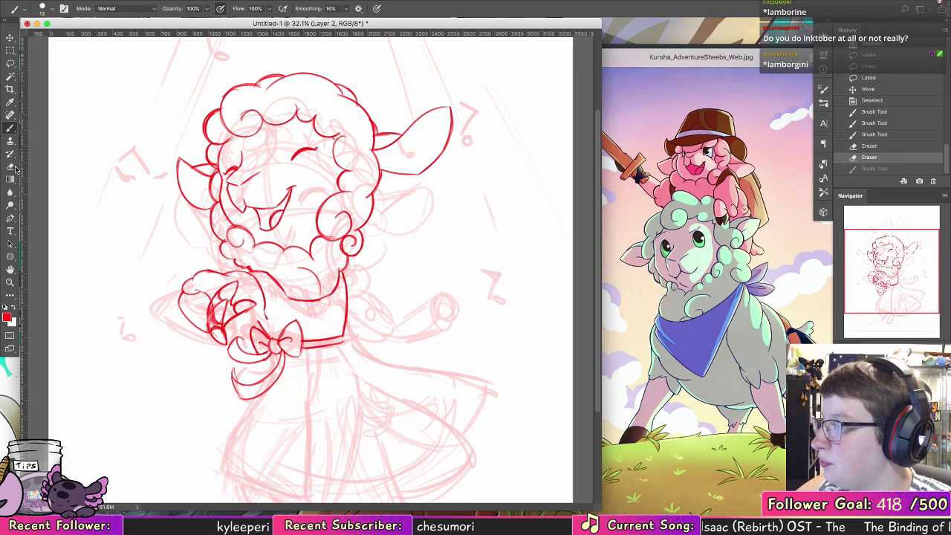
{"action": "key", "text": "e"}
{"action": "mouse_move", "coordinate": [219, 272]}
{"action": "left_mouse_down"}
{"action": "mouse_move", "coordinate": [199, 274]}
{"action": "mouse_move", "coordinate": [179, 292]}
{"action": "mouse_move", "coordinate": [209, 294]}
{"action": "left_mouse_up"}
Step: Extend the bodice's front edge toward the bow and redraw the front arm's top outline from shoulder to elbow
{"action": "left_click", "coordinate": [11, 129]}
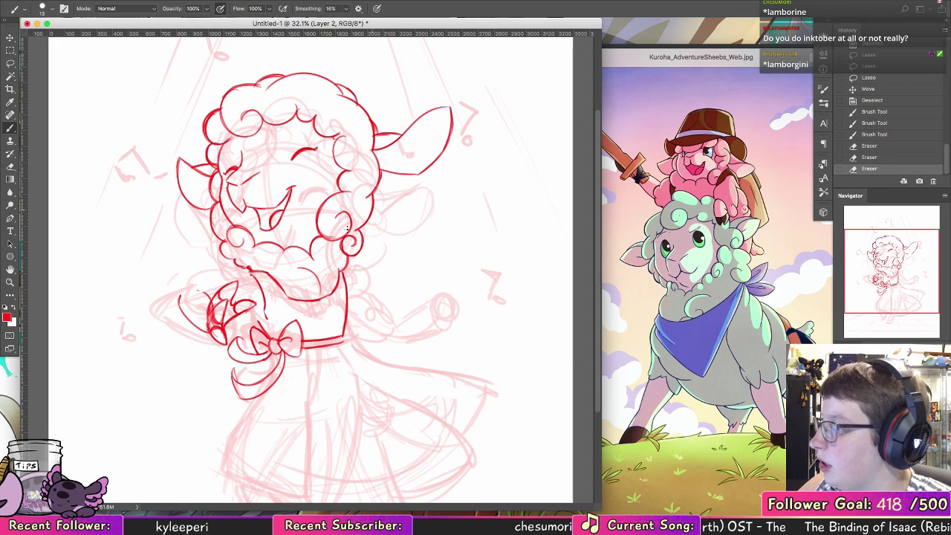
{"action": "mouse_move", "coordinate": [264, 314]}
{"action": "left_mouse_down"}
{"action": "mouse_move", "coordinate": [269, 334]}
{"action": "mouse_move", "coordinate": [265, 324]}
{"action": "left_mouse_up"}
{"action": "key", "text": "e"}
{"action": "key", "text": "b"}
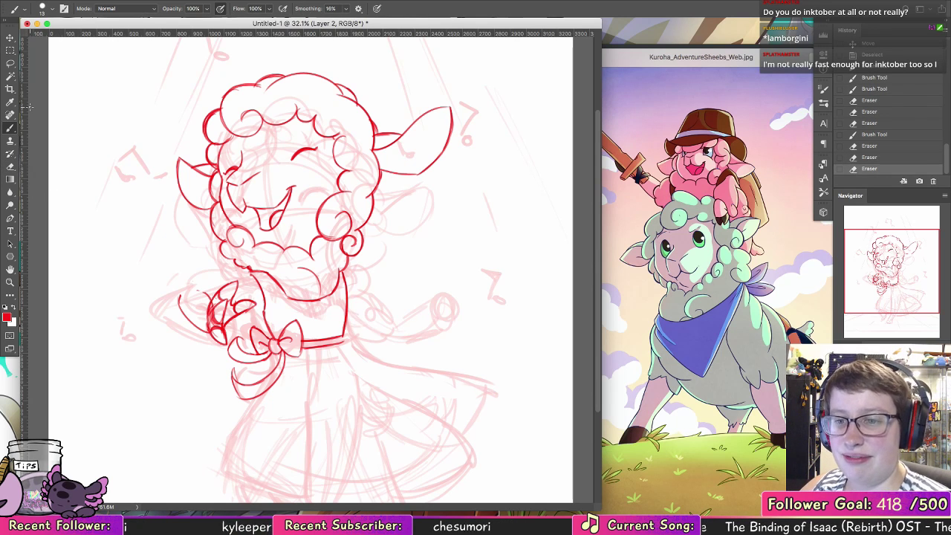
{"action": "left_click_drag", "start_coordinate": [263, 312], "coordinate": [271, 328]}
{"action": "key", "text": "super+z"}
{"action": "left_click_drag", "start_coordinate": [255, 279], "coordinate": [226, 272]}
{"action": "left_click_drag", "start_coordinate": [231, 272], "coordinate": [191, 284]}
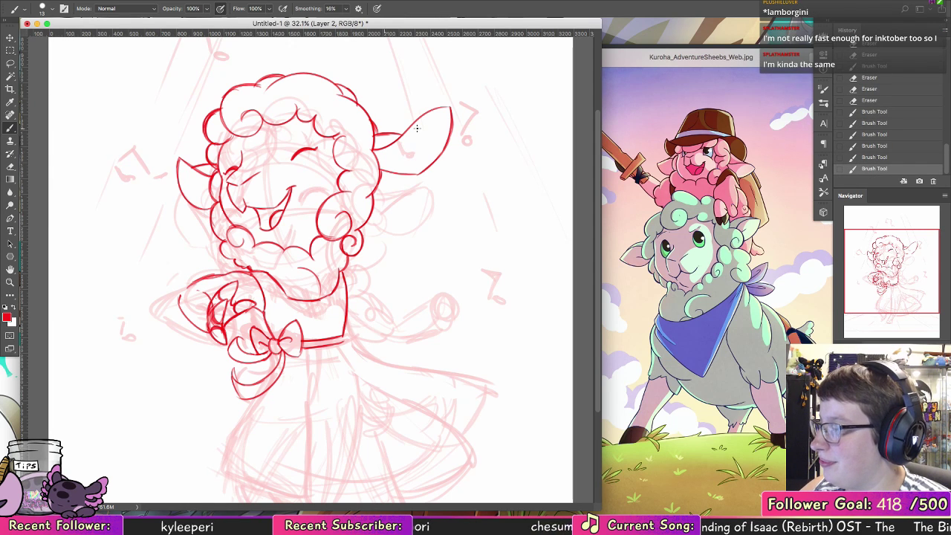
Step: Lasso the front hand, rotate it about 25 degrees with Free Transform, and delete it
{"action": "left_click", "coordinate": [10, 63]}
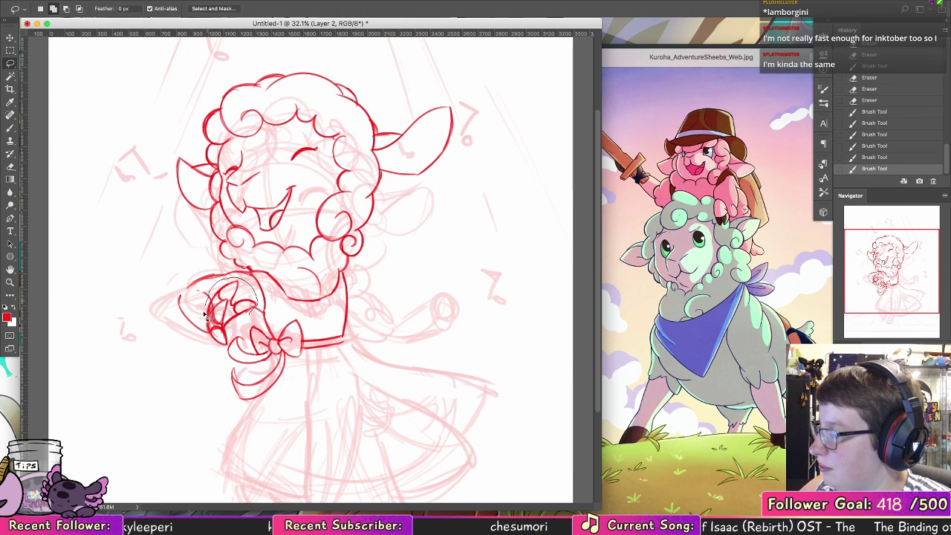
{"action": "mouse_move", "coordinate": [224, 354]}
{"action": "left_mouse_down"}
{"action": "mouse_move", "coordinate": [252, 313]}
{"action": "mouse_move", "coordinate": [236, 316]}
{"action": "left_mouse_up"}
{"action": "left_click", "coordinate": [9, 38]}
{"action": "mouse_move", "coordinate": [271, 286]}
{"action": "left_mouse_down"}
{"action": "mouse_move", "coordinate": [267, 303]}
{"action": "mouse_move", "coordinate": [256, 303]}
{"action": "left_mouse_up"}
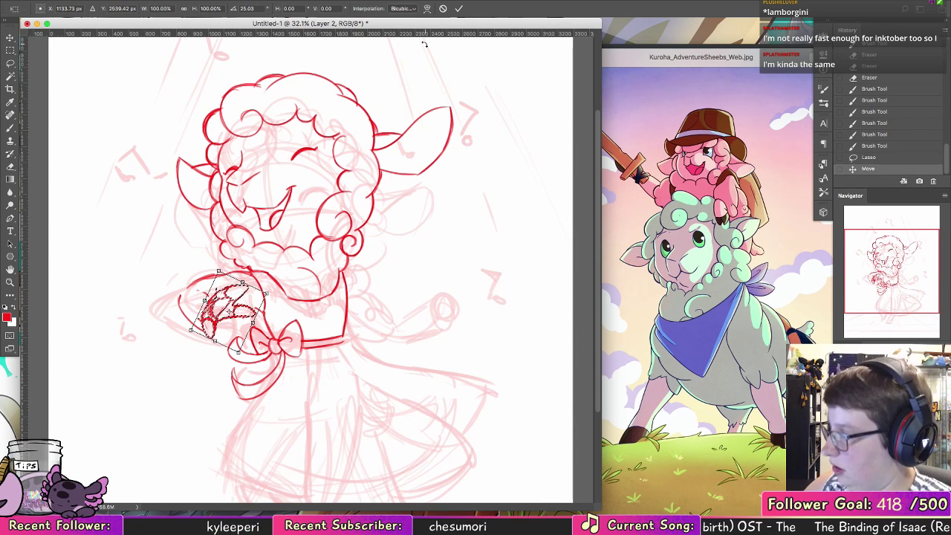
{"action": "left_click", "coordinate": [459, 8]}
{"action": "key", "text": "Delete"}
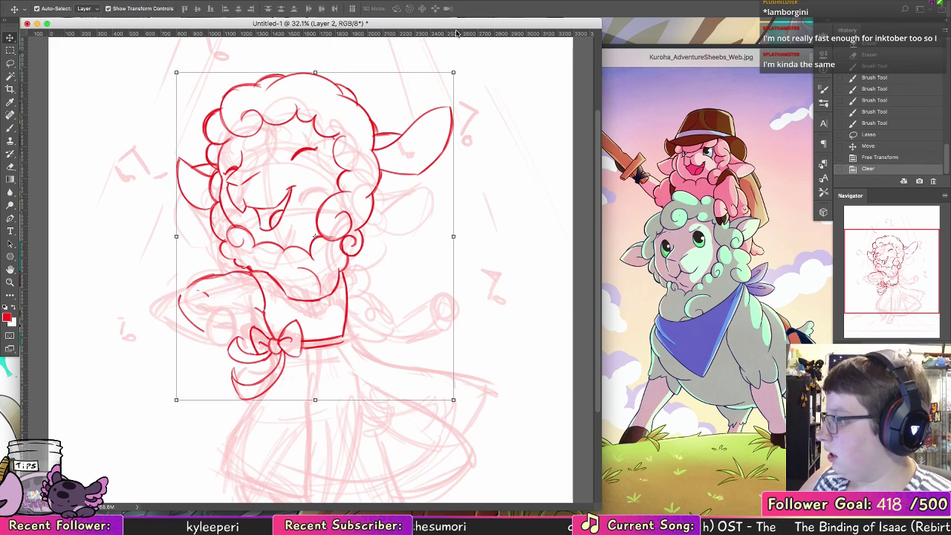
Step: Erase the leftover elbow curve and stray marks below the front arm's top line
{"action": "key", "text": "e"}
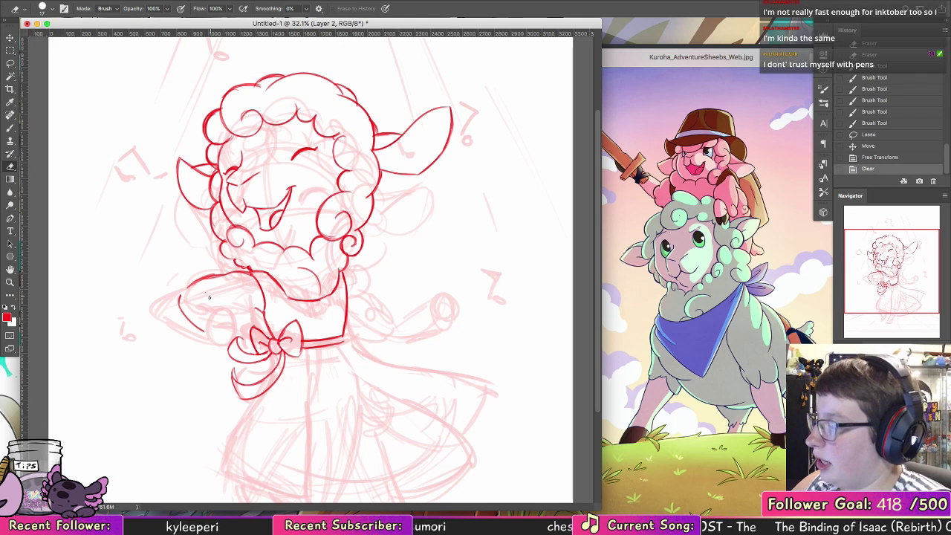
{"action": "left_click_drag", "start_coordinate": [206, 332], "coordinate": [196, 326]}
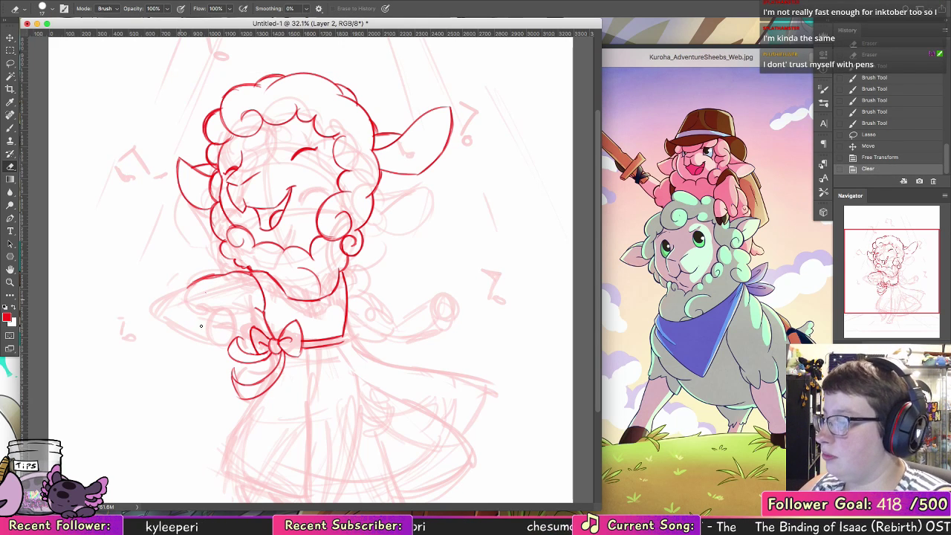
{"action": "key", "text": "b"}
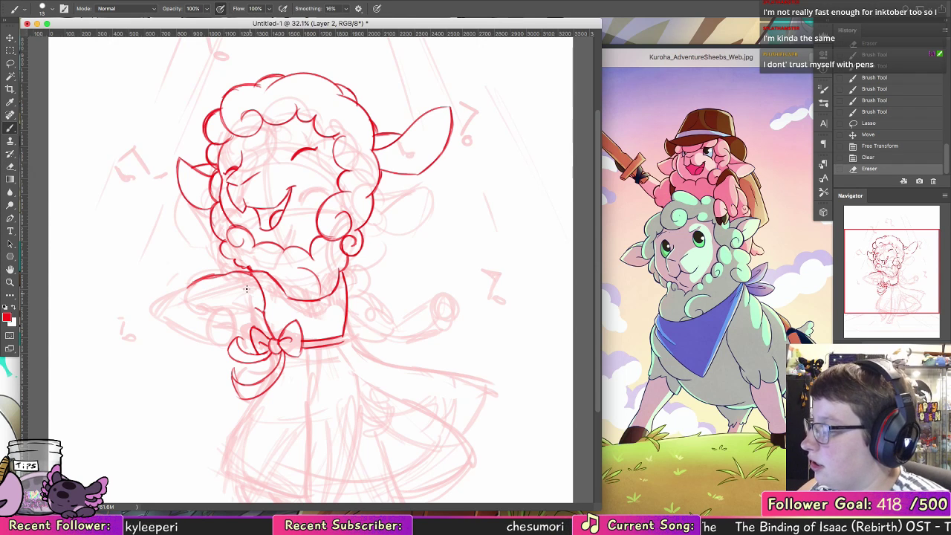
{"action": "left_click_drag", "start_coordinate": [189, 288], "coordinate": [205, 332]}
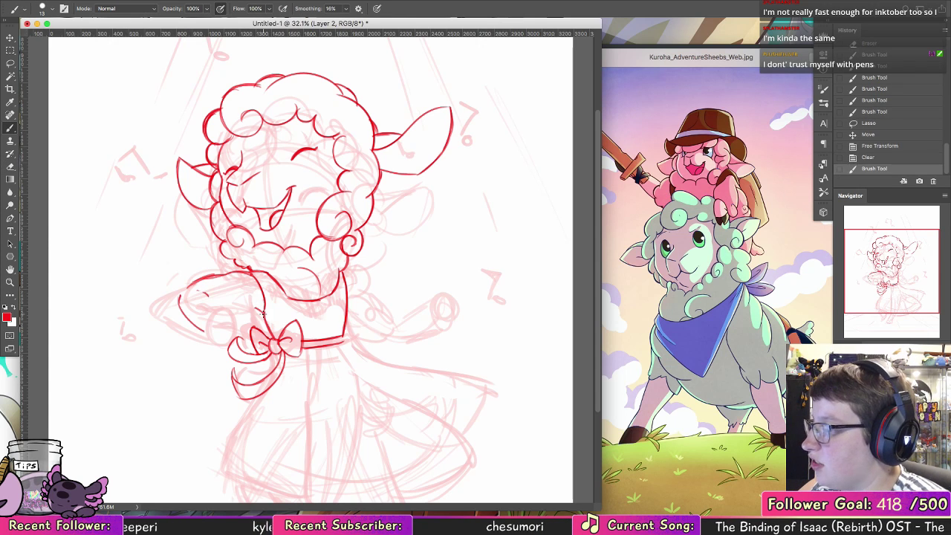
{"action": "key", "text": "e"}
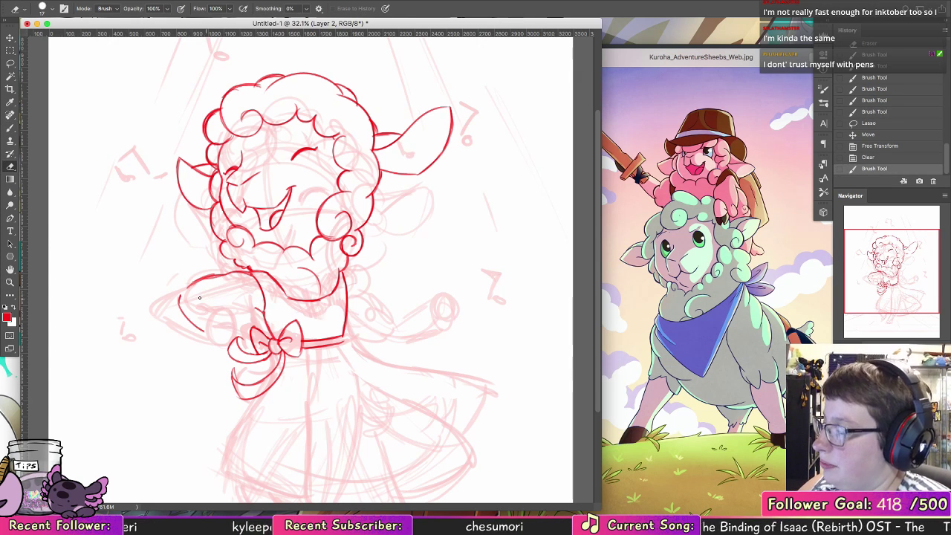
{"action": "left_click_drag", "start_coordinate": [186, 310], "coordinate": [178, 305]}
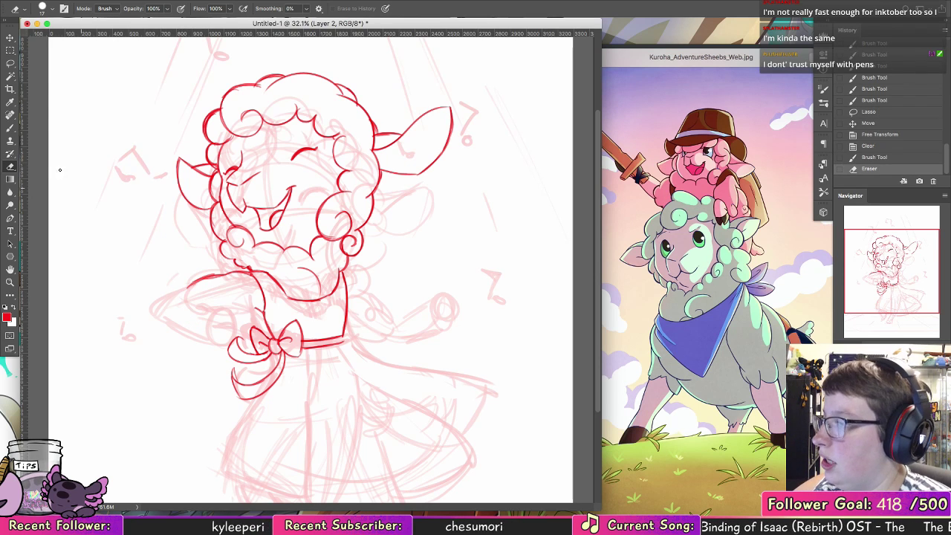
Step: Rough in the underside of the front arm beneath its top line, undoing the excess strokes around the elbow
{"action": "key", "text": "b"}
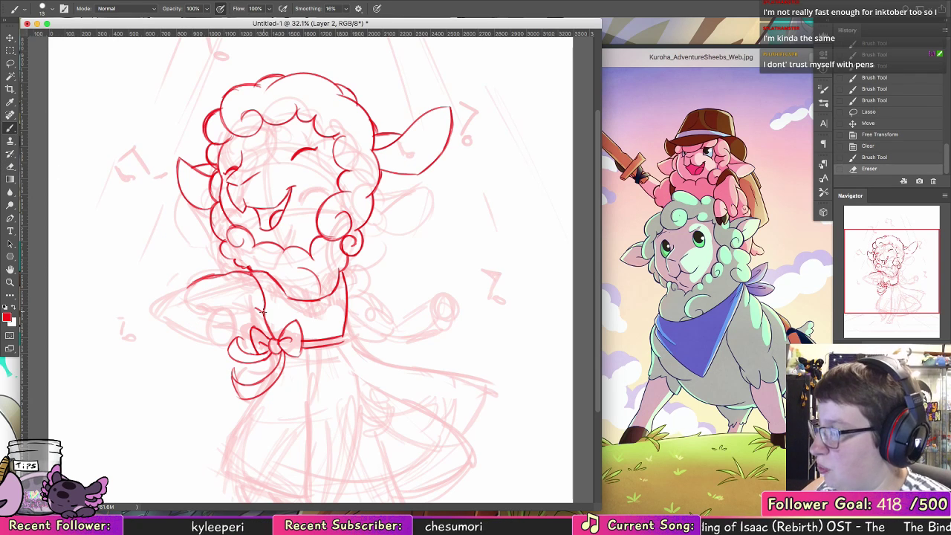
{"action": "left_click_drag", "start_coordinate": [237, 273], "coordinate": [253, 274]}
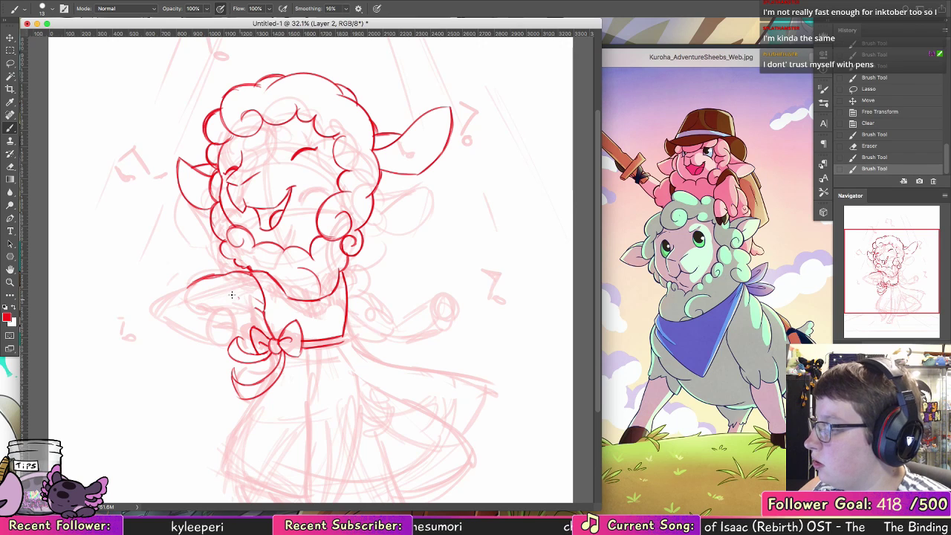
{"action": "mouse_move", "coordinate": [205, 298]}
{"action": "left_mouse_down"}
{"action": "mouse_move", "coordinate": [238, 300]}
{"action": "mouse_move", "coordinate": [203, 300]}
{"action": "mouse_move", "coordinate": [196, 288]}
{"action": "mouse_move", "coordinate": [179, 298]}
{"action": "mouse_move", "coordinate": [209, 281]}
{"action": "mouse_move", "coordinate": [201, 285]}
{"action": "left_mouse_up"}
{"action": "left_click_drag", "start_coordinate": [179, 318], "coordinate": [205, 296]}
{"action": "key", "text": "super+z"}
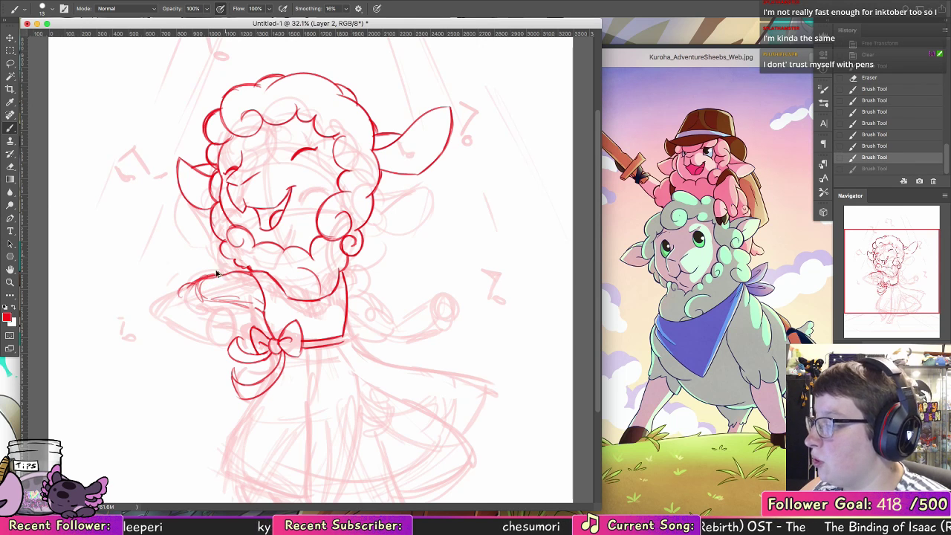
{"action": "key", "text": "super+z"}
{"action": "key", "text": "super+z"}
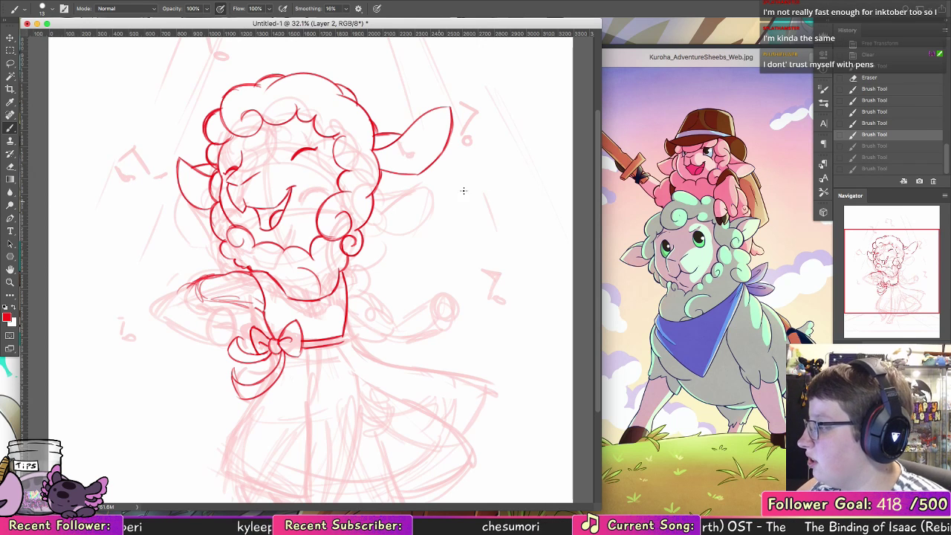
Step: Sketch the other arm angling down from the shoulder strap to a bent elbow, with the forearm raised
{"action": "left_click_drag", "start_coordinate": [348, 268], "coordinate": [361, 276]}
{"action": "mouse_move", "coordinate": [340, 272]}
{"action": "left_mouse_down"}
{"action": "mouse_move", "coordinate": [337, 302]}
{"action": "mouse_move", "coordinate": [368, 306]}
{"action": "left_mouse_up"}
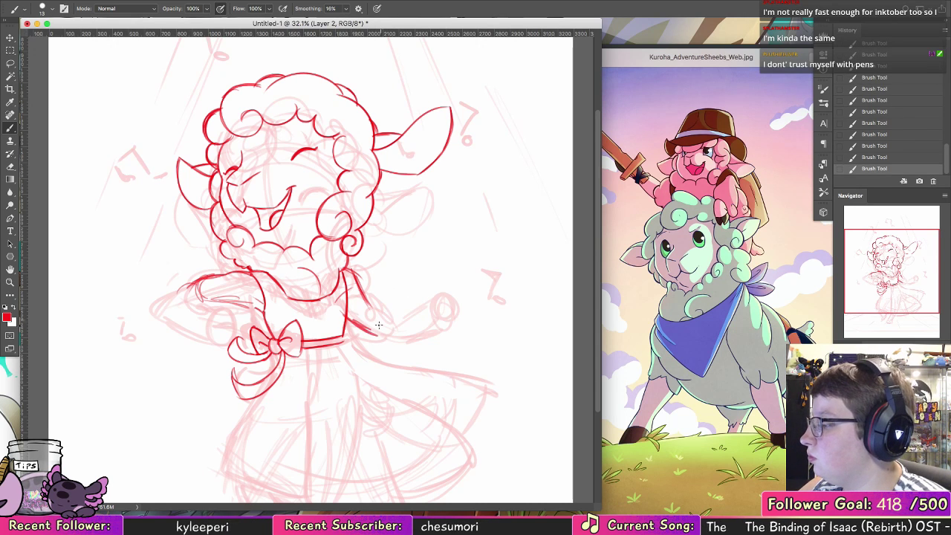
{"action": "left_click_drag", "start_coordinate": [385, 302], "coordinate": [378, 334]}
{"action": "mouse_move", "coordinate": [405, 285]}
{"action": "left_mouse_down"}
{"action": "mouse_move", "coordinate": [405, 311]}
{"action": "mouse_move", "coordinate": [413, 288]}
{"action": "mouse_move", "coordinate": [397, 324]}
{"action": "mouse_move", "coordinate": [413, 300]}
{"action": "mouse_move", "coordinate": [376, 336]}
{"action": "left_mouse_up"}
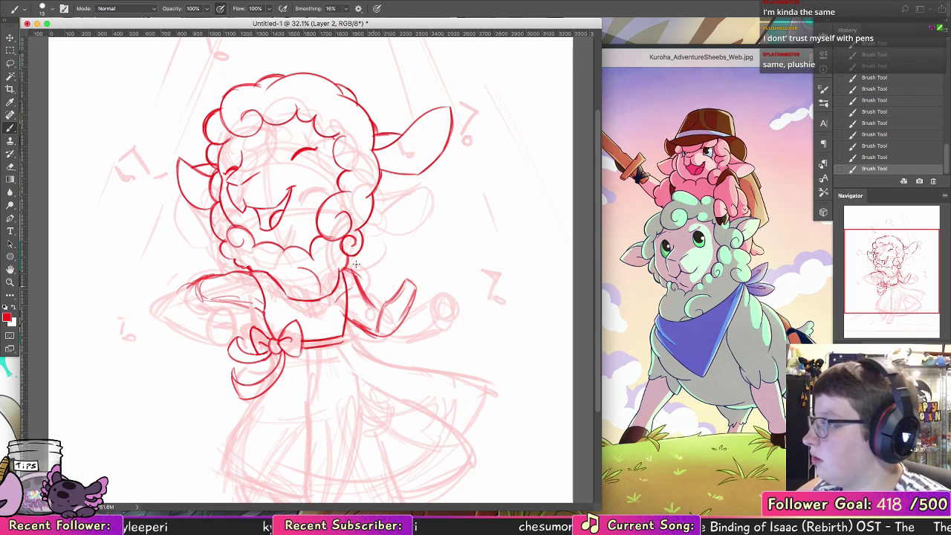
Step: Lasso the sheep's head, scale it to about 93%, and lower it onto the neck
{"action": "key", "text": "l"}
{"action": "mouse_move", "coordinate": [213, 269]}
{"action": "left_mouse_down"}
{"action": "mouse_move", "coordinate": [491, 117]}
{"action": "mouse_move", "coordinate": [411, 247]}
{"action": "mouse_move", "coordinate": [356, 264]}
{"action": "mouse_move", "coordinate": [313, 269]}
{"action": "left_mouse_up"}
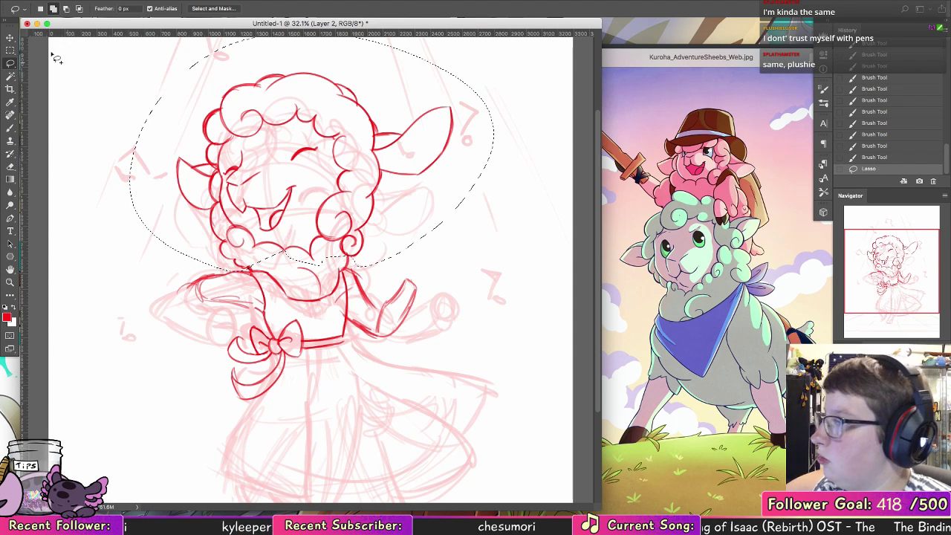
{"action": "left_click", "coordinate": [10, 37]}
{"action": "left_click_drag", "start_coordinate": [494, 271], "coordinate": [469, 255]}
{"action": "left_click_drag", "start_coordinate": [372, 198], "coordinate": [387, 218]}
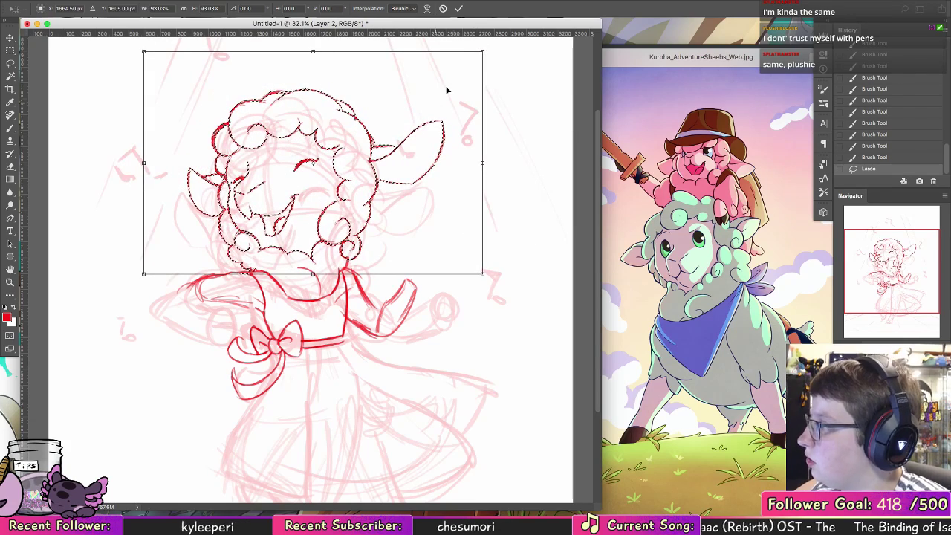
{"action": "key", "text": "Return"}
{"action": "key", "text": "ctrl+d"}
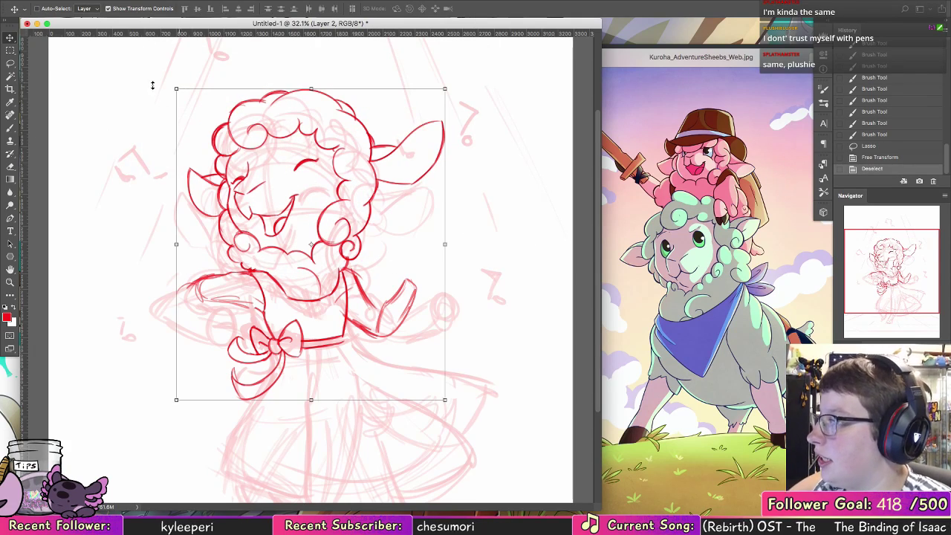
Step: Restore the head selection, scale it by about a further 93.9%, and set it back above the neckline
{"action": "key", "text": "ctrl+z"}
{"action": "left_click_drag", "start_coordinate": [355, 230], "coordinate": [370, 326]}
{"action": "key", "text": "ctrl+t"}
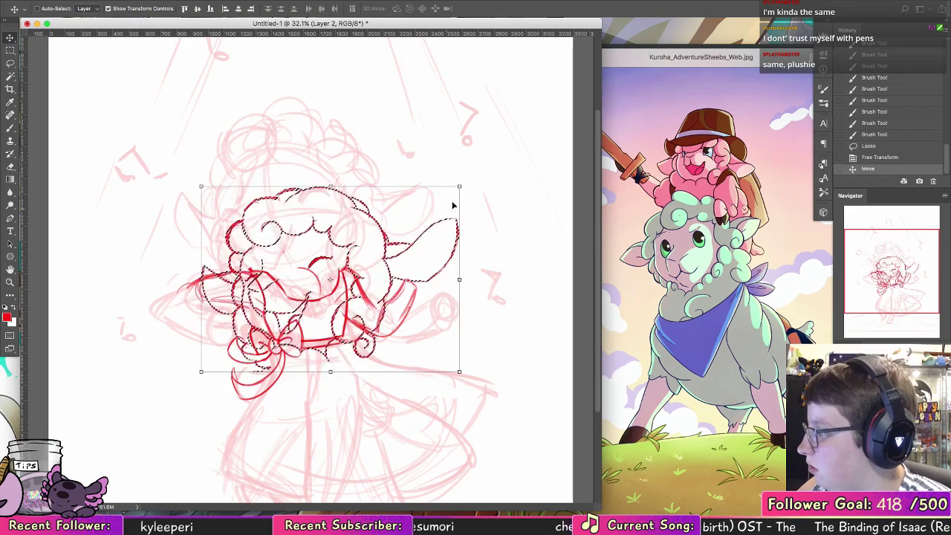
{"action": "left_click_drag", "start_coordinate": [457, 188], "coordinate": [445, 197]}
{"action": "left_click_drag", "start_coordinate": [371, 280], "coordinate": [361, 181]}
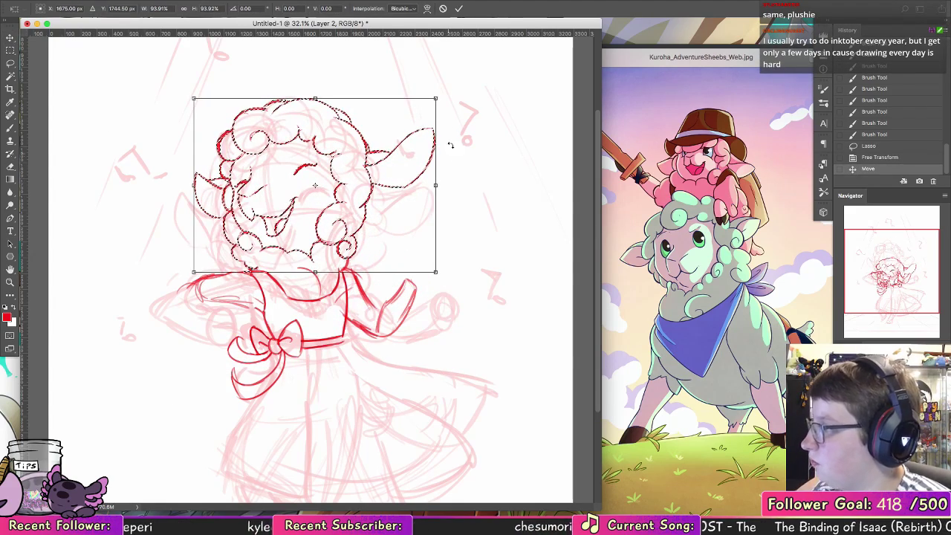
{"action": "key", "text": "Return"}
{"action": "key", "text": "ctrl+d"}
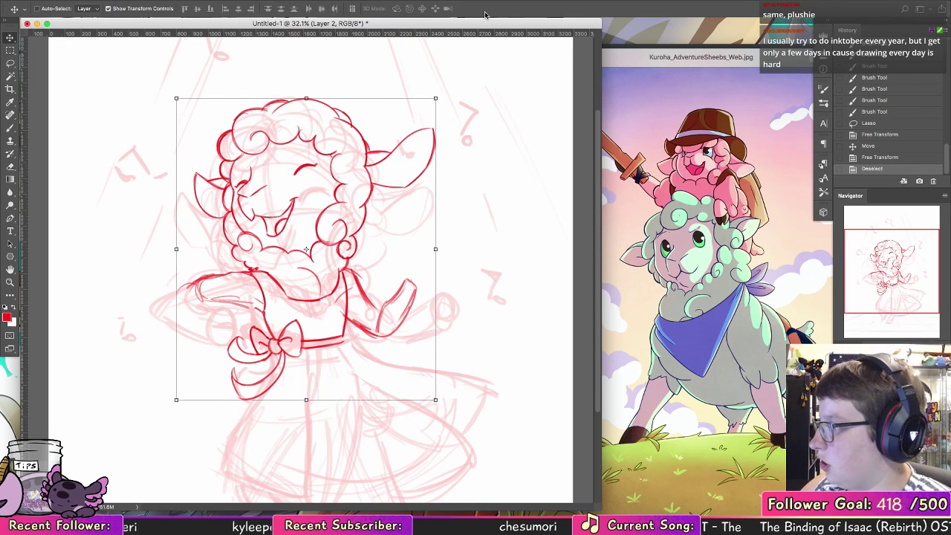
Step: Sketch a closed fist with curled fingers at the end of the raised forearm, undoing the first attempts
{"action": "left_click", "coordinate": [10, 130]}
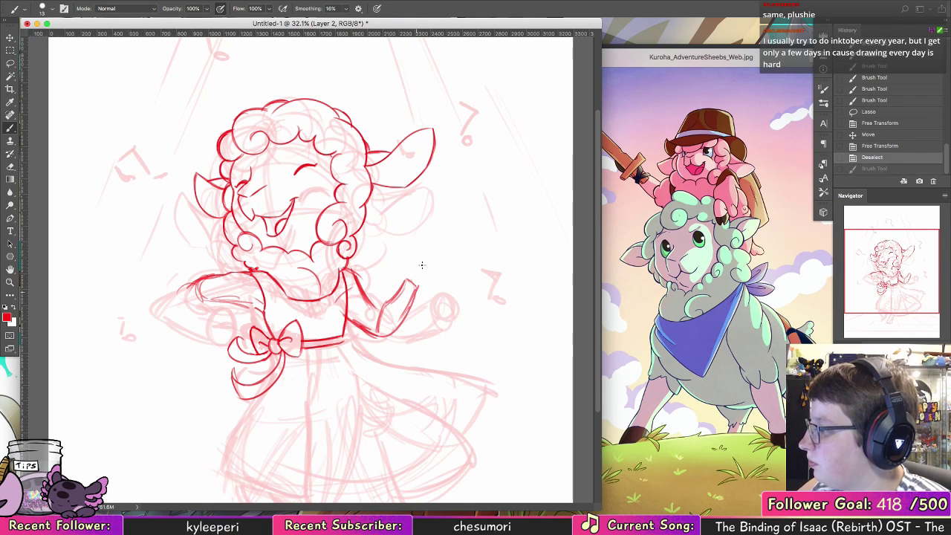
{"action": "mouse_move", "coordinate": [418, 286]}
{"action": "left_mouse_down"}
{"action": "mouse_move", "coordinate": [432, 269]}
{"action": "mouse_move", "coordinate": [409, 264]}
{"action": "left_mouse_up"}
{"action": "key", "text": "super+z"}
{"action": "key", "text": "super+z"}
{"action": "mouse_move", "coordinate": [406, 263]}
{"action": "left_mouse_down"}
{"action": "mouse_move", "coordinate": [417, 269]}
{"action": "mouse_move", "coordinate": [406, 281]}
{"action": "mouse_move", "coordinate": [414, 268]}
{"action": "mouse_move", "coordinate": [398, 265]}
{"action": "mouse_move", "coordinate": [413, 267]}
{"action": "mouse_move", "coordinate": [407, 281]}
{"action": "mouse_move", "coordinate": [418, 291]}
{"action": "left_mouse_up"}
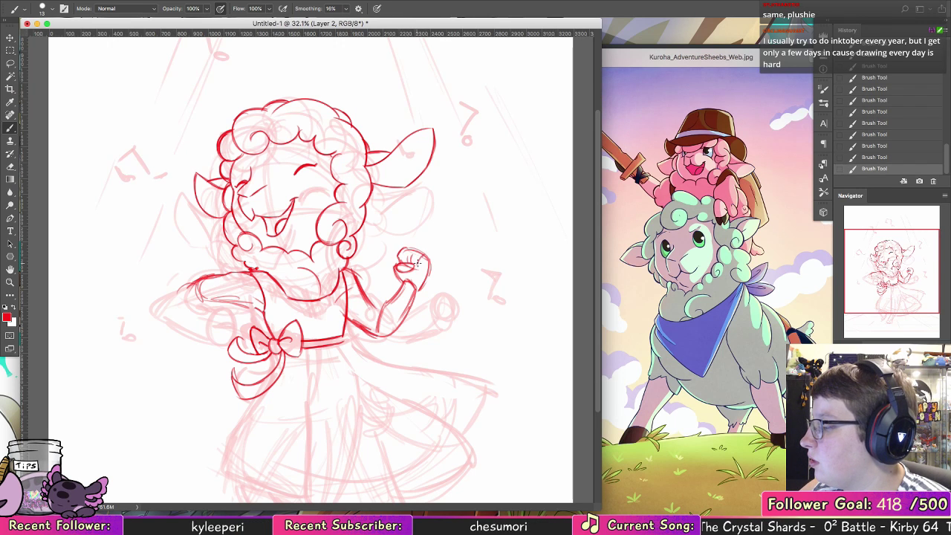
Step: Undo all the strokes of the closed fist at the end of the raised forearm
{"action": "left_click_drag", "start_coordinate": [416, 256], "coordinate": [410, 260]}
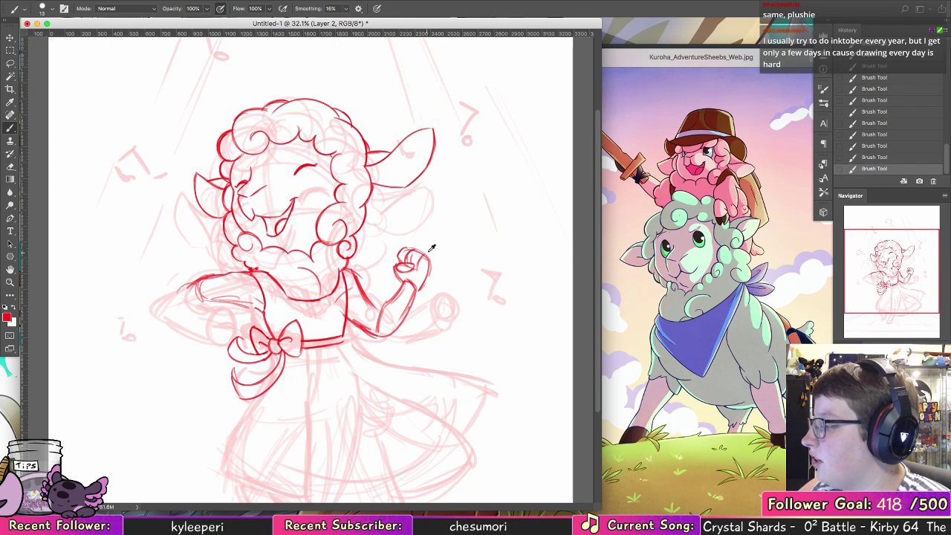
{"action": "key", "text": "super+z"}
{"action": "key", "text": "super+z"}
{"action": "key", "text": "super+z"}
{"action": "key", "text": "super+z"}
{"action": "key", "text": "super+z"}
{"action": "key", "text": "super+z"}
{"action": "key", "text": "super+z"}
{"action": "key", "text": "super+z"}
{"action": "key", "text": "super+z"}
{"action": "key", "text": "super+z"}
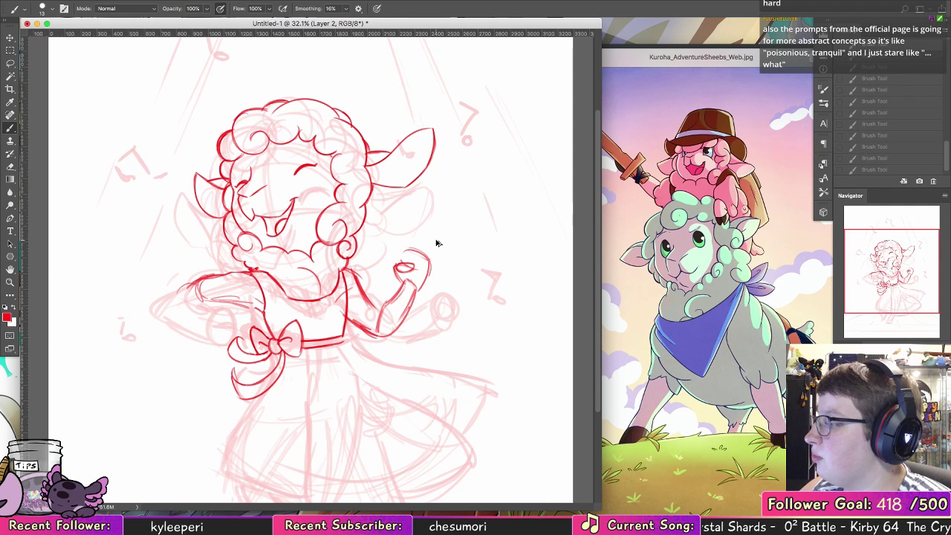
{"action": "key", "text": "super+z"}
{"action": "key", "text": "super+z"}
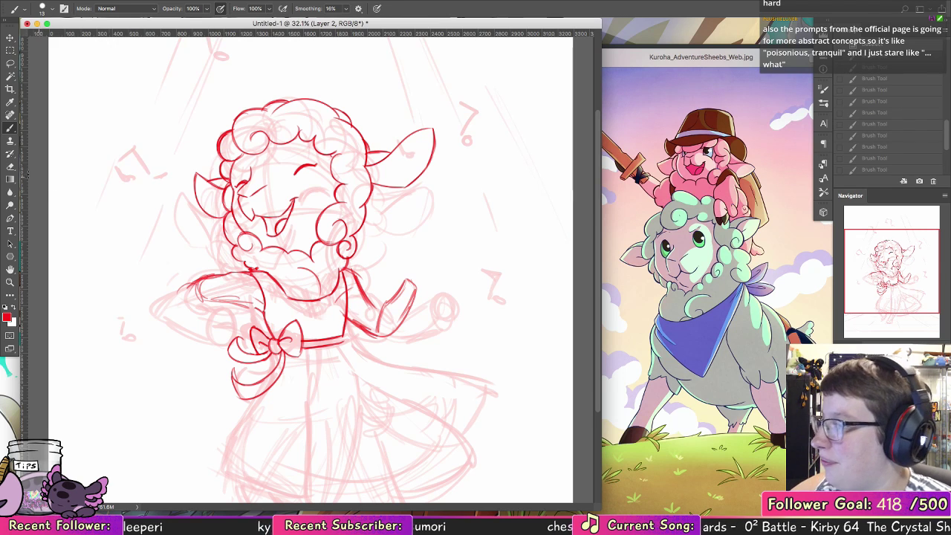
Step: Erase the inner forearm lines and stray edges of the bent arm opposite the raised forearm, using a 24 px eraser
{"action": "key", "text": "e"}
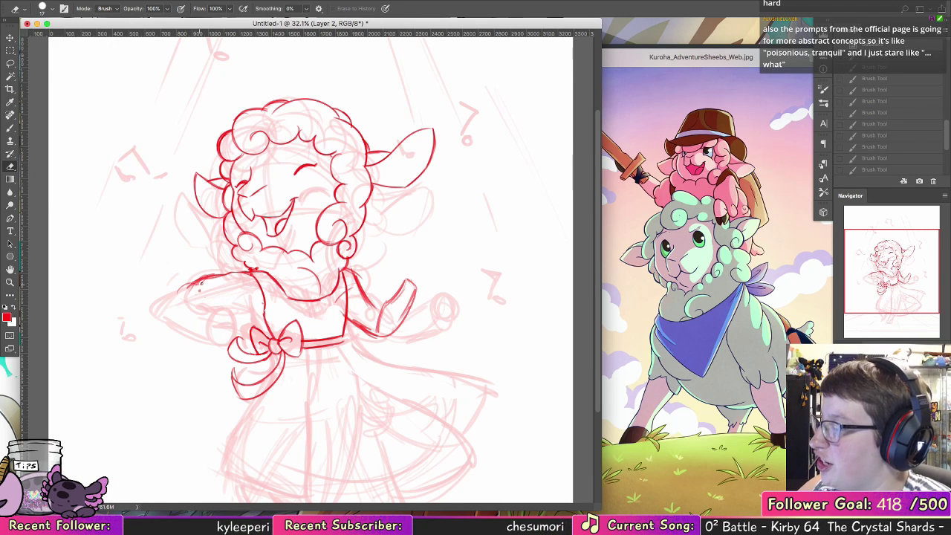
{"action": "left_click_drag", "start_coordinate": [200, 292], "coordinate": [210, 262]}
{"action": "left_click", "coordinate": [42, 8]}
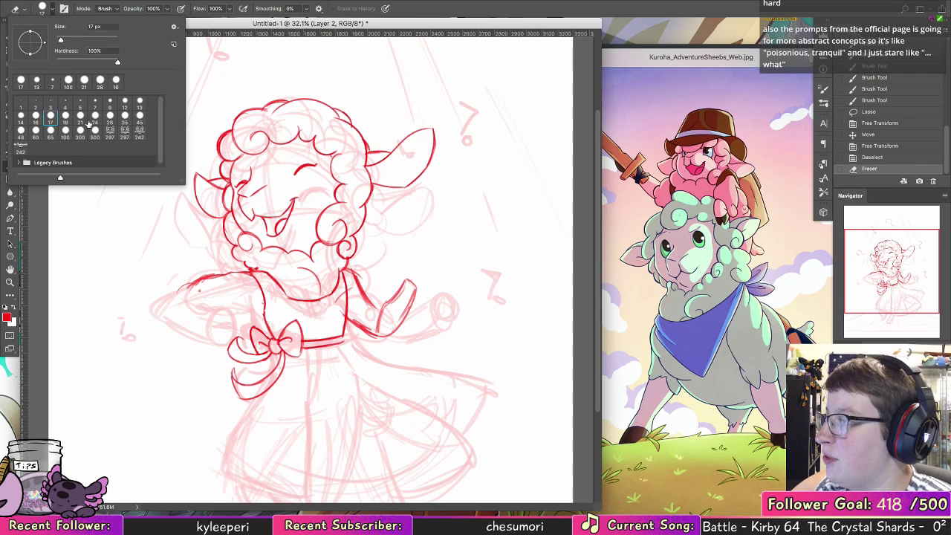
{"action": "left_click", "coordinate": [220, 269]}
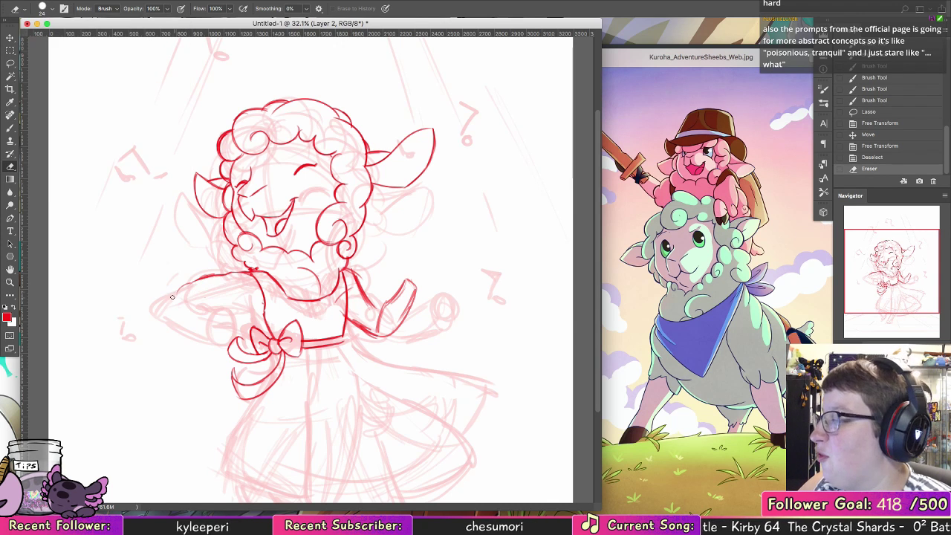
{"action": "mouse_move", "coordinate": [173, 297]}
{"action": "left_mouse_down"}
{"action": "mouse_move", "coordinate": [209, 269]}
{"action": "mouse_move", "coordinate": [186, 282]}
{"action": "left_mouse_up"}
Step: Try a new outline stroke for the bent arm, and erase the whole arm with a 100 px eraser
{"action": "left_click", "coordinate": [11, 128]}
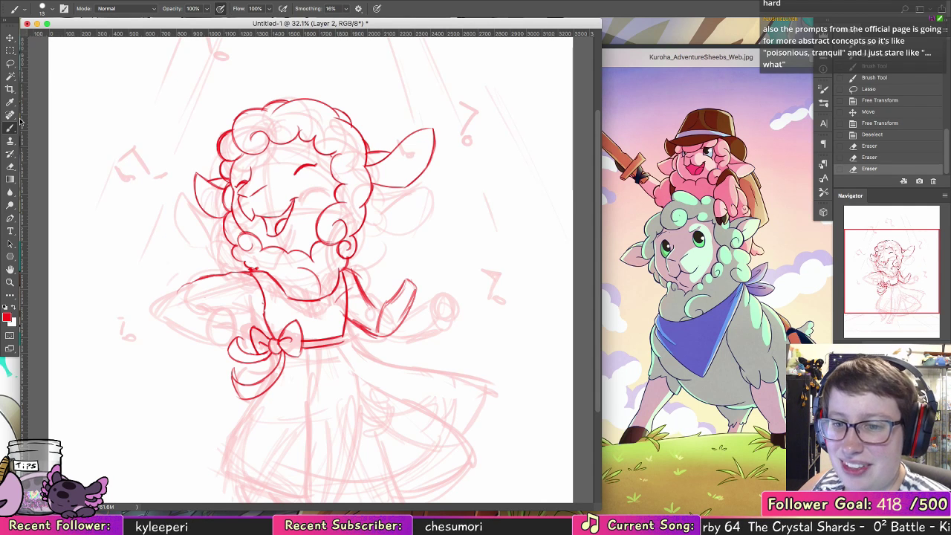
{"action": "mouse_move", "coordinate": [248, 272]}
{"action": "left_mouse_down"}
{"action": "mouse_move", "coordinate": [206, 277]}
{"action": "mouse_move", "coordinate": [188, 295]}
{"action": "left_mouse_up"}
{"action": "left_click", "coordinate": [11, 166]}
{"action": "left_click", "coordinate": [46, 9]}
{"action": "left_click", "coordinate": [67, 132]}
{"action": "left_click", "coordinate": [11, 127]}
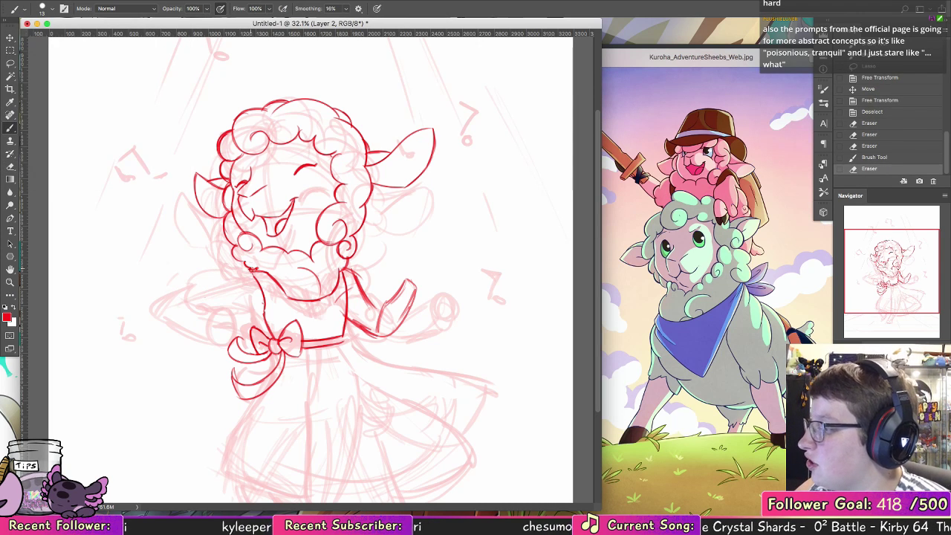
Step: Redraw the bent arm with a shorter upper arm, and a forearm folding down to a round wrist above the bow
{"action": "mouse_move", "coordinate": [221, 261]}
{"action": "left_mouse_down"}
{"action": "mouse_move", "coordinate": [254, 271]}
{"action": "mouse_move", "coordinate": [191, 265]}
{"action": "left_mouse_up"}
{"action": "left_click_drag", "start_coordinate": [212, 312], "coordinate": [225, 315]}
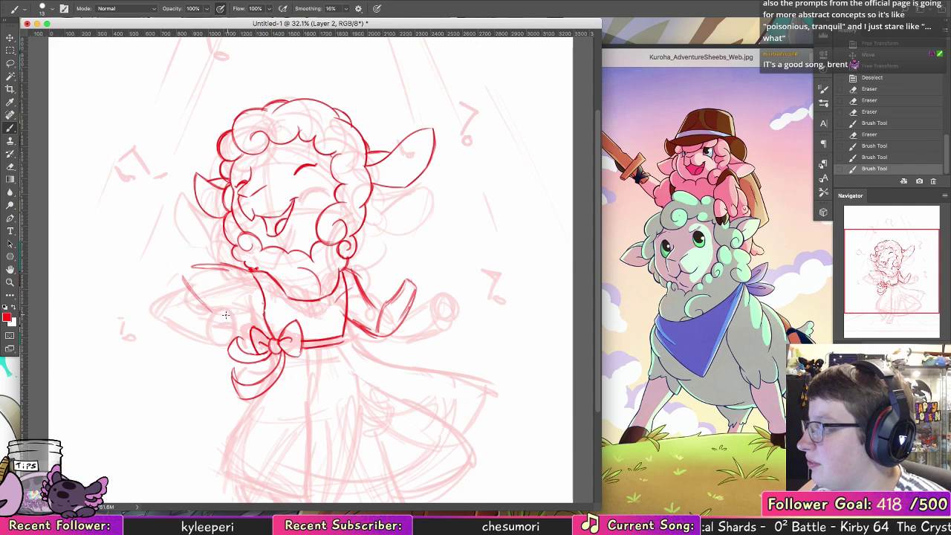
{"action": "key", "text": "super+z"}
{"action": "mouse_move", "coordinate": [184, 277]}
{"action": "left_mouse_down"}
{"action": "mouse_move", "coordinate": [194, 304]}
{"action": "mouse_move", "coordinate": [219, 309]}
{"action": "mouse_move", "coordinate": [224, 291]}
{"action": "mouse_move", "coordinate": [223, 315]}
{"action": "mouse_move", "coordinate": [246, 303]}
{"action": "left_mouse_up"}
{"action": "left_click_drag", "start_coordinate": [253, 271], "coordinate": [262, 285]}
{"action": "key", "text": "super+z"}
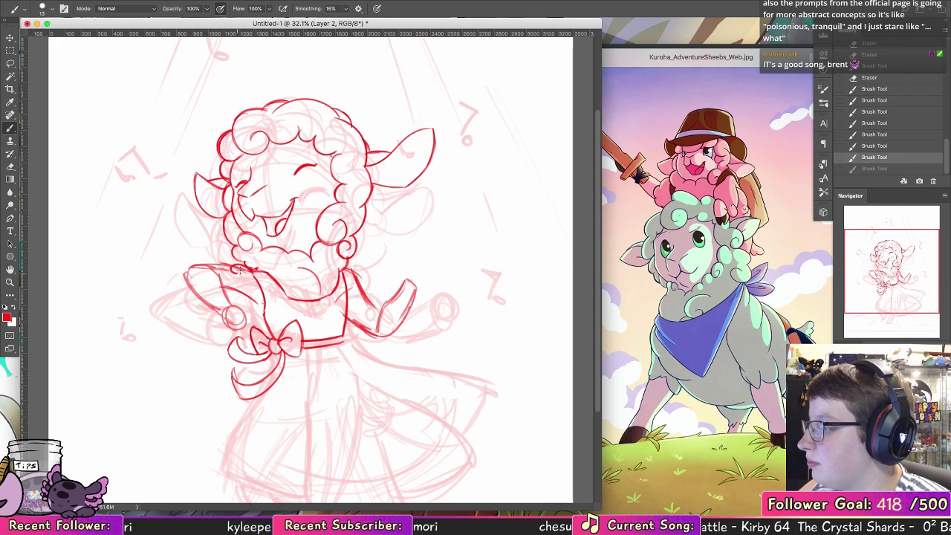
Step: Sketch woolly curls on the bent arm's elbow and inside the upper arm, undoing the failed strokes
{"action": "key", "text": "super+z"}
{"action": "key", "text": "super+z"}
{"action": "key", "text": "super+z"}
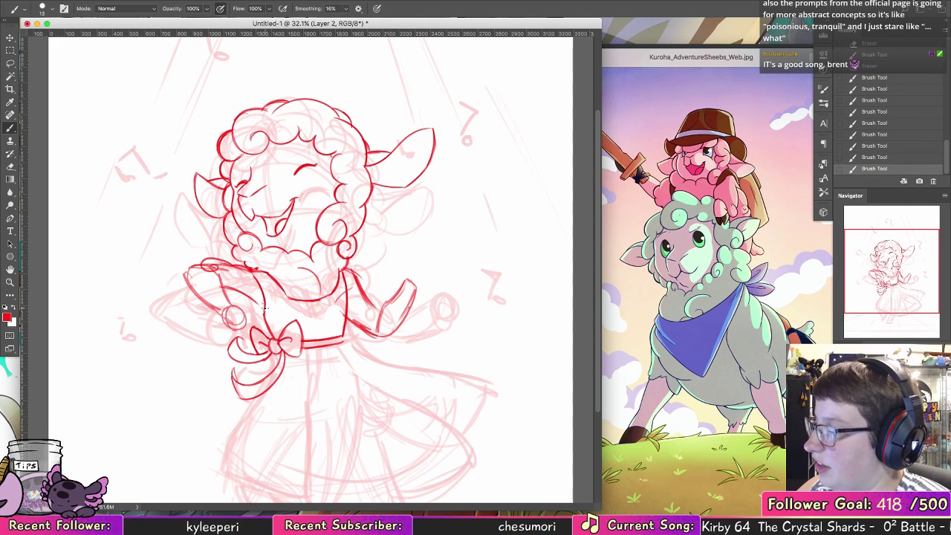
{"action": "key", "text": "super+z"}
{"action": "key", "text": "super+z"}
{"action": "left_click_drag", "start_coordinate": [251, 304], "coordinate": [232, 291]}
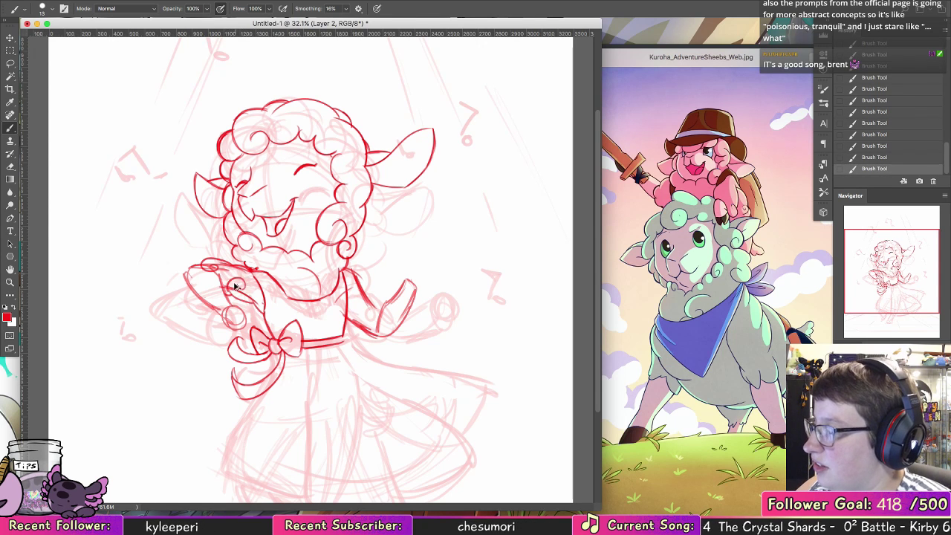
Step: Erase the round curl and overlapping lines inside the bent arm with a 17 px eraser
{"action": "key", "text": "e"}
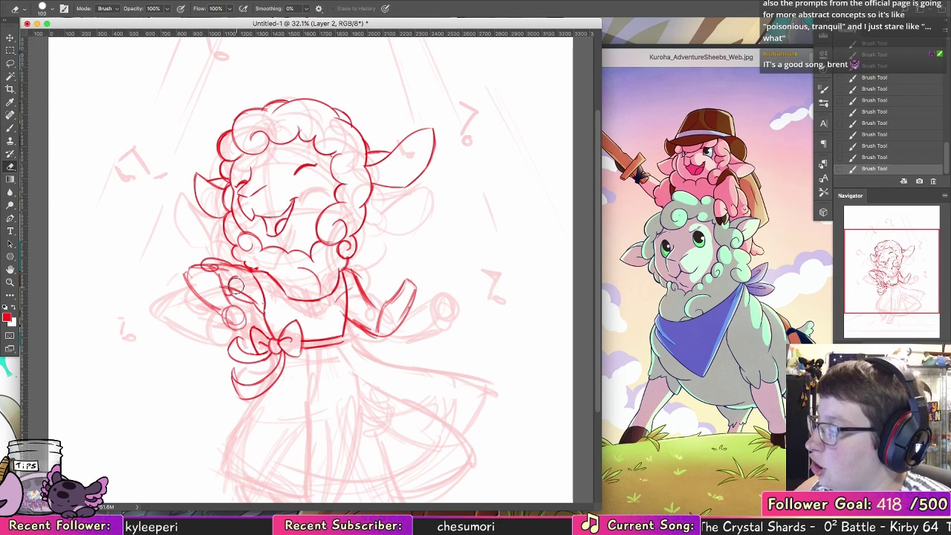
{"action": "left_click_drag", "start_coordinate": [236, 287], "coordinate": [246, 294]}
{"action": "left_click", "coordinate": [47, 12]}
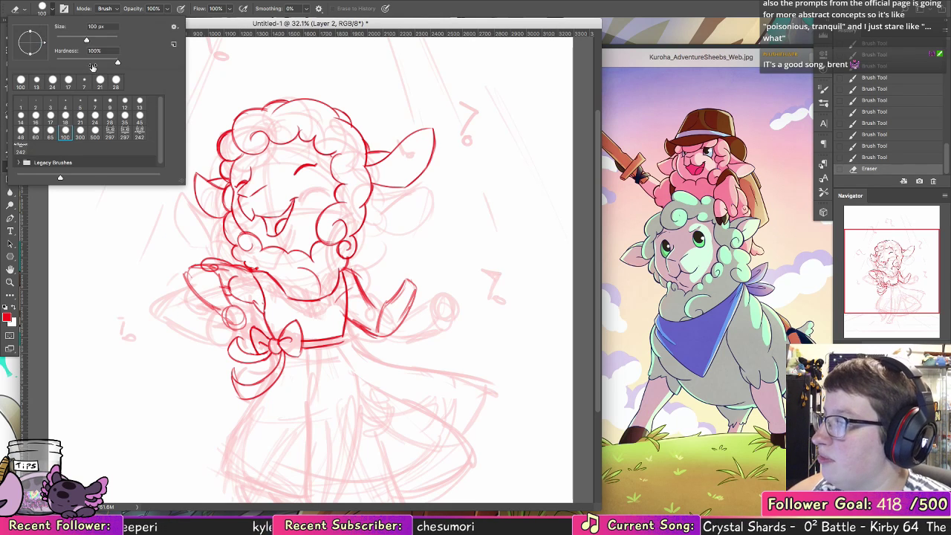
{"action": "left_click", "coordinate": [51, 116]}
{"action": "left_click_drag", "start_coordinate": [249, 278], "coordinate": [239, 273]}
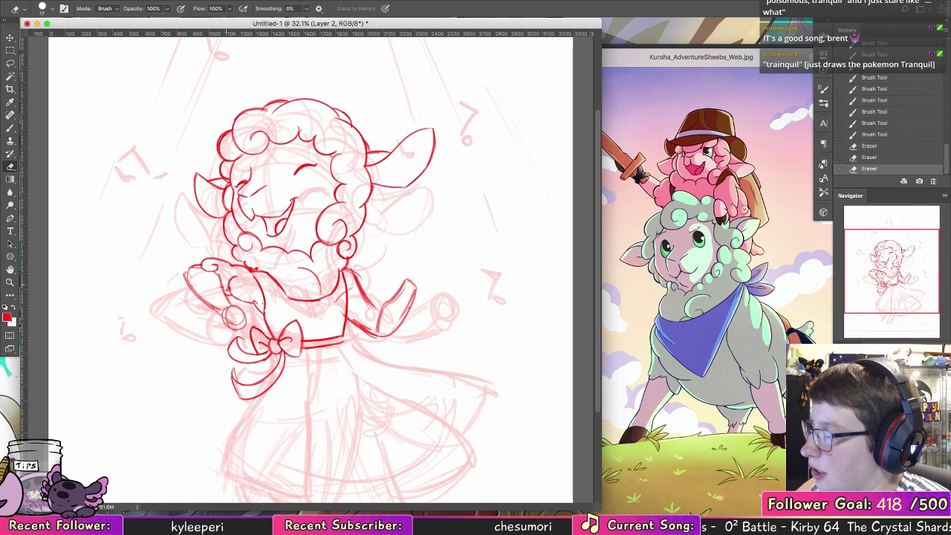
{"action": "left_click_drag", "start_coordinate": [232, 294], "coordinate": [234, 270]}
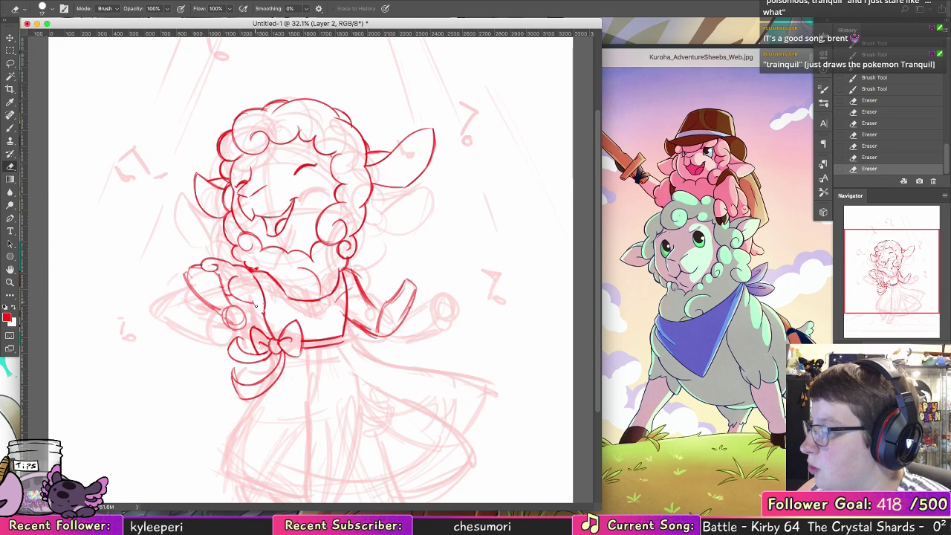
{"action": "left_click_drag", "start_coordinate": [252, 306], "coordinate": [249, 312]}
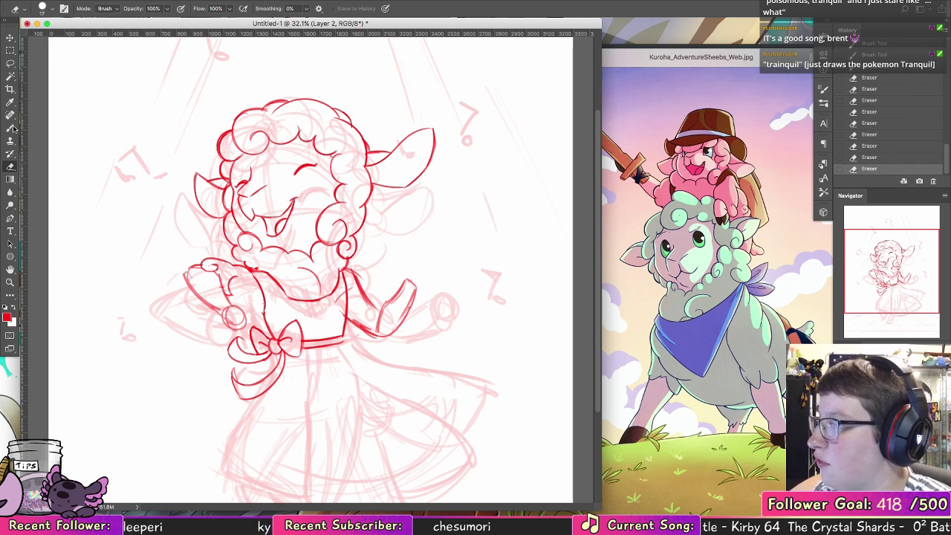
Step: Sketch the underside of the bent upper arm across the side of the dress bodice, undoing the failed strokes
{"action": "key", "text": "b"}
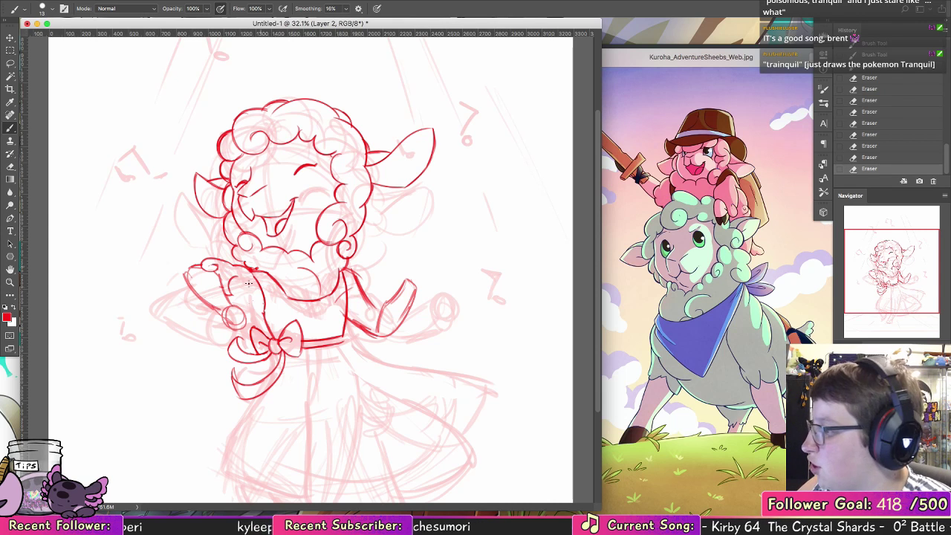
{"action": "mouse_move", "coordinate": [233, 295]}
{"action": "left_mouse_down"}
{"action": "mouse_move", "coordinate": [258, 306]}
{"action": "mouse_move", "coordinate": [270, 331]}
{"action": "left_mouse_up"}
{"action": "key", "text": "super+z"}
{"action": "key", "text": "super+z"}
{"action": "mouse_move", "coordinate": [258, 305]}
{"action": "left_mouse_down"}
{"action": "mouse_move", "coordinate": [266, 321]}
{"action": "mouse_move", "coordinate": [265, 312]}
{"action": "left_mouse_up"}
{"action": "key", "text": "super+z"}
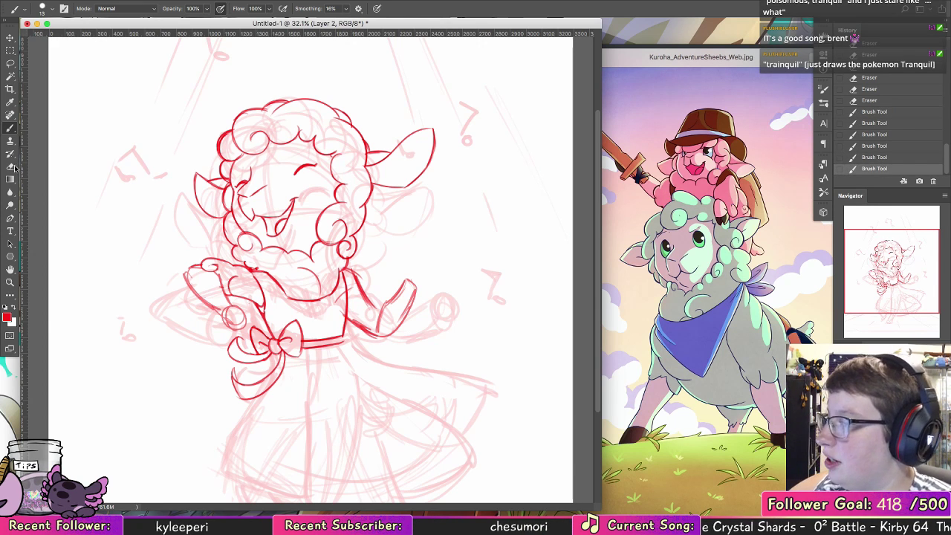
Step: Erase the bodice edge overlapping the bent arm, redraw the neckline near that shoulder, and trim its excess line
{"action": "key", "text": "e"}
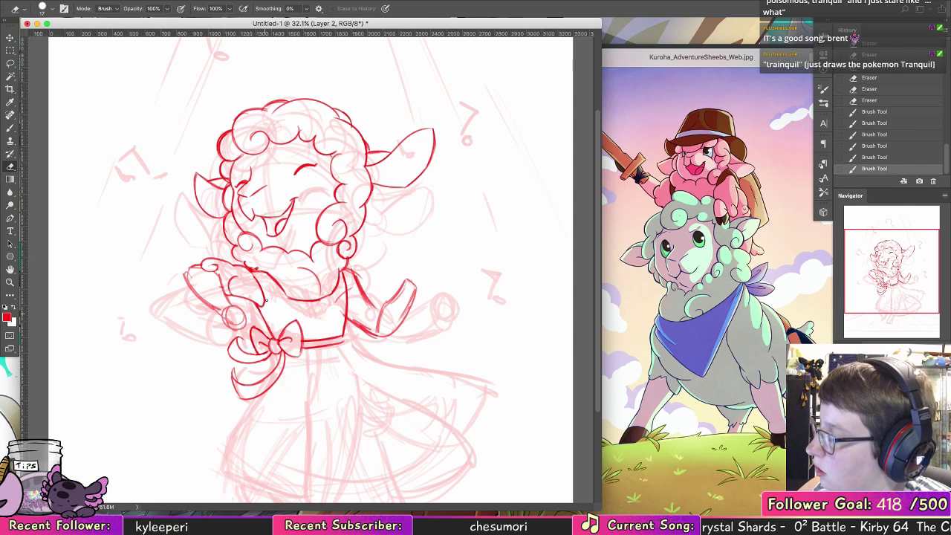
{"action": "left_click", "coordinate": [257, 279]}
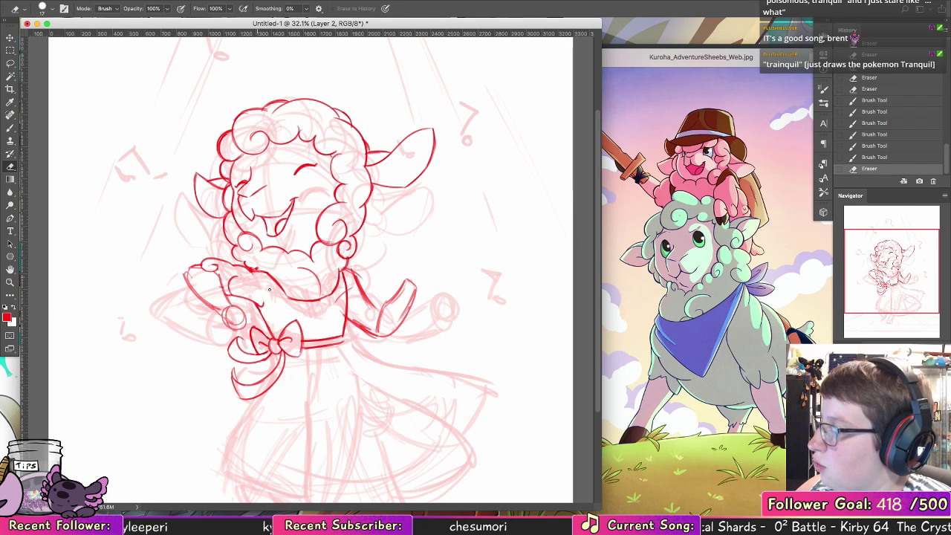
{"action": "mouse_move", "coordinate": [262, 277]}
{"action": "left_mouse_down"}
{"action": "mouse_move", "coordinate": [264, 291]}
{"action": "mouse_move", "coordinate": [269, 280]}
{"action": "mouse_move", "coordinate": [285, 297]}
{"action": "left_mouse_up"}
{"action": "key", "text": "b"}
{"action": "left_click", "coordinate": [9, 179]}
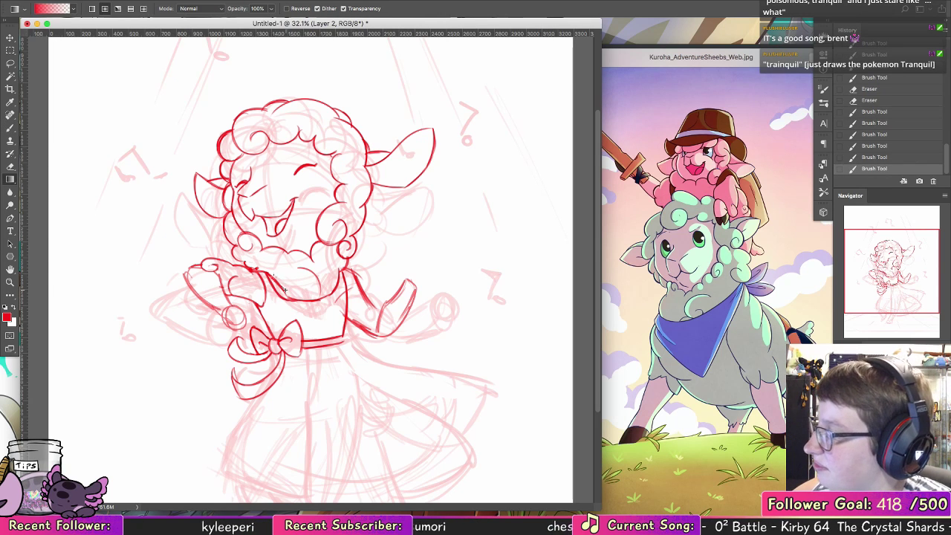
{"action": "key", "text": "e"}
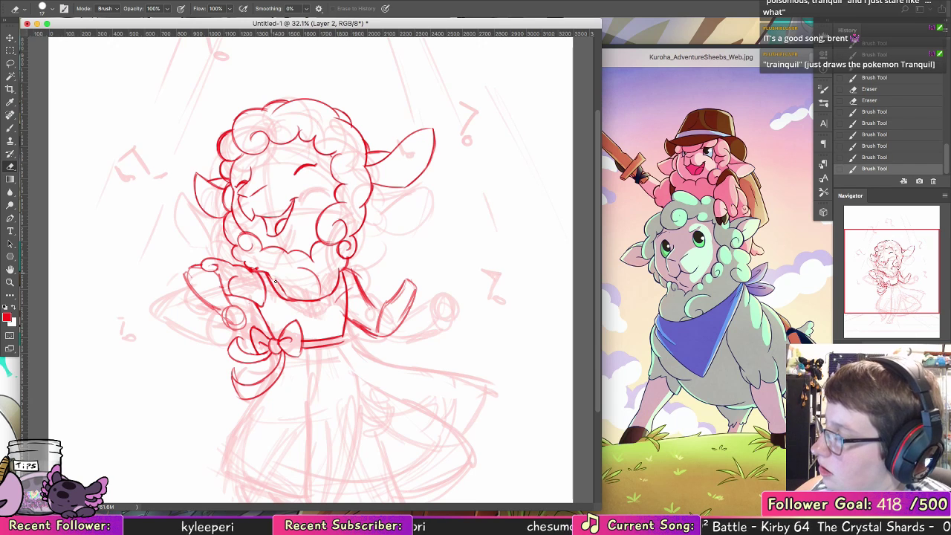
{"action": "left_click_drag", "start_coordinate": [284, 292], "coordinate": [294, 299]}
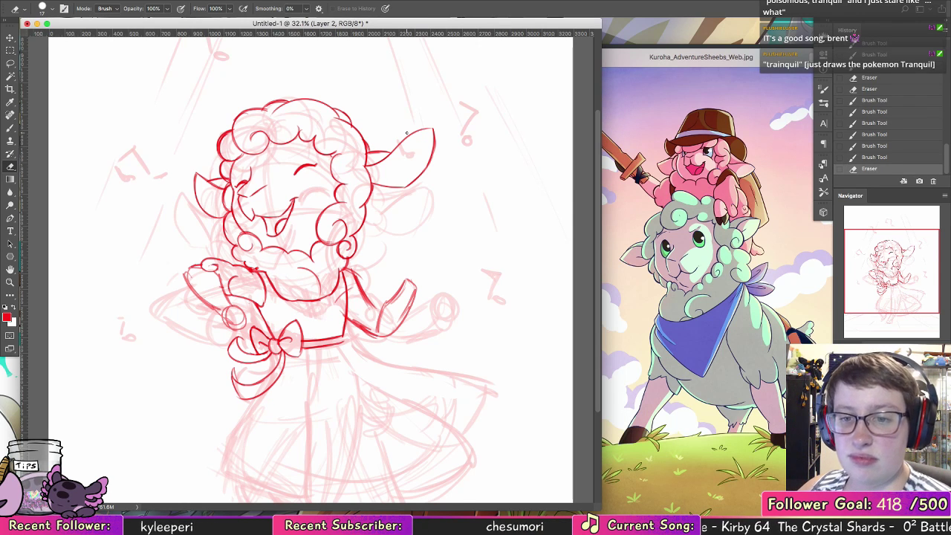
Step: Sketch puffy wool curls along the underside of the bent upper arm and clean up the overlapping lines
{"action": "key", "text": "b"}
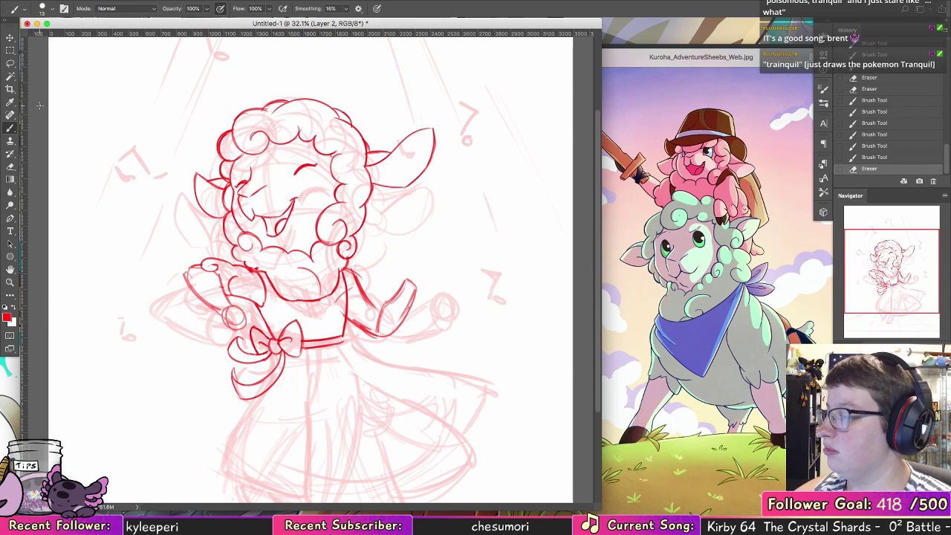
{"action": "mouse_move", "coordinate": [229, 296]}
{"action": "left_mouse_down"}
{"action": "mouse_move", "coordinate": [262, 307]}
{"action": "mouse_move", "coordinate": [243, 299]}
{"action": "mouse_move", "coordinate": [240, 275]}
{"action": "left_mouse_up"}
{"action": "key", "text": "super+z"}
{"action": "key", "text": "super+z"}
{"action": "key", "text": "e"}
{"action": "key", "text": "b"}
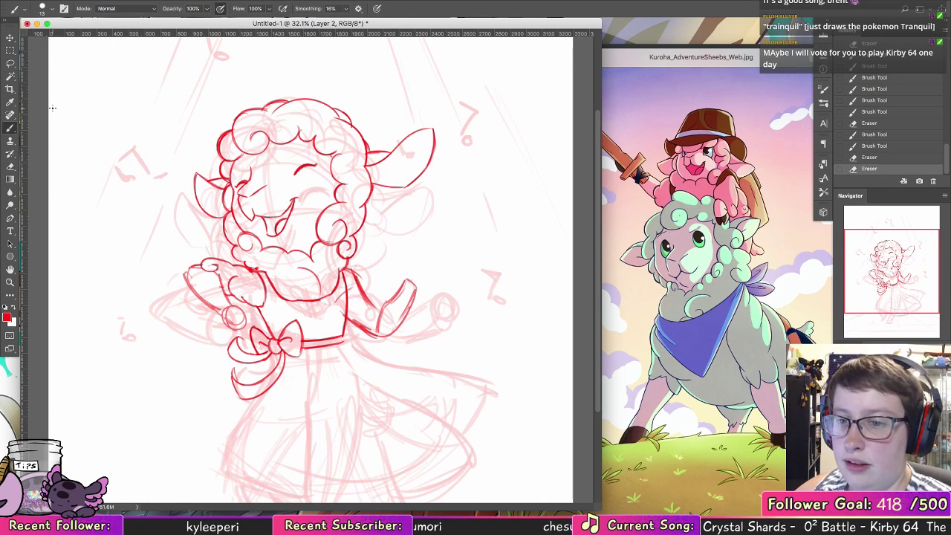
Step: Sketch woolly curls around the upper arm above the raised forearm and start erasing the old lines beneath them
{"action": "scroll", "coordinate": [52, 108], "scroll_direction": "down", "scroll_amount": 2}
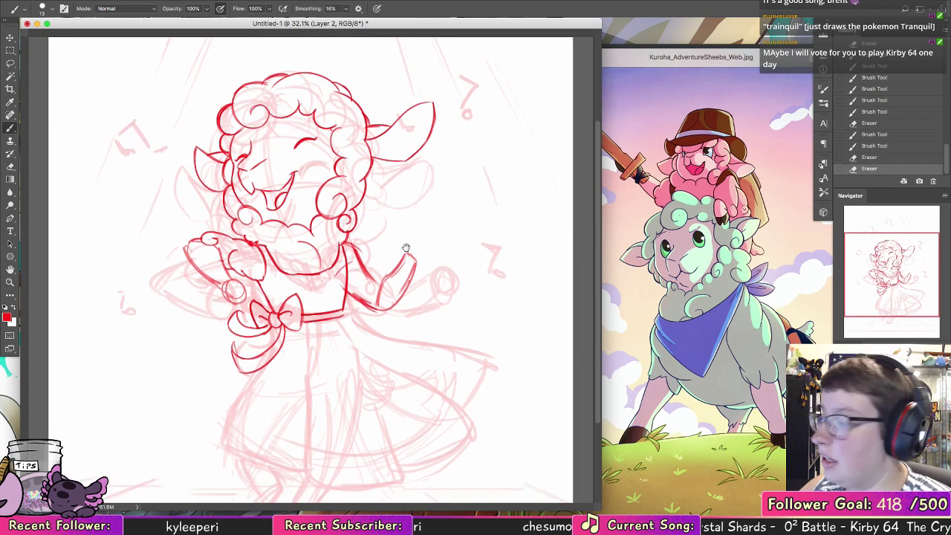
{"action": "mouse_move", "coordinate": [345, 239]}
{"action": "left_mouse_down"}
{"action": "mouse_move", "coordinate": [359, 243]}
{"action": "mouse_move", "coordinate": [377, 277]}
{"action": "mouse_move", "coordinate": [368, 299]}
{"action": "mouse_move", "coordinate": [378, 304]}
{"action": "mouse_move", "coordinate": [369, 296]}
{"action": "mouse_move", "coordinate": [376, 283]}
{"action": "left_mouse_up"}
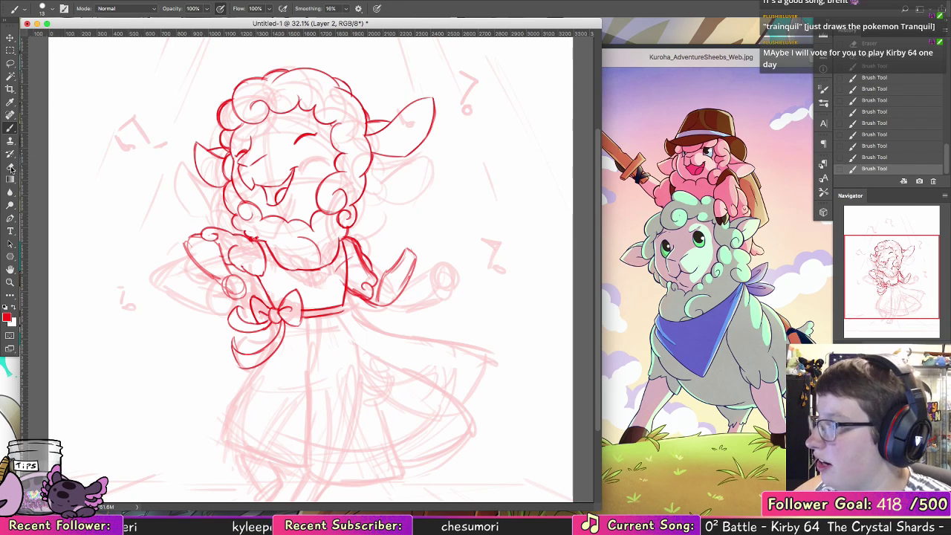
{"action": "key", "text": "e"}
{"action": "left_click_drag", "start_coordinate": [352, 241], "coordinate": [355, 248]}
Step: Erase the shoulder straps, the bent arm's inner curls and the dress neckline with a 65 px eraser
{"action": "left_click", "coordinate": [52, 12]}
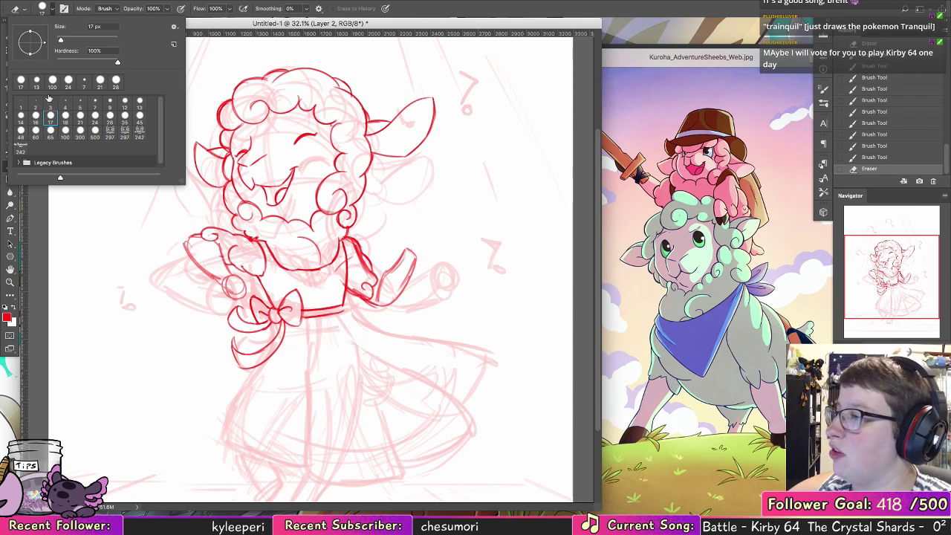
{"action": "mouse_move", "coordinate": [348, 245]}
{"action": "left_mouse_down"}
{"action": "mouse_move", "coordinate": [363, 267]}
{"action": "mouse_move", "coordinate": [358, 282]}
{"action": "mouse_move", "coordinate": [339, 269]}
{"action": "left_mouse_up"}
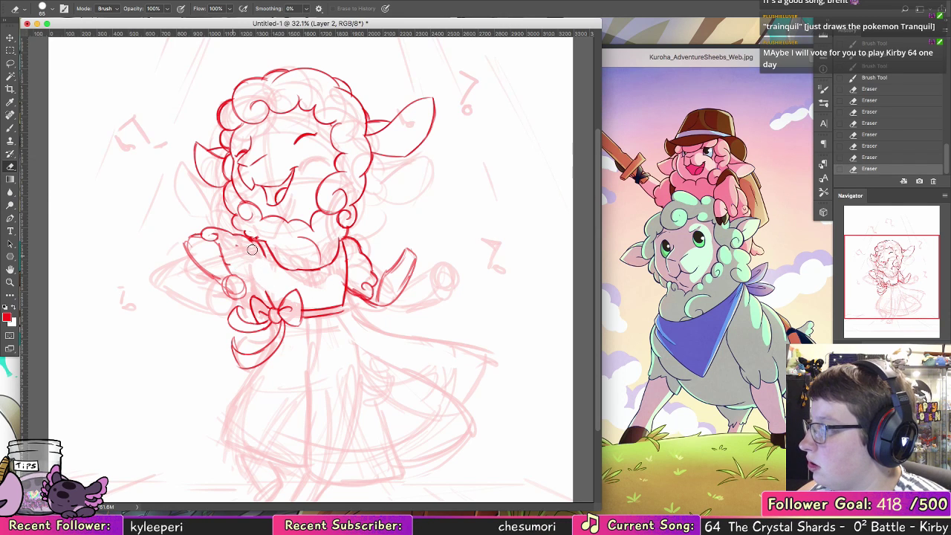
{"action": "mouse_move", "coordinate": [252, 250]}
{"action": "left_mouse_down"}
{"action": "mouse_move", "coordinate": [240, 269]}
{"action": "mouse_move", "coordinate": [309, 276]}
{"action": "mouse_move", "coordinate": [291, 270]}
{"action": "mouse_move", "coordinate": [321, 268]}
{"action": "left_mouse_up"}
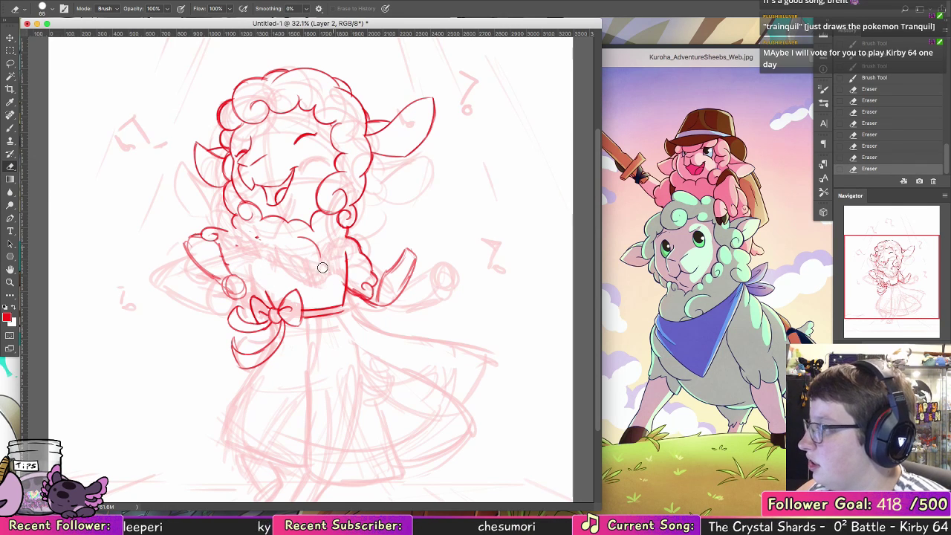
{"action": "key", "text": "b"}
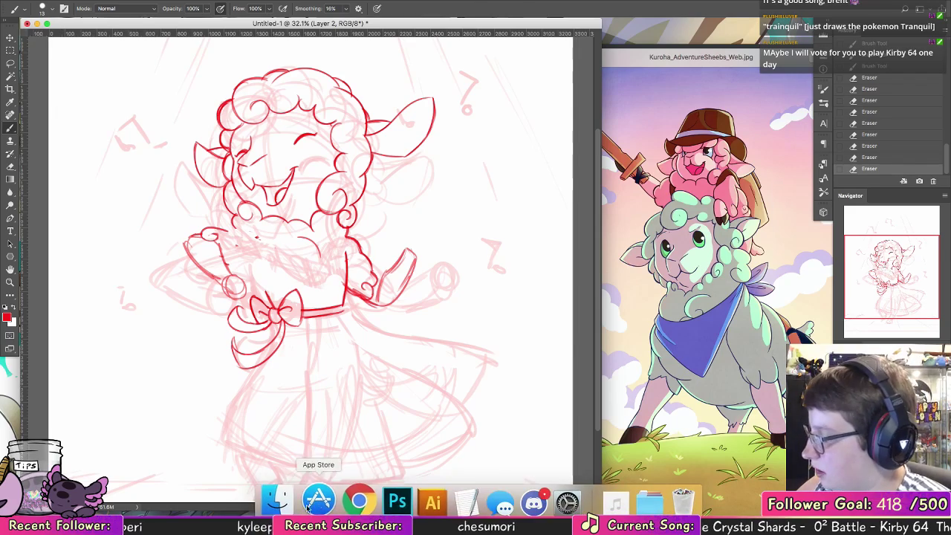
Step: Switch to Google Chrome, search Google Images for "sun dresses", and place the browser beside the drawing
{"action": "left_click", "coordinate": [349, 497]}
{"action": "type", "text": "sun dresses"}
{"action": "key", "text": "Return"}
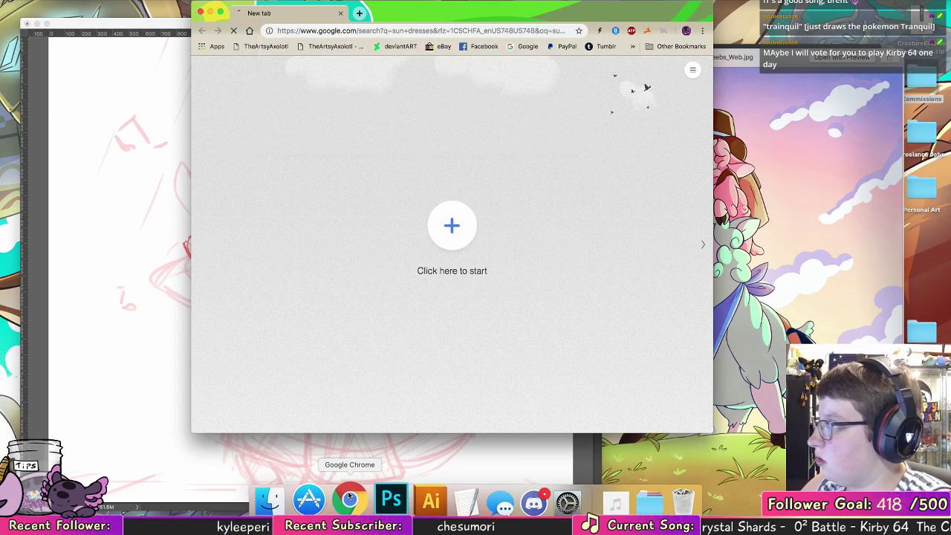
{"action": "left_click_drag", "start_coordinate": [431, 16], "coordinate": [694, 20]}
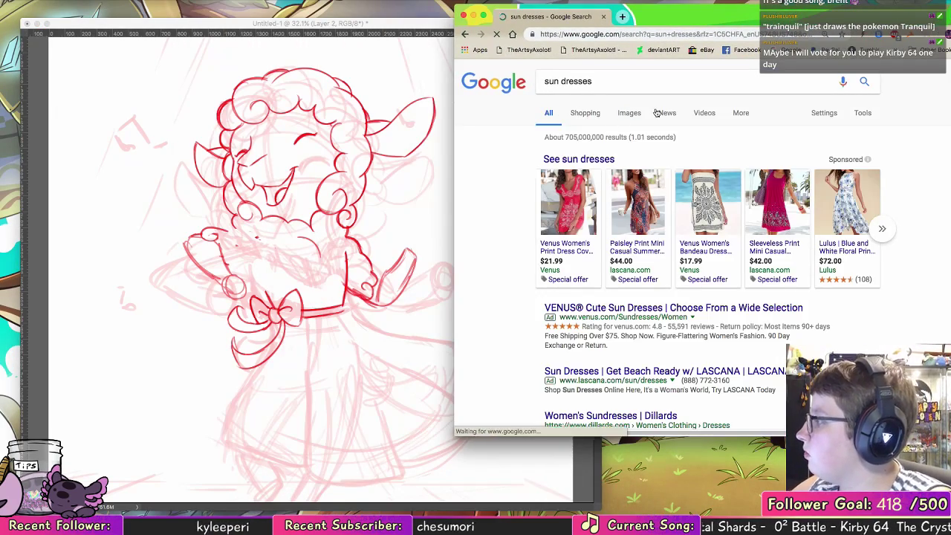
{"action": "left_click", "coordinate": [630, 112]}
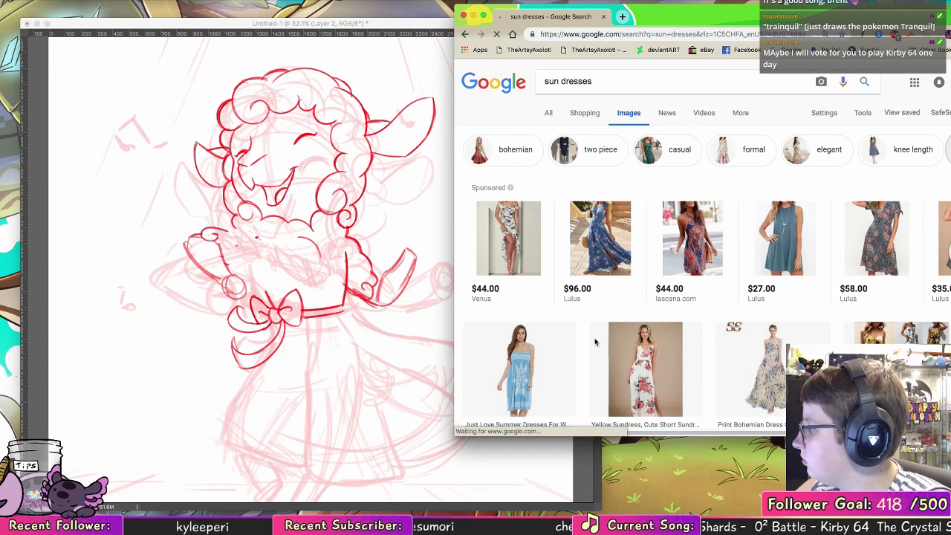
Step: Preview the floral maxi dress, open the blue strapped summer dress as reference, and move the browser clear of the drawing
{"action": "left_click", "coordinate": [646, 334]}
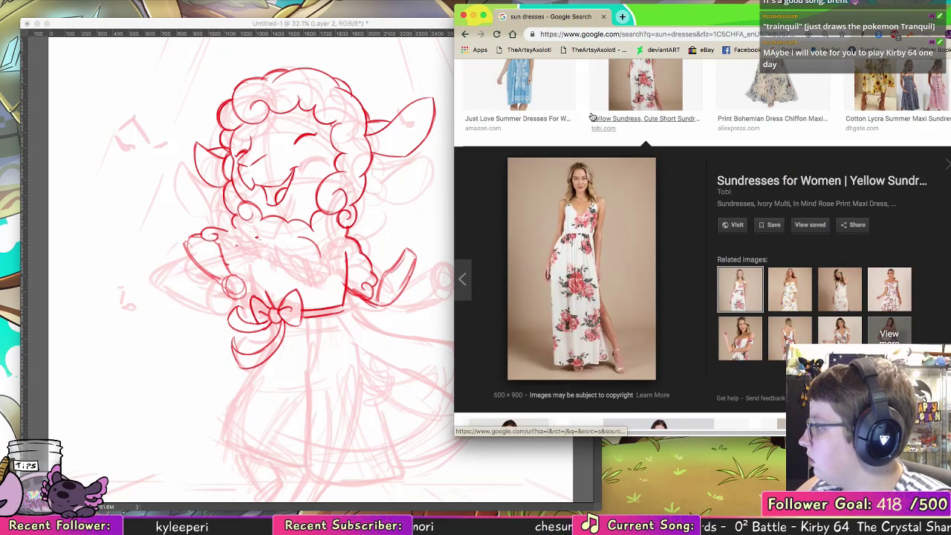
{"action": "left_click", "coordinate": [519, 88]}
{"action": "left_click_drag", "start_coordinate": [668, 16], "coordinate": [807, 41]}
{"action": "left_click", "coordinate": [520, 74]}
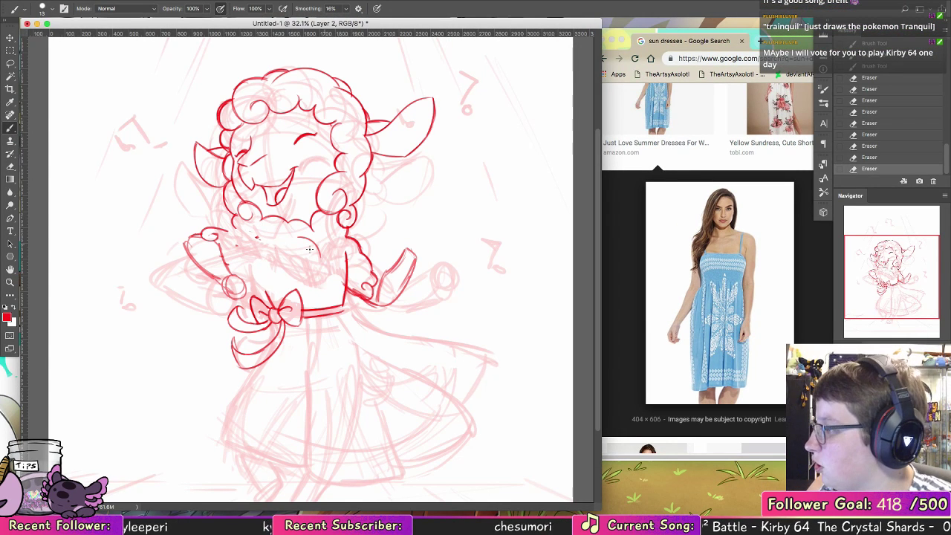
Step: Sketch the curved top edge and side of the dress bodice above the bow, and clean up its overlaps with a 16 px eraser
{"action": "left_click_drag", "start_coordinate": [273, 255], "coordinate": [345, 254]}
{"action": "left_click_drag", "start_coordinate": [279, 258], "coordinate": [341, 250]}
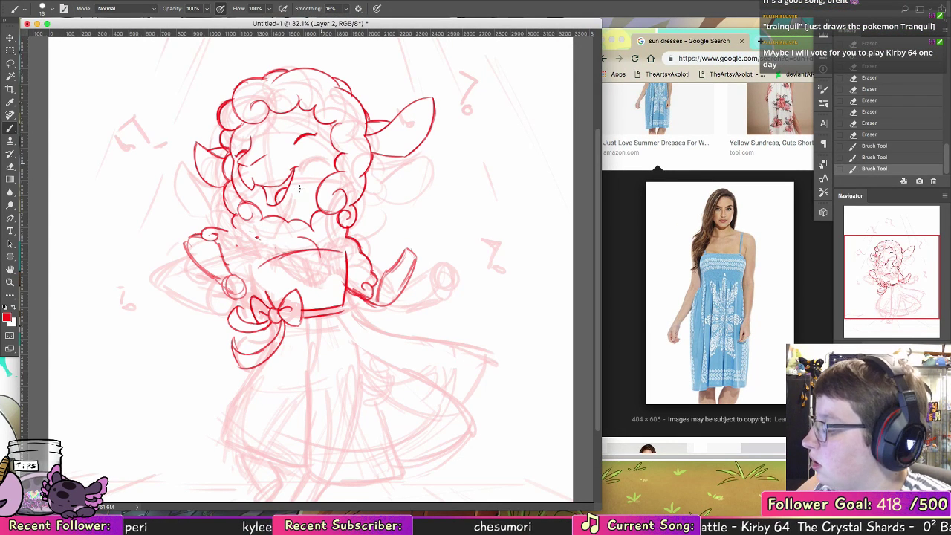
{"action": "left_click_drag", "start_coordinate": [267, 296], "coordinate": [272, 301]}
{"action": "mouse_move", "coordinate": [260, 273]}
{"action": "left_mouse_down"}
{"action": "mouse_move", "coordinate": [271, 300]}
{"action": "mouse_move", "coordinate": [283, 255]}
{"action": "mouse_move", "coordinate": [264, 262]}
{"action": "mouse_move", "coordinate": [335, 240]}
{"action": "left_mouse_up"}
{"action": "left_click", "coordinate": [11, 166]}
{"action": "left_click", "coordinate": [47, 13]}
{"action": "left_click", "coordinate": [124, 103]}
{"action": "left_click", "coordinate": [42, 8]}
{"action": "left_click", "coordinate": [40, 115]}
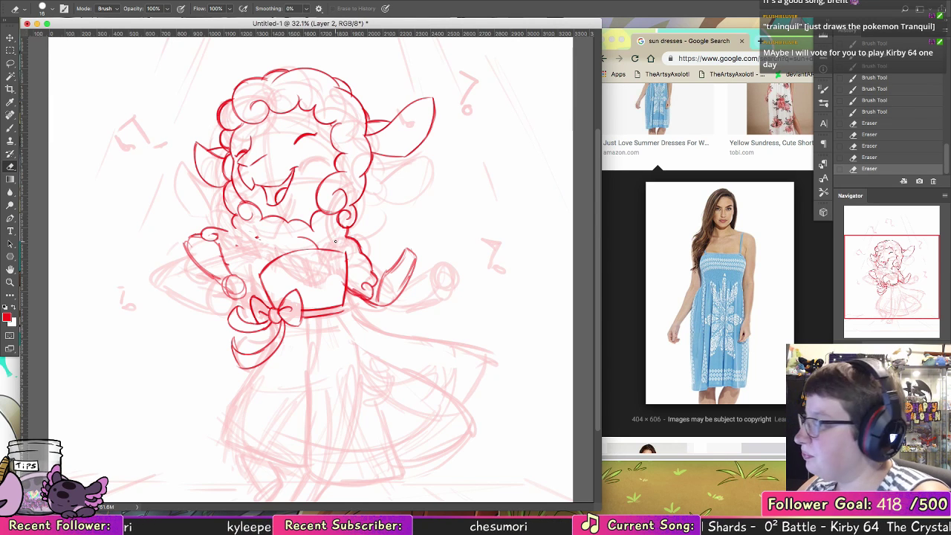
Step: Draw the two shoulder straps from the chest wool down to the bodice and erase their overlapping ends
{"action": "key", "text": "b"}
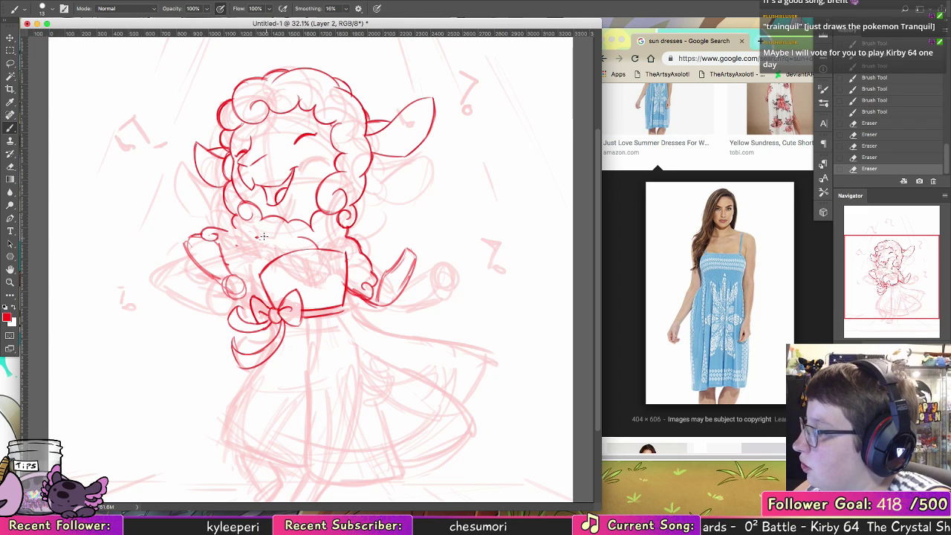
{"action": "left_click_drag", "start_coordinate": [261, 235], "coordinate": [279, 257]}
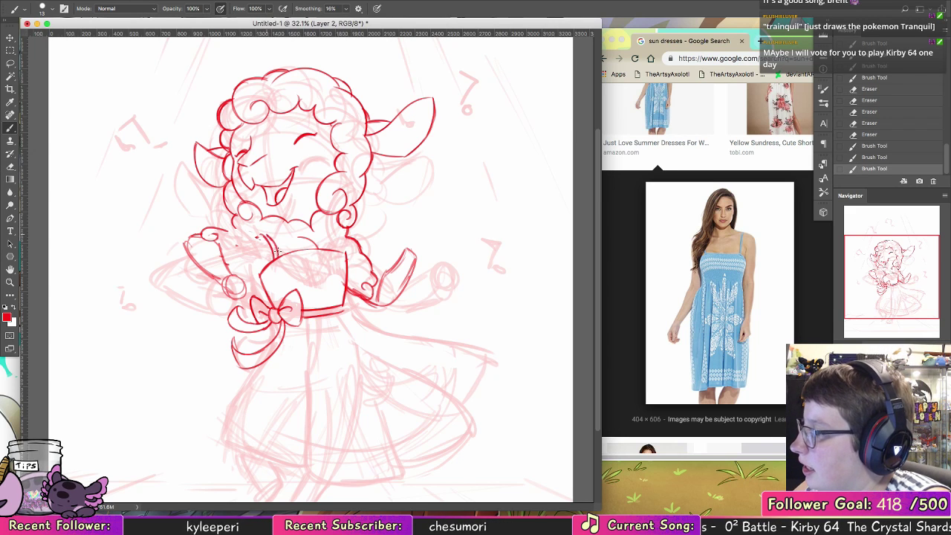
{"action": "left_click_drag", "start_coordinate": [338, 237], "coordinate": [335, 249]}
{"action": "left_click_drag", "start_coordinate": [338, 237], "coordinate": [345, 263]}
{"action": "key", "text": "e"}
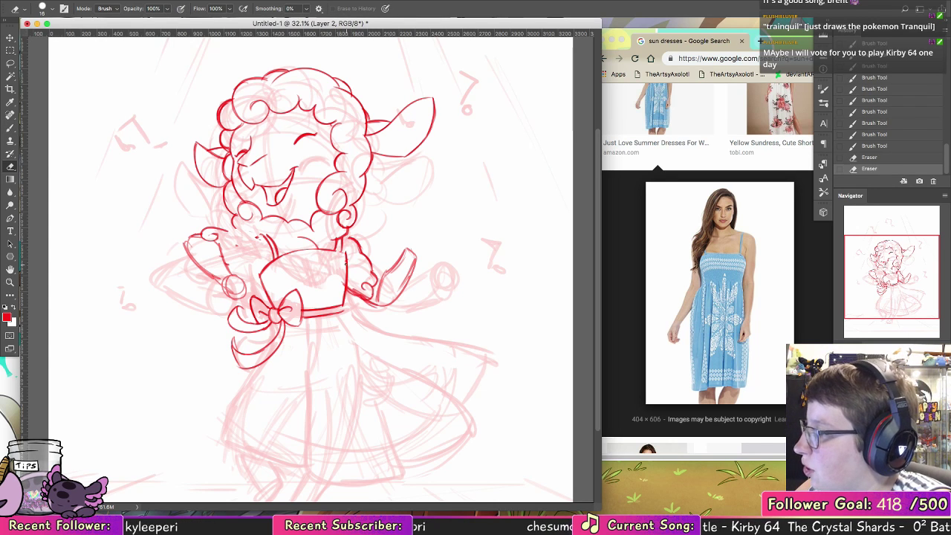
{"action": "key", "text": "ctrl+z"}
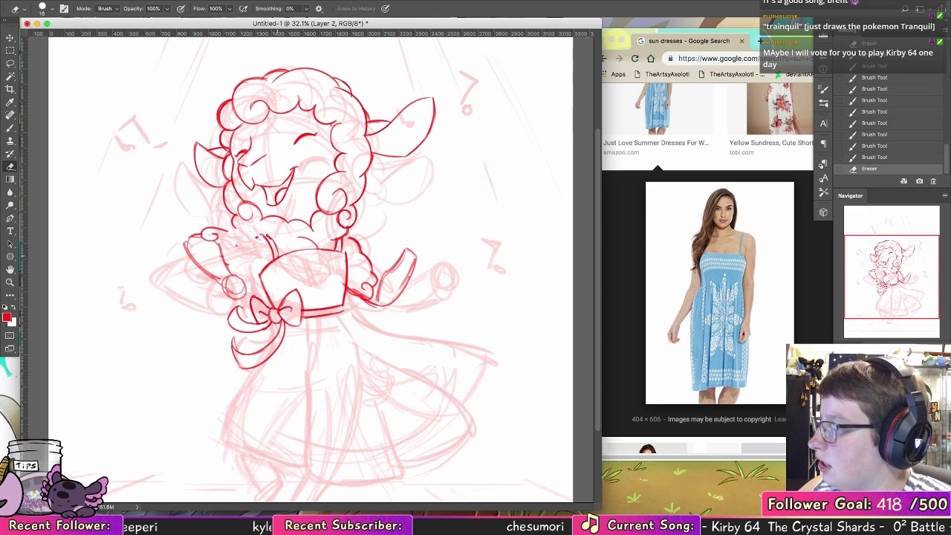
{"action": "key", "text": "ctrl+shift+z"}
Step: Refine the shoulder straps and redraw the outline of the upper arm beside the bodice, erasing the overlapping curls
{"action": "key", "text": "b"}
{"action": "left_click_drag", "start_coordinate": [271, 237], "coordinate": [275, 251]}
{"action": "mouse_move", "coordinate": [279, 245]}
{"action": "left_mouse_down"}
{"action": "mouse_move", "coordinate": [281, 256]}
{"action": "mouse_move", "coordinate": [344, 250]}
{"action": "left_mouse_up"}
{"action": "left_click_drag", "start_coordinate": [342, 243], "coordinate": [376, 285]}
{"action": "left_click", "coordinate": [10, 167]}
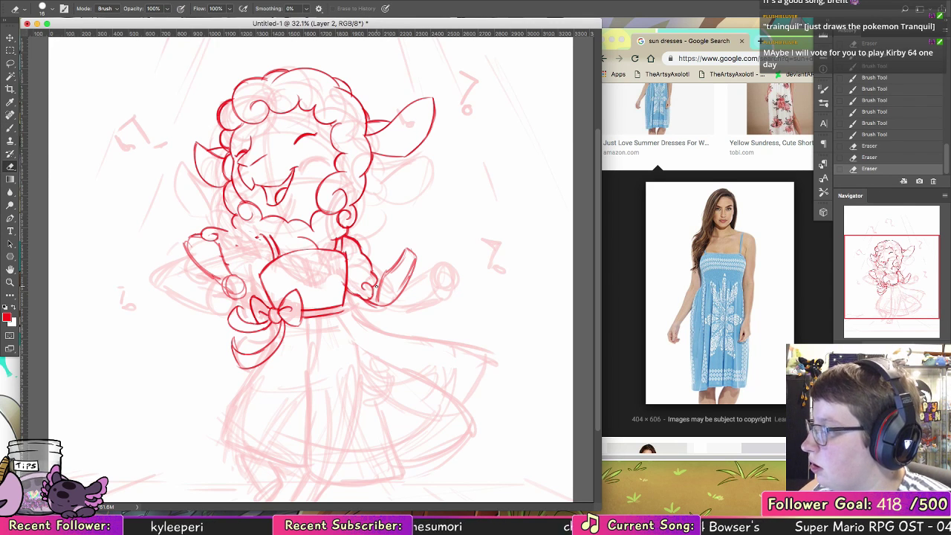
{"action": "key", "text": "b"}
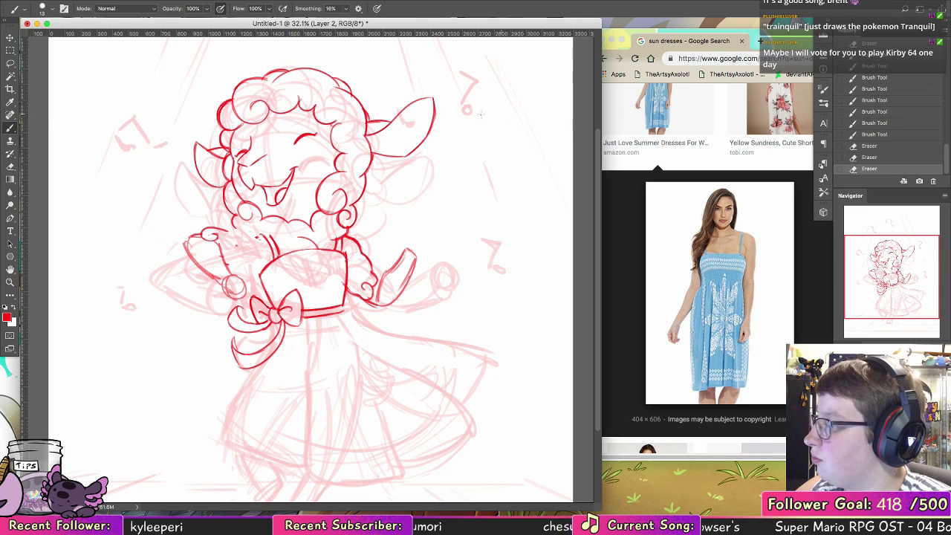
{"action": "left_click_drag", "start_coordinate": [261, 265], "coordinate": [263, 277]}
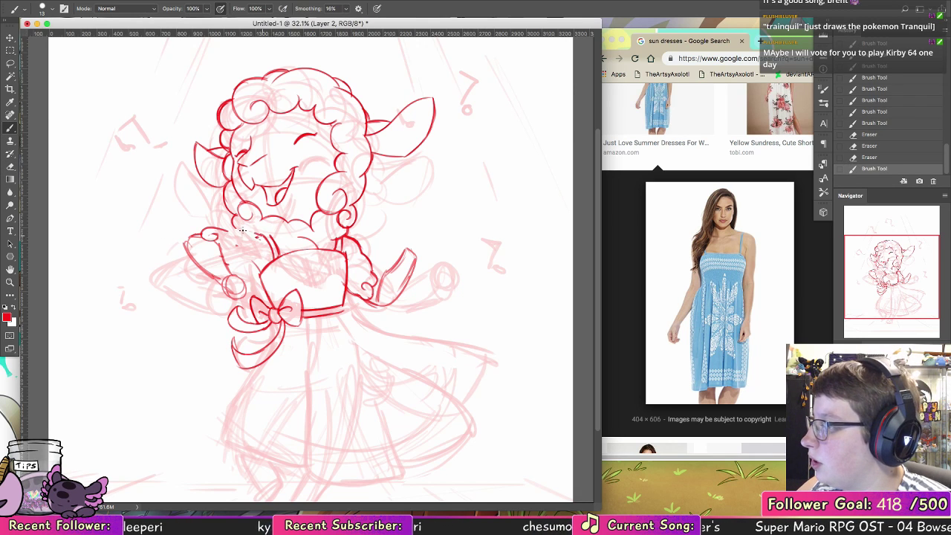
{"action": "mouse_move", "coordinate": [240, 233]}
{"action": "left_mouse_down"}
{"action": "mouse_move", "coordinate": [262, 237]}
{"action": "mouse_move", "coordinate": [260, 266]}
{"action": "left_mouse_up"}
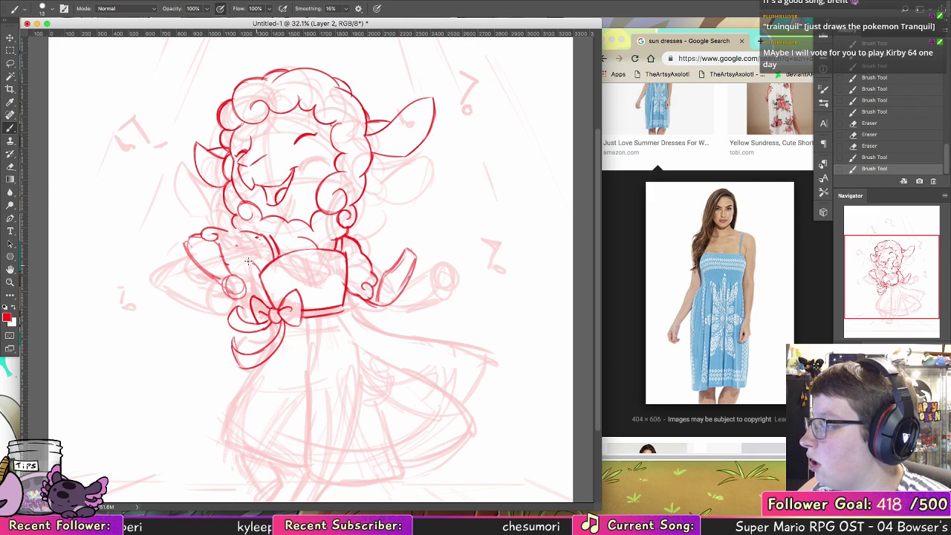
{"action": "key", "text": "alt+super+z"}
{"action": "key", "text": "alt+super+z"}
Step: Lasso the bent arm on the bow side, delete its red lines, and clear the selection
{"action": "mouse_move", "coordinate": [219, 239]}
{"action": "left_mouse_down"}
{"action": "mouse_move", "coordinate": [225, 251]}
{"action": "mouse_move", "coordinate": [185, 234]}
{"action": "mouse_move", "coordinate": [234, 310]}
{"action": "mouse_move", "coordinate": [251, 271]}
{"action": "left_mouse_up"}
{"action": "left_click", "coordinate": [11, 62]}
{"action": "key", "text": "BackSpace"}
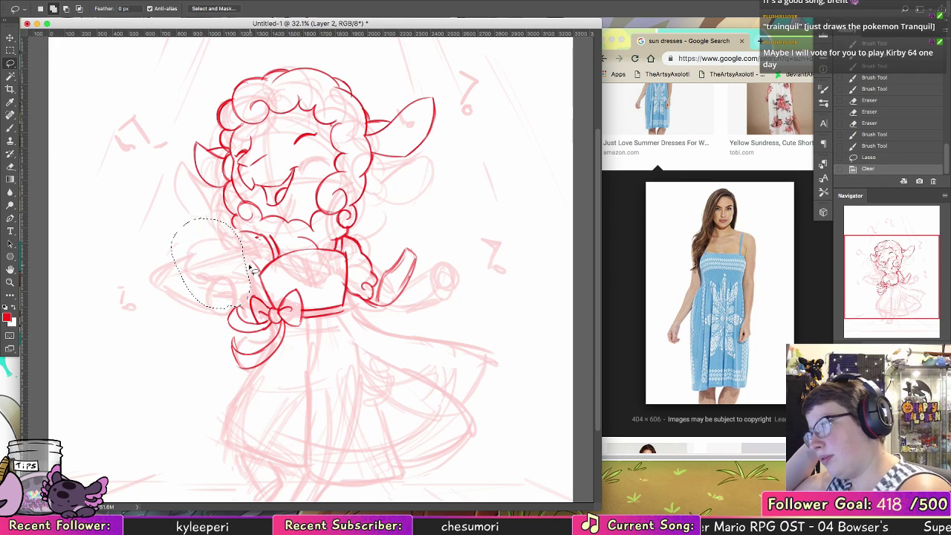
{"action": "key", "text": "super+d"}
{"action": "key", "text": "b"}
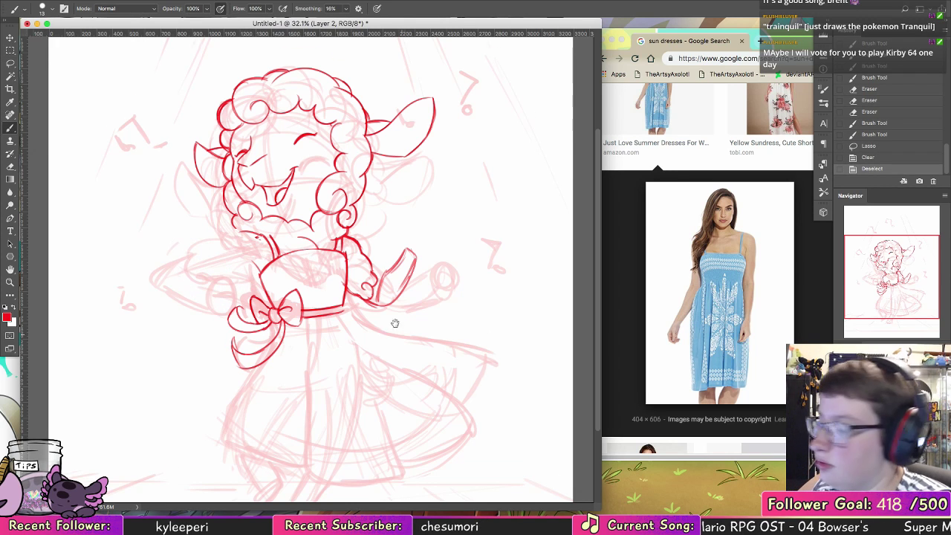
Step: Sketch the skirt's outer edge curving down from the bow and the beginning of its hem
{"action": "left_click_drag", "start_coordinate": [394, 323], "coordinate": [395, 257]}
{"action": "left_click_drag", "start_coordinate": [274, 259], "coordinate": [271, 265]}
{"action": "left_click_drag", "start_coordinate": [276, 266], "coordinate": [238, 332]}
{"action": "left_click_drag", "start_coordinate": [260, 300], "coordinate": [235, 346]}
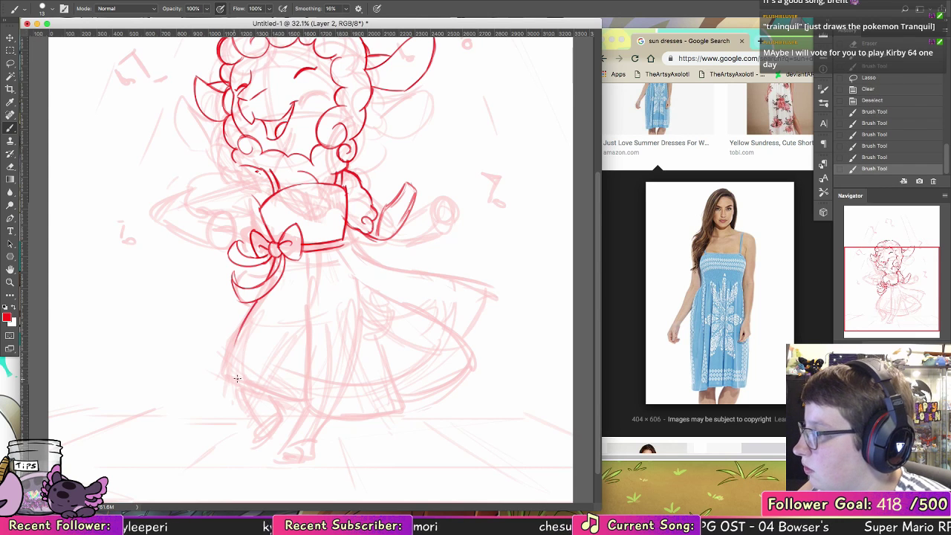
{"action": "mouse_move", "coordinate": [262, 297]}
{"action": "left_mouse_down"}
{"action": "mouse_move", "coordinate": [235, 361]}
{"action": "mouse_move", "coordinate": [245, 322]}
{"action": "mouse_move", "coordinate": [235, 376]}
{"action": "mouse_move", "coordinate": [245, 367]}
{"action": "mouse_move", "coordinate": [237, 370]}
{"action": "mouse_move", "coordinate": [303, 384]}
{"action": "mouse_move", "coordinate": [236, 362]}
{"action": "mouse_move", "coordinate": [294, 382]}
{"action": "left_mouse_up"}
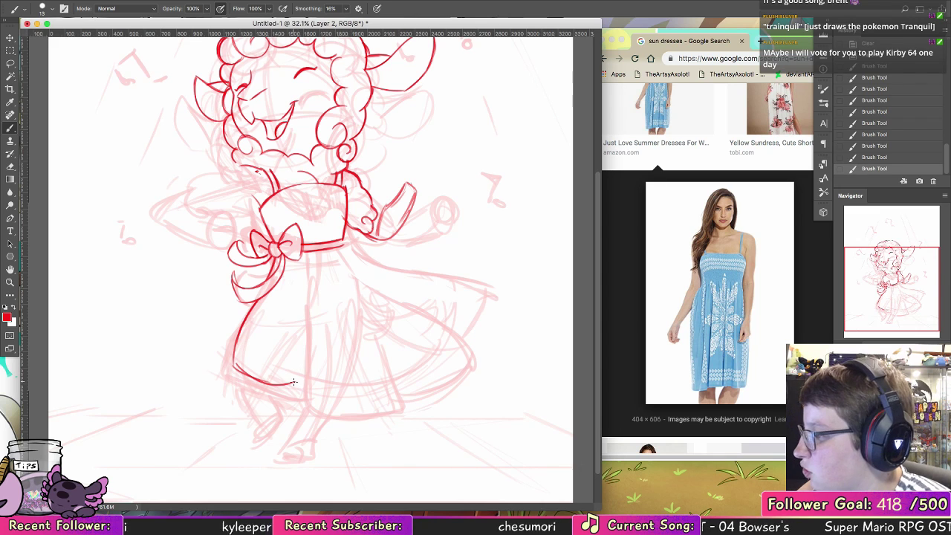
{"action": "key", "text": "super+z"}
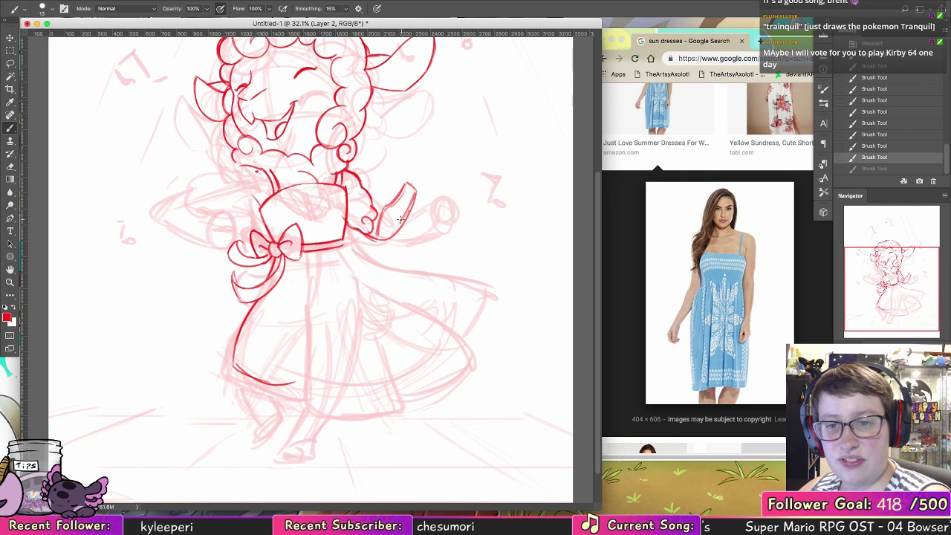
Step: Sketch the raised hand above the forearm with its curled fingers, undoing and redrawing strokes that miss the shape
{"action": "scroll", "coordinate": [435, 115], "scroll_direction": "up", "scroll_amount": 3}
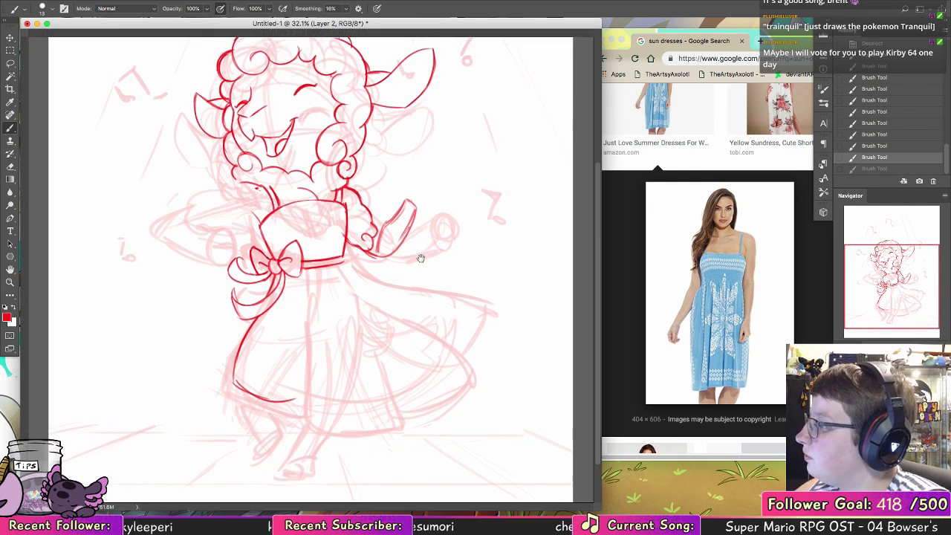
{"action": "left_click_drag", "start_coordinate": [422, 221], "coordinate": [418, 253]}
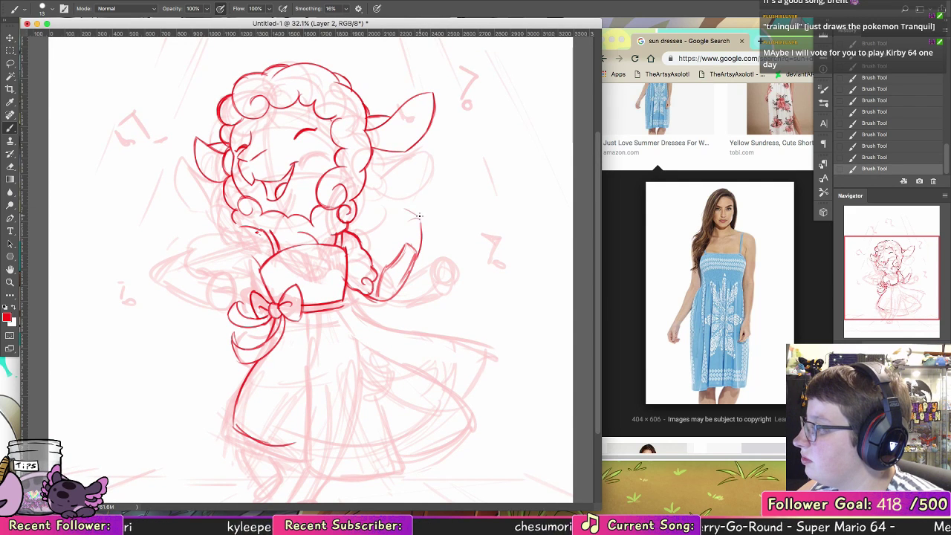
{"action": "left_click_drag", "start_coordinate": [402, 217], "coordinate": [416, 217]}
{"action": "key", "text": "alt+super+z"}
{"action": "key", "text": "alt+super+z"}
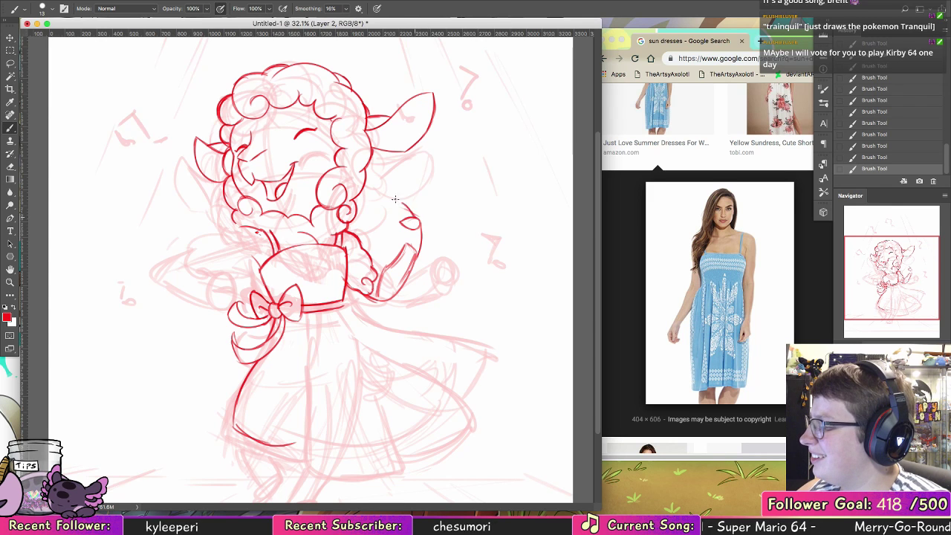
{"action": "key", "text": "alt+super+z"}
{"action": "key", "text": "alt+super+z"}
{"action": "mouse_move", "coordinate": [395, 202]}
{"action": "left_mouse_down"}
{"action": "mouse_move", "coordinate": [420, 223]}
{"action": "mouse_move", "coordinate": [381, 216]}
{"action": "left_mouse_up"}
{"action": "key", "text": "alt+super+z"}
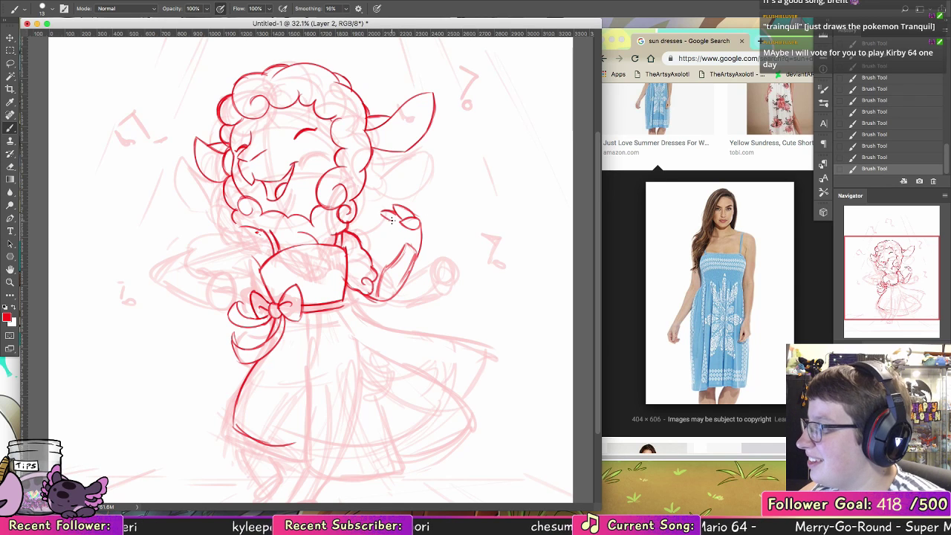
{"action": "mouse_move", "coordinate": [391, 233]}
{"action": "left_mouse_down"}
{"action": "mouse_move", "coordinate": [380, 238]}
{"action": "mouse_move", "coordinate": [389, 242]}
{"action": "left_mouse_up"}
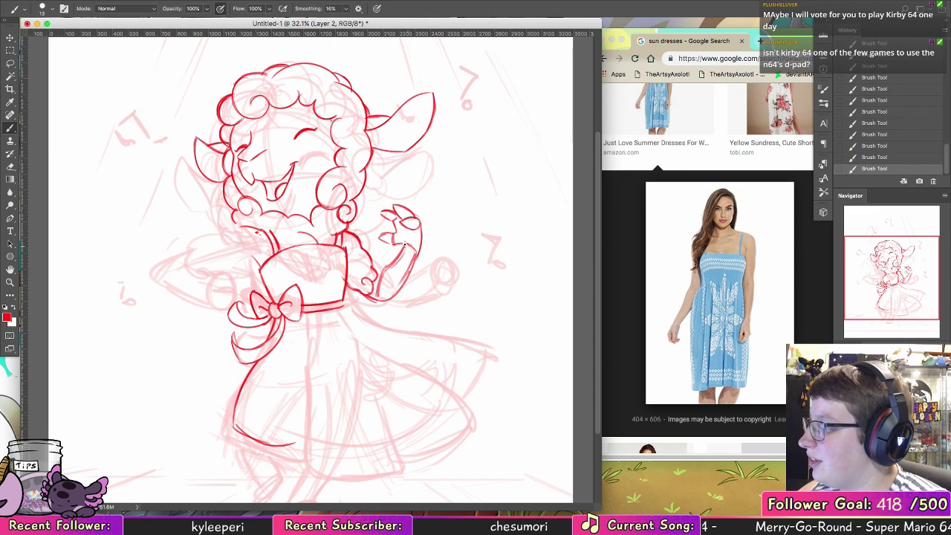
Step: Lasso the raised hand, shift it slightly outward from the body, and clear the selection
{"action": "key", "text": "l"}
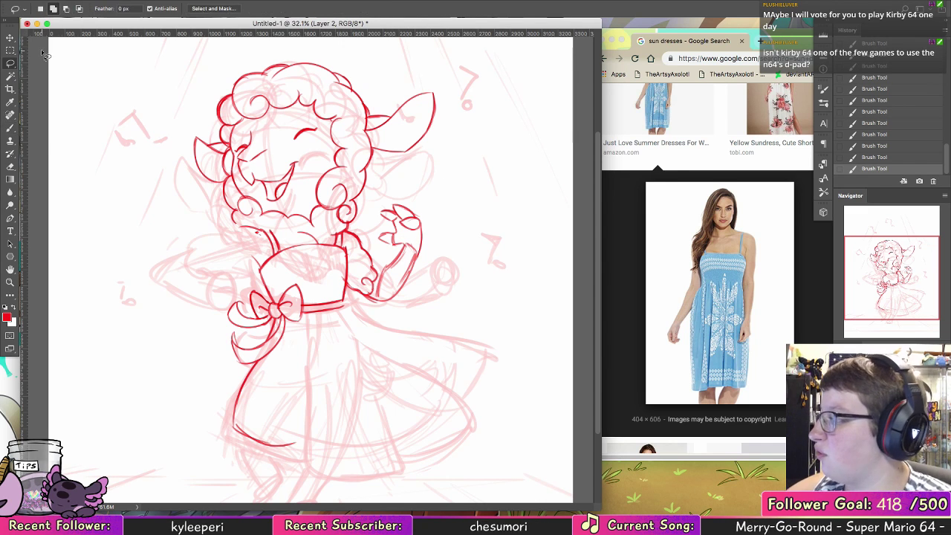
{"action": "mouse_move", "coordinate": [413, 253]}
{"action": "left_mouse_down"}
{"action": "mouse_move", "coordinate": [366, 228]}
{"action": "mouse_move", "coordinate": [434, 204]}
{"action": "mouse_move", "coordinate": [428, 253]}
{"action": "mouse_move", "coordinate": [419, 264]}
{"action": "mouse_move", "coordinate": [425, 237]}
{"action": "mouse_move", "coordinate": [410, 247]}
{"action": "mouse_move", "coordinate": [419, 254]}
{"action": "mouse_move", "coordinate": [425, 232]}
{"action": "mouse_move", "coordinate": [416, 258]}
{"action": "left_mouse_up"}
{"action": "key", "text": "v"}
{"action": "key", "text": "ctrl+d"}
Step: Redraw the outer wrist line joining the raised hand to the forearm and erase the overlapping lines inside the wrist
{"action": "key", "text": "b"}
{"action": "mouse_move", "coordinate": [426, 223]}
{"action": "left_mouse_down"}
{"action": "mouse_move", "coordinate": [414, 266]}
{"action": "mouse_move", "coordinate": [424, 255]}
{"action": "left_mouse_up"}
{"action": "key", "text": "e"}
{"action": "mouse_move", "coordinate": [428, 241]}
{"action": "left_mouse_down"}
{"action": "mouse_move", "coordinate": [414, 263]}
{"action": "mouse_move", "coordinate": [406, 242]}
{"action": "left_mouse_up"}
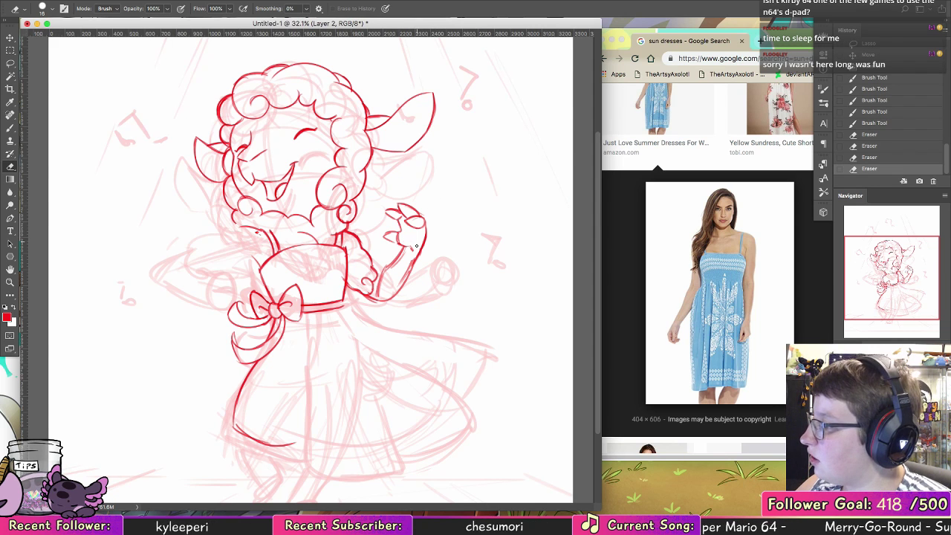
{"action": "mouse_move", "coordinate": [416, 246]}
{"action": "left_mouse_down"}
{"action": "mouse_move", "coordinate": [411, 263]}
{"action": "mouse_move", "coordinate": [404, 259]}
{"action": "left_mouse_up"}
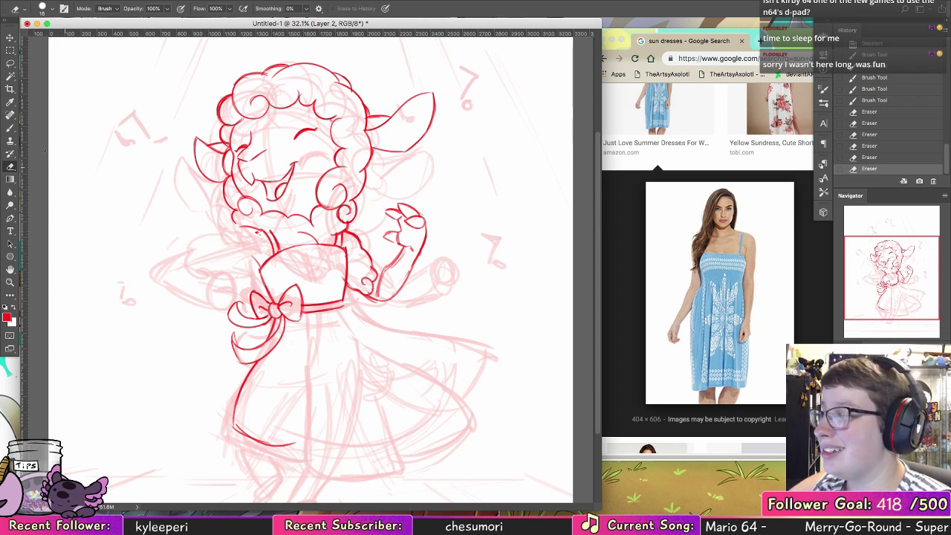
Step: Redraw the lower finger of the raised hand and the inner line running down the forearm
{"action": "left_click", "coordinate": [10, 115]}
{"action": "left_click", "coordinate": [10, 128]}
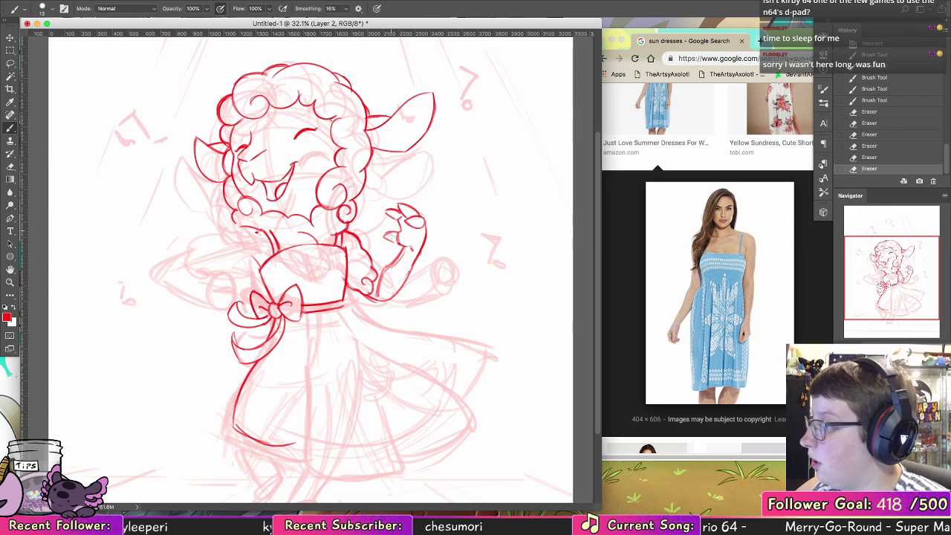
{"action": "left_click_drag", "start_coordinate": [383, 233], "coordinate": [394, 243]}
{"action": "left_click_drag", "start_coordinate": [385, 240], "coordinate": [403, 247]}
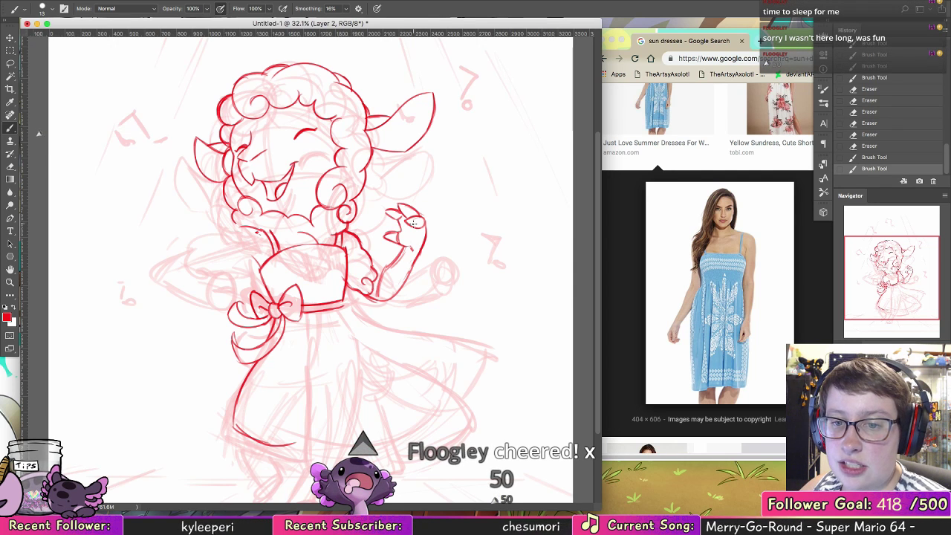
{"action": "mouse_move", "coordinate": [413, 233]}
{"action": "left_mouse_down"}
{"action": "mouse_move", "coordinate": [407, 244]}
{"action": "mouse_move", "coordinate": [418, 245]}
{"action": "mouse_move", "coordinate": [379, 275]}
{"action": "left_mouse_up"}
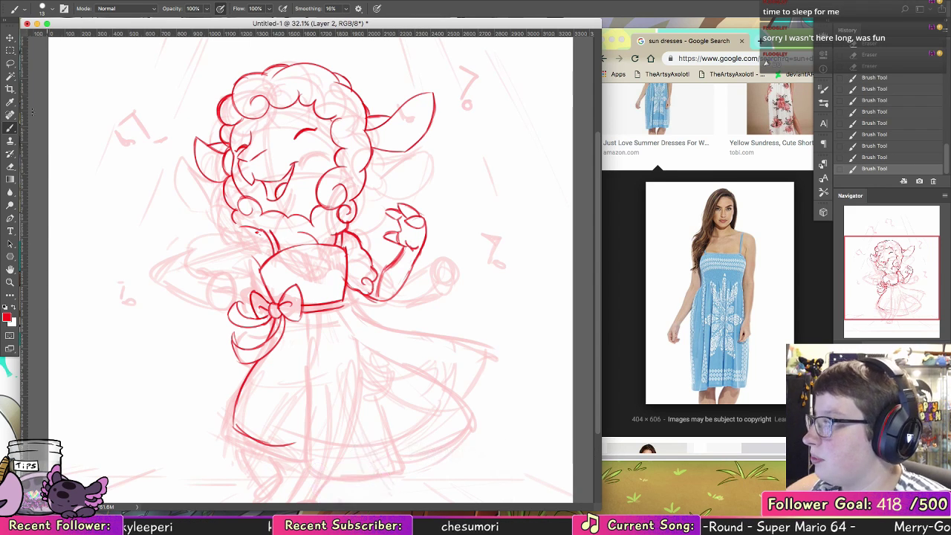
Step: Lasso the raised hand and forearm together, move them slightly toward the body, and clear the selection
{"action": "key", "text": "l"}
{"action": "mouse_move", "coordinate": [426, 195]}
{"action": "left_mouse_down"}
{"action": "mouse_move", "coordinate": [378, 241]}
{"action": "mouse_move", "coordinate": [381, 277]}
{"action": "mouse_move", "coordinate": [363, 304]}
{"action": "mouse_move", "coordinate": [425, 182]}
{"action": "left_mouse_up"}
{"action": "left_click", "coordinate": [10, 38]}
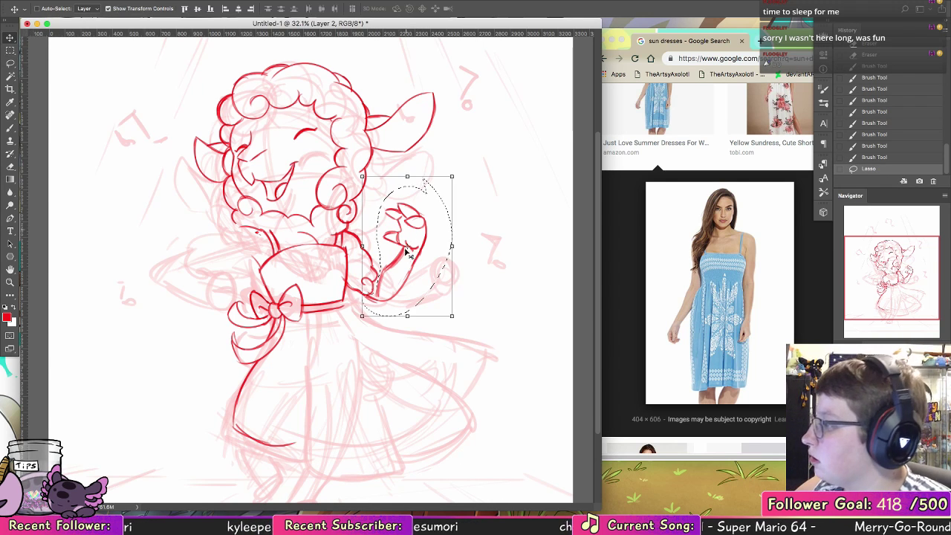
{"action": "left_click_drag", "start_coordinate": [406, 273], "coordinate": [401, 275]}
{"action": "key", "text": "ctrl+d"}
Step: Erase the overlapping lines at the raised arm's elbow and redraw the join with the upper arm
{"action": "key", "text": "b"}
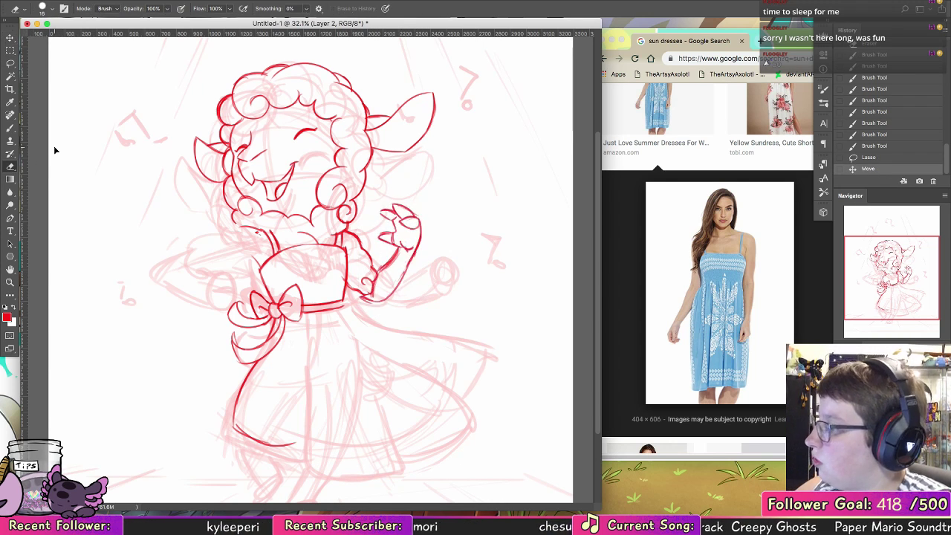
{"action": "mouse_move", "coordinate": [378, 304]}
{"action": "left_mouse_down"}
{"action": "mouse_move", "coordinate": [363, 288]}
{"action": "mouse_move", "coordinate": [373, 296]}
{"action": "left_mouse_up"}
{"action": "key", "text": "b"}
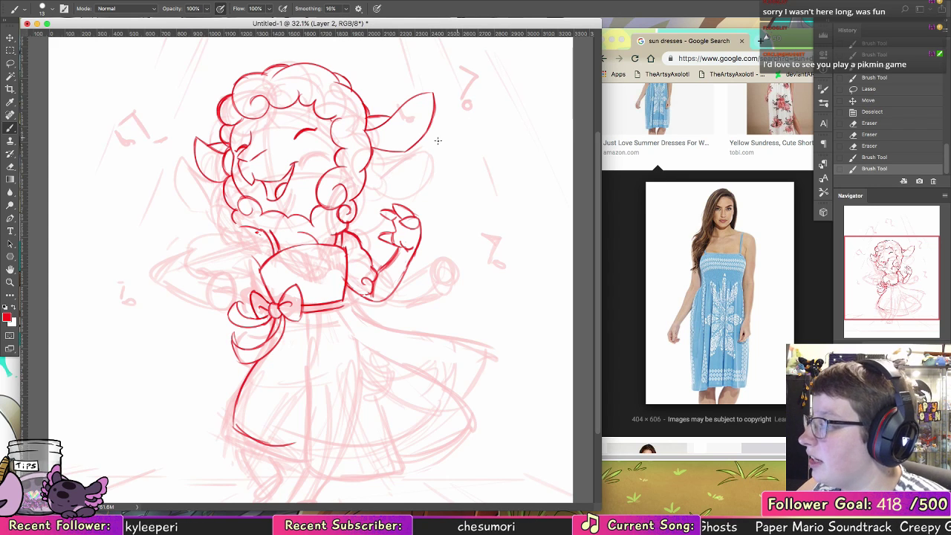
Step: Erase the stray chest curls beside the bow-side shoulder strap and redraw the edge of the wool there
{"action": "left_click_drag", "start_coordinate": [260, 232], "coordinate": [262, 235]}
{"action": "key", "text": "e"}
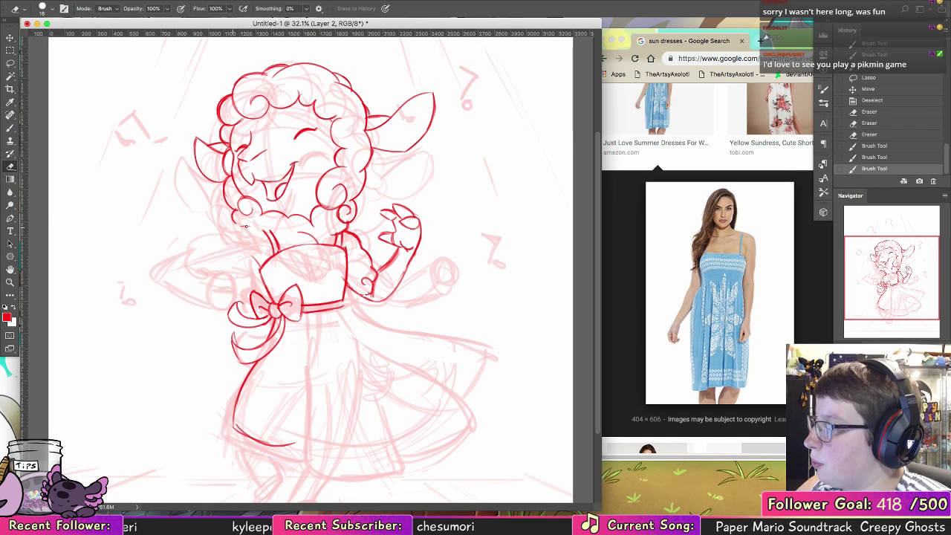
{"action": "mouse_move", "coordinate": [253, 229]}
{"action": "left_mouse_down"}
{"action": "mouse_move", "coordinate": [240, 229]}
{"action": "mouse_move", "coordinate": [233, 213]}
{"action": "mouse_move", "coordinate": [276, 234]}
{"action": "mouse_move", "coordinate": [250, 237]}
{"action": "left_mouse_up"}
{"action": "key", "text": "b"}
{"action": "key", "text": "super+z"}
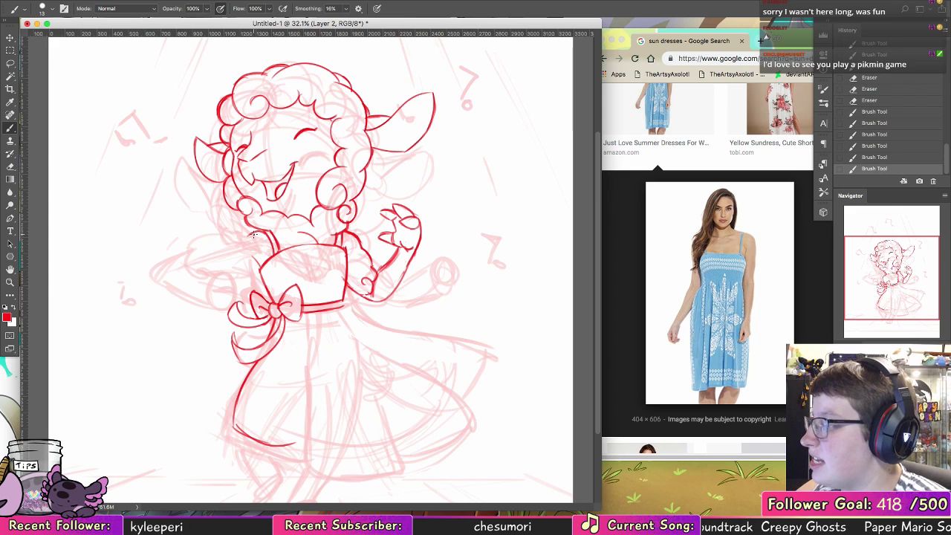
{"action": "left_click_drag", "start_coordinate": [311, 223], "coordinate": [320, 208]}
Step: Sketch a new bow-side upper arm reaching outward from the shoulder strap and start erasing its overlapping inner lines
{"action": "mouse_move", "coordinate": [247, 237]}
{"action": "left_mouse_down"}
{"action": "mouse_move", "coordinate": [211, 245]}
{"action": "mouse_move", "coordinate": [249, 252]}
{"action": "mouse_move", "coordinate": [217, 247]}
{"action": "left_mouse_up"}
{"action": "key", "text": "super+z"}
{"action": "key", "text": "super+z"}
{"action": "mouse_move", "coordinate": [246, 246]}
{"action": "left_mouse_down"}
{"action": "mouse_move", "coordinate": [212, 246]}
{"action": "mouse_move", "coordinate": [208, 259]}
{"action": "left_mouse_up"}
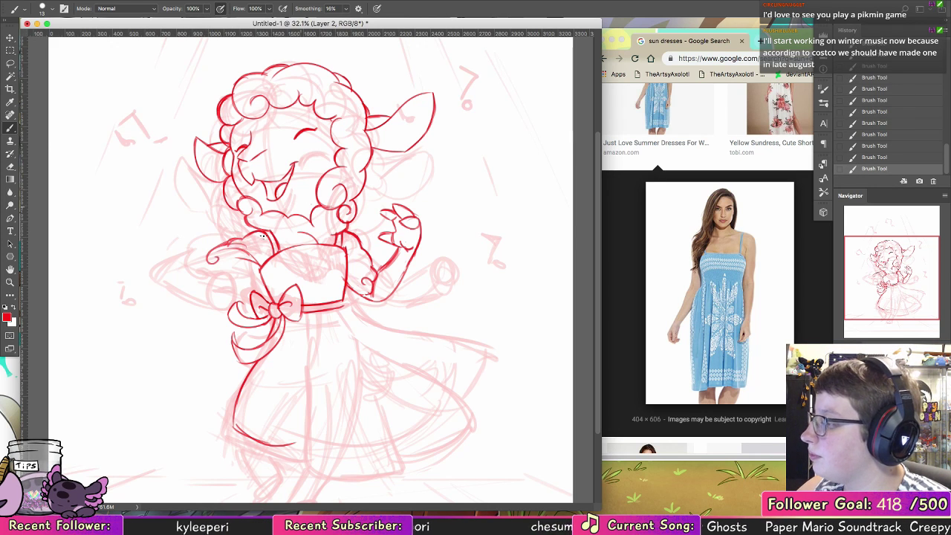
{"action": "key", "text": "super+z"}
{"action": "key", "text": "super+z"}
{"action": "key", "text": "super+shift+z"}
{"action": "key", "text": "super+shift+z"}
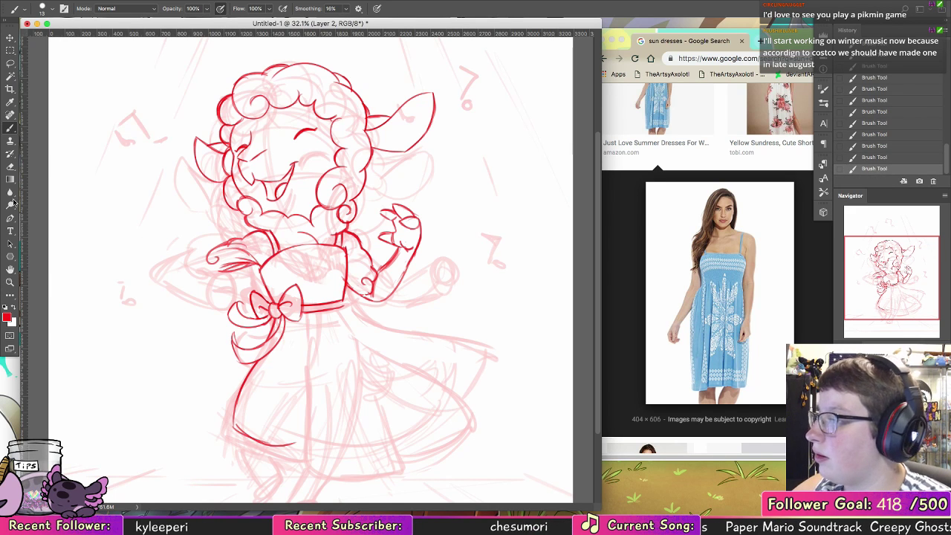
{"action": "key", "text": "e"}
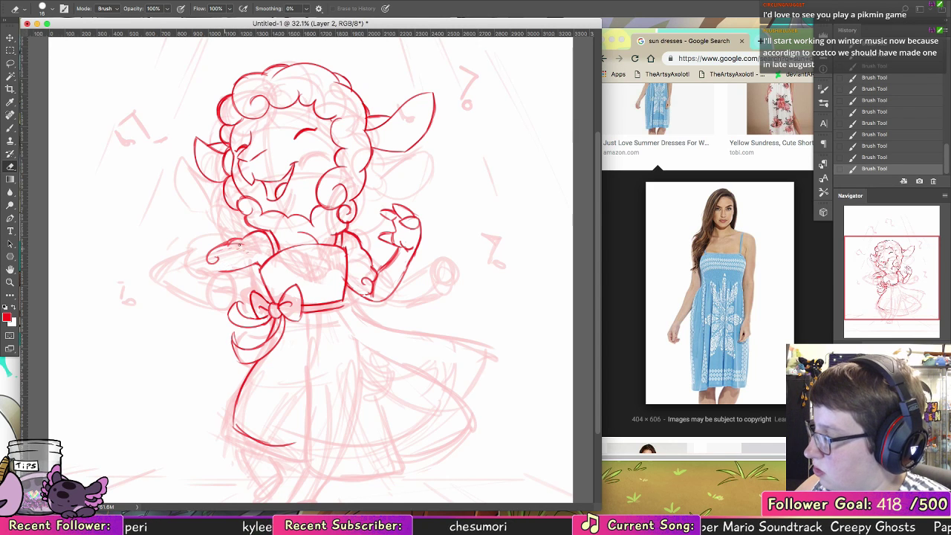
Step: Erase the stray marks under the lowered arm's puffy sleeve and redraw the sleeve's lower edge in red
{"action": "mouse_move", "coordinate": [257, 251]}
{"action": "left_mouse_down"}
{"action": "mouse_move", "coordinate": [282, 254]}
{"action": "mouse_move", "coordinate": [250, 238]}
{"action": "mouse_move", "coordinate": [256, 263]}
{"action": "left_mouse_up"}
{"action": "left_click", "coordinate": [11, 128]}
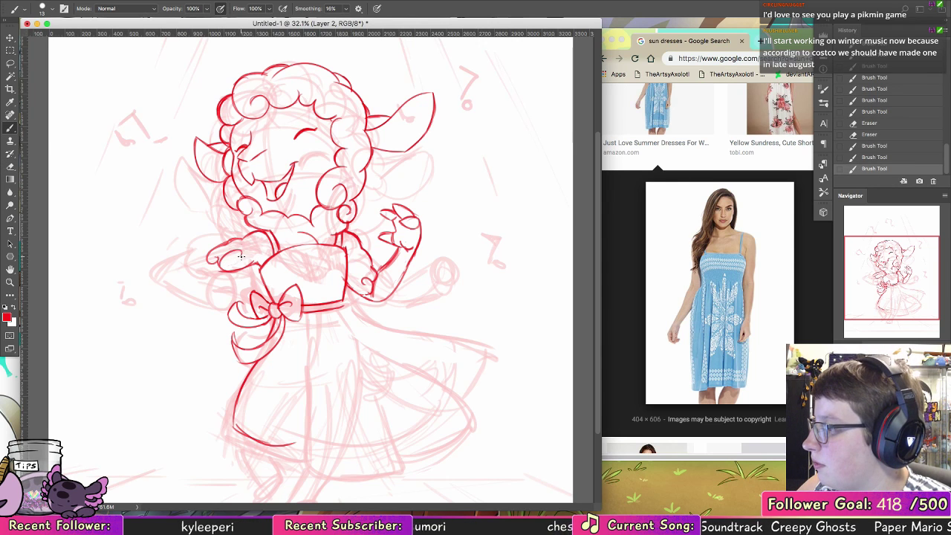
{"action": "key", "text": "ctrl+z"}
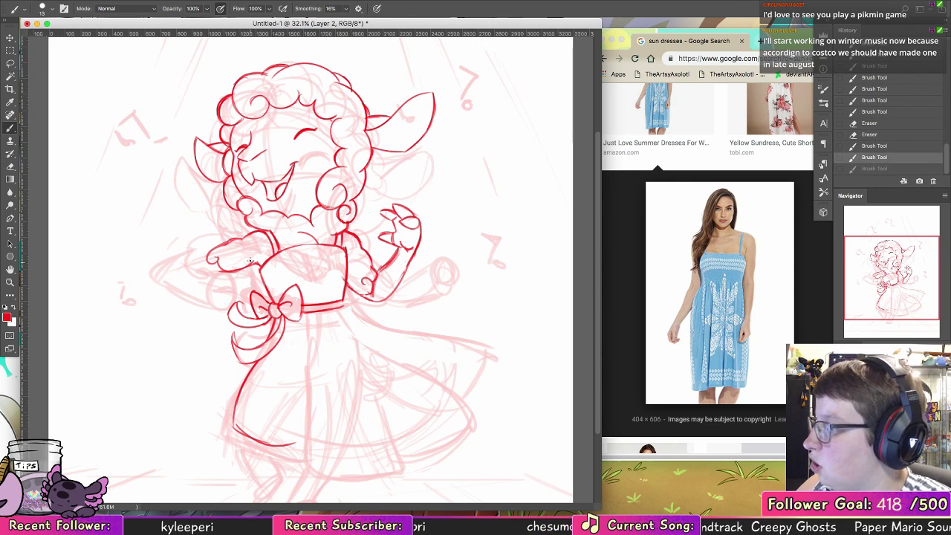
{"action": "key", "text": "ctrl+z"}
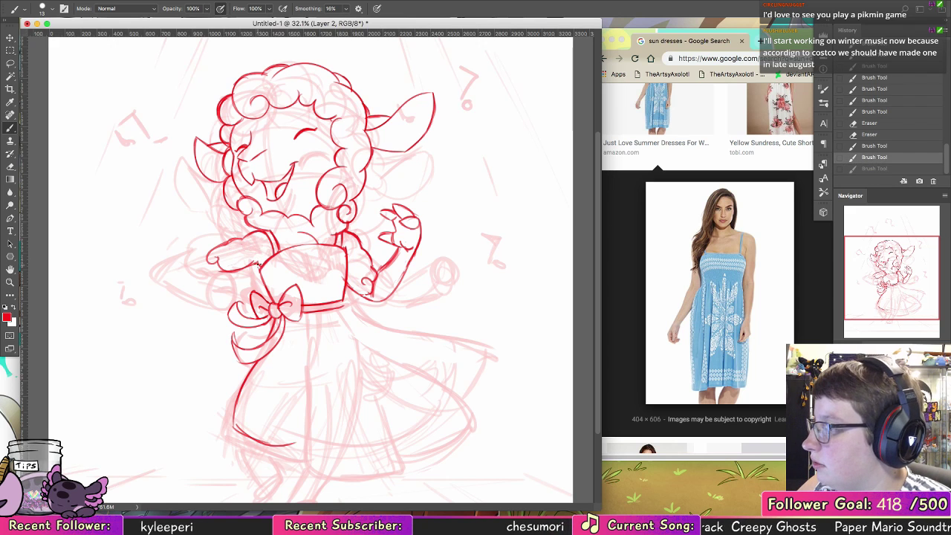
{"action": "left_click_drag", "start_coordinate": [244, 258], "coordinate": [260, 266]}
{"action": "key", "text": "ctrl+z"}
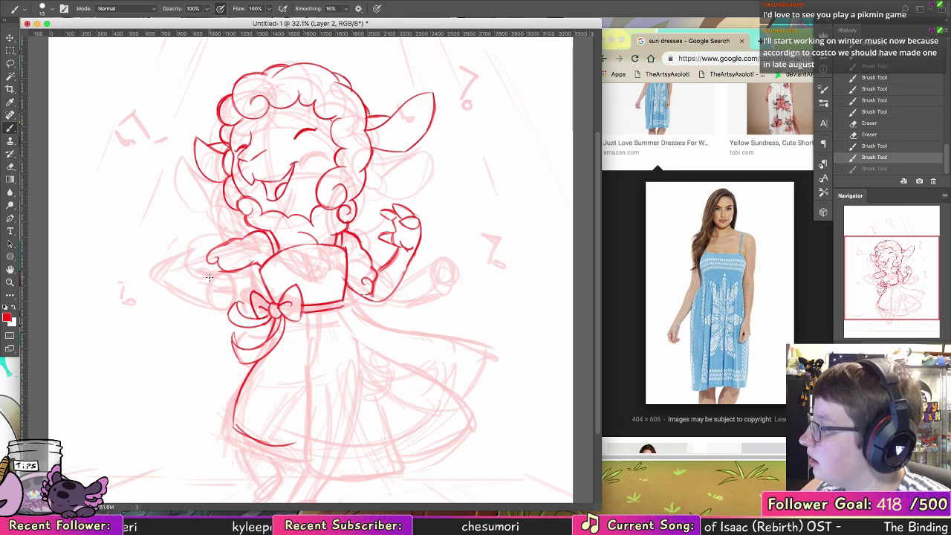
{"action": "left_click_drag", "start_coordinate": [217, 265], "coordinate": [243, 250]}
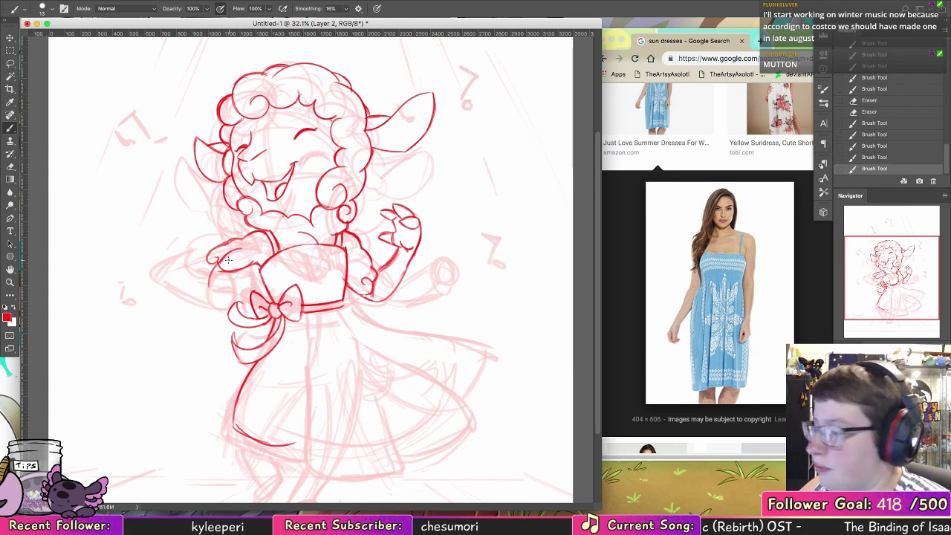
{"action": "key", "text": "alt+super+z"}
{"action": "key", "text": "alt+super+z"}
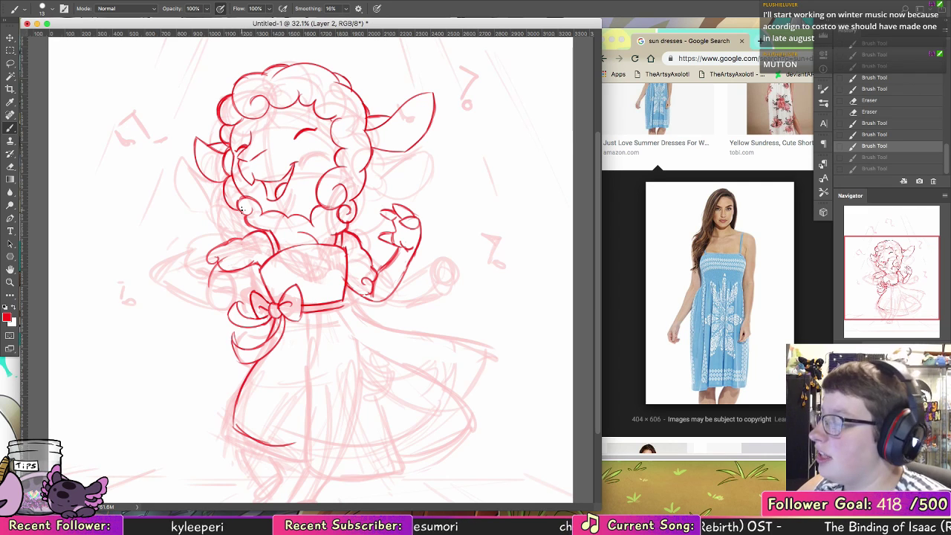
{"action": "mouse_move", "coordinate": [218, 261]}
{"action": "left_mouse_down"}
{"action": "mouse_move", "coordinate": [224, 269]}
{"action": "mouse_move", "coordinate": [212, 269]}
{"action": "mouse_move", "coordinate": [225, 274]}
{"action": "mouse_move", "coordinate": [230, 257]}
{"action": "left_mouse_up"}
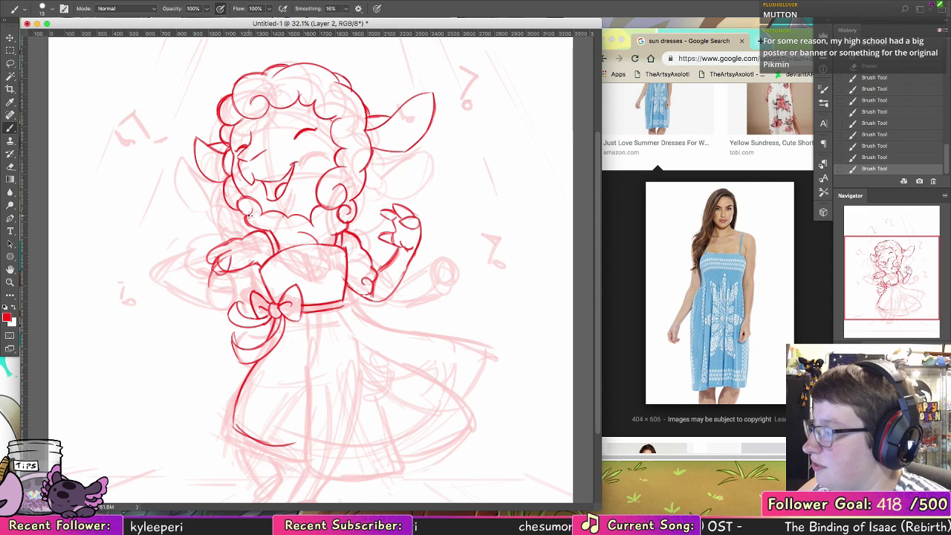
{"action": "key", "text": "super+z"}
{"action": "key", "text": "super+z"}
{"action": "key", "text": "super+z"}
{"action": "key", "text": "super+z"}
{"action": "key", "text": "super+z"}
{"action": "key", "text": "super+z"}
{"action": "key", "text": "super+z"}
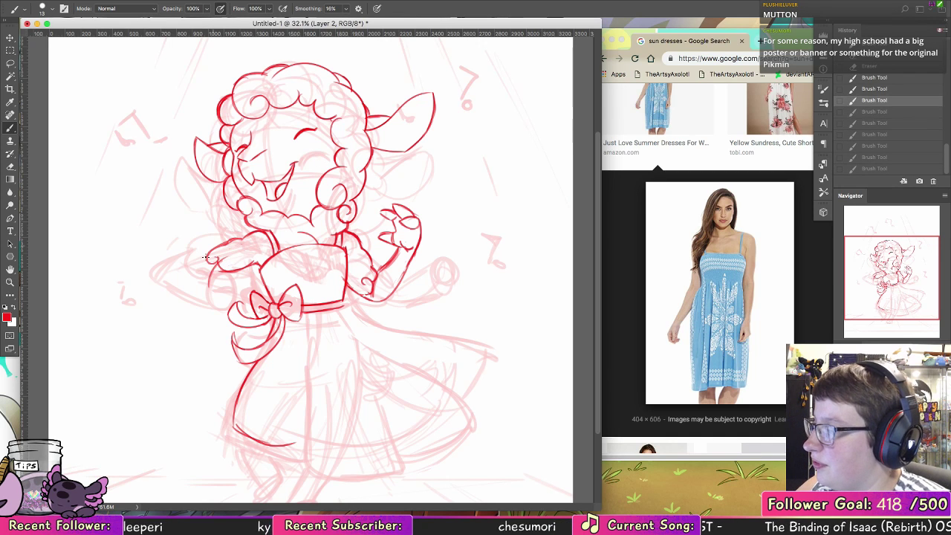
{"action": "key", "text": "super+z"}
Step: Draw the first curled fingers of the lowered hand just below the sleeve and erase the overlapping sleeve line
{"action": "left_click_drag", "start_coordinate": [197, 282], "coordinate": [220, 268]}
{"action": "mouse_move", "coordinate": [199, 281]}
{"action": "left_mouse_down"}
{"action": "mouse_move", "coordinate": [217, 269]}
{"action": "mouse_move", "coordinate": [197, 283]}
{"action": "left_mouse_up"}
{"action": "left_click_drag", "start_coordinate": [200, 277], "coordinate": [196, 290]}
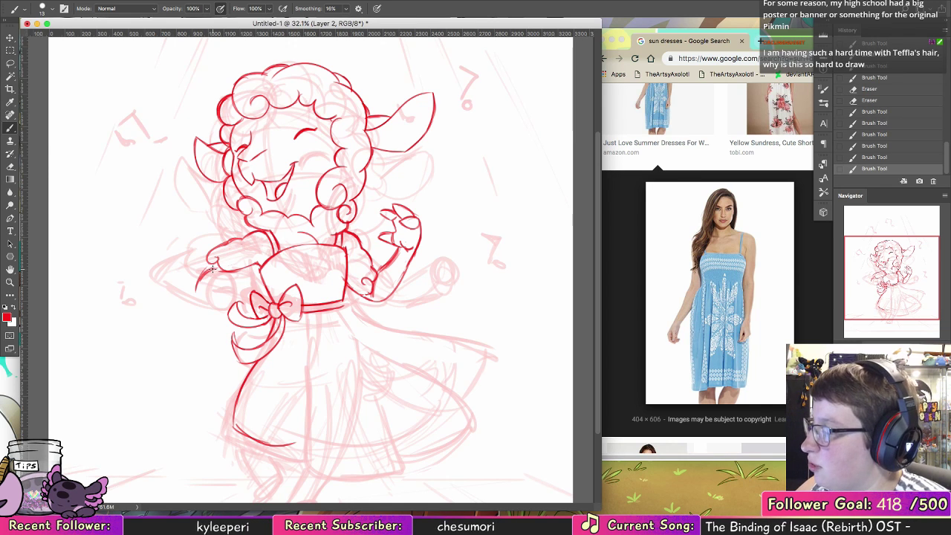
{"action": "mouse_move", "coordinate": [212, 269]}
{"action": "left_mouse_down"}
{"action": "mouse_move", "coordinate": [236, 272]}
{"action": "mouse_move", "coordinate": [198, 302]}
{"action": "mouse_move", "coordinate": [221, 294]}
{"action": "mouse_move", "coordinate": [216, 289]}
{"action": "left_mouse_up"}
{"action": "key", "text": "alt+super+z"}
{"action": "key", "text": "alt+super+z"}
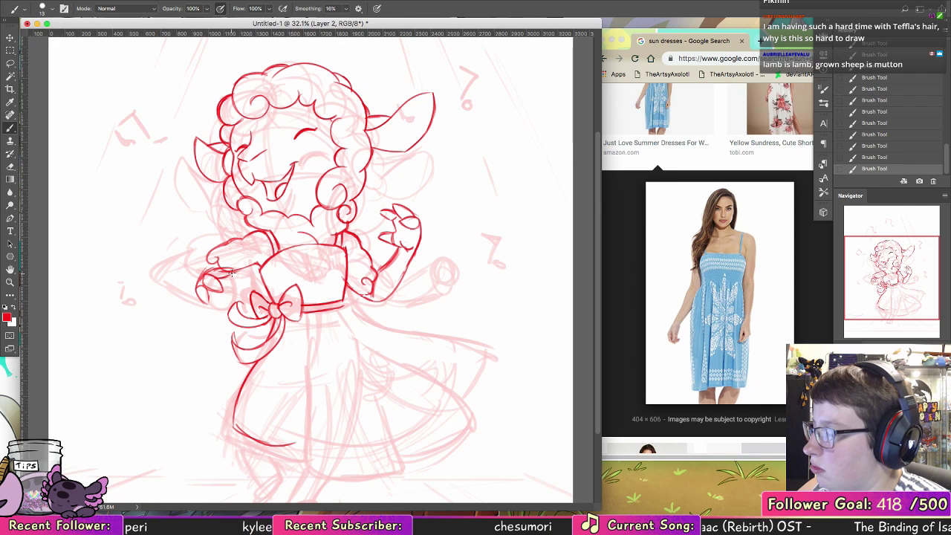
{"action": "key", "text": "e"}
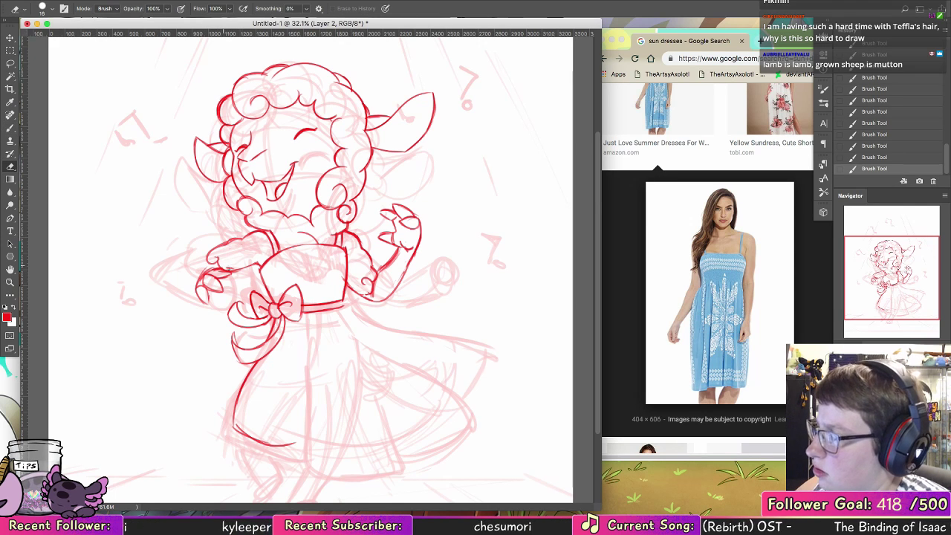
{"action": "left_click_drag", "start_coordinate": [211, 257], "coordinate": [221, 266]}
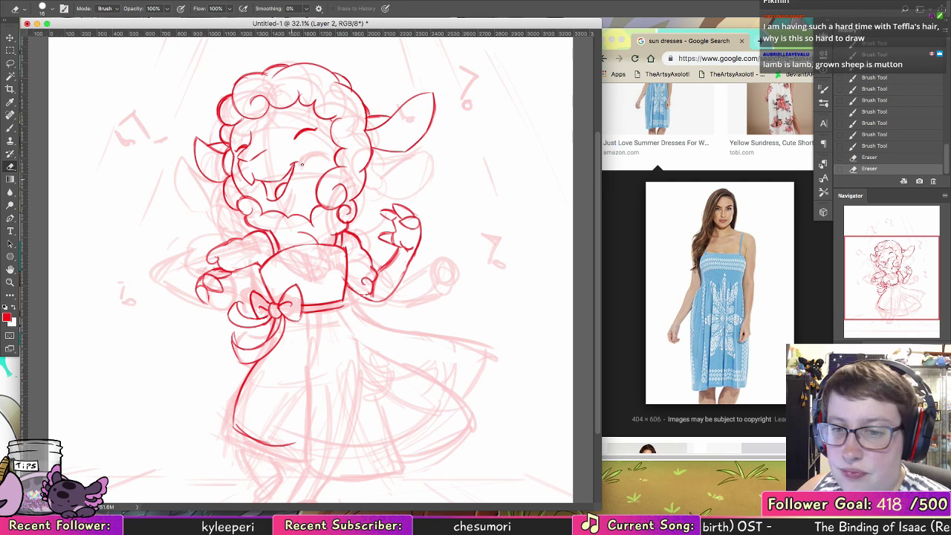
Step: Draw the remaining fingers and the thumb side of the lowered hand, reworking the strokes until its outline closes
{"action": "left_click", "coordinate": [9, 127]}
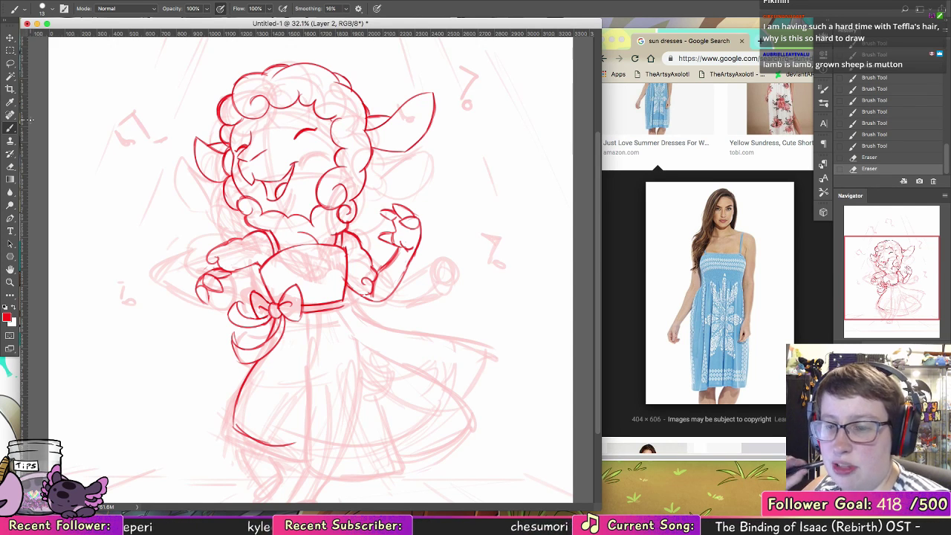
{"action": "mouse_move", "coordinate": [224, 278]}
{"action": "left_mouse_down"}
{"action": "mouse_move", "coordinate": [222, 288]}
{"action": "mouse_move", "coordinate": [231, 274]}
{"action": "mouse_move", "coordinate": [244, 288]}
{"action": "mouse_move", "coordinate": [226, 299]}
{"action": "left_mouse_up"}
{"action": "key", "text": "alt+super+z"}
{"action": "key", "text": "alt+super+z"}
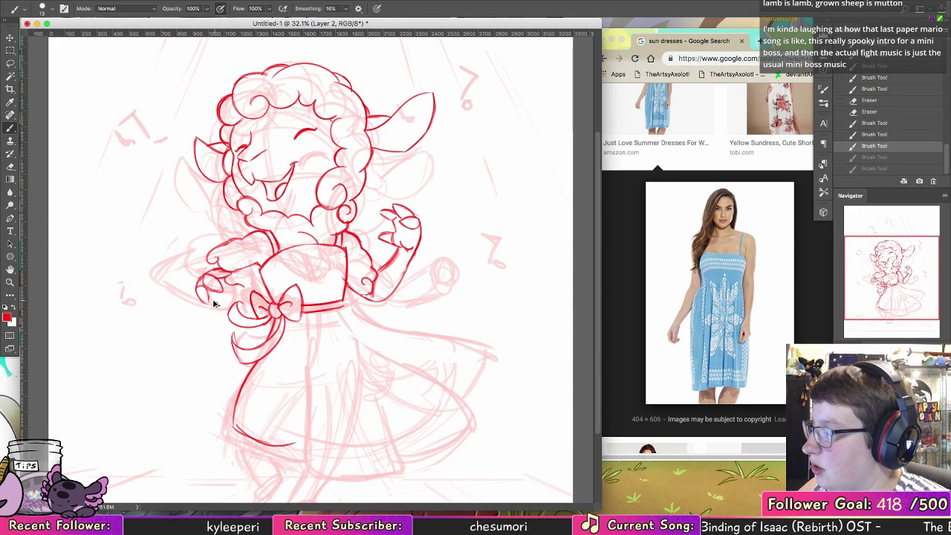
{"action": "key", "text": "ctrl+shift+z"}
{"action": "key", "text": "ctrl+shift+z"}
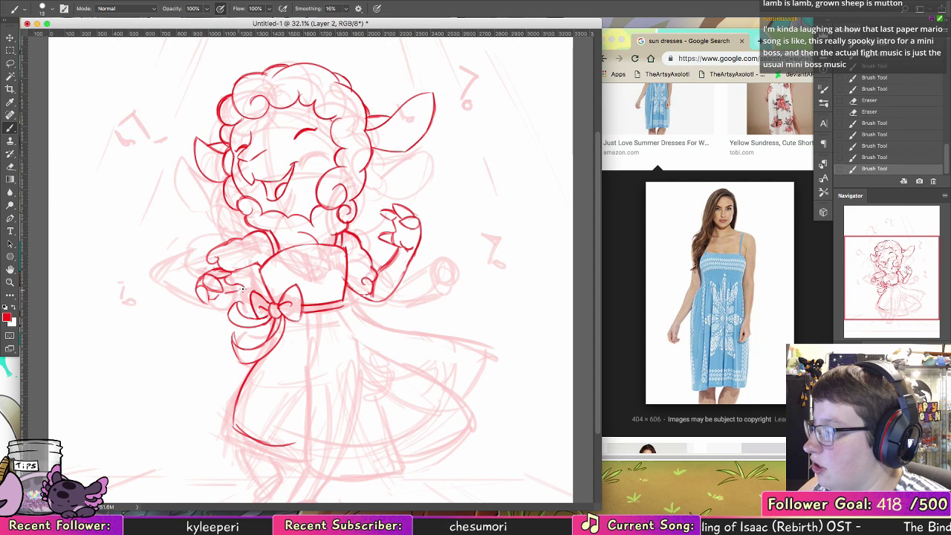
{"action": "mouse_move", "coordinate": [242, 288]}
{"action": "left_mouse_down"}
{"action": "mouse_move", "coordinate": [228, 295]}
{"action": "mouse_move", "coordinate": [243, 282]}
{"action": "left_mouse_up"}
{"action": "key", "text": "super+z"}
{"action": "key", "text": "super+z"}
{"action": "left_click", "coordinate": [10, 167]}
{"action": "left_click", "coordinate": [10, 128]}
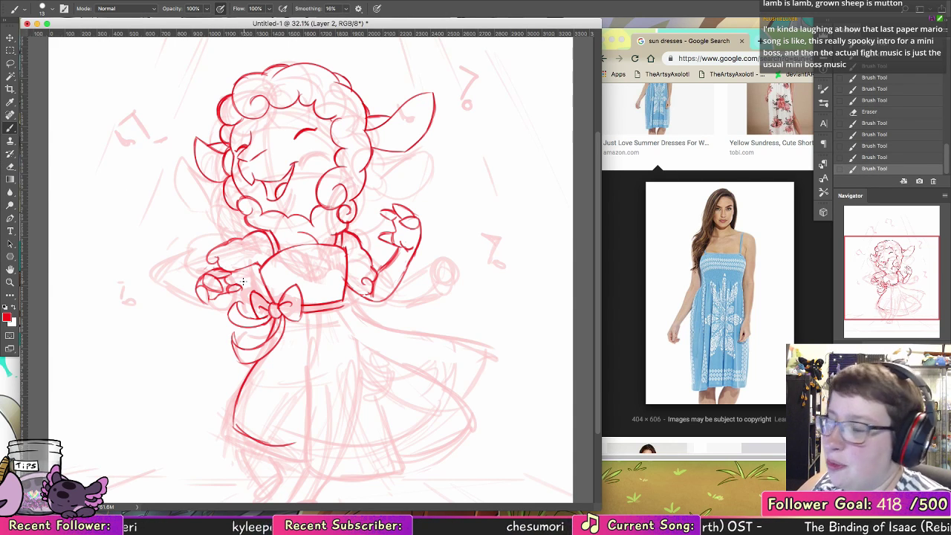
Step: Lasso the lowered hand, enlarge it to about 114% with Free Transform, apply it and clear the selection
{"action": "key", "text": "l"}
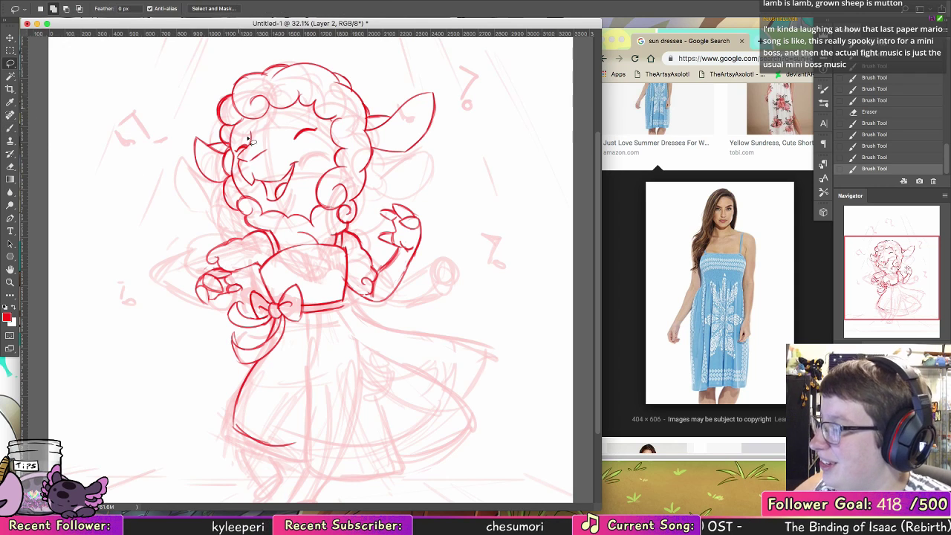
{"action": "left_click_drag", "start_coordinate": [226, 305], "coordinate": [223, 308]}
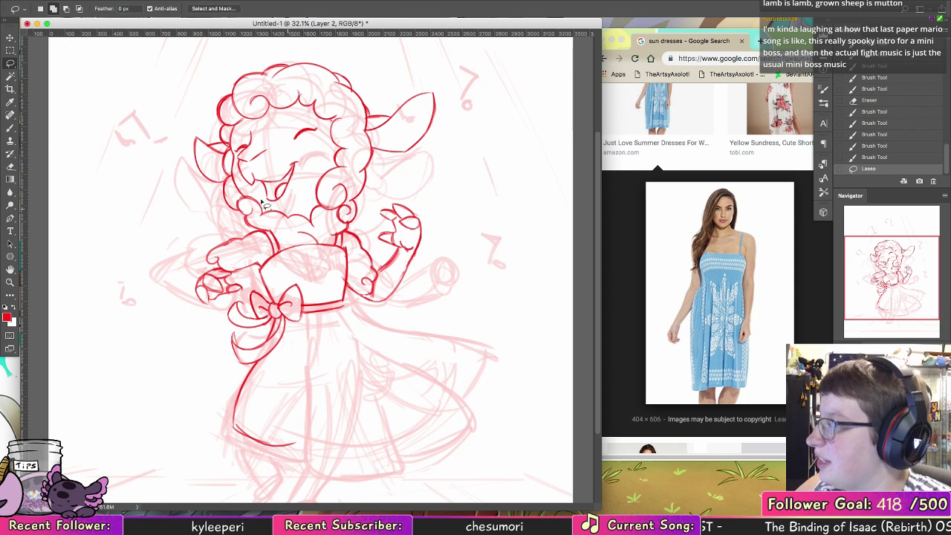
{"action": "key", "text": "ctrl+t"}
{"action": "left_click_drag", "start_coordinate": [247, 265], "coordinate": [253, 260]}
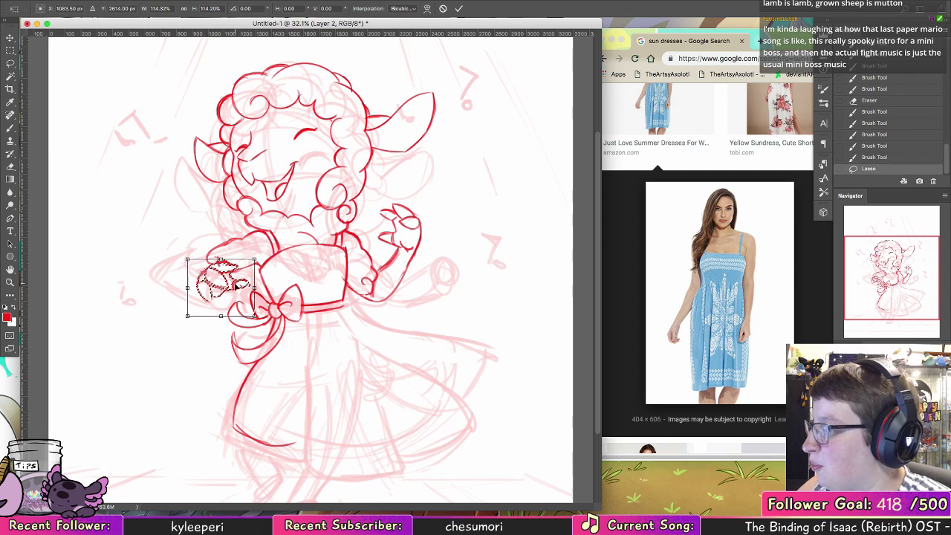
{"action": "left_click", "coordinate": [11, 165]}
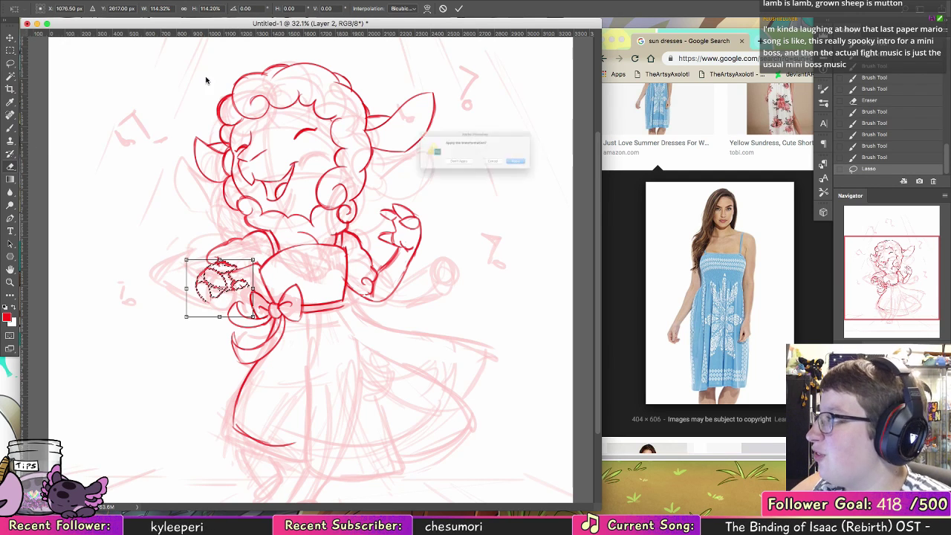
{"action": "key", "text": "Return"}
{"action": "key", "text": "ctrl+d"}
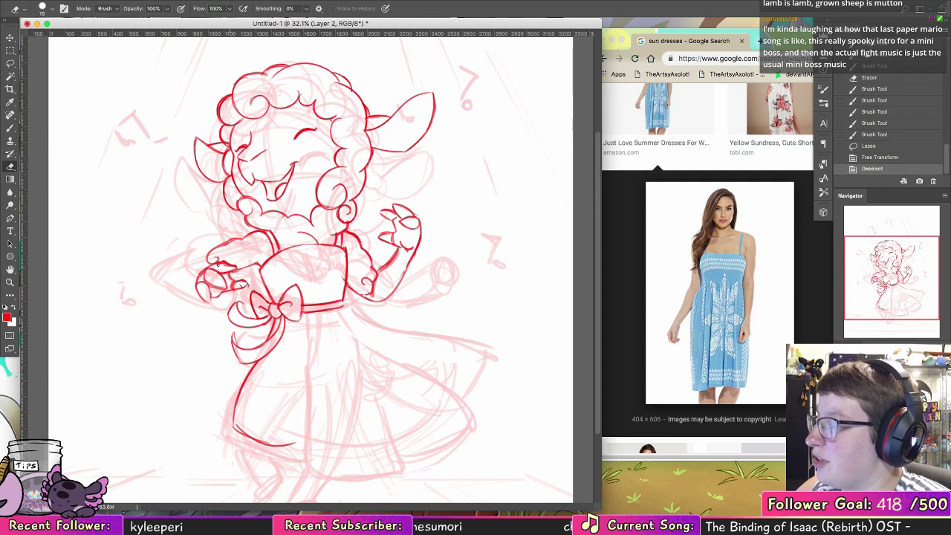
Step: Clean up the enlarged hand's lines and draw an outer contour around it that joins the sleeve
{"action": "mouse_move", "coordinate": [218, 264]}
{"action": "left_mouse_down"}
{"action": "mouse_move", "coordinate": [237, 263]}
{"action": "mouse_move", "coordinate": [219, 263]}
{"action": "left_mouse_up"}
{"action": "key", "text": "b"}
{"action": "mouse_move", "coordinate": [220, 263]}
{"action": "left_mouse_down"}
{"action": "mouse_move", "coordinate": [238, 266]}
{"action": "mouse_move", "coordinate": [214, 265]}
{"action": "mouse_move", "coordinate": [228, 262]}
{"action": "mouse_move", "coordinate": [241, 284]}
{"action": "left_mouse_up"}
{"action": "key", "text": "e"}
{"action": "key", "text": "b"}
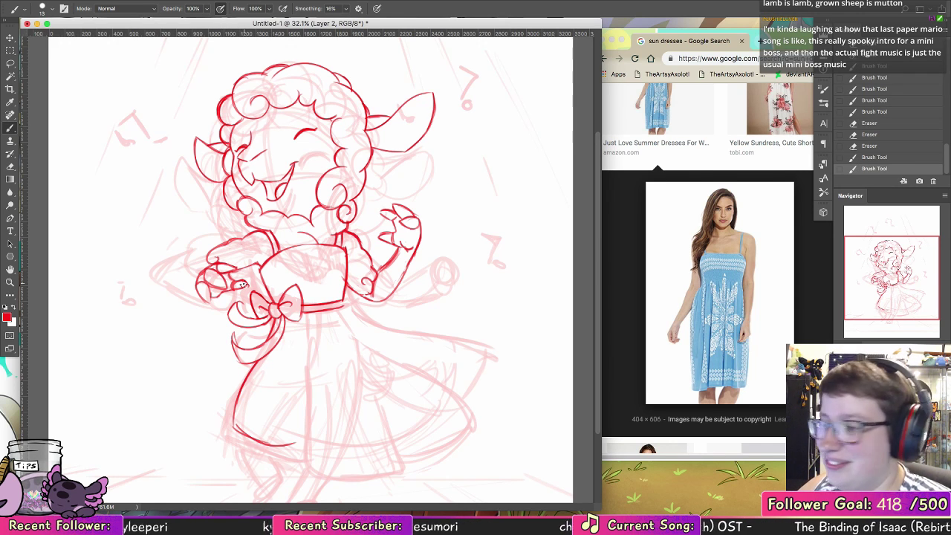
{"action": "mouse_move", "coordinate": [184, 280]}
{"action": "left_mouse_down"}
{"action": "mouse_move", "coordinate": [208, 254]}
{"action": "mouse_move", "coordinate": [193, 260]}
{"action": "mouse_move", "coordinate": [207, 257]}
{"action": "mouse_move", "coordinate": [194, 258]}
{"action": "mouse_move", "coordinate": [192, 295]}
{"action": "left_mouse_up"}
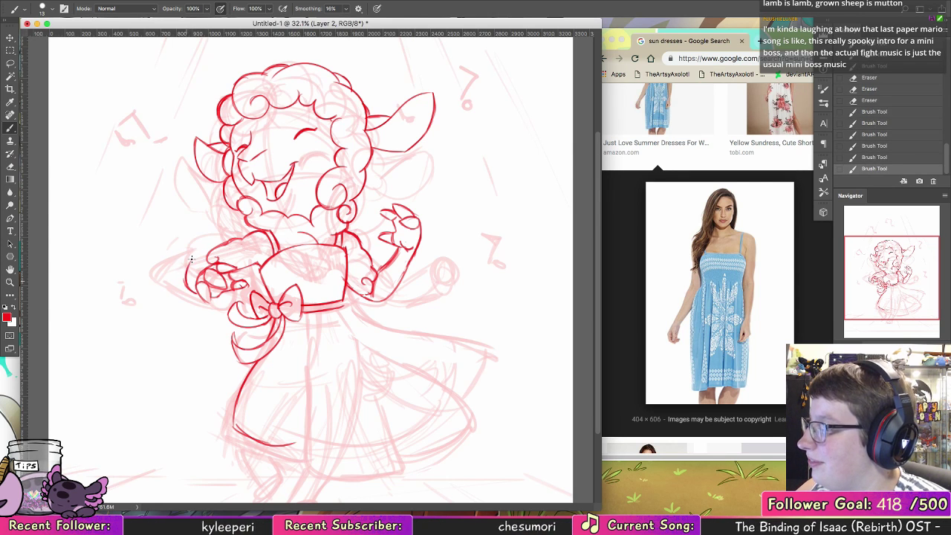
{"action": "left_click_drag", "start_coordinate": [191, 259], "coordinate": [198, 266]}
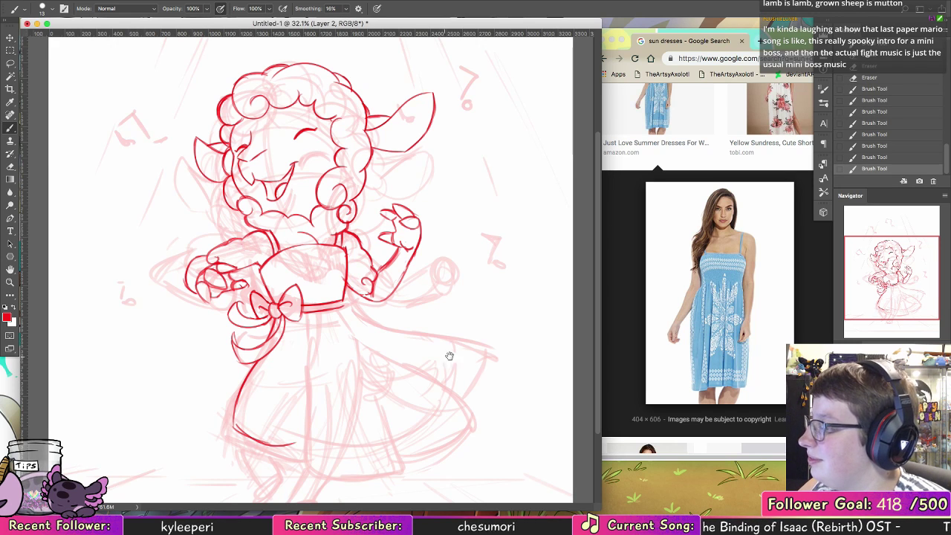
Step: Draw the skirt's flared back edge from the waistband and add a trailing fabric flap behind it
{"action": "left_click_drag", "start_coordinate": [449, 356], "coordinate": [448, 259]}
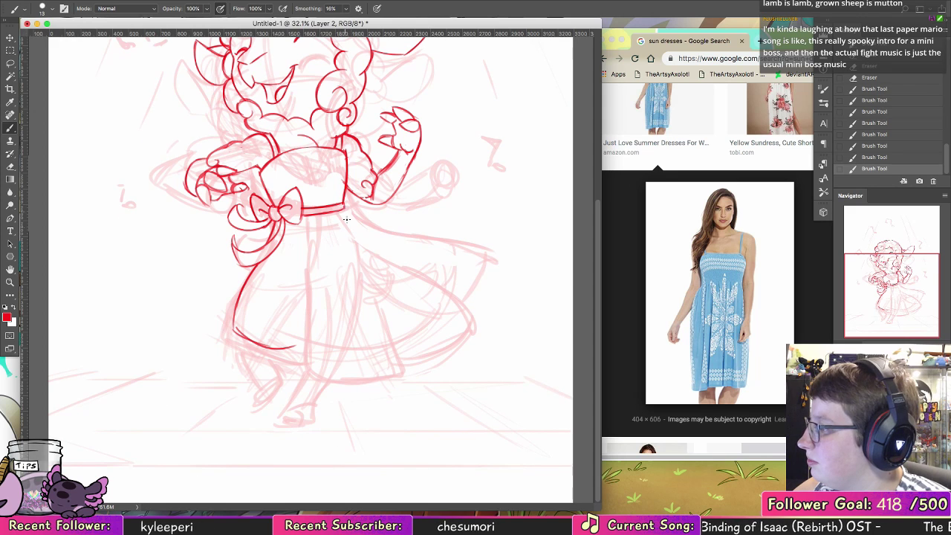
{"action": "mouse_move", "coordinate": [345, 208]}
{"action": "left_mouse_down"}
{"action": "mouse_move", "coordinate": [397, 233]}
{"action": "mouse_move", "coordinate": [385, 223]}
{"action": "mouse_move", "coordinate": [437, 225]}
{"action": "left_mouse_up"}
{"action": "key", "text": "ctrl+z"}
{"action": "key", "text": "ctrl+z"}
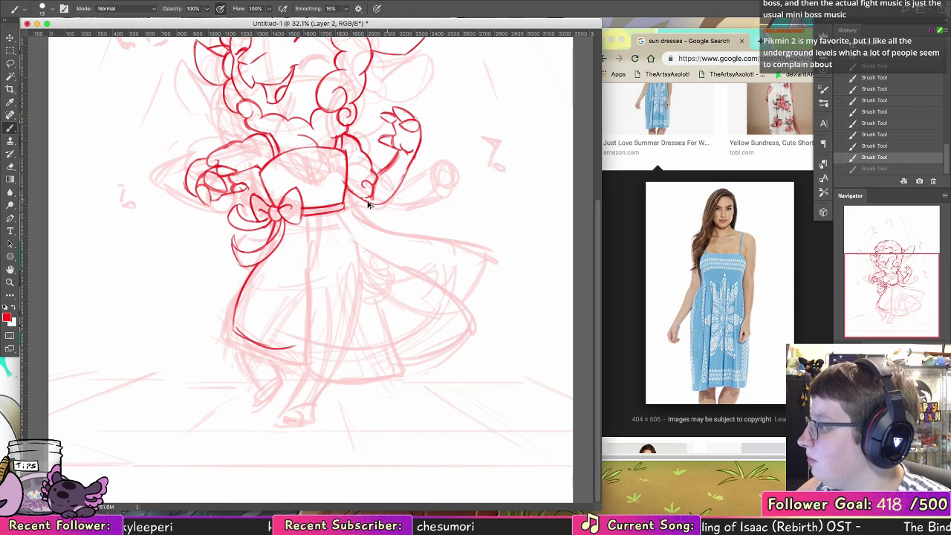
{"action": "left_click_drag", "start_coordinate": [345, 208], "coordinate": [405, 253]}
{"action": "key", "text": "ctrl+z"}
{"action": "left_click_drag", "start_coordinate": [345, 212], "coordinate": [427, 262]}
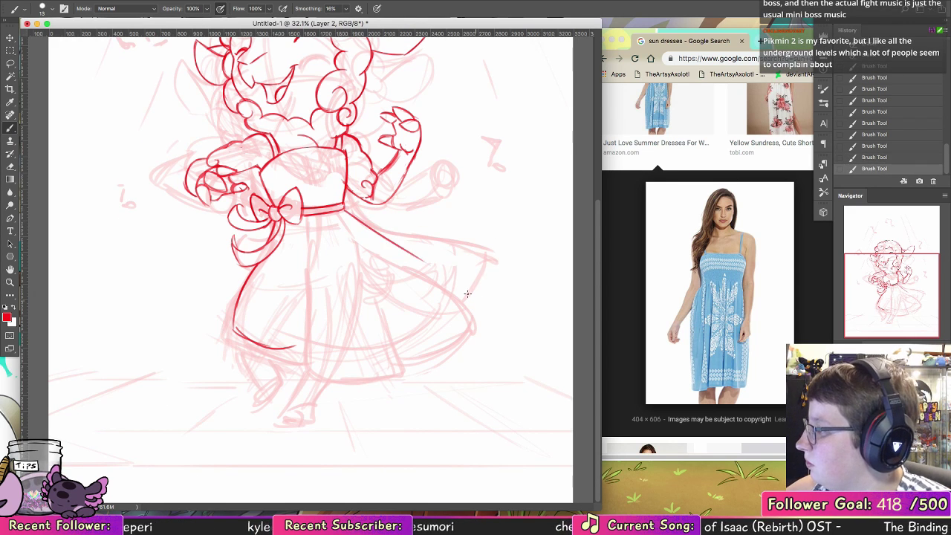
{"action": "key", "text": "ctrl+z"}
{"action": "left_click_drag", "start_coordinate": [344, 209], "coordinate": [465, 301]}
{"action": "mouse_move", "coordinate": [346, 214]}
{"action": "left_mouse_down"}
{"action": "mouse_move", "coordinate": [418, 220]}
{"action": "mouse_move", "coordinate": [454, 245]}
{"action": "mouse_move", "coordinate": [394, 221]}
{"action": "mouse_move", "coordinate": [452, 243]}
{"action": "mouse_move", "coordinate": [443, 283]}
{"action": "left_mouse_up"}
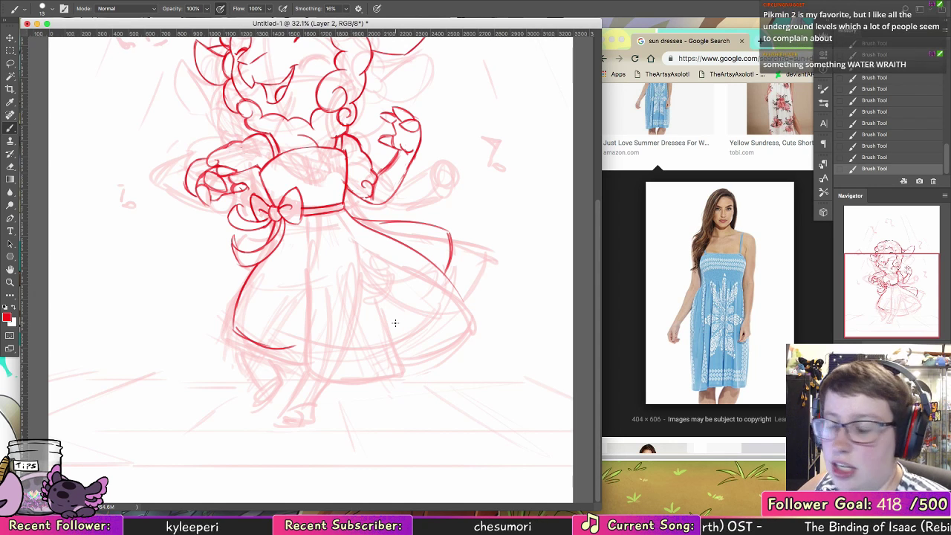
Step: Draw the skirt's long fold lines and complete the curved hem around to the flared back edge
{"action": "left_click_drag", "start_coordinate": [328, 223], "coordinate": [391, 319]}
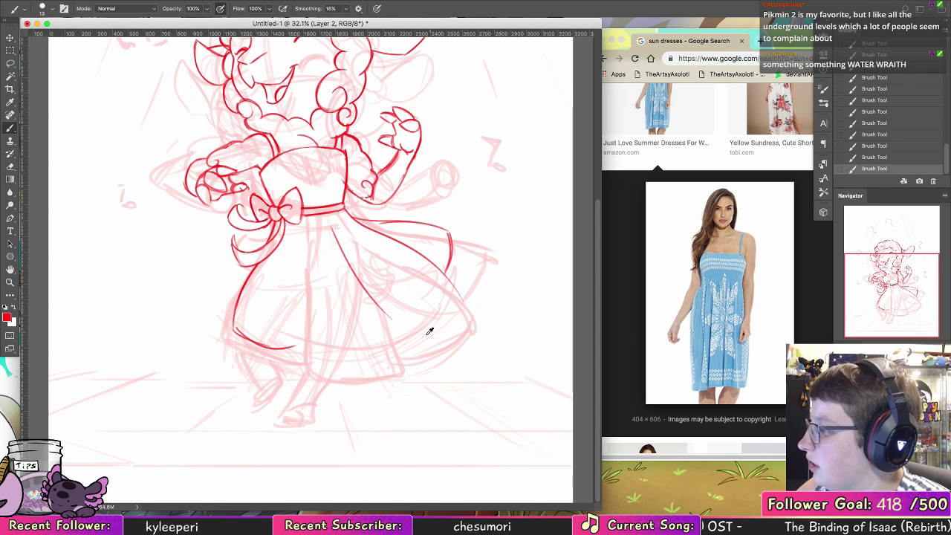
{"action": "left_click_drag", "start_coordinate": [306, 269], "coordinate": [312, 348]}
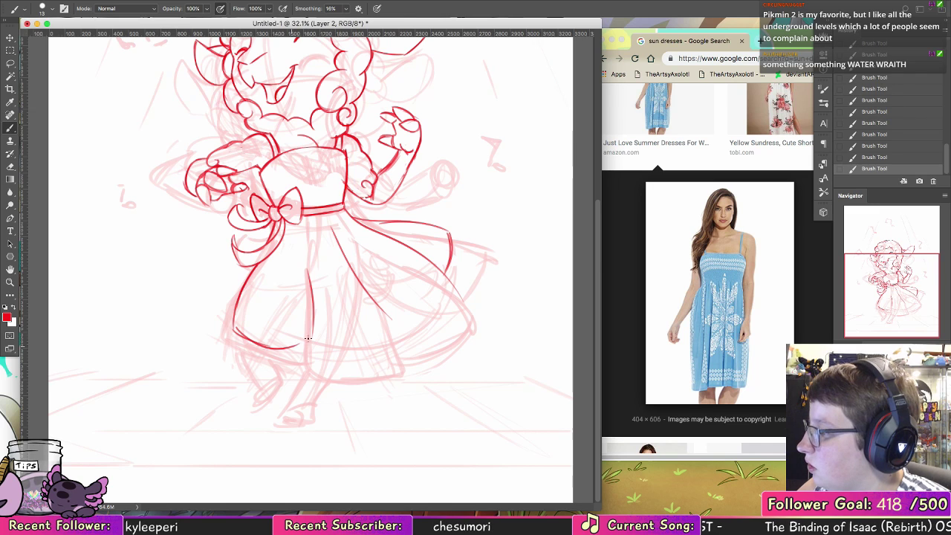
{"action": "left_click_drag", "start_coordinate": [304, 305], "coordinate": [300, 348]}
{"action": "key", "text": "ctrl+z"}
{"action": "mouse_move", "coordinate": [305, 306]}
{"action": "left_mouse_down"}
{"action": "mouse_move", "coordinate": [301, 346]}
{"action": "mouse_move", "coordinate": [394, 362]}
{"action": "left_mouse_up"}
{"action": "key", "text": "ctrl+z"}
{"action": "mouse_move", "coordinate": [310, 363]}
{"action": "left_mouse_down"}
{"action": "mouse_move", "coordinate": [429, 319]}
{"action": "mouse_move", "coordinate": [407, 351]}
{"action": "mouse_move", "coordinate": [395, 319]}
{"action": "mouse_move", "coordinate": [409, 310]}
{"action": "mouse_move", "coordinate": [413, 352]}
{"action": "mouse_move", "coordinate": [394, 319]}
{"action": "mouse_move", "coordinate": [412, 338]}
{"action": "mouse_move", "coordinate": [405, 344]}
{"action": "mouse_move", "coordinate": [461, 312]}
{"action": "left_mouse_up"}
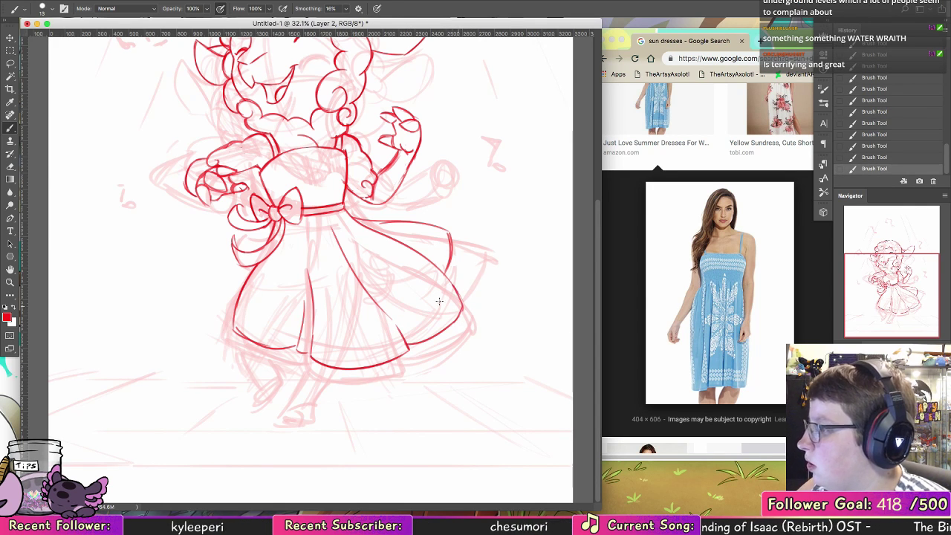
Step: Add a scalloped trim along the skirt's hem and back flap, and along the bodice's neckline
{"action": "left_click_drag", "start_coordinate": [238, 324], "coordinate": [341, 362]}
{"action": "key", "text": "alt+super+z"}
{"action": "key", "text": "alt+super+z"}
{"action": "key", "text": "alt+super+z"}
{"action": "key", "text": "alt+super+z"}
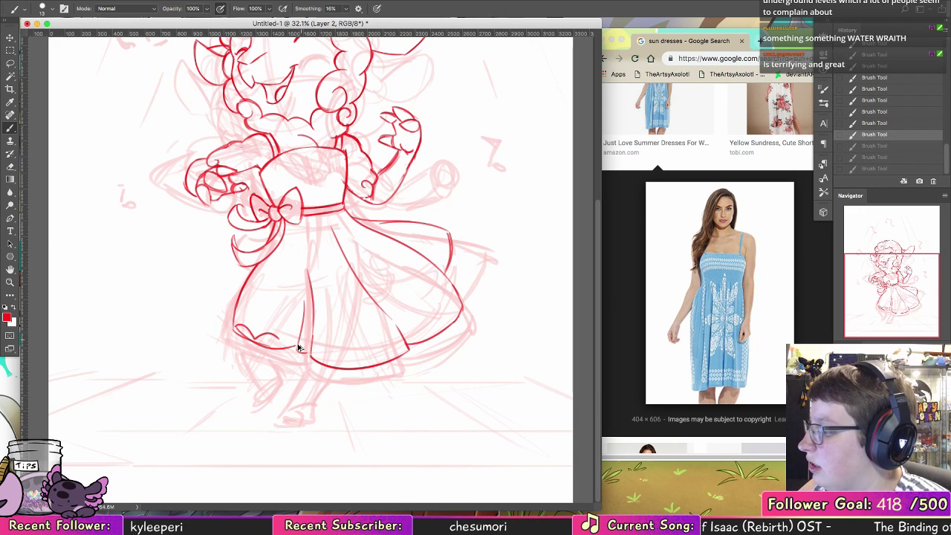
{"action": "mouse_move", "coordinate": [235, 325]}
{"action": "left_mouse_down"}
{"action": "mouse_move", "coordinate": [264, 330]}
{"action": "mouse_move", "coordinate": [267, 344]}
{"action": "mouse_move", "coordinate": [286, 347]}
{"action": "mouse_move", "coordinate": [294, 333]}
{"action": "mouse_move", "coordinate": [330, 372]}
{"action": "mouse_move", "coordinate": [333, 354]}
{"action": "mouse_move", "coordinate": [347, 368]}
{"action": "mouse_move", "coordinate": [354, 352]}
{"action": "mouse_move", "coordinate": [365, 368]}
{"action": "mouse_move", "coordinate": [394, 358]}
{"action": "mouse_move", "coordinate": [385, 353]}
{"action": "mouse_move", "coordinate": [404, 356]}
{"action": "mouse_move", "coordinate": [457, 311]}
{"action": "mouse_move", "coordinate": [446, 241]}
{"action": "left_mouse_up"}
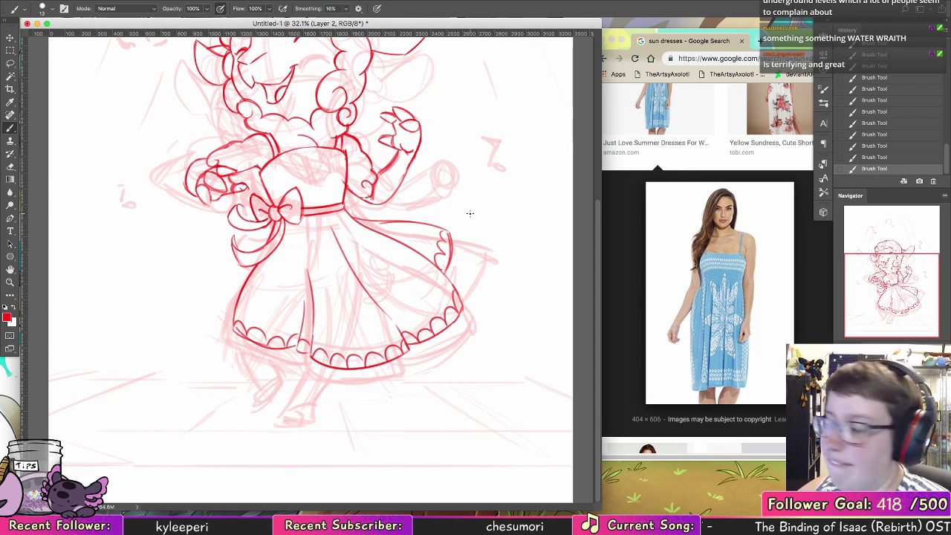
{"action": "left_click_drag", "start_coordinate": [299, 152], "coordinate": [321, 153]}
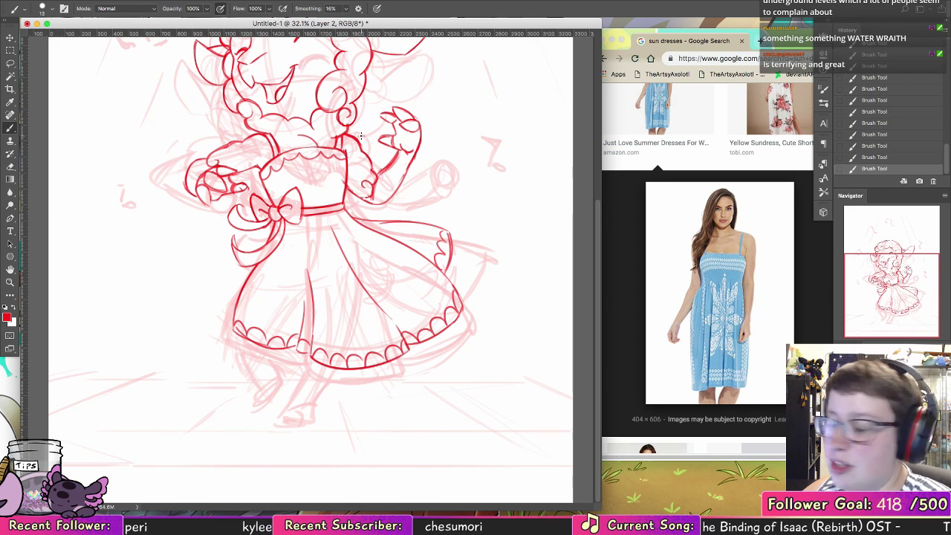
Step: Draw the raised leg's first contour lines below the skirt's front hem, undoing the stray strokes
{"action": "left_click_drag", "start_coordinate": [247, 338], "coordinate": [267, 382]}
{"action": "key", "text": "alt+super+z"}
{"action": "key", "text": "alt+super+z"}
{"action": "key", "text": "alt+super+z"}
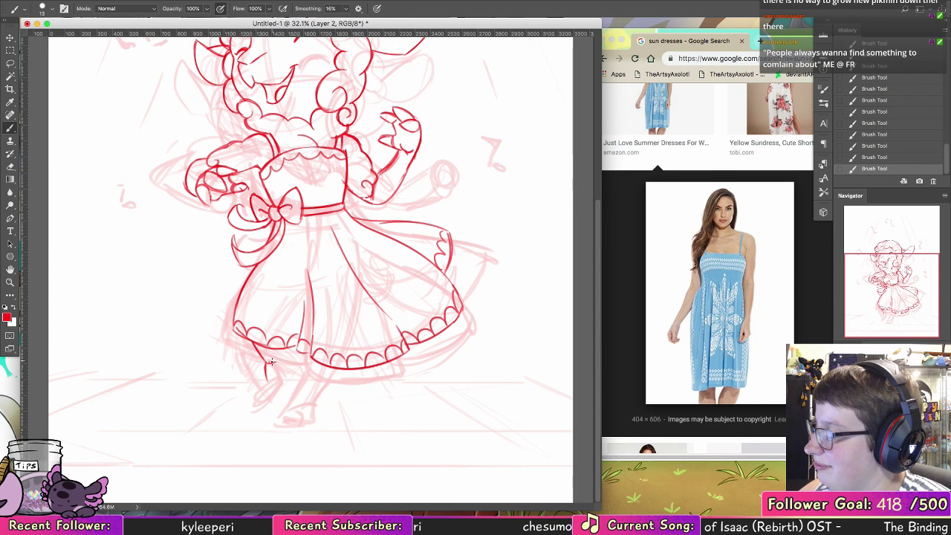
{"action": "key", "text": "alt+super+z"}
{"action": "key", "text": "alt+super+z"}
{"action": "left_click_drag", "start_coordinate": [264, 360], "coordinate": [268, 366]}
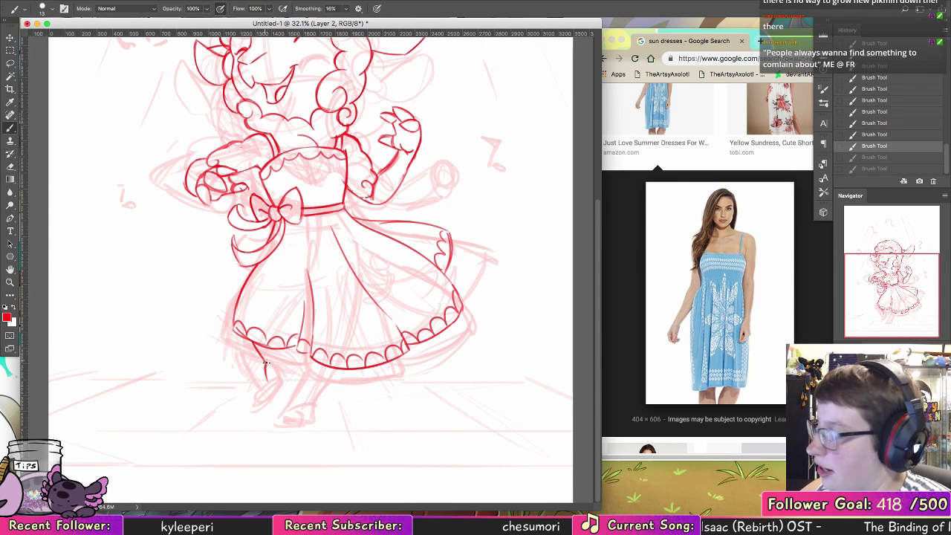
{"action": "key", "text": "alt+super+z"}
Step: Switch to Finder and preview Kuroha_AdventureSheebs_Web.jpg as a hoof reference beside the canvas, then return to the drawing in Photoshop
{"action": "left_click", "coordinate": [741, 40]}
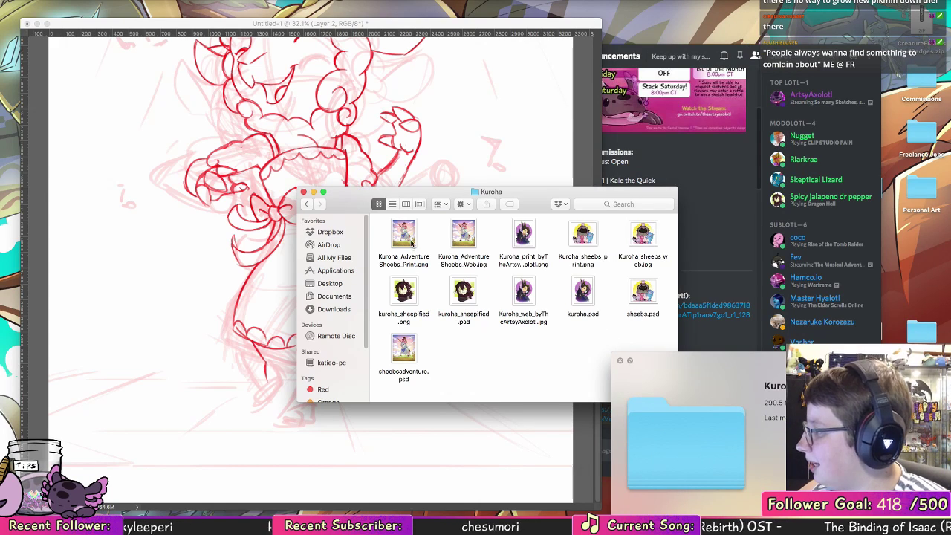
{"action": "left_click", "coordinate": [472, 224]}
{"action": "key", "text": "space"}
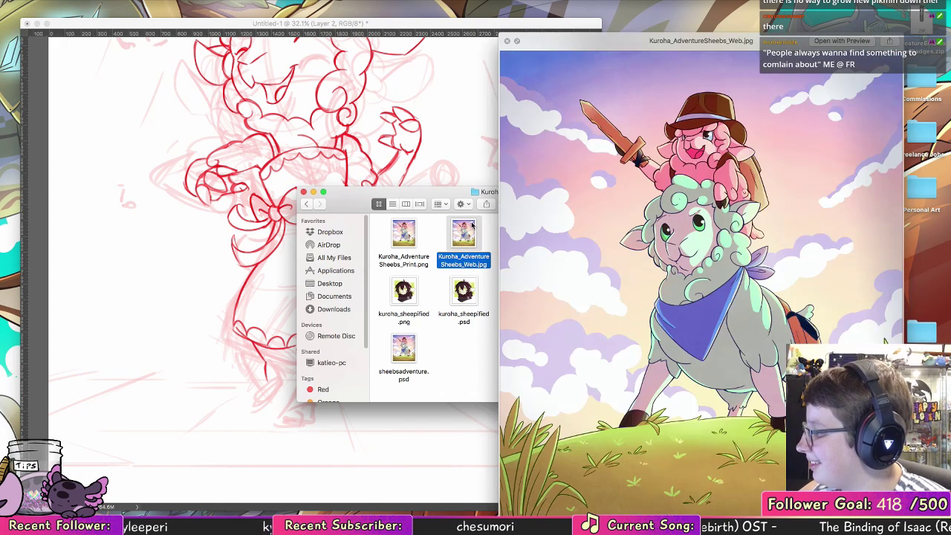
{"action": "left_click", "coordinate": [173, 434]}
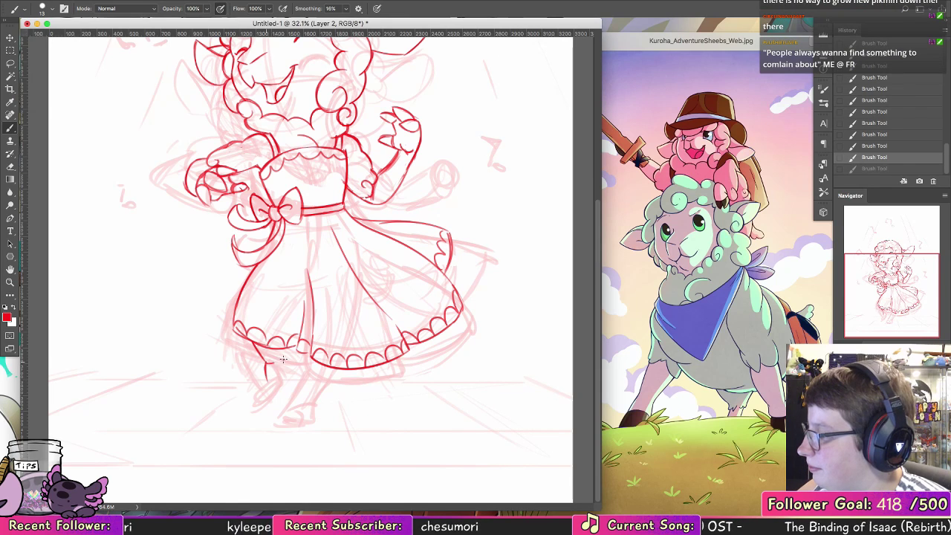
Step: Finish the raised leg below the skirt hem with its back contour and a pointed hoof
{"action": "left_click_drag", "start_coordinate": [268, 380], "coordinate": [281, 361]}
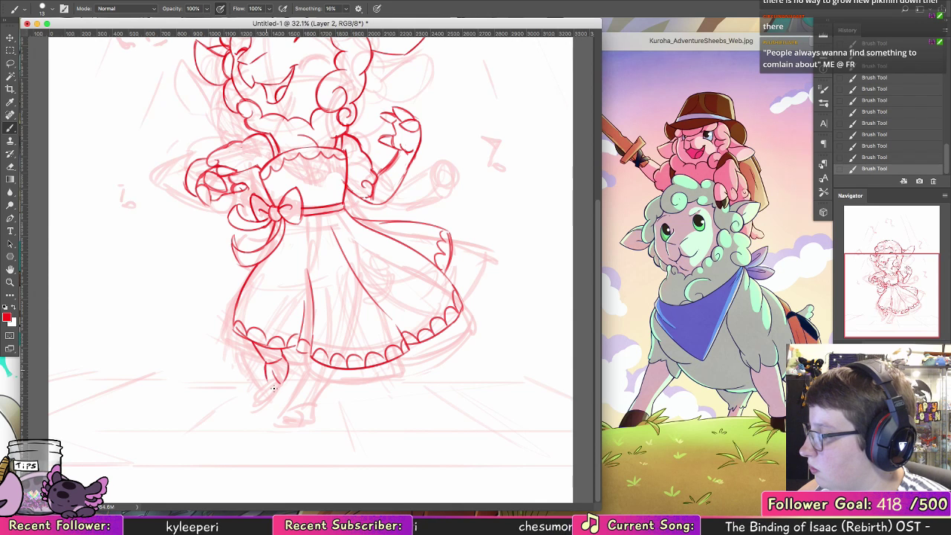
{"action": "key", "text": "e"}
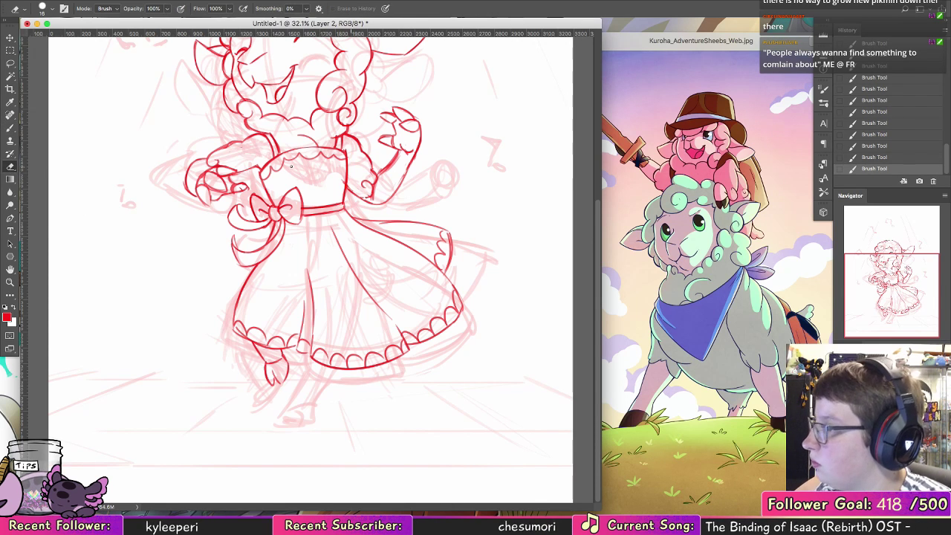
{"action": "key", "text": "b"}
Step: Draw the standing leg with a fur cuff and cloven hoof, filling the hoof's split and erasing stray line beside it
{"action": "mouse_move", "coordinate": [305, 355]}
{"action": "left_mouse_down"}
{"action": "mouse_move", "coordinate": [298, 383]}
{"action": "mouse_move", "coordinate": [306, 354]}
{"action": "mouse_move", "coordinate": [290, 396]}
{"action": "mouse_move", "coordinate": [303, 376]}
{"action": "mouse_move", "coordinate": [297, 385]}
{"action": "mouse_move", "coordinate": [321, 383]}
{"action": "left_mouse_up"}
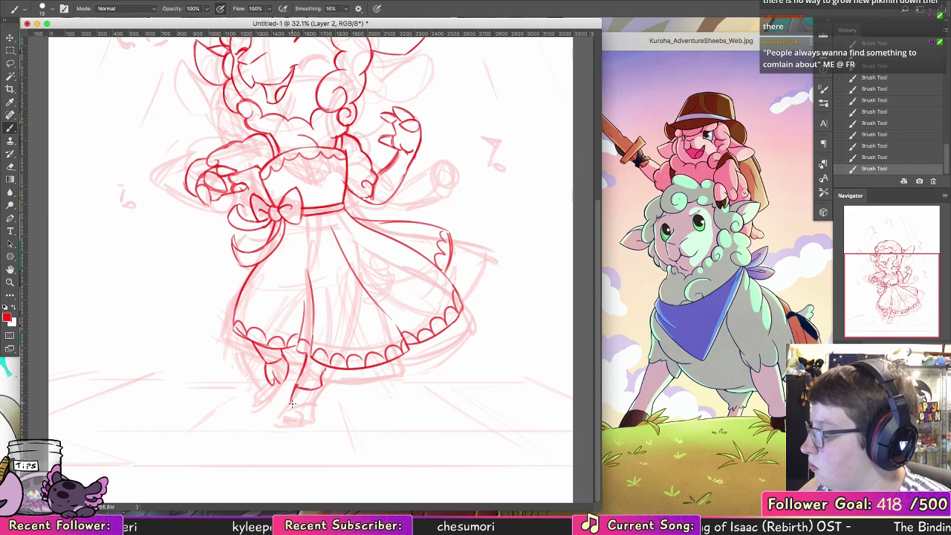
{"action": "left_click_drag", "start_coordinate": [309, 396], "coordinate": [327, 403]}
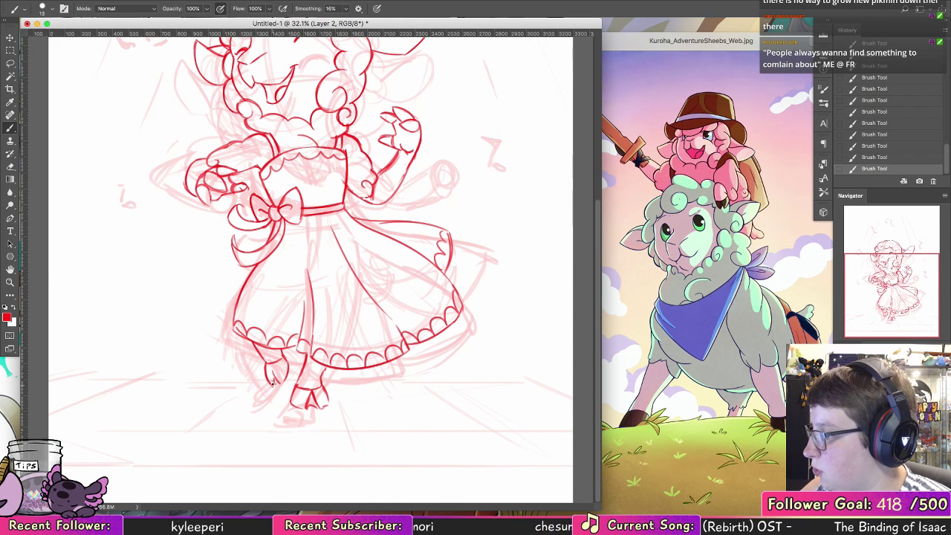
{"action": "mouse_move", "coordinate": [276, 374]}
{"action": "left_mouse_down"}
{"action": "mouse_move", "coordinate": [274, 385]}
{"action": "mouse_move", "coordinate": [314, 407]}
{"action": "left_mouse_up"}
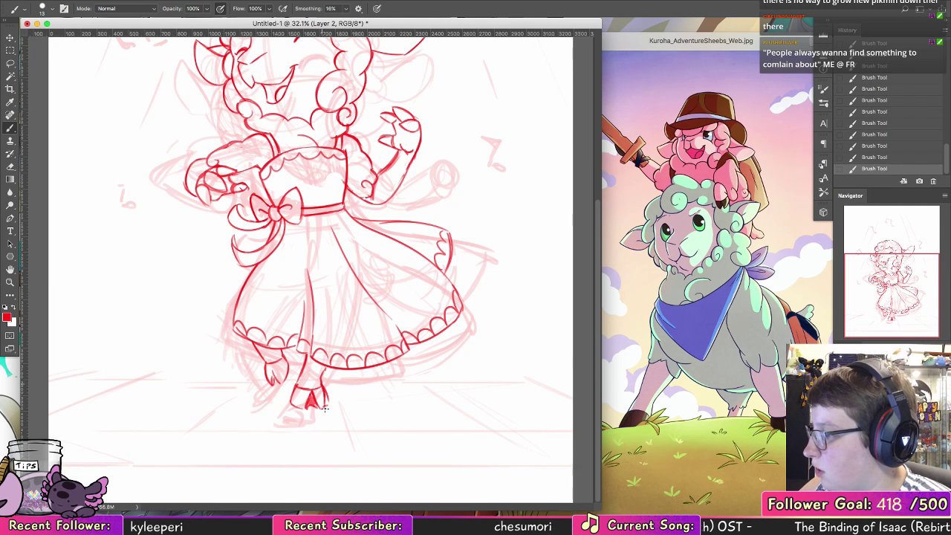
{"action": "key", "text": "e"}
{"action": "left_click_drag", "start_coordinate": [325, 387], "coordinate": [328, 395]}
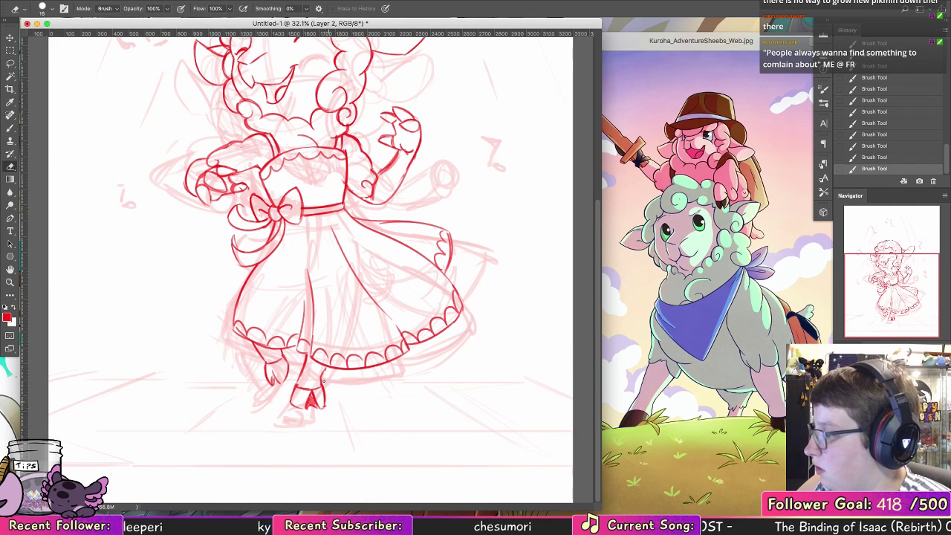
Step: Draw a small round bow knot on top of the head's wool
{"action": "left_click", "coordinate": [9, 282]}
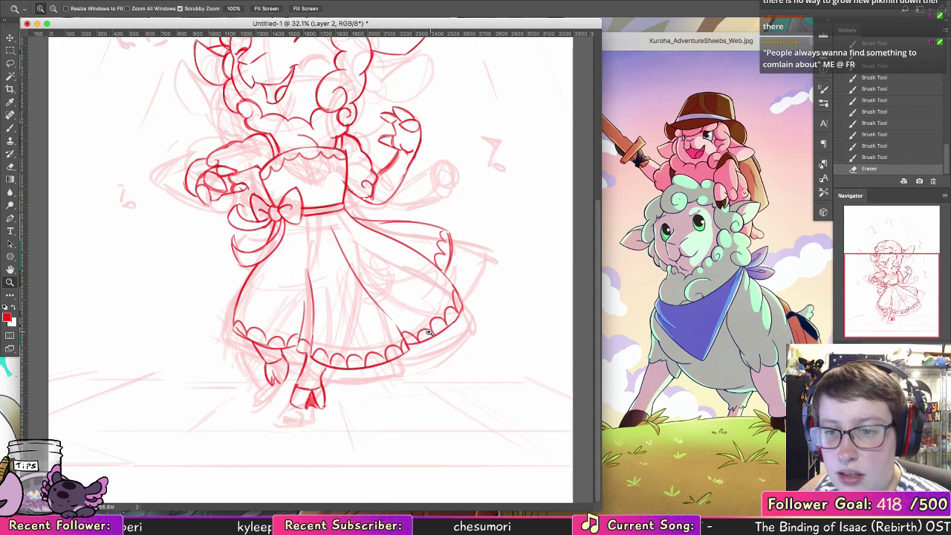
{"action": "left_click_drag", "start_coordinate": [473, 315], "coordinate": [418, 317]}
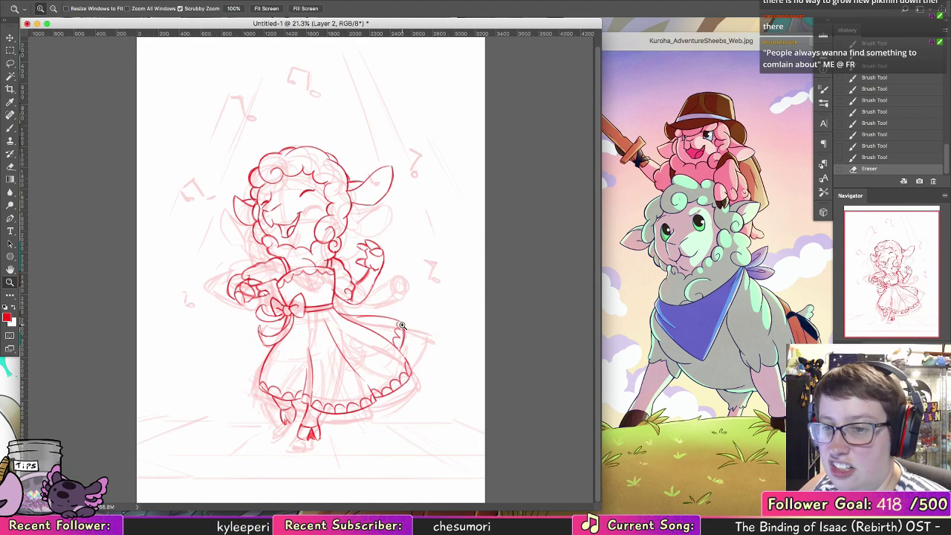
{"action": "left_click", "coordinate": [9, 38]}
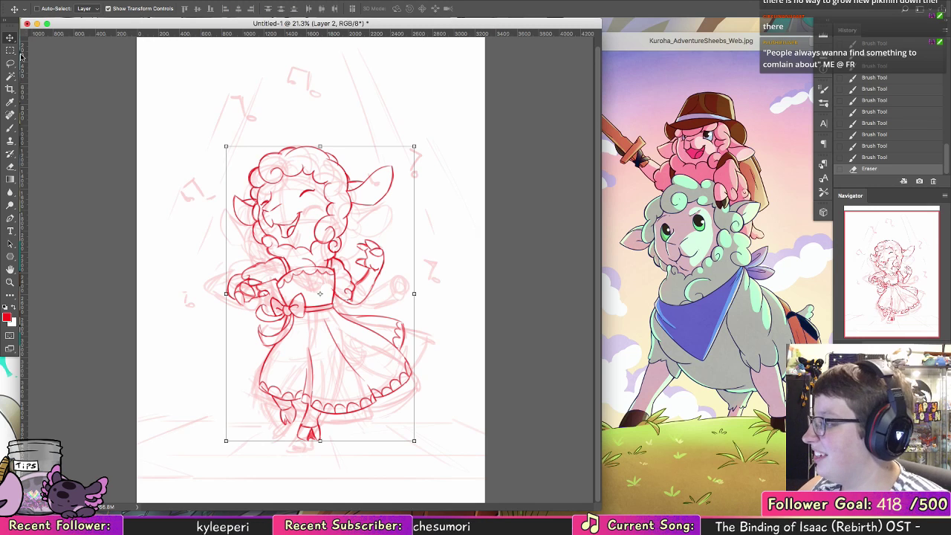
{"action": "key", "text": "b"}
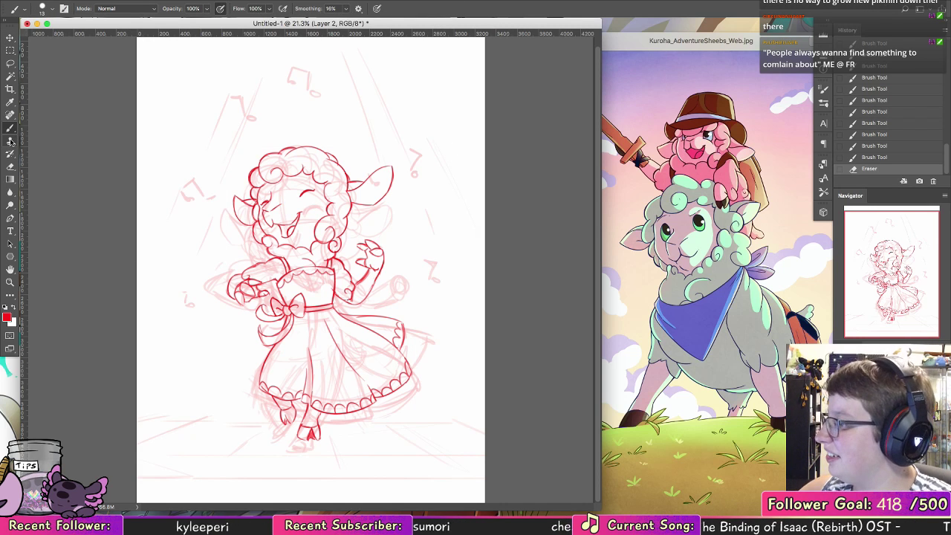
{"action": "left_click", "coordinate": [9, 282]}
{"action": "left_click_drag", "start_coordinate": [347, 113], "coordinate": [391, 116]}
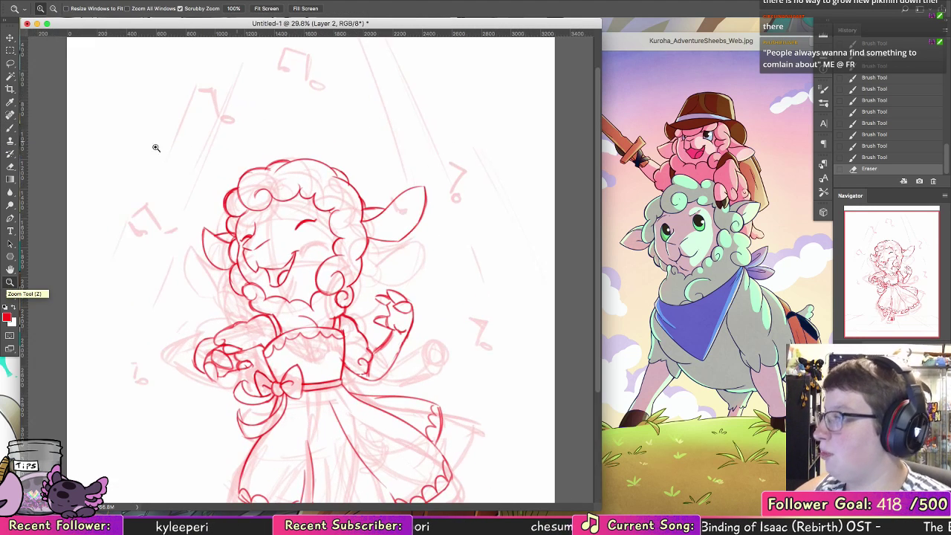
{"action": "key", "text": "b"}
{"action": "mouse_move", "coordinate": [325, 160]}
{"action": "left_mouse_down"}
{"action": "mouse_move", "coordinate": [338, 179]}
{"action": "mouse_move", "coordinate": [319, 159]}
{"action": "mouse_move", "coordinate": [340, 165]}
{"action": "mouse_move", "coordinate": [343, 173]}
{"action": "mouse_move", "coordinate": [287, 114]}
{"action": "mouse_move", "coordinate": [277, 141]}
{"action": "mouse_move", "coordinate": [283, 165]}
{"action": "left_mouse_up"}
{"action": "key", "text": "ctrl+z"}
{"action": "left_click_drag", "start_coordinate": [277, 130], "coordinate": [286, 164]}
{"action": "key", "text": "super+alt+z"}
{"action": "key", "text": "super+alt+z"}
{"action": "key", "text": "super+alt+z"}
{"action": "key", "text": "super+alt+z"}
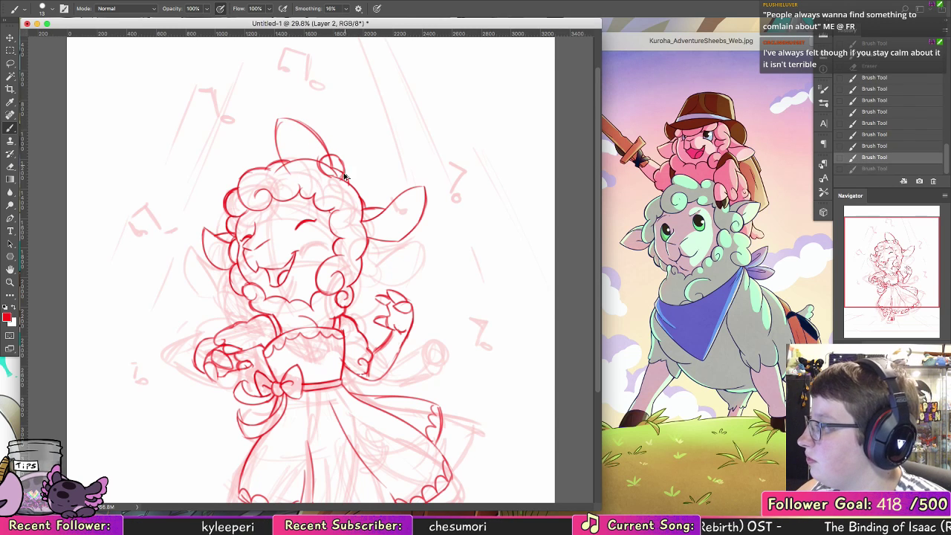
{"action": "key", "text": "super+alt+z"}
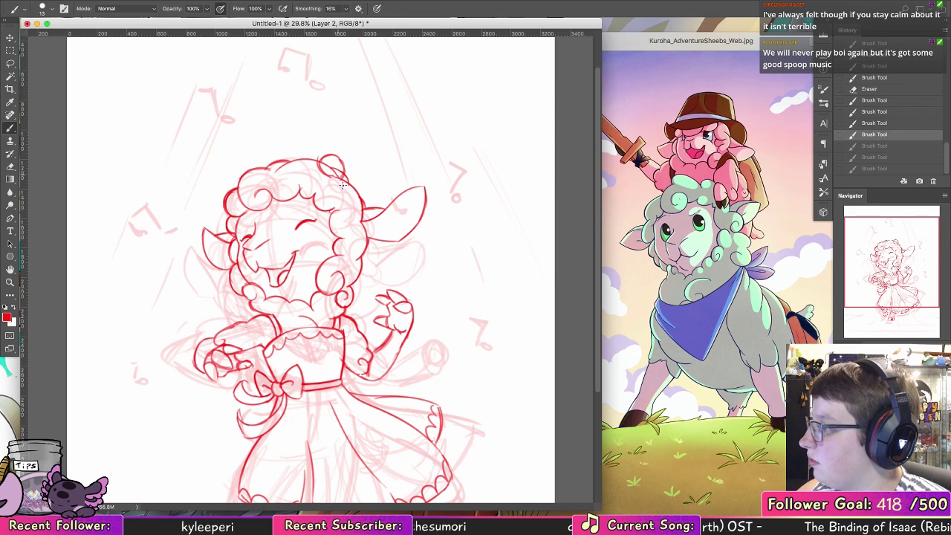
{"action": "left_click_drag", "start_coordinate": [342, 172], "coordinate": [352, 190]}
{"action": "mouse_move", "coordinate": [338, 171]}
{"action": "left_mouse_down"}
{"action": "mouse_move", "coordinate": [354, 204]}
{"action": "mouse_move", "coordinate": [344, 174]}
{"action": "mouse_move", "coordinate": [404, 180]}
{"action": "left_mouse_up"}
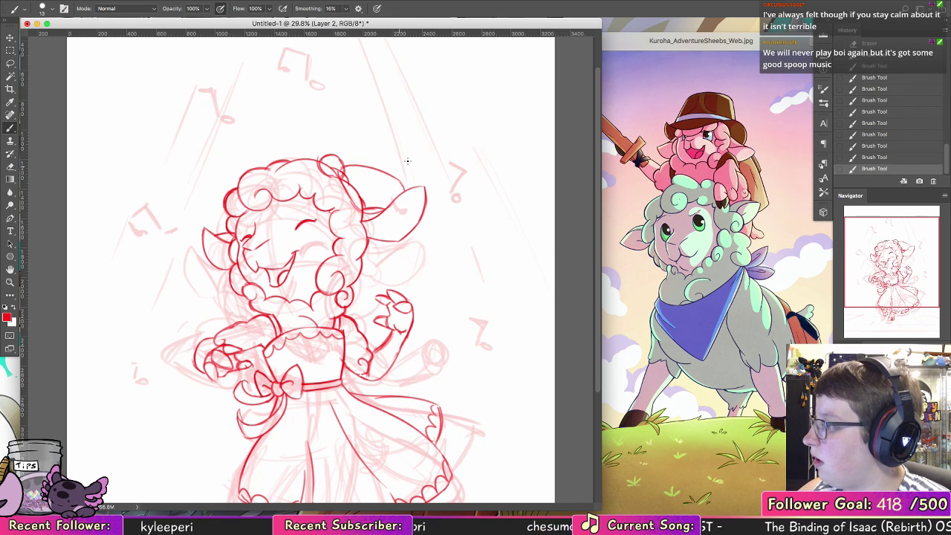
{"action": "left_click_drag", "start_coordinate": [347, 172], "coordinate": [377, 191]}
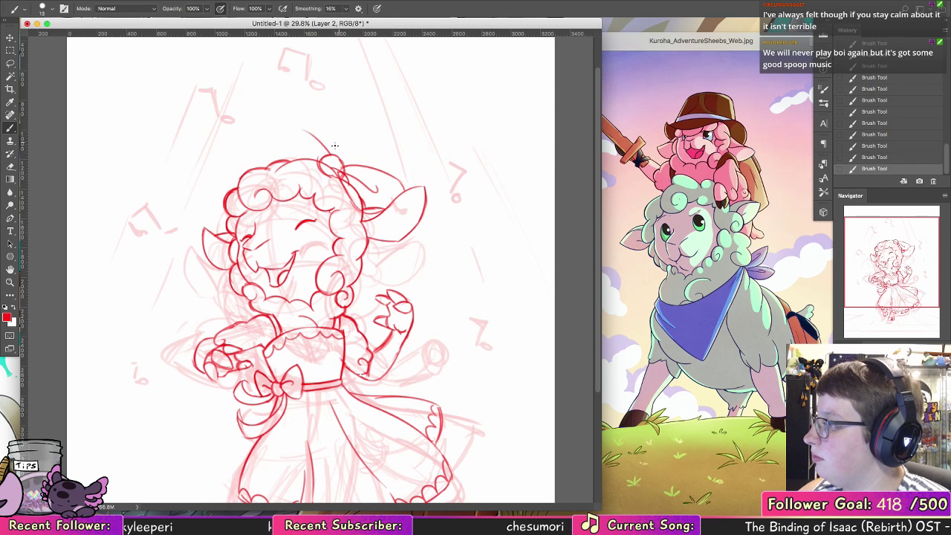
{"action": "key", "text": "super+alt+z"}
{"action": "left_click_drag", "start_coordinate": [327, 153], "coordinate": [279, 124]}
{"action": "key", "text": "super+alt+z"}
{"action": "key", "text": "super+alt+z"}
{"action": "key", "text": "super+alt+z"}
{"action": "key", "text": "super+alt+z"}
{"action": "key", "text": "super+alt+z"}
{"action": "key", "text": "super+alt+z"}
{"action": "key", "text": "super+alt+z"}
{"action": "key", "text": "super+alt+z"}
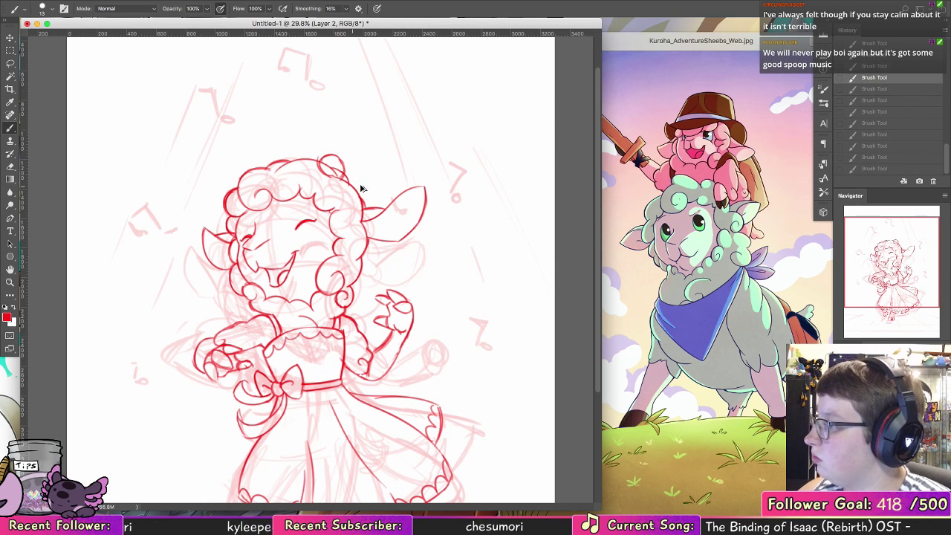
Step: Draw the hair bow's two rounded loops, one toward the back ear and one standing upright above the head
{"action": "mouse_move", "coordinate": [333, 170]}
{"action": "left_mouse_down"}
{"action": "mouse_move", "coordinate": [346, 202]}
{"action": "mouse_move", "coordinate": [337, 171]}
{"action": "mouse_move", "coordinate": [363, 183]}
{"action": "mouse_move", "coordinate": [351, 172]}
{"action": "mouse_move", "coordinate": [377, 169]}
{"action": "left_mouse_up"}
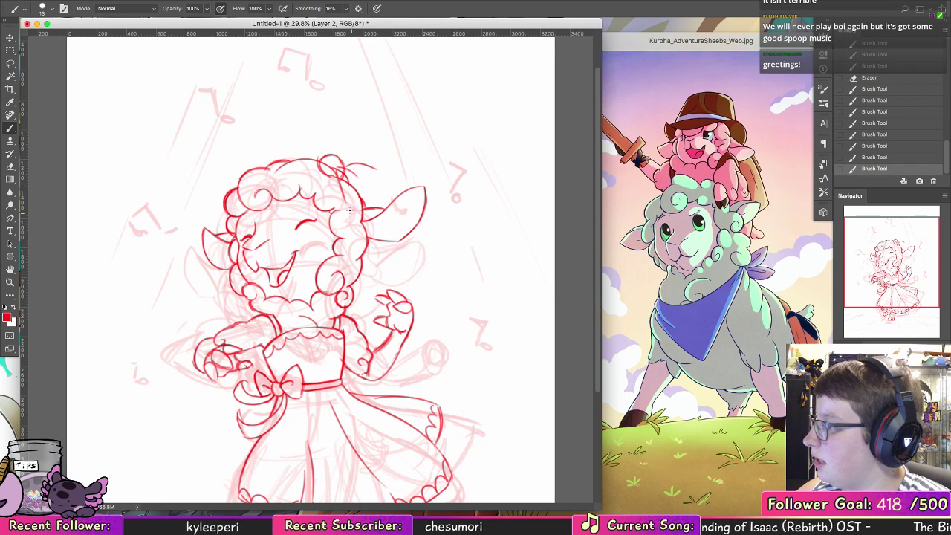
{"action": "mouse_move", "coordinate": [349, 210]}
{"action": "left_mouse_down"}
{"action": "mouse_move", "coordinate": [357, 218]}
{"action": "mouse_move", "coordinate": [385, 187]}
{"action": "mouse_move", "coordinate": [376, 167]}
{"action": "mouse_move", "coordinate": [358, 214]}
{"action": "left_mouse_up"}
{"action": "mouse_move", "coordinate": [338, 166]}
{"action": "left_mouse_down"}
{"action": "mouse_move", "coordinate": [355, 175]}
{"action": "mouse_move", "coordinate": [345, 197]}
{"action": "left_mouse_up"}
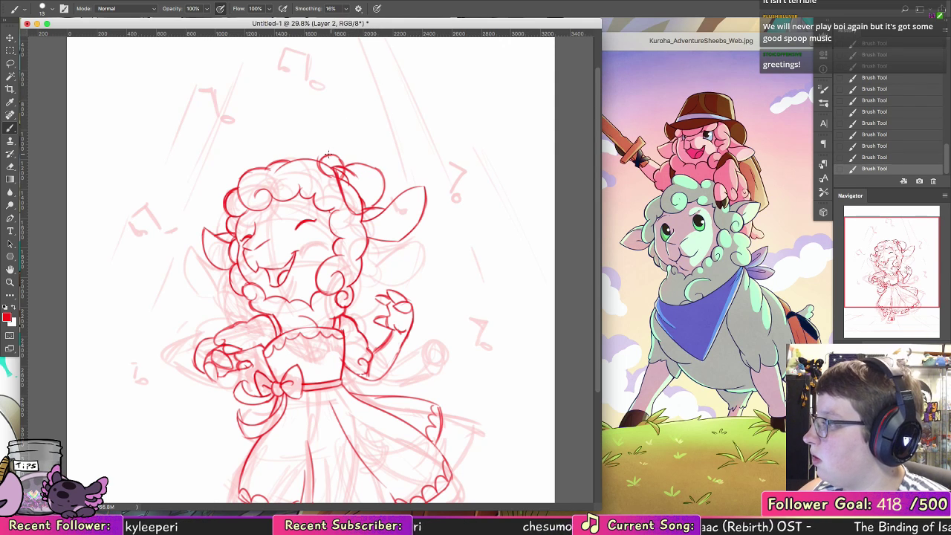
{"action": "left_click_drag", "start_coordinate": [329, 155], "coordinate": [298, 121]}
{"action": "key", "text": "super+z"}
{"action": "mouse_move", "coordinate": [325, 154]}
{"action": "left_mouse_down"}
{"action": "mouse_move", "coordinate": [295, 128]}
{"action": "mouse_move", "coordinate": [302, 115]}
{"action": "mouse_move", "coordinate": [317, 122]}
{"action": "mouse_move", "coordinate": [308, 117]}
{"action": "mouse_move", "coordinate": [284, 130]}
{"action": "mouse_move", "coordinate": [276, 154]}
{"action": "mouse_move", "coordinate": [302, 121]}
{"action": "left_mouse_up"}
{"action": "key", "text": "super+z"}
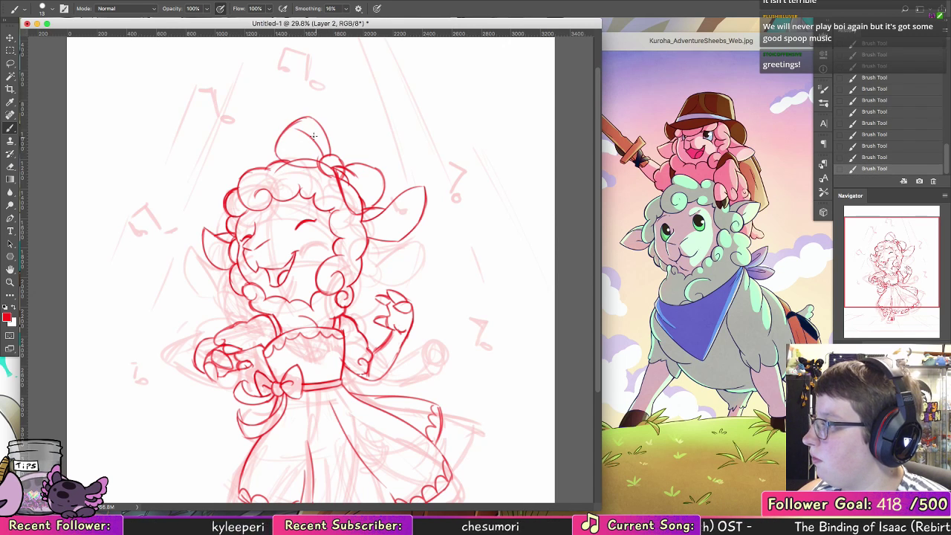
{"action": "key", "text": "ctrl+z"}
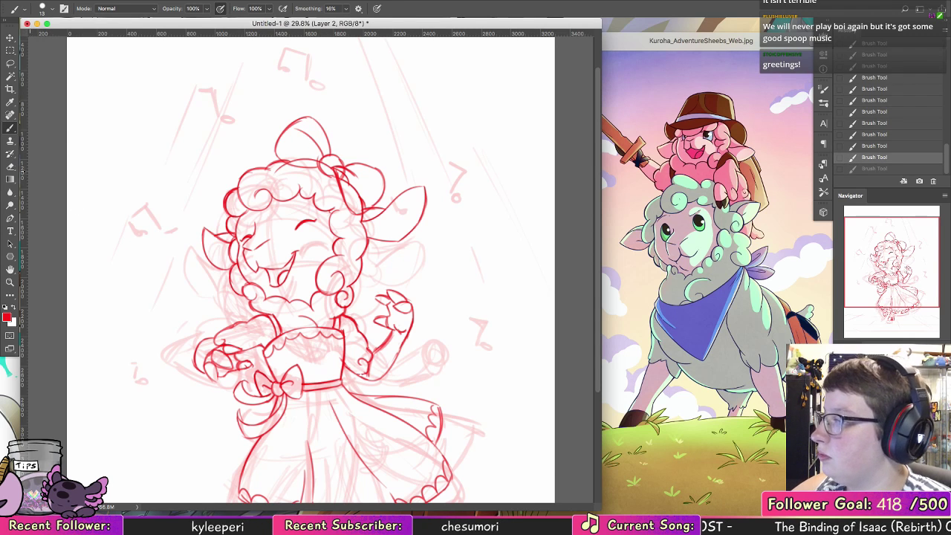
Step: Erase the wool lines overlapping the bow's knot and loops with a 24 px eraser
{"action": "key", "text": "e"}
{"action": "left_click", "coordinate": [45, 11]}
{"action": "left_click", "coordinate": [86, 119]}
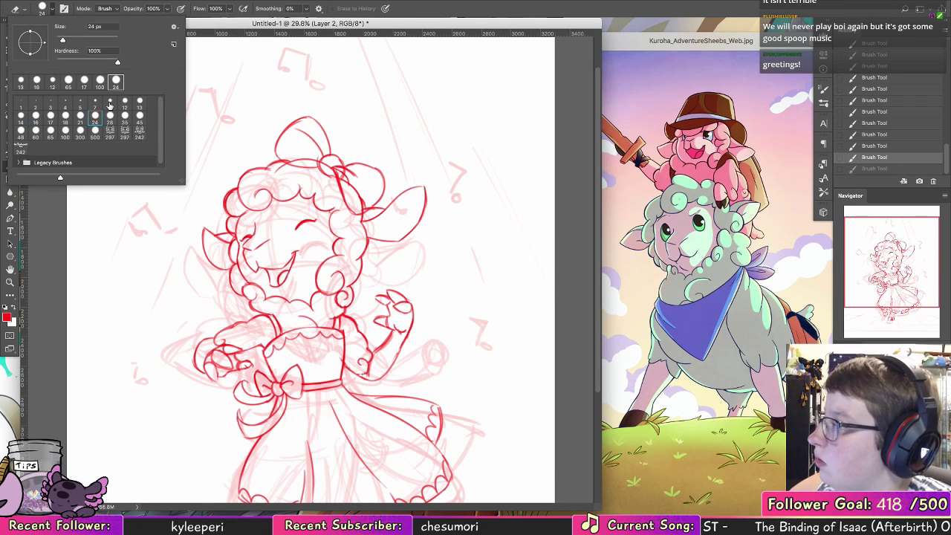
{"action": "mouse_move", "coordinate": [283, 160]}
{"action": "left_mouse_down"}
{"action": "mouse_move", "coordinate": [340, 157]}
{"action": "mouse_move", "coordinate": [341, 178]}
{"action": "left_mouse_up"}
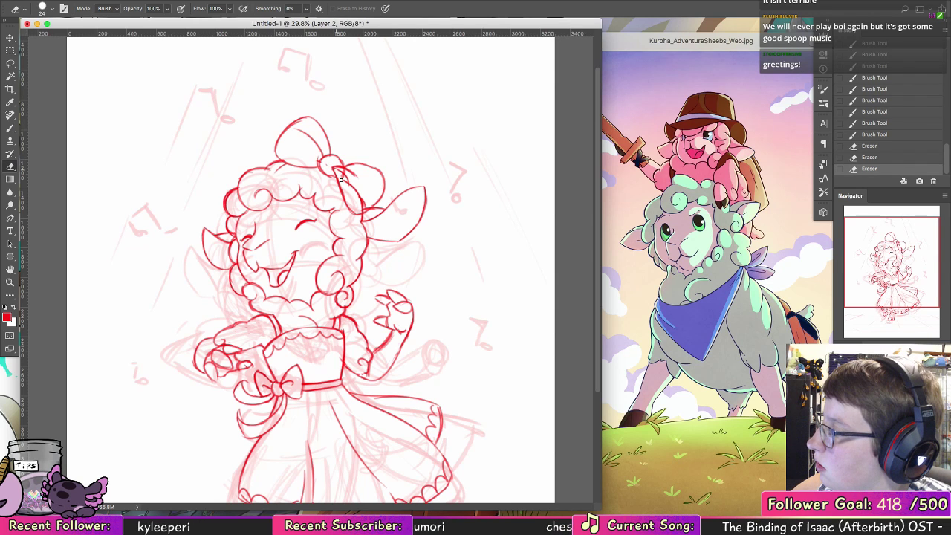
{"action": "key", "text": "super+z"}
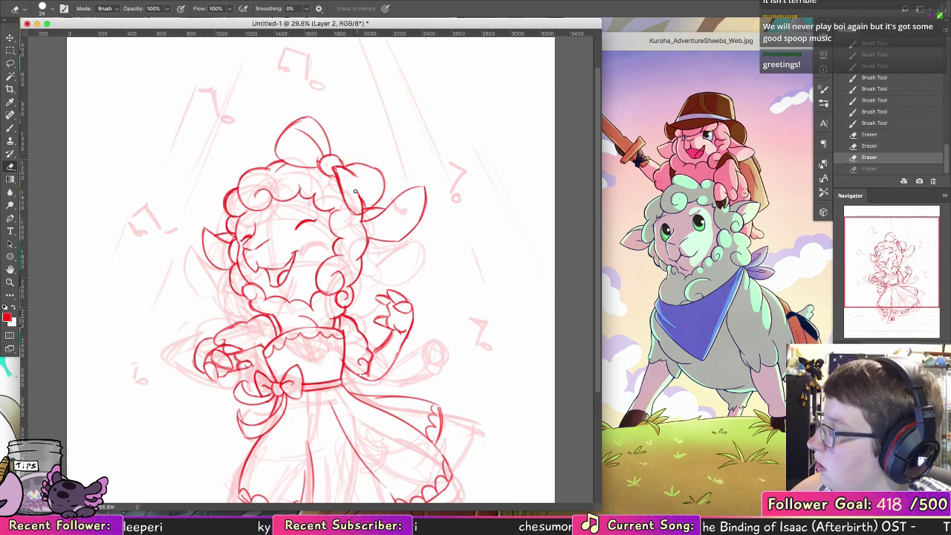
{"action": "key", "text": "super+shift+z"}
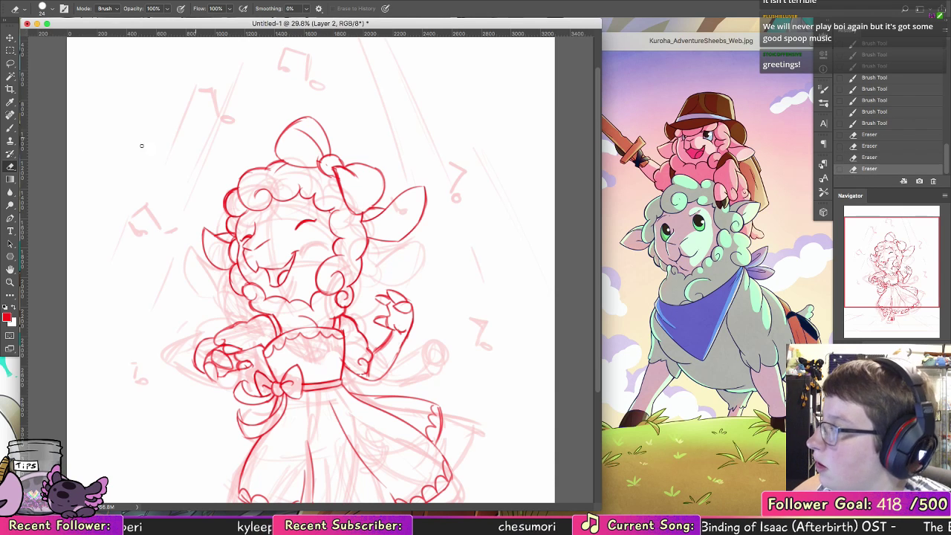
Step: Touch up the wool line art around the head with short brush strokes, undoing the stray one
{"action": "key", "text": "b"}
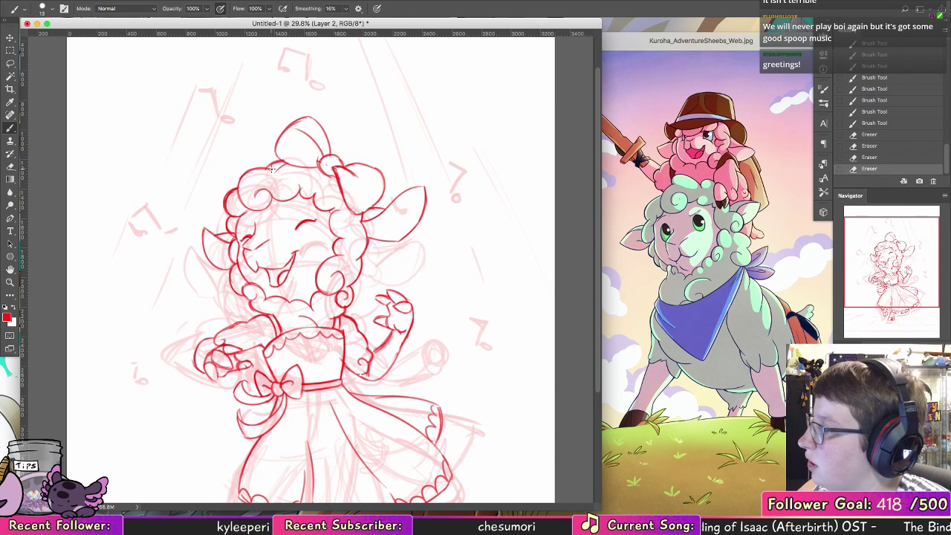
{"action": "left_click_drag", "start_coordinate": [272, 170], "coordinate": [283, 169]}
{"action": "key", "text": "super+z"}
{"action": "key", "text": "super+z"}
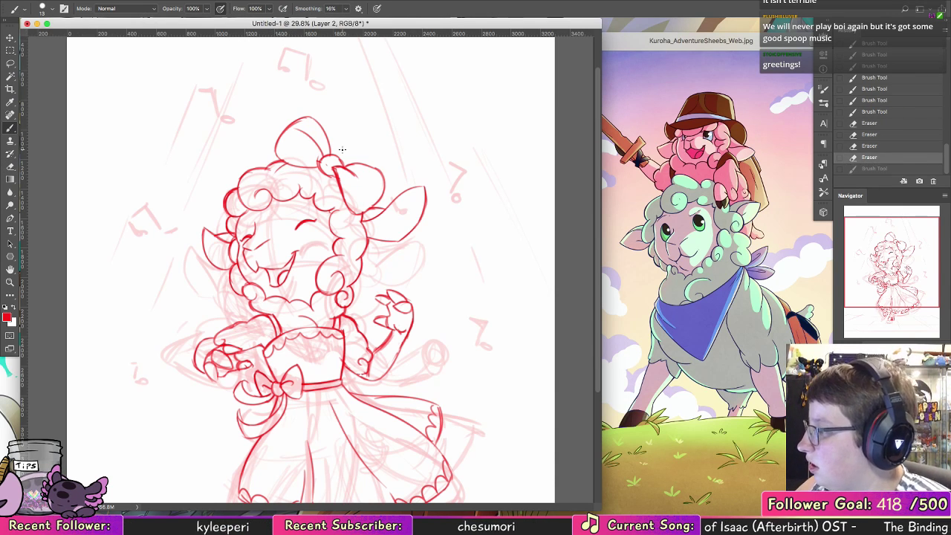
{"action": "mouse_move", "coordinate": [363, 266]}
{"action": "left_mouse_down"}
{"action": "mouse_move", "coordinate": [366, 253]}
{"action": "mouse_move", "coordinate": [365, 262]}
{"action": "left_mouse_up"}
{"action": "left_click_drag", "start_coordinate": [373, 324], "coordinate": [376, 224]}
Step: Flip the canvas horizontally, hide the rough sketch layer to leave only the red line art, and reselect the Brush tool
{"action": "key", "text": "z"}
{"action": "left_click_drag", "start_coordinate": [446, 275], "coordinate": [428, 268]}
{"action": "left_click", "coordinate": [211, 0]}
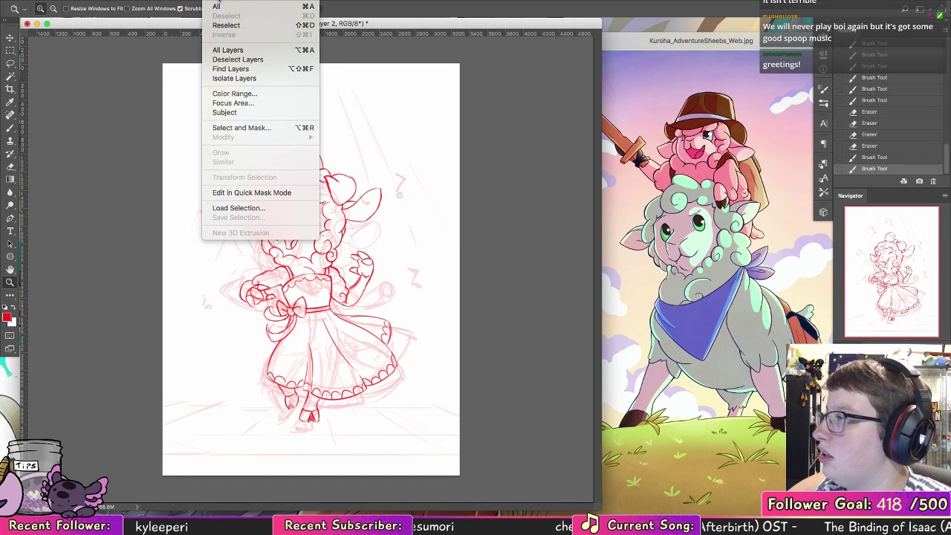
{"action": "mouse_move", "coordinate": [137, 1]}
{"action": "mouse_move", "coordinate": [164, 92]}
{"action": "left_click", "coordinate": [297, 127]}
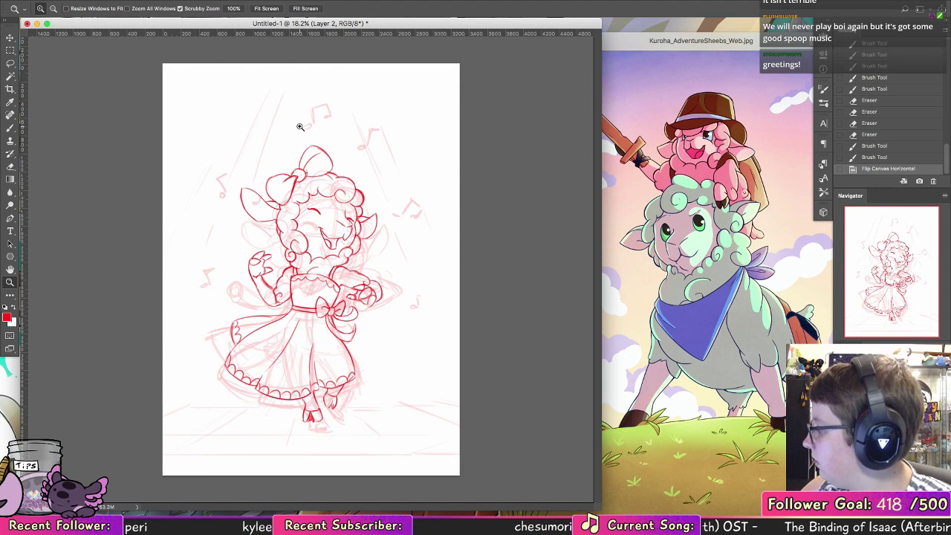
{"action": "left_click", "coordinate": [840, 427]}
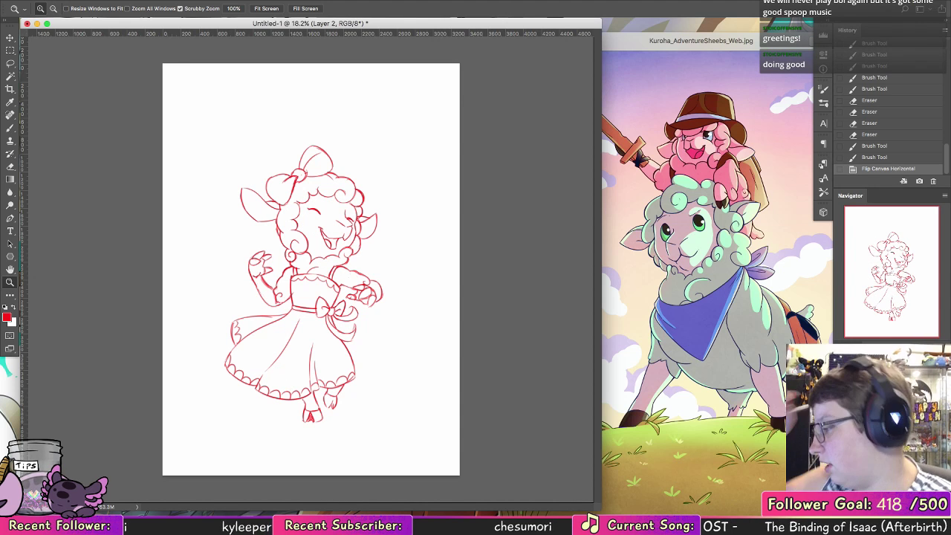
{"action": "left_click", "coordinate": [11, 129]}
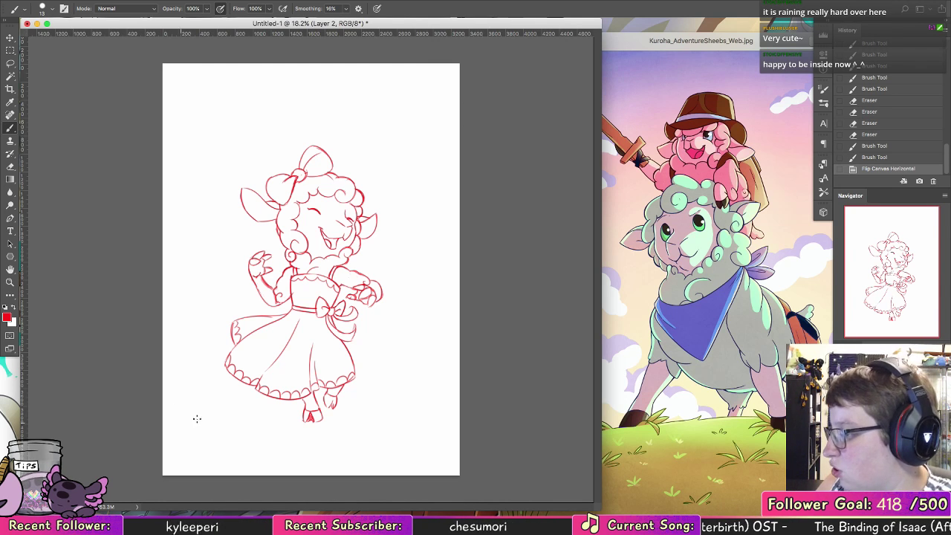
Step: Draw the floor's straight back edge behind the hooves and a slanted side edge, erasing the overlong end of the back edge
{"action": "left_click_drag", "start_coordinate": [183, 424], "coordinate": [236, 408]}
{"action": "key", "text": "super+z"}
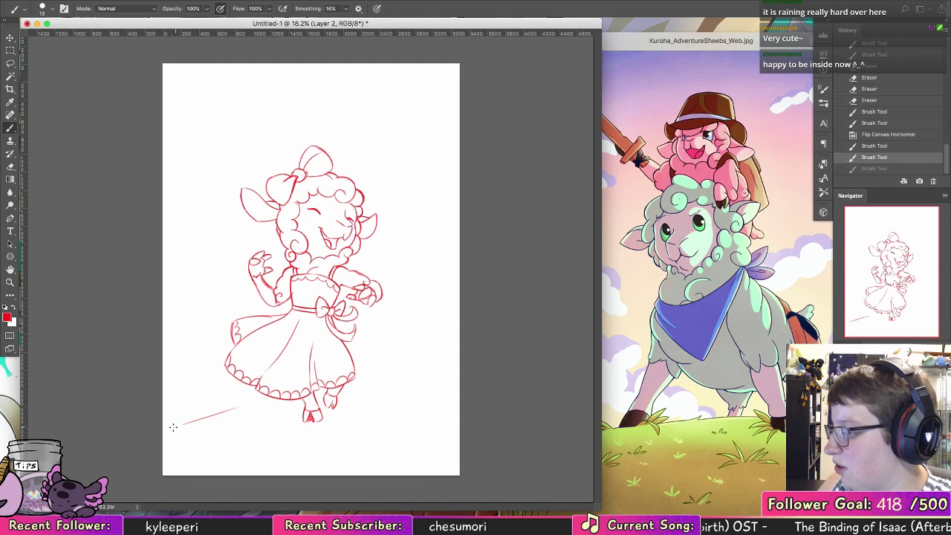
{"action": "mouse_move", "coordinate": [173, 427]}
{"action": "left_mouse_down"}
{"action": "mouse_move", "coordinate": [313, 403]}
{"action": "mouse_move", "coordinate": [253, 405]}
{"action": "mouse_move", "coordinate": [456, 405]}
{"action": "left_mouse_up"}
{"action": "key", "text": "super+z"}
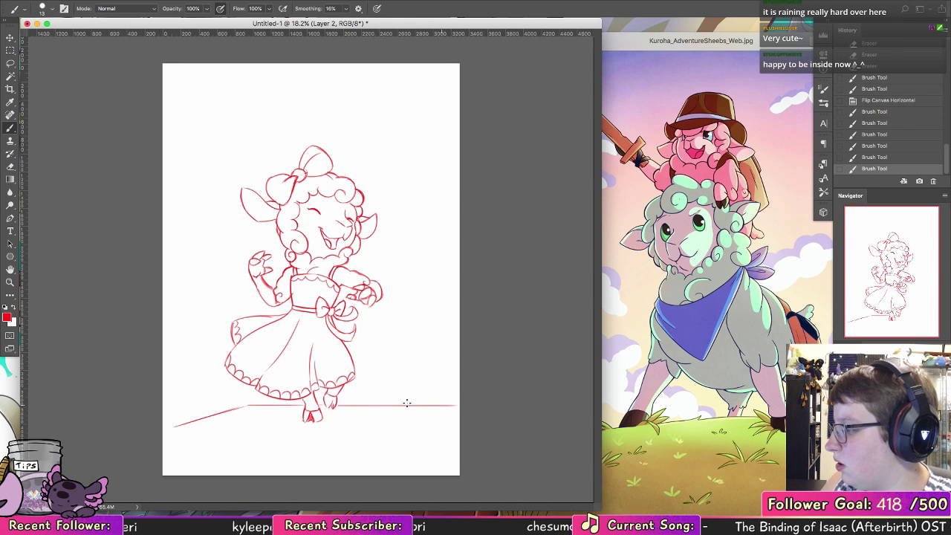
{"action": "left_click_drag", "start_coordinate": [248, 405], "coordinate": [174, 405]}
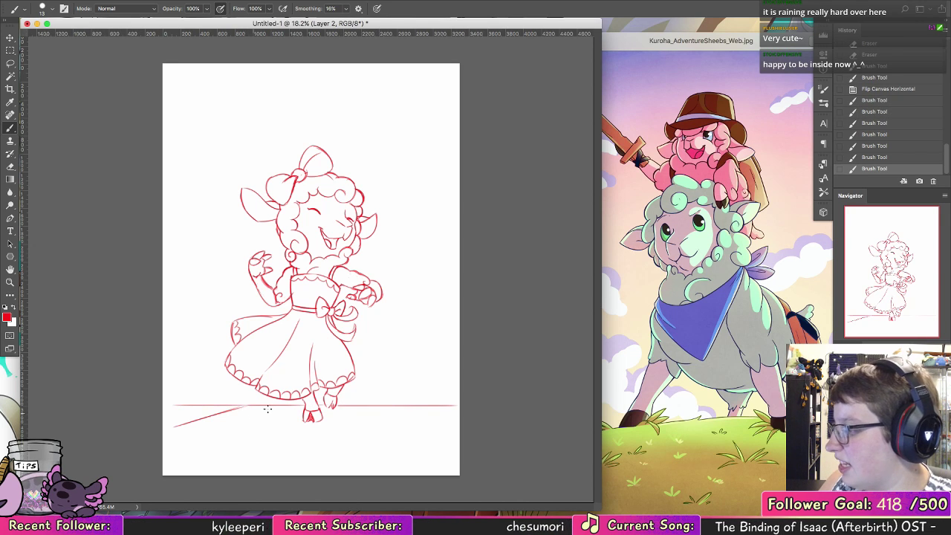
{"action": "key", "text": "super+z"}
{"action": "left_click", "coordinate": [10, 166]}
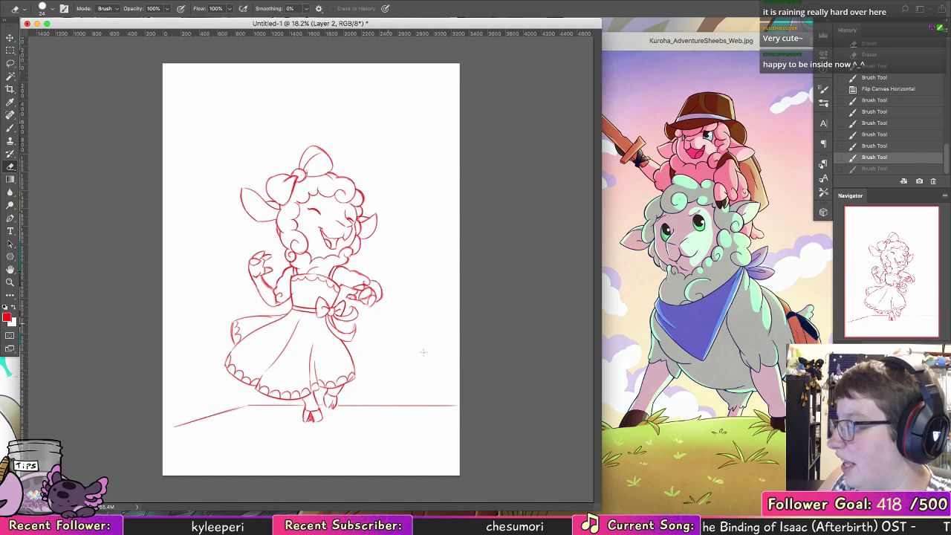
{"action": "left_click", "coordinate": [439, 405]}
{"action": "left_click", "coordinate": [11, 128]}
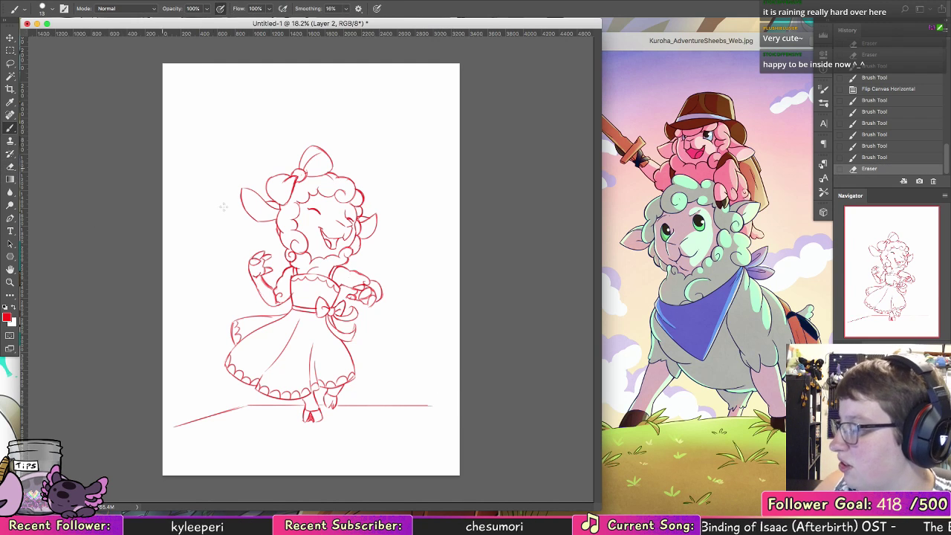
Step: Draw receding floorboard lines fanning forward from the floor's back edge on both sides of the hooves, redrawing the one beside the front hoof
{"action": "mouse_move", "coordinate": [290, 409]}
{"action": "left_mouse_down"}
{"action": "mouse_move", "coordinate": [269, 425]}
{"action": "mouse_move", "coordinate": [290, 406]}
{"action": "mouse_move", "coordinate": [414, 424]}
{"action": "mouse_move", "coordinate": [435, 438]}
{"action": "left_mouse_up"}
{"action": "left_click_drag", "start_coordinate": [344, 408], "coordinate": [368, 444]}
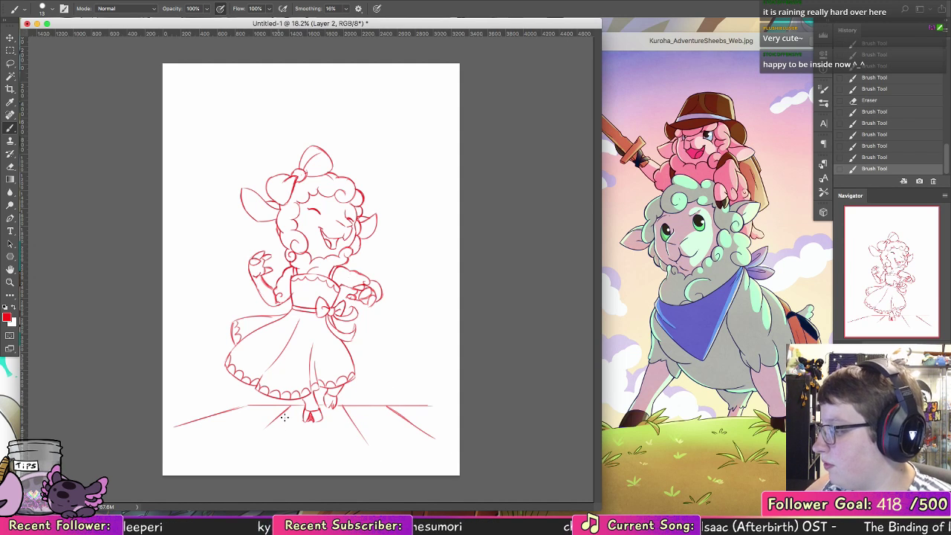
{"action": "left_click_drag", "start_coordinate": [292, 406], "coordinate": [257, 439]}
{"action": "key", "text": "ctrl+z"}
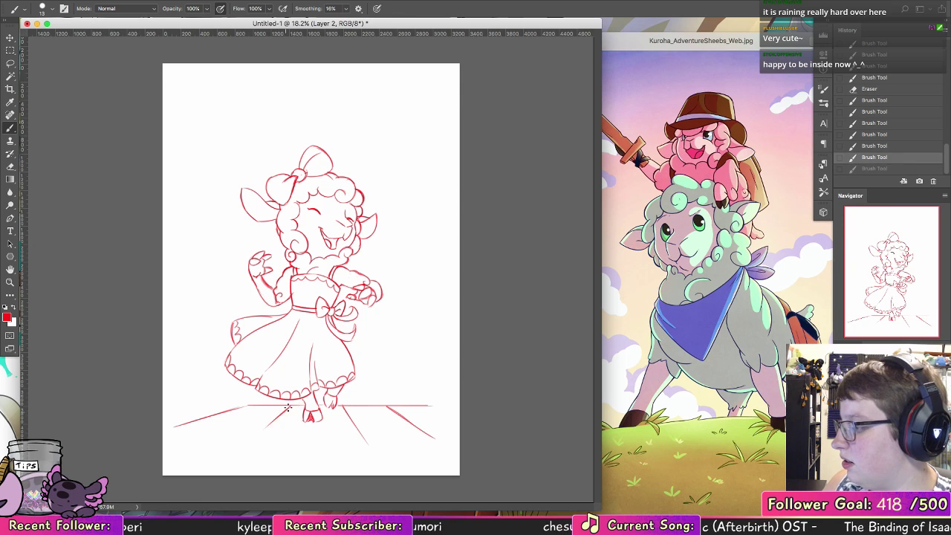
{"action": "key", "text": "ctrl+z"}
{"action": "left_click_drag", "start_coordinate": [288, 408], "coordinate": [244, 446]}
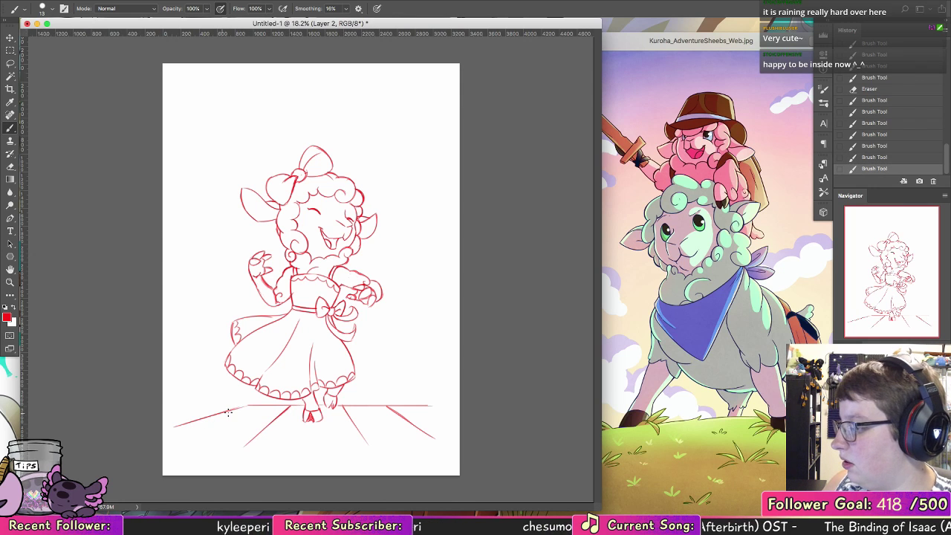
Step: Add horizontal lines across the floor behind and in front of the hooves to complete the tile grid
{"action": "left_click_drag", "start_coordinate": [211, 418], "coordinate": [286, 419]}
{"action": "key", "text": "ctrl+z"}
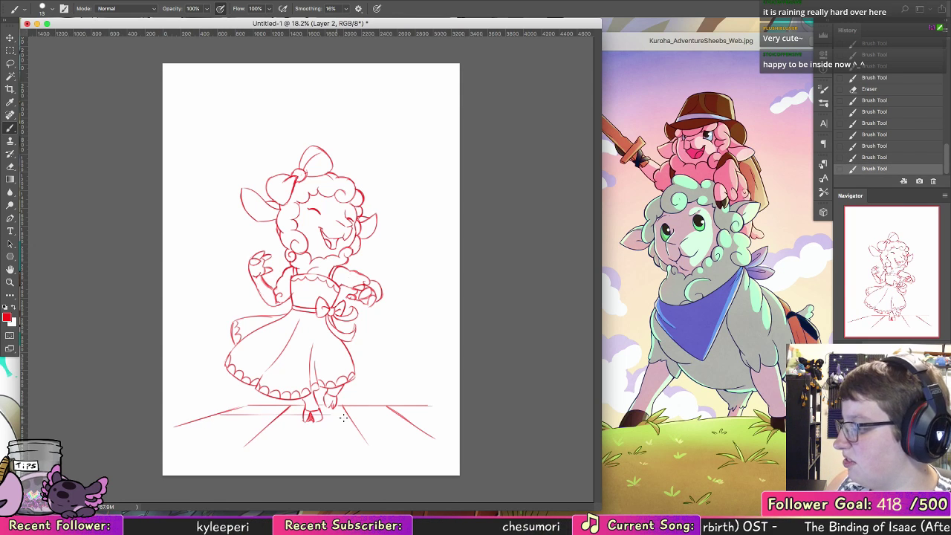
{"action": "left_click_drag", "start_coordinate": [343, 417], "coordinate": [431, 419]}
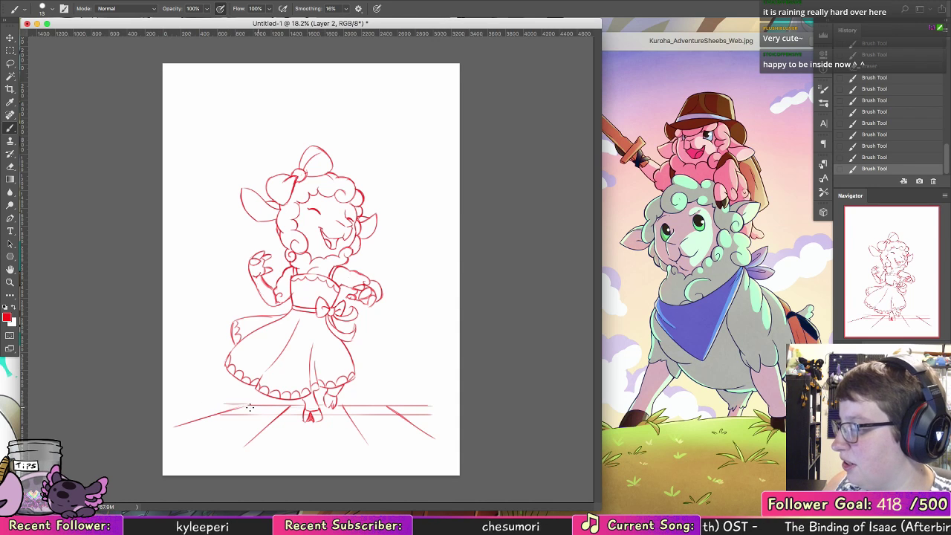
{"action": "mouse_move", "coordinate": [254, 404]}
{"action": "left_mouse_down"}
{"action": "mouse_move", "coordinate": [196, 406]}
{"action": "mouse_move", "coordinate": [438, 434]}
{"action": "left_mouse_up"}
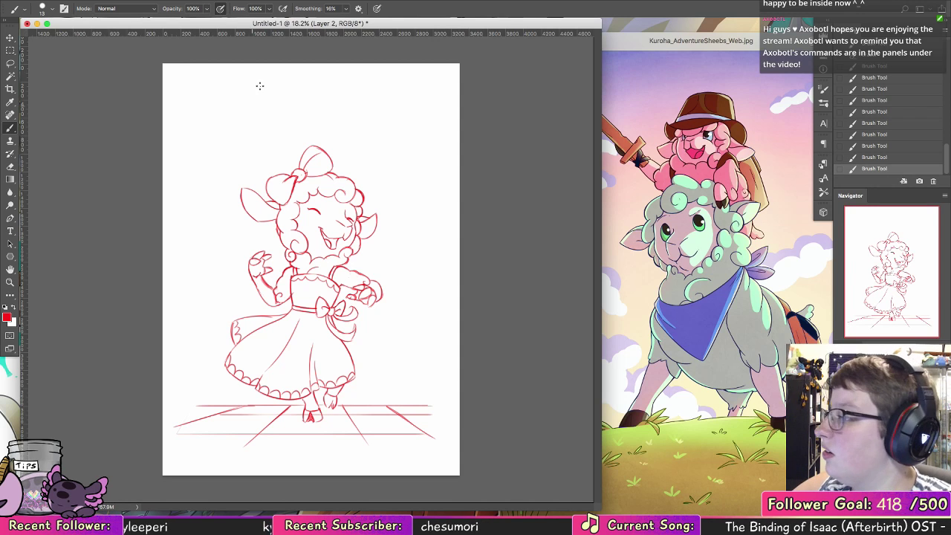
Step: Draw pairs of thin slanted spotlight rays on both sides of the sheep, spreading down from above its head
{"action": "left_click_drag", "start_coordinate": [257, 83], "coordinate": [227, 163]}
{"action": "left_click_drag", "start_coordinate": [266, 82], "coordinate": [248, 153]}
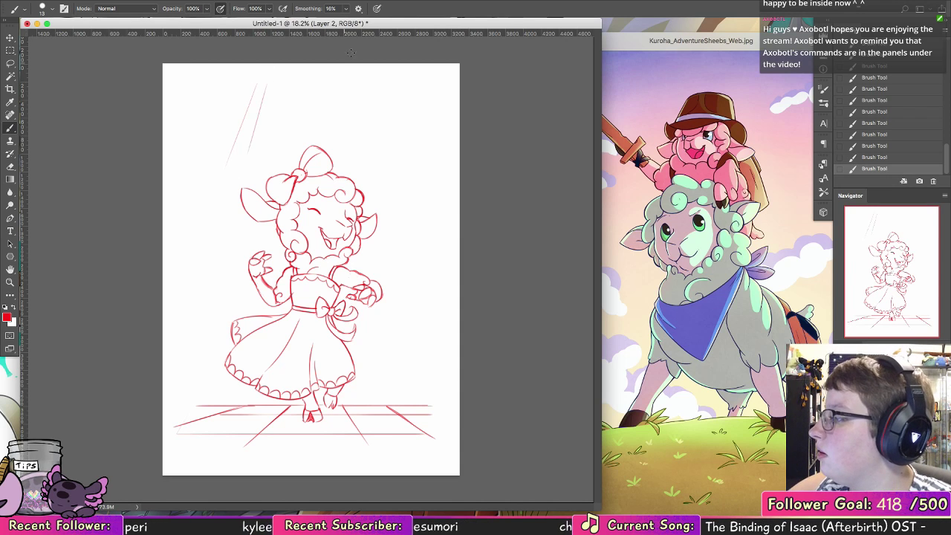
{"action": "key", "text": "ctrl+z"}
{"action": "mouse_move", "coordinate": [350, 105]}
{"action": "left_mouse_down"}
{"action": "mouse_move", "coordinate": [377, 204]}
{"action": "mouse_move", "coordinate": [391, 202]}
{"action": "left_mouse_up"}
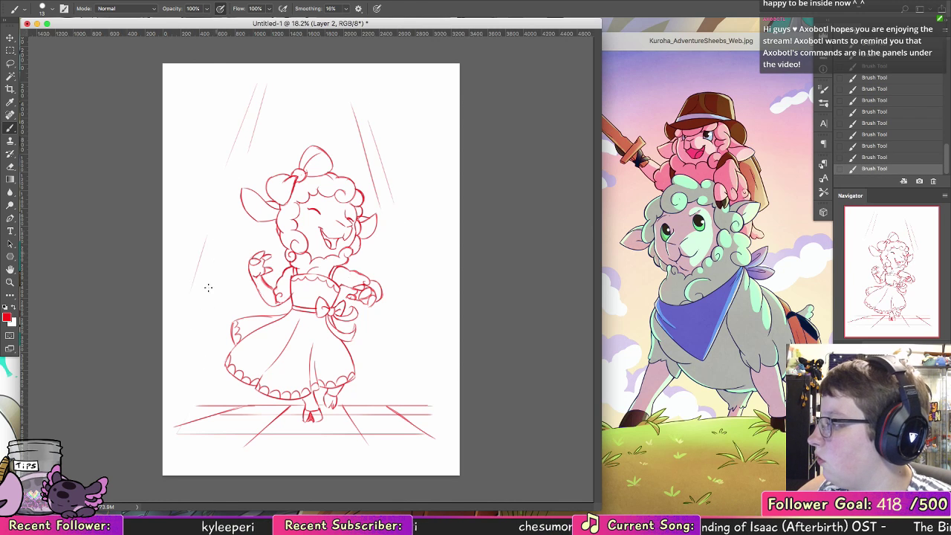
{"action": "left_click_drag", "start_coordinate": [220, 236], "coordinate": [212, 275]}
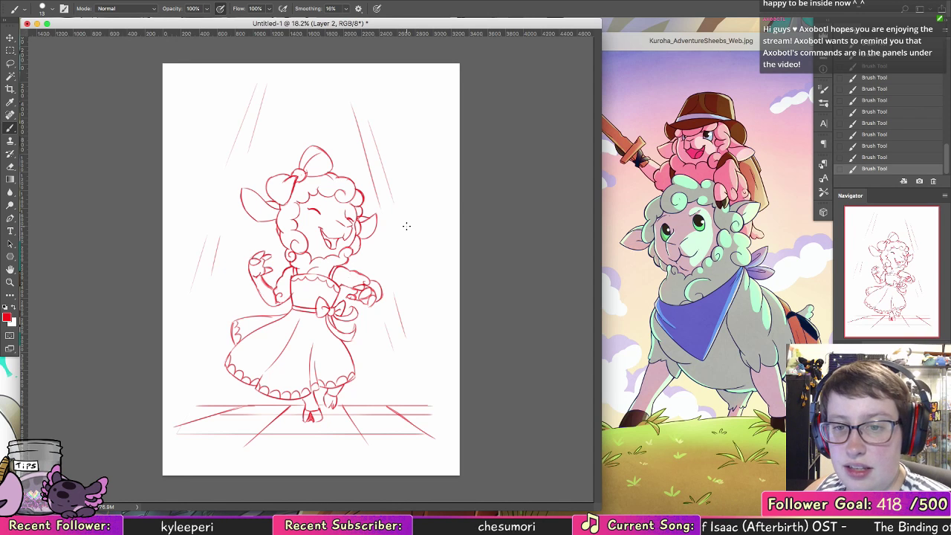
Step: Save the drawing on the Desktop as dancingsheeb.psd in Photoshop format with layers kept
{"action": "key", "text": "super+s"}
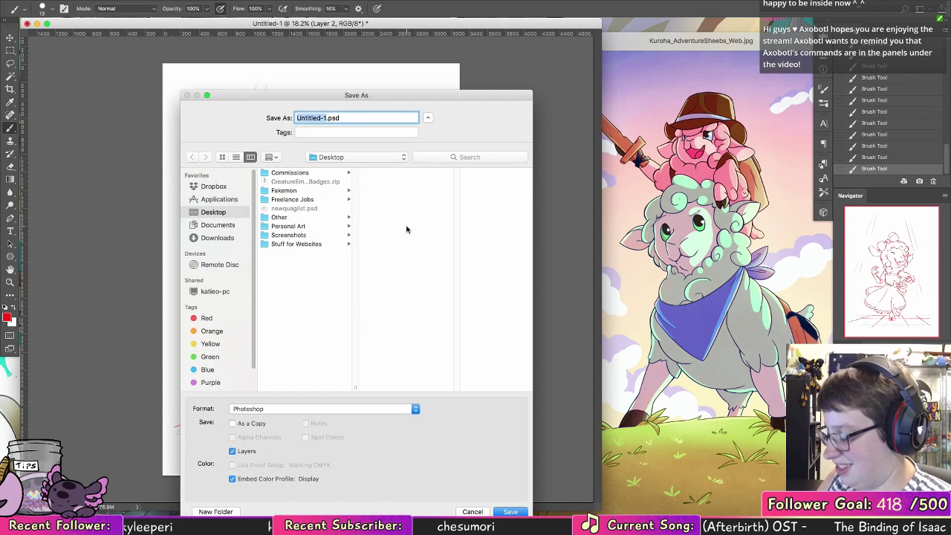
{"action": "type", "text": "dancingshee"}
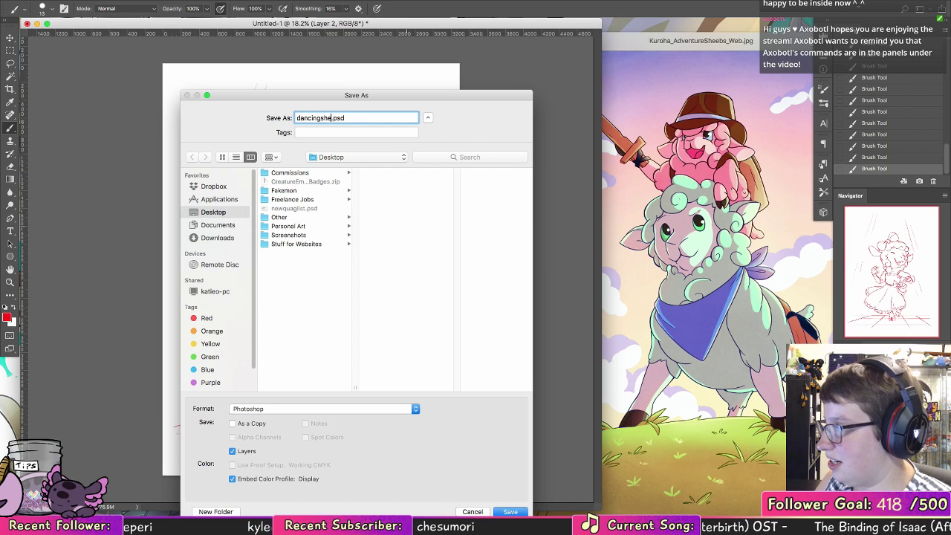
{"action": "type", "text": "b"}
{"action": "key", "text": "Return"}
{"action": "key", "text": "Return"}
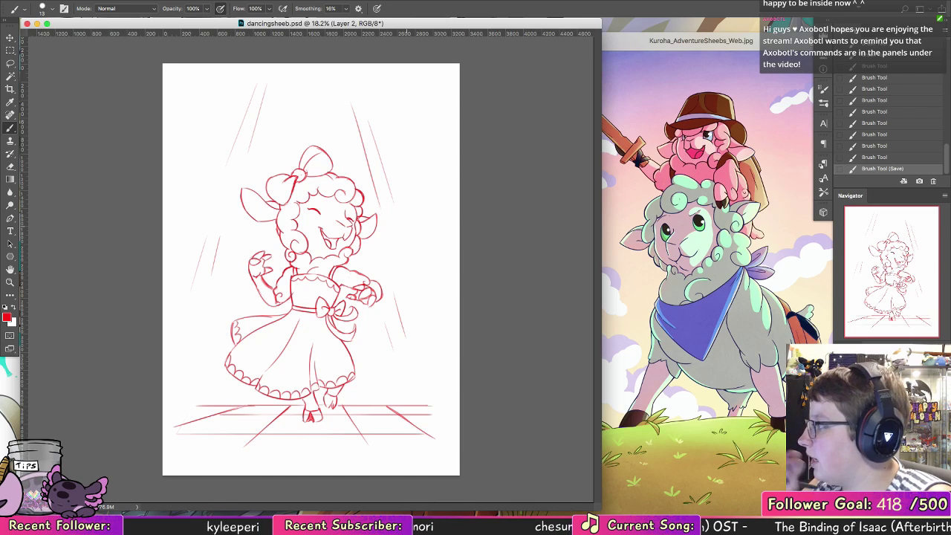
Step: Close the sheep reference image, its file folder window and the saved dancingsheeb.psd document
{"action": "left_click", "coordinate": [653, 277]}
{"action": "key", "text": "super+w"}
{"action": "left_click", "coordinate": [653, 279]}
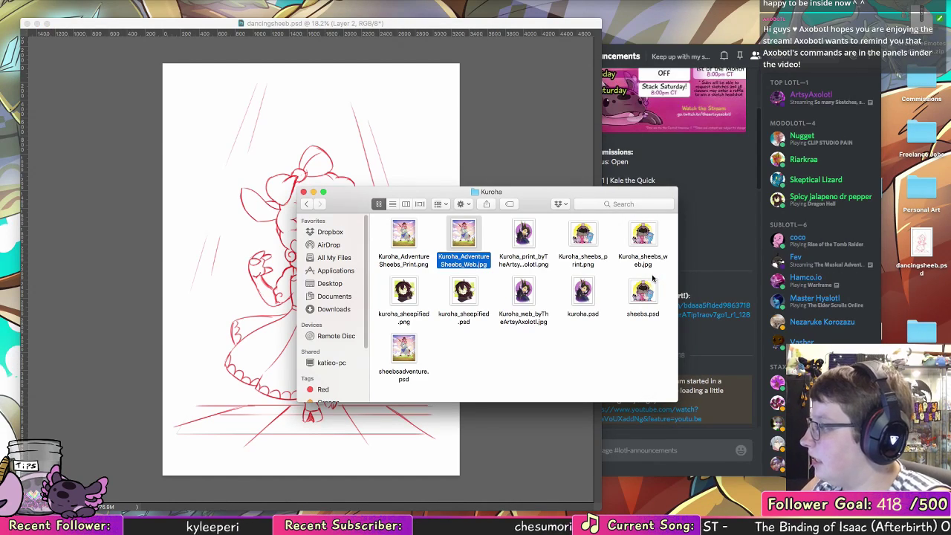
{"action": "left_click", "coordinate": [303, 192]}
{"action": "left_click", "coordinate": [441, 280]}
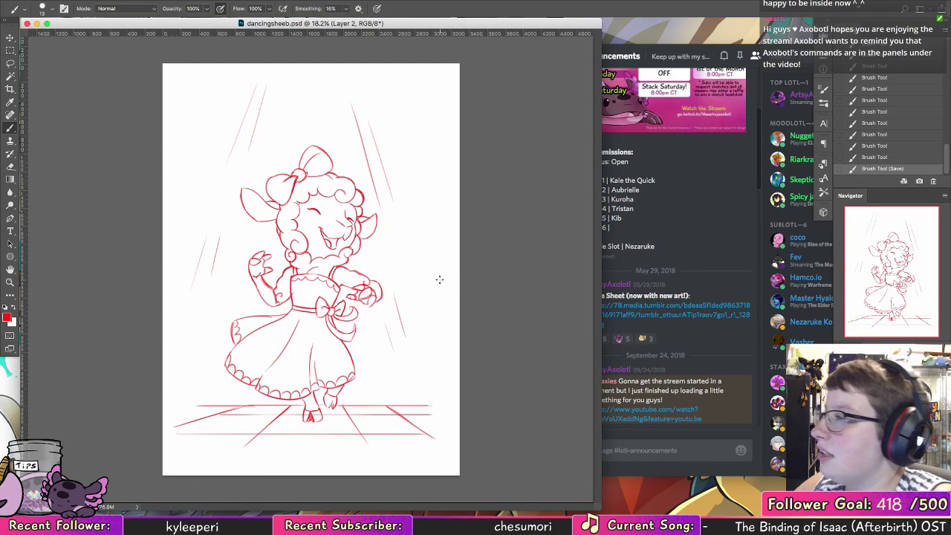
{"action": "left_click", "coordinate": [27, 24]}
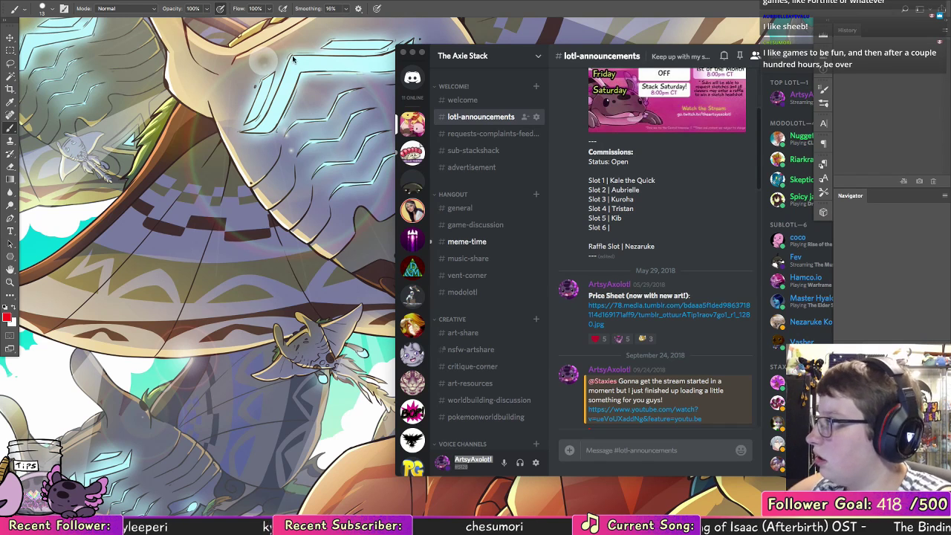
Step: Create a white 3000 × 3000 px RGB document at 300 pixels/inch, enlarge its window and add a new layer
{"action": "key", "text": "super+n"}
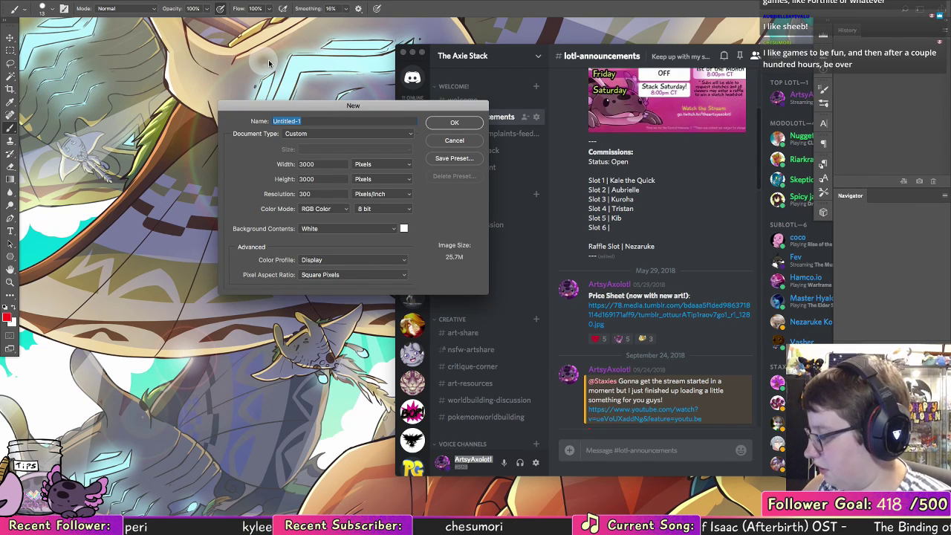
{"action": "key", "text": "Return"}
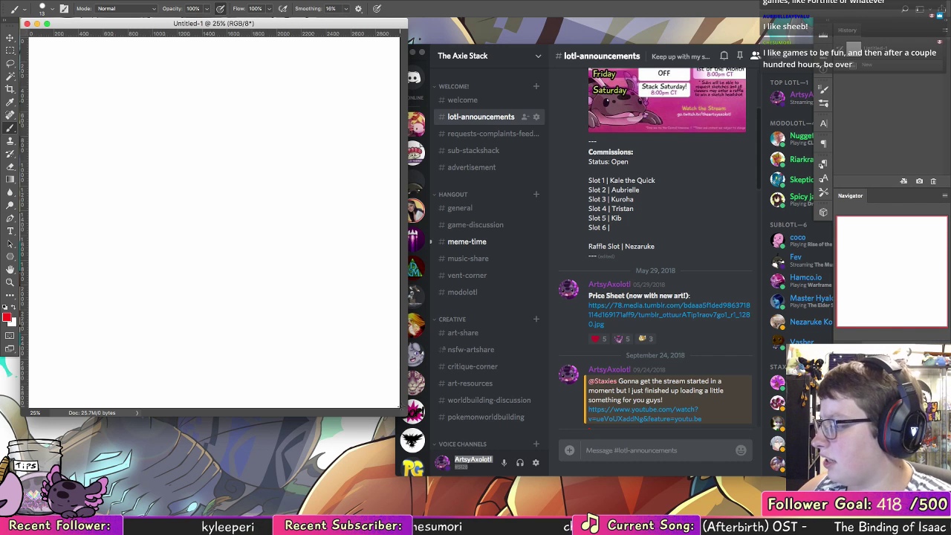
{"action": "left_click_drag", "start_coordinate": [406, 415], "coordinate": [577, 503]}
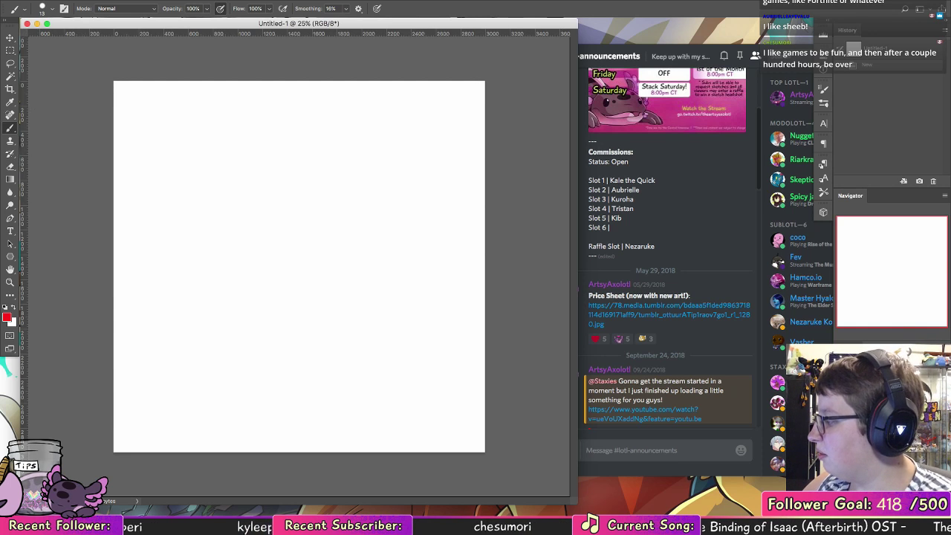
{"action": "key", "text": "ctrl+shift+alt+n"}
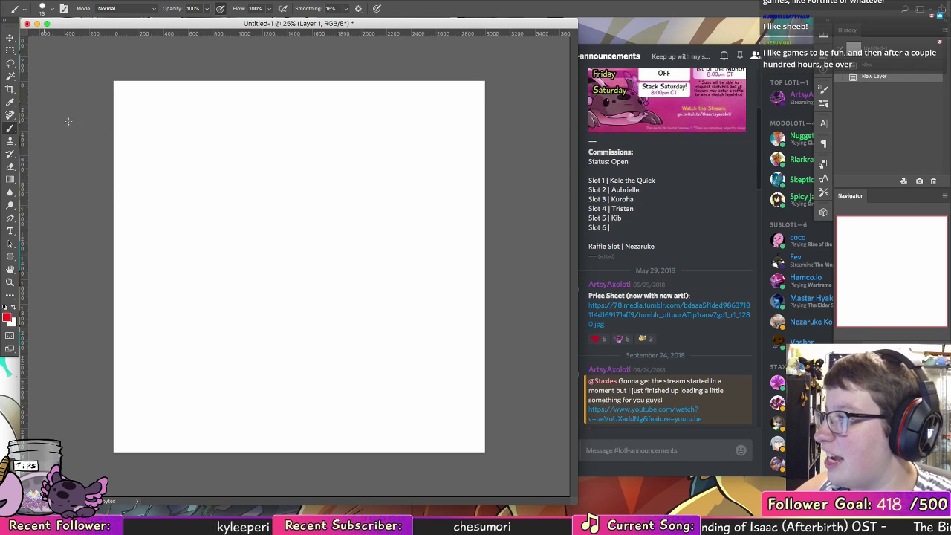
Step: Sketch a head from loose overlapping circles with a 17 px red brush, adding a slanted curve inside it
{"action": "left_click", "coordinate": [52, 9]}
{"action": "left_click", "coordinate": [50, 116]}
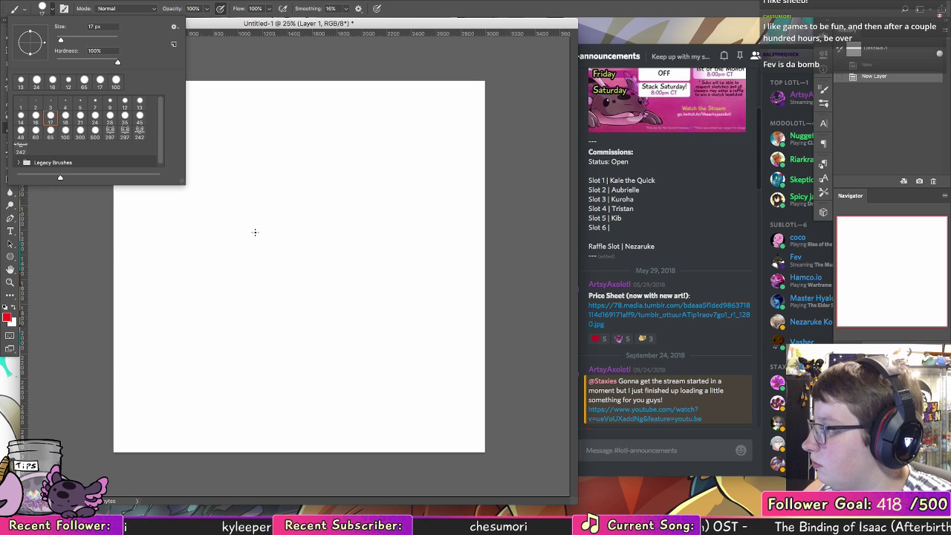
{"action": "left_click", "coordinate": [259, 229]}
{"action": "mouse_move", "coordinate": [269, 233]}
{"action": "left_mouse_down"}
{"action": "mouse_move", "coordinate": [214, 222]}
{"action": "mouse_move", "coordinate": [261, 205]}
{"action": "mouse_move", "coordinate": [226, 242]}
{"action": "mouse_move", "coordinate": [263, 208]}
{"action": "mouse_move", "coordinate": [218, 240]}
{"action": "mouse_move", "coordinate": [267, 202]}
{"action": "mouse_move", "coordinate": [276, 225]}
{"action": "left_mouse_up"}
{"action": "key", "text": "z"}
{"action": "left_click", "coordinate": [11, 128]}
{"action": "key", "text": "super+z"}
{"action": "left_click", "coordinate": [177, 196]}
{"action": "mouse_move", "coordinate": [177, 266]}
{"action": "left_mouse_down"}
{"action": "mouse_move", "coordinate": [242, 287]}
{"action": "mouse_move", "coordinate": [277, 255]}
{"action": "left_mouse_up"}
{"action": "mouse_move", "coordinate": [254, 185]}
{"action": "left_mouse_down"}
{"action": "mouse_move", "coordinate": [264, 274]}
{"action": "mouse_move", "coordinate": [255, 293]}
{"action": "mouse_move", "coordinate": [178, 269]}
{"action": "mouse_move", "coordinate": [286, 215]}
{"action": "mouse_move", "coordinate": [217, 274]}
{"action": "left_mouse_up"}
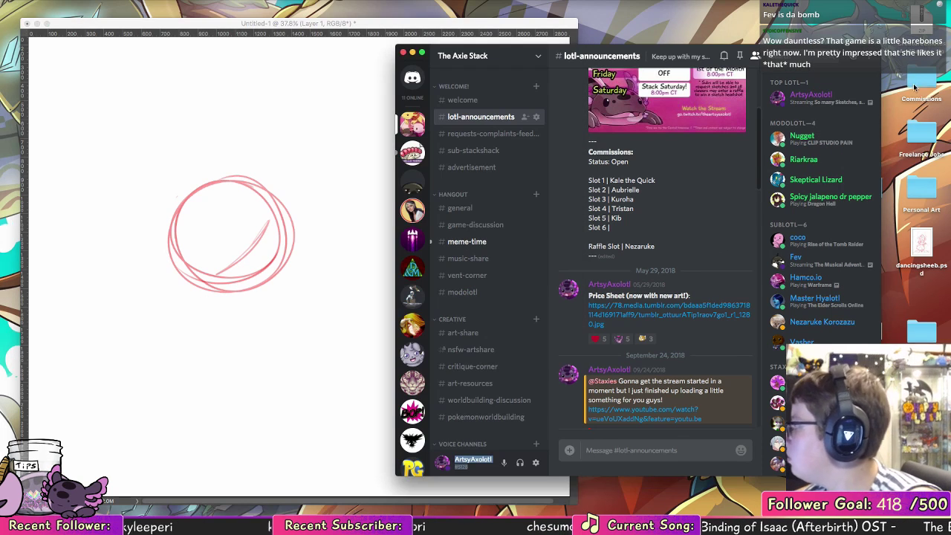
Step: Preview the client's red panda web image from the Commissions folder and place it beside the canvas as reference
{"action": "double_click", "coordinate": [915, 81]}
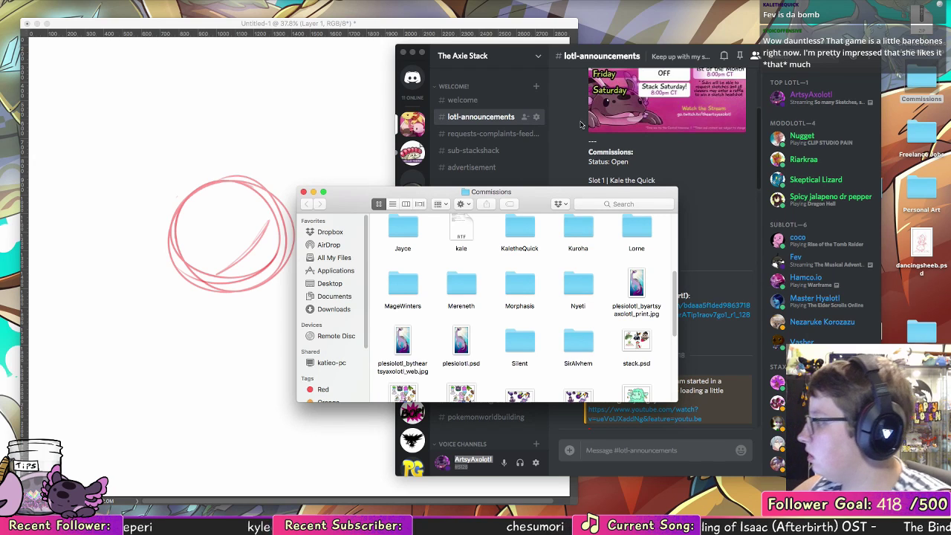
{"action": "scroll", "coordinate": [616, 305], "scroll_direction": "up", "scroll_amount": 2}
{"action": "scroll", "coordinate": [623, 246], "scroll_direction": "up", "scroll_amount": 2}
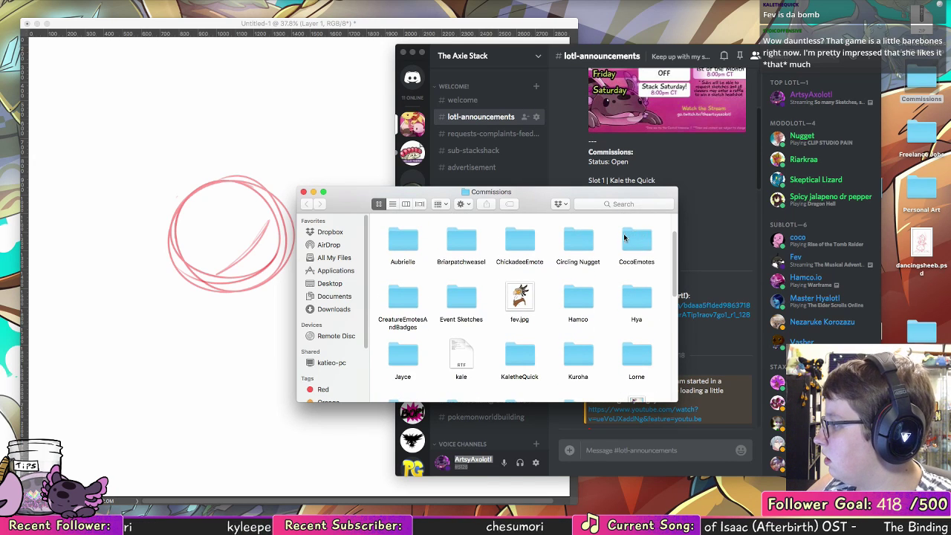
{"action": "scroll", "coordinate": [624, 240], "scroll_direction": "up", "scroll_amount": 1}
{"action": "left_click", "coordinate": [398, 257]}
{"action": "double_click", "coordinate": [399, 258]}
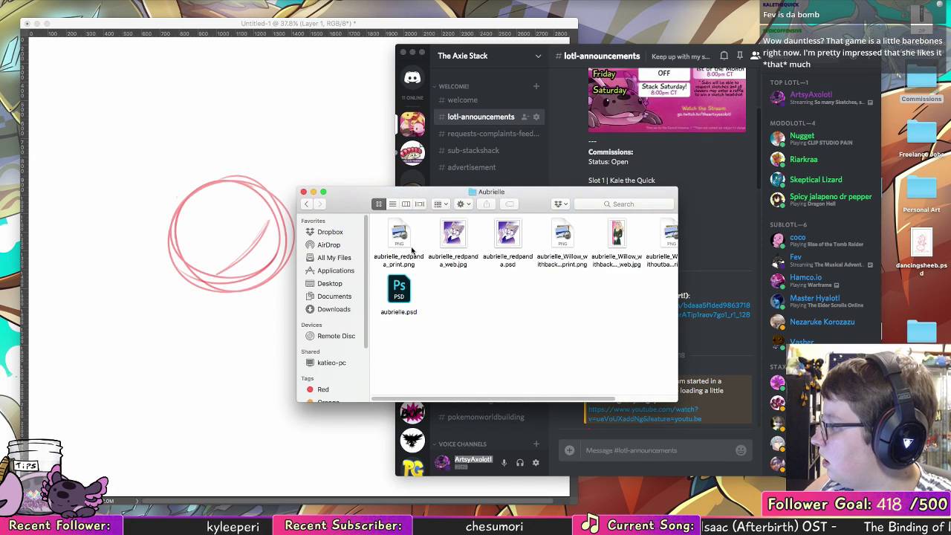
{"action": "left_click", "coordinate": [454, 236]}
{"action": "key", "text": "space"}
{"action": "left_click_drag", "start_coordinate": [684, 275], "coordinate": [643, 253]}
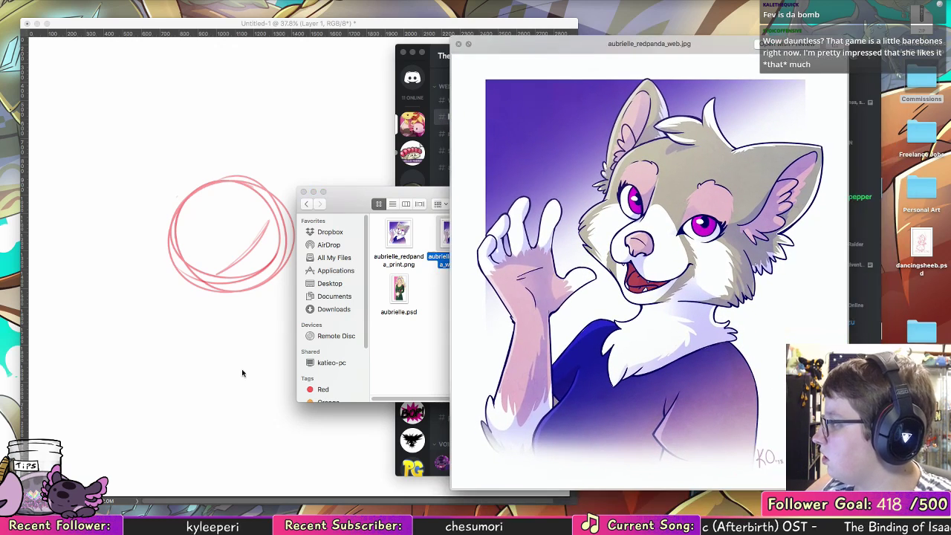
Step: Strengthen the slanted curve inside the head circle and sketch a small oval above its lower end
{"action": "left_click", "coordinate": [241, 369]}
{"action": "left_click_drag", "start_coordinate": [217, 273], "coordinate": [277, 215]}
{"action": "mouse_move", "coordinate": [217, 268]}
{"action": "left_mouse_down"}
{"action": "mouse_move", "coordinate": [251, 247]}
{"action": "mouse_move", "coordinate": [213, 261]}
{"action": "mouse_move", "coordinate": [222, 243]}
{"action": "mouse_move", "coordinate": [230, 259]}
{"action": "left_mouse_up"}
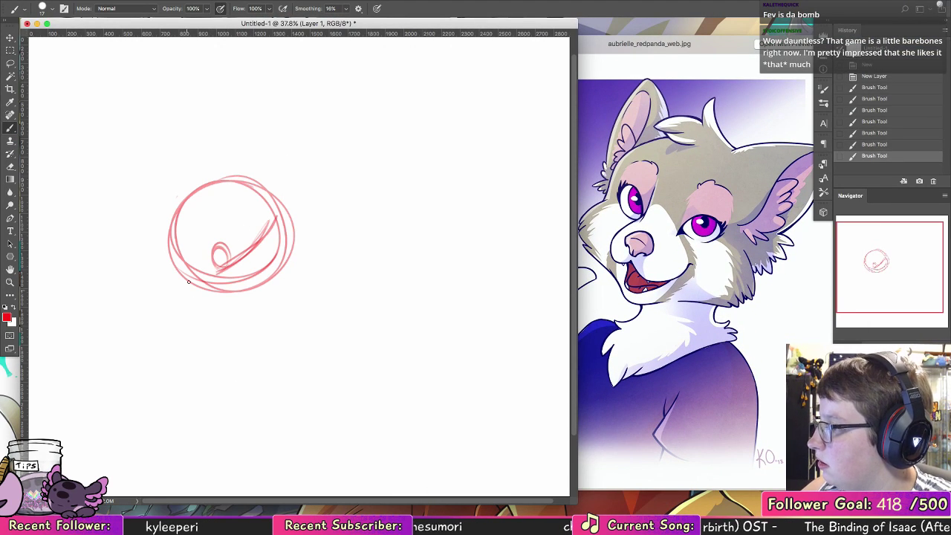
Step: Sketch a row of fingers along the head's lower edge, short eyelid strokes at the slanted curve and a small arc for the other eye
{"action": "mouse_move", "coordinate": [188, 288]}
{"action": "left_mouse_down"}
{"action": "mouse_move", "coordinate": [241, 281]}
{"action": "mouse_move", "coordinate": [185, 271]}
{"action": "mouse_move", "coordinate": [237, 285]}
{"action": "mouse_move", "coordinate": [224, 300]}
{"action": "mouse_move", "coordinate": [188, 288]}
{"action": "mouse_move", "coordinate": [216, 296]}
{"action": "mouse_move", "coordinate": [196, 275]}
{"action": "mouse_move", "coordinate": [200, 261]}
{"action": "mouse_move", "coordinate": [178, 296]}
{"action": "mouse_move", "coordinate": [181, 266]}
{"action": "mouse_move", "coordinate": [185, 296]}
{"action": "mouse_move", "coordinate": [173, 268]}
{"action": "left_mouse_up"}
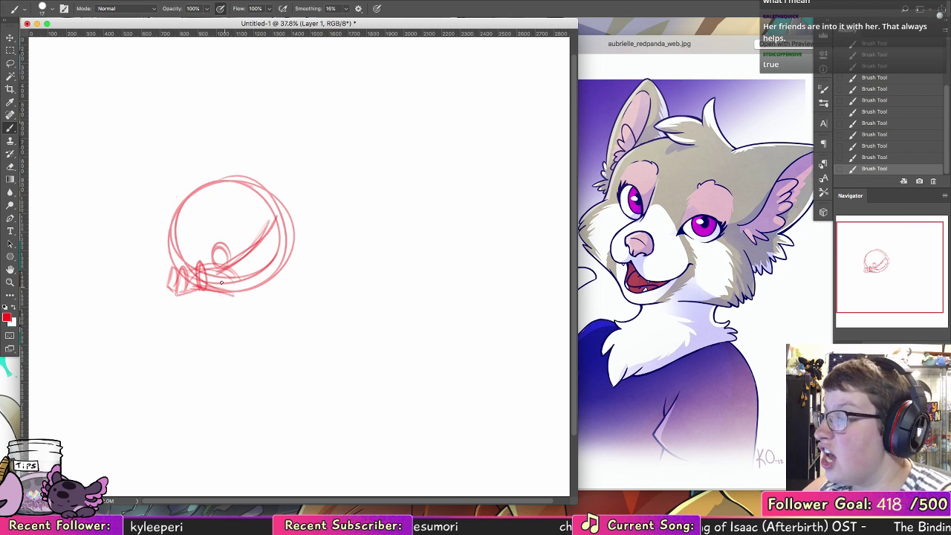
{"action": "mouse_move", "coordinate": [221, 282]}
{"action": "left_mouse_down"}
{"action": "mouse_move", "coordinate": [211, 277]}
{"action": "mouse_move", "coordinate": [215, 295]}
{"action": "mouse_move", "coordinate": [208, 292]}
{"action": "left_mouse_up"}
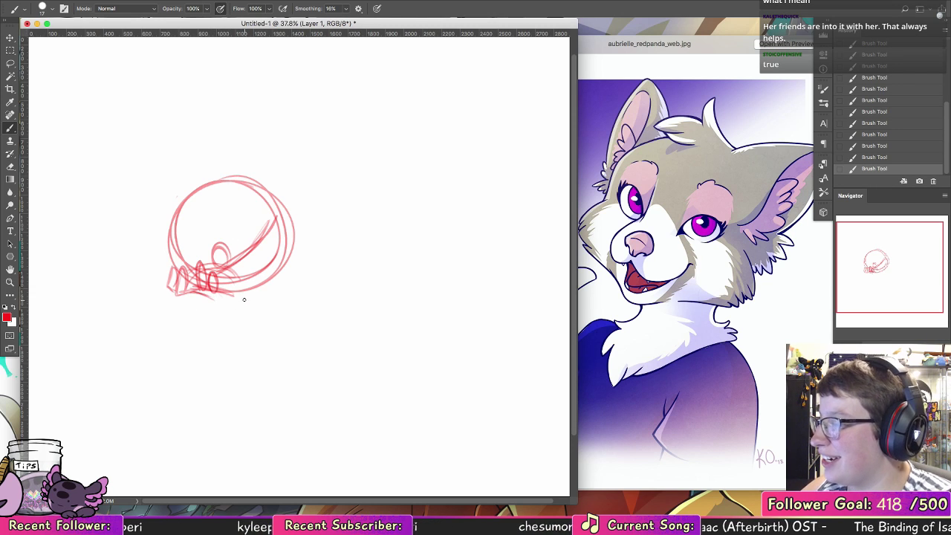
{"action": "left_click_drag", "start_coordinate": [216, 280], "coordinate": [238, 295]}
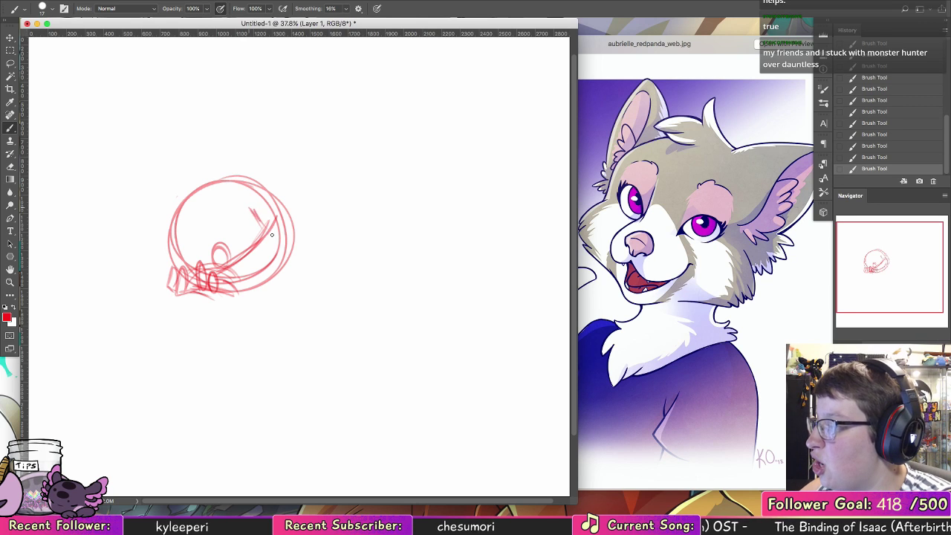
{"action": "left_click_drag", "start_coordinate": [257, 211], "coordinate": [270, 231]}
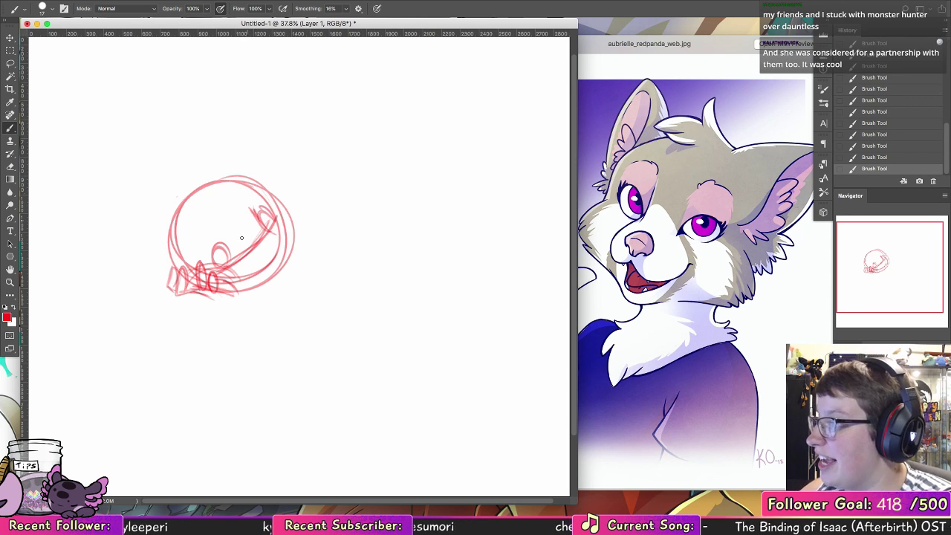
{"action": "left_click_drag", "start_coordinate": [210, 221], "coordinate": [222, 232]}
{"action": "left_click_drag", "start_coordinate": [213, 226], "coordinate": [202, 254]}
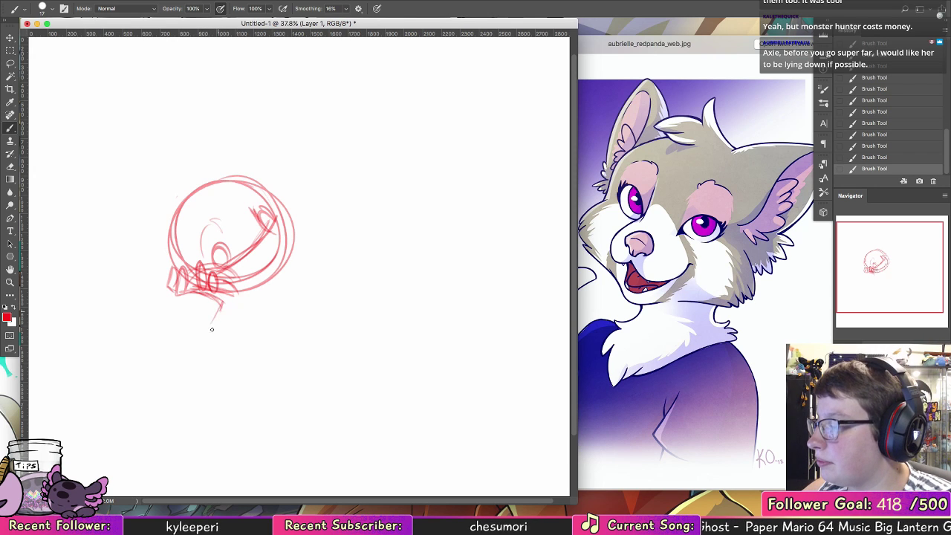
Step: Sketch an upright forearm under the head with a rounded shape at the cheek, and add two pointed ears
{"action": "left_click_drag", "start_coordinate": [211, 350], "coordinate": [194, 385]}
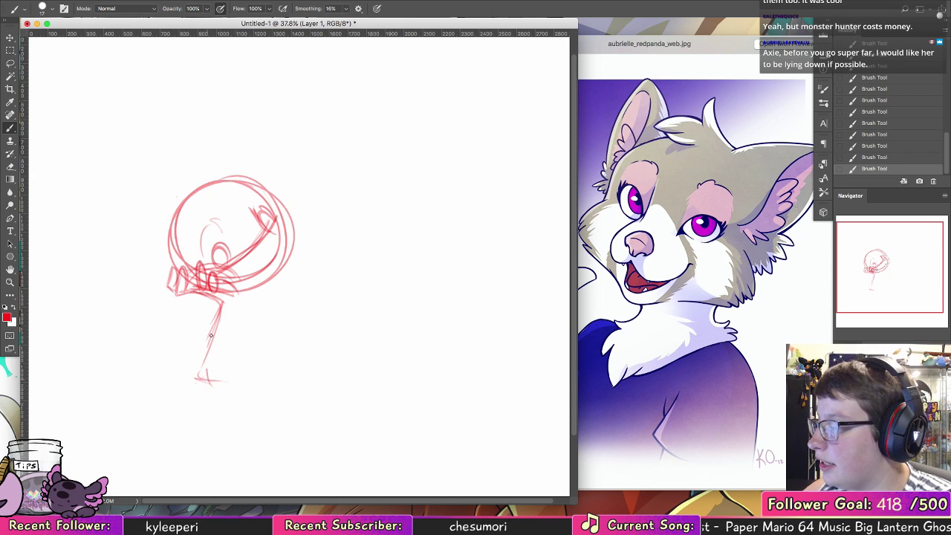
{"action": "left_click_drag", "start_coordinate": [211, 336], "coordinate": [217, 391]}
{"action": "mouse_move", "coordinate": [236, 300]}
{"action": "left_mouse_down"}
{"action": "mouse_move", "coordinate": [242, 354]}
{"action": "mouse_move", "coordinate": [206, 386]}
{"action": "mouse_move", "coordinate": [243, 383]}
{"action": "mouse_move", "coordinate": [231, 343]}
{"action": "left_mouse_up"}
{"action": "left_click_drag", "start_coordinate": [267, 237], "coordinate": [262, 279]}
{"action": "mouse_move", "coordinate": [258, 237]}
{"action": "left_mouse_down"}
{"action": "mouse_move", "coordinate": [278, 287]}
{"action": "mouse_move", "coordinate": [263, 282]}
{"action": "mouse_move", "coordinate": [283, 278]}
{"action": "mouse_move", "coordinate": [283, 259]}
{"action": "mouse_move", "coordinate": [272, 260]}
{"action": "left_mouse_up"}
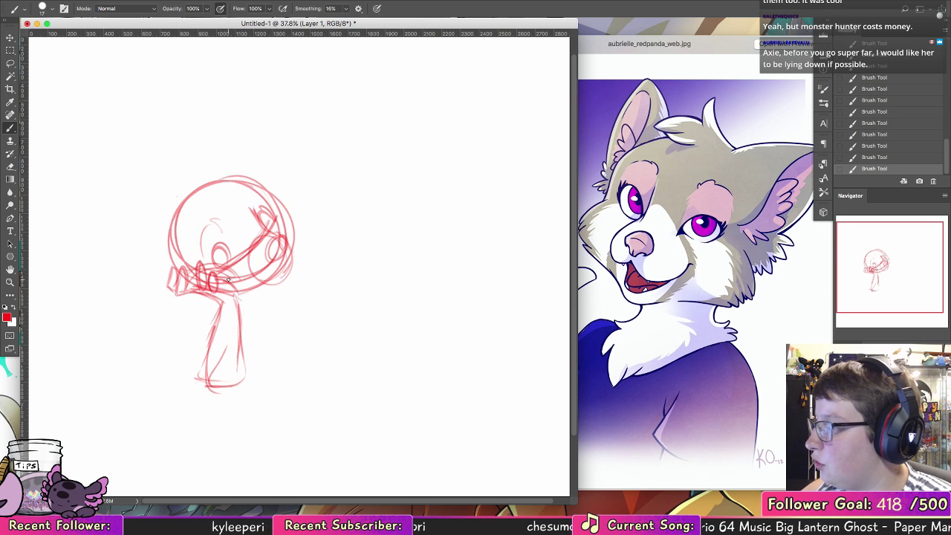
{"action": "mouse_move", "coordinate": [237, 271]}
{"action": "left_mouse_down"}
{"action": "mouse_move", "coordinate": [244, 293]}
{"action": "mouse_move", "coordinate": [242, 282]}
{"action": "mouse_move", "coordinate": [286, 265]}
{"action": "left_mouse_up"}
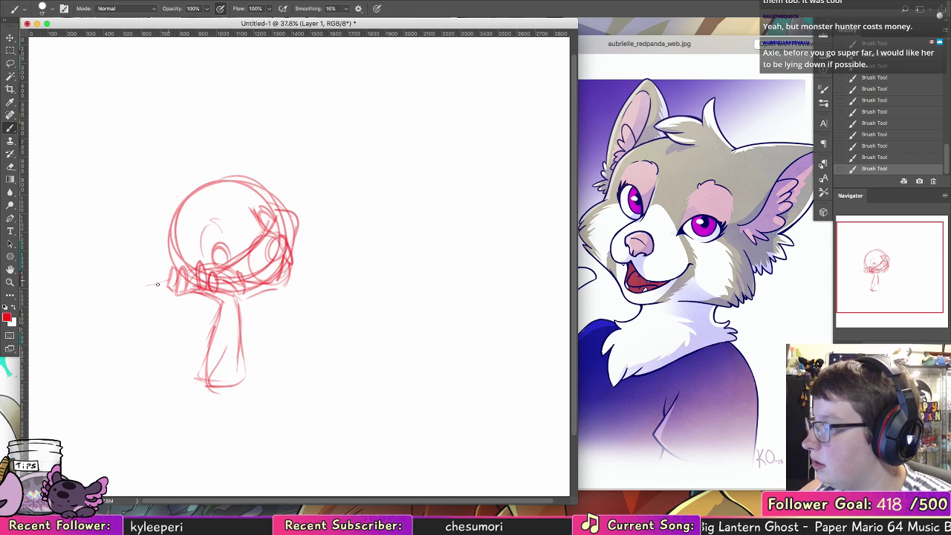
{"action": "mouse_move", "coordinate": [121, 254]}
{"action": "left_mouse_down"}
{"action": "mouse_move", "coordinate": [177, 223]}
{"action": "mouse_move", "coordinate": [115, 253]}
{"action": "mouse_move", "coordinate": [157, 280]}
{"action": "left_mouse_up"}
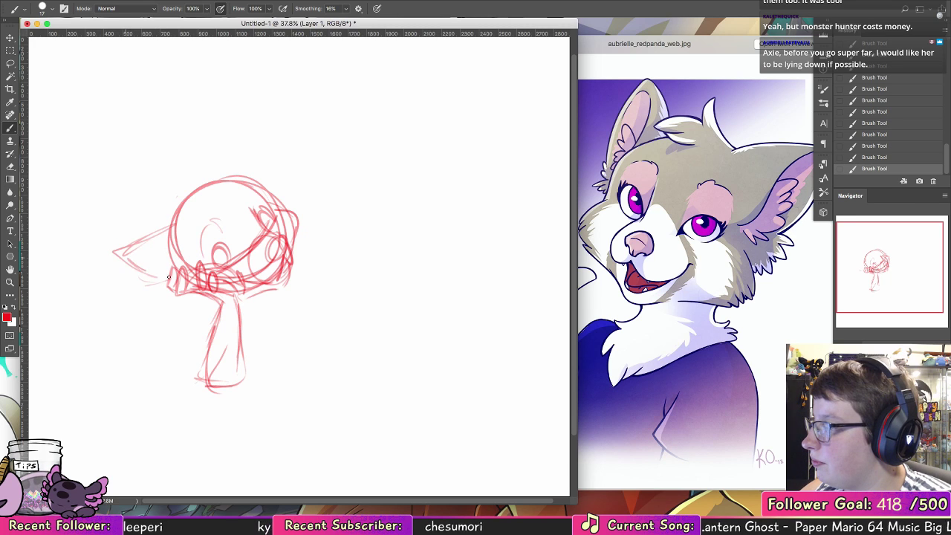
{"action": "mouse_move", "coordinate": [194, 185]}
{"action": "left_mouse_down"}
{"action": "mouse_move", "coordinate": [227, 132]}
{"action": "mouse_move", "coordinate": [253, 152]}
{"action": "mouse_move", "coordinate": [253, 187]}
{"action": "left_mouse_up"}
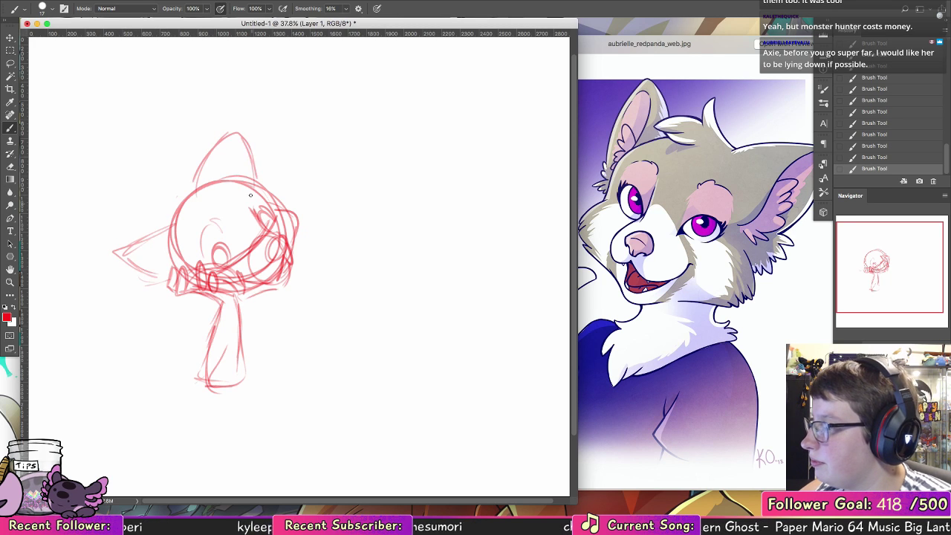
Step: Block in the upright figure's body below the head with long overlapping curves, plus loose strokes reaching out on both sides
{"action": "mouse_move", "coordinate": [213, 303]}
{"action": "left_mouse_down"}
{"action": "mouse_move", "coordinate": [177, 316]}
{"action": "mouse_move", "coordinate": [200, 321]}
{"action": "left_mouse_up"}
{"action": "left_click_drag", "start_coordinate": [202, 296], "coordinate": [173, 367]}
{"action": "left_click_drag", "start_coordinate": [192, 305], "coordinate": [187, 379]}
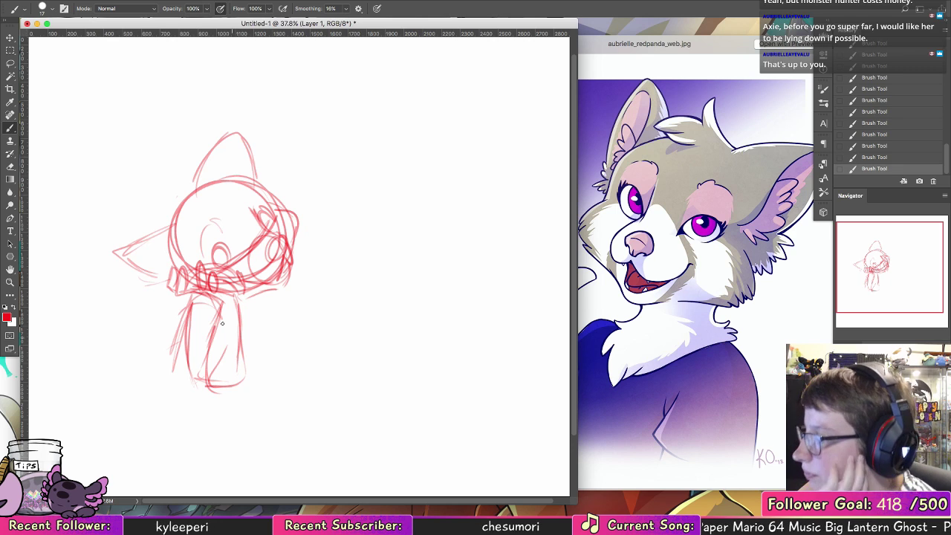
{"action": "mouse_move", "coordinate": [223, 303]}
{"action": "left_mouse_down"}
{"action": "mouse_move", "coordinate": [221, 362]}
{"action": "mouse_move", "coordinate": [224, 336]}
{"action": "mouse_move", "coordinate": [249, 386]}
{"action": "left_mouse_up"}
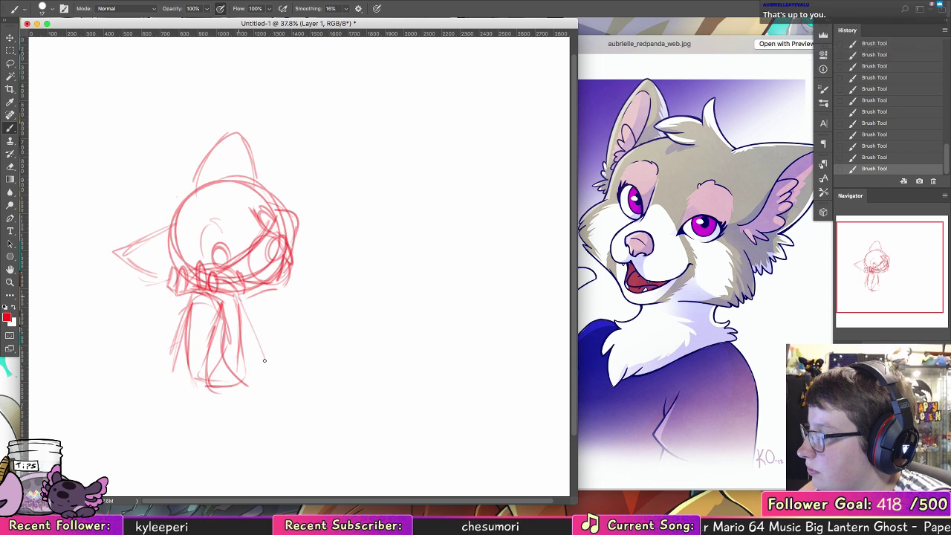
{"action": "left_click_drag", "start_coordinate": [242, 307], "coordinate": [266, 364]}
{"action": "left_click_drag", "start_coordinate": [192, 308], "coordinate": [238, 382]}
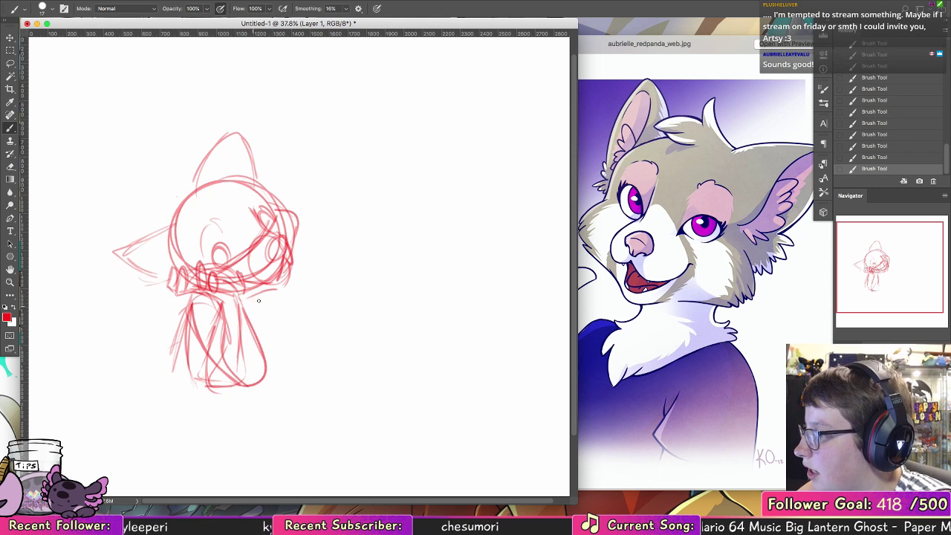
{"action": "left_click_drag", "start_coordinate": [264, 296], "coordinate": [267, 311]}
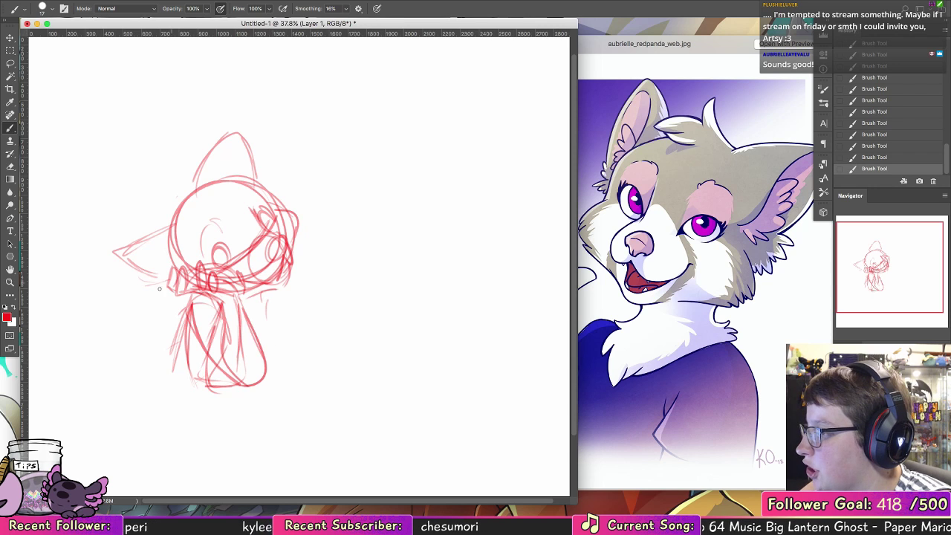
{"action": "left_click_drag", "start_coordinate": [175, 283], "coordinate": [130, 305]}
{"action": "left_click_drag", "start_coordinate": [134, 359], "coordinate": [192, 377]}
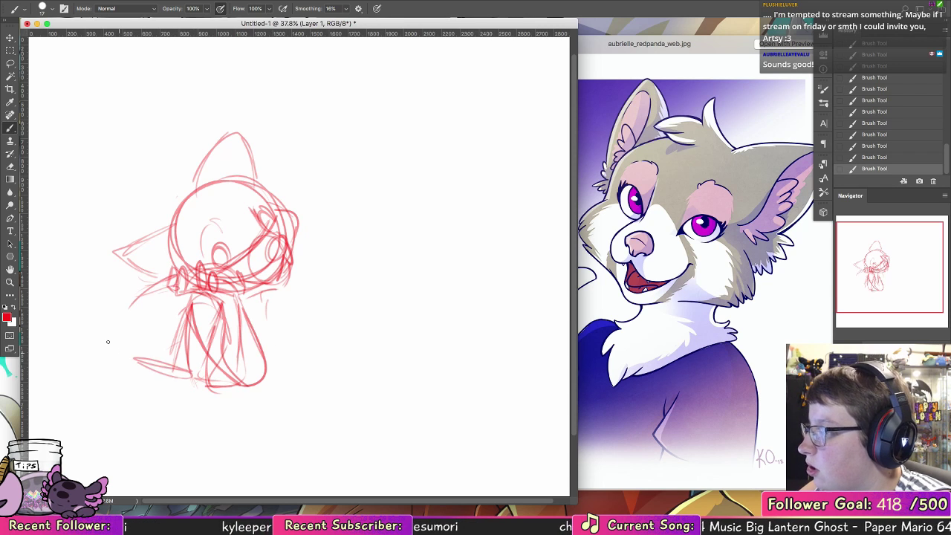
{"action": "left_click_drag", "start_coordinate": [108, 342], "coordinate": [111, 334]}
Step: Discard the upright character sketch by deleting its layer, and add a fresh empty layer
{"action": "key", "text": "alt+super+z"}
{"action": "key", "text": "alt+super+z"}
{"action": "key", "text": "alt+super+z"}
{"action": "key", "text": "alt+super+z"}
{"action": "key", "text": "BackSpace"}
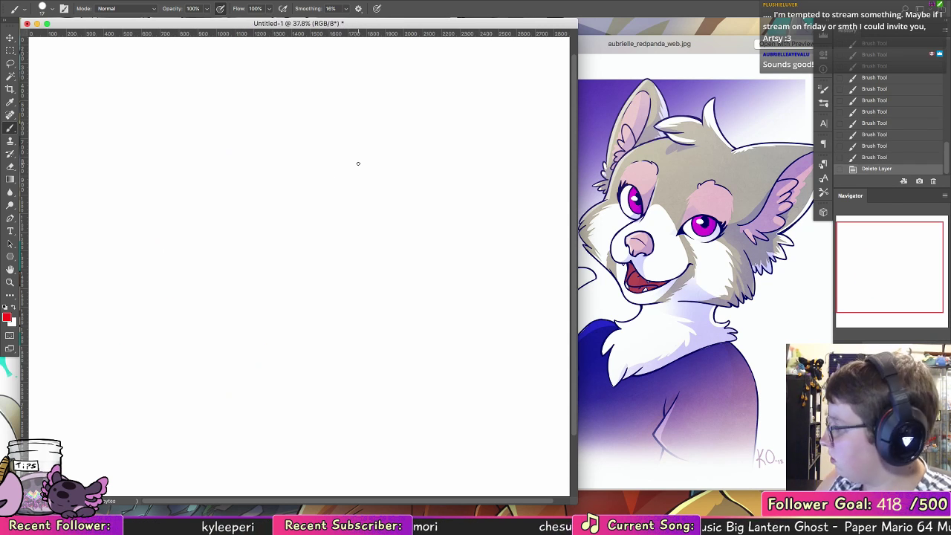
{"action": "key", "text": "ctrl+shift+alt+n"}
Step: Sketch a new head circle about 450 px across with slanted face guidelines, a muzzle oval and a short neck line below
{"action": "mouse_move", "coordinate": [274, 208]}
{"action": "left_mouse_down"}
{"action": "mouse_move", "coordinate": [265, 278]}
{"action": "mouse_move", "coordinate": [212, 236]}
{"action": "mouse_move", "coordinate": [284, 227]}
{"action": "mouse_move", "coordinate": [247, 278]}
{"action": "mouse_move", "coordinate": [254, 201]}
{"action": "mouse_move", "coordinate": [294, 262]}
{"action": "left_mouse_up"}
{"action": "key", "text": "ctrl+z"}
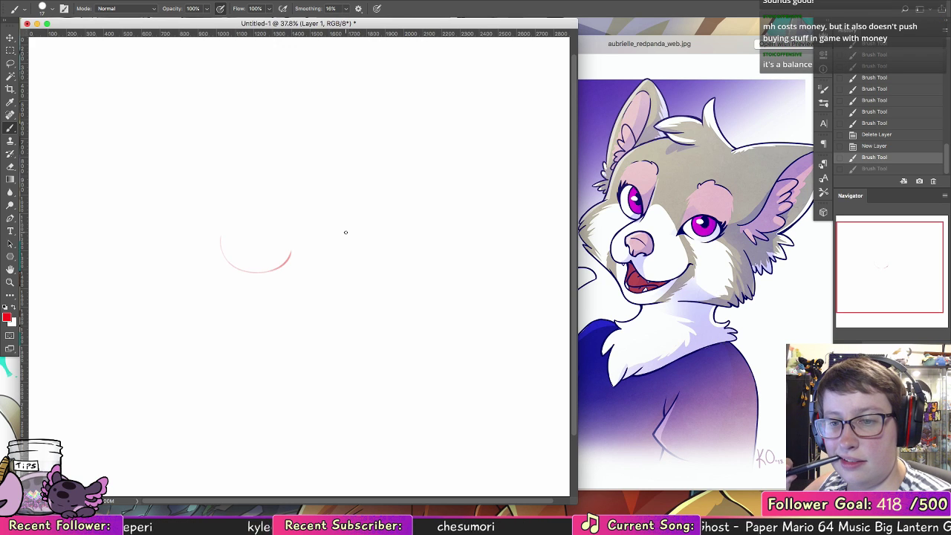
{"action": "mouse_move", "coordinate": [227, 208]}
{"action": "left_mouse_down"}
{"action": "mouse_move", "coordinate": [291, 259]}
{"action": "mouse_move", "coordinate": [290, 212]}
{"action": "mouse_move", "coordinate": [300, 218]}
{"action": "mouse_move", "coordinate": [303, 246]}
{"action": "mouse_move", "coordinate": [286, 260]}
{"action": "left_mouse_up"}
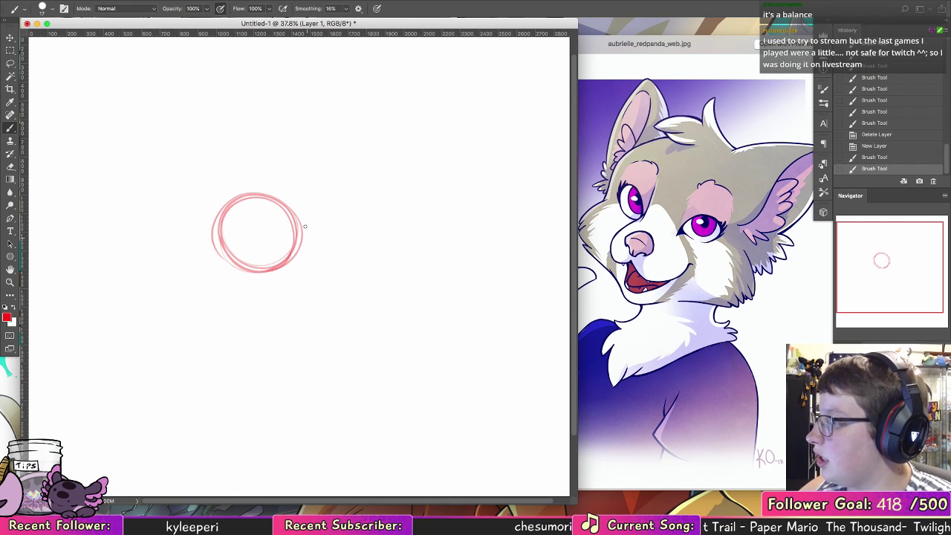
{"action": "mouse_move", "coordinate": [246, 256]}
{"action": "left_mouse_down"}
{"action": "mouse_move", "coordinate": [290, 221]}
{"action": "mouse_move", "coordinate": [244, 259]}
{"action": "left_mouse_up"}
{"action": "mouse_move", "coordinate": [266, 201]}
{"action": "left_mouse_down"}
{"action": "mouse_move", "coordinate": [281, 257]}
{"action": "mouse_move", "coordinate": [267, 195]}
{"action": "left_mouse_up"}
{"action": "left_click_drag", "start_coordinate": [261, 280], "coordinate": [235, 265]}
{"action": "mouse_move", "coordinate": [250, 254]}
{"action": "left_mouse_down"}
{"action": "mouse_move", "coordinate": [270, 282]}
{"action": "mouse_move", "coordinate": [239, 316]}
{"action": "left_mouse_up"}
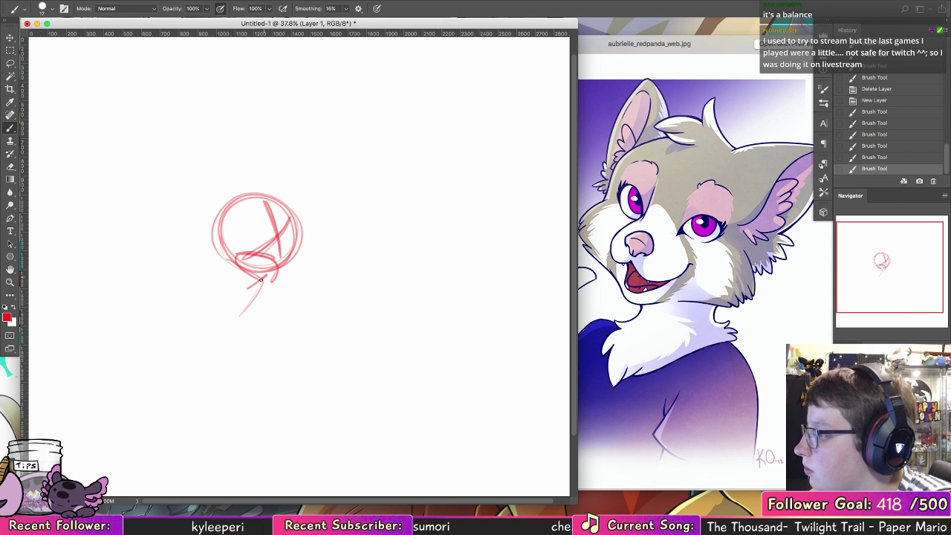
Step: Sketch the lying torso as long pointed shapes beneath the head, with overlapping curves for the shoulder and bent near arm
{"action": "mouse_move", "coordinate": [222, 275]}
{"action": "left_mouse_down"}
{"action": "mouse_move", "coordinate": [183, 259]}
{"action": "mouse_move", "coordinate": [208, 271]}
{"action": "mouse_move", "coordinate": [155, 279]}
{"action": "mouse_move", "coordinate": [216, 265]}
{"action": "mouse_move", "coordinate": [176, 266]}
{"action": "mouse_move", "coordinate": [247, 268]}
{"action": "left_mouse_up"}
{"action": "left_click_drag", "start_coordinate": [188, 260], "coordinate": [221, 263]}
{"action": "left_click_drag", "start_coordinate": [155, 282], "coordinate": [184, 316]}
{"action": "mouse_move", "coordinate": [155, 283]}
{"action": "left_mouse_down"}
{"action": "mouse_move", "coordinate": [197, 314]}
{"action": "mouse_move", "coordinate": [253, 302]}
{"action": "left_mouse_up"}
{"action": "mouse_move", "coordinate": [253, 302]}
{"action": "left_mouse_down"}
{"action": "mouse_move", "coordinate": [179, 307]}
{"action": "mouse_move", "coordinate": [259, 281]}
{"action": "mouse_move", "coordinate": [239, 304]}
{"action": "left_mouse_up"}
{"action": "mouse_move", "coordinate": [263, 287]}
{"action": "left_mouse_down"}
{"action": "mouse_move", "coordinate": [236, 308]}
{"action": "mouse_move", "coordinate": [279, 315]}
{"action": "mouse_move", "coordinate": [263, 323]}
{"action": "left_mouse_up"}
{"action": "mouse_move", "coordinate": [223, 270]}
{"action": "left_mouse_down"}
{"action": "mouse_move", "coordinate": [213, 291]}
{"action": "mouse_move", "coordinate": [256, 293]}
{"action": "left_mouse_up"}
{"action": "mouse_move", "coordinate": [245, 270]}
{"action": "left_mouse_down"}
{"action": "mouse_move", "coordinate": [260, 299]}
{"action": "mouse_move", "coordinate": [227, 302]}
{"action": "mouse_move", "coordinate": [257, 317]}
{"action": "left_mouse_up"}
{"action": "mouse_move", "coordinate": [275, 279]}
{"action": "left_mouse_down"}
{"action": "mouse_move", "coordinate": [299, 327]}
{"action": "mouse_move", "coordinate": [262, 321]}
{"action": "left_mouse_up"}
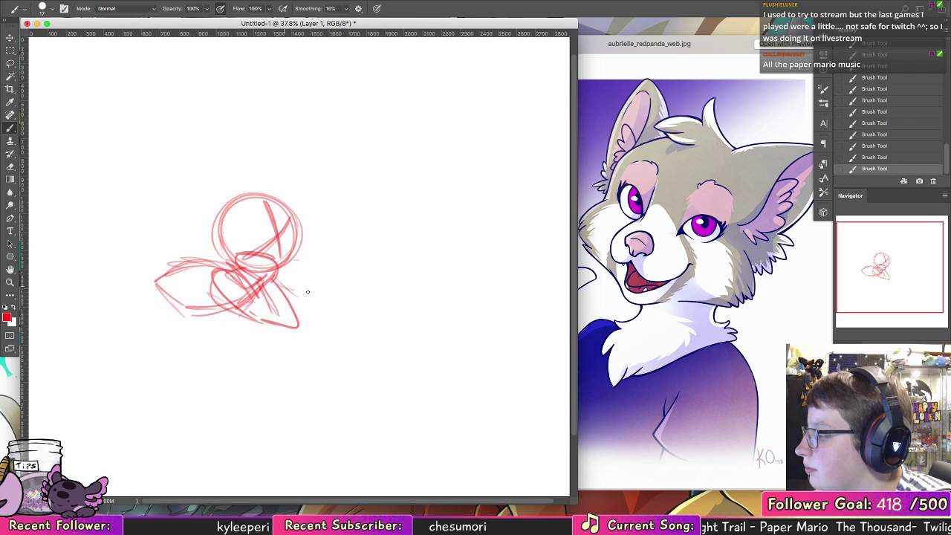
Step: Sketch the far arm bent forward and ending in a round paw, and extend the lying body backward with the legs
{"action": "left_click_drag", "start_coordinate": [282, 272], "coordinate": [322, 300]}
{"action": "mouse_move", "coordinate": [311, 303]}
{"action": "left_mouse_down"}
{"action": "mouse_move", "coordinate": [298, 283]}
{"action": "mouse_move", "coordinate": [285, 301]}
{"action": "mouse_move", "coordinate": [349, 257]}
{"action": "left_mouse_up"}
{"action": "mouse_move", "coordinate": [364, 241]}
{"action": "left_mouse_down"}
{"action": "mouse_move", "coordinate": [385, 261]}
{"action": "mouse_move", "coordinate": [370, 281]}
{"action": "left_mouse_up"}
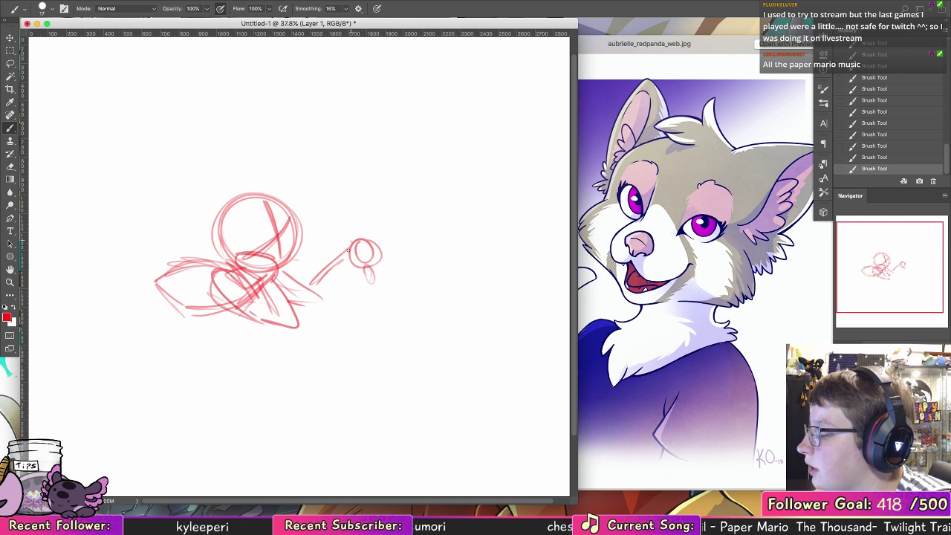
{"action": "mouse_move", "coordinate": [349, 249]}
{"action": "left_mouse_down"}
{"action": "mouse_move", "coordinate": [351, 268]}
{"action": "mouse_move", "coordinate": [367, 266]}
{"action": "mouse_move", "coordinate": [330, 295]}
{"action": "mouse_move", "coordinate": [331, 306]}
{"action": "left_mouse_up"}
{"action": "mouse_move", "coordinate": [331, 309]}
{"action": "left_mouse_down"}
{"action": "mouse_move", "coordinate": [304, 300]}
{"action": "mouse_move", "coordinate": [340, 268]}
{"action": "left_mouse_up"}
{"action": "mouse_move", "coordinate": [196, 315]}
{"action": "left_mouse_down"}
{"action": "mouse_move", "coordinate": [150, 312]}
{"action": "mouse_move", "coordinate": [186, 308]}
{"action": "mouse_move", "coordinate": [132, 315]}
{"action": "mouse_move", "coordinate": [145, 276]}
{"action": "mouse_move", "coordinate": [156, 284]}
{"action": "mouse_move", "coordinate": [116, 272]}
{"action": "left_mouse_up"}
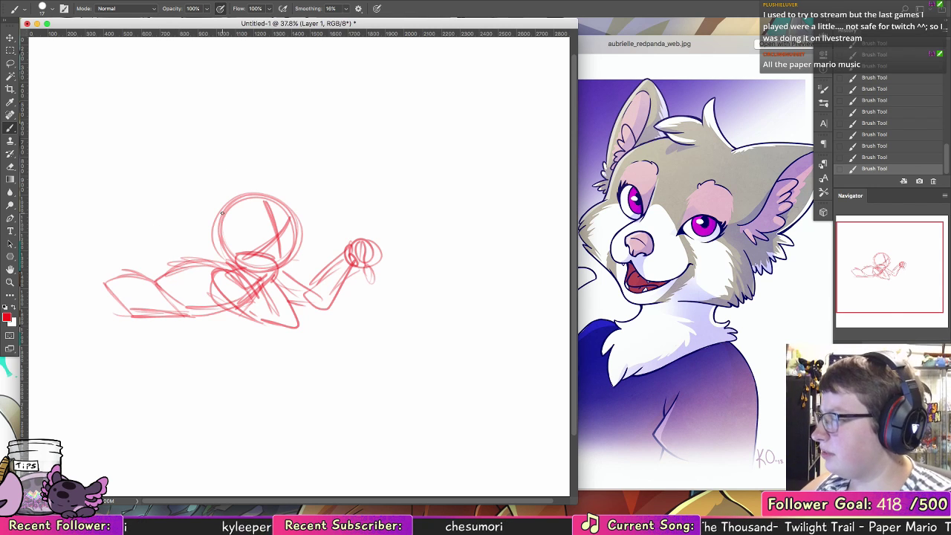
Step: Sketch two pointed ears on the head, one sweeping backward and one standing upright
{"action": "left_click_drag", "start_coordinate": [229, 253], "coordinate": [179, 254]}
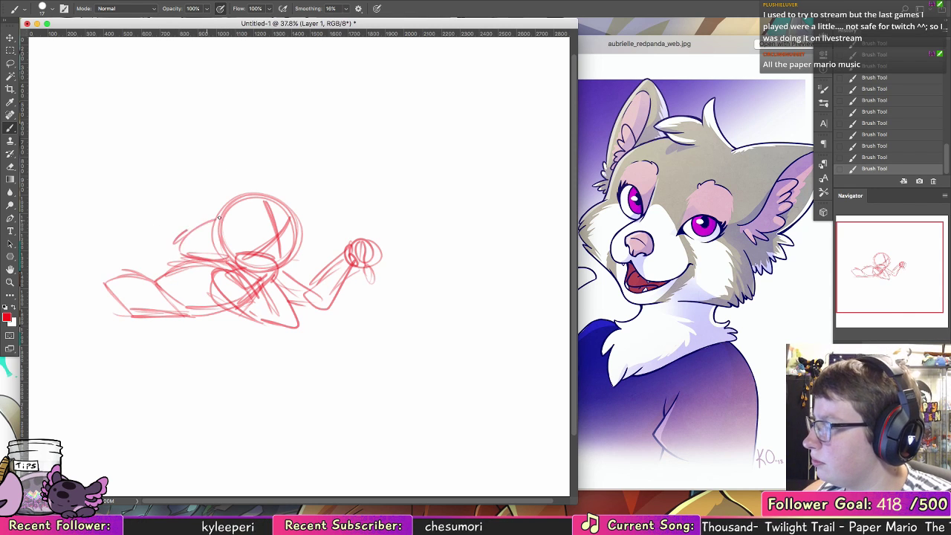
{"action": "mouse_move", "coordinate": [215, 218]}
{"action": "left_mouse_down"}
{"action": "mouse_move", "coordinate": [232, 267]}
{"action": "mouse_move", "coordinate": [191, 244]}
{"action": "mouse_move", "coordinate": [223, 235]}
{"action": "left_mouse_up"}
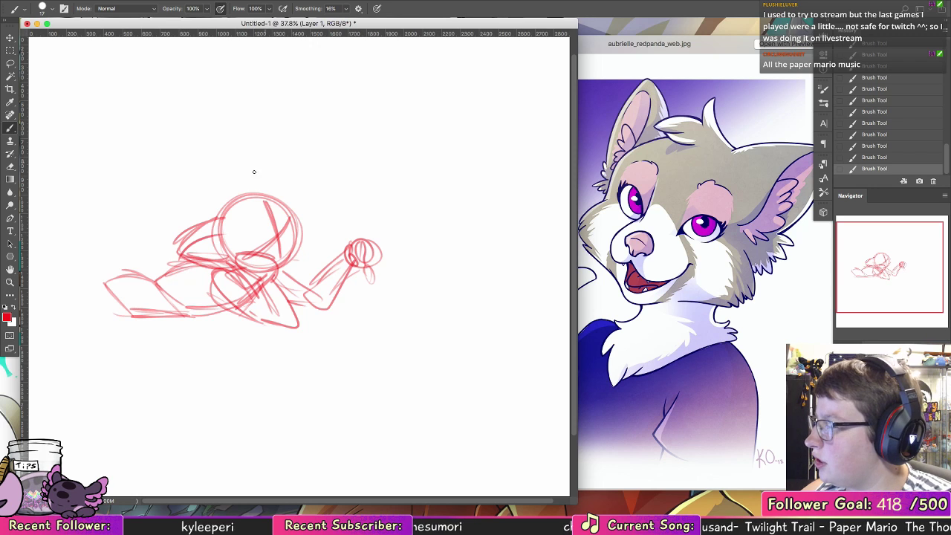
{"action": "left_click_drag", "start_coordinate": [247, 196], "coordinate": [270, 155]}
{"action": "mouse_move", "coordinate": [235, 193]}
{"action": "left_mouse_down"}
{"action": "mouse_move", "coordinate": [258, 157]}
{"action": "mouse_move", "coordinate": [276, 196]}
{"action": "left_mouse_up"}
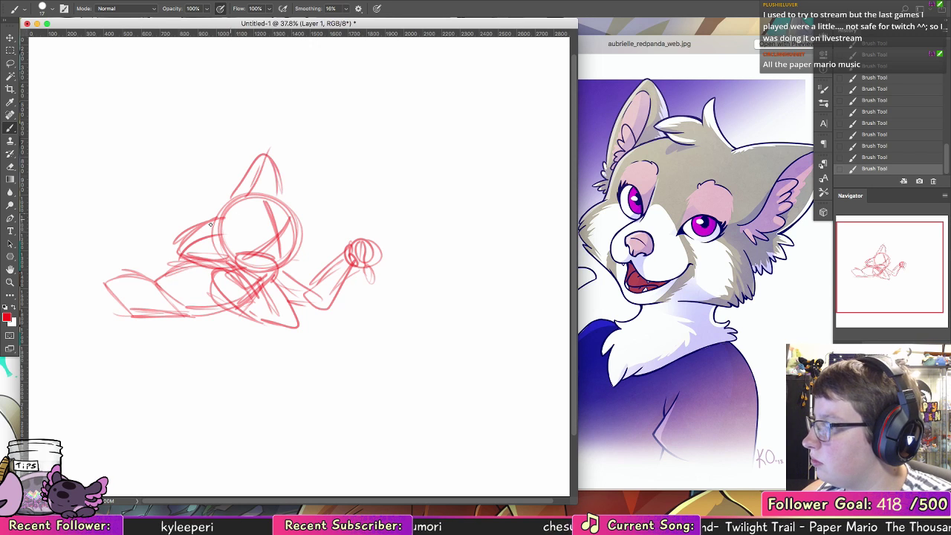
Step: Sketch a large bushy tail curling up behind the body with a jagged tip marking, and strengthen the body's underside line
{"action": "mouse_move", "coordinate": [108, 271]}
{"action": "left_mouse_down"}
{"action": "mouse_move", "coordinate": [91, 233]}
{"action": "mouse_move", "coordinate": [135, 217]}
{"action": "mouse_move", "coordinate": [122, 199]}
{"action": "left_mouse_up"}
{"action": "mouse_move", "coordinate": [96, 227]}
{"action": "left_mouse_down"}
{"action": "mouse_move", "coordinate": [135, 217]}
{"action": "mouse_move", "coordinate": [127, 189]}
{"action": "mouse_move", "coordinate": [207, 180]}
{"action": "mouse_move", "coordinate": [211, 192]}
{"action": "mouse_move", "coordinate": [157, 235]}
{"action": "mouse_move", "coordinate": [127, 269]}
{"action": "left_mouse_up"}
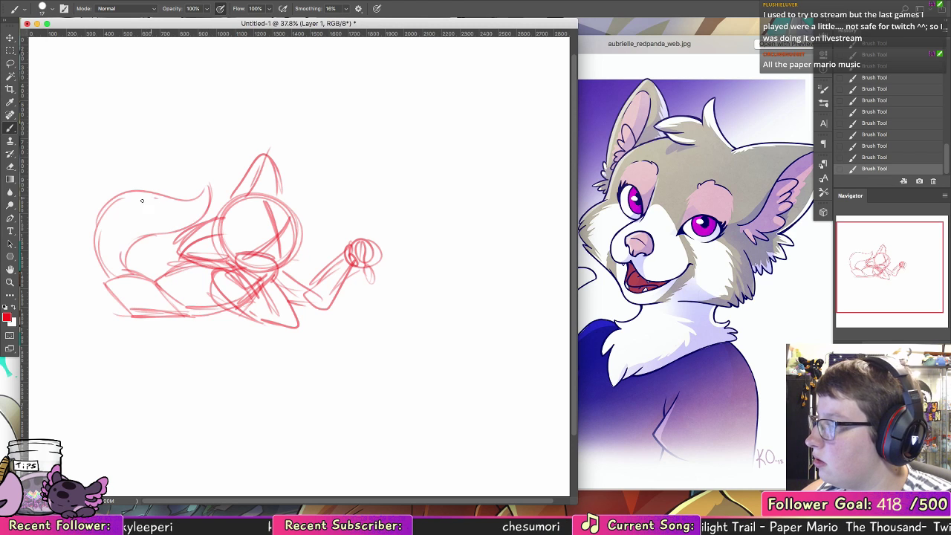
{"action": "left_click_drag", "start_coordinate": [137, 214], "coordinate": [149, 199]}
{"action": "left_click_drag", "start_coordinate": [152, 214], "coordinate": [147, 233]}
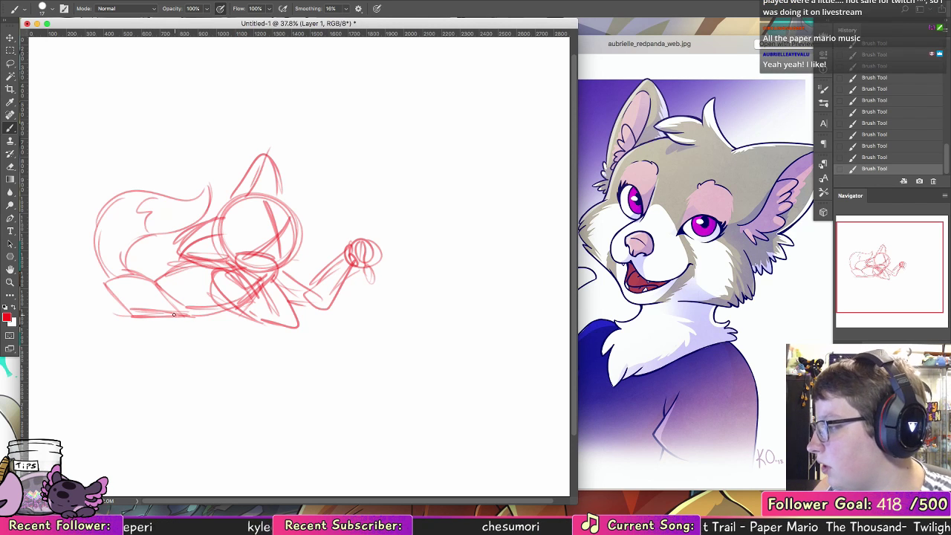
{"action": "left_click_drag", "start_coordinate": [174, 315], "coordinate": [232, 315]}
{"action": "left_click_drag", "start_coordinate": [180, 315], "coordinate": [229, 316]}
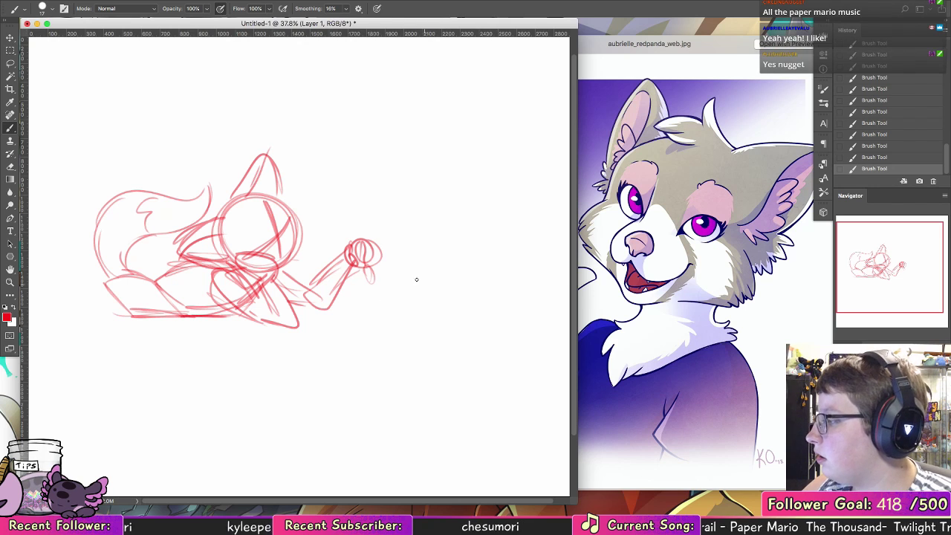
Step: Sketch a small critter in front of the raised paw from two ovals, with tiny feet and a thin curved tail
{"action": "left_click_drag", "start_coordinate": [400, 284], "coordinate": [397, 302]}
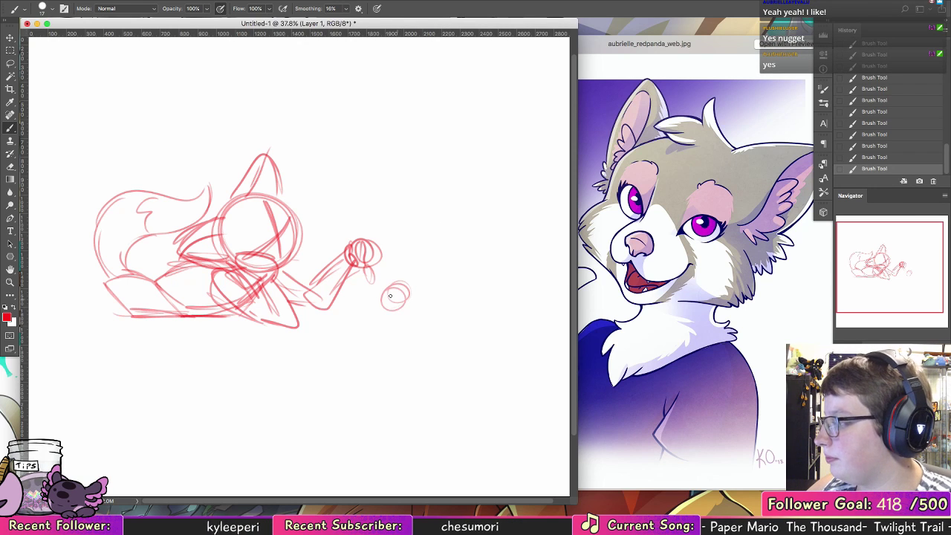
{"action": "left_click_drag", "start_coordinate": [442, 279], "coordinate": [423, 277]}
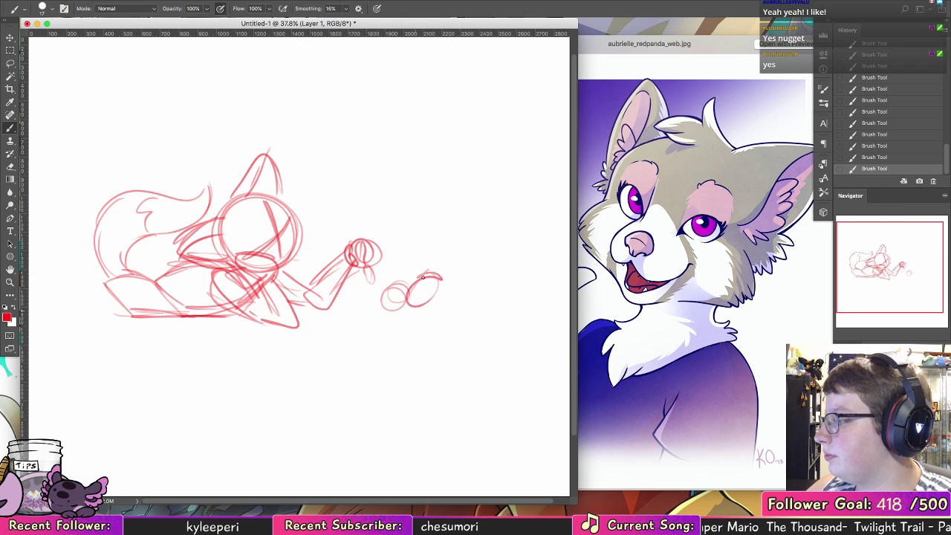
{"action": "left_click_drag", "start_coordinate": [405, 313], "coordinate": [370, 306]}
{"action": "left_click_drag", "start_coordinate": [435, 282], "coordinate": [448, 309]}
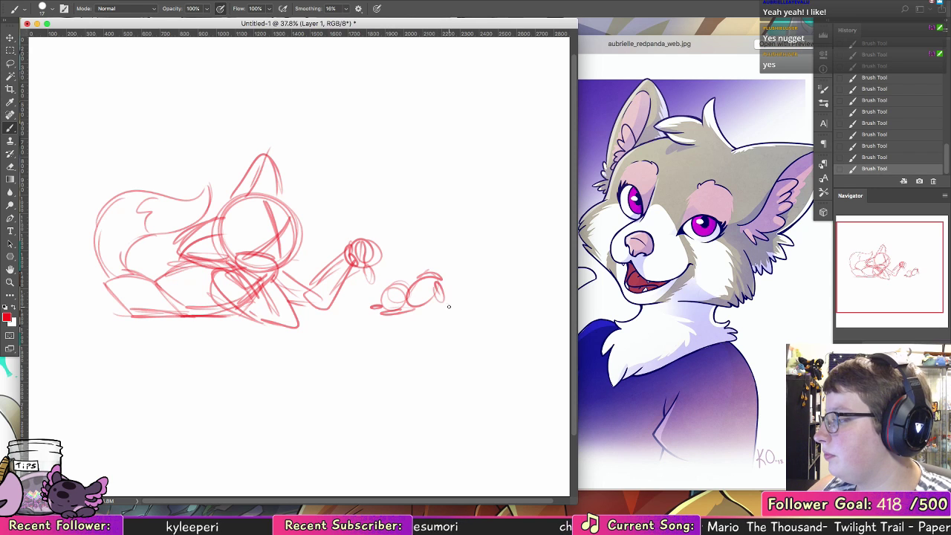
{"action": "left_click_drag", "start_coordinate": [428, 272], "coordinate": [424, 240]}
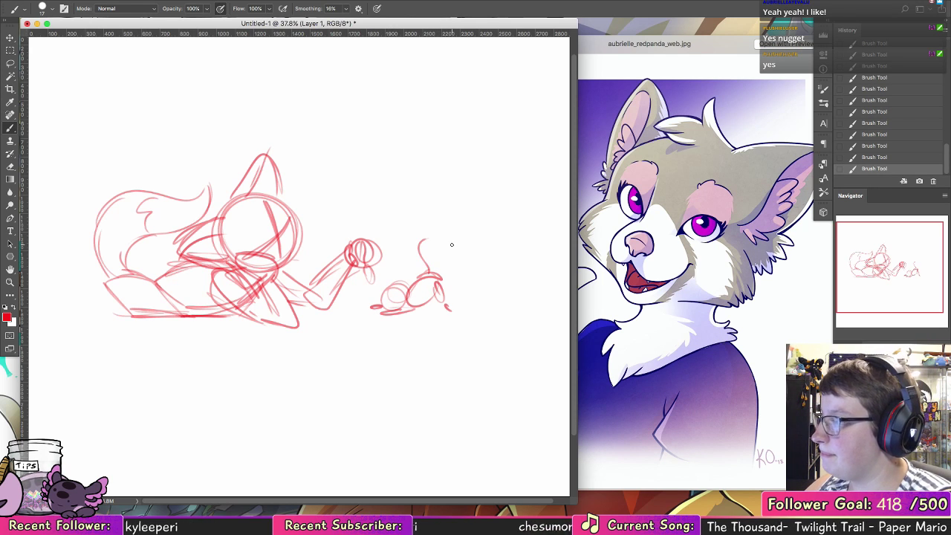
Step: Frame the scene with a straight-edged brush rectangle about 2400 px wide and 1100 px high
{"action": "mouse_move", "coordinate": [101, 324]}
{"action": "left_mouse_down"}
{"action": "mouse_move", "coordinate": [100, 121]}
{"action": "mouse_move", "coordinate": [508, 115]}
{"action": "mouse_move", "coordinate": [126, 325]}
{"action": "left_mouse_up"}
{"action": "left_click", "coordinate": [557, 325], "text": "shift"}
{"action": "left_click", "coordinate": [557, 117], "text": "shift"}
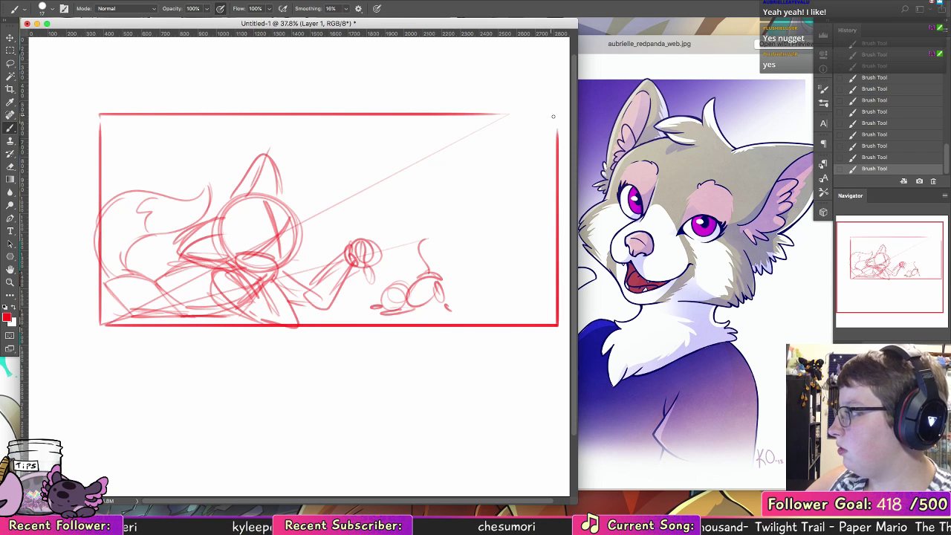
{"action": "left_click", "coordinate": [443, 117], "text": "shift"}
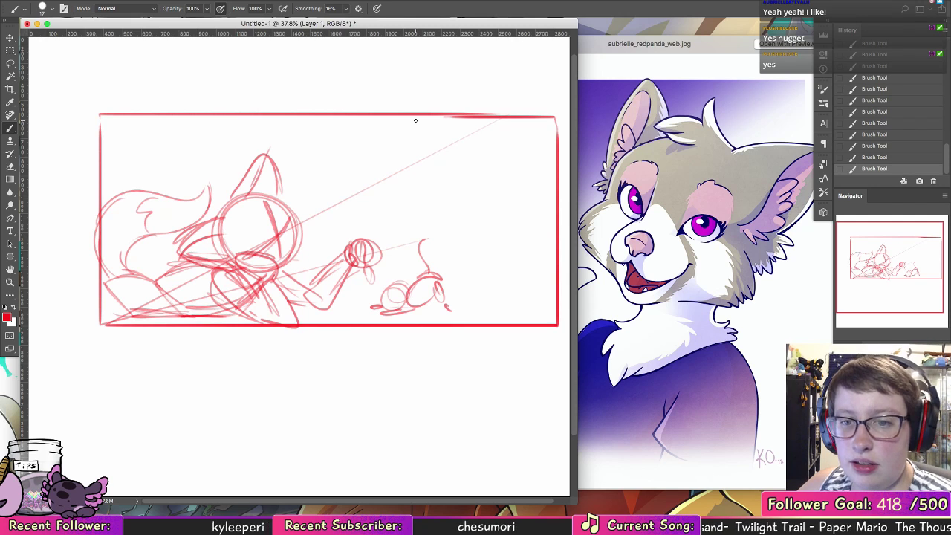
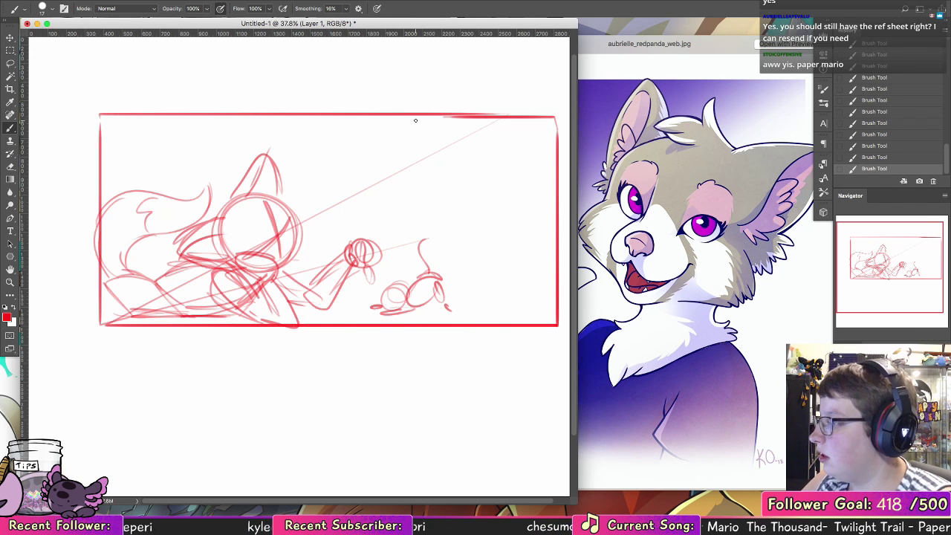
Step: Crop the canvas to the framed scene, trimming the empty end beyond the critter and leaving a narrow margin behind the tail
{"action": "key", "text": "z"}
{"action": "left_click", "coordinate": [472, 241], "text": "alt"}
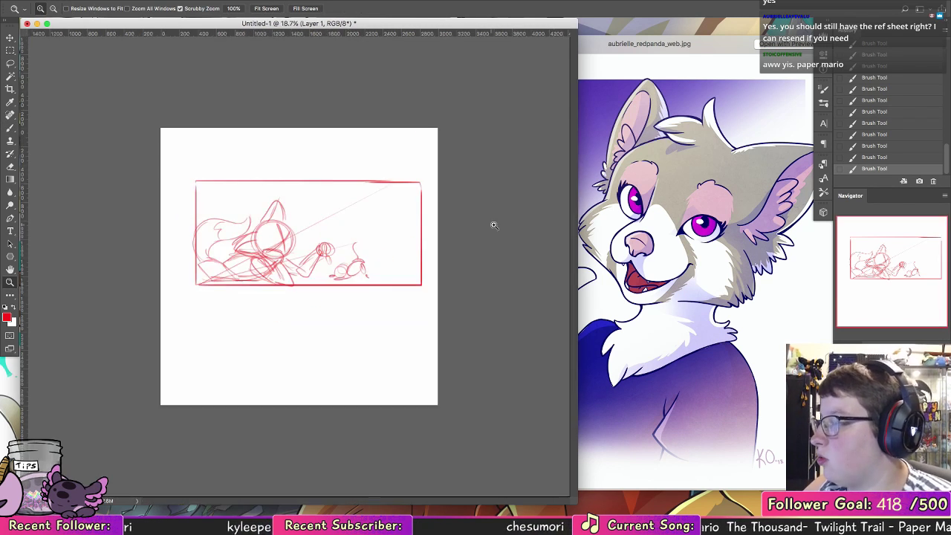
{"action": "key", "text": "v"}
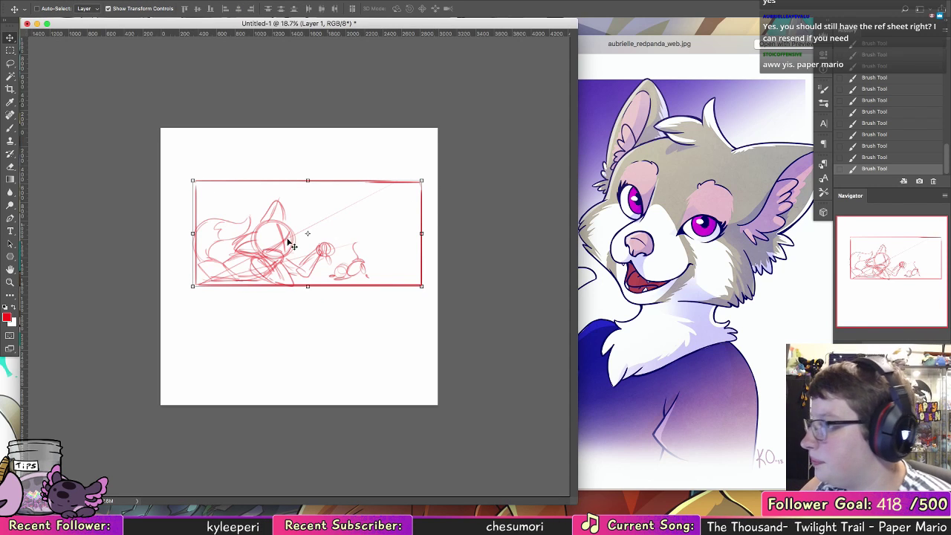
{"action": "left_click", "coordinate": [10, 89]}
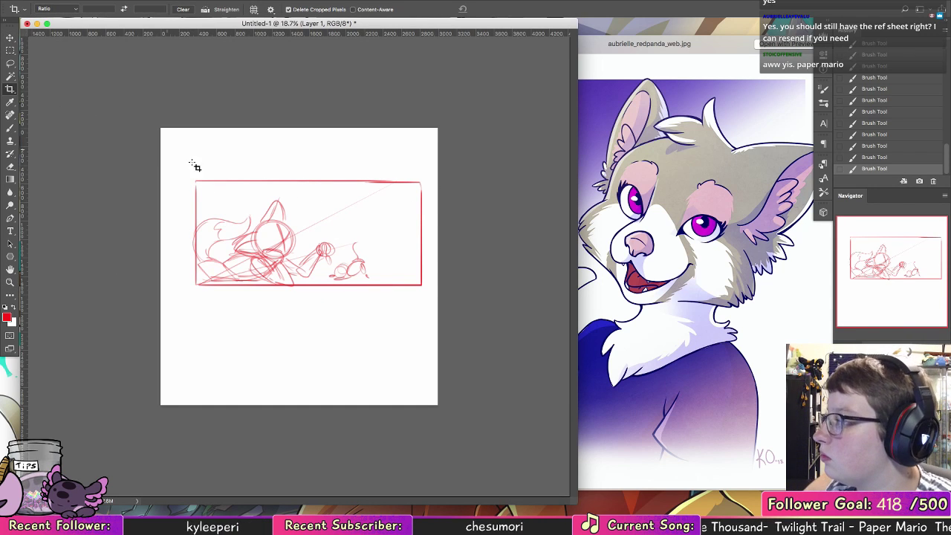
{"action": "mouse_move", "coordinate": [197, 181]}
{"action": "left_mouse_down"}
{"action": "mouse_move", "coordinate": [338, 225]}
{"action": "mouse_move", "coordinate": [435, 286]}
{"action": "mouse_move", "coordinate": [377, 285]}
{"action": "left_mouse_up"}
{"action": "mouse_move", "coordinate": [198, 233]}
{"action": "left_mouse_down"}
{"action": "mouse_move", "coordinate": [165, 232]}
{"action": "mouse_move", "coordinate": [185, 233]}
{"action": "left_mouse_up"}
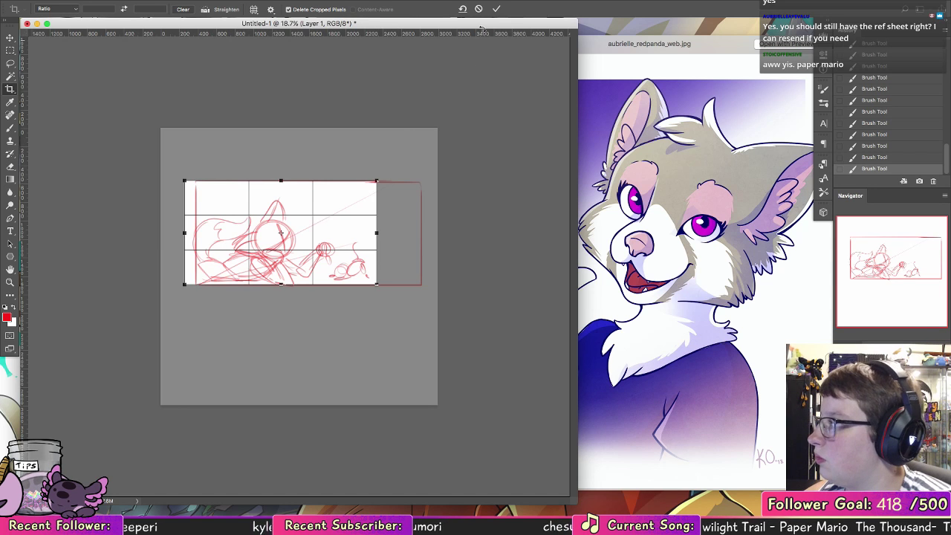
{"action": "left_click", "coordinate": [496, 9]}
Step: Extend the canvas with the Crop tool to about 2470 × 1490 px, adding blank margins on all sides
{"action": "left_click_drag", "start_coordinate": [190, 210], "coordinate": [470, 355]}
{"action": "left_click_drag", "start_coordinate": [396, 213], "coordinate": [424, 191]}
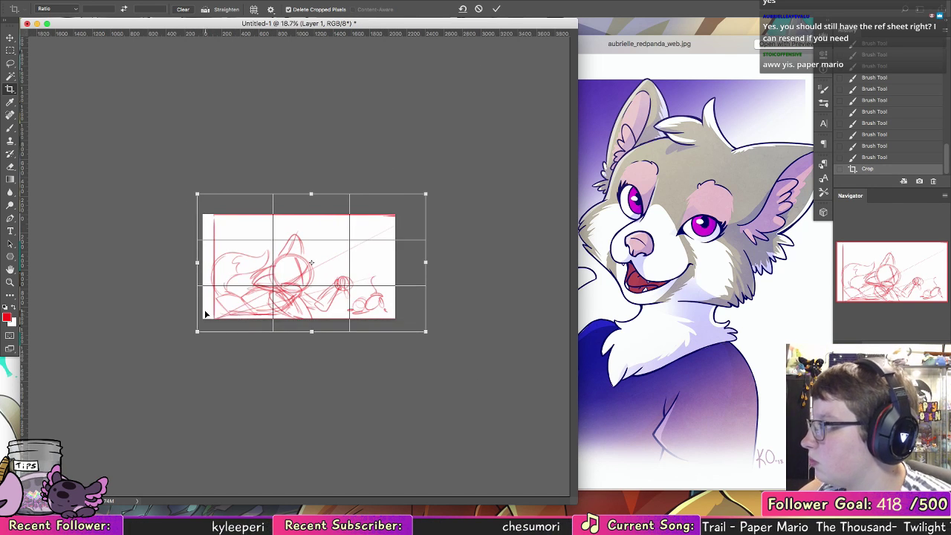
{"action": "left_click", "coordinate": [496, 9]}
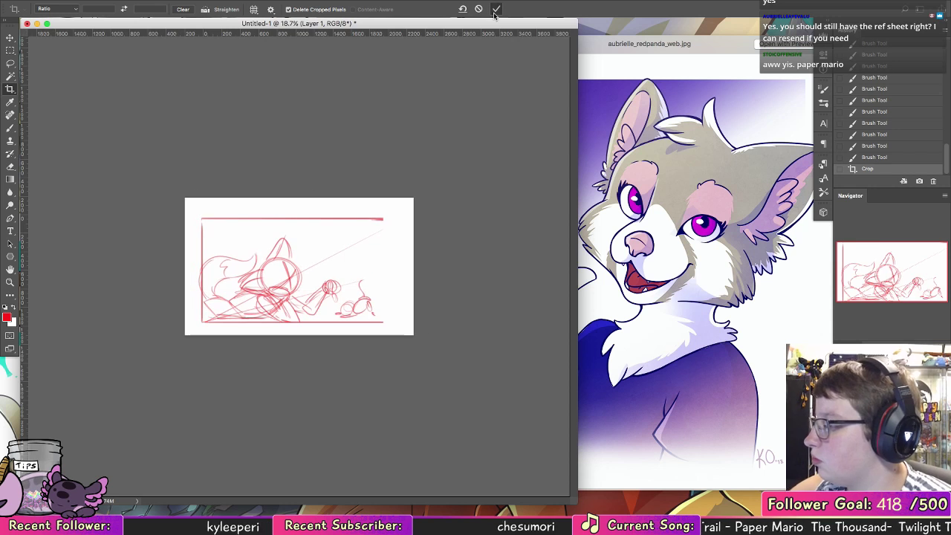
Step: Resize the image to a height of 11 inches at 300 pixels/inch, keeping its proportions
{"action": "left_click", "coordinate": [235, 3]}
{"action": "mouse_move", "coordinate": [134, 1]}
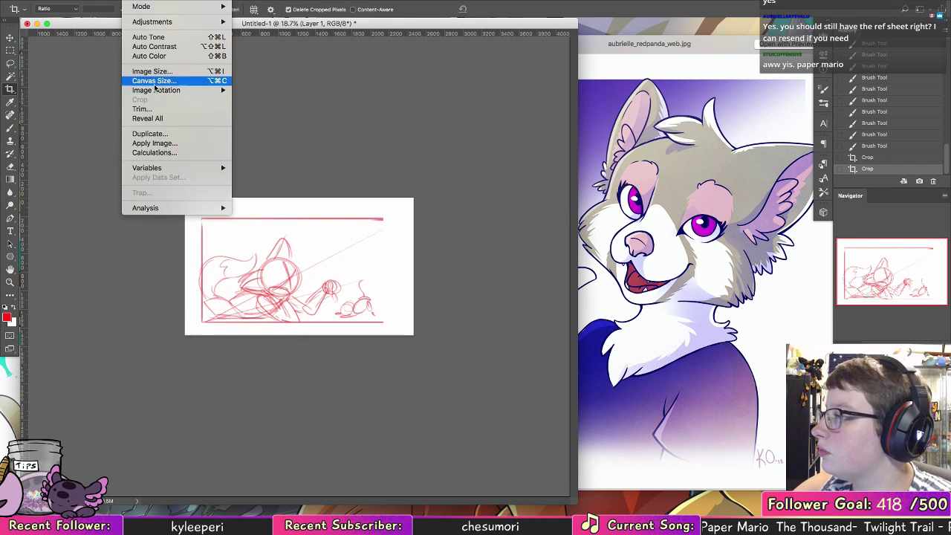
{"action": "left_click", "coordinate": [155, 71]}
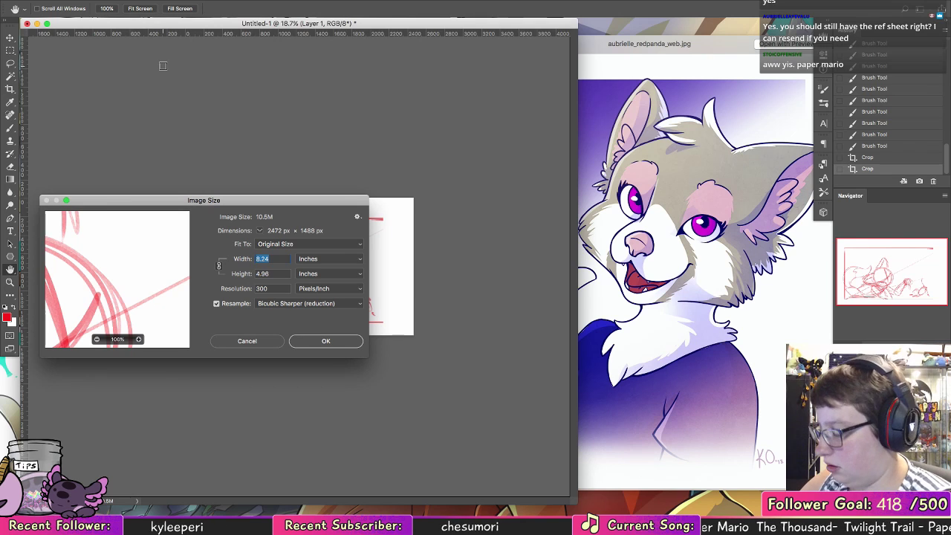
{"action": "type", "text": "11"}
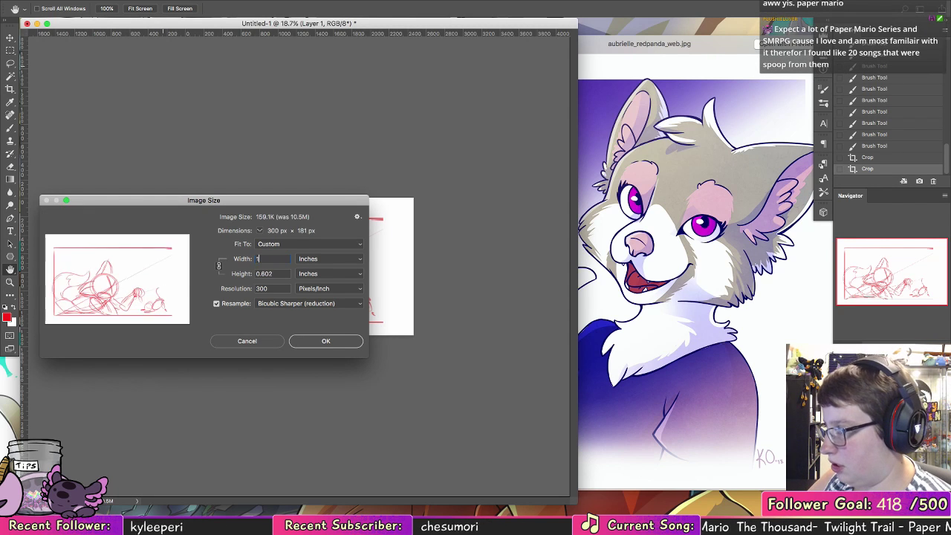
{"action": "key", "text": "Tab"}
{"action": "type", "text": "11"}
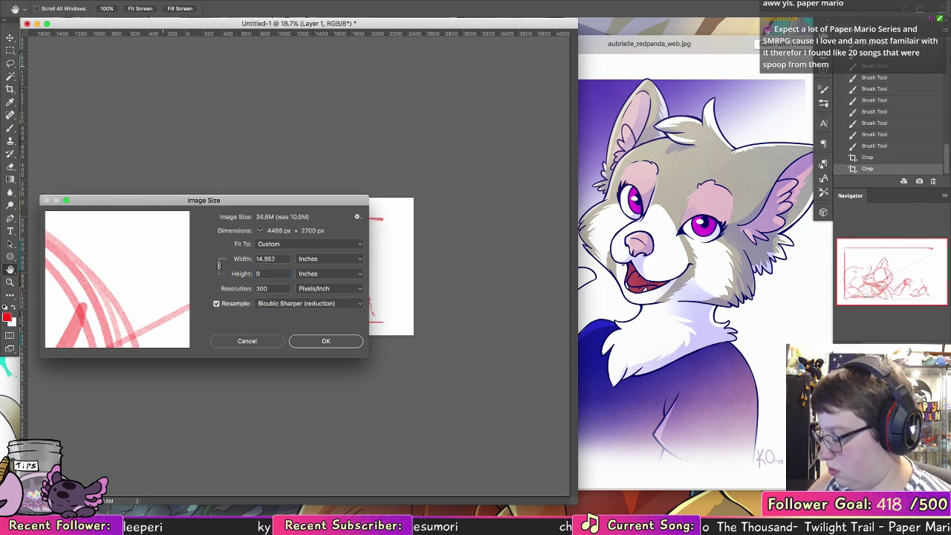
{"action": "key", "text": "Return"}
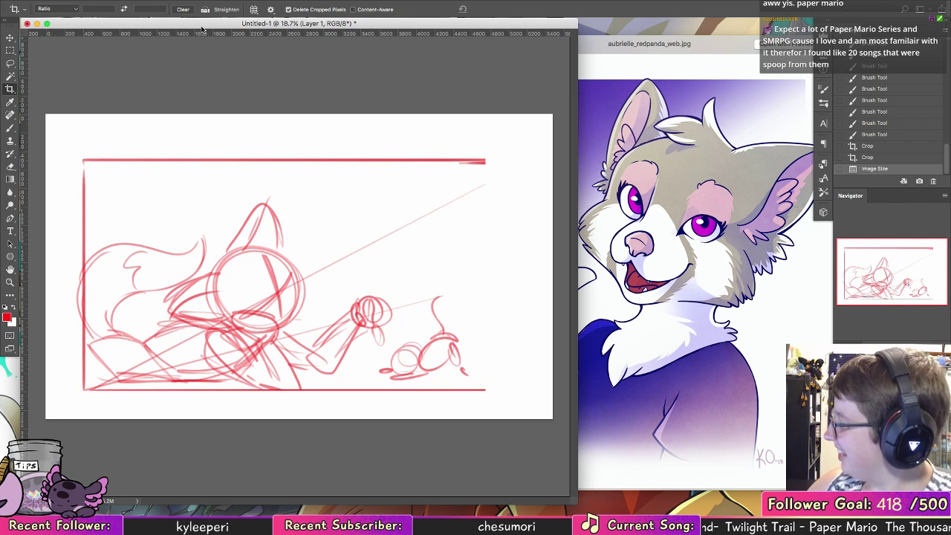
Step: Fade the rough sketch layer to 30% opacity and add a new layer for the refined sketch
{"action": "key", "text": "3"}
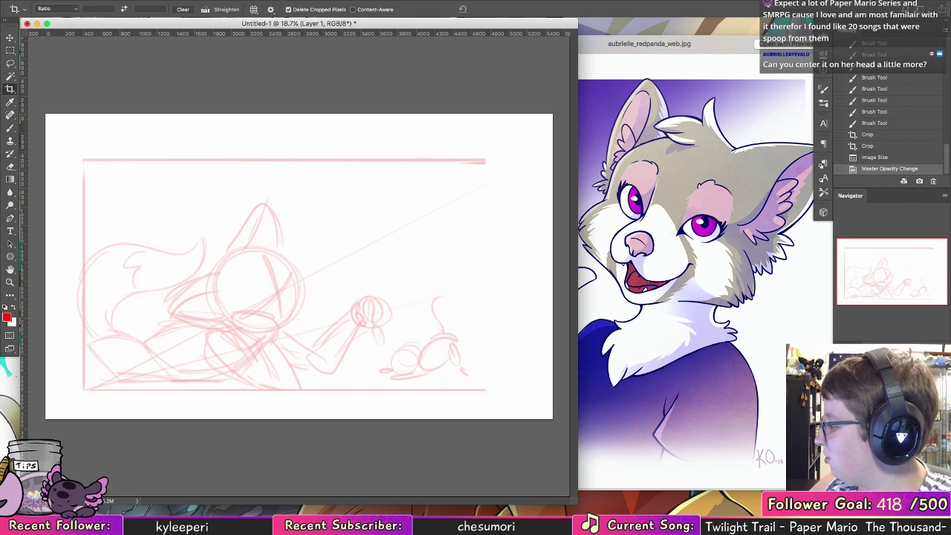
{"action": "key", "text": "ctrl+shift+alt+n"}
Step: Flip the whole canvas horizontally so the character faces the other way, and return to the Brush tool
{"action": "left_click", "coordinate": [10, 281]}
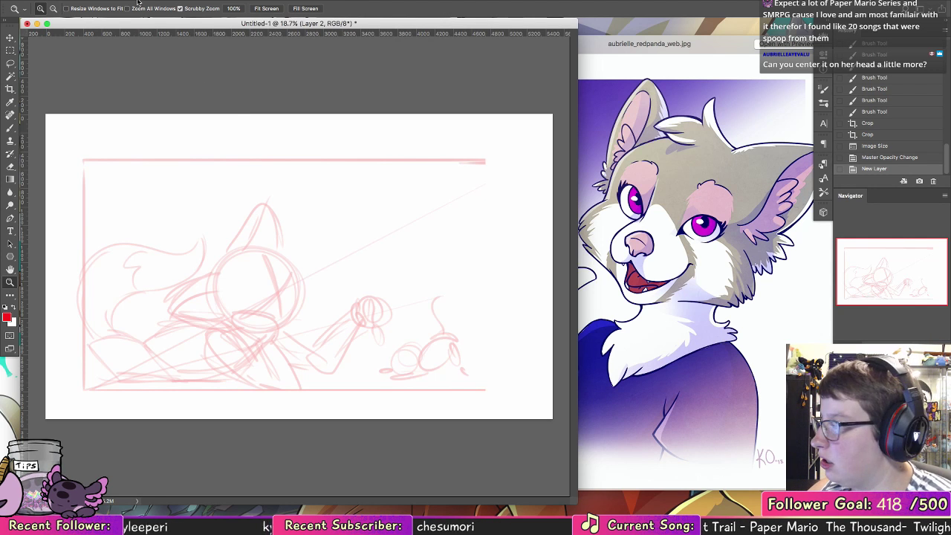
{"action": "left_click", "coordinate": [136, 2]}
{"action": "mouse_move", "coordinate": [179, 90]}
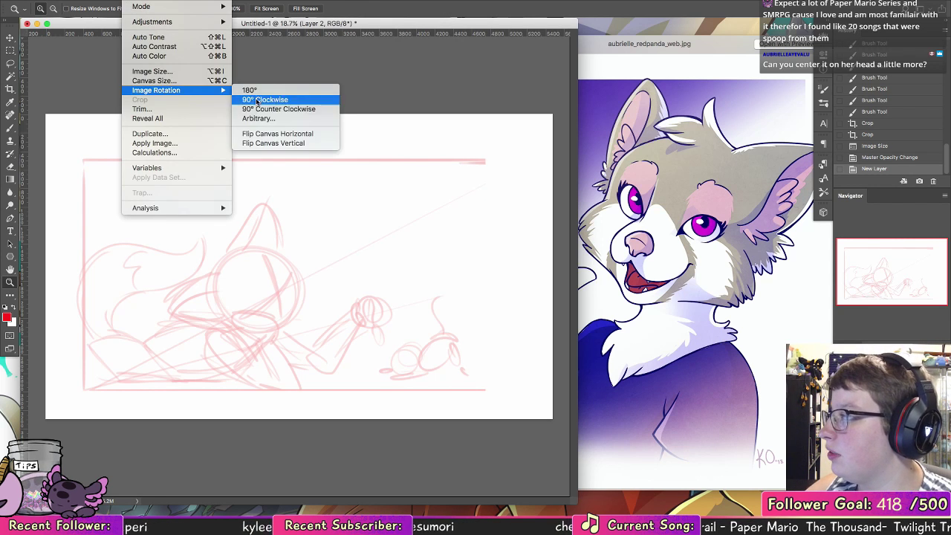
{"action": "left_click", "coordinate": [271, 134]}
{"action": "left_click", "coordinate": [11, 128]}
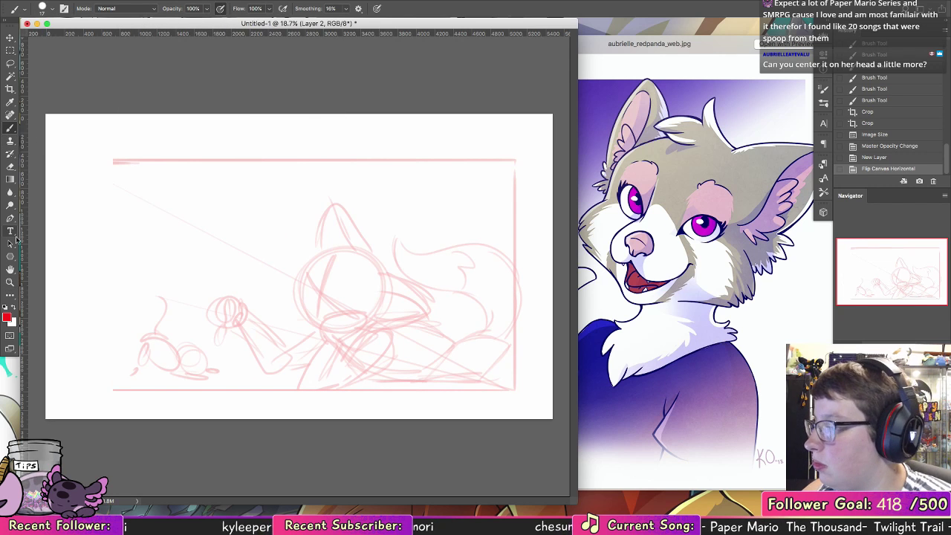
Step: Redraw the slanted eye guideline across the front of the head on the new layer
{"action": "key", "text": "z"}
{"action": "left_click_drag", "start_coordinate": [368, 312], "coordinate": [431, 319]}
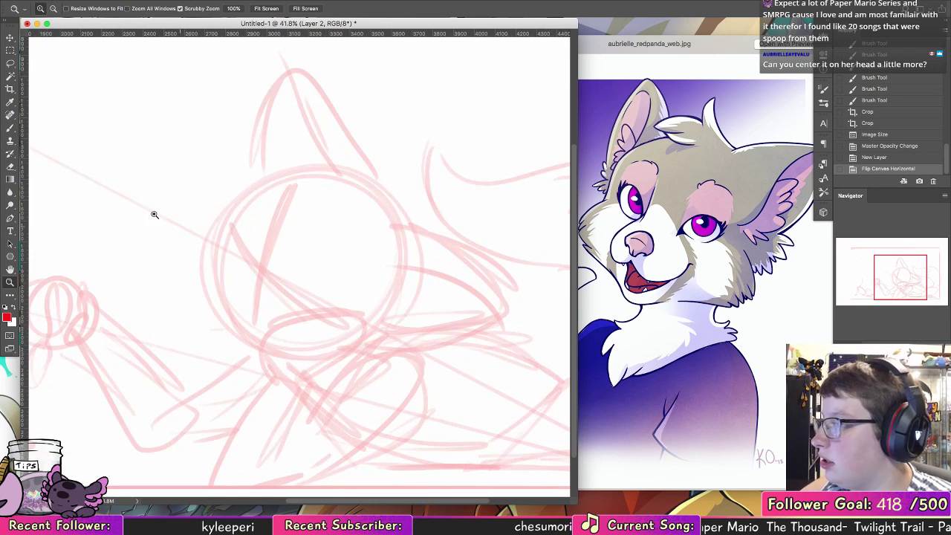
{"action": "key", "text": "b"}
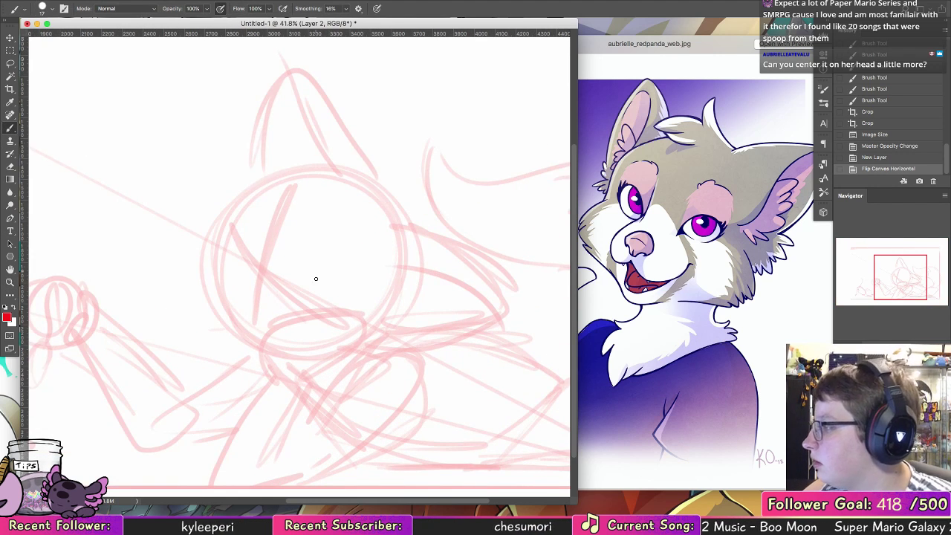
{"action": "left_click_drag", "start_coordinate": [231, 247], "coordinate": [290, 294]}
{"action": "key", "text": "super+z"}
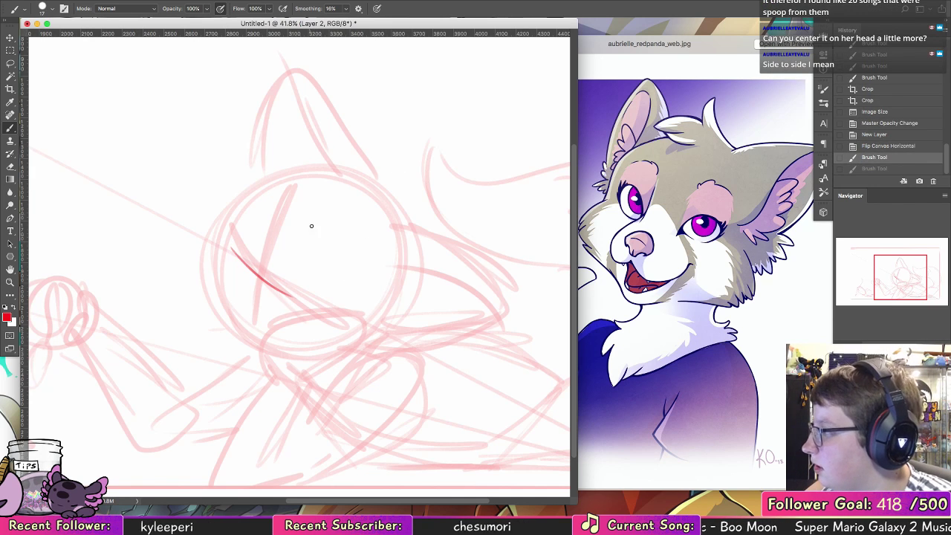
{"action": "left_click_drag", "start_coordinate": [261, 229], "coordinate": [249, 267]}
{"action": "left_click_drag", "start_coordinate": [260, 232], "coordinate": [249, 266]}
{"action": "left_click_drag", "start_coordinate": [261, 228], "coordinate": [250, 264]}
{"action": "key", "text": "super+z"}
{"action": "key", "text": "ctrl+z"}
{"action": "key", "text": "ctrl+z"}
{"action": "key", "text": "ctrl+z"}
{"action": "key", "text": "ctrl+z"}
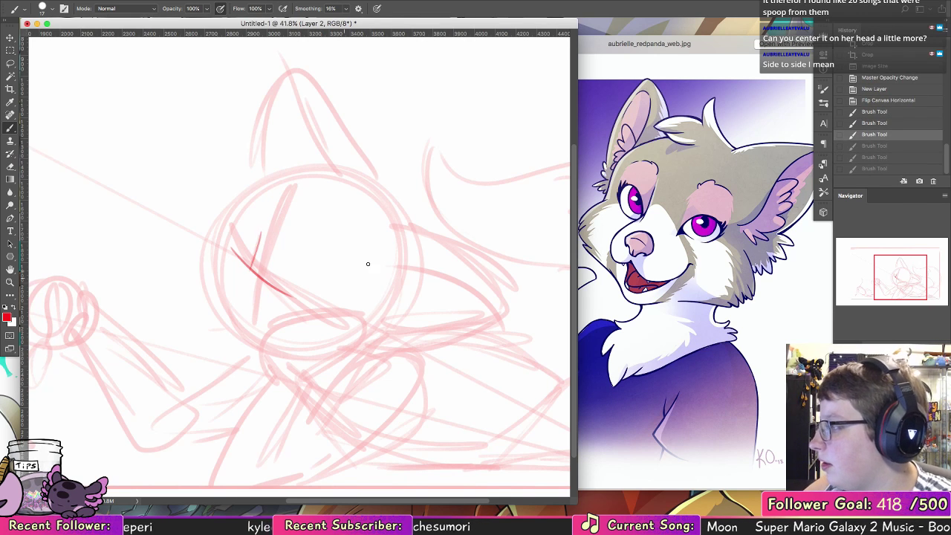
Step: Redraw the head circle with a curved face centre line and an upright oval at the rear side of the head
{"action": "mouse_move", "coordinate": [399, 280]}
{"action": "left_mouse_down"}
{"action": "mouse_move", "coordinate": [231, 290]}
{"action": "mouse_move", "coordinate": [297, 174]}
{"action": "mouse_move", "coordinate": [245, 312]}
{"action": "left_mouse_up"}
{"action": "left_click_drag", "start_coordinate": [281, 219], "coordinate": [260, 312]}
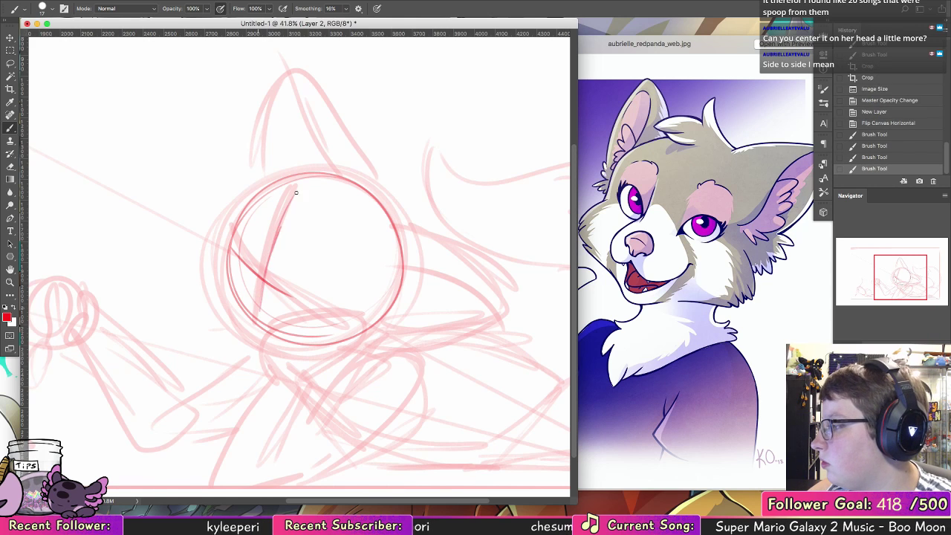
{"action": "left_click_drag", "start_coordinate": [300, 190], "coordinate": [262, 291]}
{"action": "mouse_move", "coordinate": [339, 292]}
{"action": "left_mouse_down"}
{"action": "mouse_move", "coordinate": [396, 278]}
{"action": "mouse_move", "coordinate": [335, 308]}
{"action": "mouse_move", "coordinate": [401, 278]}
{"action": "mouse_move", "coordinate": [349, 315]}
{"action": "left_mouse_up"}
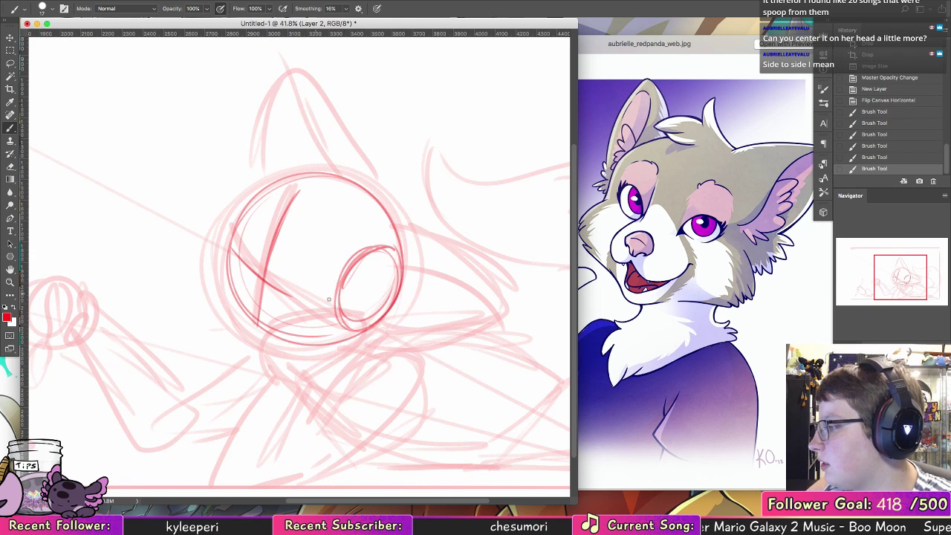
Step: Sketch the near eye's outline on the guideline with an arched upper lid, a short lower lid and outer lashes
{"action": "mouse_move", "coordinate": [274, 293]}
{"action": "left_mouse_down"}
{"action": "mouse_move", "coordinate": [322, 272]}
{"action": "mouse_move", "coordinate": [324, 282]}
{"action": "mouse_move", "coordinate": [303, 269]}
{"action": "mouse_move", "coordinate": [321, 277]}
{"action": "mouse_move", "coordinate": [322, 294]}
{"action": "left_mouse_up"}
{"action": "key", "text": "ctrl+alt+z"}
{"action": "key", "text": "ctrl+alt+z"}
{"action": "left_click", "coordinate": [284, 288]}
{"action": "key", "text": "ctrl+alt+z"}
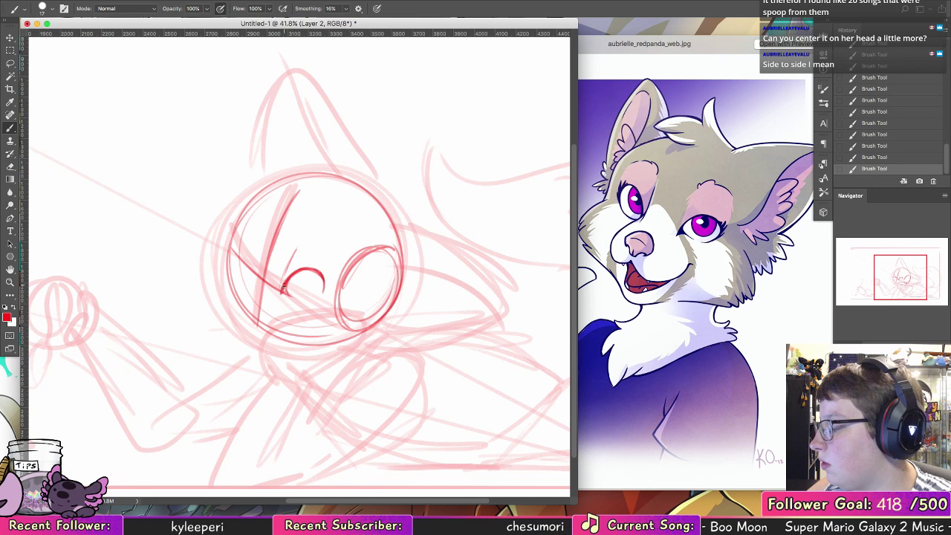
{"action": "mouse_move", "coordinate": [285, 290]}
{"action": "left_mouse_down"}
{"action": "mouse_move", "coordinate": [319, 300]}
{"action": "mouse_move", "coordinate": [334, 283]}
{"action": "mouse_move", "coordinate": [326, 299]}
{"action": "left_mouse_up"}
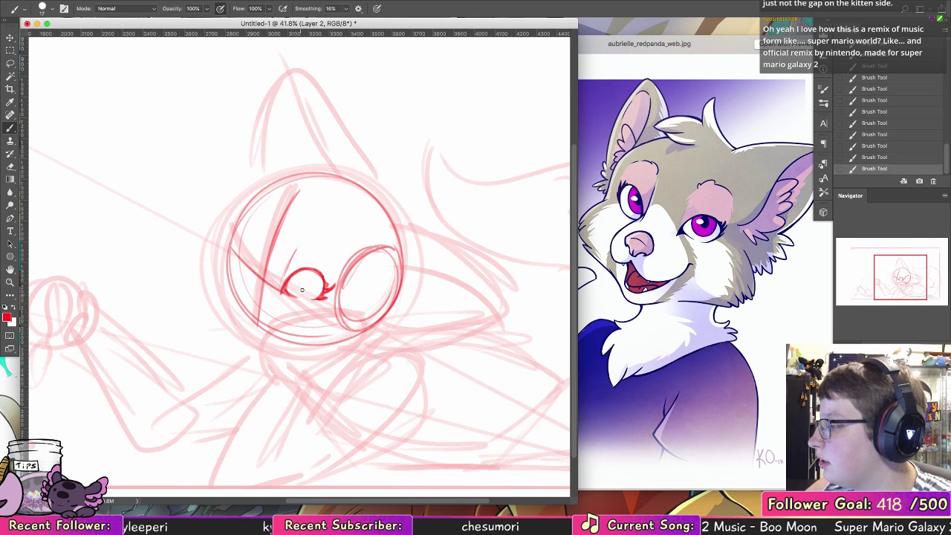
Step: Thicken the near eye's upper lid, add its iris and pupil, and sketch the curved muzzle bridge between the eyes
{"action": "key", "text": "super+z"}
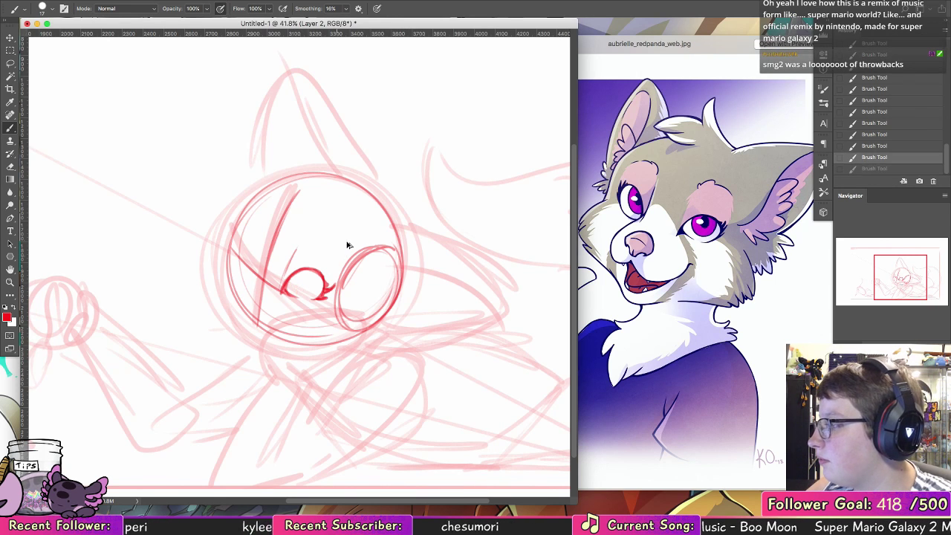
{"action": "left_click_drag", "start_coordinate": [296, 280], "coordinate": [300, 294]}
{"action": "key", "text": "super+z"}
{"action": "key", "text": "ctrl+shift+z"}
{"action": "key", "text": "ctrl+z"}
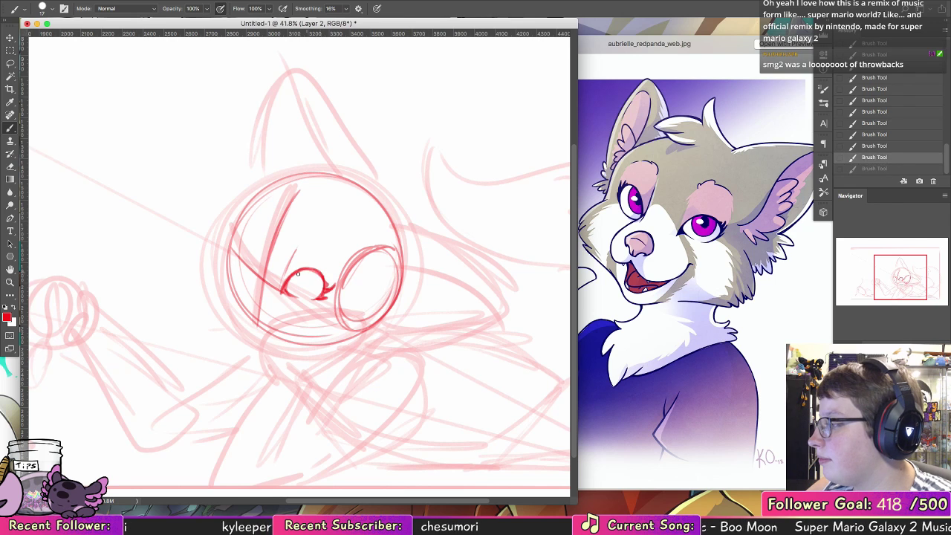
{"action": "key", "text": "ctrl+shift+z"}
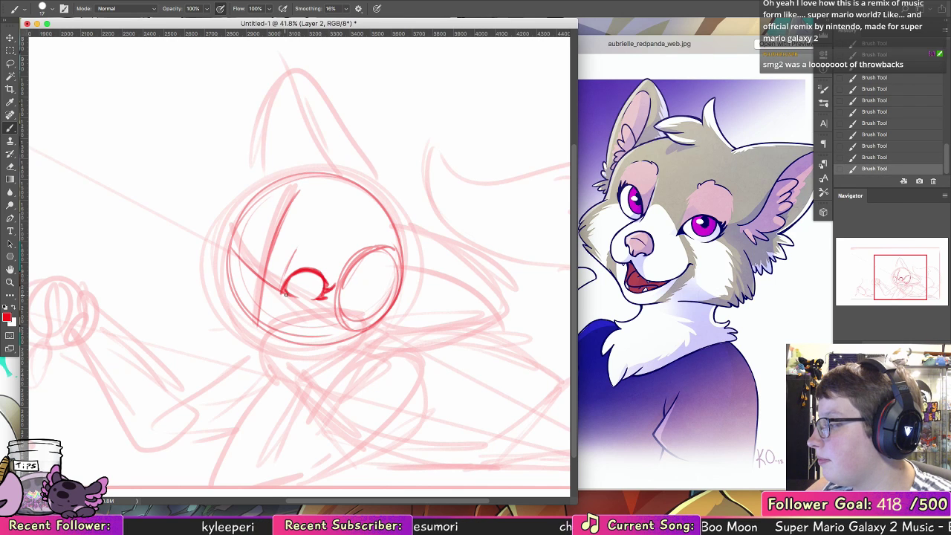
{"action": "left_click_drag", "start_coordinate": [298, 289], "coordinate": [296, 290]}
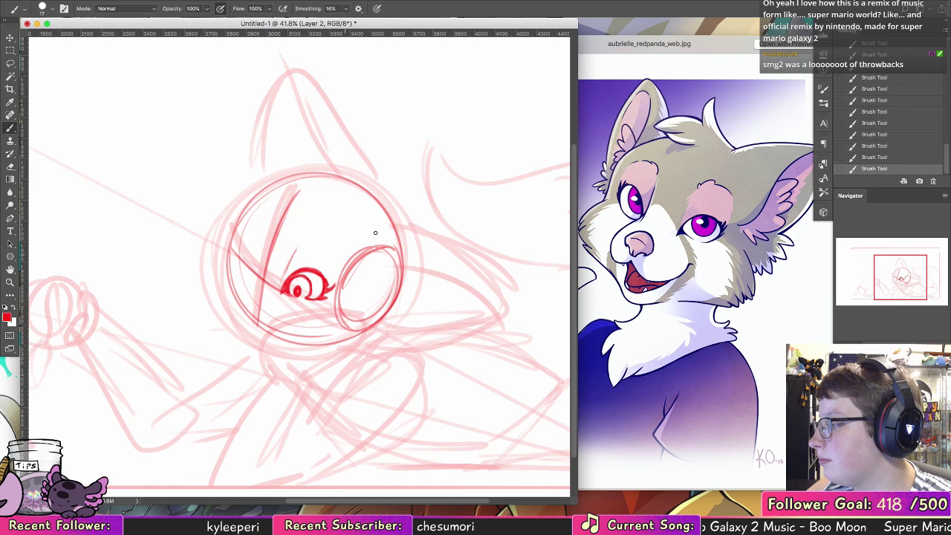
{"action": "left_click_drag", "start_coordinate": [262, 247], "coordinate": [252, 273]}
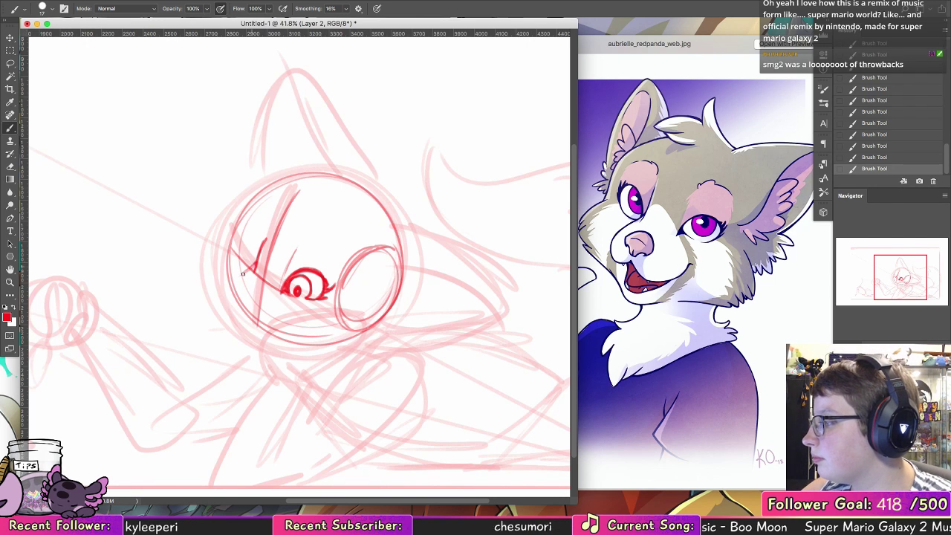
{"action": "mouse_move", "coordinate": [251, 266]}
{"action": "left_mouse_down"}
{"action": "mouse_move", "coordinate": [226, 284]}
{"action": "mouse_move", "coordinate": [241, 286]}
{"action": "mouse_move", "coordinate": [229, 307]}
{"action": "left_mouse_up"}
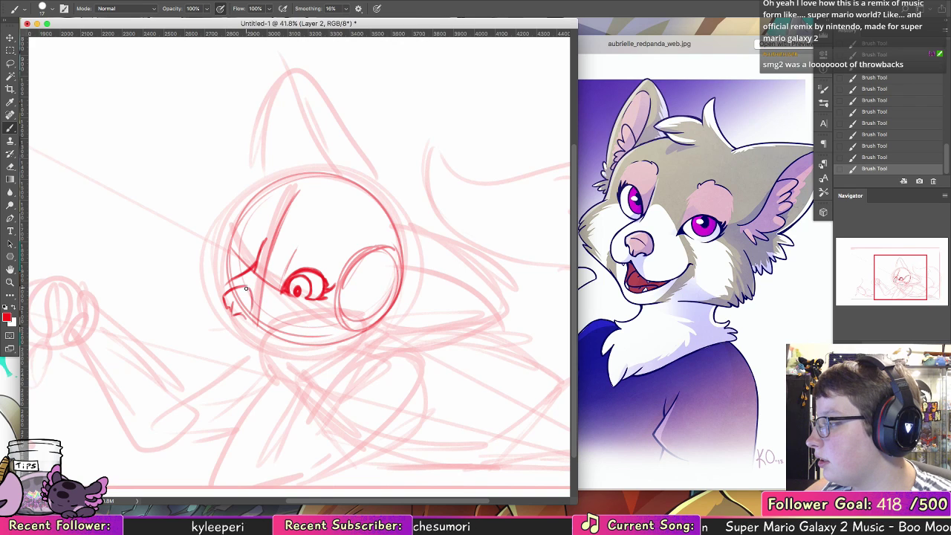
{"action": "key", "text": "super+alt+z"}
{"action": "key", "text": "super+alt+z"}
{"action": "key", "text": "super+alt+z"}
{"action": "key", "text": "super+alt+z"}
{"action": "key", "text": "super+alt+z"}
{"action": "key", "text": "super+alt+z"}
{"action": "key", "text": "super+alt+z"}
{"action": "key", "text": "super+alt+z"}
{"action": "key", "text": "super+alt+z"}
{"action": "key", "text": "super+alt+z"}
{"action": "key", "text": "super+alt+z"}
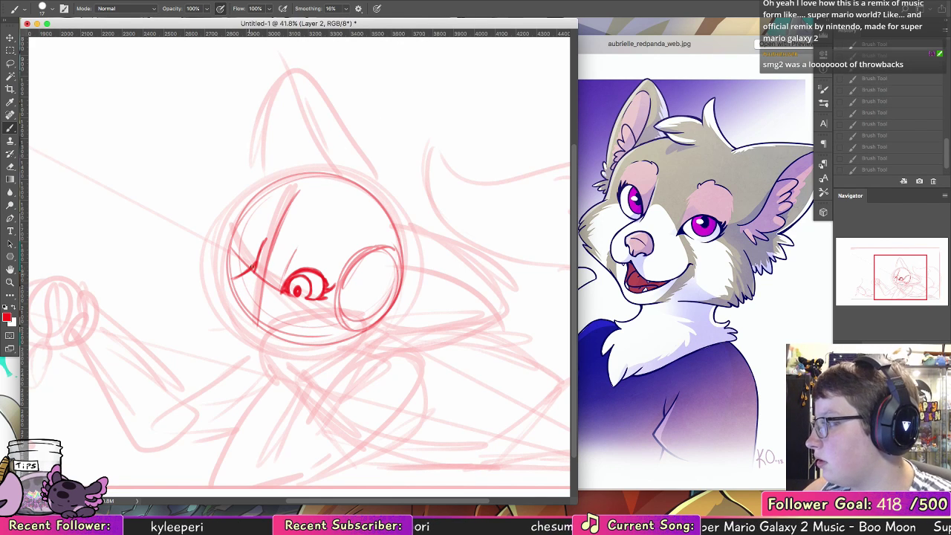
Step: Sketch the narrow far eye against the head's front edge with its iris, pupil and lashes
{"action": "mouse_move", "coordinate": [255, 268]}
{"action": "left_mouse_down"}
{"action": "mouse_move", "coordinate": [228, 282]}
{"action": "mouse_move", "coordinate": [242, 243]}
{"action": "mouse_move", "coordinate": [250, 258]}
{"action": "mouse_move", "coordinate": [241, 241]}
{"action": "mouse_move", "coordinate": [245, 272]}
{"action": "left_mouse_up"}
{"action": "key", "text": "super+alt+z"}
{"action": "key", "text": "super+alt+z"}
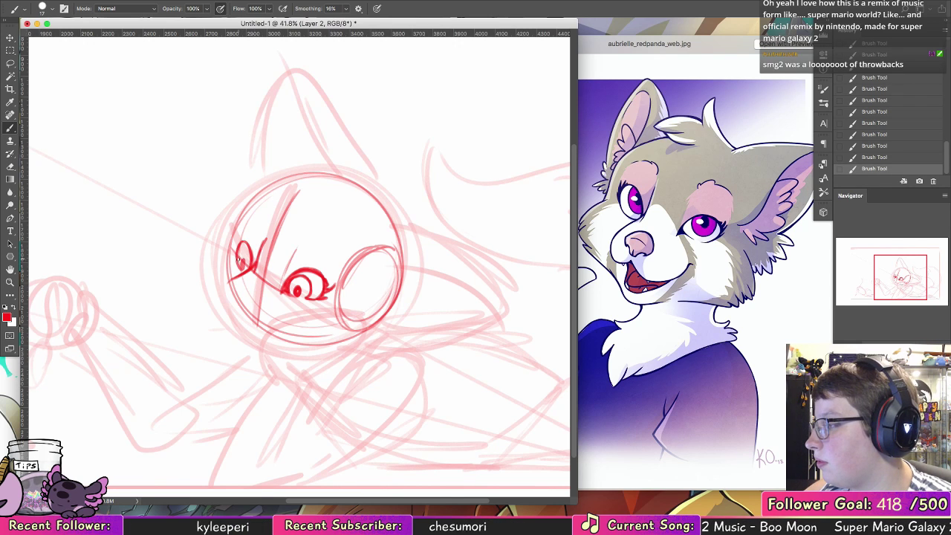
{"action": "key", "text": "super+z"}
{"action": "left_click_drag", "start_coordinate": [246, 251], "coordinate": [243, 266]}
{"action": "key", "text": "super+z"}
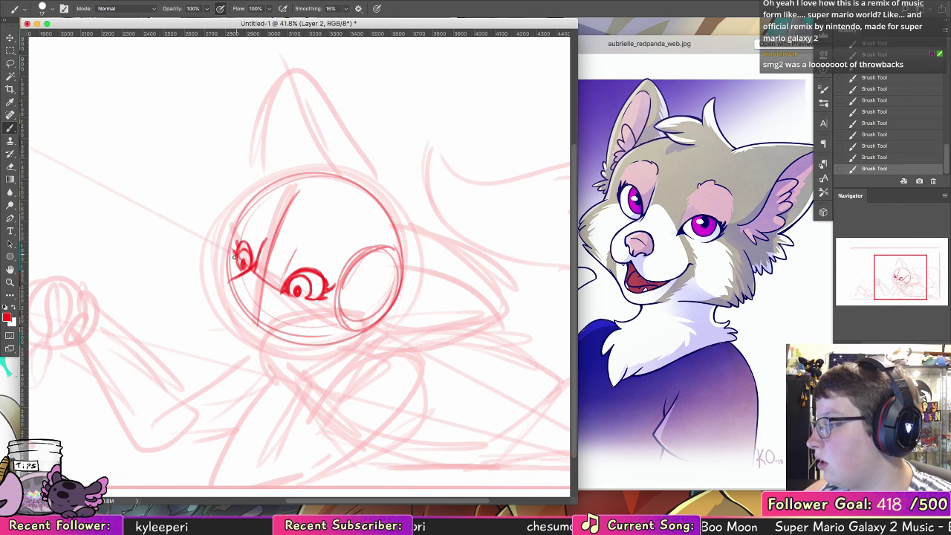
{"action": "key", "text": "super+z"}
{"action": "left_click_drag", "start_coordinate": [240, 259], "coordinate": [239, 266]}
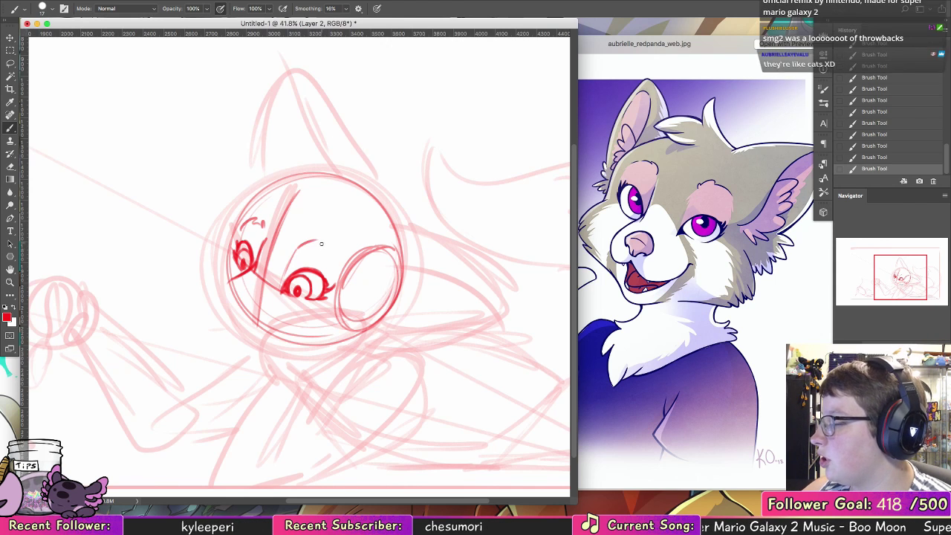
Step: Sketch the near eye's ragged brow marking and a boxy nose at the end of the muzzle bridge
{"action": "mouse_move", "coordinate": [296, 250]}
{"action": "left_mouse_down"}
{"action": "mouse_move", "coordinate": [305, 241]}
{"action": "mouse_move", "coordinate": [336, 260]}
{"action": "left_mouse_up"}
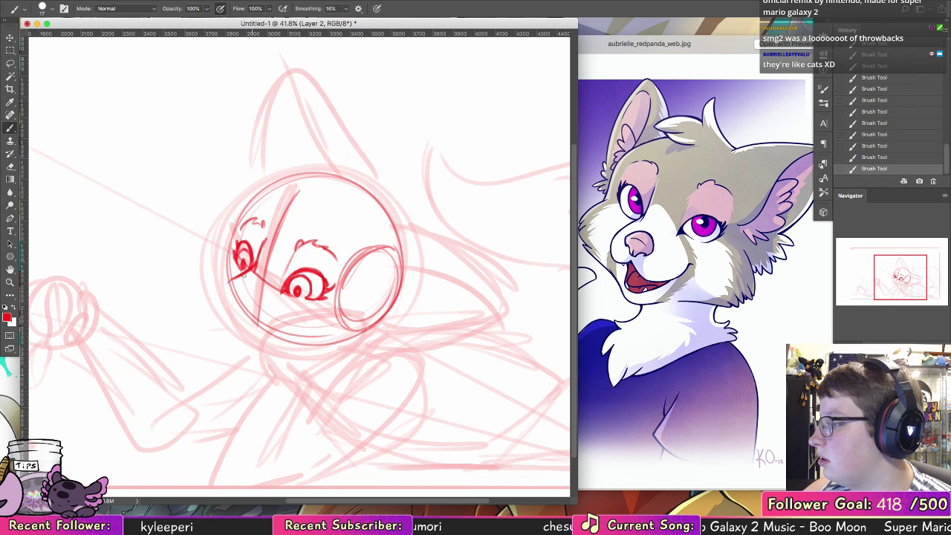
{"action": "mouse_move", "coordinate": [230, 278]}
{"action": "left_mouse_down"}
{"action": "mouse_move", "coordinate": [216, 298]}
{"action": "mouse_move", "coordinate": [229, 279]}
{"action": "mouse_move", "coordinate": [219, 319]}
{"action": "mouse_move", "coordinate": [220, 291]}
{"action": "mouse_move", "coordinate": [231, 302]}
{"action": "mouse_move", "coordinate": [239, 291]}
{"action": "mouse_move", "coordinate": [227, 308]}
{"action": "mouse_move", "coordinate": [225, 291]}
{"action": "mouse_move", "coordinate": [247, 284]}
{"action": "mouse_move", "coordinate": [249, 306]}
{"action": "mouse_move", "coordinate": [226, 305]}
{"action": "left_mouse_up"}
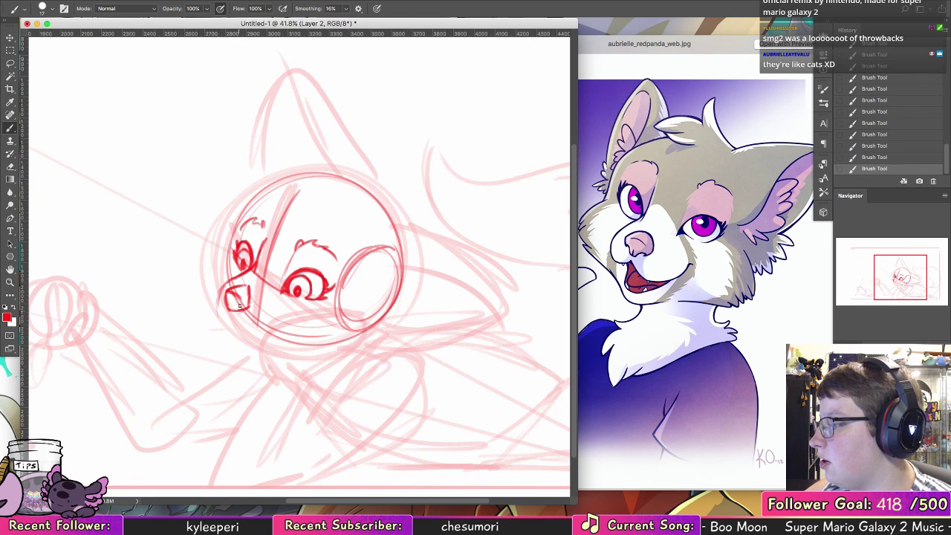
Step: Rework the boxy nose's lower and front edges, and erase it together with the adjoining front edge of the head
{"action": "mouse_move", "coordinate": [228, 299]}
{"action": "left_mouse_down"}
{"action": "mouse_move", "coordinate": [226, 309]}
{"action": "mouse_move", "coordinate": [246, 286]}
{"action": "mouse_move", "coordinate": [246, 310]}
{"action": "left_mouse_up"}
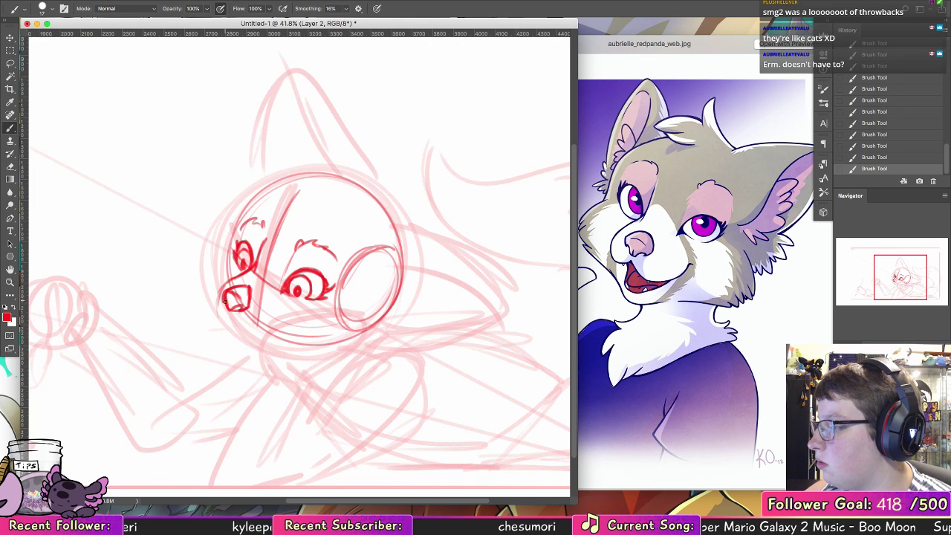
{"action": "left_click_drag", "start_coordinate": [222, 300], "coordinate": [237, 287]}
{"action": "key", "text": "e"}
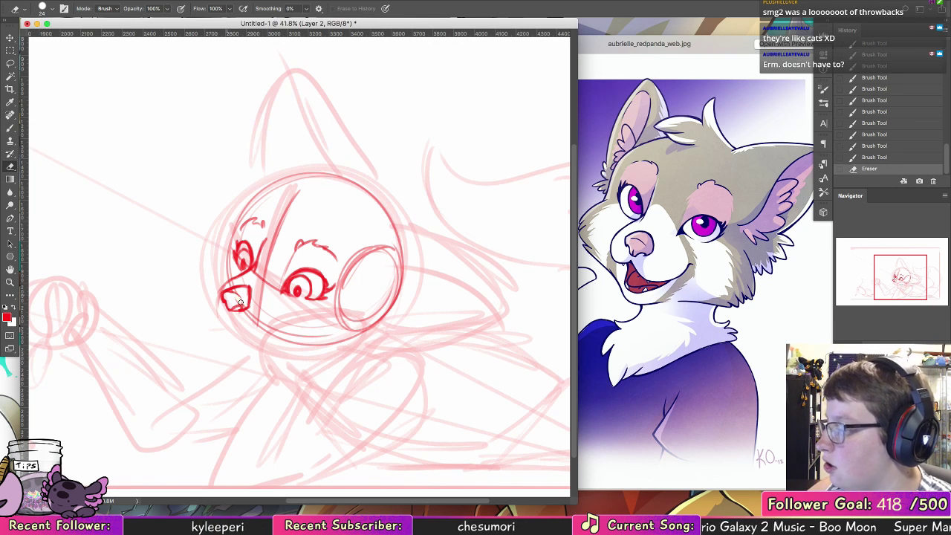
{"action": "mouse_move", "coordinate": [240, 302]}
{"action": "left_mouse_down"}
{"action": "mouse_move", "coordinate": [249, 308]}
{"action": "mouse_move", "coordinate": [236, 298]}
{"action": "mouse_move", "coordinate": [248, 303]}
{"action": "mouse_move", "coordinate": [233, 307]}
{"action": "mouse_move", "coordinate": [236, 287]}
{"action": "mouse_move", "coordinate": [250, 286]}
{"action": "mouse_move", "coordinate": [249, 305]}
{"action": "mouse_move", "coordinate": [233, 308]}
{"action": "mouse_move", "coordinate": [225, 288]}
{"action": "mouse_move", "coordinate": [218, 300]}
{"action": "mouse_move", "coordinate": [222, 287]}
{"action": "mouse_move", "coordinate": [222, 320]}
{"action": "mouse_move", "coordinate": [251, 297]}
{"action": "mouse_move", "coordinate": [236, 291]}
{"action": "mouse_move", "coordinate": [216, 324]}
{"action": "left_mouse_up"}
{"action": "left_click", "coordinate": [9, 128]}
{"action": "left_click", "coordinate": [10, 165]}
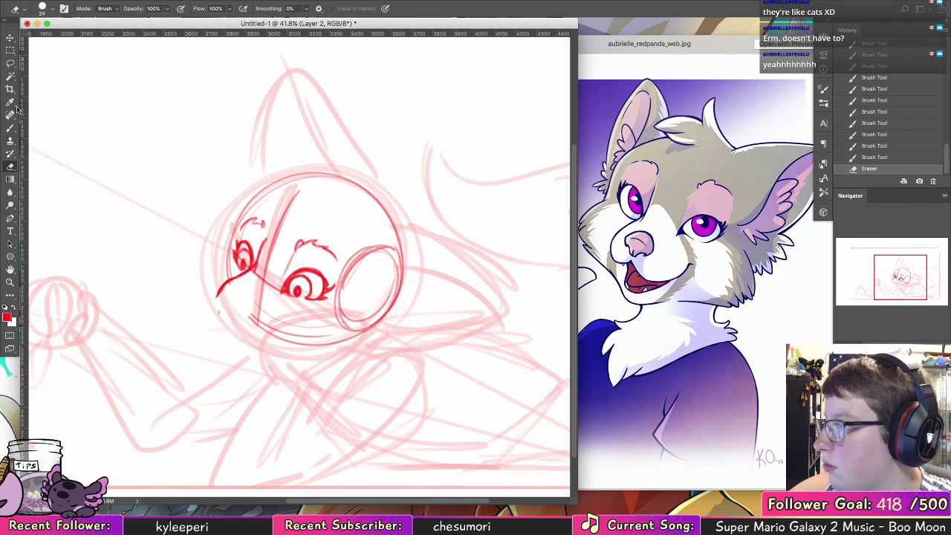
Step: Switch back to the Brush tool and choose the 12 px hard round preset
{"action": "left_click", "coordinate": [11, 127]}
{"action": "left_click", "coordinate": [49, 8]}
{"action": "left_click", "coordinate": [124, 104]}
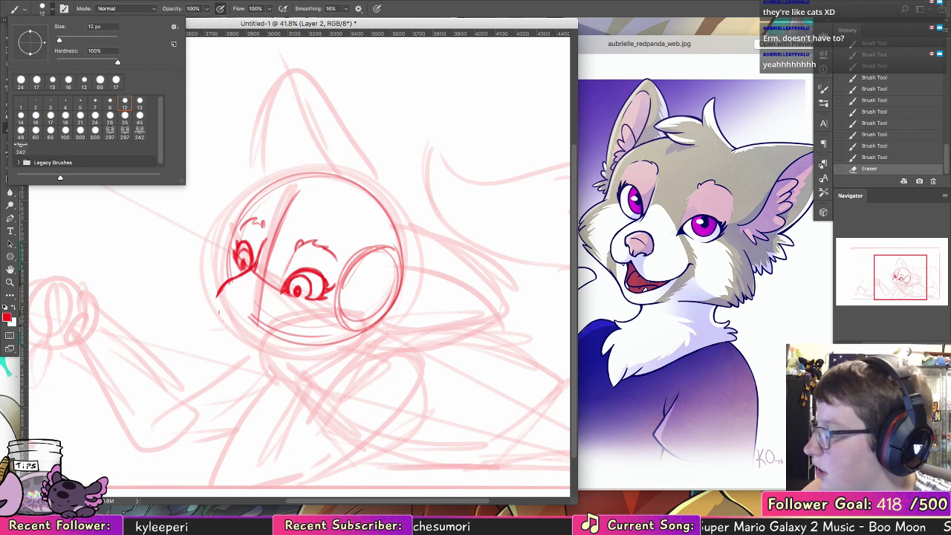
Step: Sketch a rounded muzzle below the eyes with a curved bridge, a bulging cheek side and a wide smiling mouth line
{"action": "left_click_drag", "start_coordinate": [255, 269], "coordinate": [229, 283]}
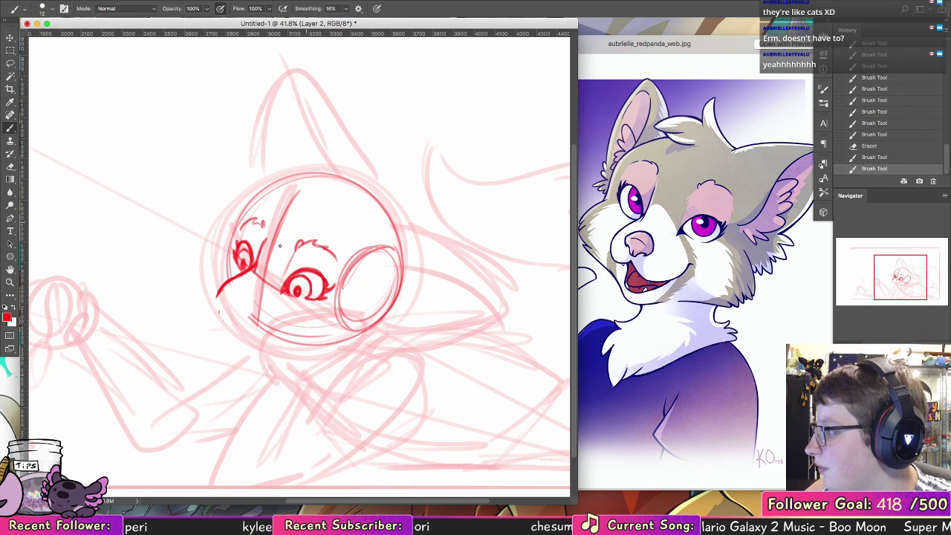
{"action": "left_click", "coordinate": [222, 284]}
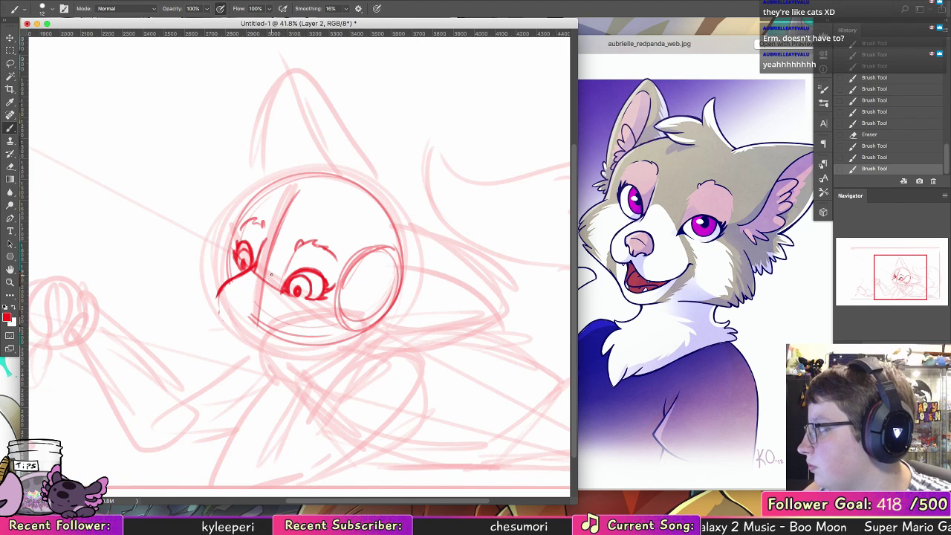
{"action": "left_click_drag", "start_coordinate": [262, 269], "coordinate": [275, 279]}
{"action": "mouse_move", "coordinate": [257, 267]}
{"action": "left_mouse_down"}
{"action": "mouse_move", "coordinate": [279, 288]}
{"action": "mouse_move", "coordinate": [281, 319]}
{"action": "mouse_move", "coordinate": [275, 345]}
{"action": "mouse_move", "coordinate": [245, 352]}
{"action": "left_mouse_up"}
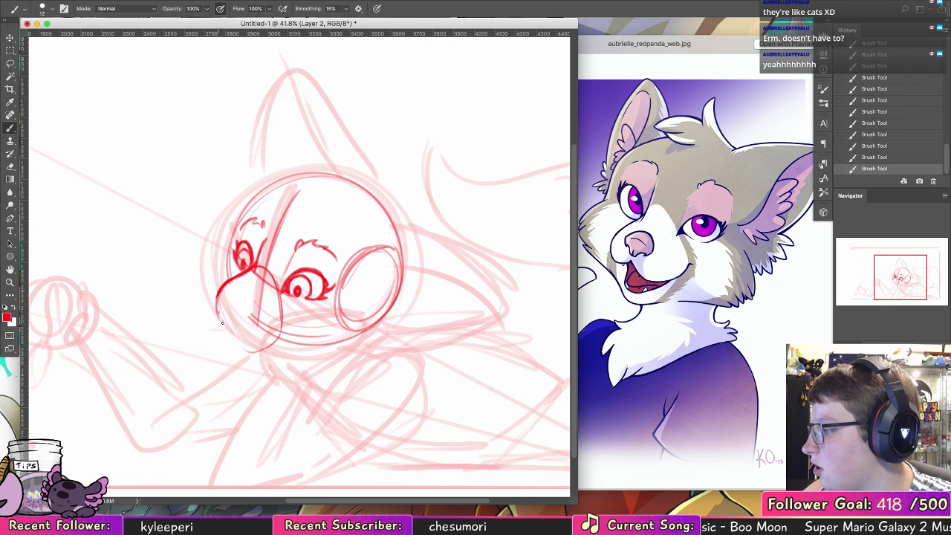
{"action": "mouse_move", "coordinate": [222, 317]}
{"action": "left_mouse_down"}
{"action": "mouse_move", "coordinate": [258, 338]}
{"action": "mouse_move", "coordinate": [284, 325]}
{"action": "mouse_move", "coordinate": [250, 336]}
{"action": "mouse_move", "coordinate": [285, 323]}
{"action": "left_mouse_up"}
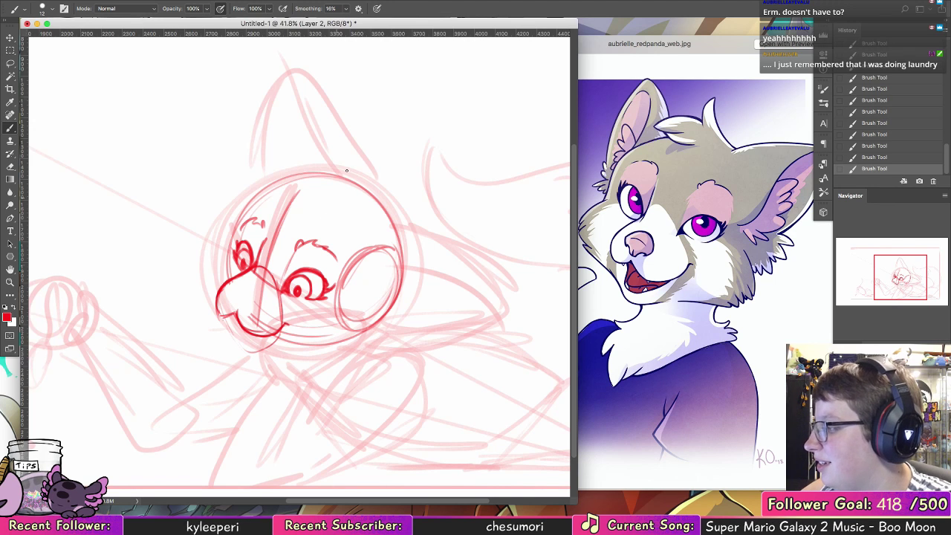
Step: Erase the construction lines inside the muzzle and sketch a small boxy nose near its tip
{"action": "mouse_move", "coordinate": [235, 317]}
{"action": "left_mouse_down"}
{"action": "mouse_move", "coordinate": [243, 330]}
{"action": "mouse_move", "coordinate": [253, 275]}
{"action": "left_mouse_up"}
{"action": "key", "text": "e"}
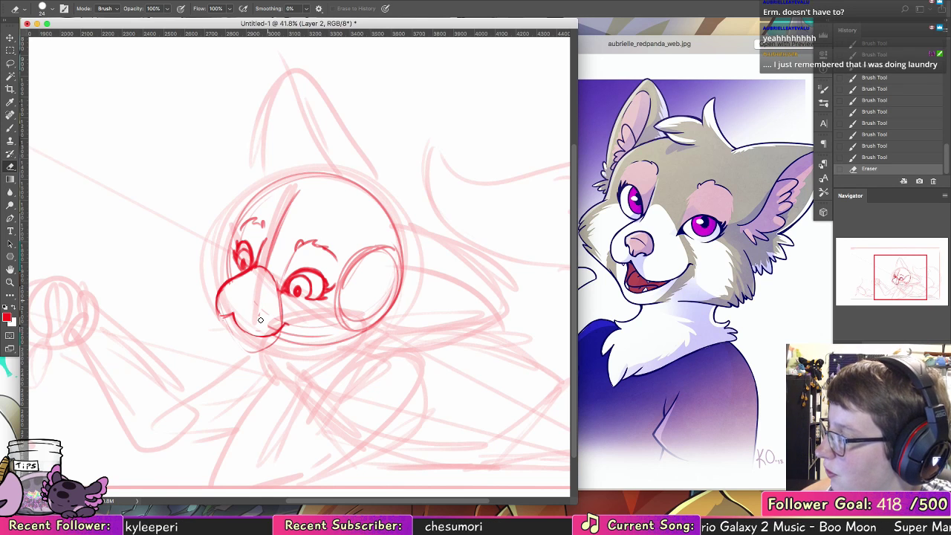
{"action": "mouse_move", "coordinate": [261, 320]}
{"action": "left_mouse_down"}
{"action": "mouse_move", "coordinate": [259, 328]}
{"action": "mouse_move", "coordinate": [233, 313]}
{"action": "mouse_move", "coordinate": [228, 300]}
{"action": "mouse_move", "coordinate": [233, 310]}
{"action": "mouse_move", "coordinate": [244, 287]}
{"action": "mouse_move", "coordinate": [250, 303]}
{"action": "left_mouse_up"}
{"action": "key", "text": "b"}
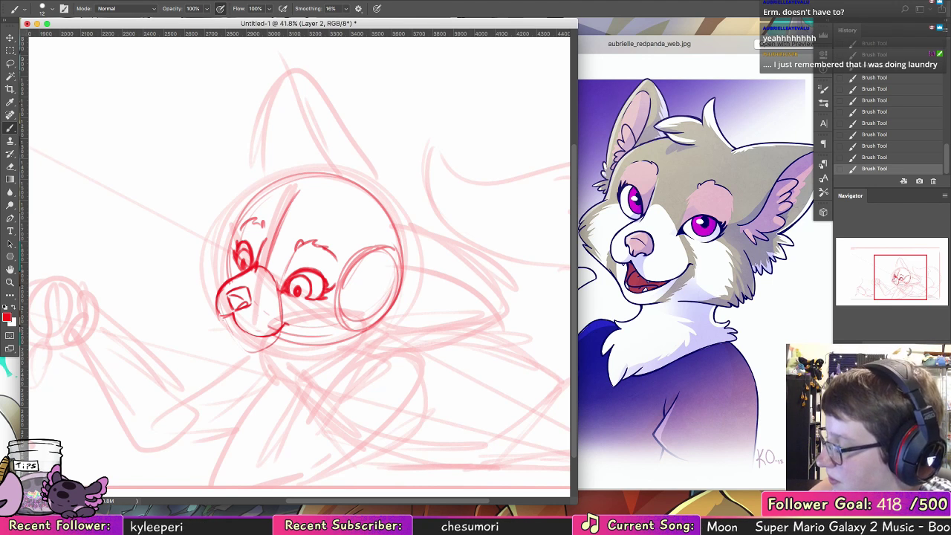
Step: Close the client's reference image and search Google Images for "red panda" in Chrome, moving the browser beside the drawing
{"action": "left_click", "coordinate": [594, 321]}
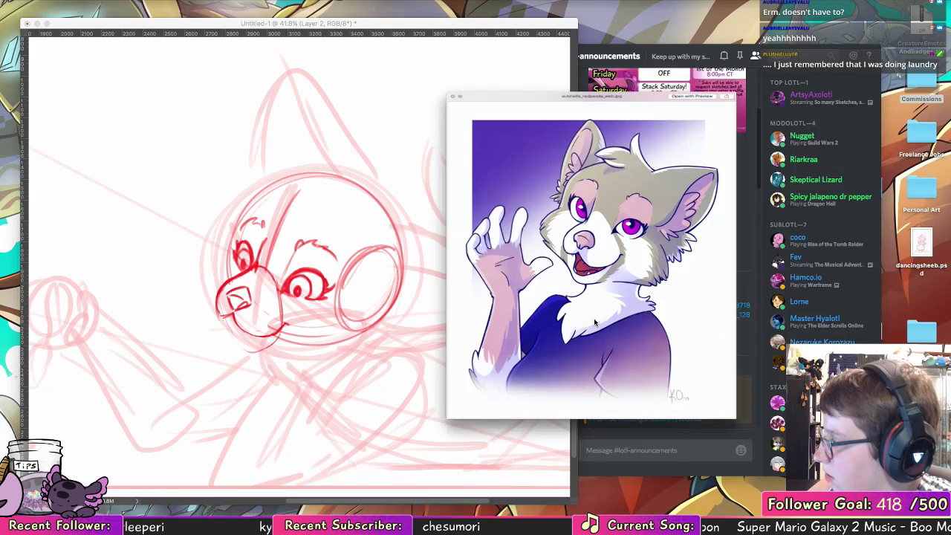
{"action": "key", "text": "space"}
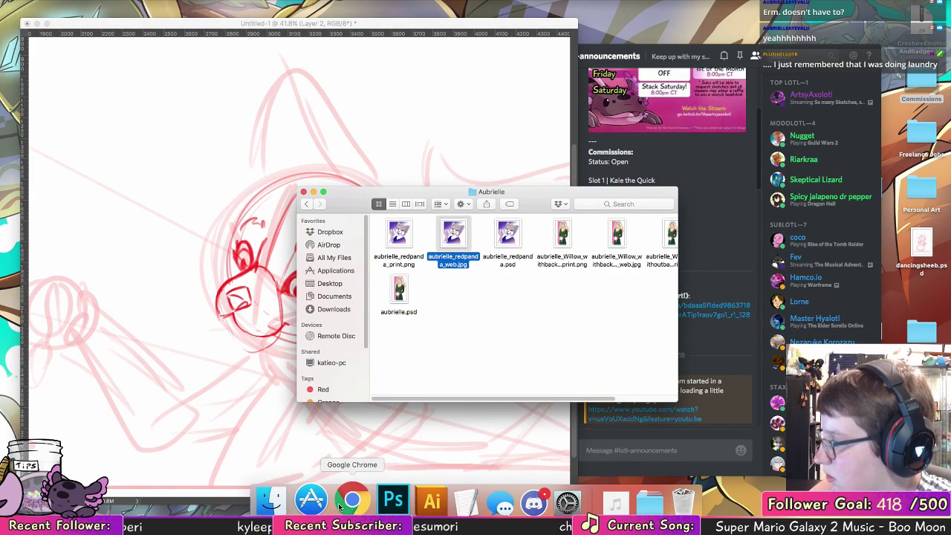
{"action": "left_click", "coordinate": [353, 499]}
{"action": "type", "text": "red pant"}
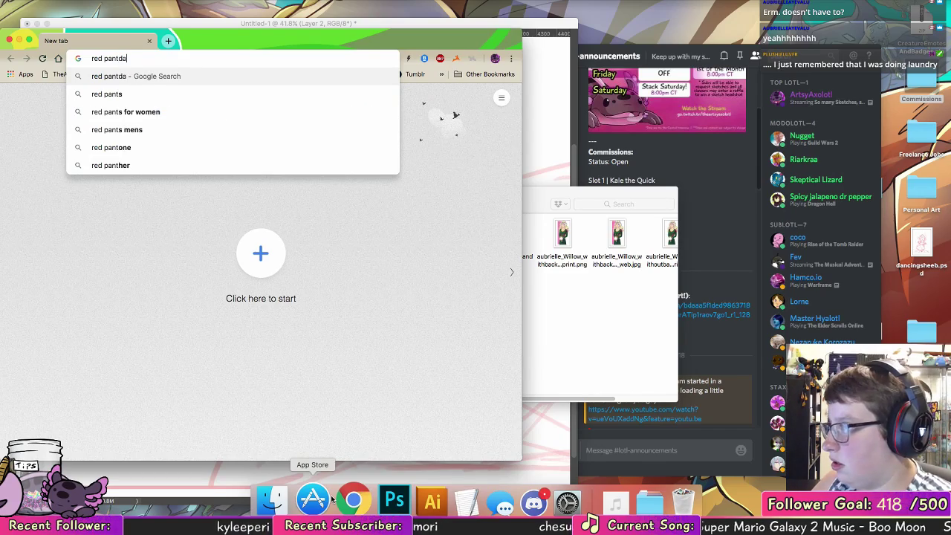
{"action": "key", "text": "BackSpace"}
{"action": "type", "text": "da"}
{"action": "key", "text": "Return"}
{"action": "left_click_drag", "start_coordinate": [245, 39], "coordinate": [588, 36]}
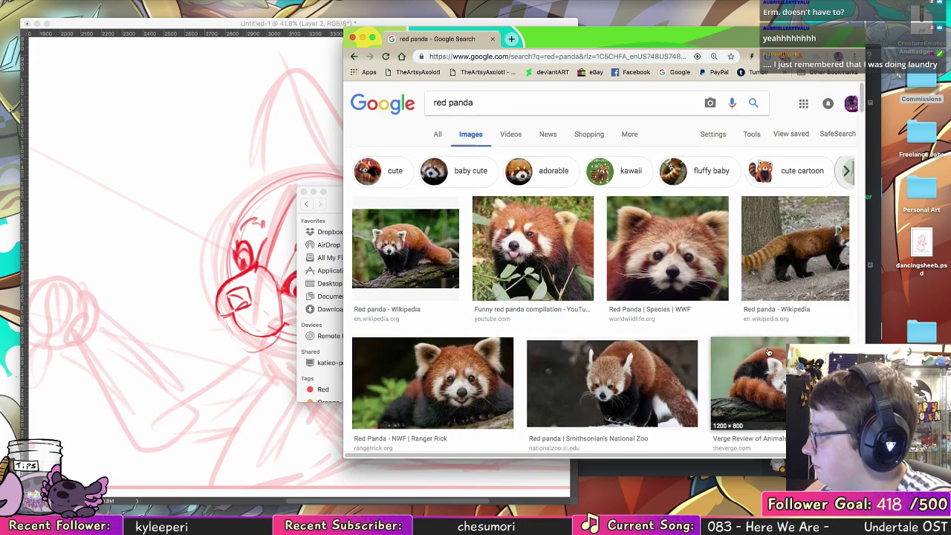
Step: Enlarge the Binder Park Zoo photo of a red panda on a log, place it beside the canvas, and return to Photoshop
{"action": "scroll", "coordinate": [741, 263], "scroll_direction": "down", "scroll_amount": 5}
{"action": "left_click", "coordinate": [484, 172]}
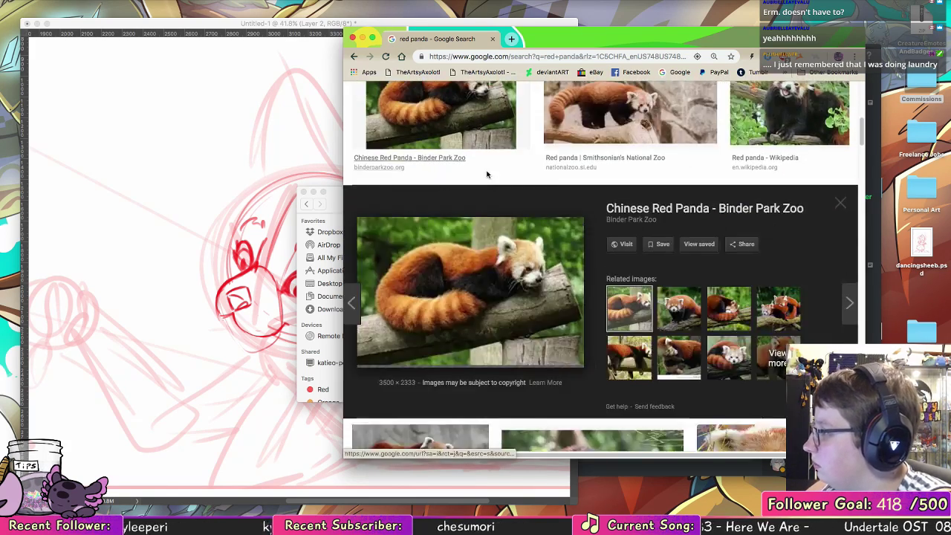
{"action": "left_click_drag", "start_coordinate": [614, 47], "coordinate": [769, 55]}
{"action": "left_click", "coordinate": [240, 61]}
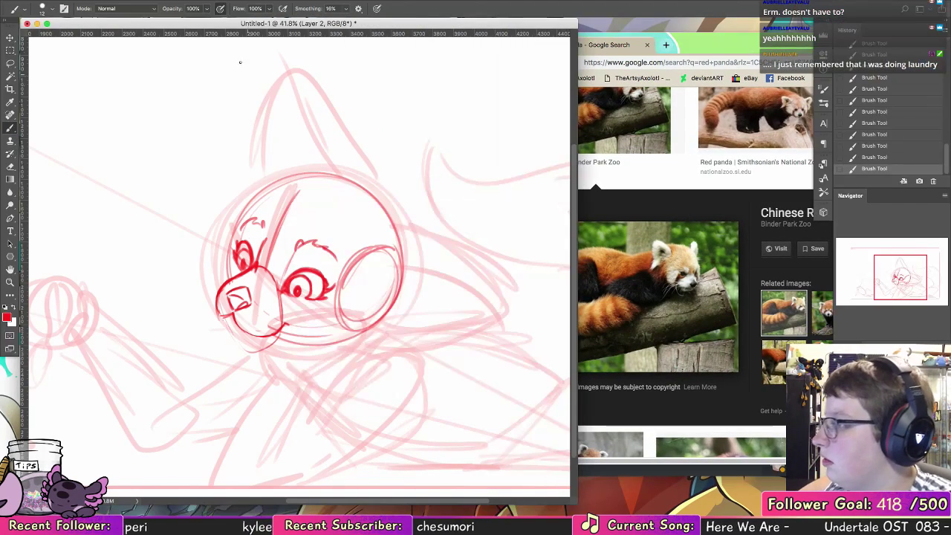
Step: Flip the canvas horizontally, delete the face sketch layer, and add a new empty layer over the faded rough
{"action": "left_click", "coordinate": [138, 1]}
{"action": "mouse_move", "coordinate": [186, 92]}
{"action": "left_click", "coordinate": [310, 133]}
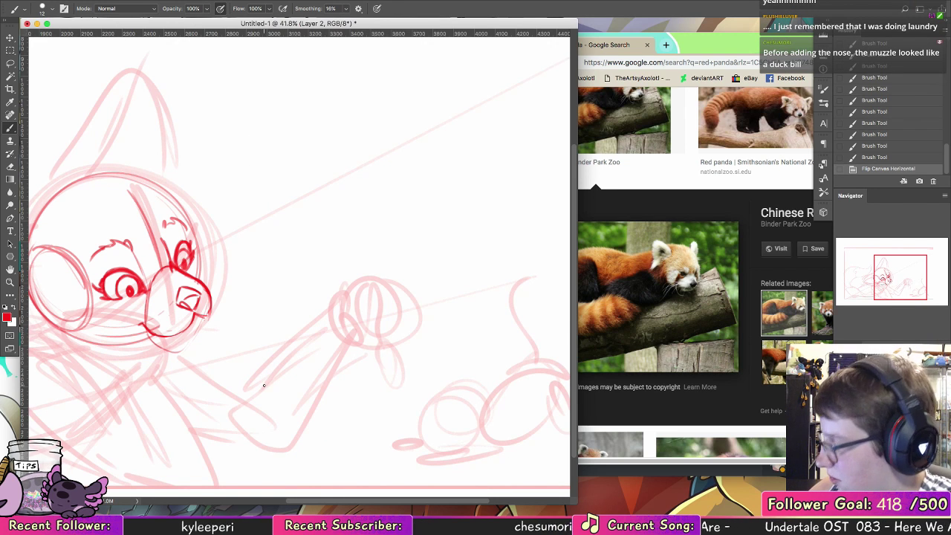
{"action": "key", "text": "Delete"}
{"action": "left_click_drag", "start_coordinate": [251, 307], "coordinate": [431, 330]}
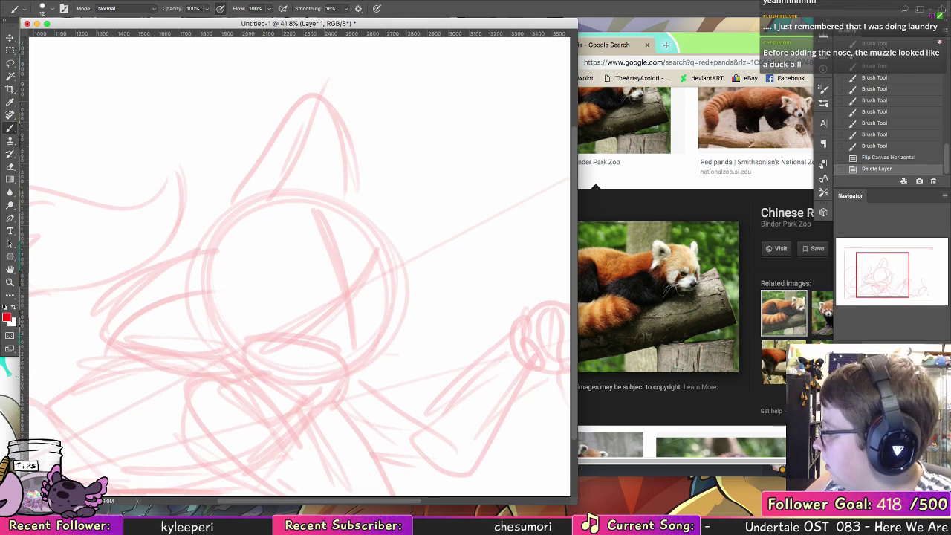
{"action": "key", "text": "alt+shift+super+n"}
Step: Sketch a large head circle over the faded rough with overlapping curved strokes
{"action": "left_click_drag", "start_coordinate": [243, 212], "coordinate": [248, 360]}
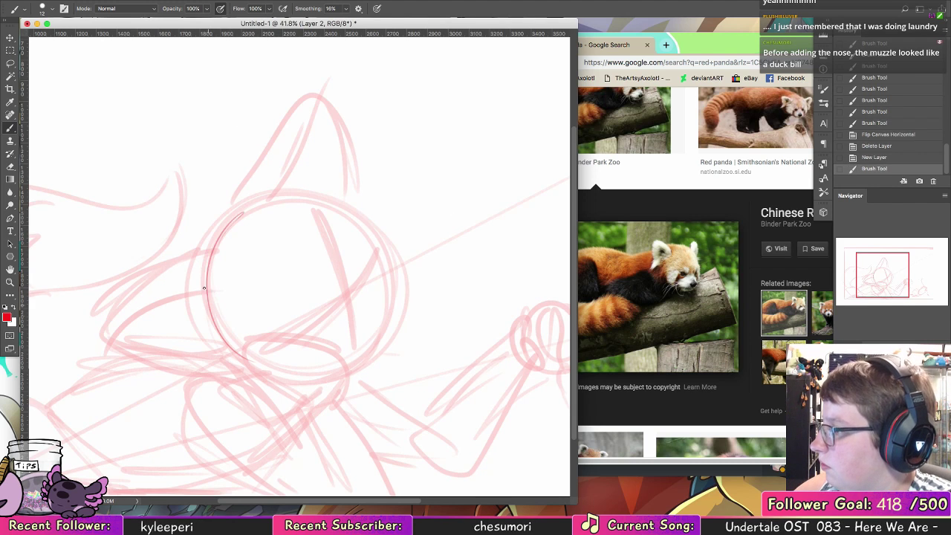
{"action": "left_click_drag", "start_coordinate": [275, 204], "coordinate": [215, 316]}
{"action": "mouse_move", "coordinate": [227, 236]}
{"action": "left_mouse_down"}
{"action": "mouse_move", "coordinate": [300, 195]}
{"action": "mouse_move", "coordinate": [355, 201]}
{"action": "left_mouse_up"}
{"action": "mouse_move", "coordinate": [279, 196]}
{"action": "left_mouse_down"}
{"action": "mouse_move", "coordinate": [330, 194]}
{"action": "mouse_move", "coordinate": [374, 218]}
{"action": "left_mouse_up"}
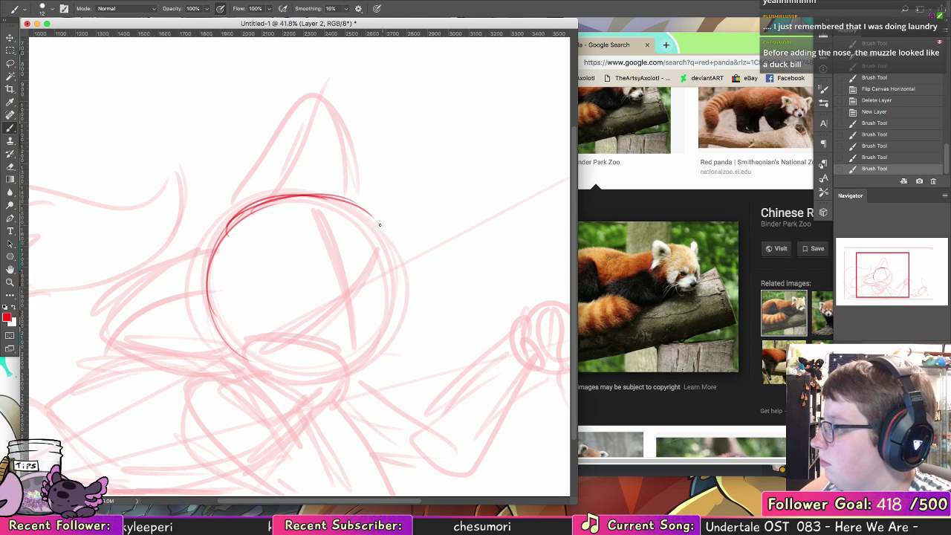
{"action": "left_click_drag", "start_coordinate": [314, 196], "coordinate": [367, 211]}
{"action": "left_click_drag", "start_coordinate": [260, 203], "coordinate": [209, 287]}
{"action": "mouse_move", "coordinate": [228, 223]}
{"action": "left_mouse_down"}
{"action": "mouse_move", "coordinate": [226, 353]}
{"action": "mouse_move", "coordinate": [258, 370]}
{"action": "left_mouse_up"}
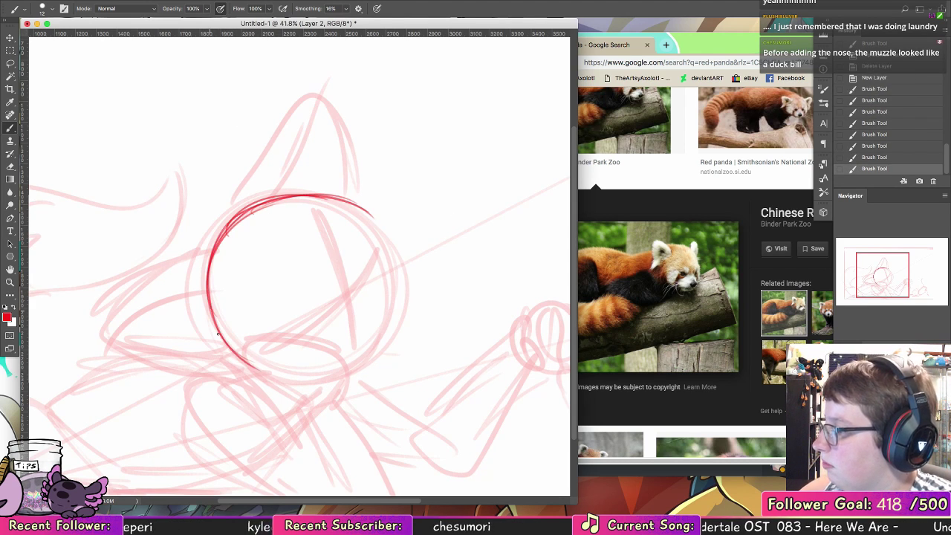
{"action": "mouse_move", "coordinate": [211, 311]}
{"action": "left_mouse_down"}
{"action": "mouse_move", "coordinate": [340, 387]}
{"action": "mouse_move", "coordinate": [391, 344]}
{"action": "mouse_move", "coordinate": [407, 287]}
{"action": "mouse_move", "coordinate": [354, 204]}
{"action": "mouse_move", "coordinate": [406, 312]}
{"action": "left_mouse_up"}
Step: Try a curved vertical centerline and a slanted eye guideline on the front side of the head circle
{"action": "mouse_move", "coordinate": [364, 207]}
{"action": "left_mouse_down"}
{"action": "mouse_move", "coordinate": [405, 330]}
{"action": "mouse_move", "coordinate": [374, 354]}
{"action": "left_mouse_up"}
{"action": "left_click_drag", "start_coordinate": [320, 215], "coordinate": [376, 340]}
{"action": "mouse_move", "coordinate": [354, 308]}
{"action": "left_mouse_down"}
{"action": "mouse_move", "coordinate": [303, 339]}
{"action": "mouse_move", "coordinate": [394, 282]}
{"action": "mouse_move", "coordinate": [378, 296]}
{"action": "left_mouse_up"}
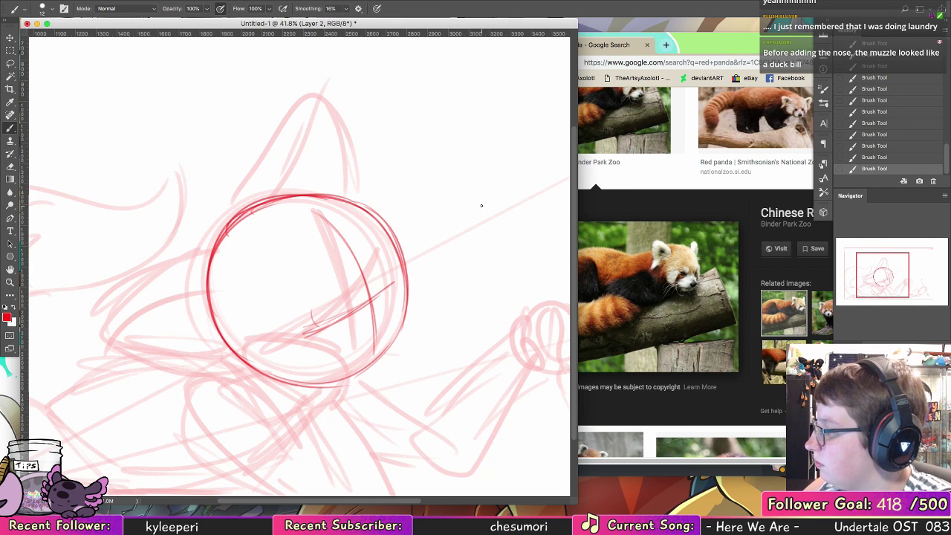
Step: Undo the face guidelines and most of the head circle strokes, back to the first arcs along the head's back edge
{"action": "key", "text": "super+alt+z"}
{"action": "key", "text": "super+alt+z"}
{"action": "key", "text": "super+alt+z"}
{"action": "key", "text": "super+alt+z"}
{"action": "key", "text": "super+alt+z"}
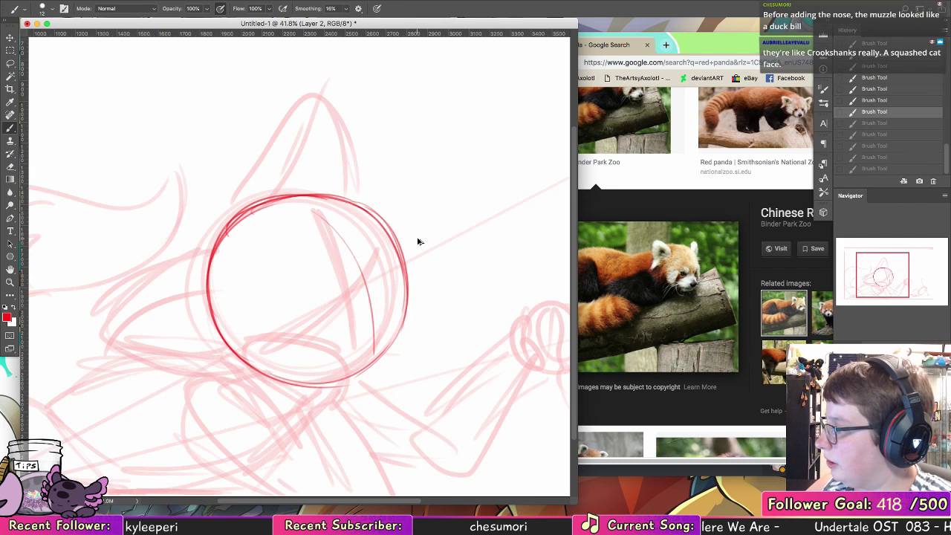
{"action": "key", "text": "super+alt+z"}
{"action": "key", "text": "super+alt+z"}
{"action": "key", "text": "super+alt+z"}
{"action": "key", "text": "super+alt+z"}
{"action": "key", "text": "super+alt+z"}
{"action": "key", "text": "super+alt+z"}
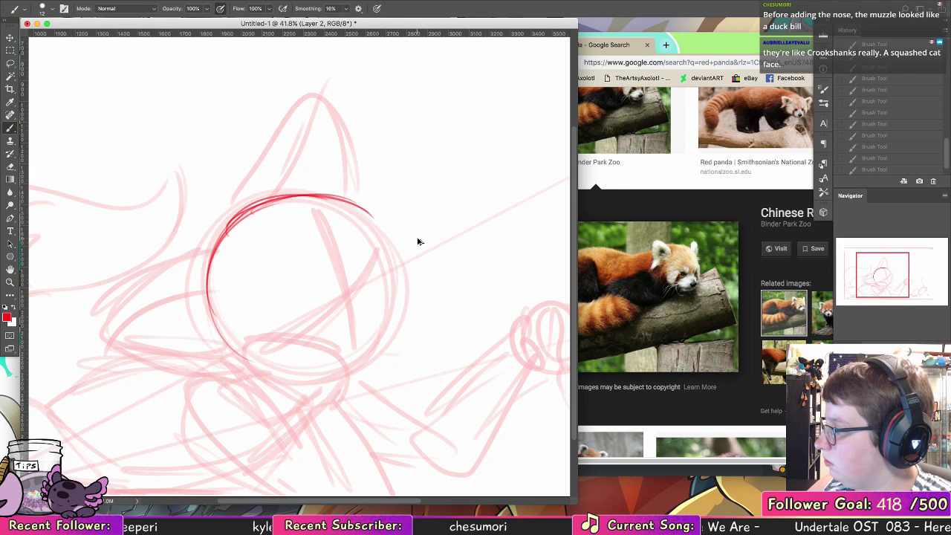
{"action": "key", "text": "super+alt+z"}
{"action": "key", "text": "super+alt+z"}
{"action": "key", "text": "super+alt+z"}
{"action": "key", "text": "super+alt+z"}
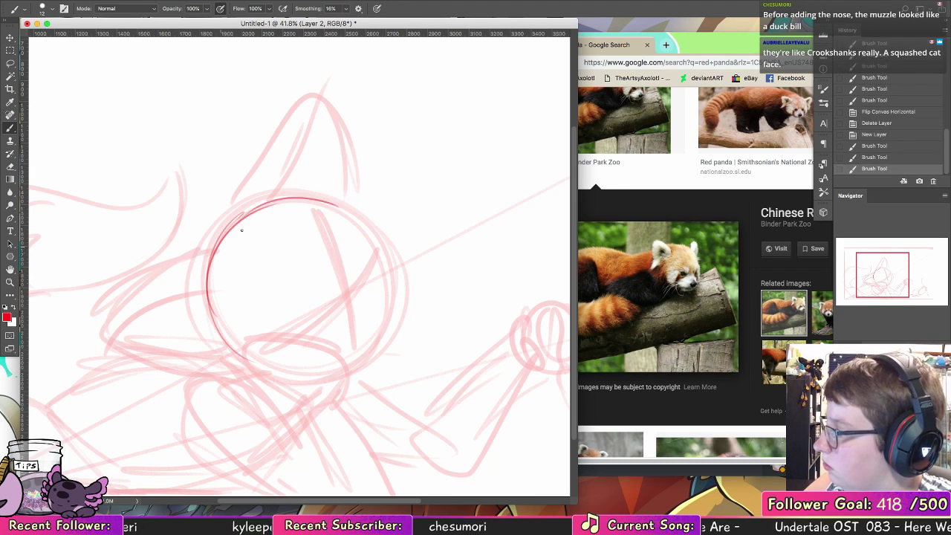
Step: Redraw the head as a tighter circle inside the rough's outline, darkening its lower front edge
{"action": "mouse_move", "coordinate": [301, 197]}
{"action": "left_mouse_down"}
{"action": "mouse_move", "coordinate": [210, 301]}
{"action": "mouse_move", "coordinate": [345, 368]}
{"action": "left_mouse_up"}
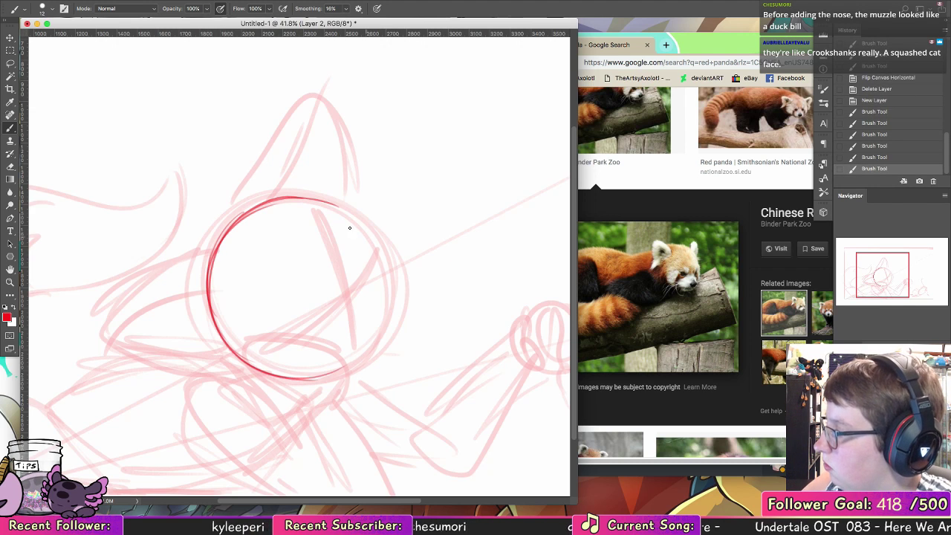
{"action": "left_click_drag", "start_coordinate": [244, 217], "coordinate": [344, 216]}
{"action": "mouse_move", "coordinate": [266, 200]}
{"action": "left_mouse_down"}
{"action": "mouse_move", "coordinate": [384, 246]}
{"action": "mouse_move", "coordinate": [302, 209]}
{"action": "mouse_move", "coordinate": [394, 274]}
{"action": "left_mouse_up"}
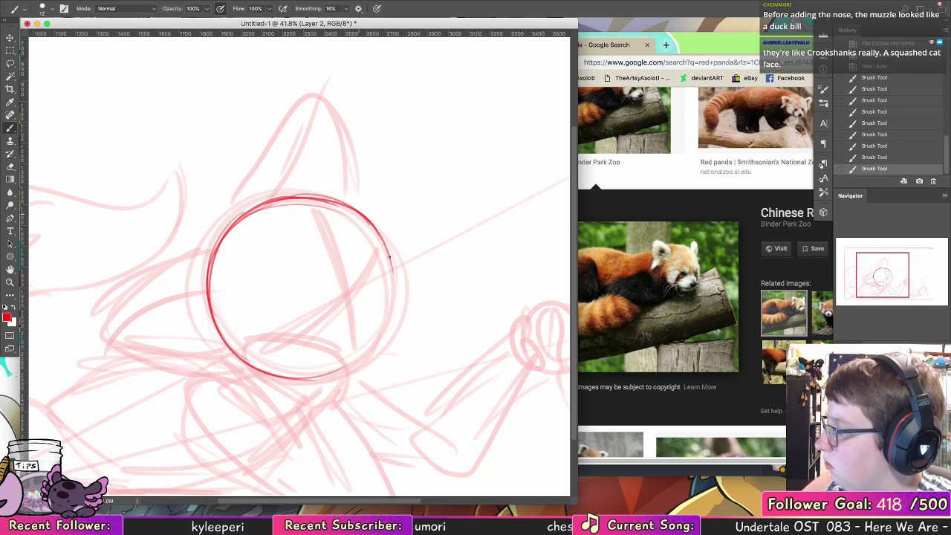
{"action": "mouse_move", "coordinate": [370, 226]}
{"action": "left_mouse_down"}
{"action": "mouse_move", "coordinate": [390, 326]}
{"action": "mouse_move", "coordinate": [376, 348]}
{"action": "left_mouse_up"}
{"action": "mouse_move", "coordinate": [393, 294]}
{"action": "left_mouse_down"}
{"action": "mouse_move", "coordinate": [358, 356]}
{"action": "mouse_move", "coordinate": [325, 375]}
{"action": "left_mouse_up"}
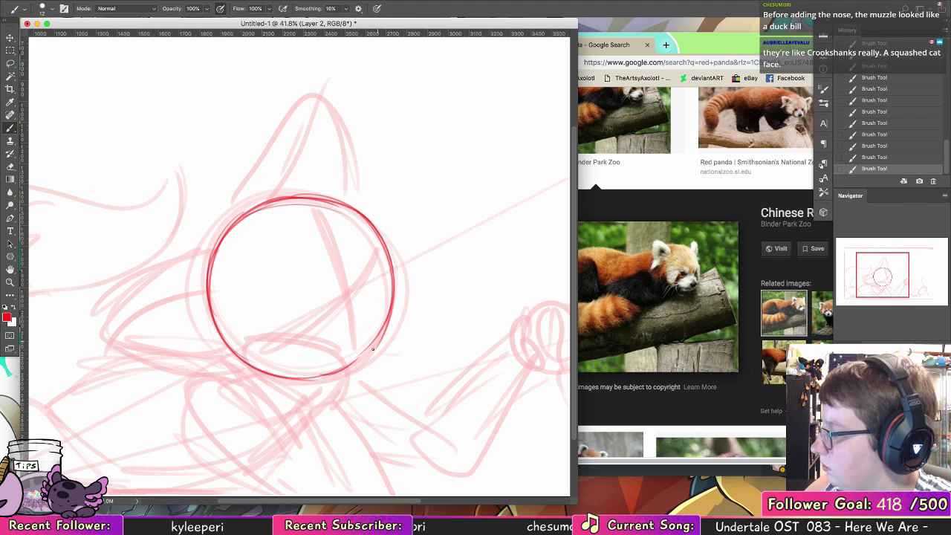
{"action": "left_click_drag", "start_coordinate": [367, 352], "coordinate": [334, 371]}
{"action": "mouse_move", "coordinate": [388, 320]}
{"action": "left_mouse_down"}
{"action": "mouse_move", "coordinate": [345, 368]}
{"action": "mouse_move", "coordinate": [389, 306]}
{"action": "mouse_move", "coordinate": [352, 370]}
{"action": "mouse_move", "coordinate": [389, 308]}
{"action": "mouse_move", "coordinate": [371, 350]}
{"action": "left_mouse_up"}
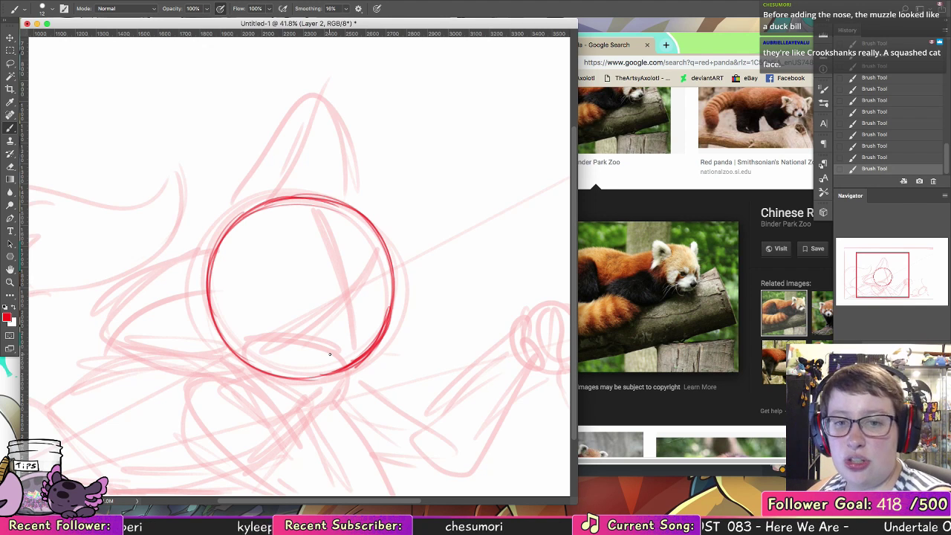
Step: Sketch a curved centerline down the front of the head and a slanted eye guideline crossing it, redoing unsatisfactory strokes
{"action": "mouse_move", "coordinate": [271, 211]}
{"action": "left_mouse_down"}
{"action": "mouse_move", "coordinate": [363, 276]}
{"action": "mouse_move", "coordinate": [341, 251]}
{"action": "mouse_move", "coordinate": [356, 295]}
{"action": "left_mouse_up"}
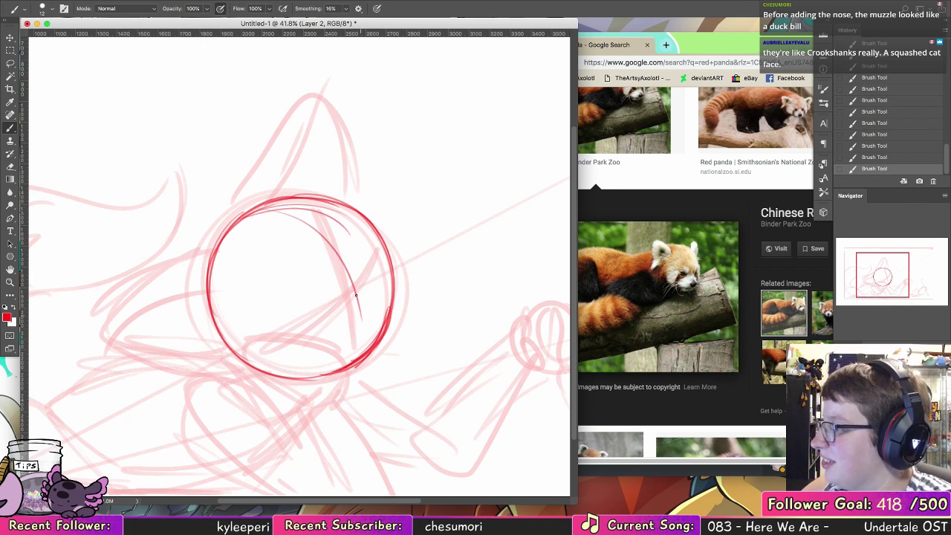
{"action": "key", "text": "super+z"}
{"action": "left_click_drag", "start_coordinate": [267, 211], "coordinate": [357, 315]}
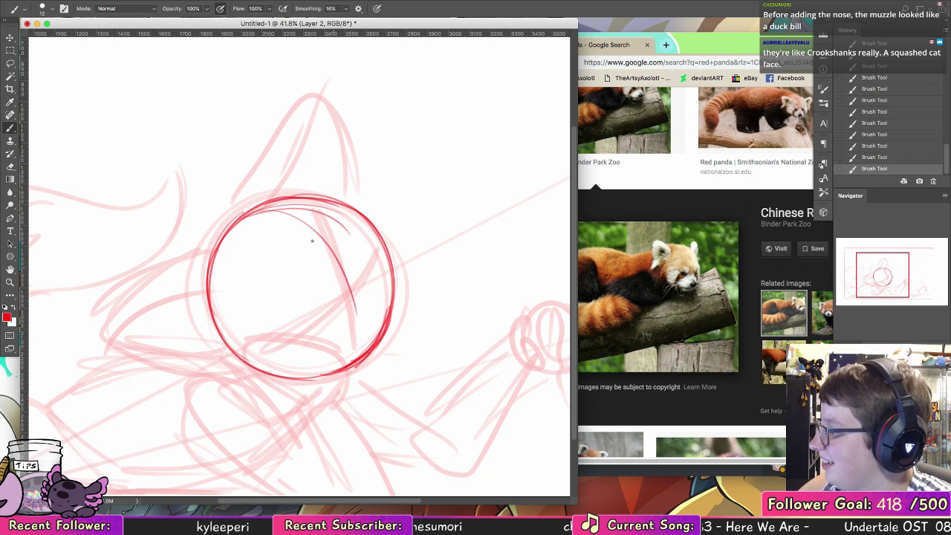
{"action": "left_click_drag", "start_coordinate": [301, 218], "coordinate": [348, 360]}
{"action": "key", "text": "ctrl+z"}
{"action": "mouse_move", "coordinate": [281, 210]}
{"action": "left_mouse_down"}
{"action": "mouse_move", "coordinate": [355, 355]}
{"action": "mouse_move", "coordinate": [387, 278]}
{"action": "left_mouse_up"}
{"action": "left_click_drag", "start_coordinate": [299, 341], "coordinate": [371, 296]}
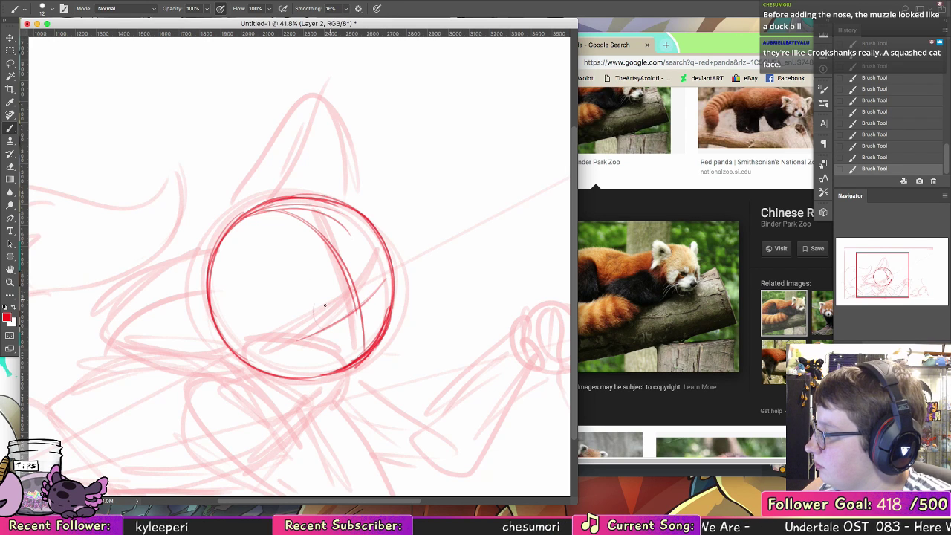
Step: Undo the stray eye marks and sketch a round near eye and a narrow oval far eye along the slanted guideline
{"action": "key", "text": "ctrl+alt+z"}
{"action": "key", "text": "ctrl+alt+z"}
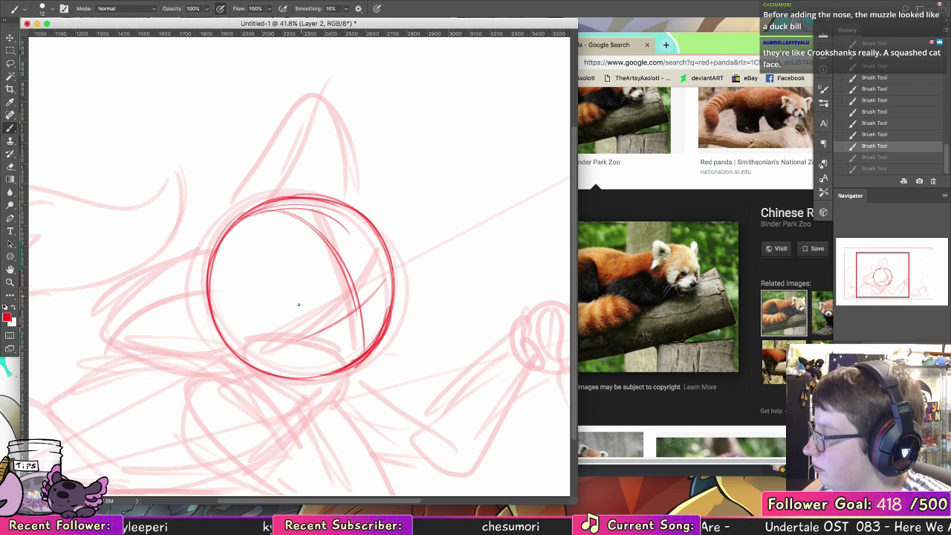
{"action": "mouse_move", "coordinate": [304, 296]}
{"action": "left_mouse_down"}
{"action": "mouse_move", "coordinate": [313, 327]}
{"action": "mouse_move", "coordinate": [314, 288]}
{"action": "mouse_move", "coordinate": [331, 319]}
{"action": "mouse_move", "coordinate": [316, 291]}
{"action": "left_mouse_up"}
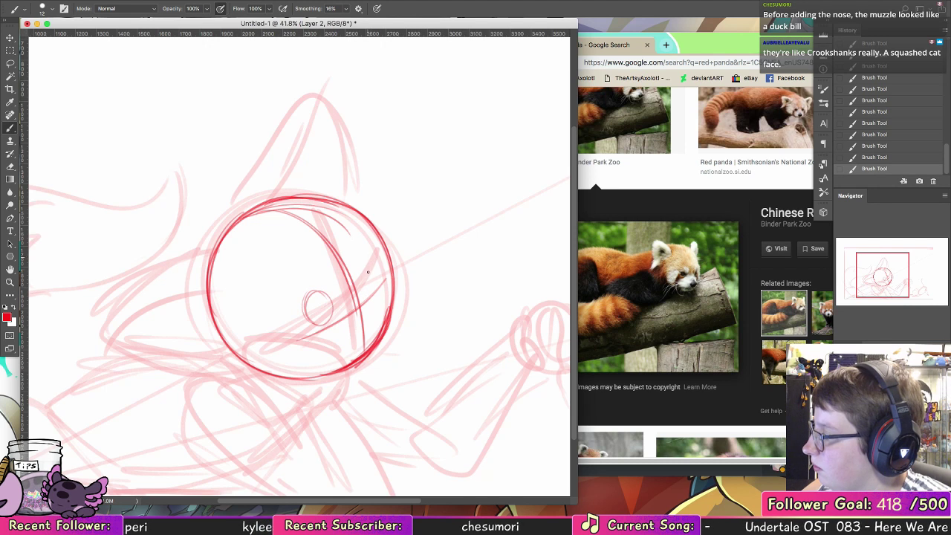
{"action": "mouse_move", "coordinate": [378, 252]}
{"action": "left_mouse_down"}
{"action": "mouse_move", "coordinate": [376, 277]}
{"action": "mouse_move", "coordinate": [369, 249]}
{"action": "mouse_move", "coordinate": [383, 268]}
{"action": "mouse_move", "coordinate": [377, 281]}
{"action": "mouse_move", "coordinate": [374, 254]}
{"action": "left_mouse_up"}
{"action": "key", "text": "ctrl+z"}
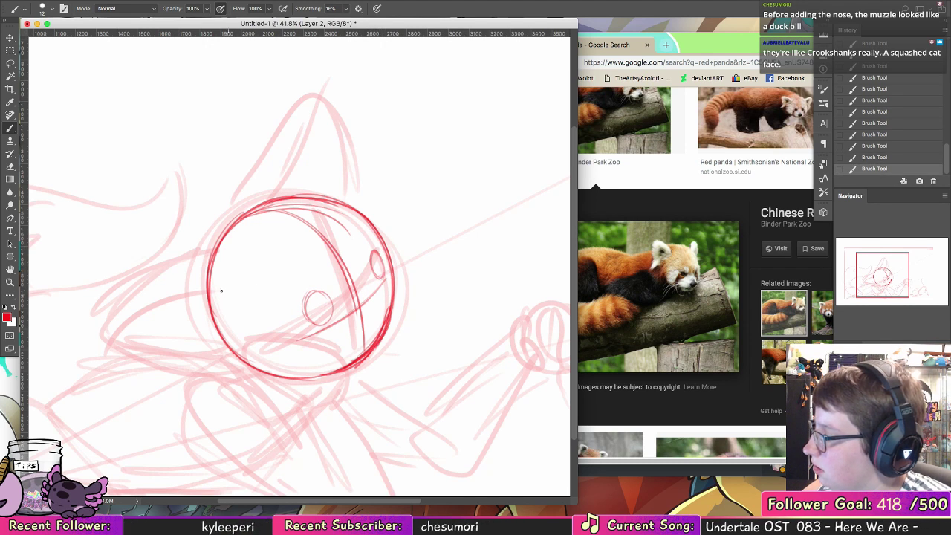
Step: Sketch an oval on the back side of the head, a narrow oval at the muzzle's base and the short muzzle projecting forward from it
{"action": "mouse_move", "coordinate": [220, 290]}
{"action": "left_mouse_down"}
{"action": "mouse_move", "coordinate": [232, 267]}
{"action": "mouse_move", "coordinate": [281, 325]}
{"action": "mouse_move", "coordinate": [269, 307]}
{"action": "mouse_move", "coordinate": [234, 342]}
{"action": "mouse_move", "coordinate": [282, 330]}
{"action": "left_mouse_up"}
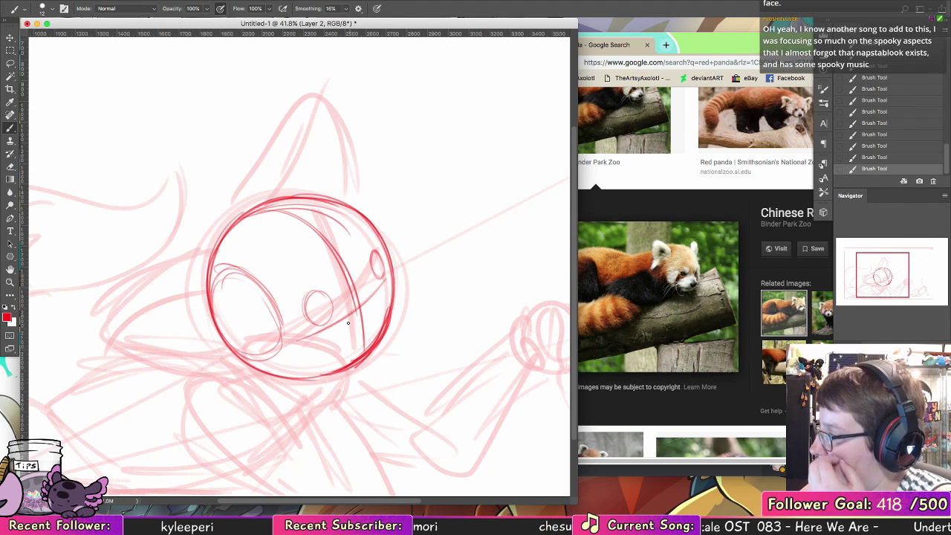
{"action": "mouse_move", "coordinate": [348, 320]}
{"action": "left_mouse_down"}
{"action": "mouse_move", "coordinate": [346, 279]}
{"action": "mouse_move", "coordinate": [367, 318]}
{"action": "mouse_move", "coordinate": [393, 295]}
{"action": "mouse_move", "coordinate": [348, 331]}
{"action": "left_mouse_up"}
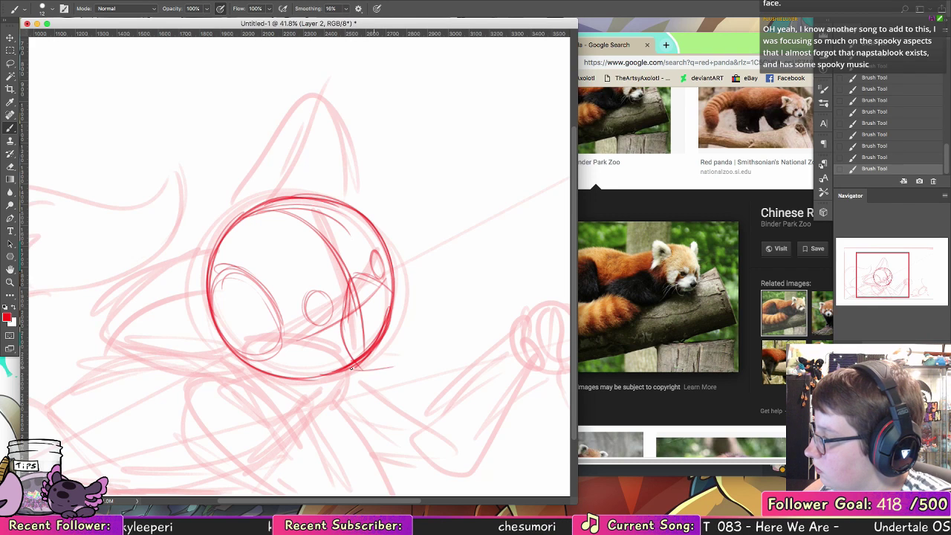
{"action": "mouse_move", "coordinate": [351, 367]}
{"action": "left_mouse_down"}
{"action": "mouse_move", "coordinate": [402, 354]}
{"action": "mouse_move", "coordinate": [402, 299]}
{"action": "left_mouse_up"}
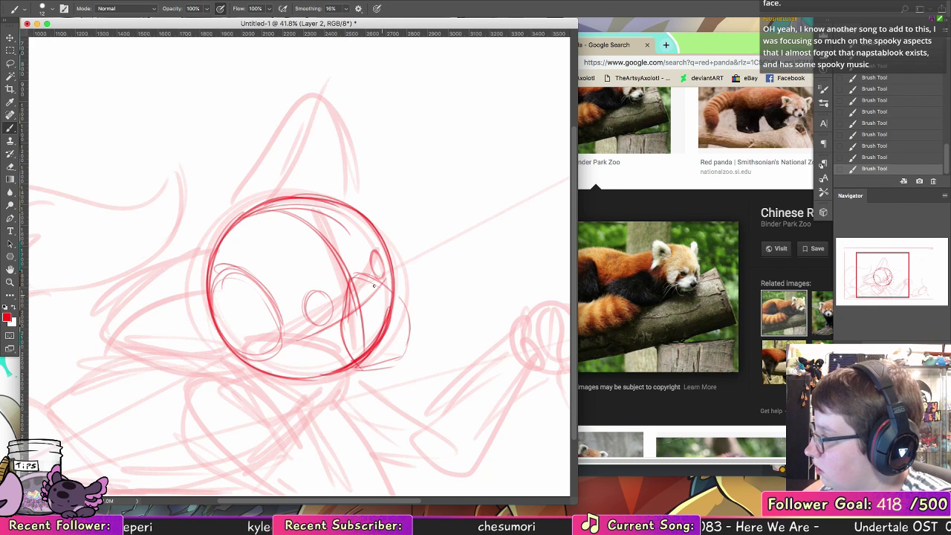
{"action": "mouse_move", "coordinate": [358, 275]}
{"action": "left_mouse_down"}
{"action": "mouse_move", "coordinate": [415, 306]}
{"action": "mouse_move", "coordinate": [404, 297]}
{"action": "mouse_move", "coordinate": [408, 333]}
{"action": "left_mouse_up"}
{"action": "left_click_drag", "start_coordinate": [406, 297], "coordinate": [411, 334]}
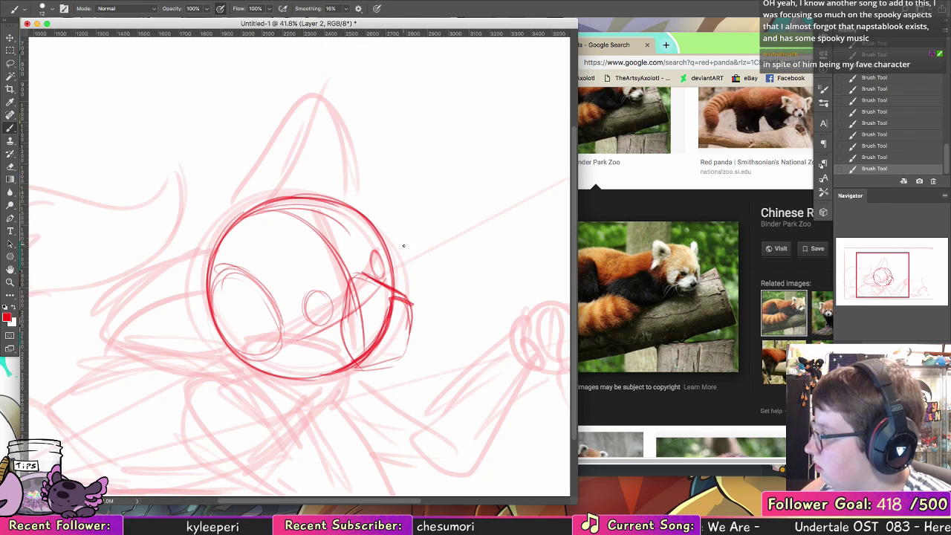
Step: Undo the first nose strokes, redraw a small blocky nose at the muzzle tip and close the mouth and chin line below it
{"action": "key", "text": "alt+super+z"}
{"action": "key", "text": "alt+super+z"}
{"action": "mouse_move", "coordinate": [390, 294]}
{"action": "left_mouse_down"}
{"action": "mouse_move", "coordinate": [411, 305]}
{"action": "mouse_move", "coordinate": [393, 297]}
{"action": "mouse_move", "coordinate": [391, 322]}
{"action": "mouse_move", "coordinate": [407, 325]}
{"action": "left_mouse_up"}
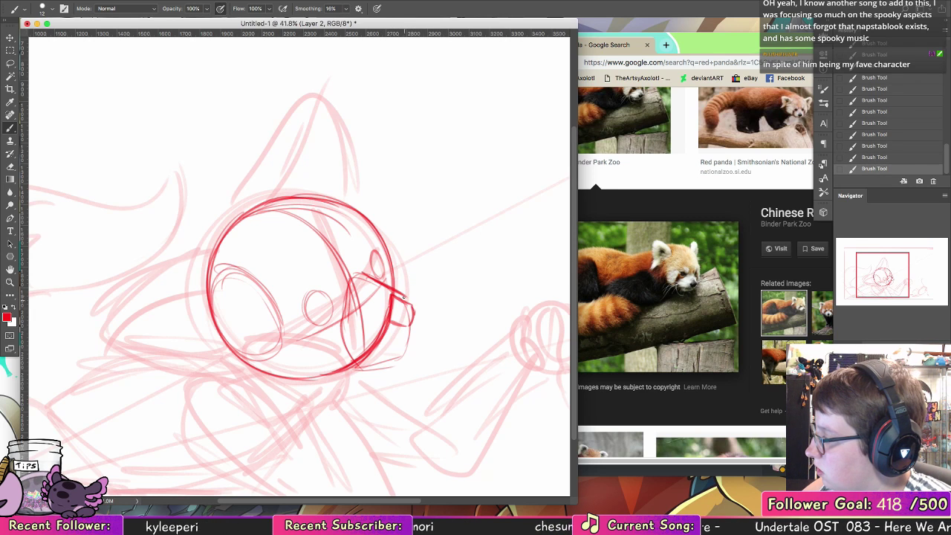
{"action": "key", "text": "ctrl+alt+z"}
{"action": "key", "text": "ctrl+alt+z"}
{"action": "mouse_move", "coordinate": [389, 290]}
{"action": "left_mouse_down"}
{"action": "mouse_move", "coordinate": [410, 301]}
{"action": "mouse_move", "coordinate": [415, 320]}
{"action": "left_mouse_up"}
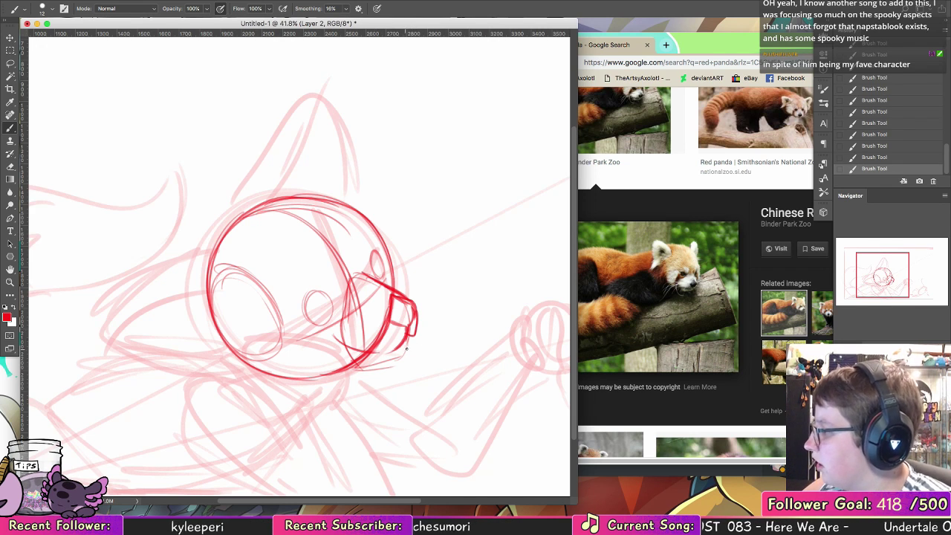
{"action": "mouse_move", "coordinate": [411, 333]}
{"action": "left_mouse_down"}
{"action": "mouse_move", "coordinate": [405, 359]}
{"action": "mouse_move", "coordinate": [411, 338]}
{"action": "mouse_move", "coordinate": [397, 361]}
{"action": "mouse_move", "coordinate": [340, 368]}
{"action": "mouse_move", "coordinate": [404, 358]}
{"action": "left_mouse_up"}
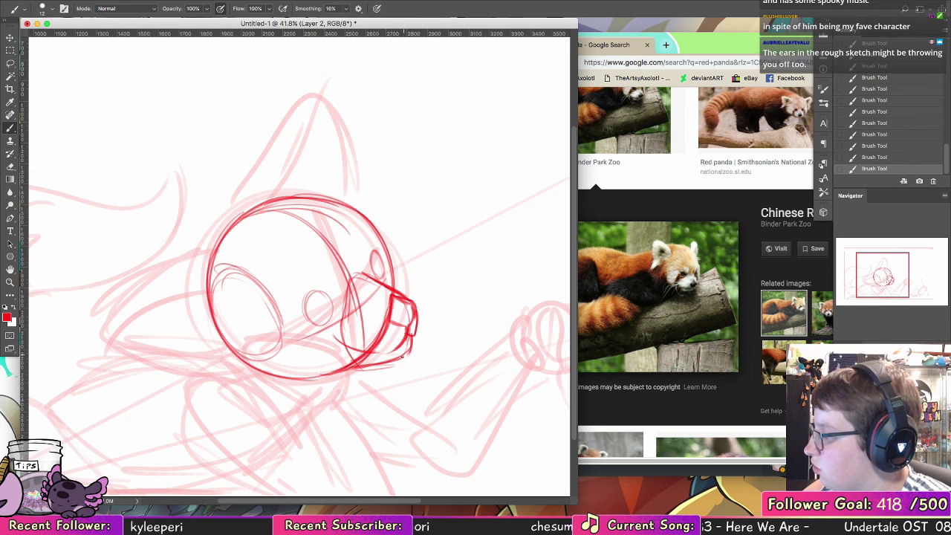
Step: Lasso the muzzle and nose, narrow them to about 88% width with a slight horizontal skew, and deselect
{"action": "left_click", "coordinate": [11, 65]}
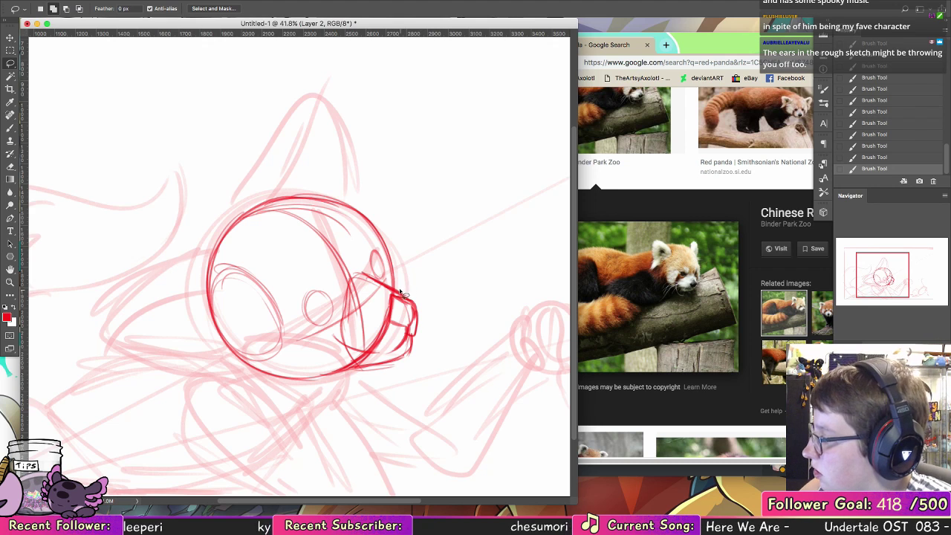
{"action": "mouse_move", "coordinate": [400, 289]}
{"action": "left_mouse_down"}
{"action": "mouse_move", "coordinate": [367, 303]}
{"action": "mouse_move", "coordinate": [394, 279]}
{"action": "mouse_move", "coordinate": [401, 294]}
{"action": "mouse_move", "coordinate": [377, 294]}
{"action": "mouse_move", "coordinate": [402, 290]}
{"action": "mouse_move", "coordinate": [363, 272]}
{"action": "mouse_move", "coordinate": [350, 282]}
{"action": "mouse_move", "coordinate": [330, 343]}
{"action": "mouse_move", "coordinate": [354, 376]}
{"action": "mouse_move", "coordinate": [413, 364]}
{"action": "left_mouse_up"}
{"action": "left_click", "coordinate": [10, 37]}
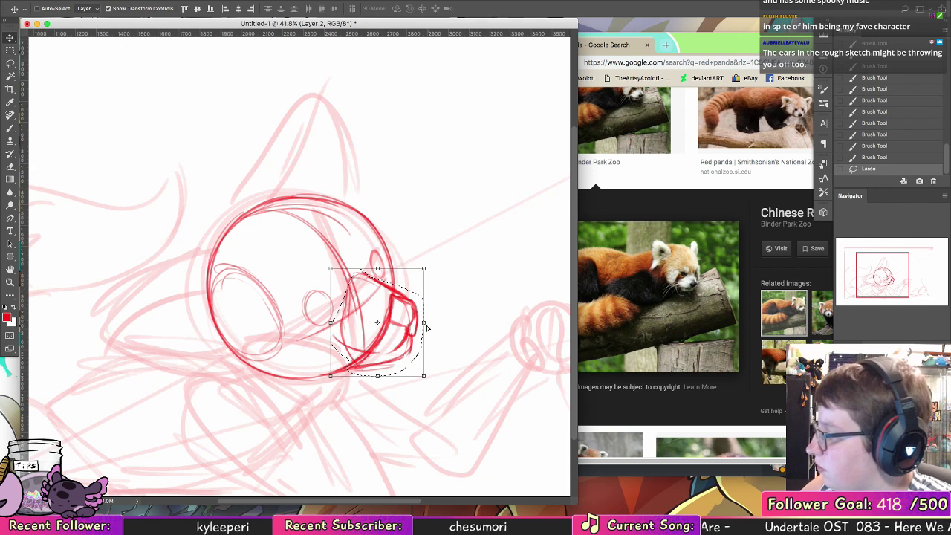
{"action": "left_click_drag", "start_coordinate": [426, 325], "coordinate": [415, 325]}
{"action": "left_click_drag", "start_coordinate": [374, 271], "coordinate": [378, 271]}
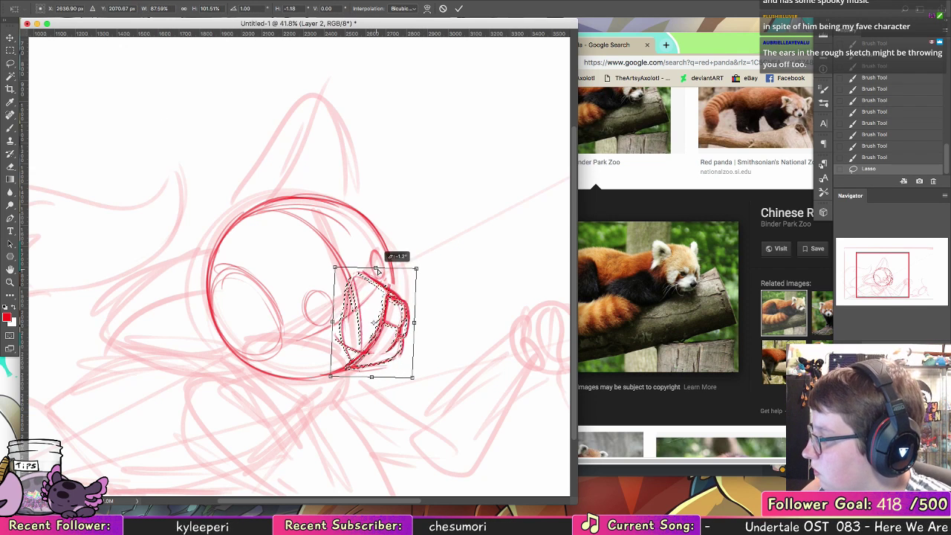
{"action": "left_click", "coordinate": [459, 8]}
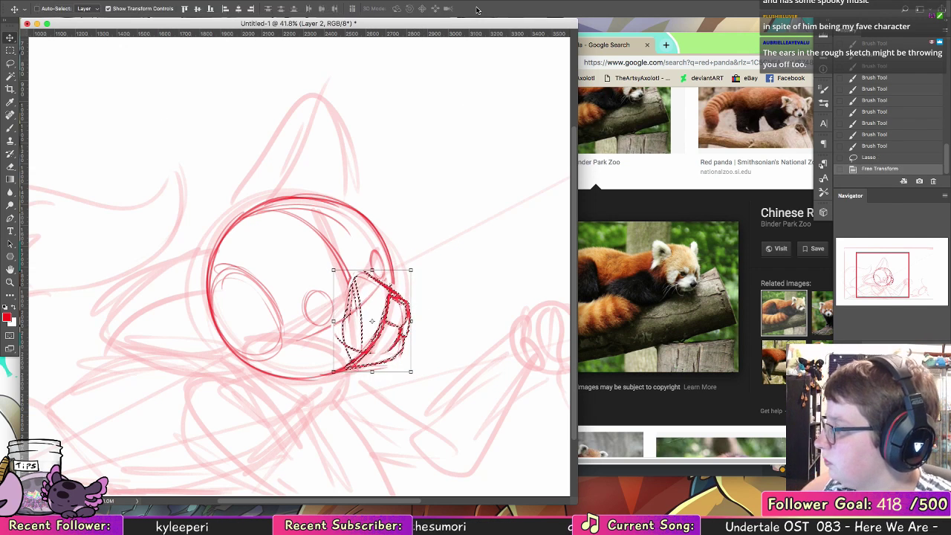
{"action": "key", "text": "super+d"}
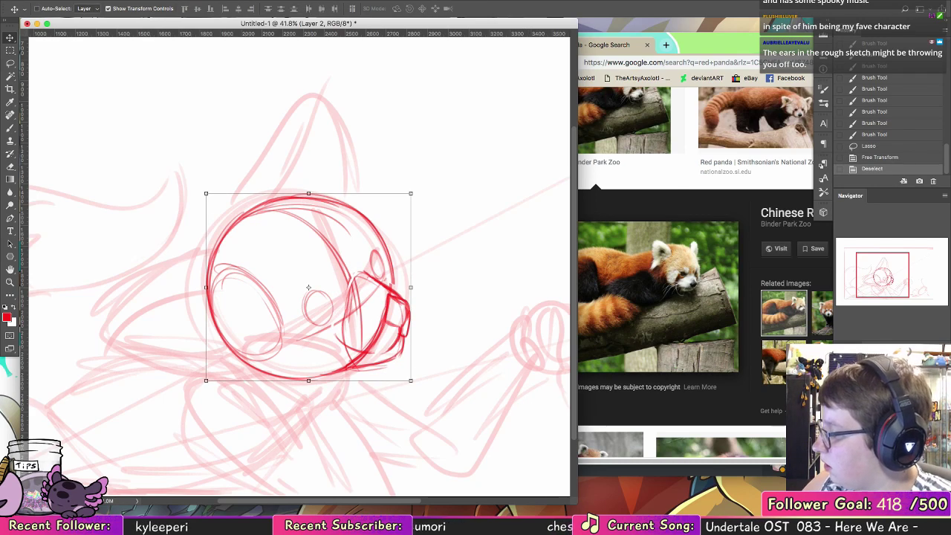
Step: Open a preview of the character's finished red panda artwork beside the canvas as reference
{"action": "left_click", "coordinate": [283, 496]}
{"action": "key", "text": "space"}
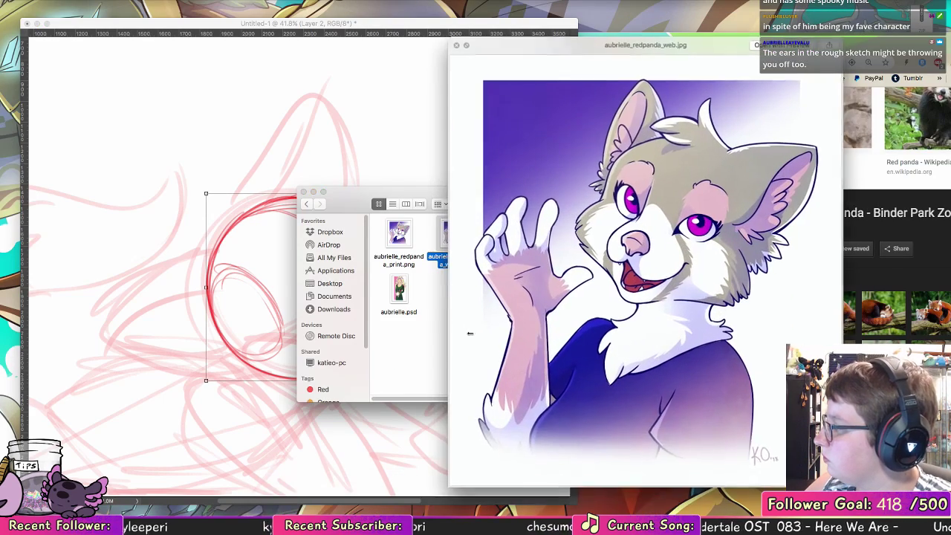
{"action": "left_click", "coordinate": [266, 359]}
Step: Flip the canvas horizontally and return to the Brush tool
{"action": "left_click", "coordinate": [139, 1]}
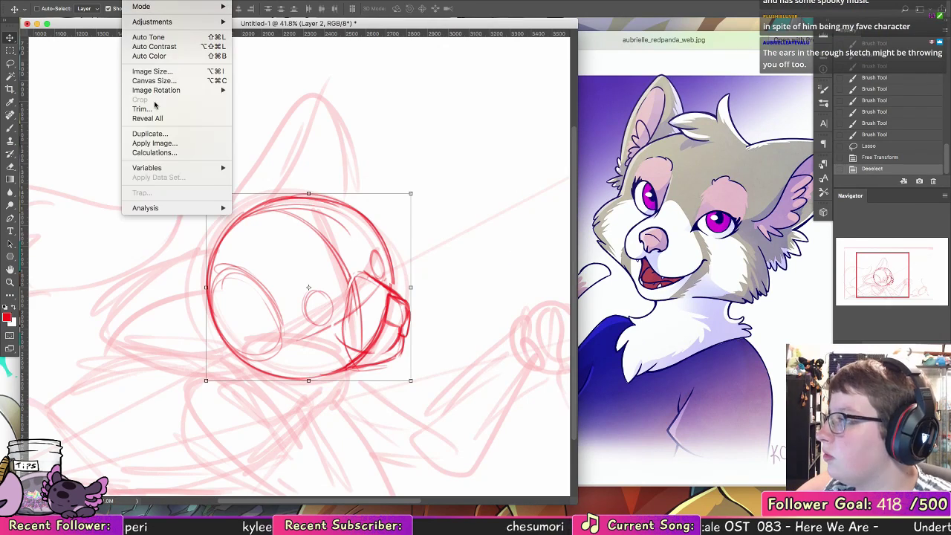
{"action": "mouse_move", "coordinate": [179, 90]}
{"action": "left_click", "coordinate": [304, 146]}
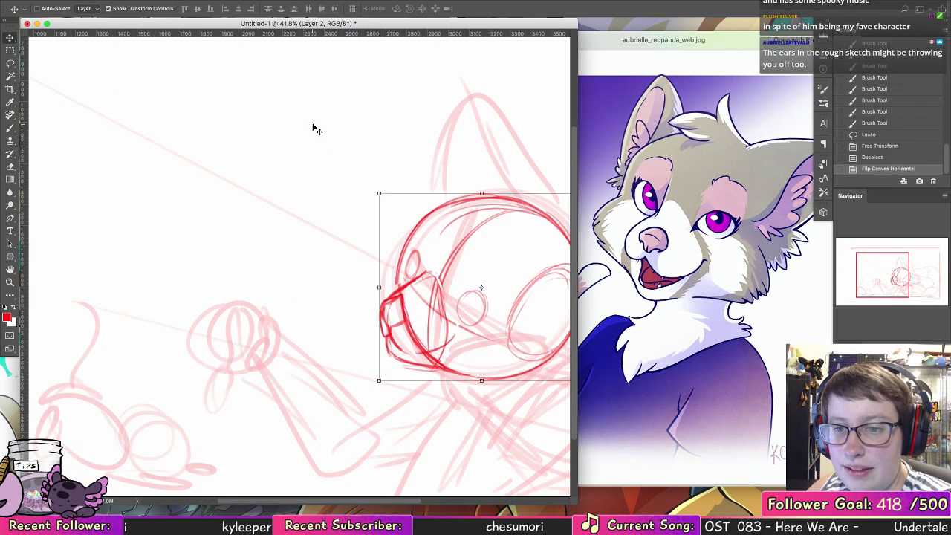
{"action": "scroll", "coordinate": [397, 202], "scroll_direction": "right", "scroll_amount": 10}
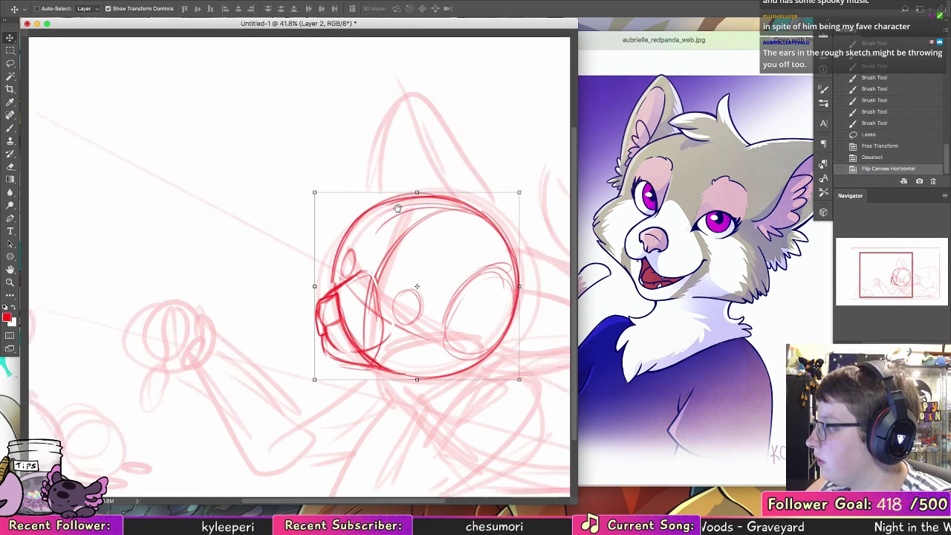
{"action": "left_click", "coordinate": [10, 128]}
{"action": "scroll", "coordinate": [263, 184], "scroll_direction": "left", "scroll_amount": 5}
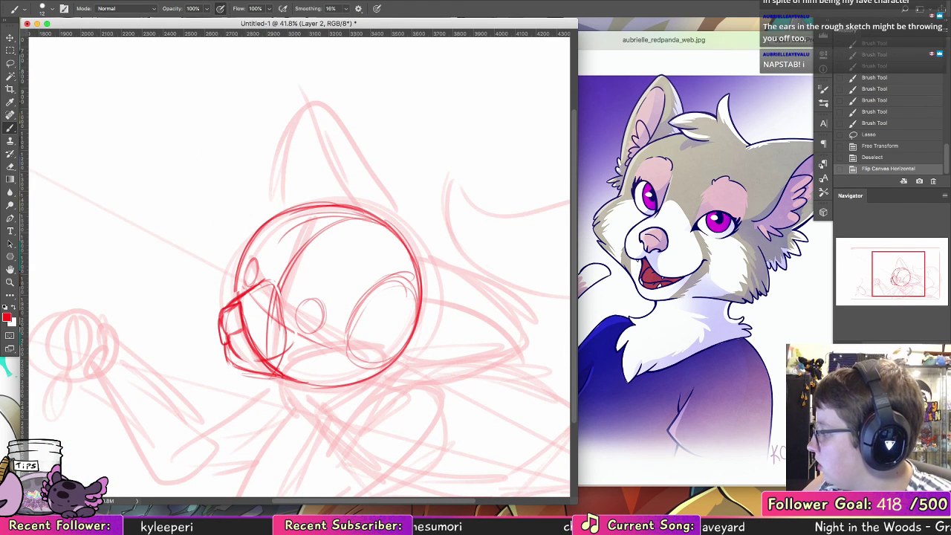
{"action": "left_click", "coordinate": [892, 422]}
{"action": "left_click_drag", "start_coordinate": [908, 374], "coordinate": [921, 374]}
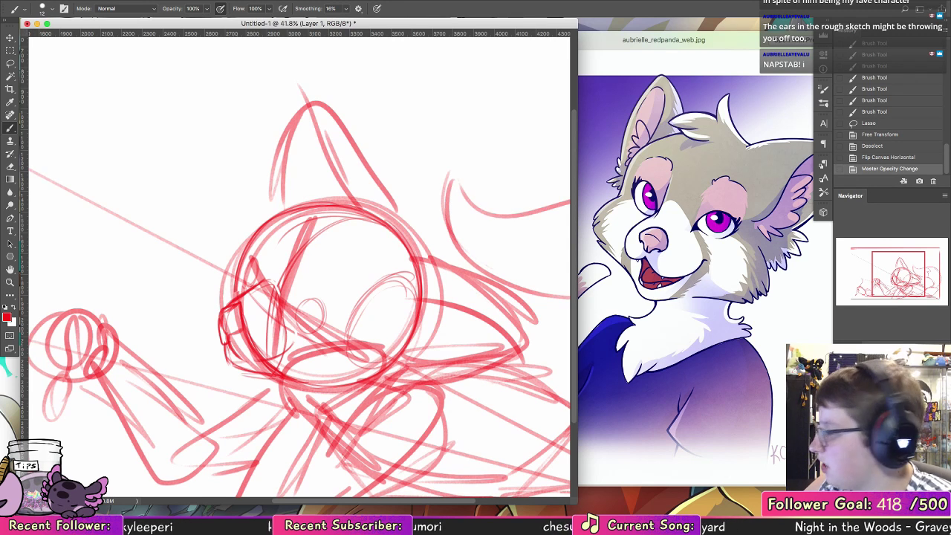
{"action": "key", "text": "e"}
{"action": "left_click", "coordinate": [52, 9]}
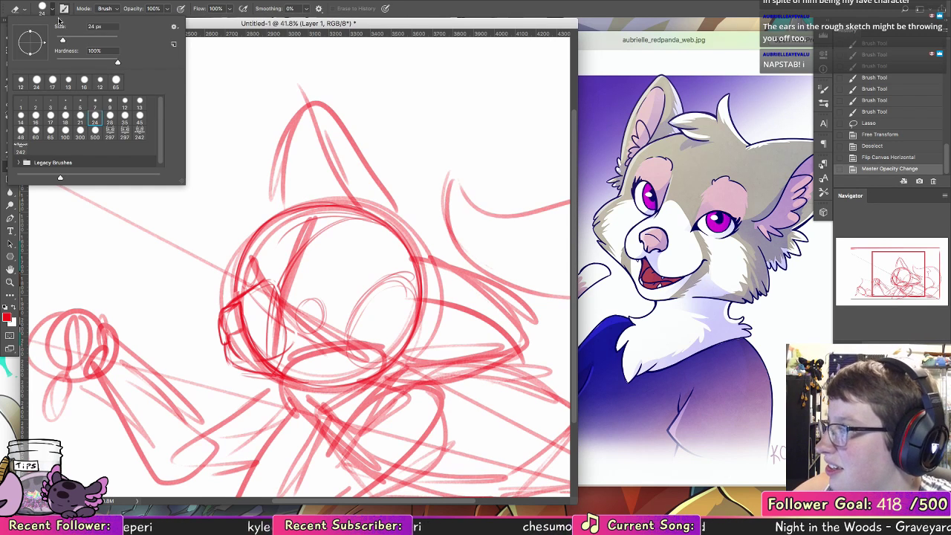
{"action": "left_click", "coordinate": [95, 130]}
{"action": "key", "text": "Return"}
{"action": "key", "text": "super+z"}
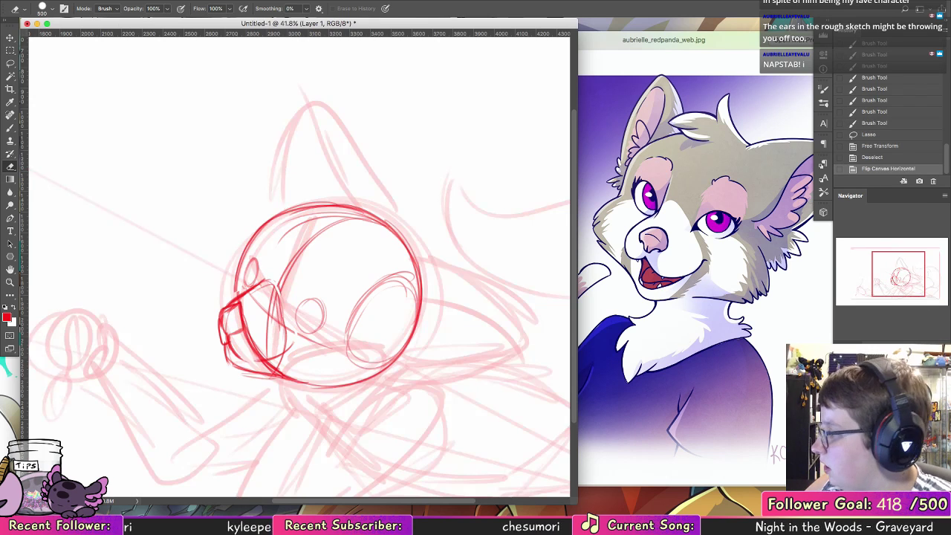
{"action": "left_click", "coordinate": [11, 128]}
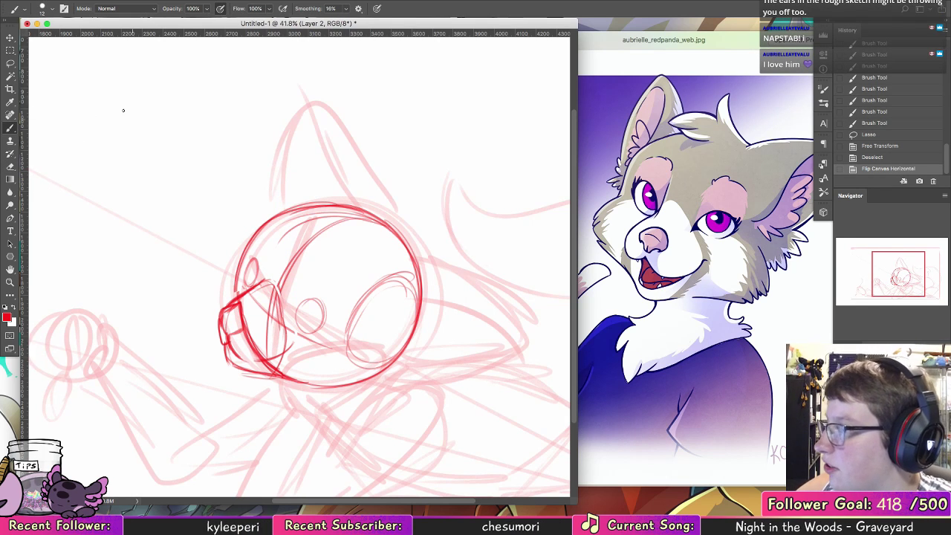
Step: Try a darker upper outline on the near eye and undo the strokes
{"action": "mouse_move", "coordinate": [316, 299]}
{"action": "left_mouse_down"}
{"action": "mouse_move", "coordinate": [326, 314]}
{"action": "mouse_move", "coordinate": [322, 304]}
{"action": "left_mouse_up"}
{"action": "left_click_drag", "start_coordinate": [298, 307], "coordinate": [328, 312]}
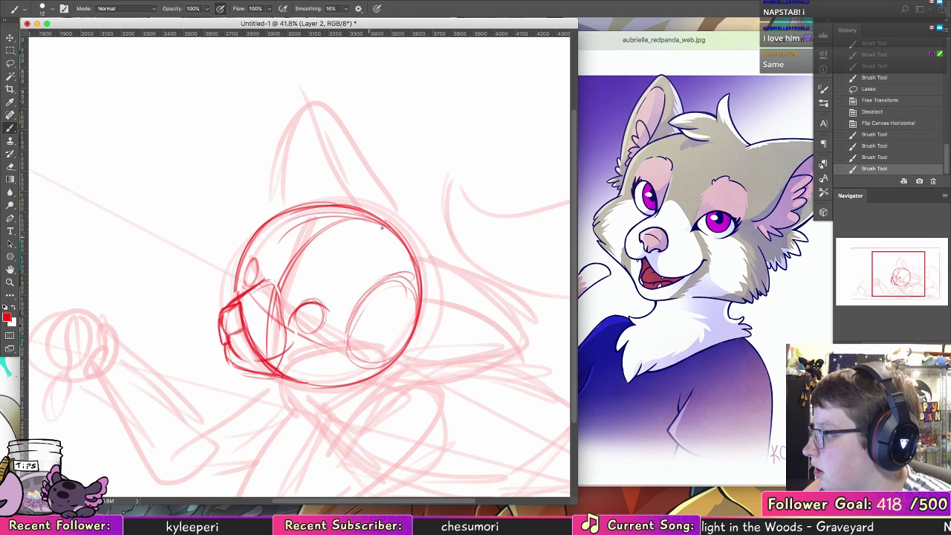
{"action": "key", "text": "super+z"}
{"action": "key", "text": "super+z"}
{"action": "key", "text": "super+z"}
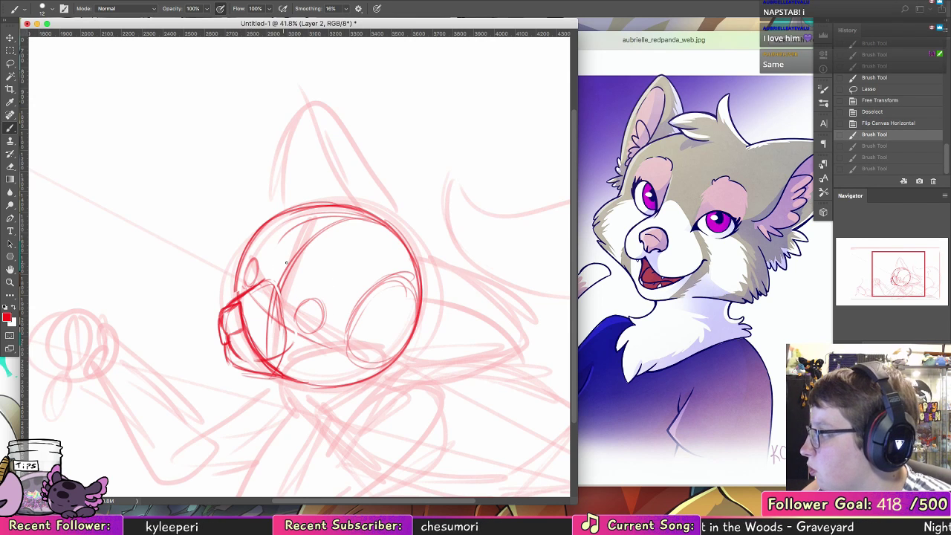
Step: Sketch the muzzle bridge curving up beside the far eye and erase the overlapping lines at the muzzle's top with a 12 px eraser
{"action": "mouse_move", "coordinate": [228, 307]}
{"action": "left_mouse_down"}
{"action": "mouse_move", "coordinate": [263, 285]}
{"action": "mouse_move", "coordinate": [276, 259]}
{"action": "left_mouse_up"}
{"action": "key", "text": "e"}
{"action": "right_click", "coordinate": [66, 61]}
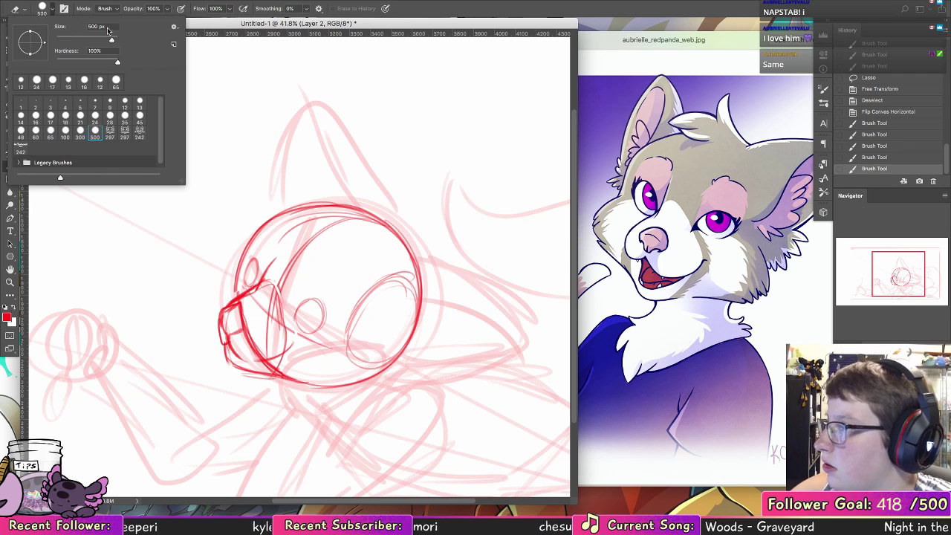
{"action": "left_click", "coordinate": [125, 103]}
{"action": "left_click", "coordinate": [256, 284]}
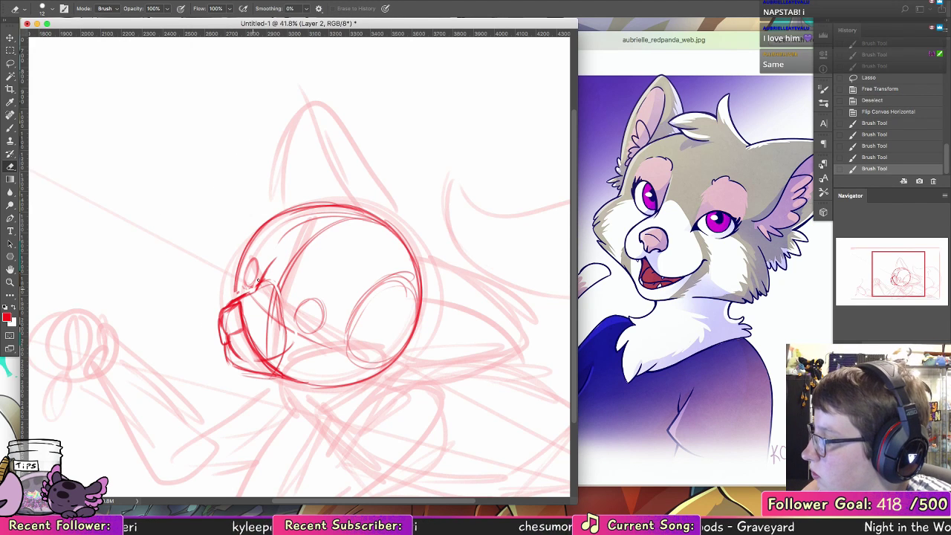
{"action": "mouse_move", "coordinate": [237, 295]}
{"action": "left_mouse_down"}
{"action": "mouse_move", "coordinate": [260, 282]}
{"action": "mouse_move", "coordinate": [249, 294]}
{"action": "mouse_move", "coordinate": [283, 336]}
{"action": "mouse_move", "coordinate": [263, 352]}
{"action": "mouse_move", "coordinate": [243, 310]}
{"action": "left_mouse_up"}
Step: Erase the construction oval and the head circle's edge inside the muzzle with an 18 px eraser
{"action": "left_click", "coordinate": [52, 9]}
{"action": "left_click", "coordinate": [67, 120]}
{"action": "left_click", "coordinate": [270, 303]}
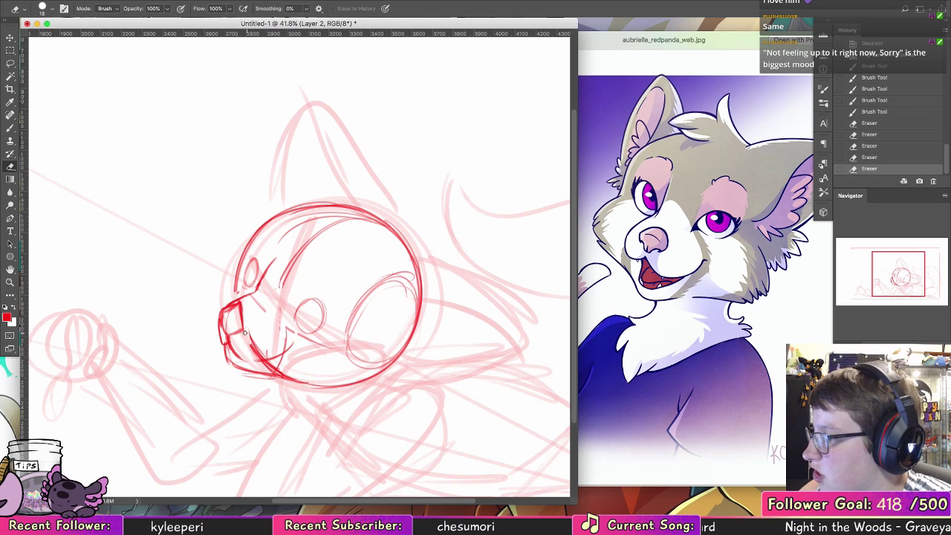
{"action": "left_click_drag", "start_coordinate": [260, 355], "coordinate": [305, 376]}
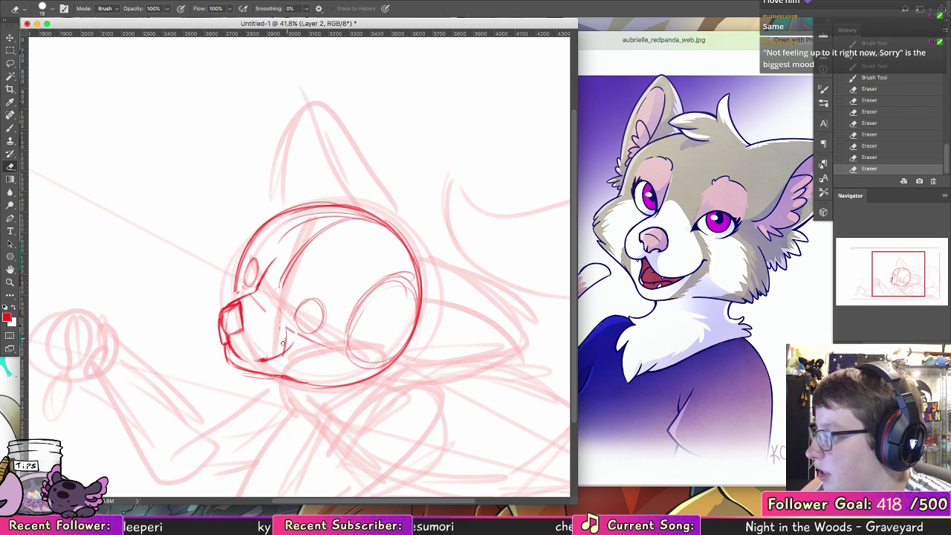
{"action": "left_click_drag", "start_coordinate": [284, 326], "coordinate": [288, 347]}
Step: Sketch the paw under the cheek with a curved upper edge, two wrist lines below the jaw and the first fingers
{"action": "key", "text": "b"}
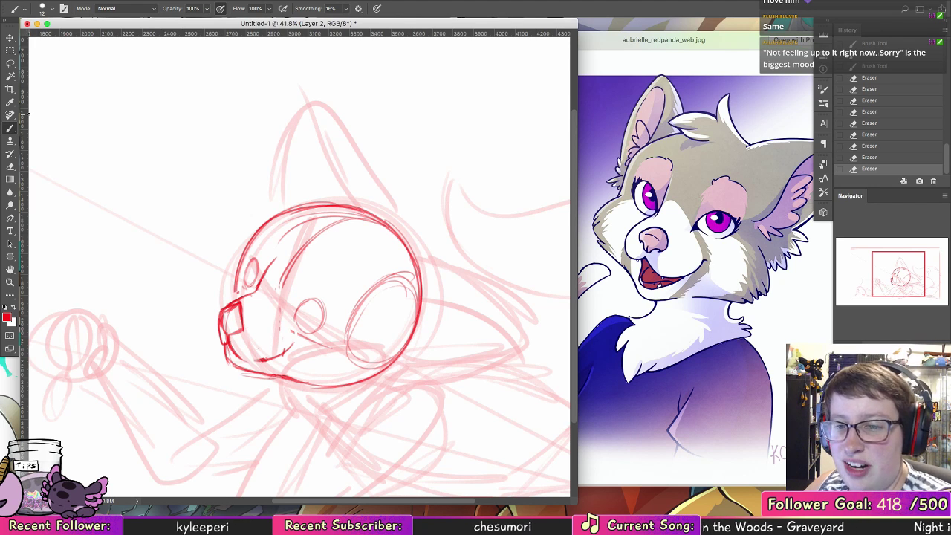
{"action": "left_click_drag", "start_coordinate": [303, 335], "coordinate": [343, 325]}
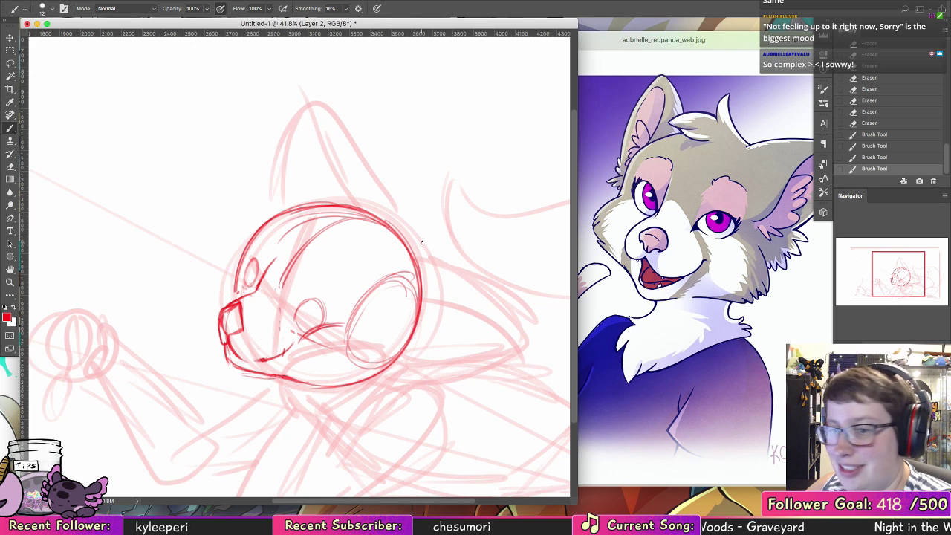
{"action": "left_click_drag", "start_coordinate": [282, 380], "coordinate": [301, 411]}
{"action": "mouse_move", "coordinate": [305, 363]}
{"action": "left_mouse_down"}
{"action": "mouse_move", "coordinate": [374, 358]}
{"action": "mouse_move", "coordinate": [297, 400]}
{"action": "mouse_move", "coordinate": [315, 365]}
{"action": "mouse_move", "coordinate": [299, 401]}
{"action": "left_mouse_up"}
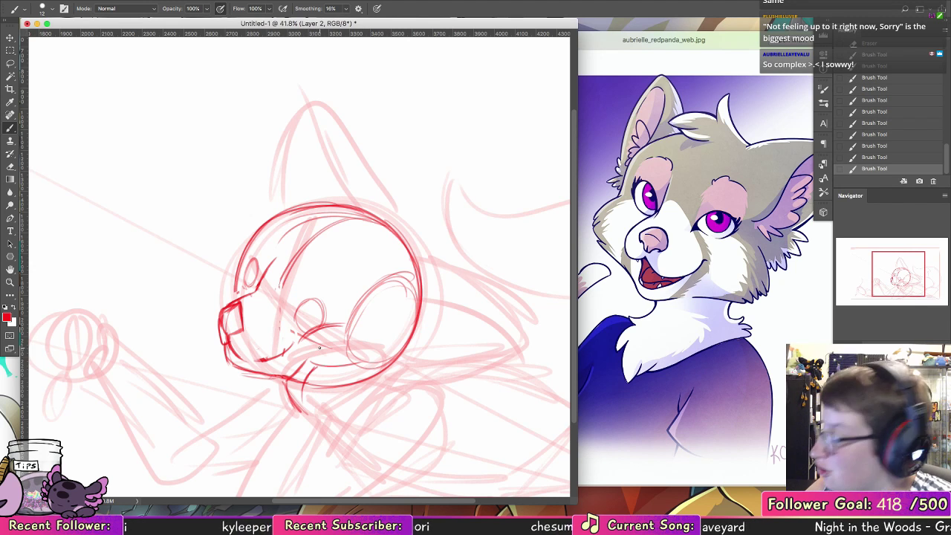
{"action": "mouse_move", "coordinate": [364, 368]}
{"action": "left_mouse_down"}
{"action": "mouse_move", "coordinate": [334, 404]}
{"action": "mouse_move", "coordinate": [353, 384]}
{"action": "left_mouse_up"}
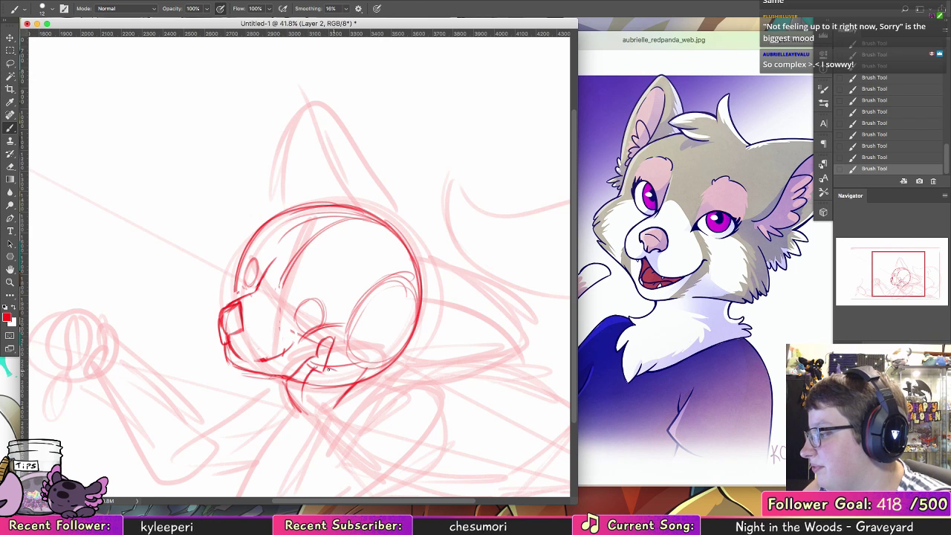
{"action": "mouse_move", "coordinate": [344, 370]}
{"action": "left_mouse_down"}
{"action": "mouse_move", "coordinate": [349, 344]}
{"action": "mouse_move", "coordinate": [332, 360]}
{"action": "mouse_move", "coordinate": [346, 336]}
{"action": "left_mouse_up"}
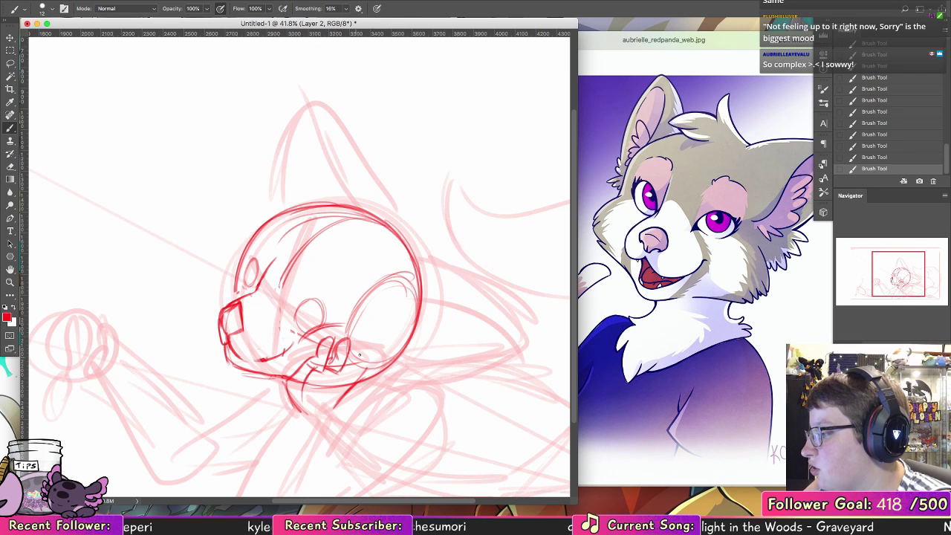
Step: Undo the finger strokes, going back to the paw's upper edge and wrist lines
{"action": "key", "text": "super+z"}
{"action": "key", "text": "super+z"}
{"action": "key", "text": "super+z"}
{"action": "key", "text": "super+z"}
{"action": "key", "text": "super+z"}
{"action": "key", "text": "super+z"}
{"action": "key", "text": "super+z"}
{"action": "key", "text": "super+z"}
{"action": "key", "text": "super+z"}
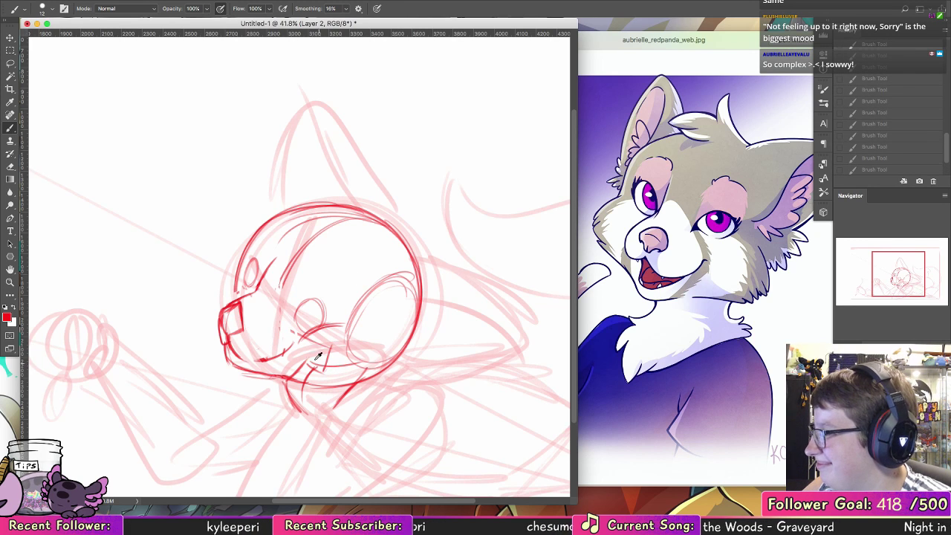
Step: Resketch the fingers beneath the near eye and undo the latest strokes, keeping only the first small shape
{"action": "left_click_drag", "start_coordinate": [323, 336], "coordinate": [324, 359]}
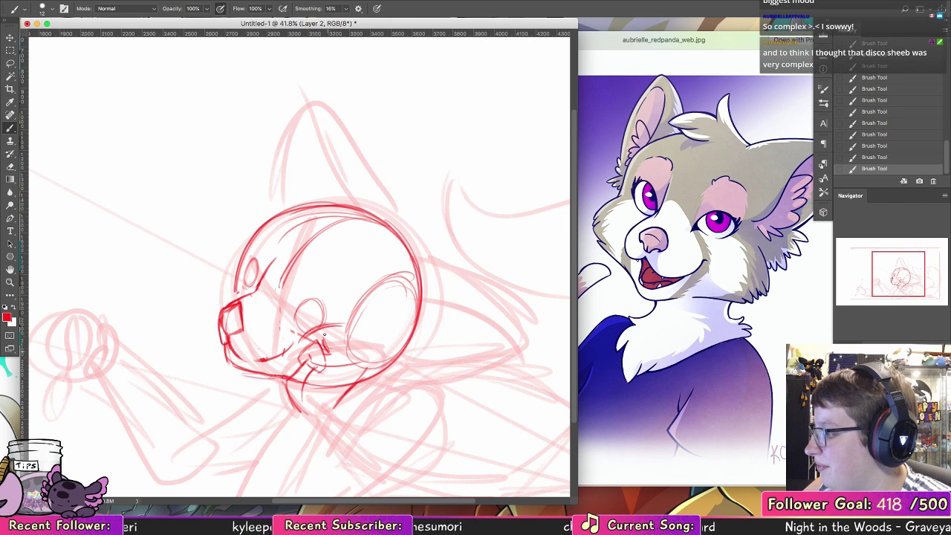
{"action": "key", "text": "ctrl+z"}
{"action": "key", "text": "ctrl+z"}
{"action": "key", "text": "ctrl+z"}
{"action": "key", "text": "ctrl+z"}
{"action": "key", "text": "ctrl+z"}
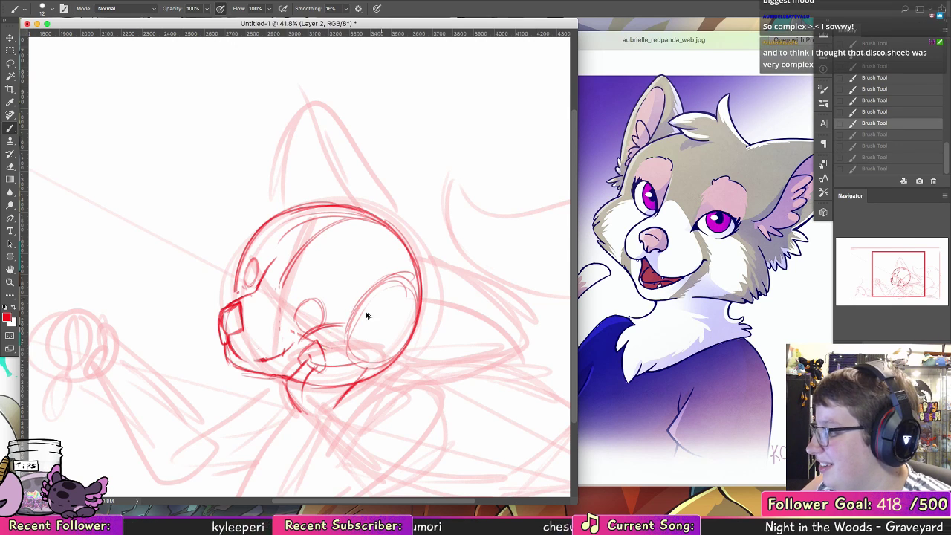
Step: Restore the undone finger strokes and sketch the remaining upright fingers of the paw along the lower cheek
{"action": "key", "text": "ctrl+shift+z"}
{"action": "key", "text": "ctrl+shift+z"}
{"action": "key", "text": "ctrl+shift+z"}
{"action": "key", "text": "ctrl+shift+z"}
{"action": "key", "text": "ctrl+shift+z"}
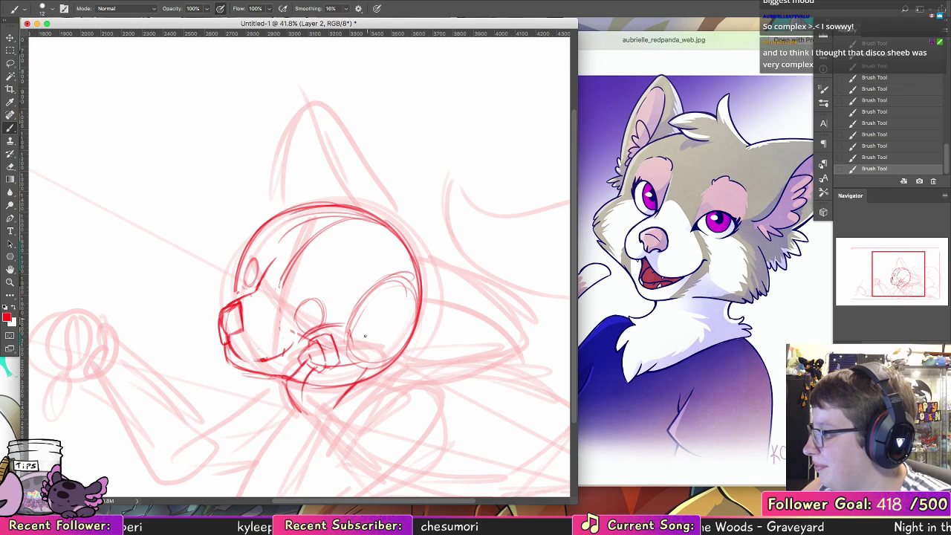
{"action": "mouse_move", "coordinate": [371, 328]}
{"action": "left_mouse_down"}
{"action": "mouse_move", "coordinate": [375, 359]}
{"action": "mouse_move", "coordinate": [364, 328]}
{"action": "left_mouse_up"}
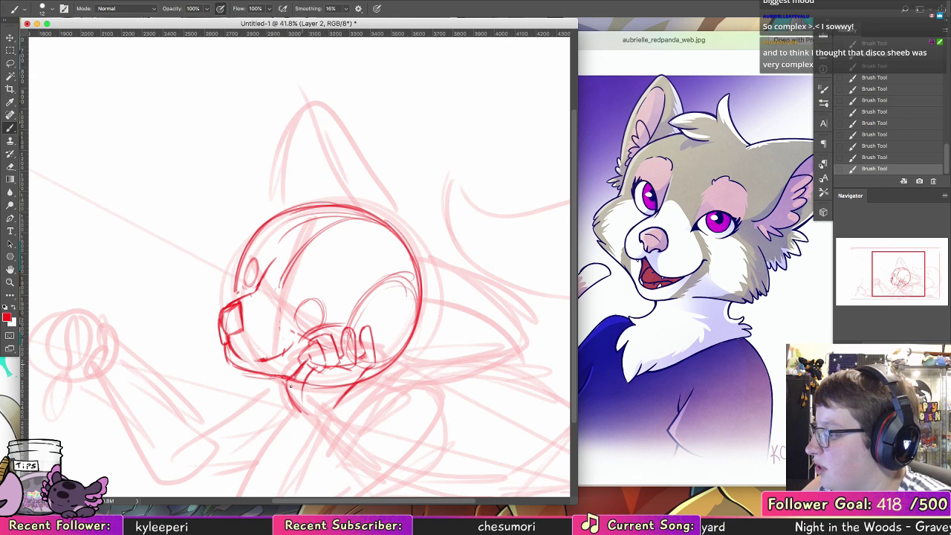
Step: Erase the excess wrist line where it meets the jaw and switch back to the brush
{"action": "key", "text": "e"}
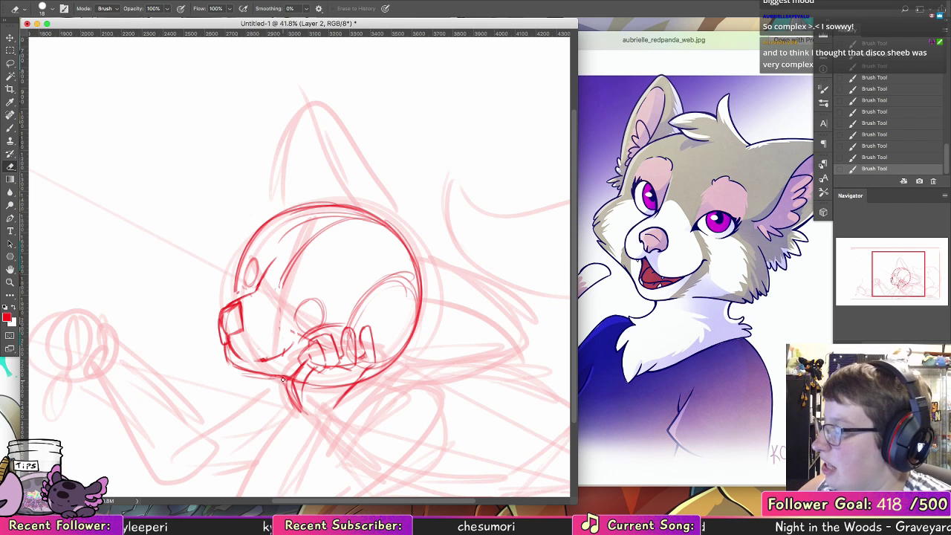
{"action": "left_click_drag", "start_coordinate": [289, 382], "coordinate": [297, 411]}
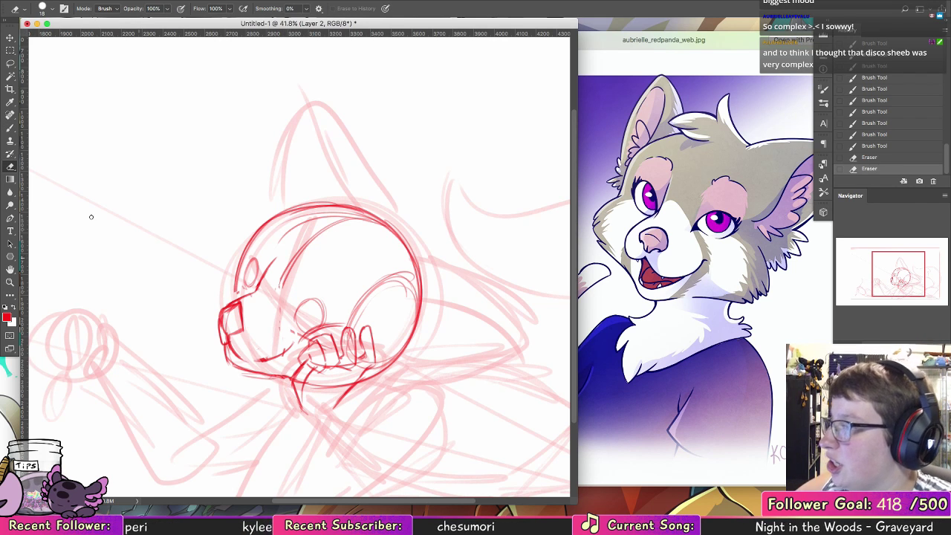
{"action": "key", "text": "b"}
{"action": "left_click_drag", "start_coordinate": [377, 365], "coordinate": [388, 306]}
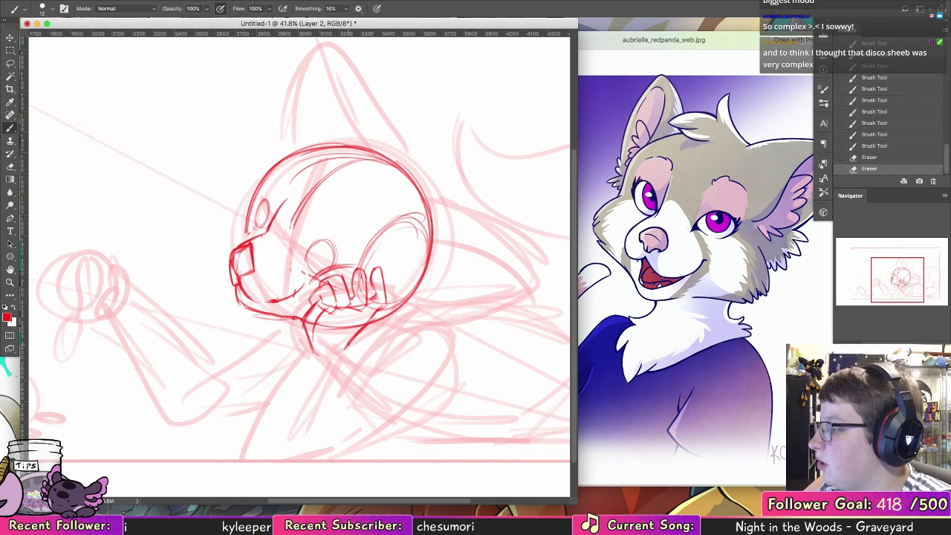
{"action": "left_click", "coordinate": [298, 366]}
{"action": "left_click_drag", "start_coordinate": [308, 339], "coordinate": [278, 386]}
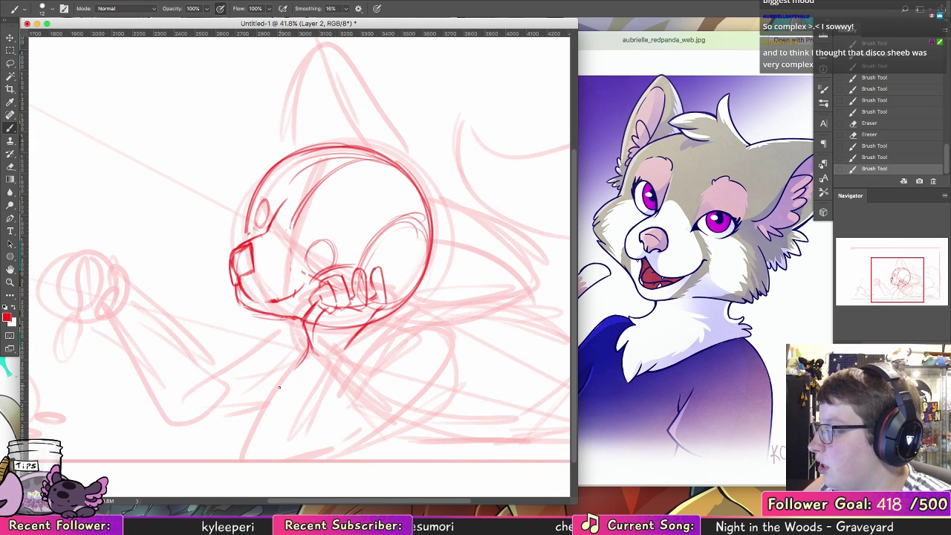
{"action": "key", "text": "super+z"}
{"action": "key", "text": "ctrl+z"}
{"action": "key", "text": "ctrl+z"}
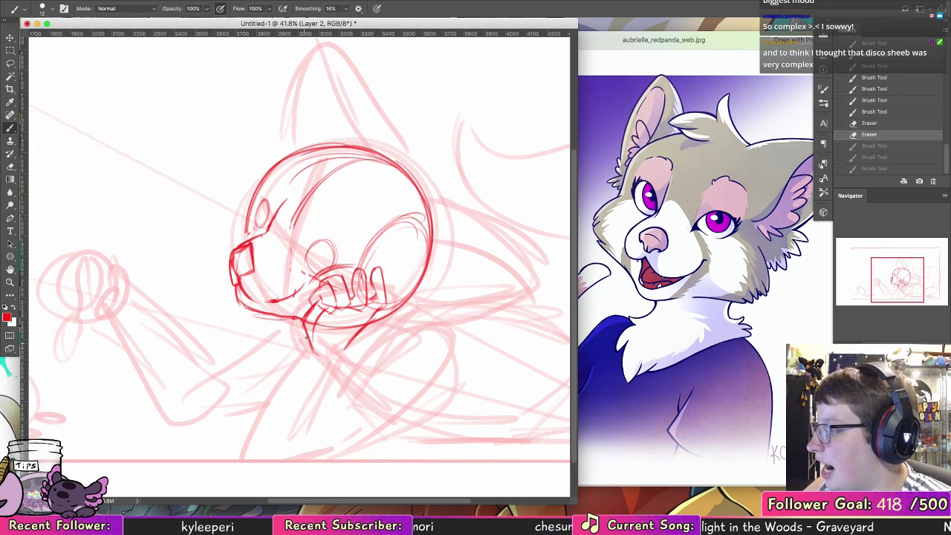
Step: Sketch the forearm running diagonally down from the wrist, undoing the surplus strokes along its front edge
{"action": "mouse_move", "coordinate": [299, 336]}
{"action": "left_mouse_down"}
{"action": "mouse_move", "coordinate": [306, 358]}
{"action": "mouse_move", "coordinate": [251, 425]}
{"action": "left_mouse_up"}
{"action": "mouse_move", "coordinate": [290, 363]}
{"action": "left_mouse_down"}
{"action": "mouse_move", "coordinate": [257, 417]}
{"action": "mouse_move", "coordinate": [252, 456]}
{"action": "left_mouse_up"}
{"action": "key", "text": "alt+super+z"}
{"action": "key", "text": "alt+super+z"}
{"action": "key", "text": "alt+super+z"}
{"action": "key", "text": "alt+super+z"}
{"action": "key", "text": "alt+super+z"}
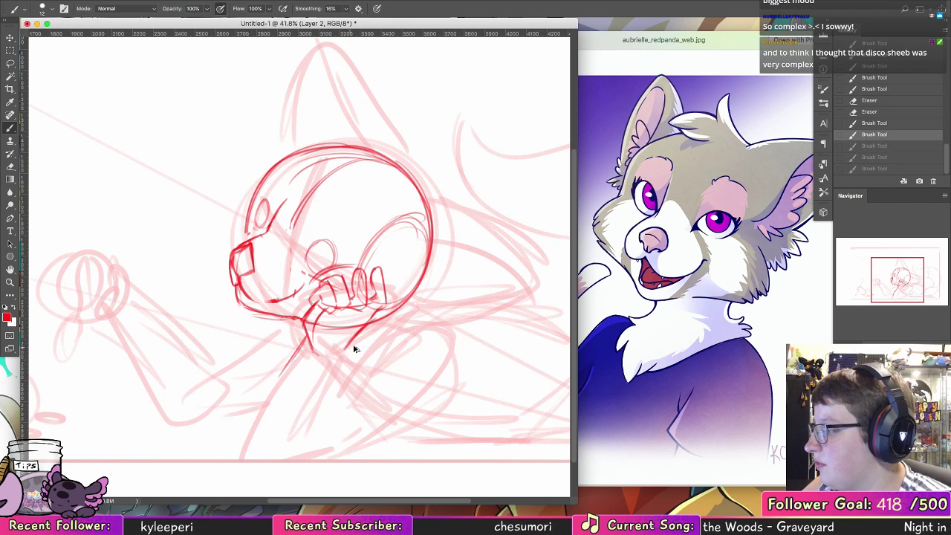
{"action": "left_click_drag", "start_coordinate": [347, 345], "coordinate": [298, 419]}
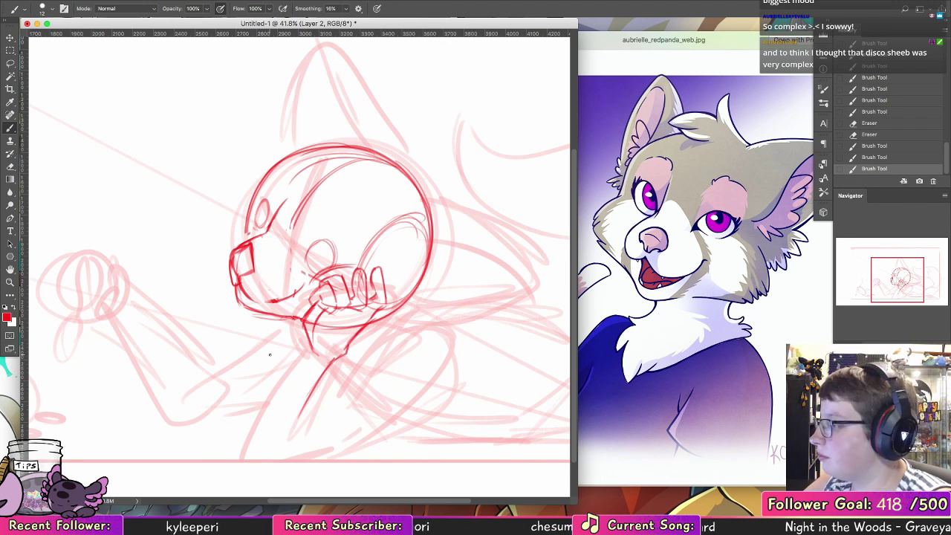
Step: Sketch pointed fur tufts beside the outermost finger and under the jaw on both sides of the wrist
{"action": "left_click_drag", "start_coordinate": [315, 276], "coordinate": [309, 281]}
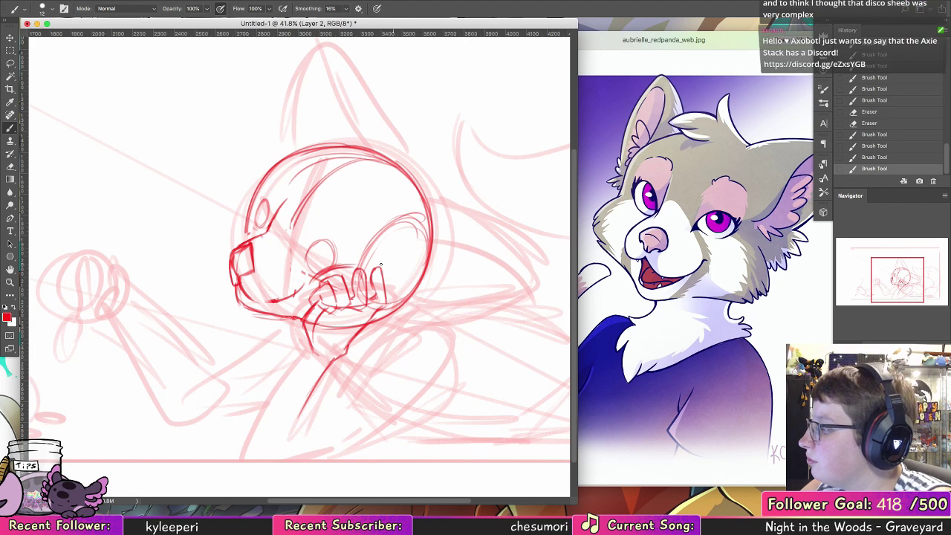
{"action": "mouse_move", "coordinate": [363, 268]}
{"action": "left_mouse_down"}
{"action": "mouse_move", "coordinate": [387, 259]}
{"action": "mouse_move", "coordinate": [387, 302]}
{"action": "mouse_move", "coordinate": [405, 290]}
{"action": "left_mouse_up"}
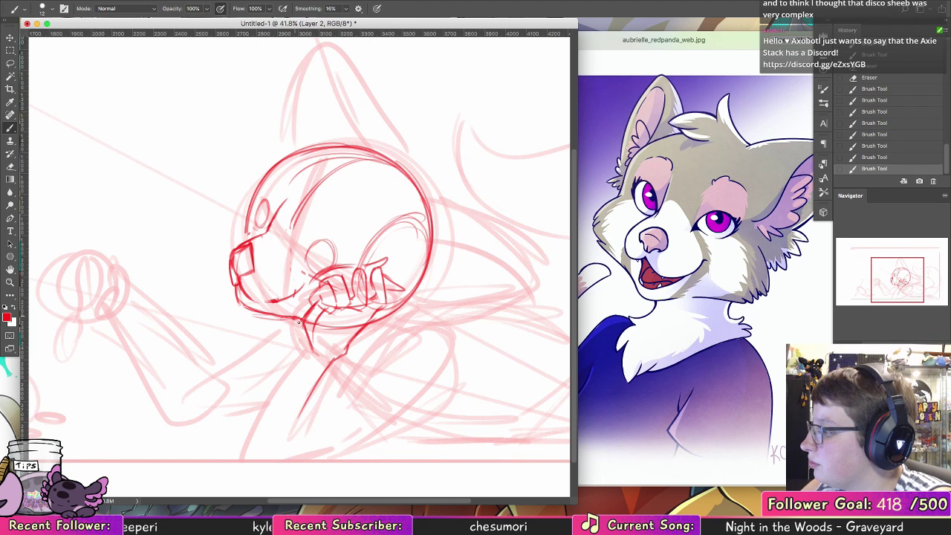
{"action": "left_click_drag", "start_coordinate": [299, 321], "coordinate": [305, 339]}
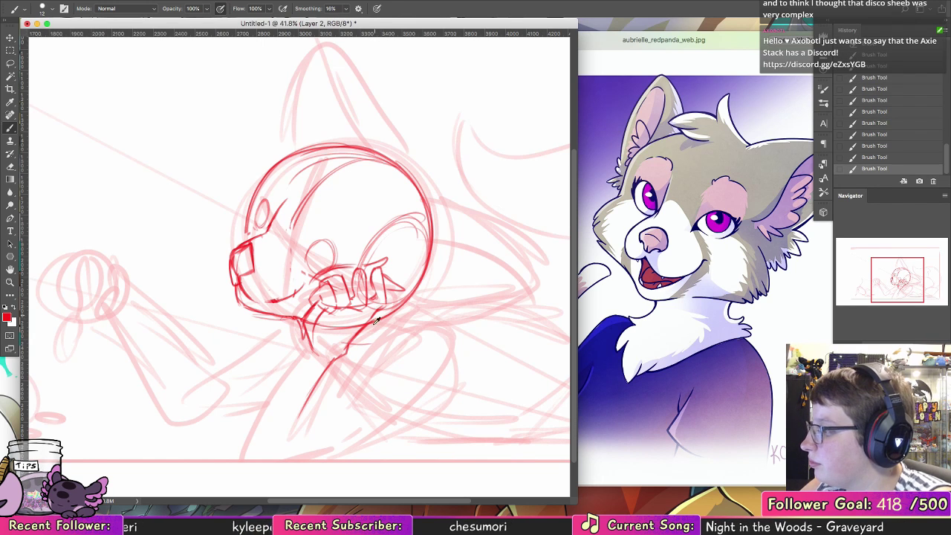
{"action": "key", "text": "super+z"}
{"action": "left_click_drag", "start_coordinate": [385, 330], "coordinate": [400, 304]}
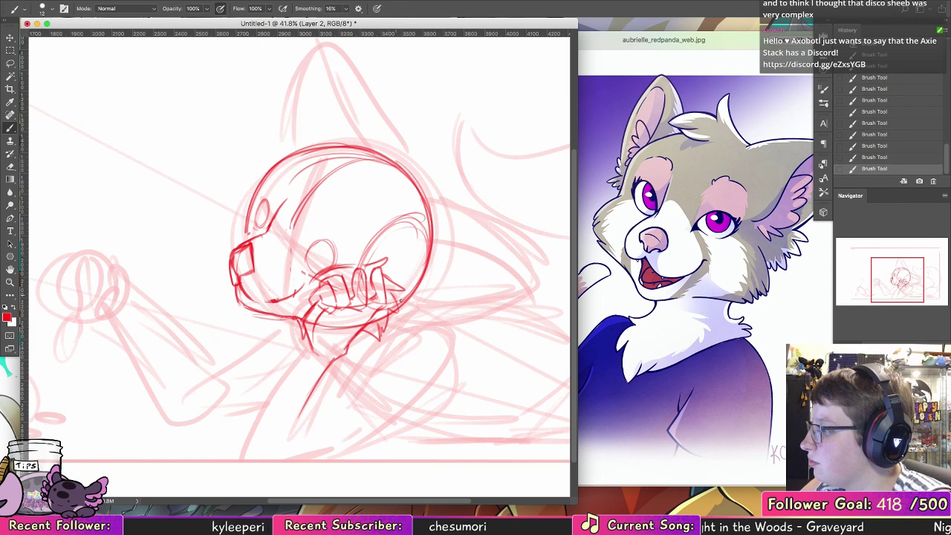
{"action": "left_click_drag", "start_coordinate": [394, 252], "coordinate": [402, 330]}
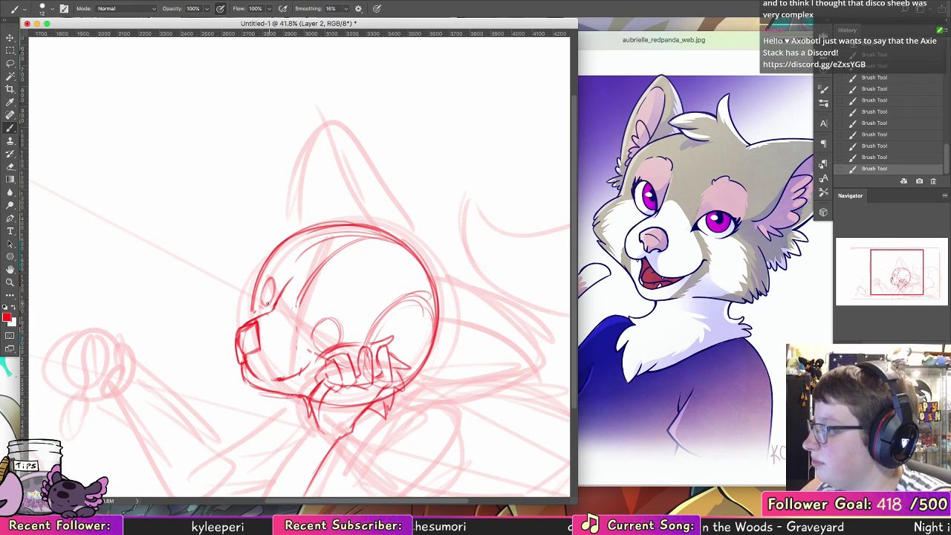
Step: Add spiky fur at the far cheek beside the muzzle and sketch curved brow lines above both eyes
{"action": "mouse_move", "coordinate": [250, 291]}
{"action": "left_mouse_down"}
{"action": "mouse_move", "coordinate": [233, 302]}
{"action": "mouse_move", "coordinate": [239, 324]}
{"action": "left_mouse_up"}
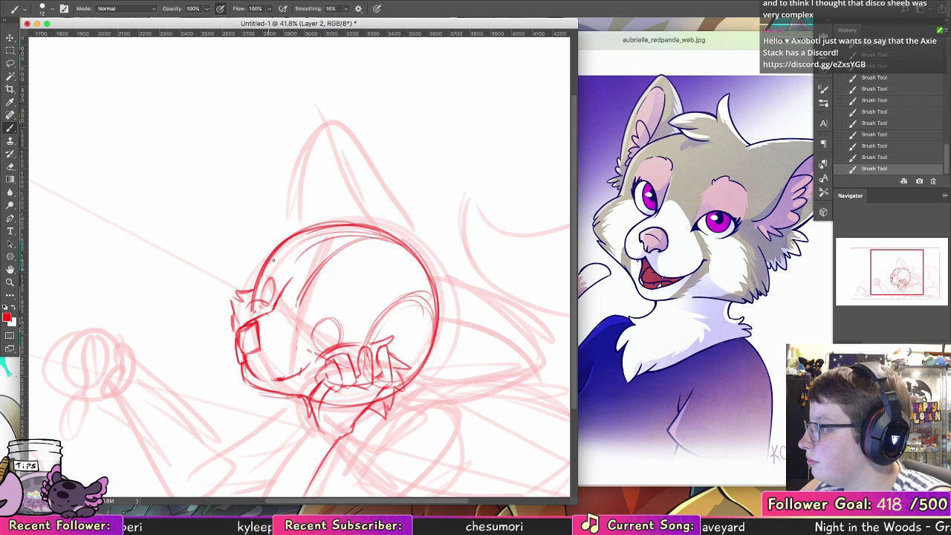
{"action": "mouse_move", "coordinate": [273, 259]}
{"action": "left_mouse_down"}
{"action": "mouse_move", "coordinate": [289, 275]}
{"action": "mouse_move", "coordinate": [350, 290]}
{"action": "mouse_move", "coordinate": [357, 325]}
{"action": "left_mouse_up"}
{"action": "key", "text": "super+z"}
{"action": "key", "text": "super+z"}
{"action": "key", "text": "super+z"}
{"action": "key", "text": "super+shift+z"}
{"action": "key", "text": "super+z"}
{"action": "key", "text": "super+shift+z"}
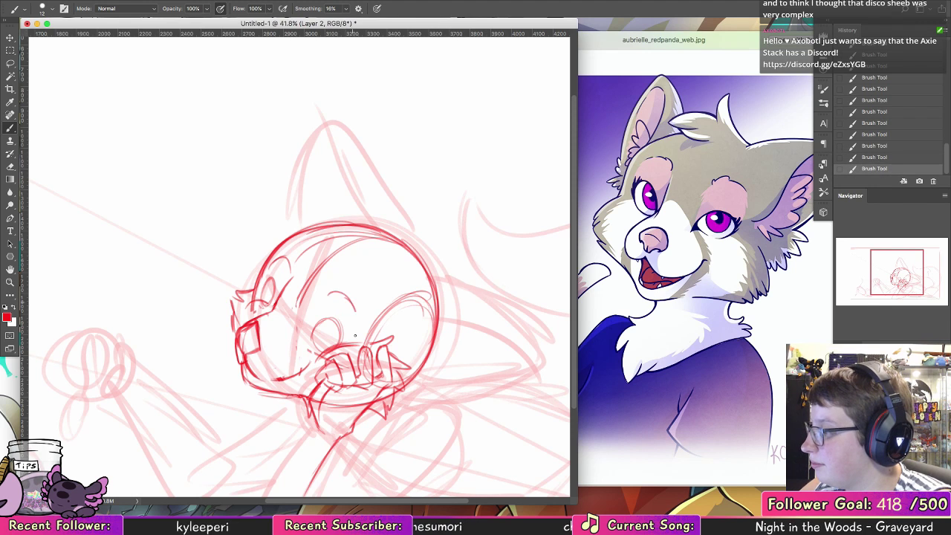
Step: Sketch a hair tuft on top of the head with a long forward-sweeping lock and a short upright one
{"action": "scroll", "coordinate": [478, 208], "scroll_direction": "right", "scroll_amount": 5}
{"action": "scroll", "coordinate": [478, 208], "scroll_direction": "up", "scroll_amount": 3}
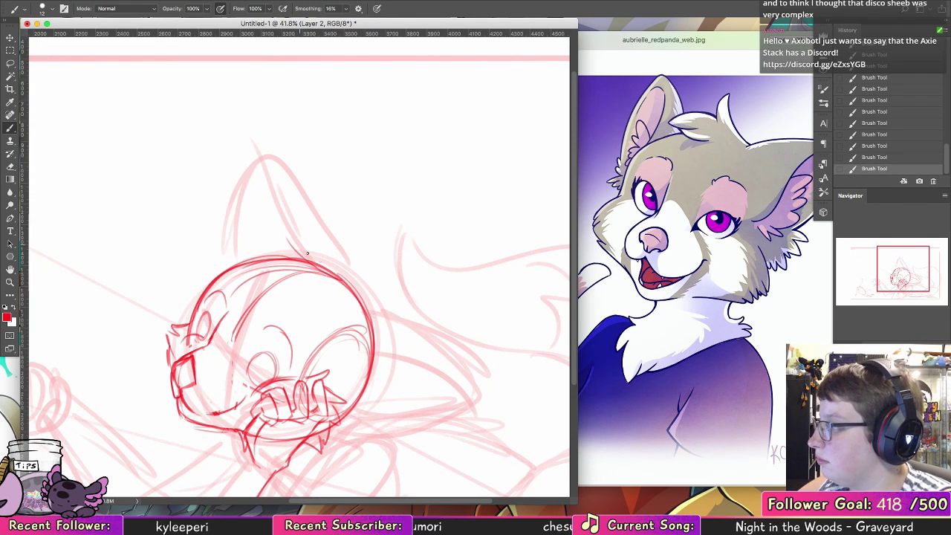
{"action": "mouse_move", "coordinate": [331, 276]}
{"action": "left_mouse_down"}
{"action": "mouse_move", "coordinate": [295, 227]}
{"action": "mouse_move", "coordinate": [288, 240]}
{"action": "mouse_move", "coordinate": [218, 252]}
{"action": "mouse_move", "coordinate": [264, 263]}
{"action": "mouse_move", "coordinate": [263, 286]}
{"action": "mouse_move", "coordinate": [279, 288]}
{"action": "left_mouse_up"}
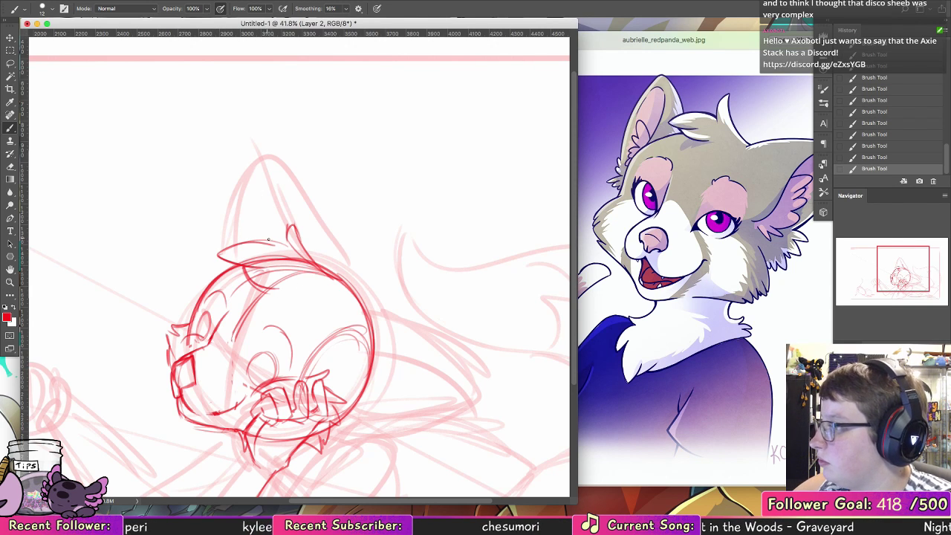
Step: Sketch the upright far ear with side fur and an inner line, and draw the near ear's long upper edge
{"action": "mouse_move", "coordinate": [269, 240]}
{"action": "left_mouse_down"}
{"action": "mouse_move", "coordinate": [224, 179]}
{"action": "mouse_move", "coordinate": [198, 263]}
{"action": "left_mouse_up"}
{"action": "left_click_drag", "start_coordinate": [220, 190], "coordinate": [198, 271]}
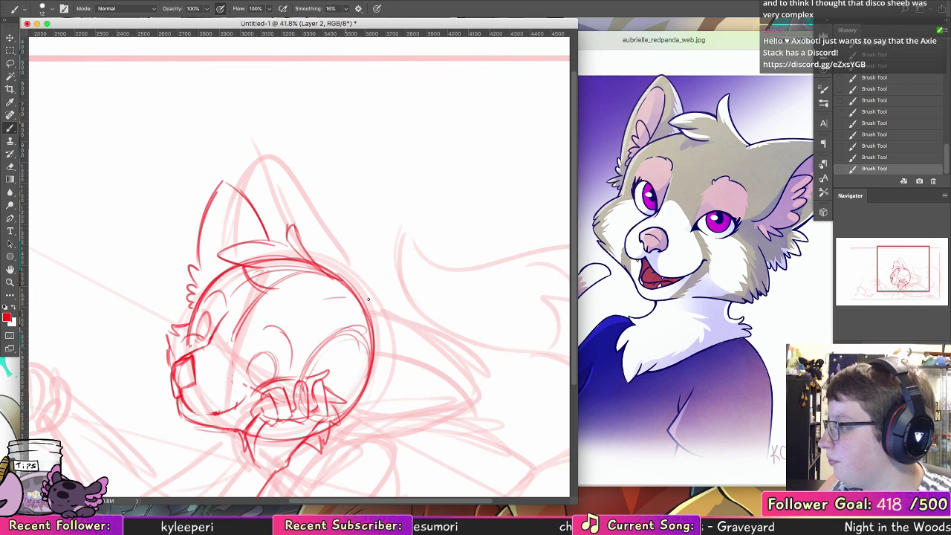
{"action": "mouse_move", "coordinate": [318, 294]}
{"action": "left_mouse_down"}
{"action": "mouse_move", "coordinate": [378, 264]}
{"action": "mouse_move", "coordinate": [341, 275]}
{"action": "mouse_move", "coordinate": [436, 254]}
{"action": "left_mouse_up"}
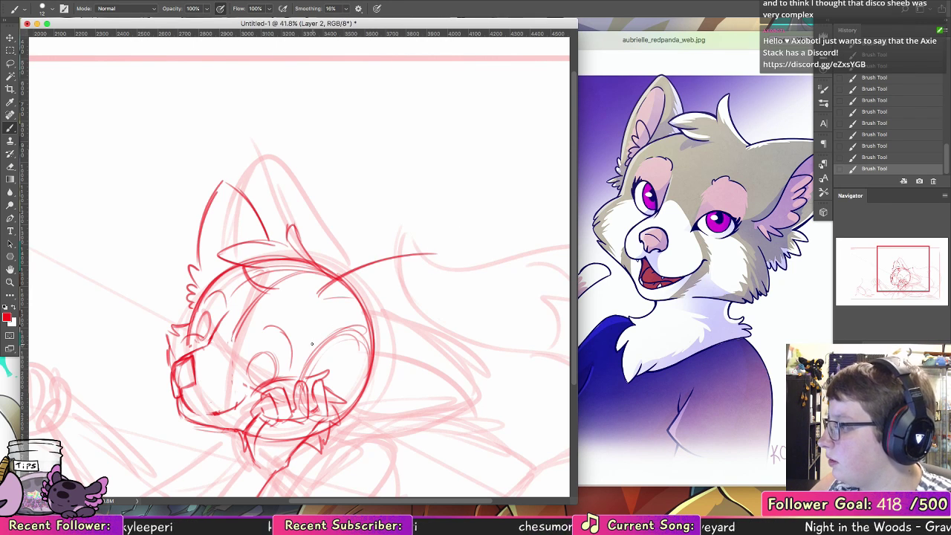
{"action": "left_click_drag", "start_coordinate": [230, 249], "coordinate": [218, 200]}
Step: Try an inner edge and a folded tip on the near ear, and undo back to its upper edge
{"action": "left_click_drag", "start_coordinate": [321, 334], "coordinate": [352, 331]}
{"action": "mouse_move", "coordinate": [319, 341]}
{"action": "left_mouse_down"}
{"action": "mouse_move", "coordinate": [363, 328]}
{"action": "mouse_move", "coordinate": [353, 327]}
{"action": "mouse_move", "coordinate": [389, 281]}
{"action": "mouse_move", "coordinate": [425, 260]}
{"action": "left_mouse_up"}
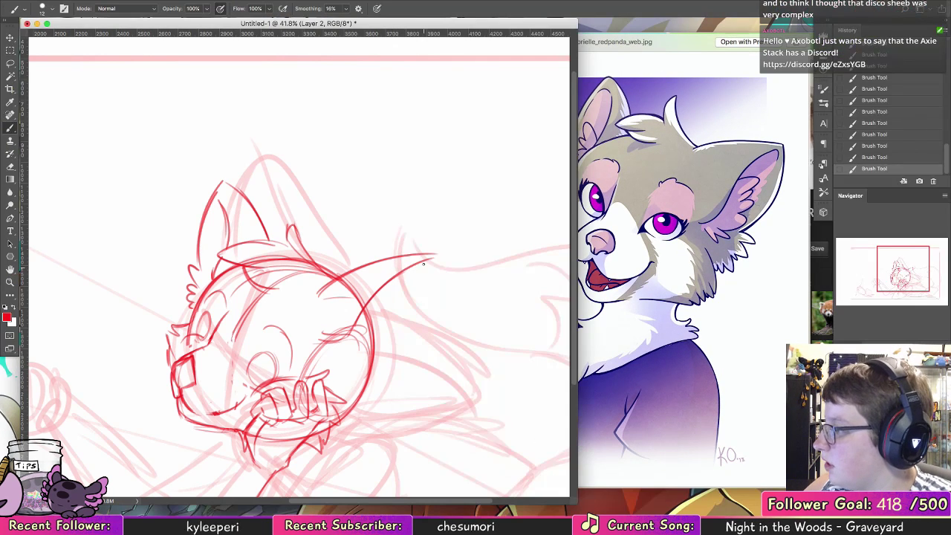
{"action": "left_click_drag", "start_coordinate": [431, 255], "coordinate": [435, 315]}
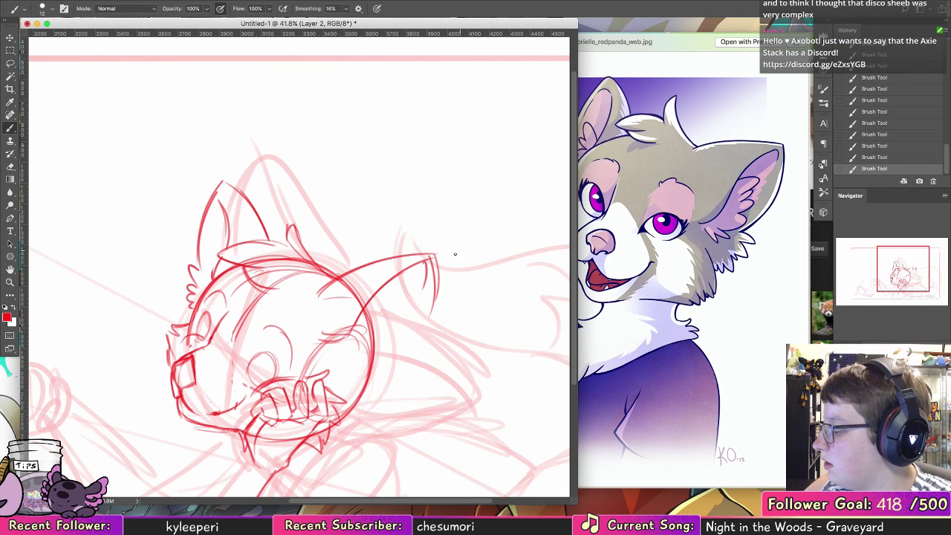
{"action": "key", "text": "super+alt+z"}
{"action": "key", "text": "super+alt+z"}
{"action": "key", "text": "super+alt+z"}
{"action": "key", "text": "super+alt+z"}
{"action": "key", "text": "super+alt+z"}
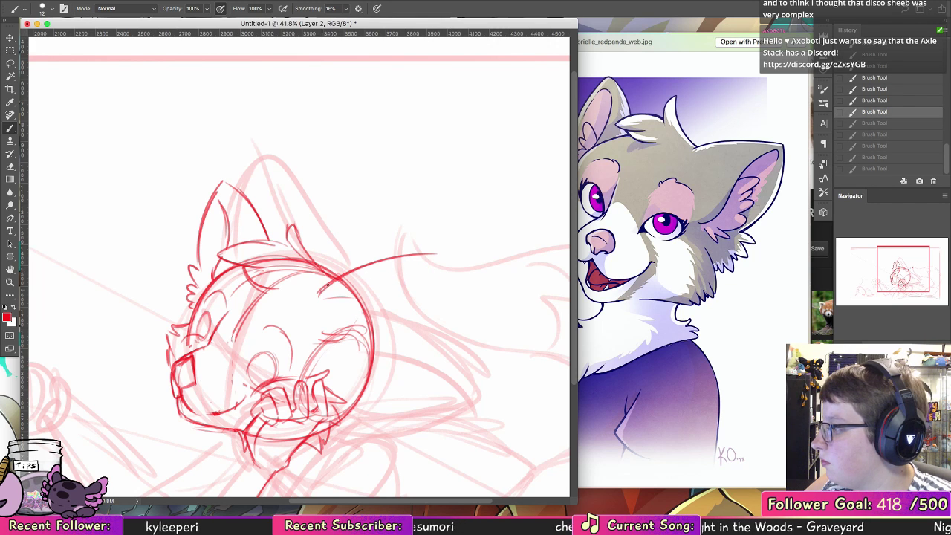
Step: Resketch the near ear with a pointed tip, curved outer edge and inner line, and add fur spikes on the cheek
{"action": "left_click_drag", "start_coordinate": [328, 284], "coordinate": [378, 262]}
{"action": "key", "text": "super+alt+z"}
{"action": "key", "text": "super+alt+z"}
{"action": "key", "text": "super+alt+z"}
{"action": "mouse_move", "coordinate": [320, 293]}
{"action": "left_mouse_down"}
{"action": "mouse_move", "coordinate": [372, 265]}
{"action": "mouse_move", "coordinate": [425, 255]}
{"action": "mouse_move", "coordinate": [386, 347]}
{"action": "left_mouse_up"}
{"action": "left_click_drag", "start_coordinate": [436, 258], "coordinate": [378, 353]}
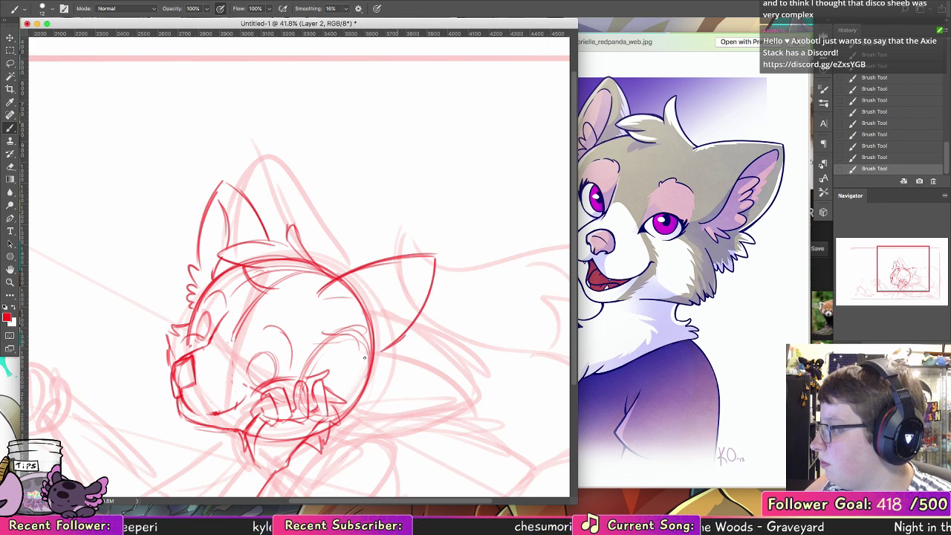
{"action": "mouse_move", "coordinate": [328, 327]}
{"action": "left_mouse_down"}
{"action": "mouse_move", "coordinate": [372, 313]}
{"action": "mouse_move", "coordinate": [390, 276]}
{"action": "mouse_move", "coordinate": [414, 267]}
{"action": "left_mouse_up"}
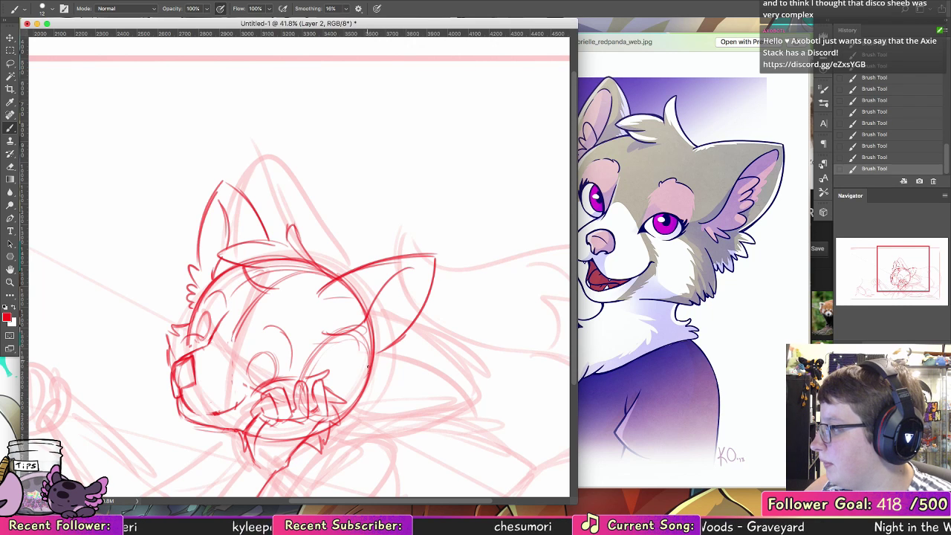
{"action": "mouse_move", "coordinate": [350, 392]}
{"action": "left_mouse_down"}
{"action": "mouse_move", "coordinate": [349, 373]}
{"action": "mouse_move", "coordinate": [360, 377]}
{"action": "left_mouse_up"}
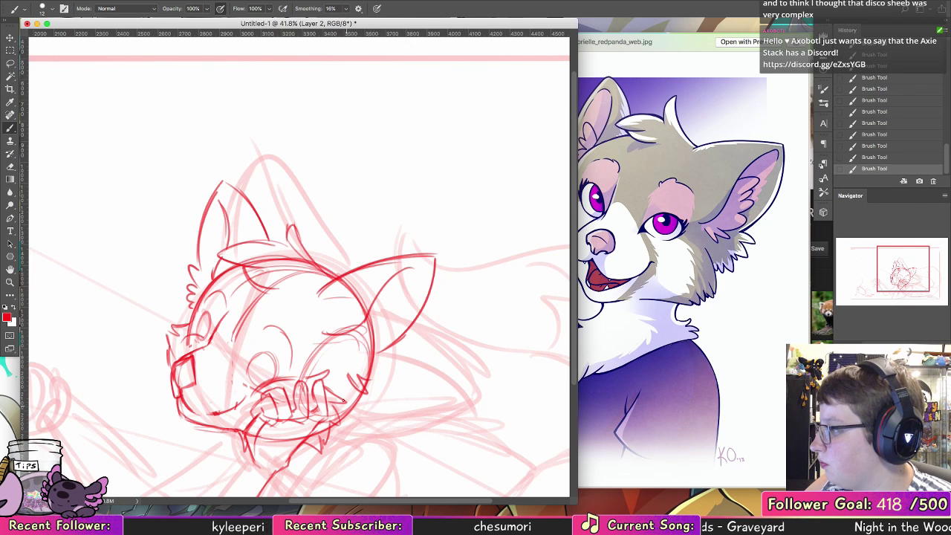
Step: Undo the cheek spikes and all strokes of both ears, going back to the head with only its hair tuft
{"action": "key", "text": "ctrl+alt+z"}
{"action": "key", "text": "ctrl+alt+z"}
{"action": "key", "text": "ctrl+alt+z"}
{"action": "key", "text": "ctrl+alt+z"}
{"action": "key", "text": "ctrl+alt+z"}
{"action": "key", "text": "ctrl+alt+z"}
{"action": "key", "text": "ctrl+alt+z"}
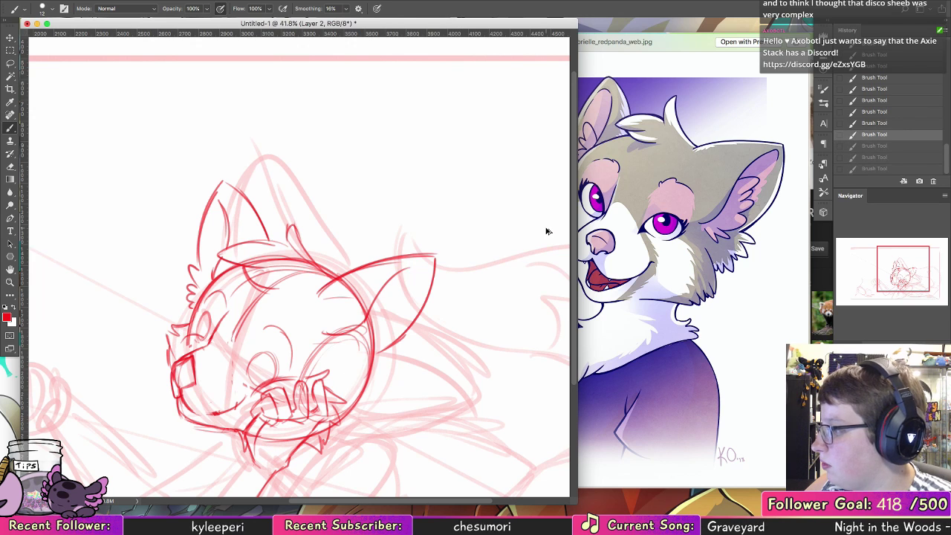
{"action": "key", "text": "ctrl+alt+z"}
{"action": "key", "text": "ctrl+alt+z"}
{"action": "key", "text": "ctrl+alt+z"}
{"action": "key", "text": "ctrl+alt+z"}
{"action": "key", "text": "ctrl+alt+z"}
{"action": "key", "text": "ctrl+alt+z"}
{"action": "key", "text": "ctrl+alt+z"}
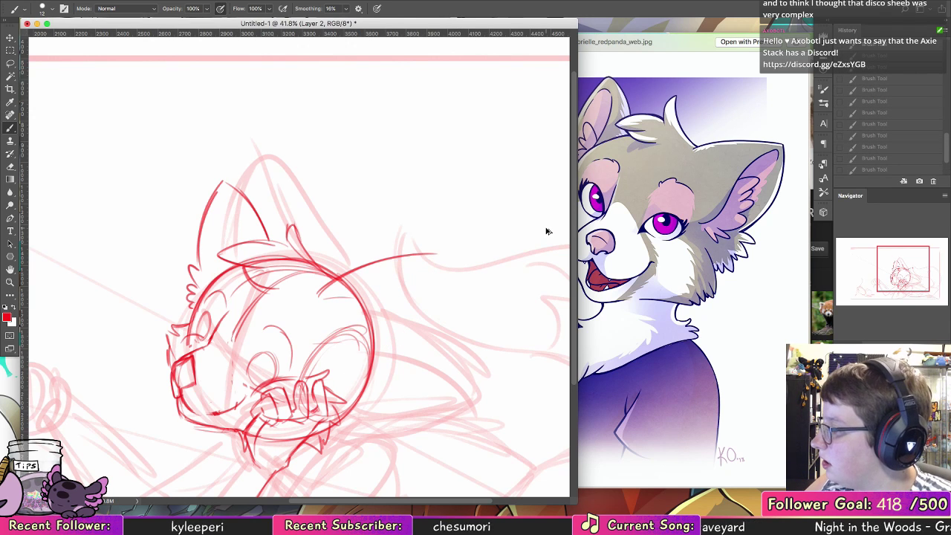
{"action": "key", "text": "ctrl+alt+z"}
{"action": "key", "text": "ctrl+alt+z"}
{"action": "key", "text": "ctrl+alt+z"}
{"action": "key", "text": "ctrl+alt+z"}
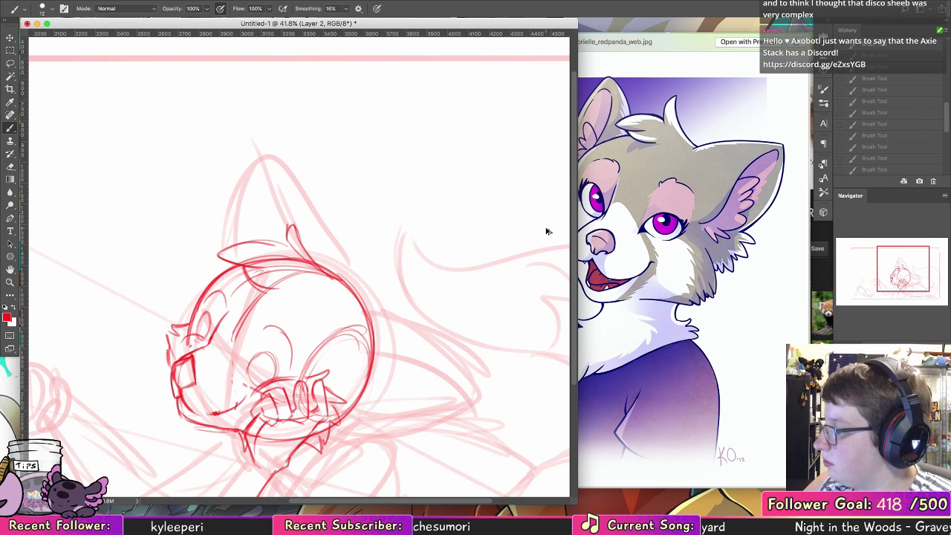
Step: Sketch the near ear lower on the back of the head, with a pointed tip, inner ear curve and fur at its base
{"action": "mouse_move", "coordinate": [334, 408]}
{"action": "left_mouse_down"}
{"action": "mouse_move", "coordinate": [351, 412]}
{"action": "mouse_move", "coordinate": [390, 326]}
{"action": "left_mouse_up"}
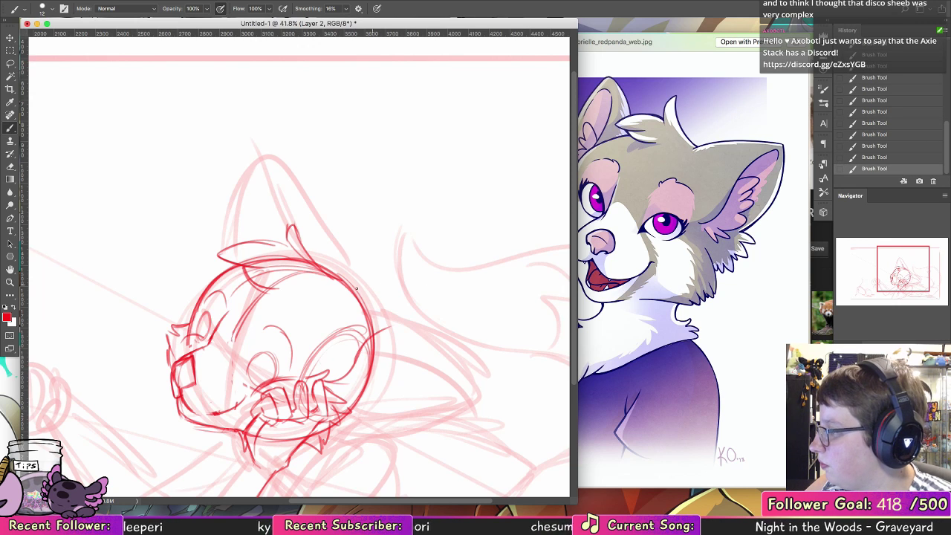
{"action": "mouse_move", "coordinate": [331, 302]}
{"action": "left_mouse_down"}
{"action": "mouse_move", "coordinate": [408, 291]}
{"action": "mouse_move", "coordinate": [427, 305]}
{"action": "mouse_move", "coordinate": [411, 379]}
{"action": "left_mouse_up"}
{"action": "left_click_drag", "start_coordinate": [425, 311], "coordinate": [380, 394]}
{"action": "mouse_move", "coordinate": [416, 359]}
{"action": "left_mouse_down"}
{"action": "mouse_move", "coordinate": [378, 400]}
{"action": "mouse_move", "coordinate": [337, 417]}
{"action": "mouse_move", "coordinate": [367, 412]}
{"action": "mouse_move", "coordinate": [363, 399]}
{"action": "mouse_move", "coordinate": [399, 396]}
{"action": "mouse_move", "coordinate": [386, 392]}
{"action": "mouse_move", "coordinate": [425, 309]}
{"action": "left_mouse_up"}
{"action": "left_click_drag", "start_coordinate": [374, 336], "coordinate": [414, 332]}
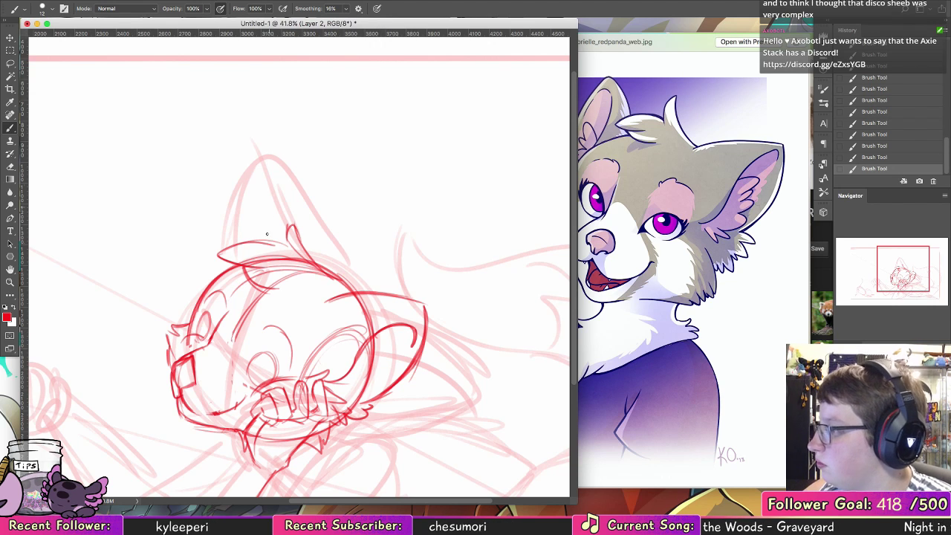
Step: Sketch the far ear close behind the hair tuft, with a curved inner line and a small fur bump at its base
{"action": "left_click_drag", "start_coordinate": [265, 201], "coordinate": [249, 188]}
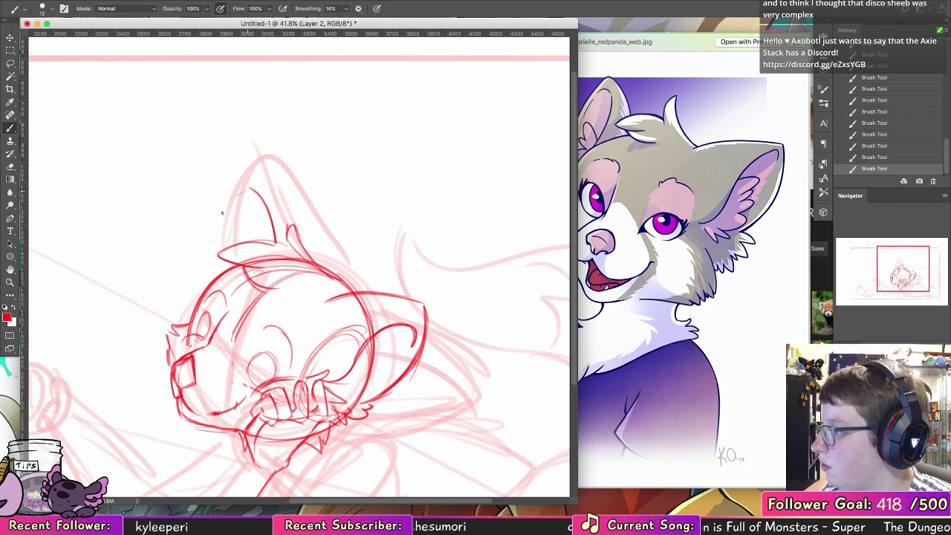
{"action": "mouse_move", "coordinate": [208, 265]}
{"action": "left_mouse_down"}
{"action": "mouse_move", "coordinate": [247, 190]}
{"action": "mouse_move", "coordinate": [206, 284]}
{"action": "left_mouse_up"}
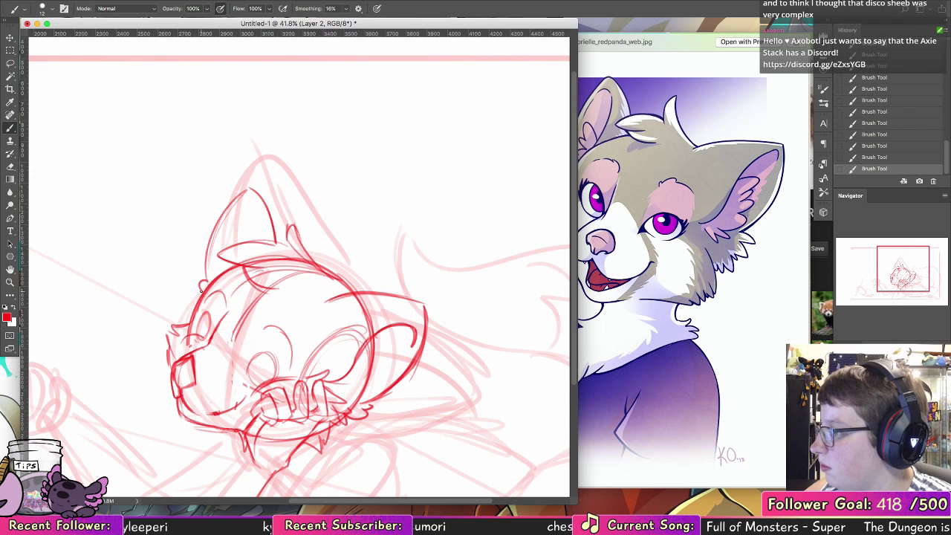
{"action": "mouse_move", "coordinate": [224, 223]}
{"action": "left_mouse_down"}
{"action": "mouse_move", "coordinate": [248, 210]}
{"action": "mouse_move", "coordinate": [223, 218]}
{"action": "left_mouse_up"}
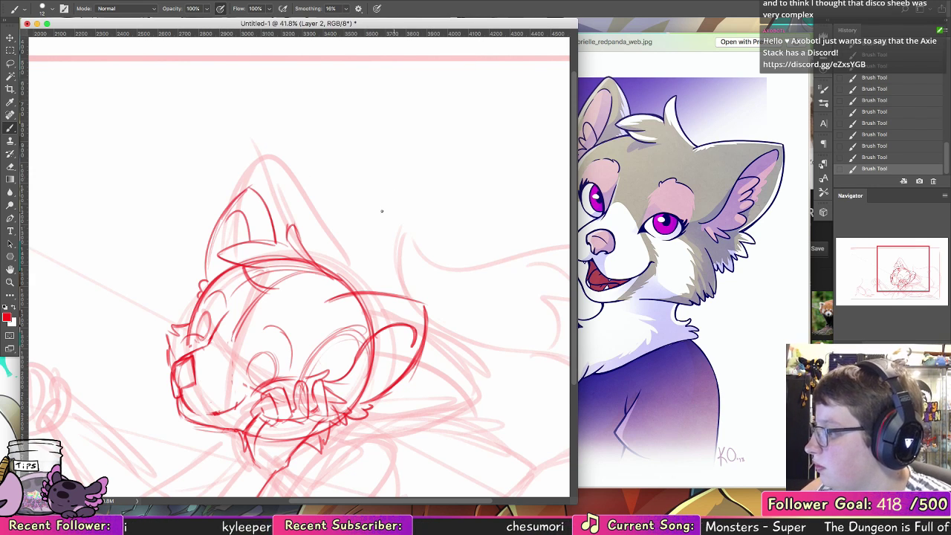
{"action": "left_click_drag", "start_coordinate": [363, 387], "coordinate": [370, 245]}
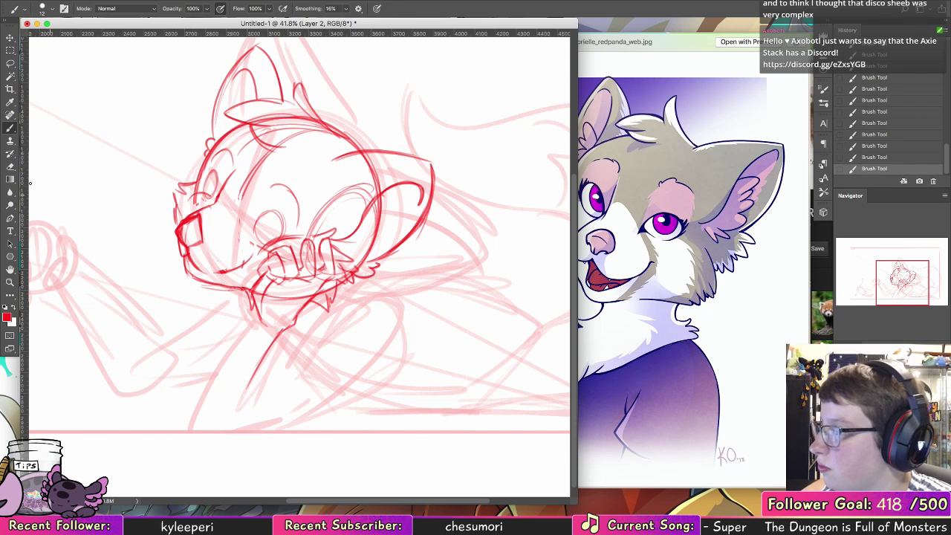
Step: Erase the boxy corners of the muzzle tip and rework it into a rounded nose with a nostril
{"action": "key", "text": "e"}
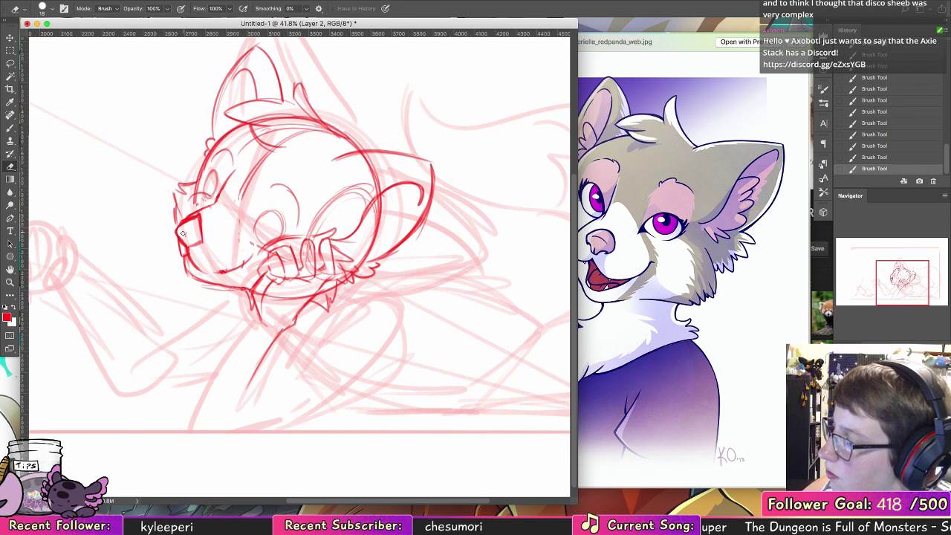
{"action": "mouse_move", "coordinate": [182, 234]}
{"action": "left_mouse_down"}
{"action": "mouse_move", "coordinate": [216, 207]}
{"action": "mouse_move", "coordinate": [198, 239]}
{"action": "mouse_move", "coordinate": [203, 213]}
{"action": "mouse_move", "coordinate": [182, 218]}
{"action": "mouse_move", "coordinate": [198, 193]}
{"action": "mouse_move", "coordinate": [211, 193]}
{"action": "mouse_move", "coordinate": [201, 206]}
{"action": "left_mouse_up"}
{"action": "key", "text": "b"}
{"action": "key", "text": "e"}
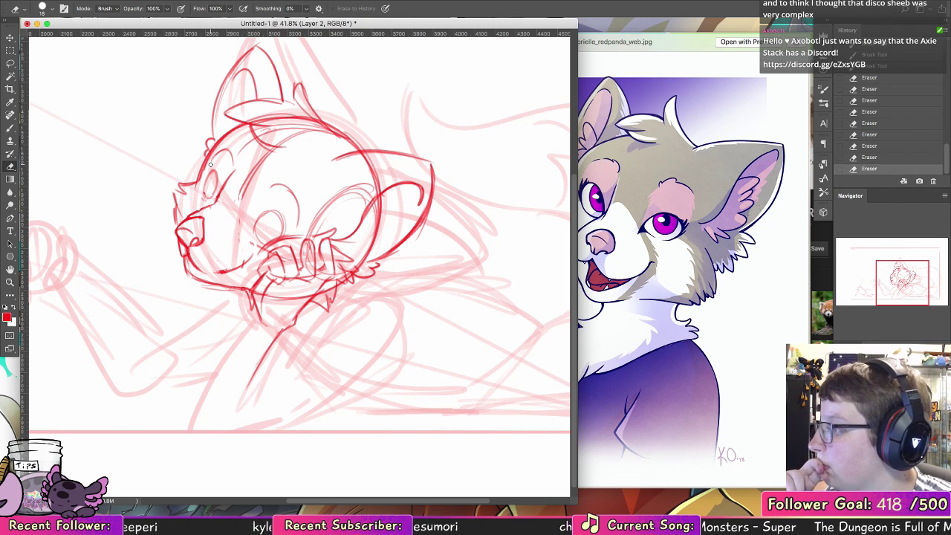
{"action": "left_click", "coordinate": [10, 127]}
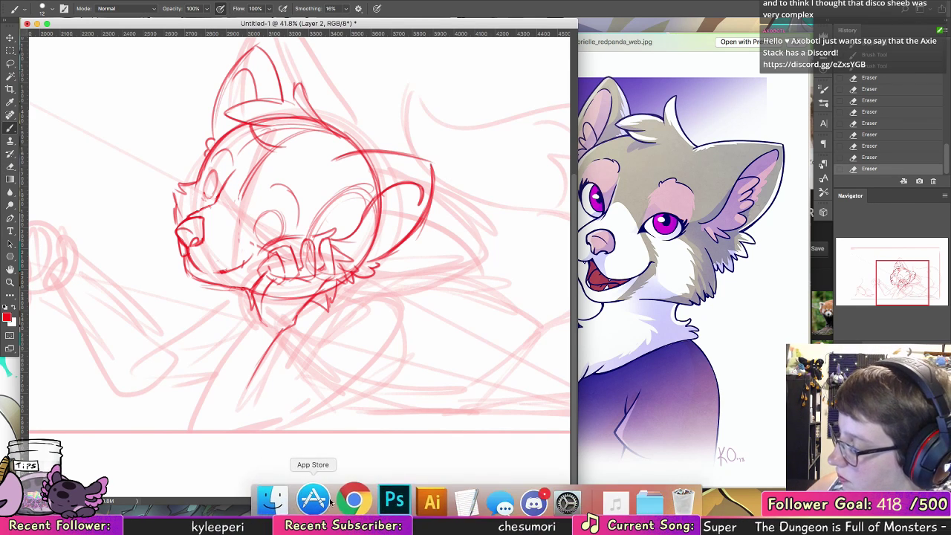
Step: Switch to Chrome and run an image search for "laying on stomach" in a new tab
{"action": "left_click", "coordinate": [349, 499]}
{"action": "left_click_drag", "start_coordinate": [681, 44], "coordinate": [513, 21]}
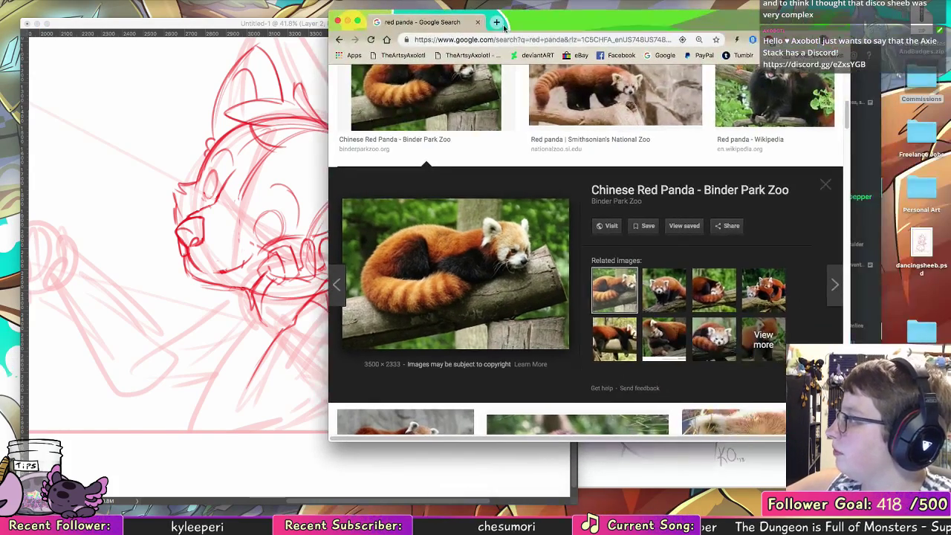
{"action": "left_click", "coordinate": [496, 22]}
{"action": "type", "text": "laying on stomach"}
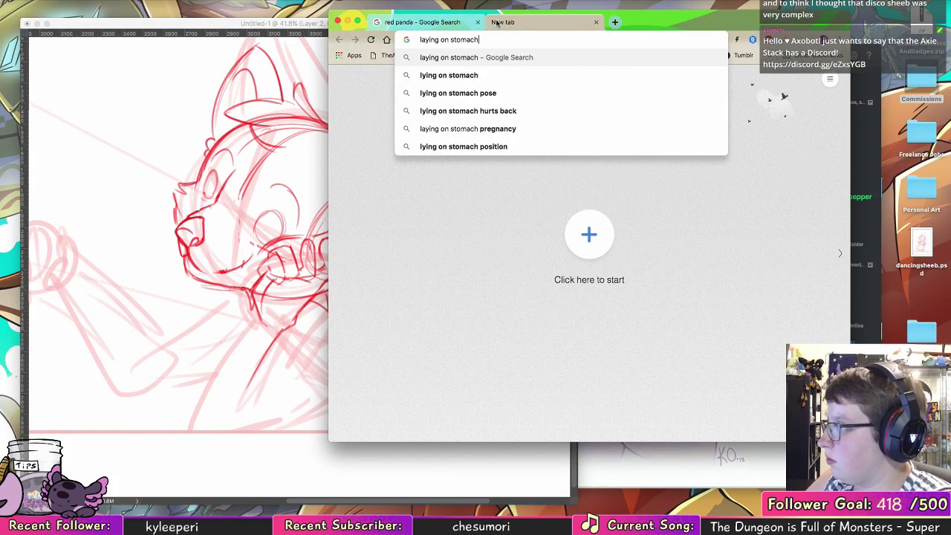
{"action": "key", "text": "Return"}
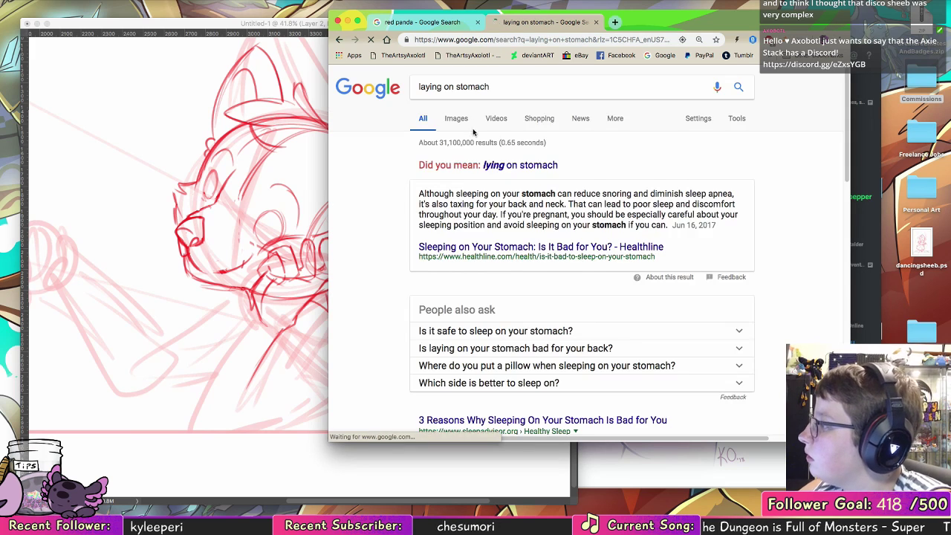
{"action": "left_click", "coordinate": [456, 118]}
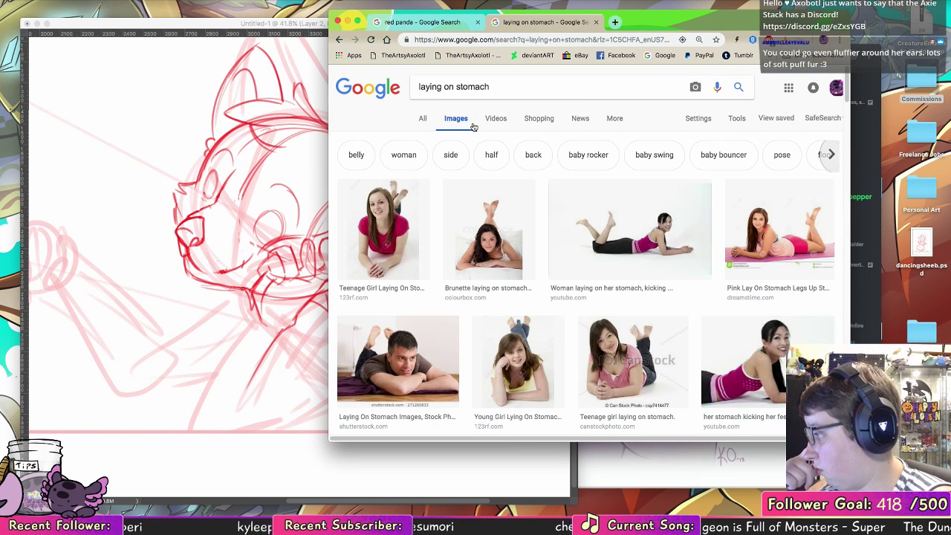
Step: Examine the image results for a reference pose lying on the stomach propped on the forearms
{"action": "scroll", "coordinate": [571, 352], "scroll_direction": "down", "scroll_amount": 5}
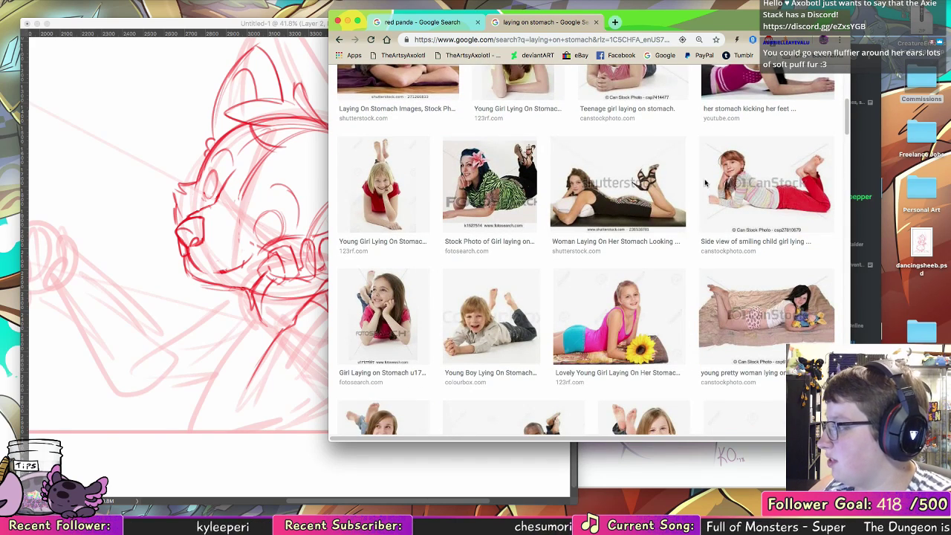
{"action": "scroll", "coordinate": [661, 319], "scroll_direction": "down", "scroll_amount": 5}
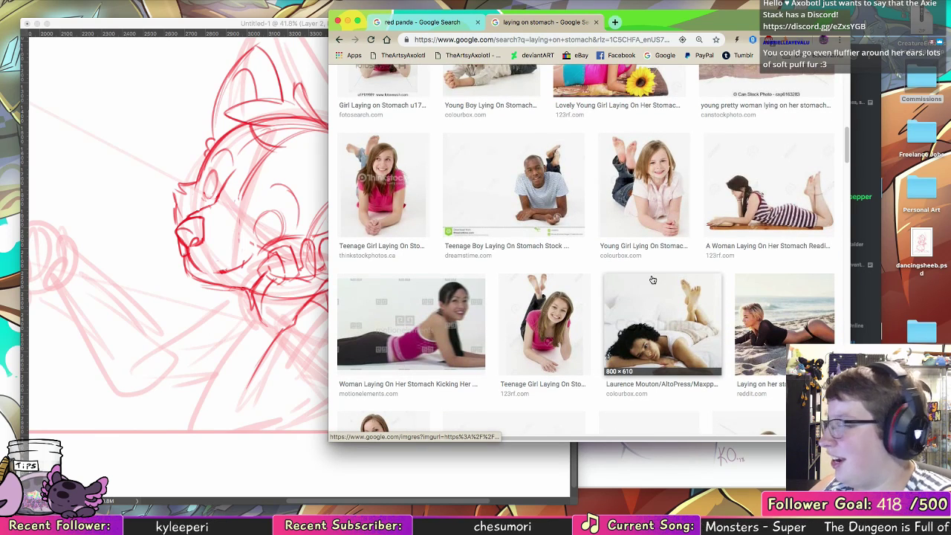
{"action": "scroll", "coordinate": [646, 315], "scroll_direction": "down", "scroll_amount": 3}
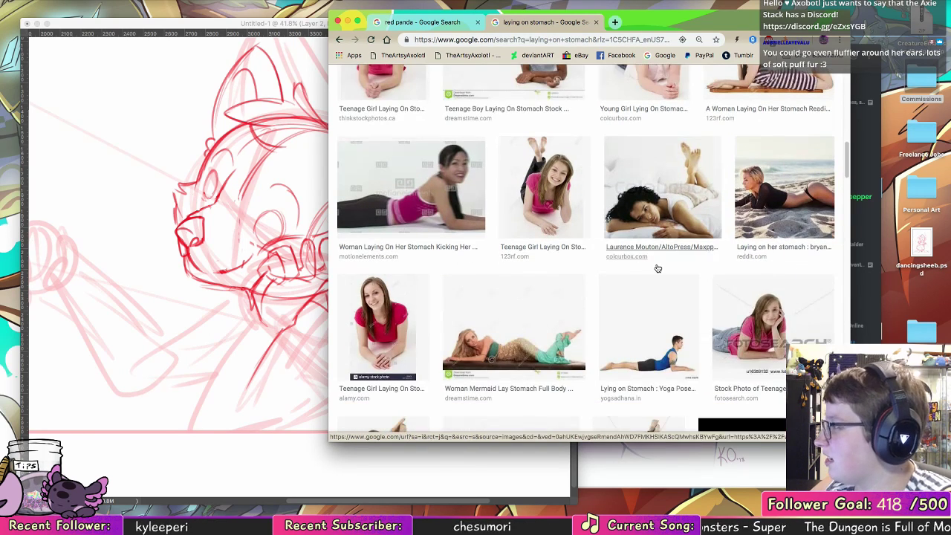
{"action": "scroll", "coordinate": [734, 300], "scroll_direction": "down", "scroll_amount": 2}
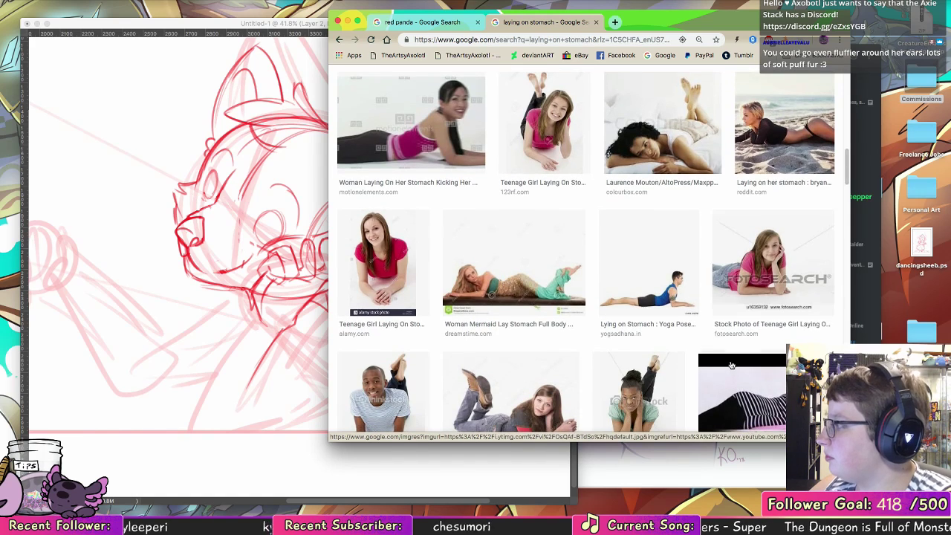
{"action": "scroll", "coordinate": [741, 294], "scroll_direction": "down", "scroll_amount": 1}
{"action": "scroll", "coordinate": [748, 285], "scroll_direction": "down", "scroll_amount": 3}
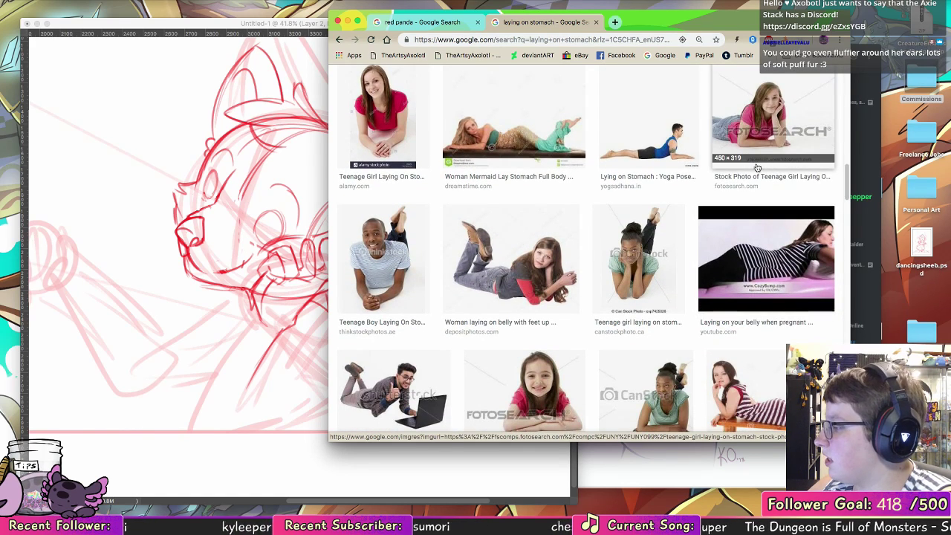
{"action": "scroll", "coordinate": [730, 357], "scroll_direction": "down", "scroll_amount": 3}
{"action": "scroll", "coordinate": [730, 357], "scroll_direction": "down", "scroll_amount": 3}
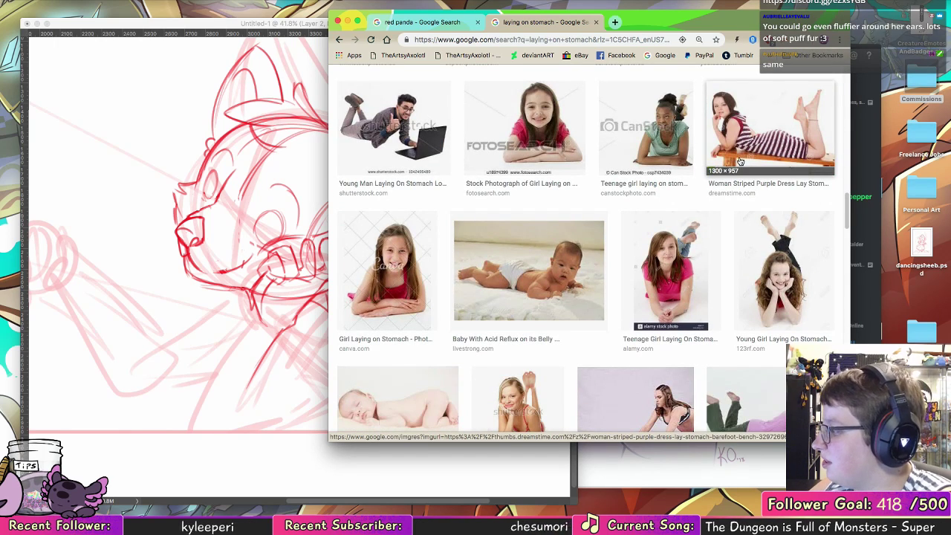
{"action": "left_click", "coordinate": [192, 422]}
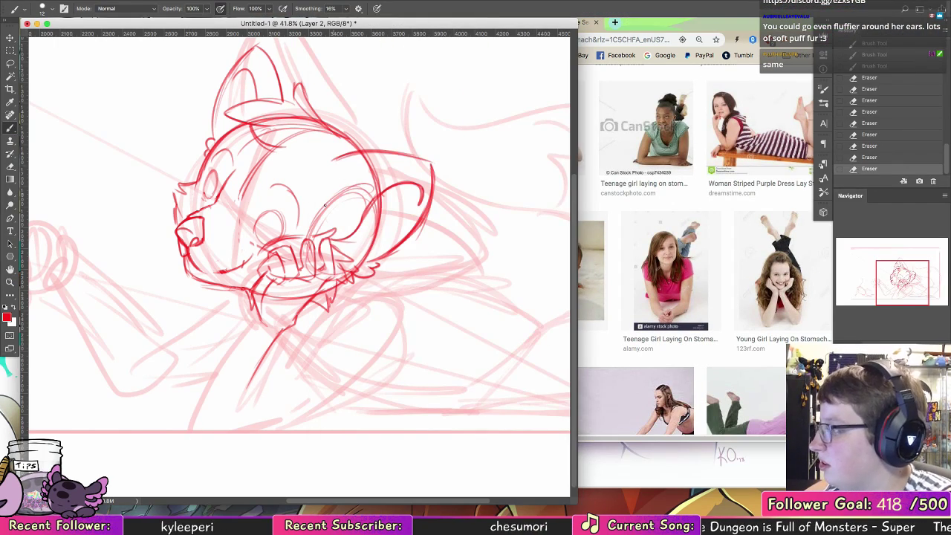
{"action": "key", "text": "super+Tab"}
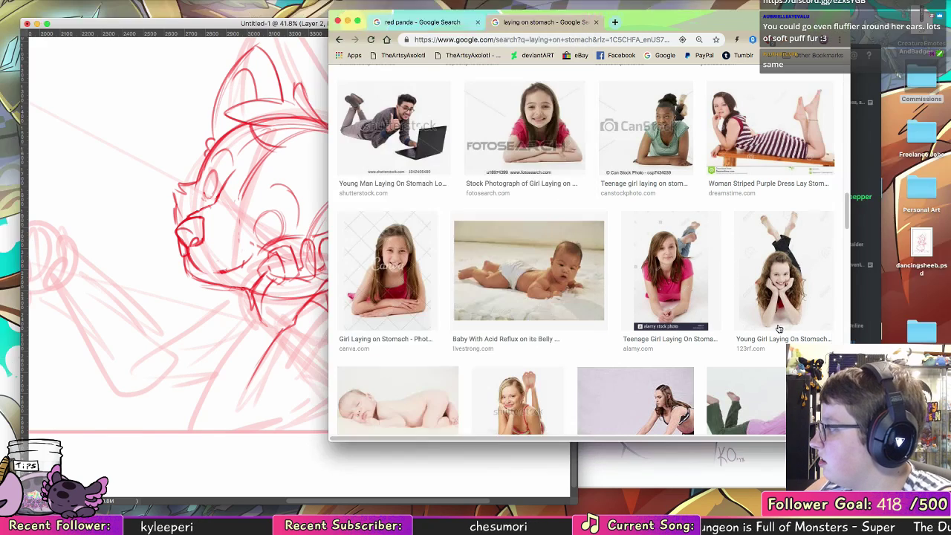
{"action": "scroll", "coordinate": [693, 364], "scroll_direction": "down", "scroll_amount": 1}
{"action": "scroll", "coordinate": [693, 364], "scroll_direction": "down", "scroll_amount": 3}
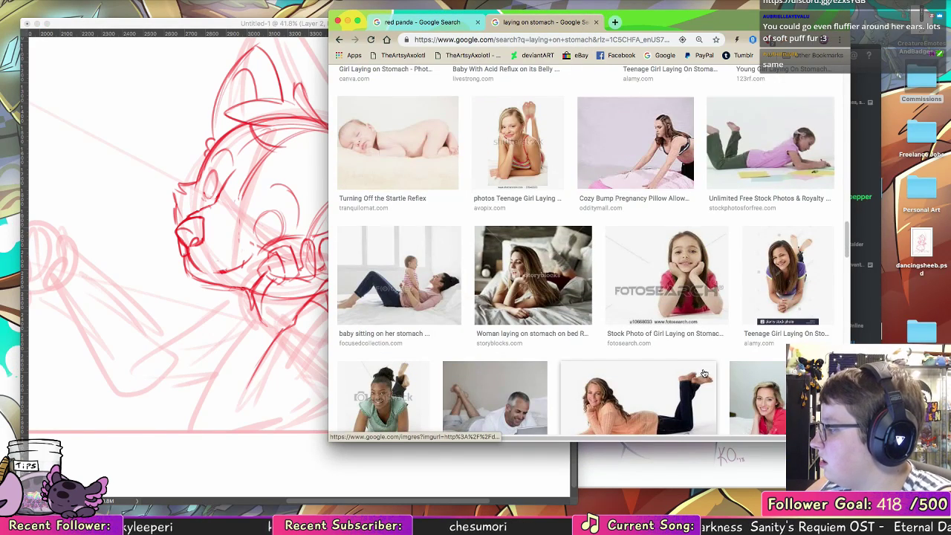
{"action": "scroll", "coordinate": [697, 349], "scroll_direction": "down", "scroll_amount": 2}
{"action": "scroll", "coordinate": [740, 338], "scroll_direction": "down", "scroll_amount": 5}
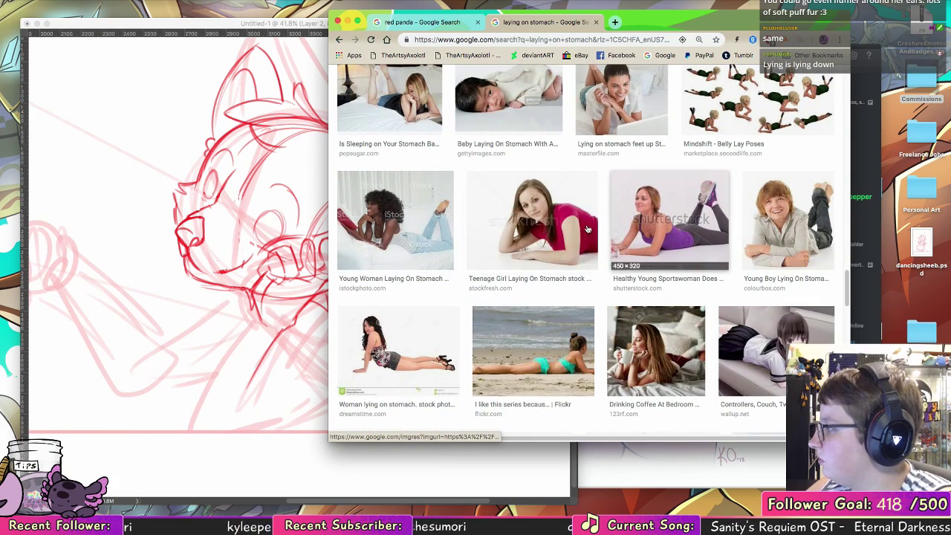
Step: Place the browser beside the canvas, return to Photoshop and sketch the forearm's outer edge down to the ground line
{"action": "left_click_drag", "start_coordinate": [664, 22], "coordinate": [809, 18]}
{"action": "left_click", "coordinate": [223, 290]}
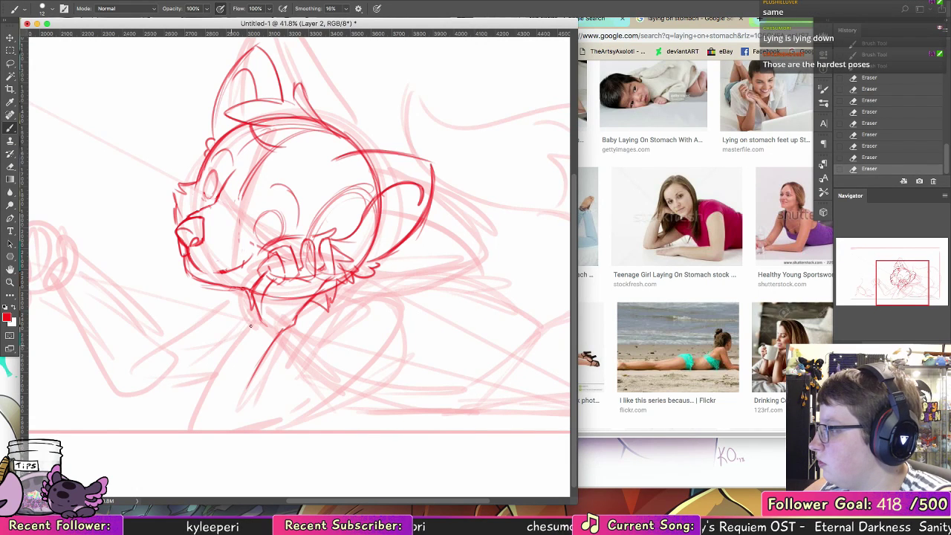
{"action": "mouse_move", "coordinate": [259, 318]}
{"action": "left_mouse_down"}
{"action": "mouse_move", "coordinate": [217, 367]}
{"action": "mouse_move", "coordinate": [209, 390]}
{"action": "mouse_move", "coordinate": [228, 352]}
{"action": "mouse_move", "coordinate": [202, 410]}
{"action": "mouse_move", "coordinate": [238, 294]}
{"action": "mouse_move", "coordinate": [199, 391]}
{"action": "mouse_move", "coordinate": [205, 434]}
{"action": "left_mouse_up"}
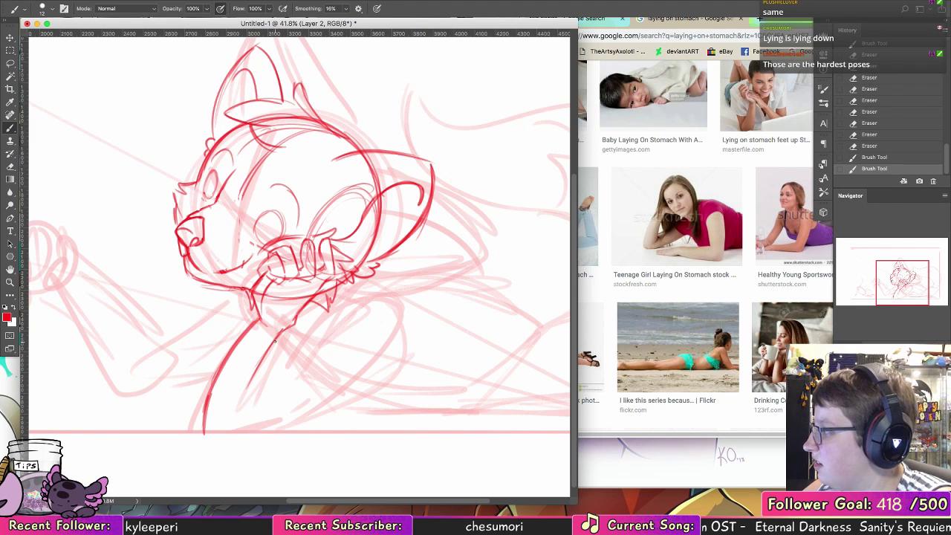
Step: Sketch the forearm's inner edge and a flat elbow base just below the ground line, adjusting the brush for the base
{"action": "mouse_move", "coordinate": [279, 334]}
{"action": "left_mouse_down"}
{"action": "mouse_move", "coordinate": [269, 391]}
{"action": "mouse_move", "coordinate": [246, 423]}
{"action": "left_mouse_up"}
{"action": "mouse_move", "coordinate": [268, 391]}
{"action": "left_mouse_down"}
{"action": "mouse_move", "coordinate": [245, 424]}
{"action": "mouse_move", "coordinate": [258, 412]}
{"action": "left_mouse_up"}
{"action": "mouse_move", "coordinate": [283, 331]}
{"action": "left_mouse_down"}
{"action": "mouse_move", "coordinate": [269, 393]}
{"action": "mouse_move", "coordinate": [239, 430]}
{"action": "mouse_move", "coordinate": [200, 450]}
{"action": "mouse_move", "coordinate": [242, 462]}
{"action": "mouse_move", "coordinate": [213, 457]}
{"action": "left_mouse_up"}
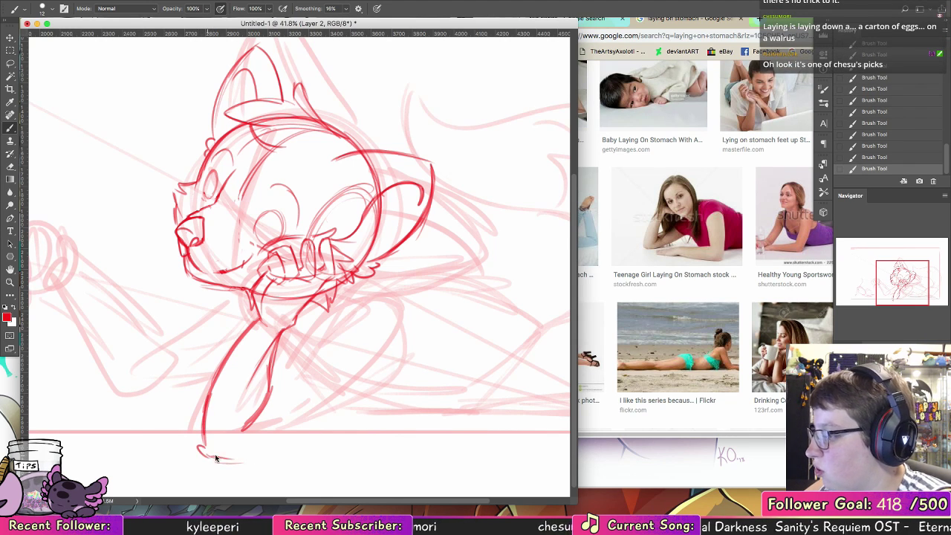
{"action": "left_click", "coordinate": [44, 10]}
{"action": "left_click", "coordinate": [110, 101]}
{"action": "left_click_drag", "start_coordinate": [208, 458], "coordinate": [290, 456]}
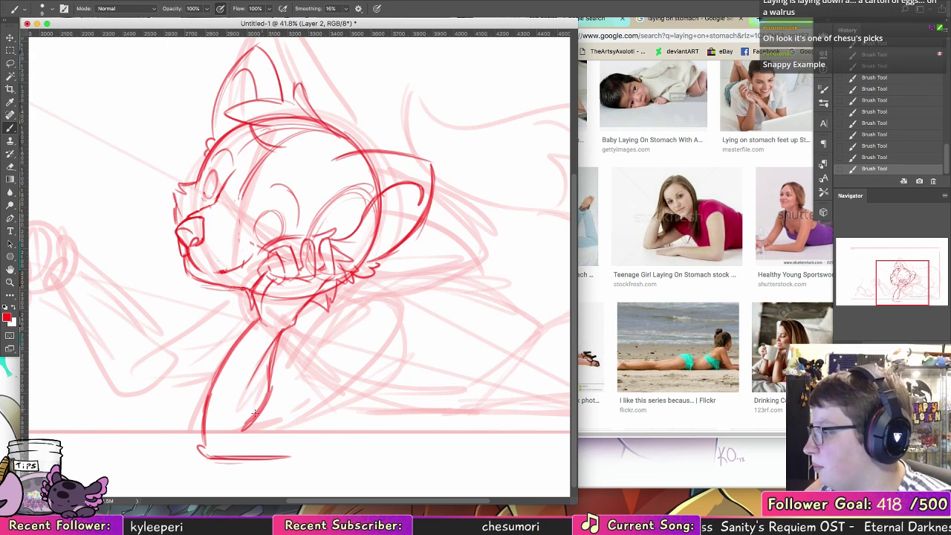
Step: Sketch the upper arm rising from the elbow to a rounded shoulder, with upper and lower edges and a cross contour
{"action": "left_click_drag", "start_coordinate": [262, 407], "coordinate": [336, 333]}
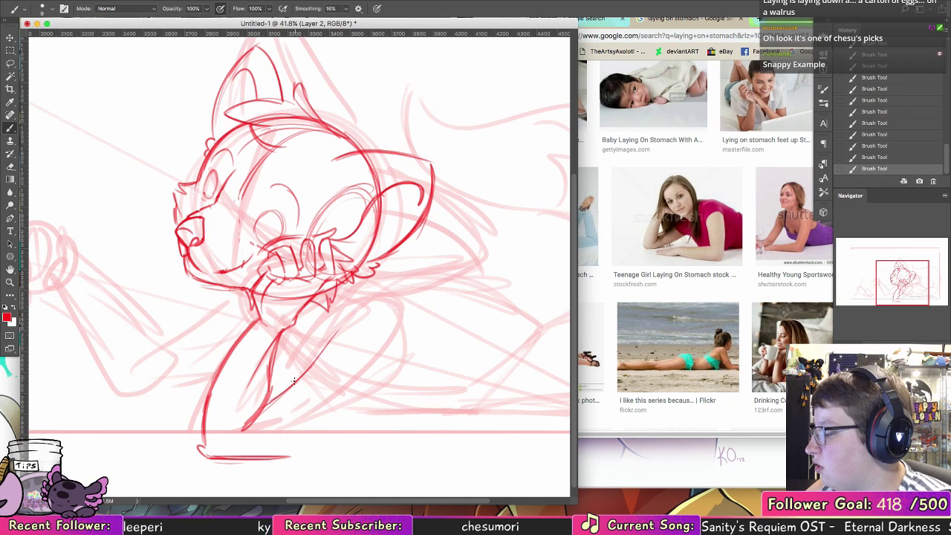
{"action": "left_click_drag", "start_coordinate": [290, 387], "coordinate": [352, 312]}
{"action": "mouse_move", "coordinate": [324, 349]}
{"action": "left_mouse_down"}
{"action": "mouse_move", "coordinate": [389, 296]}
{"action": "mouse_move", "coordinate": [324, 347]}
{"action": "mouse_move", "coordinate": [361, 309]}
{"action": "left_mouse_up"}
{"action": "mouse_move", "coordinate": [263, 408]}
{"action": "left_mouse_down"}
{"action": "mouse_move", "coordinate": [326, 347]}
{"action": "mouse_move", "coordinate": [299, 382]}
{"action": "left_mouse_up"}
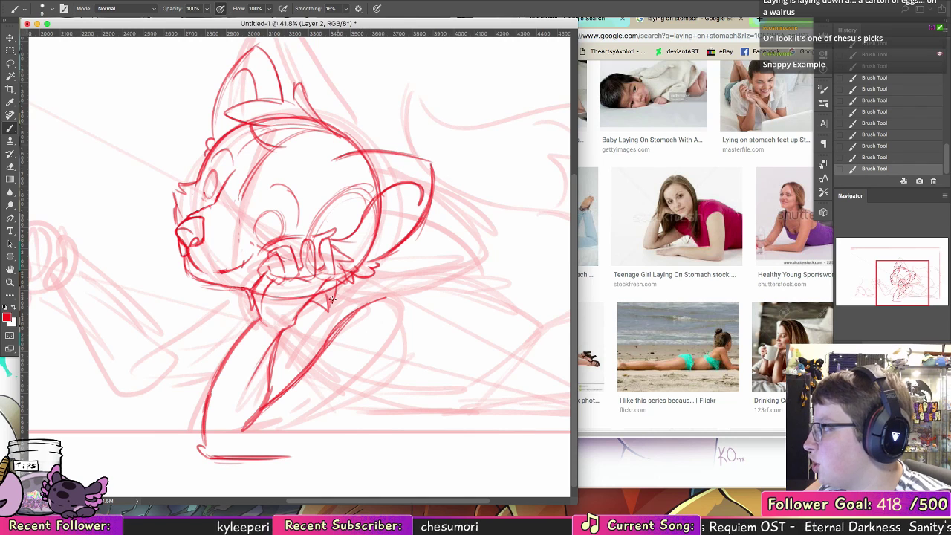
{"action": "left_click_drag", "start_coordinate": [394, 300], "coordinate": [407, 360]}
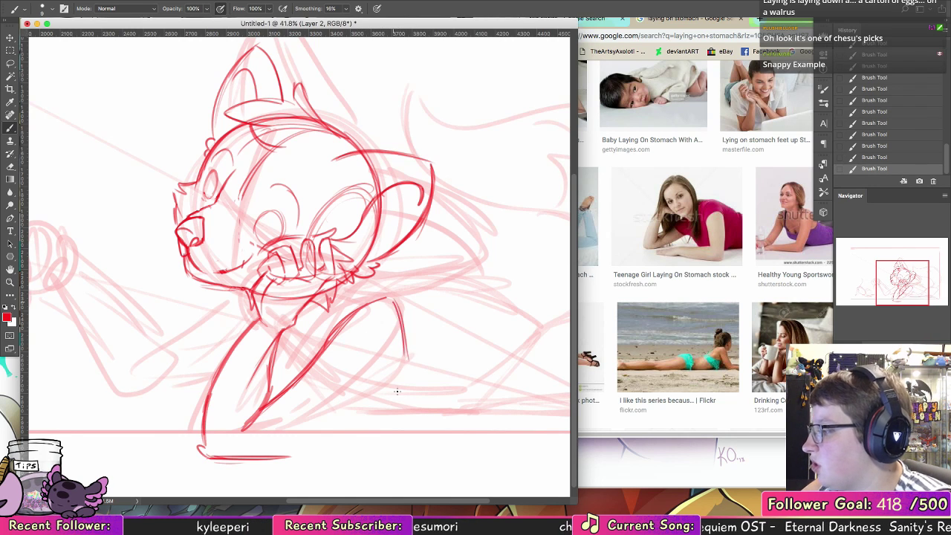
{"action": "left_click_drag", "start_coordinate": [304, 373], "coordinate": [404, 348]}
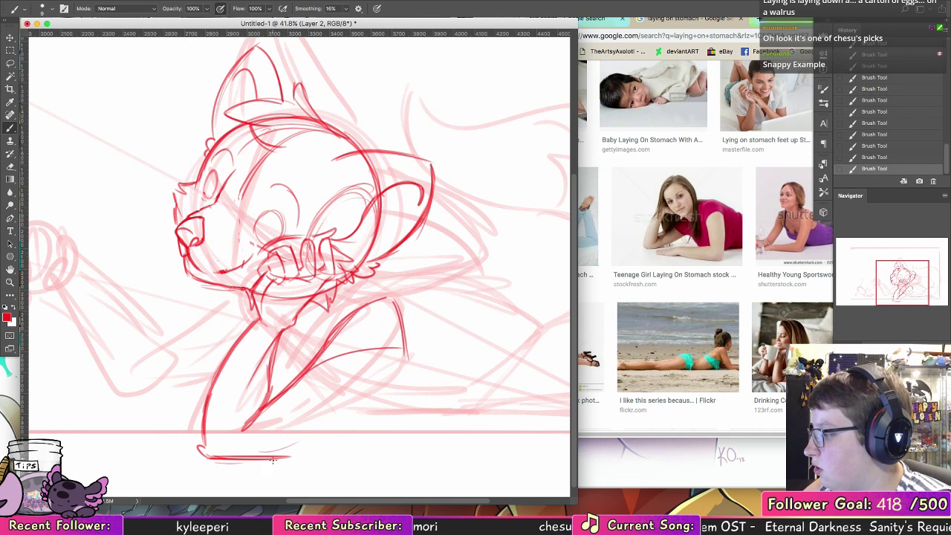
{"action": "mouse_move", "coordinate": [288, 455]}
{"action": "left_mouse_down"}
{"action": "mouse_move", "coordinate": [347, 423]}
{"action": "mouse_move", "coordinate": [406, 371]}
{"action": "left_mouse_up"}
{"action": "left_click_drag", "start_coordinate": [328, 429], "coordinate": [396, 378]}
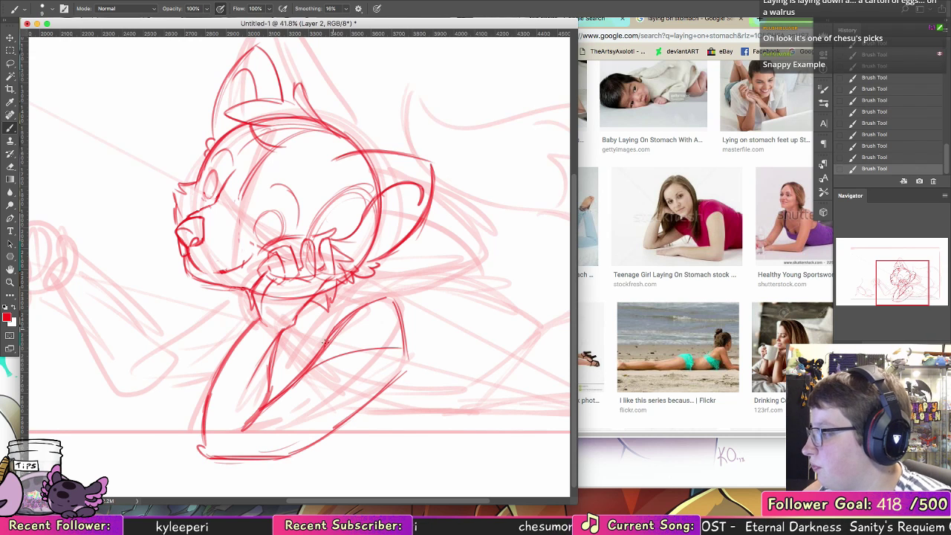
Step: Add a curved band across the middle of the upper arm and strengthen the arm's lower edge
{"action": "mouse_move", "coordinate": [324, 342]}
{"action": "left_mouse_down"}
{"action": "mouse_move", "coordinate": [280, 382]}
{"action": "mouse_move", "coordinate": [331, 407]}
{"action": "left_mouse_up"}
{"action": "left_click_drag", "start_coordinate": [290, 382], "coordinate": [355, 430]}
{"action": "left_click_drag", "start_coordinate": [348, 377], "coordinate": [301, 403]}
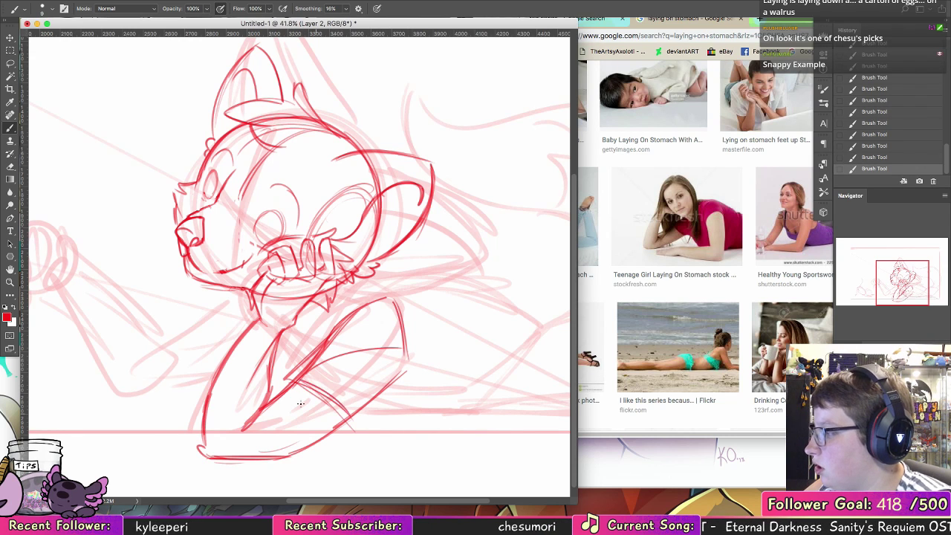
{"action": "left_click_drag", "start_coordinate": [354, 425], "coordinate": [410, 380]}
{"action": "left_click_drag", "start_coordinate": [371, 411], "coordinate": [424, 367]}
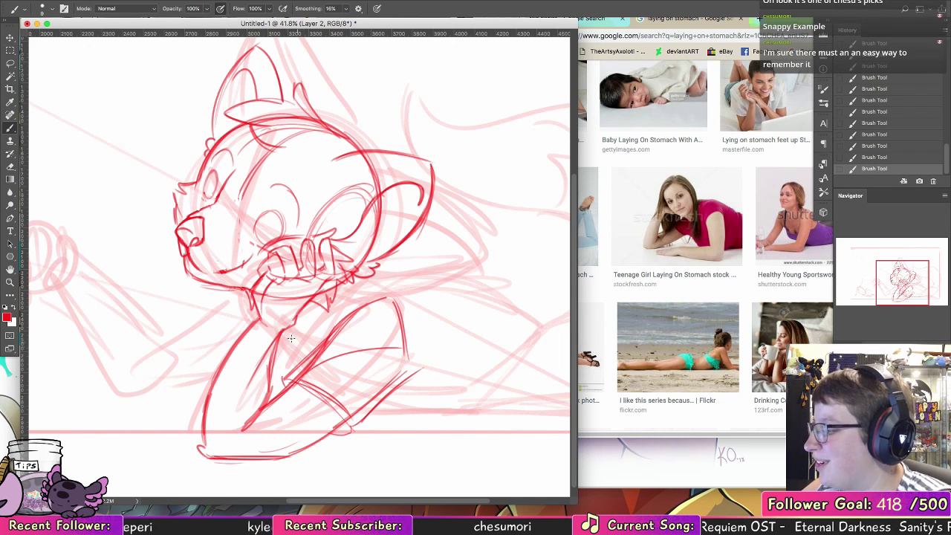
Step: Try pointed chest fur tufts between the forearm and upper arm, undoing misplaced strokes
{"action": "left_click_drag", "start_coordinate": [287, 332], "coordinate": [315, 352]}
{"action": "mouse_move", "coordinate": [317, 312]}
{"action": "left_mouse_down"}
{"action": "mouse_move", "coordinate": [310, 348]}
{"action": "mouse_move", "coordinate": [281, 349]}
{"action": "mouse_move", "coordinate": [314, 351]}
{"action": "left_mouse_up"}
{"action": "key", "text": "alt+super+z"}
{"action": "key", "text": "alt+super+z"}
{"action": "mouse_move", "coordinate": [315, 349]}
{"action": "left_mouse_down"}
{"action": "mouse_move", "coordinate": [354, 289]}
{"action": "mouse_move", "coordinate": [380, 287]}
{"action": "mouse_move", "coordinate": [339, 291]}
{"action": "mouse_move", "coordinate": [352, 289]}
{"action": "left_mouse_up"}
{"action": "key", "text": "alt+super+z"}
{"action": "key", "text": "alt+super+z"}
{"action": "key", "text": "alt+super+z"}
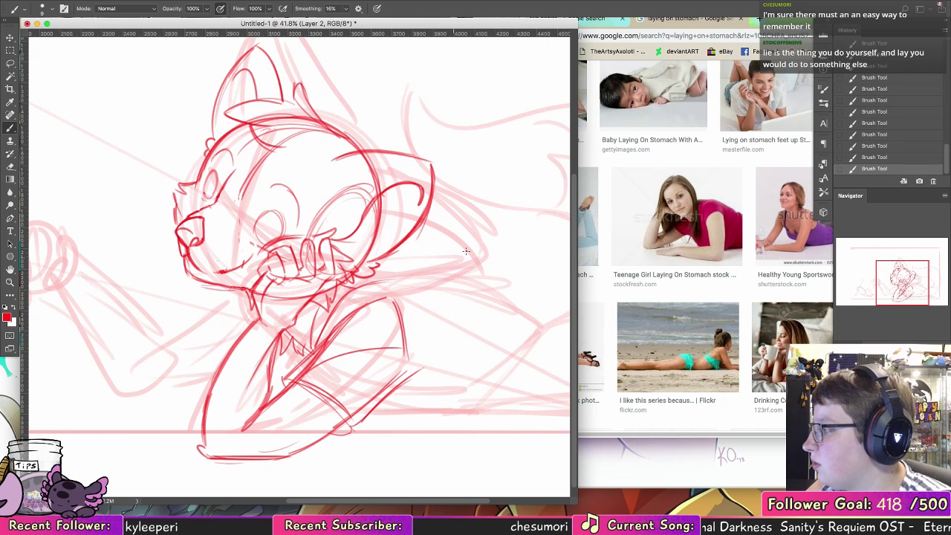
Step: Undo the chest fur, upper arm, elbow base and forearm's inner edge, going back to the forearm's outer line
{"action": "key", "text": "super+alt+z"}
{"action": "key", "text": "super+alt+z"}
{"action": "key", "text": "super+alt+z"}
{"action": "key", "text": "super+alt+z"}
{"action": "key", "text": "super+alt+z"}
{"action": "key", "text": "super+alt+z"}
{"action": "key", "text": "super+alt+z"}
{"action": "key", "text": "super+alt+z"}
{"action": "key", "text": "super+alt+z"}
{"action": "key", "text": "super+alt+z"}
{"action": "key", "text": "super+alt+z"}
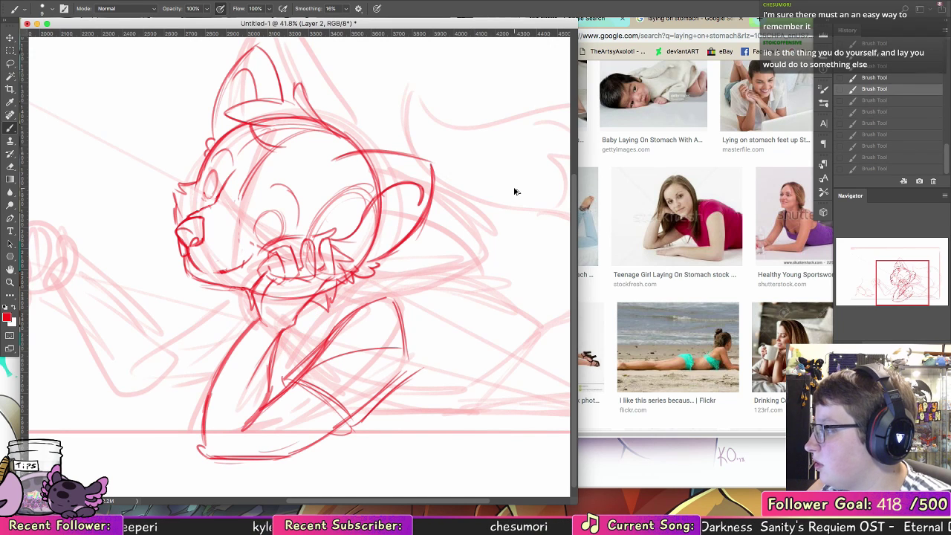
{"action": "key", "text": "super+alt+z"}
{"action": "key", "text": "super+alt+z"}
{"action": "key", "text": "super+alt+z"}
{"action": "key", "text": "super+alt+z"}
{"action": "key", "text": "super+alt+z"}
{"action": "key", "text": "super+alt+z"}
{"action": "key", "text": "super+alt+z"}
{"action": "key", "text": "super+alt+z"}
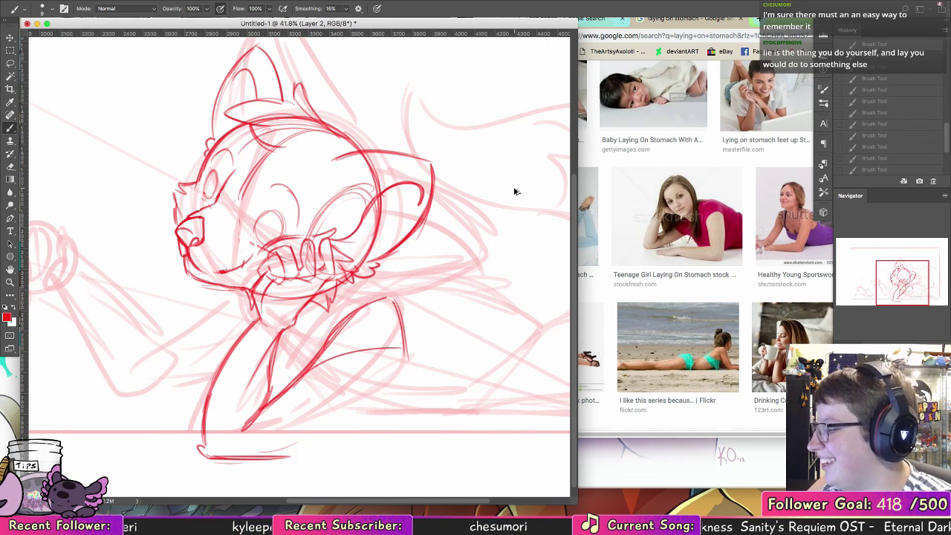
{"action": "key", "text": "super+alt+z"}
{"action": "key", "text": "super+alt+z"}
{"action": "key", "text": "super+alt+z"}
{"action": "key", "text": "super+alt+z"}
{"action": "key", "text": "super+alt+z"}
{"action": "key", "text": "super+alt+z"}
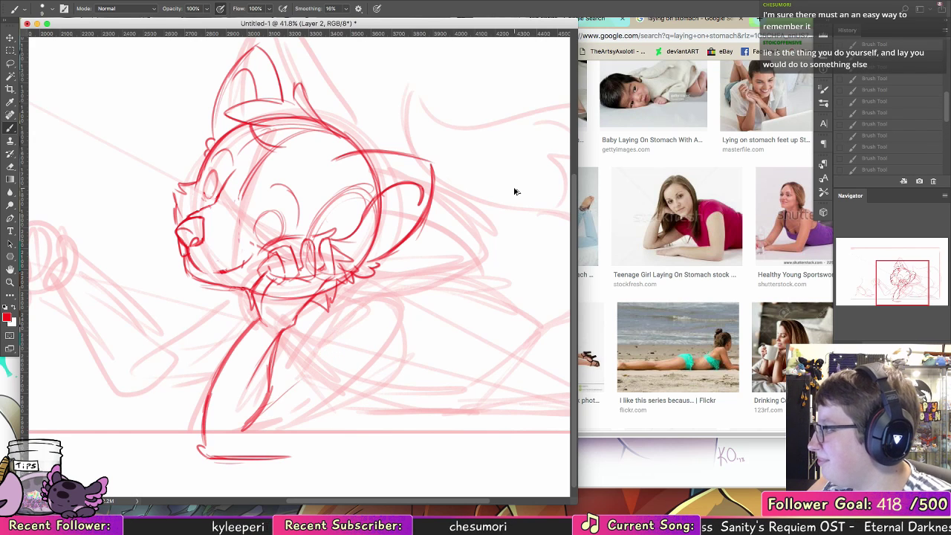
{"action": "key", "text": "super+alt+z"}
{"action": "key", "text": "super+alt+z"}
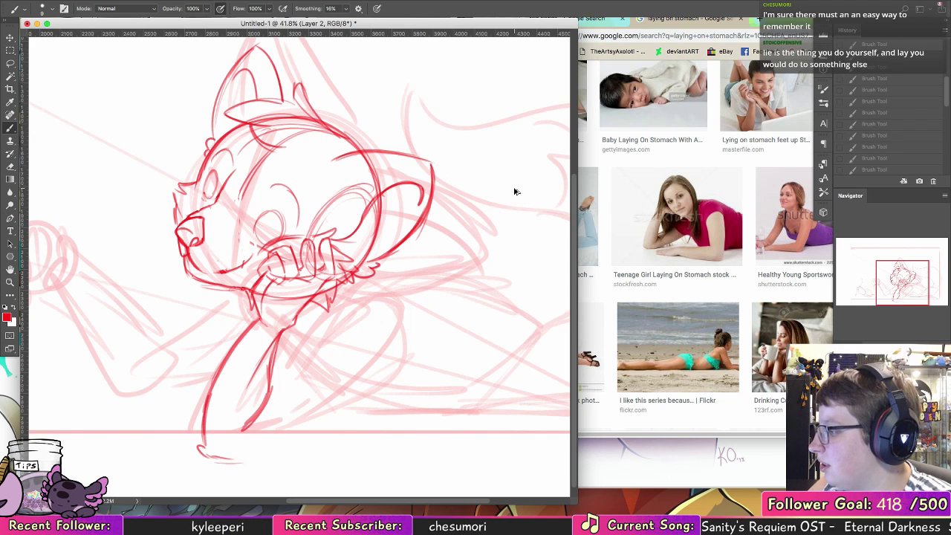
{"action": "key", "text": "super+alt+z"}
{"action": "key", "text": "super+alt+z"}
{"action": "key", "text": "super+alt+z"}
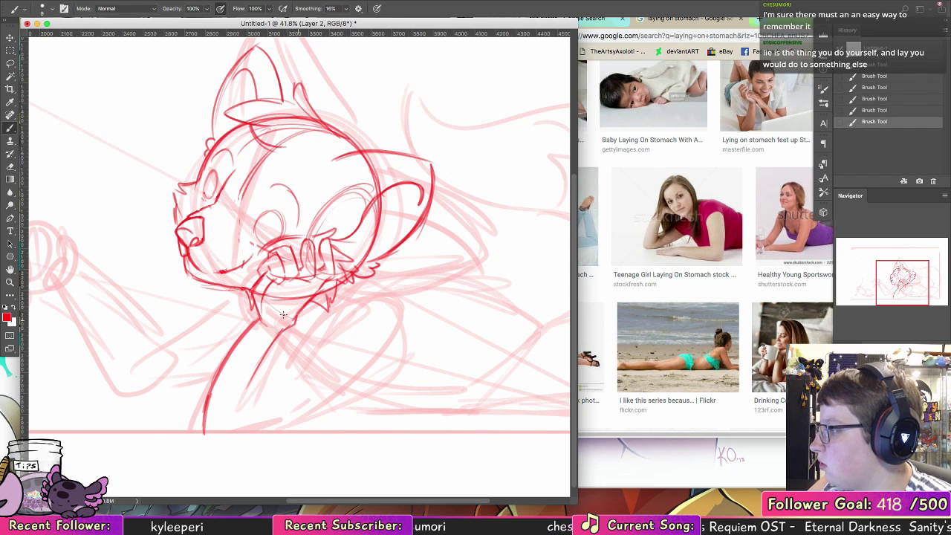
Step: Add pointed chest fur tufts below the jaw and short neck lines behind the cheek fur, undoing stray strokes
{"action": "mouse_move", "coordinate": [259, 304]}
{"action": "left_mouse_down"}
{"action": "mouse_move", "coordinate": [308, 331]}
{"action": "mouse_move", "coordinate": [327, 298]}
{"action": "mouse_move", "coordinate": [318, 338]}
{"action": "left_mouse_up"}
{"action": "mouse_move", "coordinate": [337, 297]}
{"action": "left_mouse_down"}
{"action": "mouse_move", "coordinate": [349, 281]}
{"action": "mouse_move", "coordinate": [432, 263]}
{"action": "left_mouse_up"}
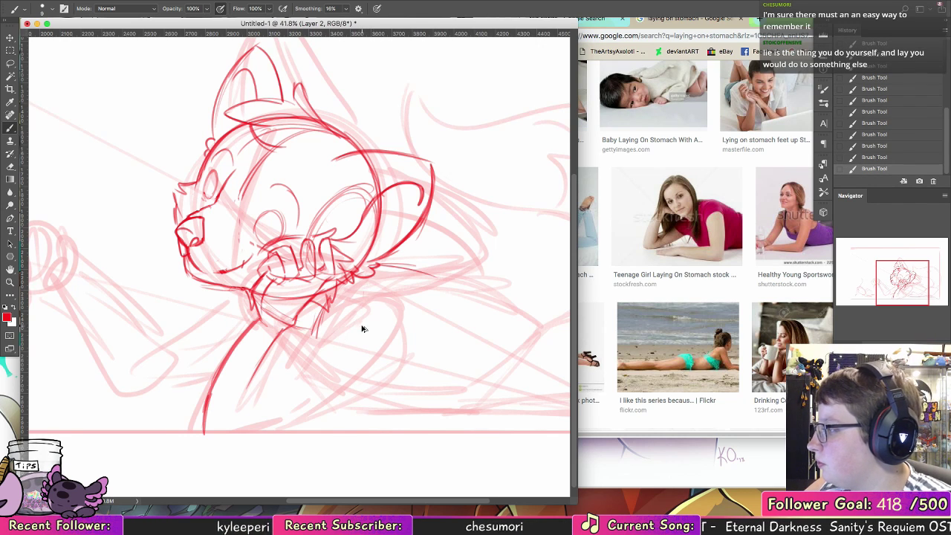
{"action": "key", "text": "alt+super+z"}
{"action": "key", "text": "alt+super+z"}
Step: Sketch the line from neck to chest, an angled line across the upper arm and the arm's rear edge
{"action": "mouse_move", "coordinate": [393, 278]}
{"action": "left_mouse_down"}
{"action": "mouse_move", "coordinate": [332, 328]}
{"action": "mouse_move", "coordinate": [382, 275]}
{"action": "mouse_move", "coordinate": [327, 342]}
{"action": "left_mouse_up"}
{"action": "mouse_move", "coordinate": [343, 310]}
{"action": "left_mouse_down"}
{"action": "mouse_move", "coordinate": [310, 360]}
{"action": "mouse_move", "coordinate": [363, 407]}
{"action": "mouse_move", "coordinate": [388, 410]}
{"action": "mouse_move", "coordinate": [413, 328]}
{"action": "mouse_move", "coordinate": [433, 339]}
{"action": "left_mouse_up"}
{"action": "left_click_drag", "start_coordinate": [396, 370], "coordinate": [424, 351]}
{"action": "left_click_drag", "start_coordinate": [316, 363], "coordinate": [272, 388]}
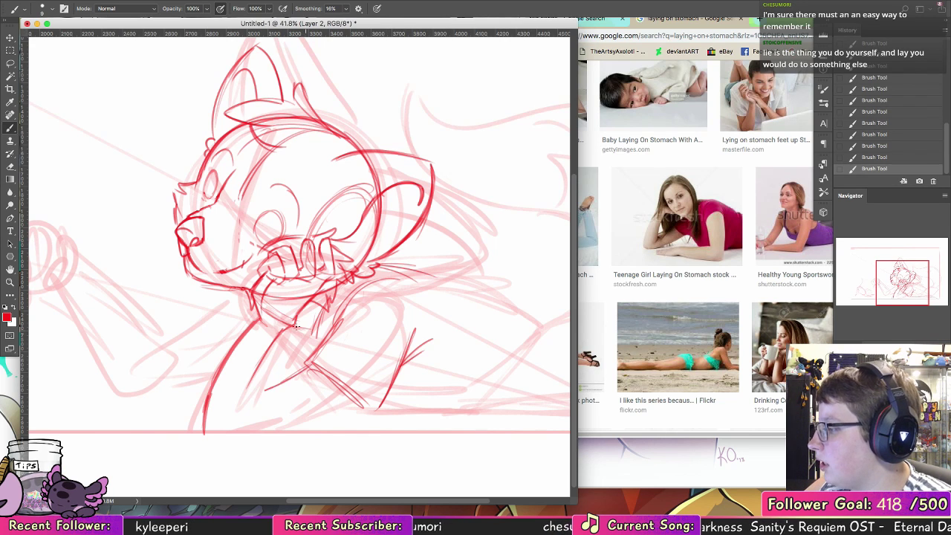
Step: Draw the forearm's inner edge and arm crease, joining the upper arm's underside around the elbow to the forearm's outer line
{"action": "mouse_move", "coordinate": [288, 328]}
{"action": "left_mouse_down"}
{"action": "mouse_move", "coordinate": [266, 390]}
{"action": "mouse_move", "coordinate": [283, 332]}
{"action": "mouse_move", "coordinate": [259, 378]}
{"action": "mouse_move", "coordinate": [276, 337]}
{"action": "mouse_move", "coordinate": [261, 395]}
{"action": "left_mouse_up"}
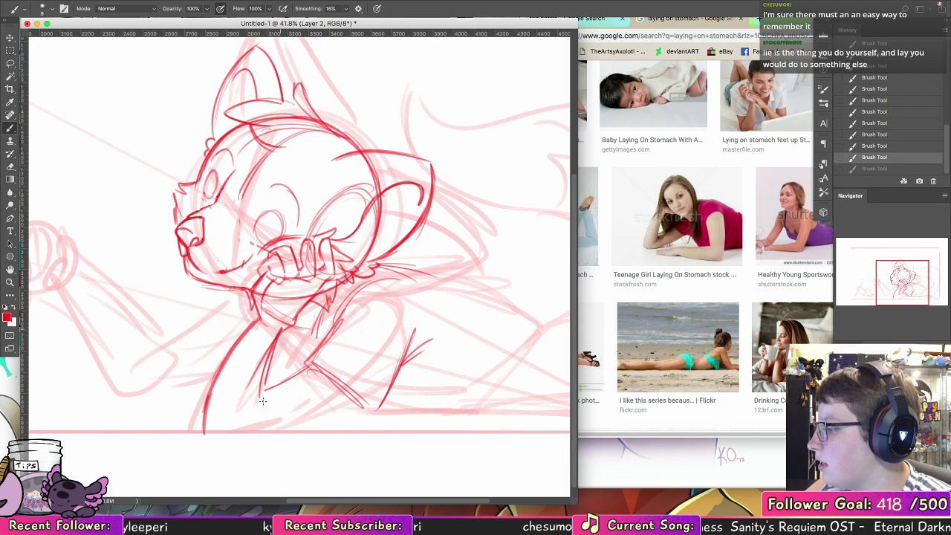
{"action": "mouse_move", "coordinate": [272, 352]}
{"action": "left_mouse_down"}
{"action": "mouse_move", "coordinate": [260, 404]}
{"action": "mouse_move", "coordinate": [349, 319]}
{"action": "left_mouse_up"}
{"action": "left_click_drag", "start_coordinate": [349, 319], "coordinate": [281, 382]}
{"action": "mouse_move", "coordinate": [361, 398]}
{"action": "left_mouse_down"}
{"action": "mouse_move", "coordinate": [279, 439]}
{"action": "mouse_move", "coordinate": [355, 412]}
{"action": "mouse_move", "coordinate": [231, 440]}
{"action": "mouse_move", "coordinate": [295, 436]}
{"action": "mouse_move", "coordinate": [234, 441]}
{"action": "mouse_move", "coordinate": [212, 438]}
{"action": "left_mouse_up"}
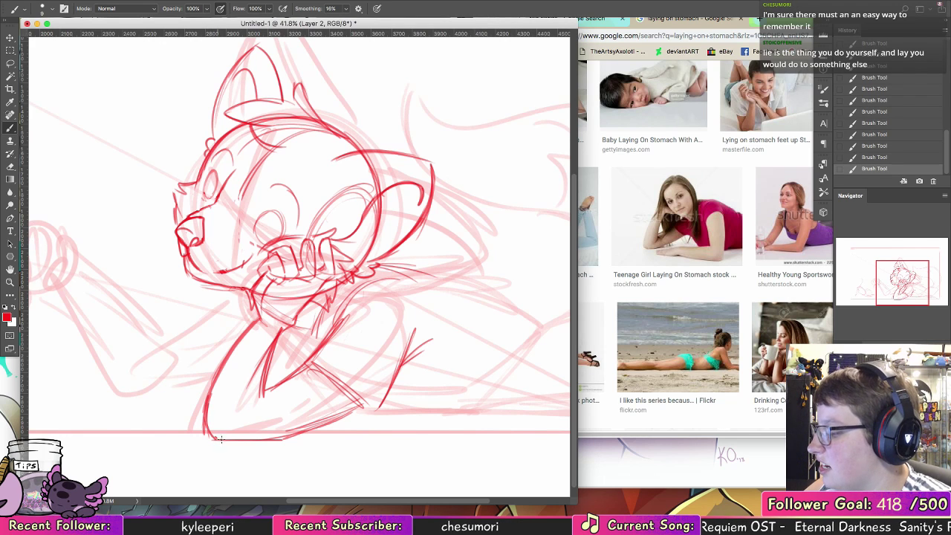
{"action": "left_click_drag", "start_coordinate": [206, 433], "coordinate": [227, 358]}
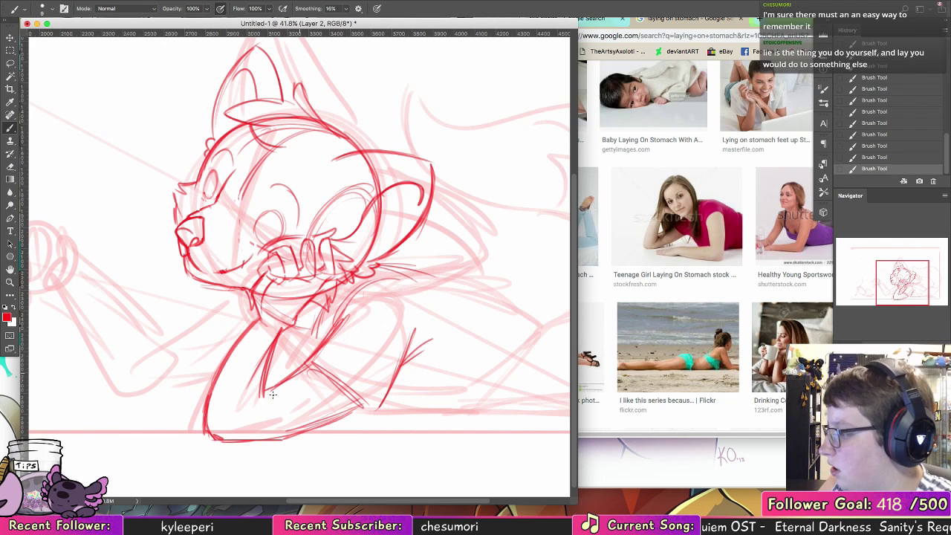
Step: Extend the crease toward the elbow and reinforce the upper arm's underside up to its rear corner
{"action": "left_click_drag", "start_coordinate": [265, 385], "coordinate": [247, 425]}
{"action": "mouse_move", "coordinate": [267, 376]}
{"action": "left_mouse_down"}
{"action": "mouse_move", "coordinate": [262, 402]}
{"action": "mouse_move", "coordinate": [309, 365]}
{"action": "left_mouse_up"}
{"action": "mouse_move", "coordinate": [213, 440]}
{"action": "left_mouse_down"}
{"action": "mouse_move", "coordinate": [294, 438]}
{"action": "mouse_move", "coordinate": [361, 411]}
{"action": "left_mouse_up"}
{"action": "left_click_drag", "start_coordinate": [301, 435], "coordinate": [346, 418]}
{"action": "left_click_drag", "start_coordinate": [334, 383], "coordinate": [374, 419]}
{"action": "mouse_move", "coordinate": [351, 415]}
{"action": "left_mouse_down"}
{"action": "mouse_move", "coordinate": [374, 420]}
{"action": "mouse_move", "coordinate": [397, 379]}
{"action": "left_mouse_up"}
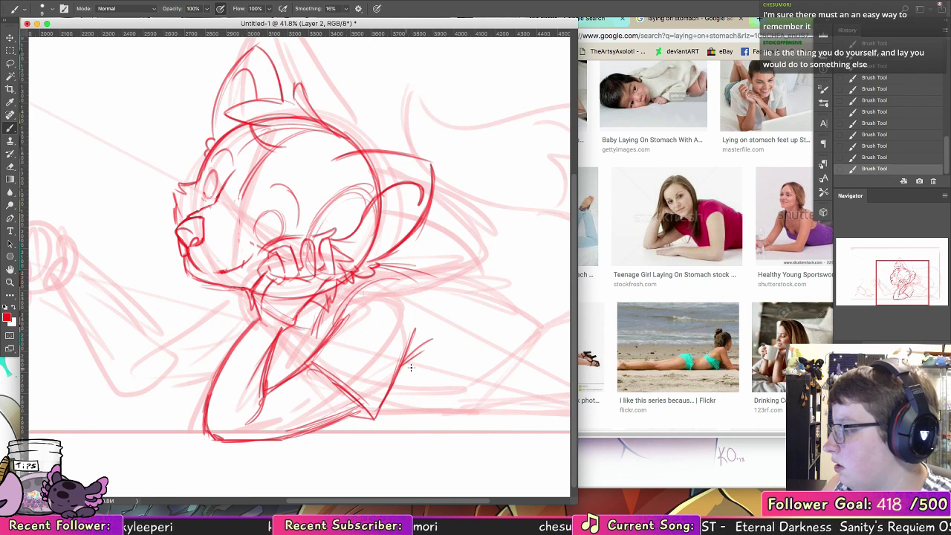
Step: Strengthen the arm's upper and inner edges and redraw the elbow contour slightly lower and wider
{"action": "left_click_drag", "start_coordinate": [320, 351], "coordinate": [357, 295]}
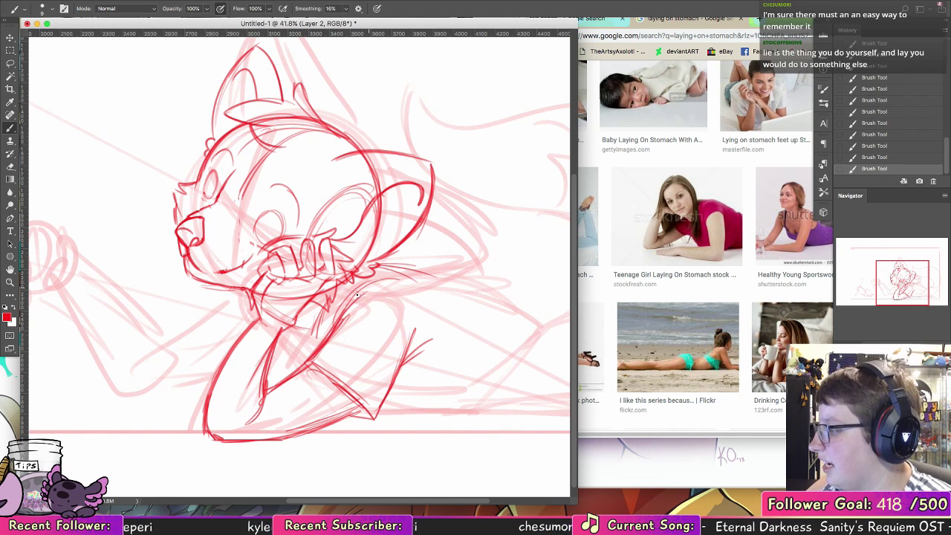
{"action": "mouse_move", "coordinate": [278, 332]}
{"action": "left_mouse_down"}
{"action": "mouse_move", "coordinate": [301, 368]}
{"action": "mouse_move", "coordinate": [291, 362]}
{"action": "left_mouse_up"}
{"action": "left_click_drag", "start_coordinate": [368, 305], "coordinate": [390, 319]}
{"action": "mouse_move", "coordinate": [302, 333]}
{"action": "left_mouse_down"}
{"action": "mouse_move", "coordinate": [276, 423]}
{"action": "mouse_move", "coordinate": [334, 362]}
{"action": "left_mouse_up"}
{"action": "mouse_move", "coordinate": [286, 312]}
{"action": "left_mouse_down"}
{"action": "mouse_move", "coordinate": [238, 376]}
{"action": "mouse_move", "coordinate": [222, 432]}
{"action": "left_mouse_up"}
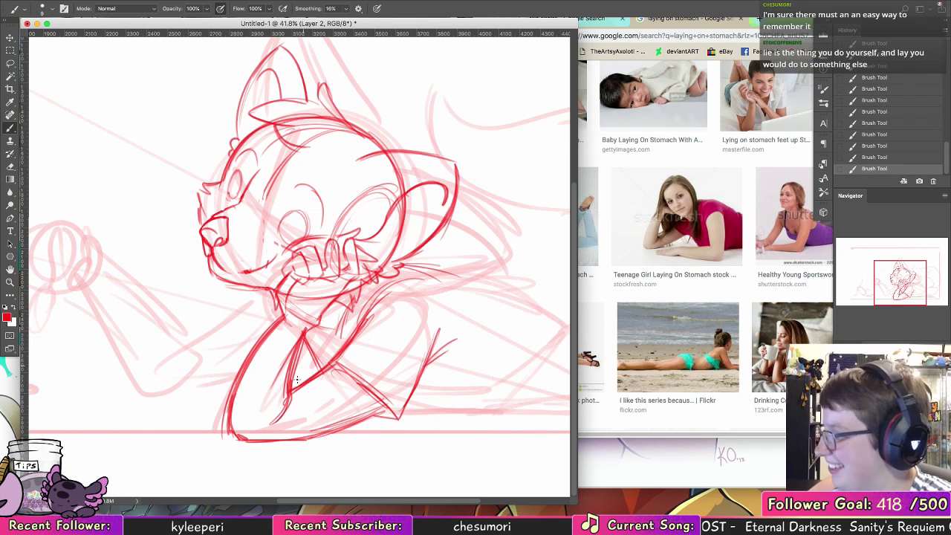
{"action": "left_click_drag", "start_coordinate": [298, 384], "coordinate": [365, 312]}
{"action": "mouse_move", "coordinate": [237, 370]}
{"action": "left_mouse_down"}
{"action": "mouse_move", "coordinate": [223, 446]}
{"action": "mouse_move", "coordinate": [297, 448]}
{"action": "left_mouse_up"}
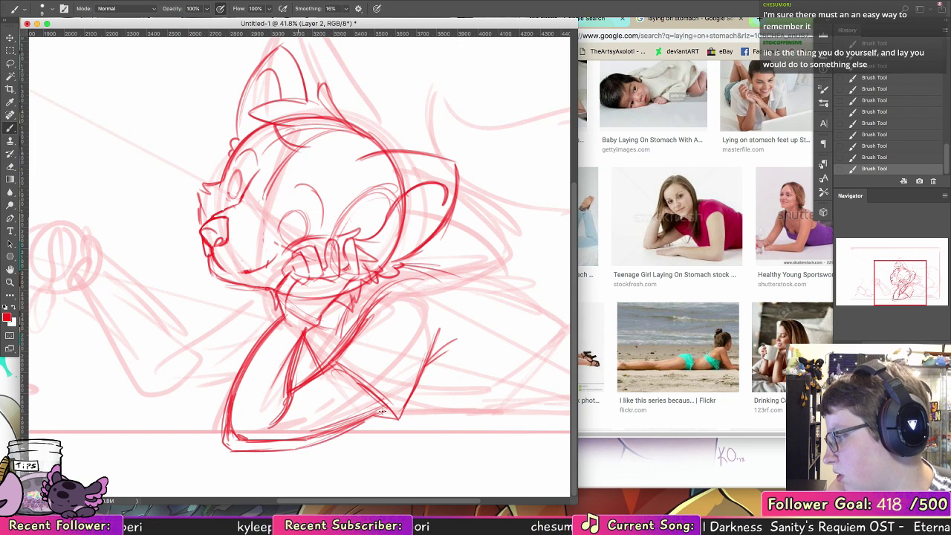
Step: Erase the doubled construction lines along the forearm, elbow and inner arm crease to leave a single clean outline
{"action": "left_click", "coordinate": [11, 167]}
{"action": "left_click", "coordinate": [47, 8]}
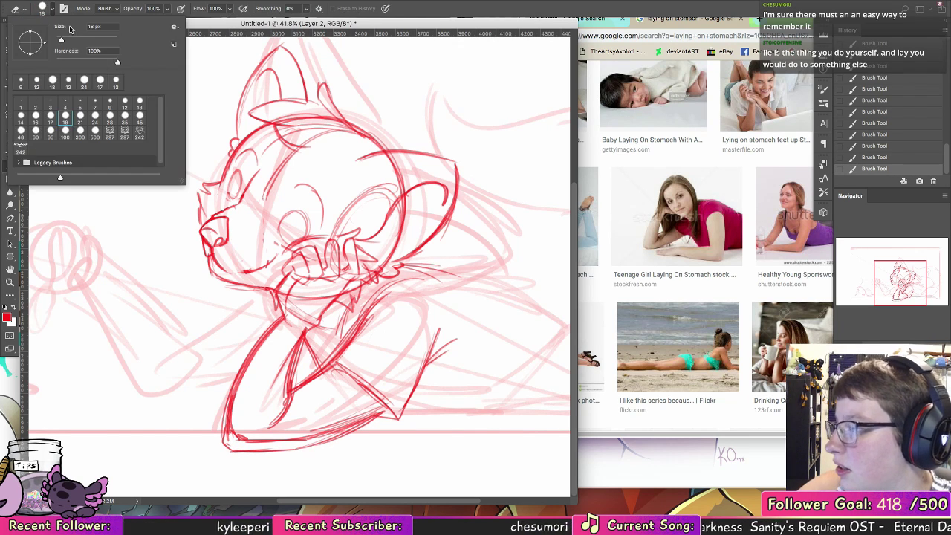
{"action": "left_click", "coordinate": [58, 117]}
{"action": "left_click", "coordinate": [287, 321]}
{"action": "left_click_drag", "start_coordinate": [289, 319], "coordinate": [234, 433]}
{"action": "left_click_drag", "start_coordinate": [248, 376], "coordinate": [250, 441]}
{"action": "mouse_move", "coordinate": [296, 338]}
{"action": "left_mouse_down"}
{"action": "mouse_move", "coordinate": [270, 423]}
{"action": "mouse_move", "coordinate": [357, 416]}
{"action": "mouse_move", "coordinate": [310, 420]}
{"action": "left_mouse_up"}
{"action": "mouse_move", "coordinate": [378, 312]}
{"action": "left_mouse_down"}
{"action": "mouse_move", "coordinate": [340, 364]}
{"action": "mouse_move", "coordinate": [380, 310]}
{"action": "left_mouse_up"}
{"action": "left_click_drag", "start_coordinate": [334, 370], "coordinate": [318, 375]}
Step: Redraw the forearm's inner edge with the brush, from below the wrist down past the crease toward the elbow
{"action": "left_click", "coordinate": [13, 125]}
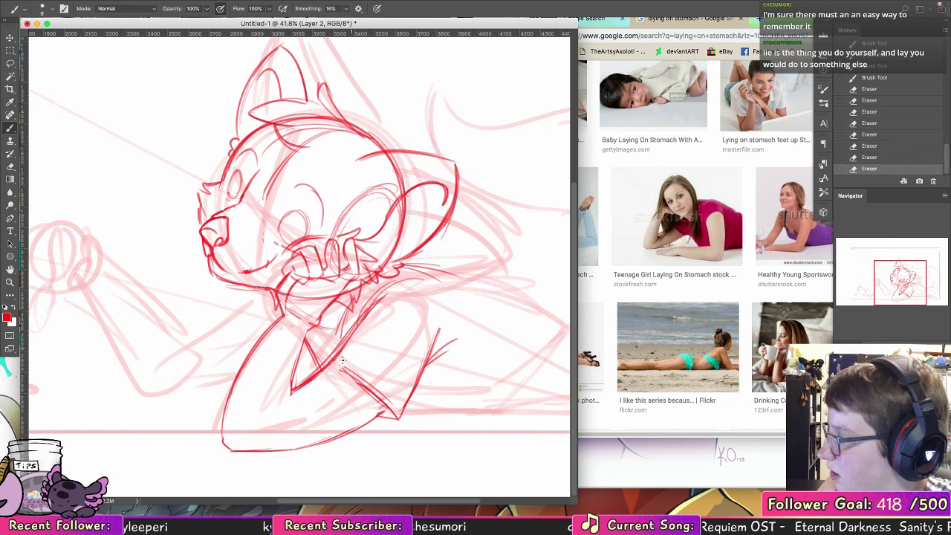
{"action": "left_click_drag", "start_coordinate": [304, 340], "coordinate": [290, 395]}
{"action": "left_click_drag", "start_coordinate": [295, 362], "coordinate": [290, 397]}
{"action": "left_click_drag", "start_coordinate": [295, 372], "coordinate": [271, 429]}
{"action": "left_click_drag", "start_coordinate": [292, 396], "coordinate": [275, 428]}
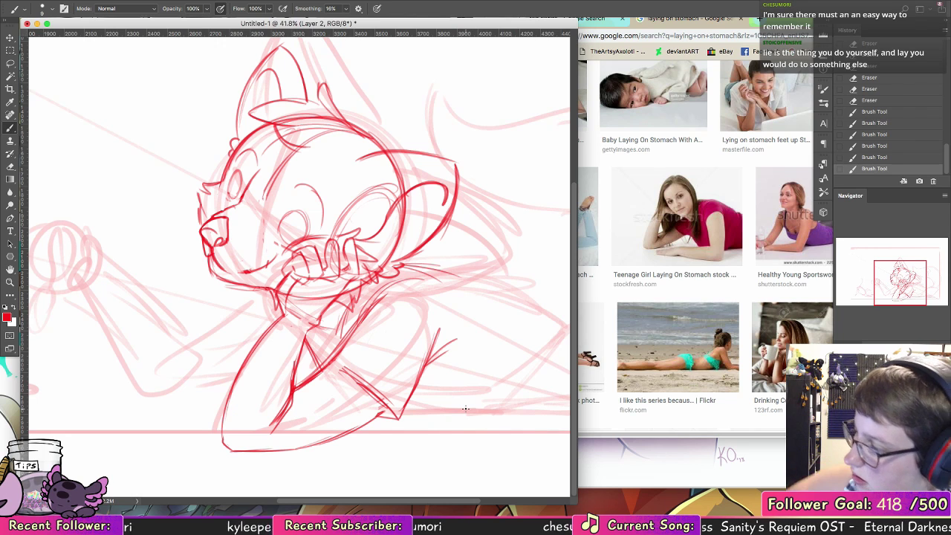
{"action": "left_click", "coordinate": [10, 140]}
{"action": "left_click", "coordinate": [11, 130]}
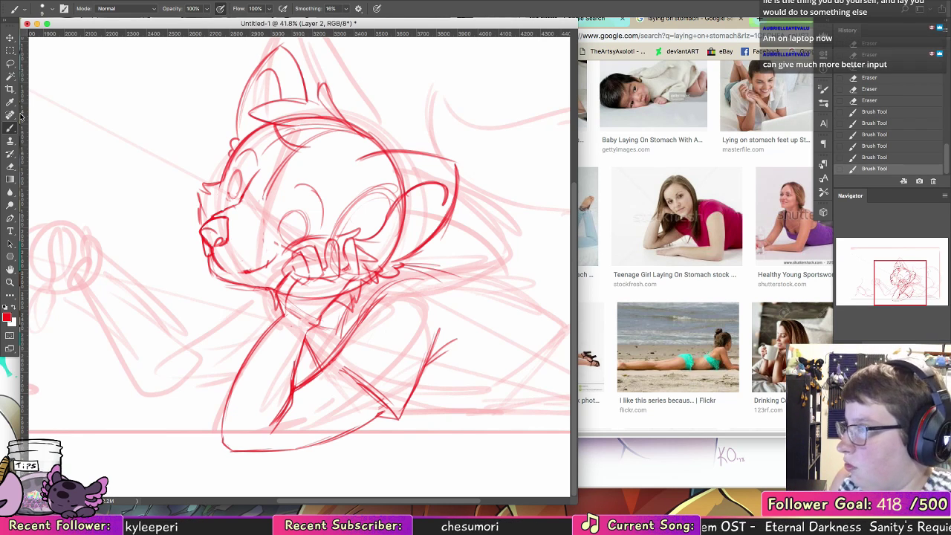
Step: Lasso the forearm and hand, move them onto the empty canvas area, scale to 113% and rotate by 14.17°
{"action": "left_click", "coordinate": [11, 63]}
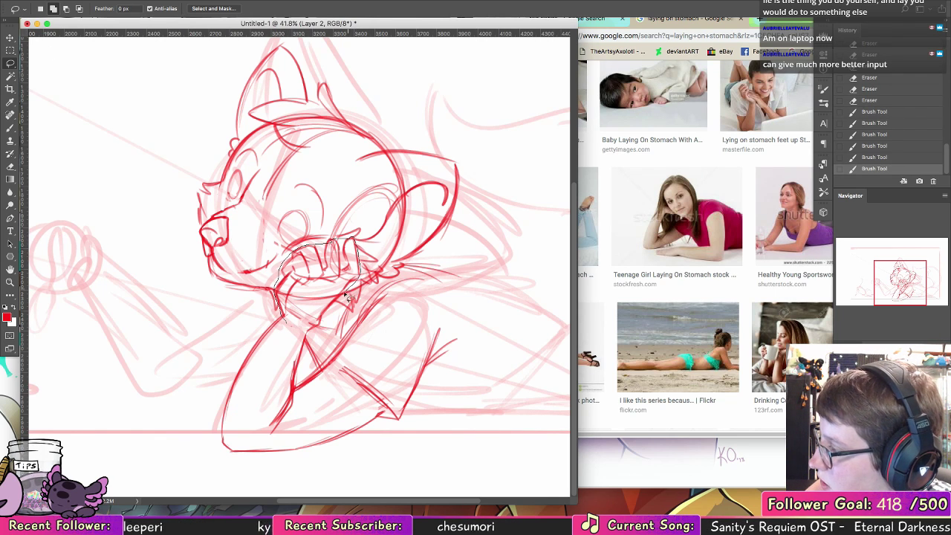
{"action": "left_click_drag", "start_coordinate": [327, 318], "coordinate": [309, 338]}
{"action": "mouse_move", "coordinate": [305, 371]}
{"action": "left_mouse_down"}
{"action": "mouse_move", "coordinate": [272, 435]}
{"action": "mouse_move", "coordinate": [215, 378]}
{"action": "mouse_move", "coordinate": [215, 335]}
{"action": "left_mouse_up"}
{"action": "left_click_drag", "start_coordinate": [355, 257], "coordinate": [281, 326]}
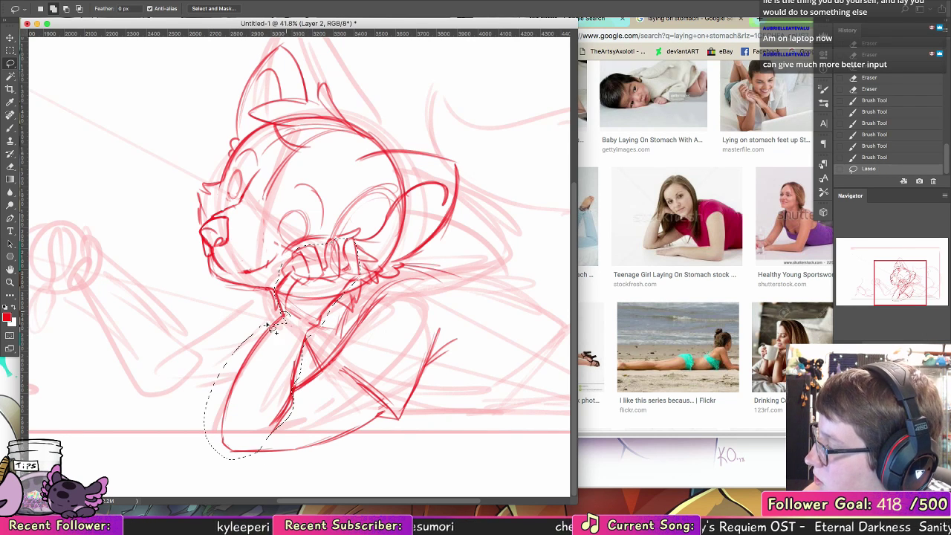
{"action": "mouse_move", "coordinate": [351, 249]}
{"action": "left_mouse_down"}
{"action": "mouse_move", "coordinate": [326, 249]}
{"action": "mouse_move", "coordinate": [377, 223]}
{"action": "mouse_move", "coordinate": [398, 251]}
{"action": "mouse_move", "coordinate": [335, 295]}
{"action": "mouse_move", "coordinate": [113, 252]}
{"action": "mouse_move", "coordinate": [474, 244]}
{"action": "left_mouse_up"}
{"action": "key", "text": "ctrl+t"}
{"action": "left_click_drag", "start_coordinate": [319, 303], "coordinate": [218, 294]}
{"action": "left_click_drag", "start_coordinate": [412, 214], "coordinate": [423, 204]}
{"action": "left_click", "coordinate": [12, 63]}
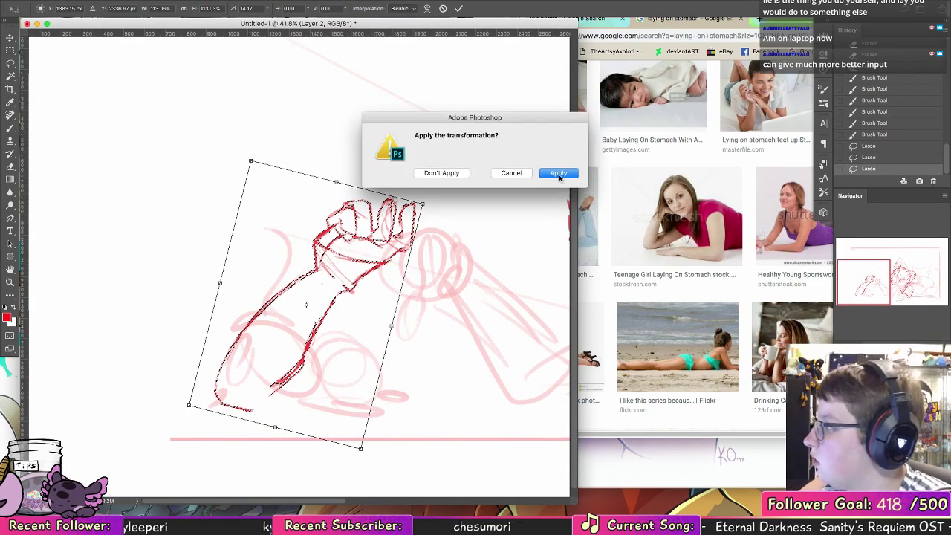
{"action": "left_click", "coordinate": [557, 172]}
{"action": "key", "text": "ctrl+d"}
Step: Lasso only the detached hand, rotate it clockwise at the wrist and apply the transformation
{"action": "mouse_move", "coordinate": [307, 253]}
{"action": "left_mouse_down"}
{"action": "mouse_move", "coordinate": [412, 191]}
{"action": "mouse_move", "coordinate": [416, 290]}
{"action": "left_mouse_up"}
{"action": "key", "text": "v"}
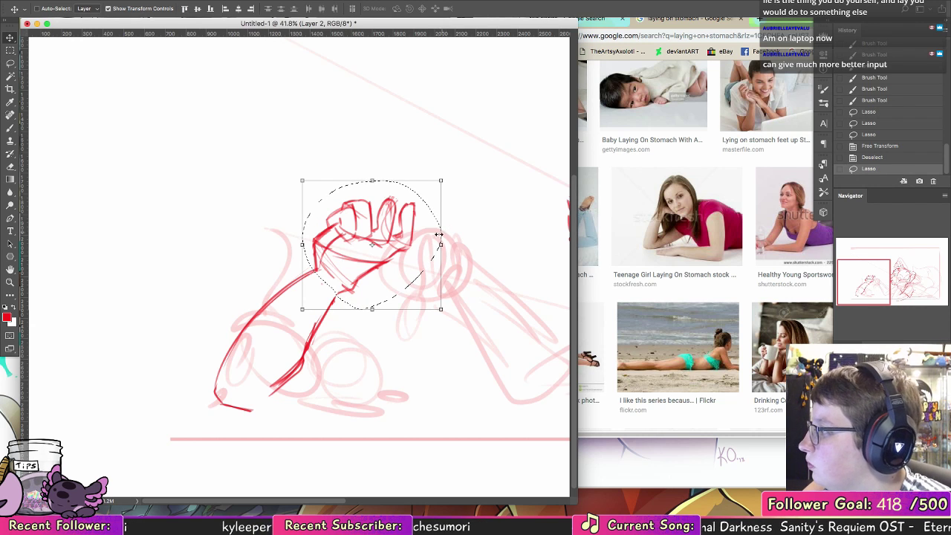
{"action": "left_click_drag", "start_coordinate": [449, 179], "coordinate": [467, 202]}
{"action": "left_click_drag", "start_coordinate": [396, 253], "coordinate": [398, 264]}
{"action": "key", "text": "Return"}
{"action": "left_click_drag", "start_coordinate": [450, 232], "coordinate": [236, 225]}
{"action": "key", "text": "super+d"}
Step: Lasso the adjusted hand and forearm together and move them back beneath the panda's cheek
{"action": "key", "text": "l"}
{"action": "left_click_drag", "start_coordinate": [206, 263], "coordinate": [329, 263]}
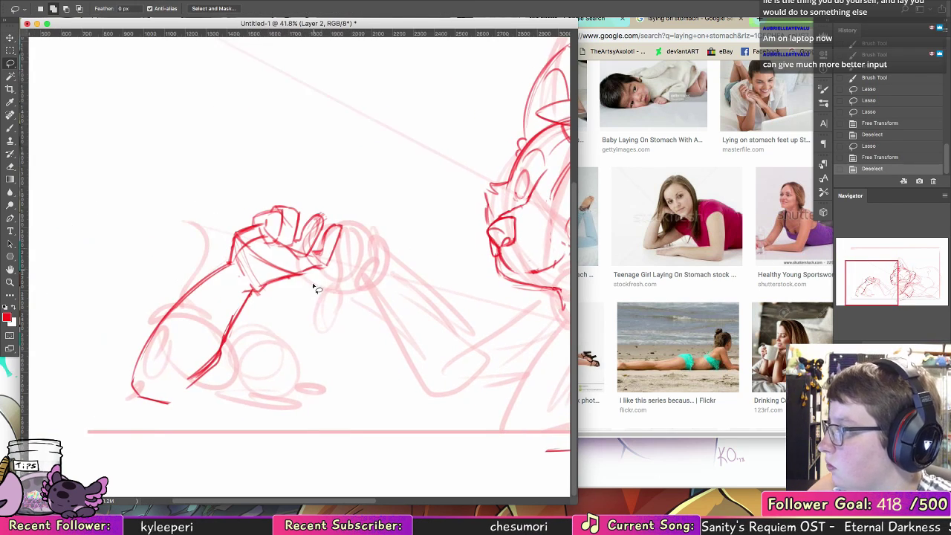
{"action": "mouse_move", "coordinate": [325, 343]}
{"action": "left_mouse_down"}
{"action": "mouse_move", "coordinate": [117, 399]}
{"action": "mouse_move", "coordinate": [321, 346]}
{"action": "left_mouse_up"}
{"action": "key", "text": "v"}
{"action": "scroll", "coordinate": [389, 321], "scroll_direction": "right", "scroll_amount": 5}
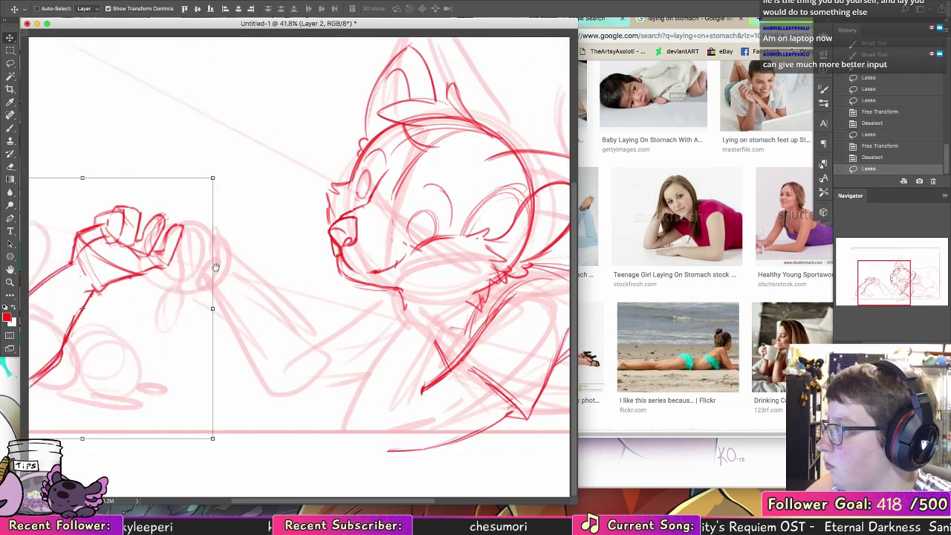
{"action": "left_click_drag", "start_coordinate": [104, 279], "coordinate": [428, 296]}
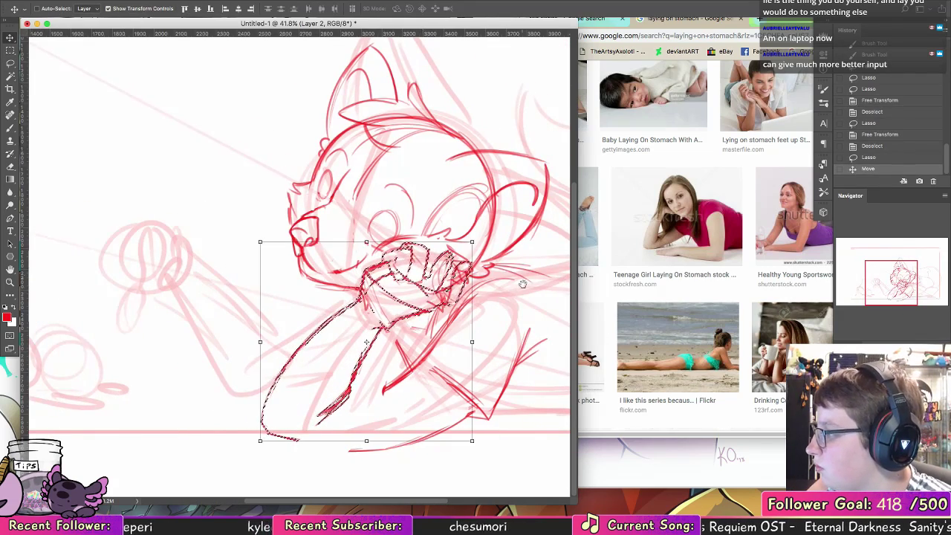
{"action": "scroll", "coordinate": [417, 297], "scroll_direction": "right", "scroll_amount": 5}
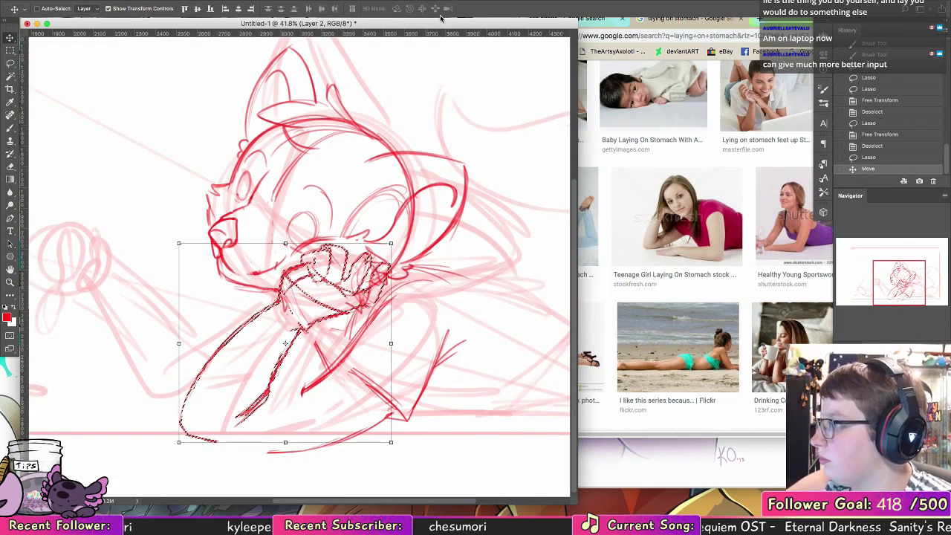
{"action": "key", "text": "ctrl+d"}
Step: Lasso the forearm below the wrist, rotate it by -15.37° to meet the elbow, apply and deselect
{"action": "left_click", "coordinate": [10, 63]}
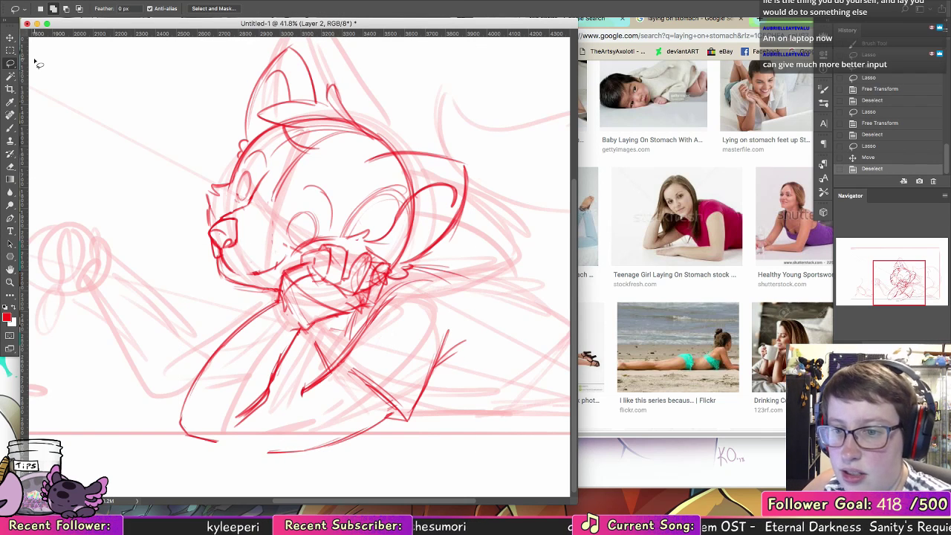
{"action": "mouse_move", "coordinate": [301, 344]}
{"action": "left_mouse_down"}
{"action": "mouse_move", "coordinate": [299, 325]}
{"action": "mouse_move", "coordinate": [200, 339]}
{"action": "mouse_move", "coordinate": [223, 475]}
{"action": "mouse_move", "coordinate": [267, 427]}
{"action": "left_mouse_up"}
{"action": "key", "text": "v"}
{"action": "left_click_drag", "start_coordinate": [306, 300], "coordinate": [341, 336]}
{"action": "left_click_drag", "start_coordinate": [289, 368], "coordinate": [294, 369]}
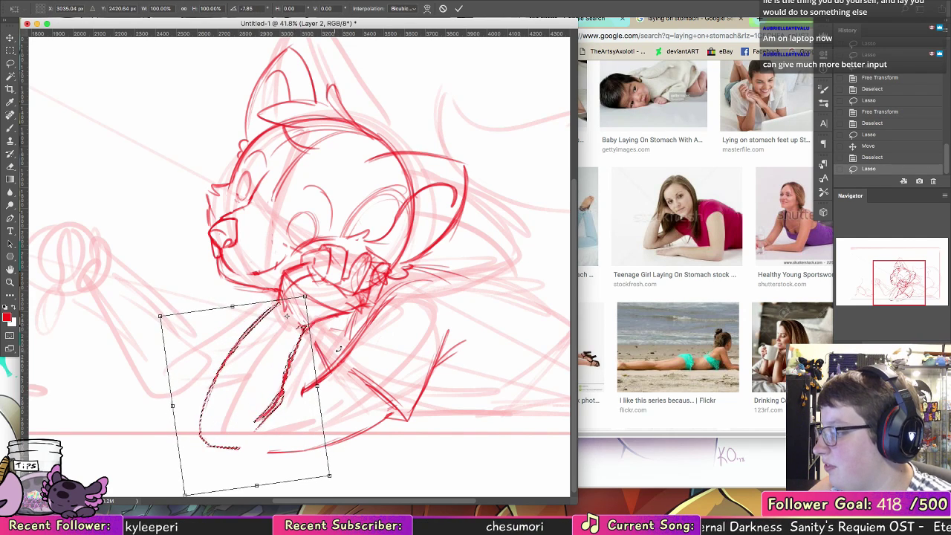
{"action": "left_click_drag", "start_coordinate": [339, 344], "coordinate": [342, 337]}
{"action": "left_click_drag", "start_coordinate": [304, 382], "coordinate": [303, 391]}
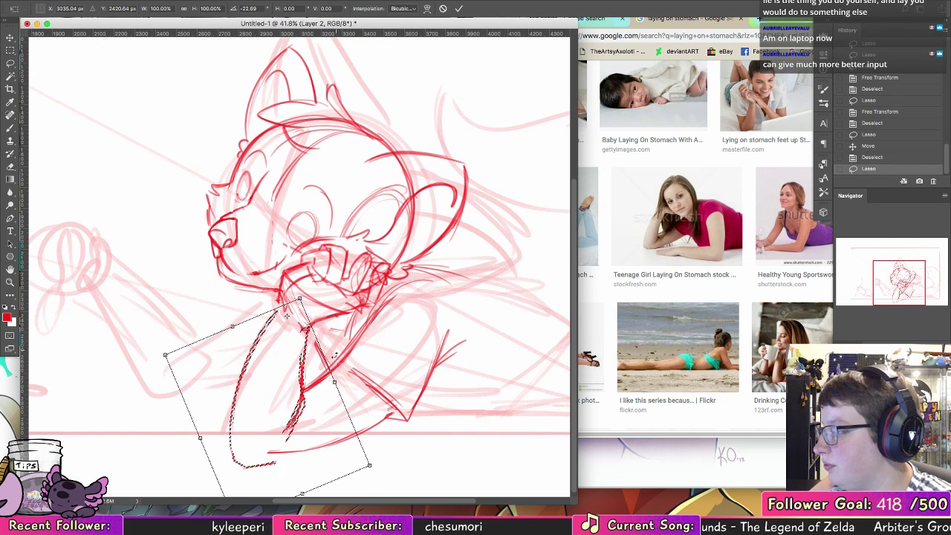
{"action": "left_click_drag", "start_coordinate": [340, 349], "coordinate": [339, 351]}
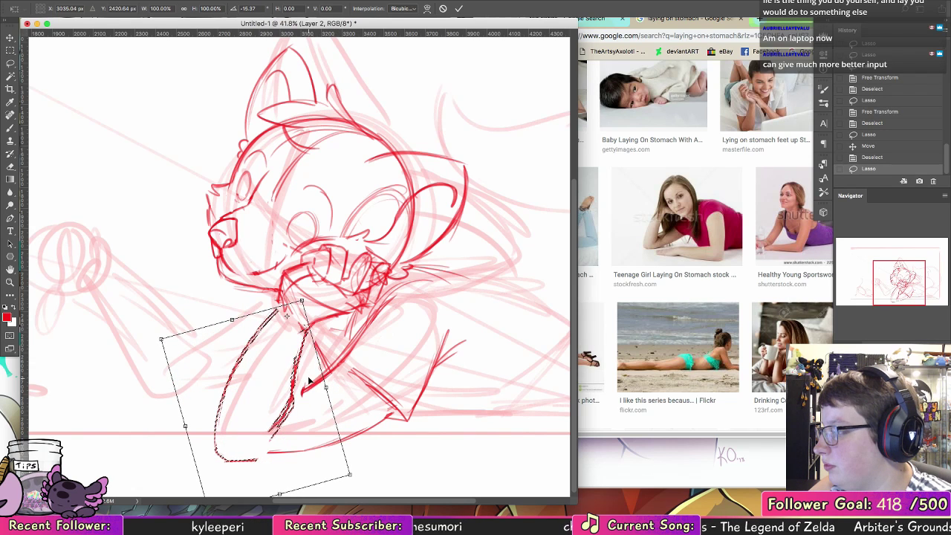
{"action": "left_click_drag", "start_coordinate": [310, 381], "coordinate": [307, 381]}
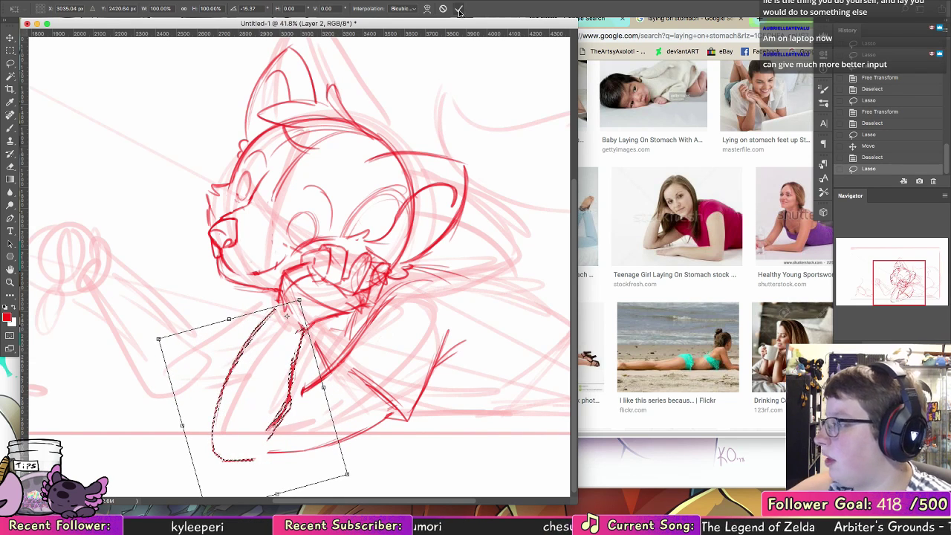
{"action": "key", "text": "Return"}
{"action": "key", "text": "ctrl+d"}
Step: Connect the hand's outer edge to the forearm with short brush strokes at the wrist
{"action": "key", "text": "b"}
{"action": "left_click_drag", "start_coordinate": [282, 293], "coordinate": [275, 309]}
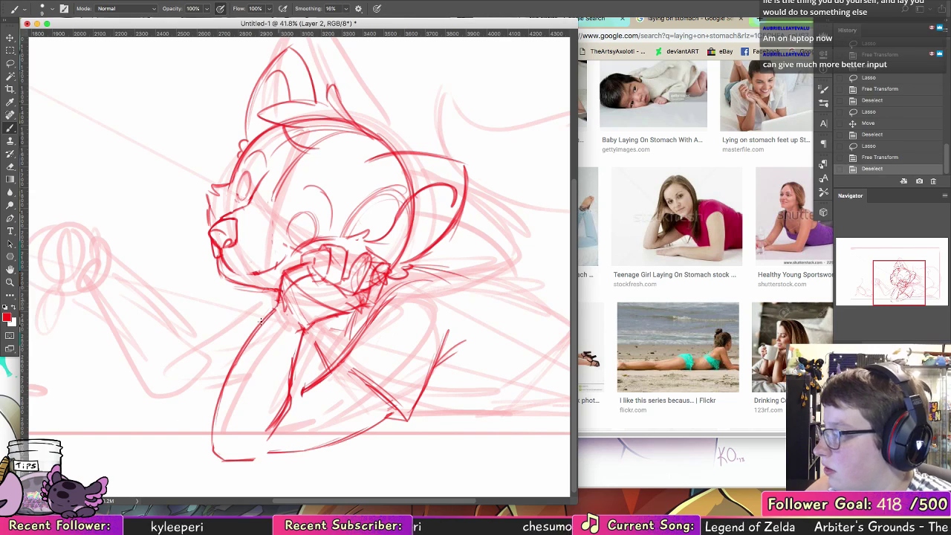
{"action": "mouse_move", "coordinate": [284, 276]}
{"action": "left_mouse_down"}
{"action": "mouse_move", "coordinate": [276, 307]}
{"action": "mouse_move", "coordinate": [282, 286]}
{"action": "left_mouse_up"}
{"action": "left_click_drag", "start_coordinate": [285, 275], "coordinate": [284, 281]}
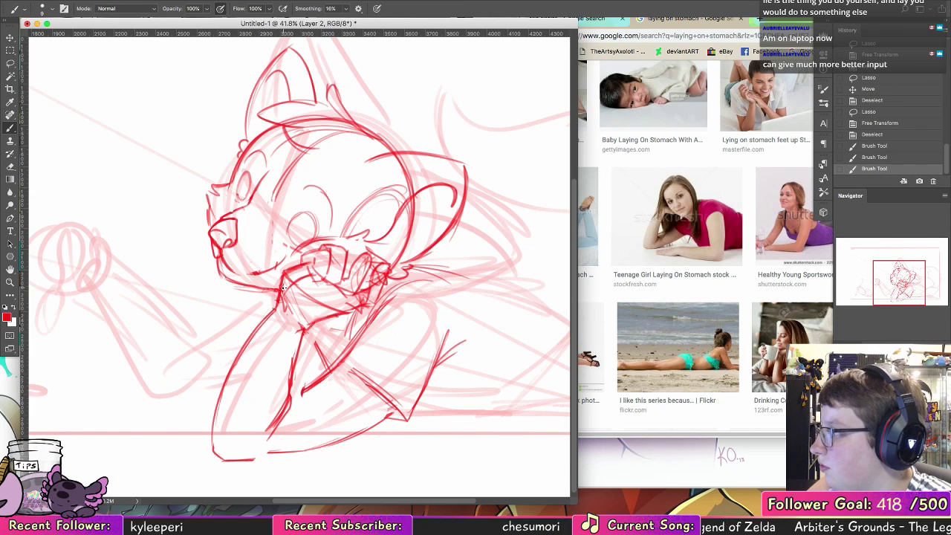
Step: Switch to the browser and search Google Images for "laying on stomach head on hand"
{"action": "left_click", "coordinate": [587, 217]}
{"action": "scroll", "coordinate": [594, 299], "scroll_direction": "up", "scroll_amount": 10}
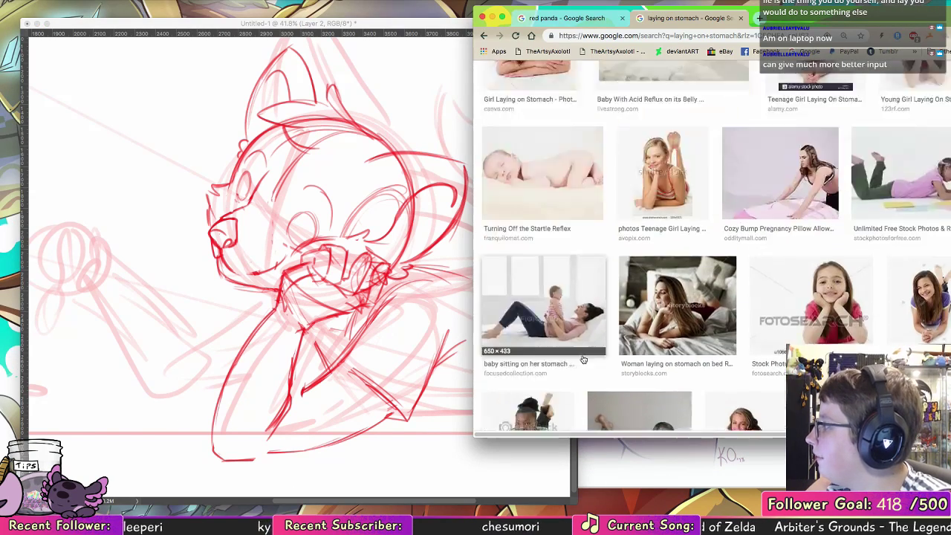
{"action": "scroll", "coordinate": [594, 298], "scroll_direction": "up", "scroll_amount": 15}
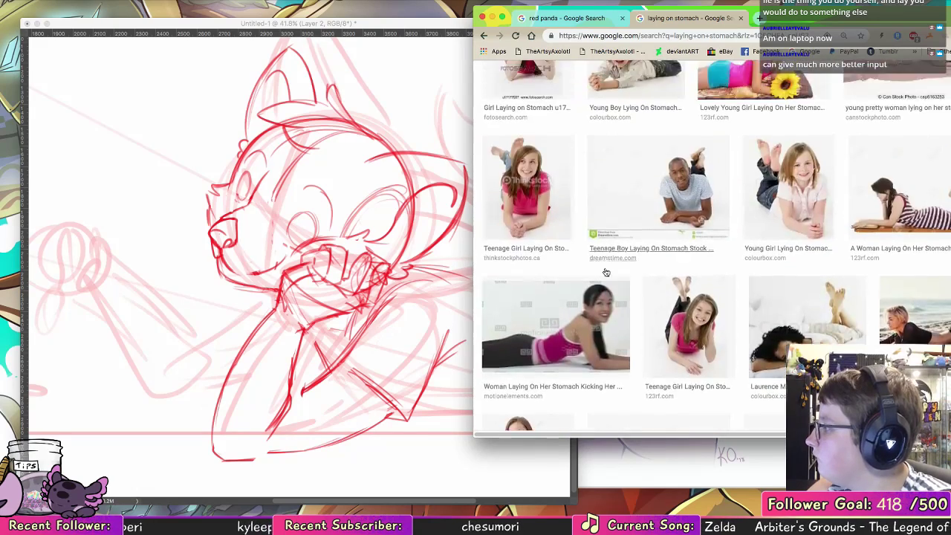
{"action": "scroll", "coordinate": [613, 255], "scroll_direction": "up", "scroll_amount": 6}
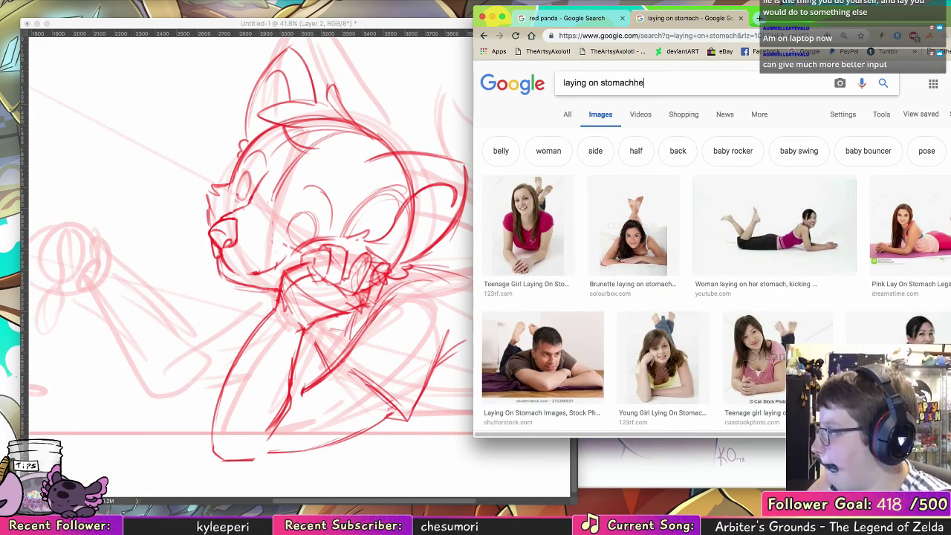
{"action": "type", "text": "d"}
{"action": "key", "text": "BackSpace"}
{"action": "key", "text": "BackSpace"}
{"action": "key", "text": "BackSpace"}
{"action": "key", "text": "BackSpace"}
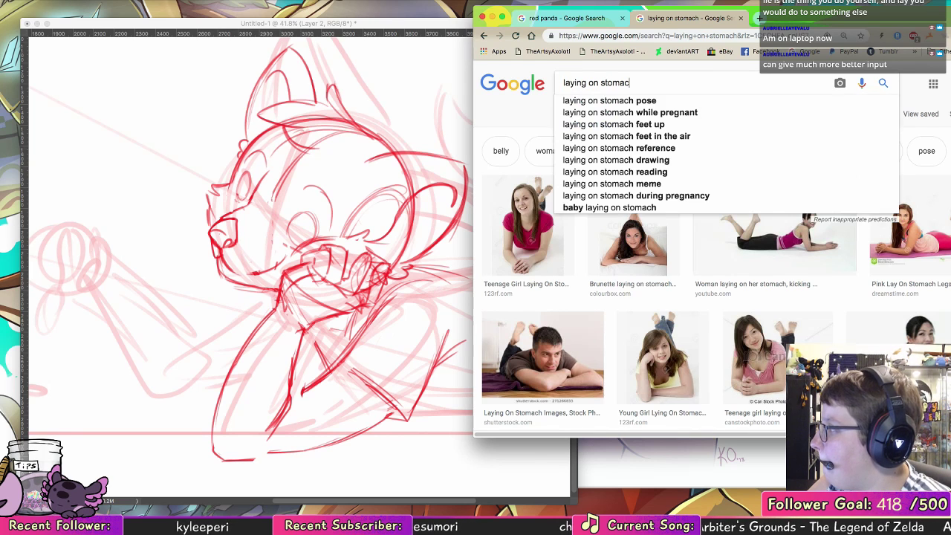
{"action": "type", "text": "h head on hand"}
{"action": "key", "text": "Return"}
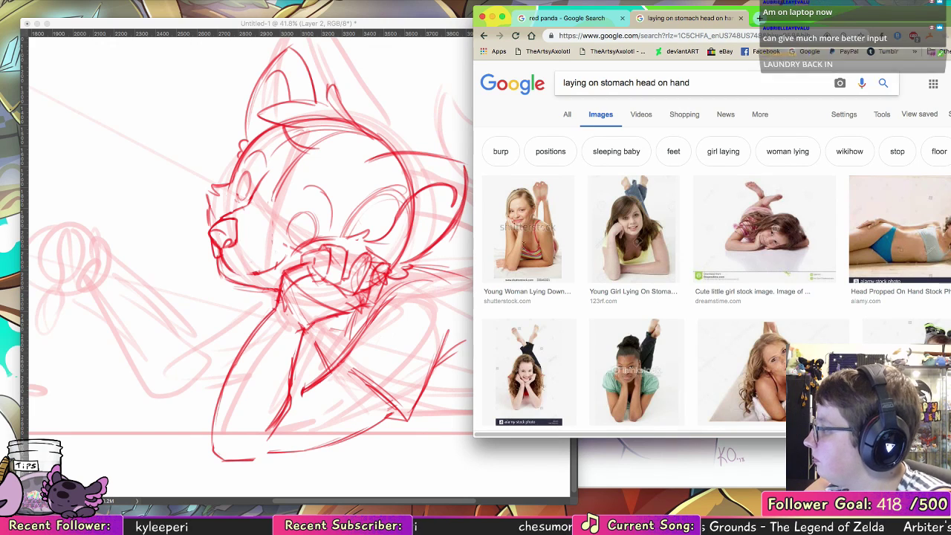
Step: Open the image of the young woman resting her head on her hand and place the browser beside the canvas
{"action": "left_click", "coordinate": [524, 246]}
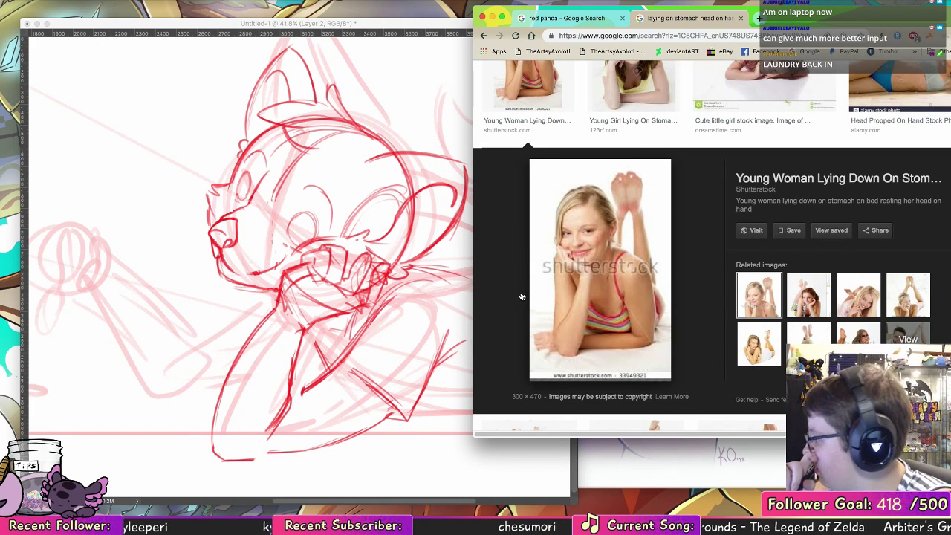
{"action": "left_click", "coordinate": [35, 156]}
{"action": "left_click", "coordinate": [680, 132]}
{"action": "left_click_drag", "start_coordinate": [764, 16], "coordinate": [881, 30]}
Step: Rework the hand's outer edge at the wrist by erasing part of it and redrawing it with short brush strokes
{"action": "left_click", "coordinate": [289, 228]}
{"action": "mouse_move", "coordinate": [290, 269]}
{"action": "left_mouse_down"}
{"action": "mouse_move", "coordinate": [282, 298]}
{"action": "mouse_move", "coordinate": [327, 259]}
{"action": "mouse_move", "coordinate": [271, 311]}
{"action": "mouse_move", "coordinate": [271, 293]}
{"action": "mouse_move", "coordinate": [306, 277]}
{"action": "mouse_move", "coordinate": [272, 303]}
{"action": "left_mouse_up"}
{"action": "key", "text": "b"}
{"action": "left_click_drag", "start_coordinate": [274, 300], "coordinate": [276, 290]}
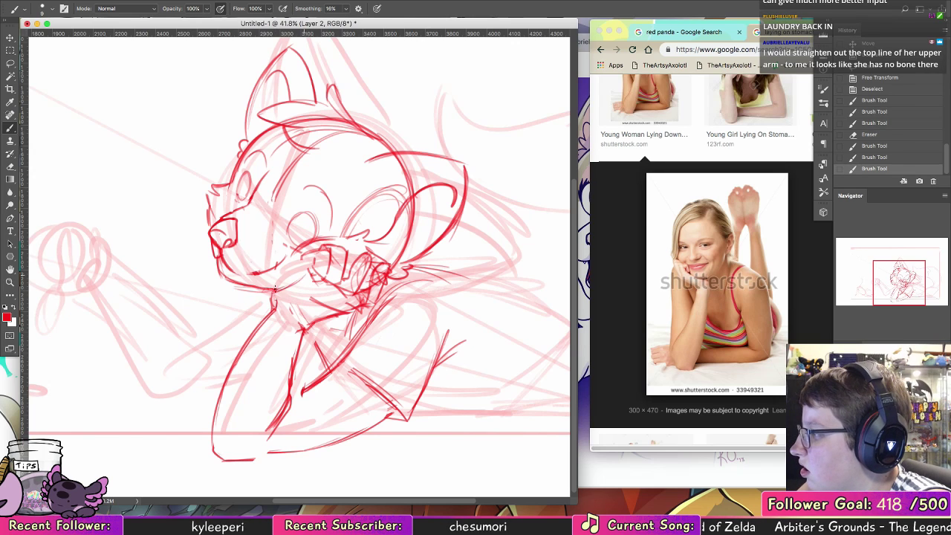
{"action": "mouse_move", "coordinate": [275, 288]}
{"action": "left_mouse_down"}
{"action": "mouse_move", "coordinate": [315, 250]}
{"action": "mouse_move", "coordinate": [306, 272]}
{"action": "mouse_move", "coordinate": [276, 291]}
{"action": "left_mouse_up"}
{"action": "key", "text": "ctrl+z"}
{"action": "key", "text": "ctrl+z"}
{"action": "key", "text": "ctrl+z"}
Step: Erase both forearm edges and the elbow line below the wrist with the size 65 eraser
{"action": "key", "text": "e"}
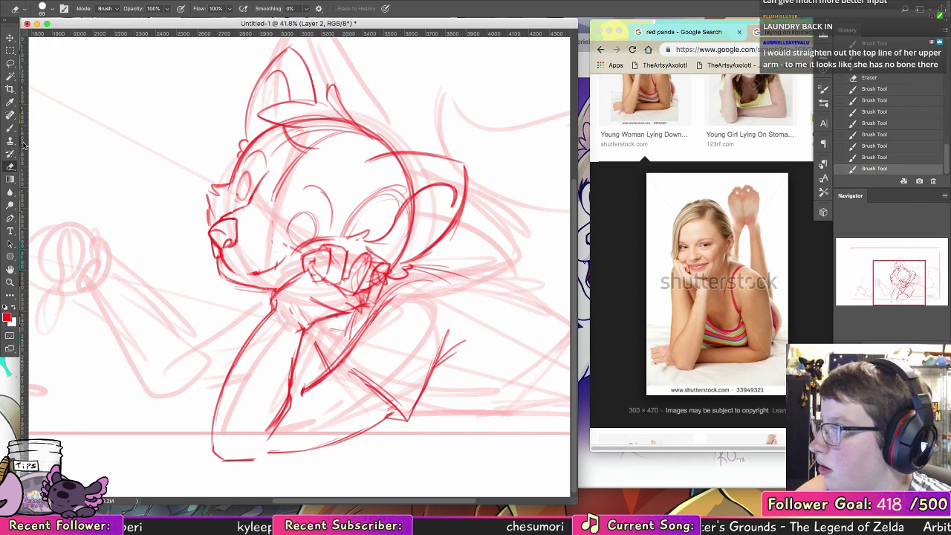
{"action": "left_click", "coordinate": [52, 9]}
{"action": "mouse_move", "coordinate": [303, 407]}
{"action": "left_mouse_down"}
{"action": "mouse_move", "coordinate": [283, 359]}
{"action": "mouse_move", "coordinate": [297, 344]}
{"action": "mouse_move", "coordinate": [271, 427]}
{"action": "mouse_move", "coordinate": [294, 307]}
{"action": "mouse_move", "coordinate": [265, 352]}
{"action": "mouse_move", "coordinate": [243, 365]}
{"action": "mouse_move", "coordinate": [237, 359]}
{"action": "mouse_move", "coordinate": [193, 419]}
{"action": "left_mouse_up"}
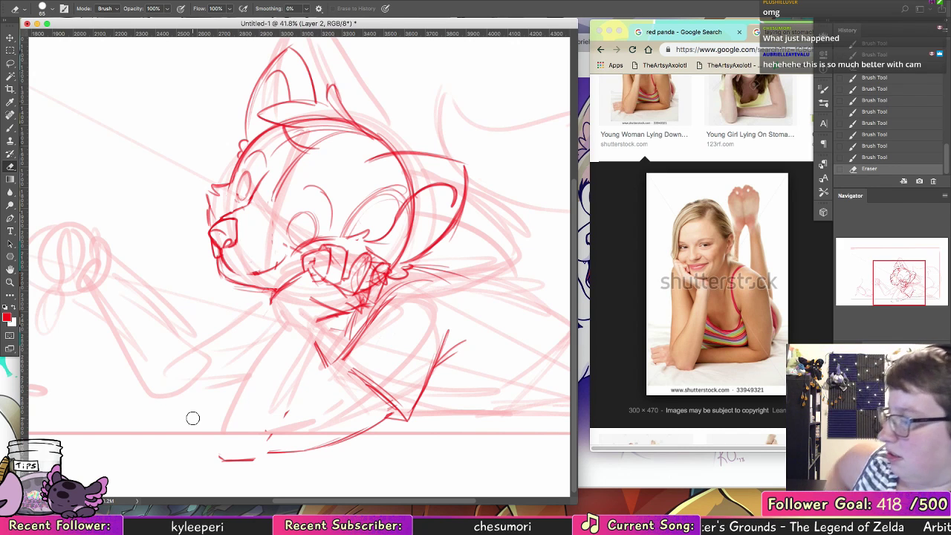
{"action": "left_click", "coordinate": [11, 154]}
{"action": "left_click", "coordinate": [280, 417]}
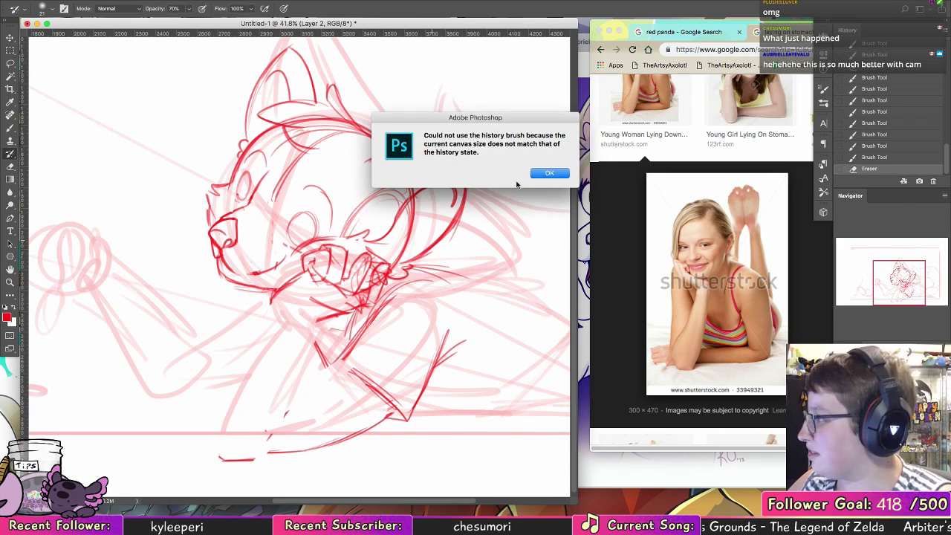
{"action": "left_click", "coordinate": [548, 174]}
{"action": "key", "text": "e"}
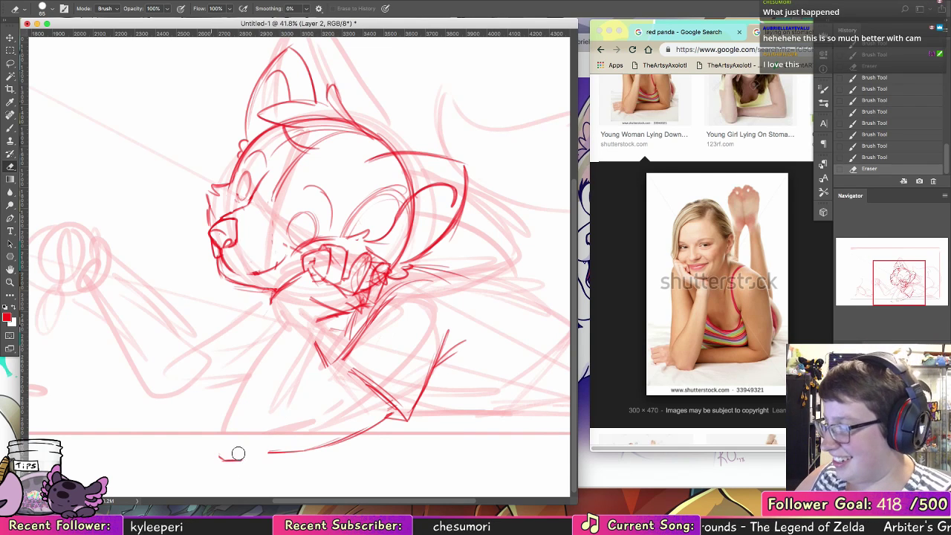
{"action": "left_click_drag", "start_coordinate": [237, 453], "coordinate": [220, 456]}
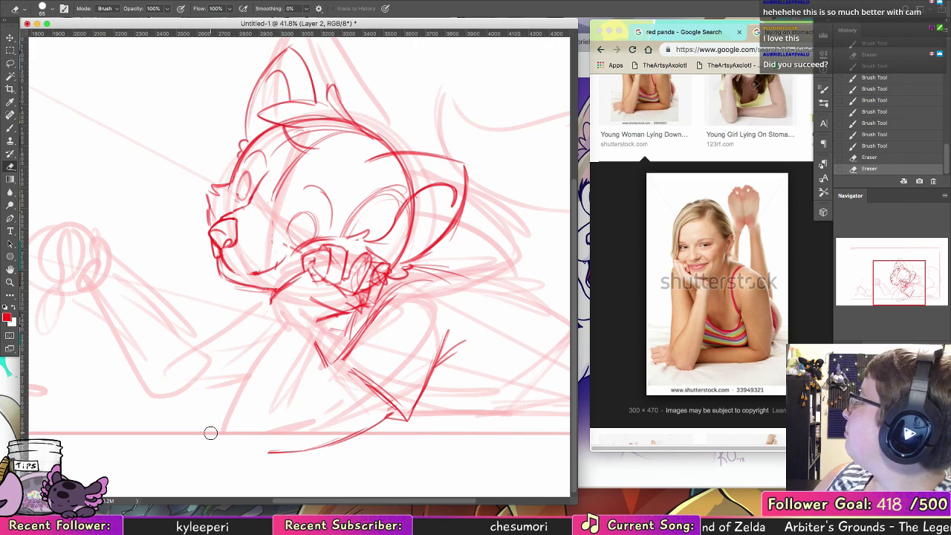
Step: Erase the stray lines around the fingers, palm and wrist of the supporting hand
{"action": "key", "text": "b"}
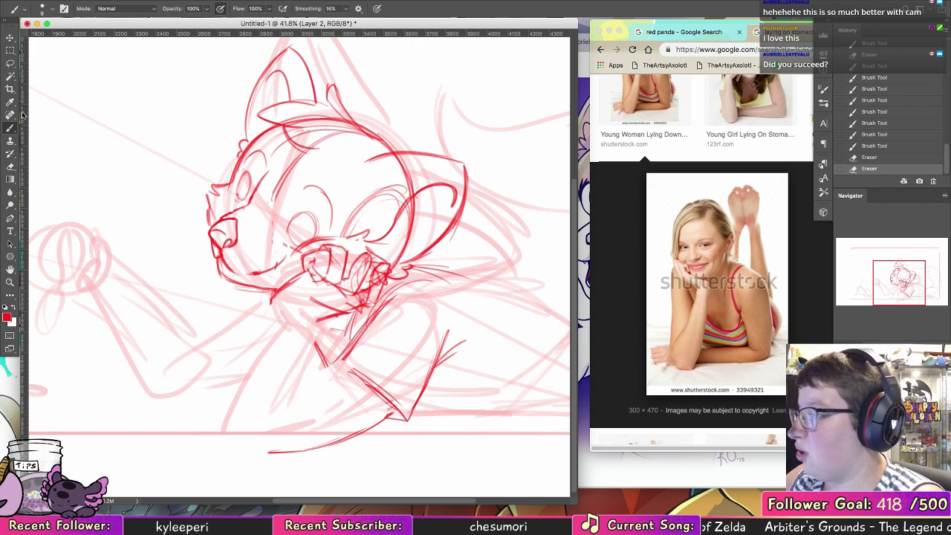
{"action": "key", "text": "e"}
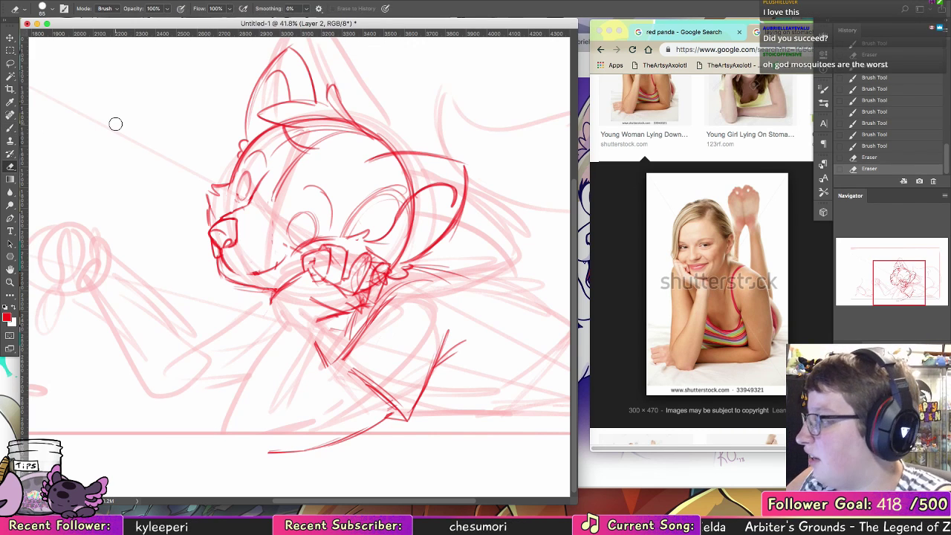
{"action": "mouse_move", "coordinate": [373, 279]}
{"action": "left_mouse_down"}
{"action": "mouse_move", "coordinate": [331, 307]}
{"action": "mouse_move", "coordinate": [314, 300]}
{"action": "mouse_move", "coordinate": [316, 270]}
{"action": "mouse_move", "coordinate": [283, 293]}
{"action": "left_mouse_up"}
{"action": "mouse_move", "coordinate": [353, 264]}
{"action": "left_mouse_down"}
{"action": "mouse_move", "coordinate": [331, 295]}
{"action": "mouse_move", "coordinate": [361, 262]}
{"action": "mouse_move", "coordinate": [348, 291]}
{"action": "mouse_move", "coordinate": [335, 264]}
{"action": "left_mouse_up"}
{"action": "left_click_drag", "start_coordinate": [345, 303], "coordinate": [314, 313]}
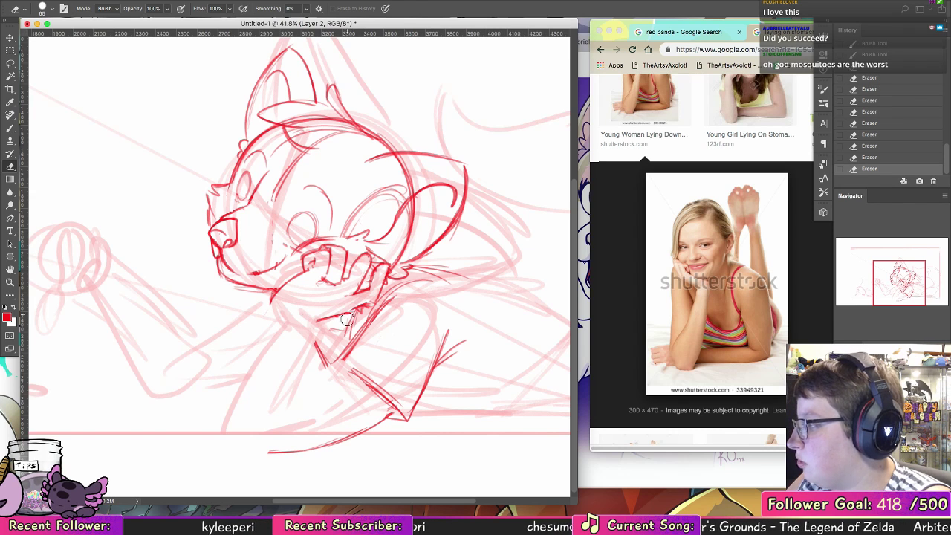
Step: Draw a straighter outer forearm edge from the wrist down to the elbow and mark the wrist's inner corner
{"action": "left_click", "coordinate": [10, 127]}
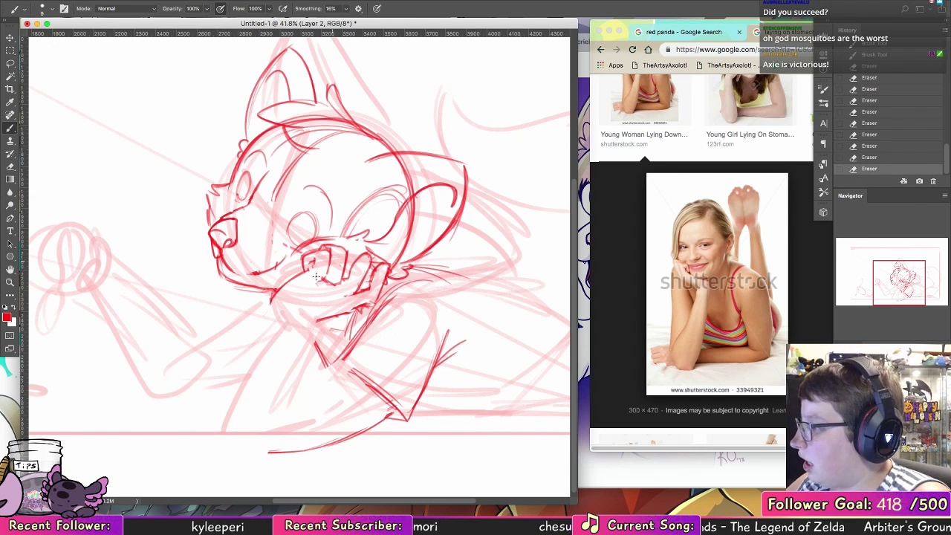
{"action": "mouse_move", "coordinate": [271, 304]}
{"action": "left_mouse_down"}
{"action": "mouse_move", "coordinate": [247, 342]}
{"action": "mouse_move", "coordinate": [279, 302]}
{"action": "mouse_move", "coordinate": [267, 304]}
{"action": "mouse_move", "coordinate": [236, 381]}
{"action": "left_mouse_up"}
{"action": "mouse_move", "coordinate": [263, 319]}
{"action": "left_mouse_down"}
{"action": "mouse_move", "coordinate": [216, 417]}
{"action": "mouse_move", "coordinate": [221, 400]}
{"action": "left_mouse_up"}
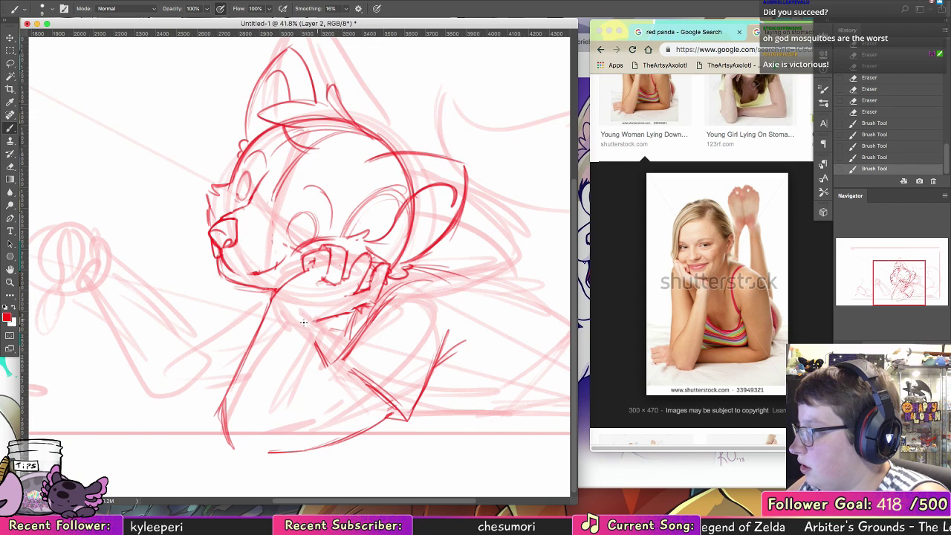
{"action": "mouse_move", "coordinate": [304, 321]}
{"action": "left_mouse_down"}
{"action": "mouse_move", "coordinate": [324, 316]}
{"action": "mouse_move", "coordinate": [260, 332]}
{"action": "mouse_move", "coordinate": [248, 355]}
{"action": "left_mouse_up"}
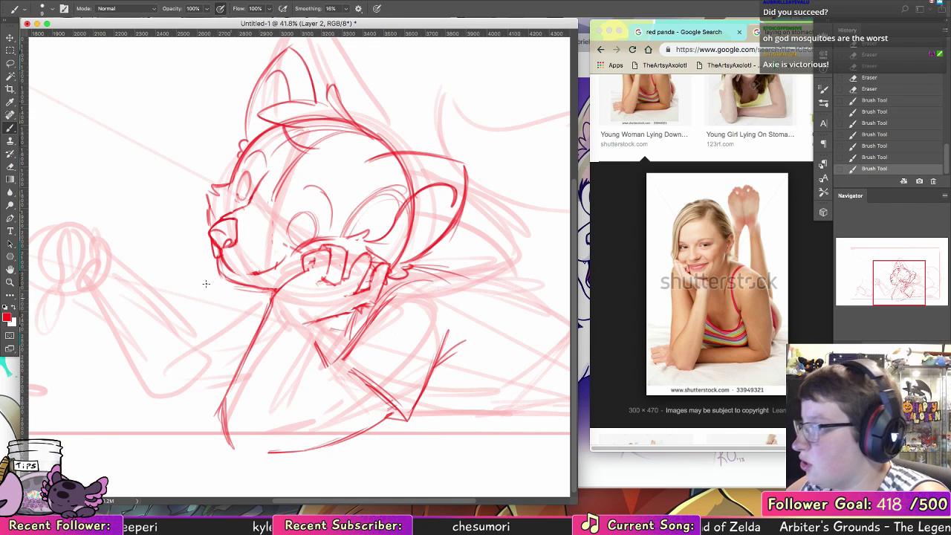
Step: Thin the forearm's outer edge with the eraser and redraw it from the wrist around the back of the elbow
{"action": "left_click", "coordinate": [11, 164]}
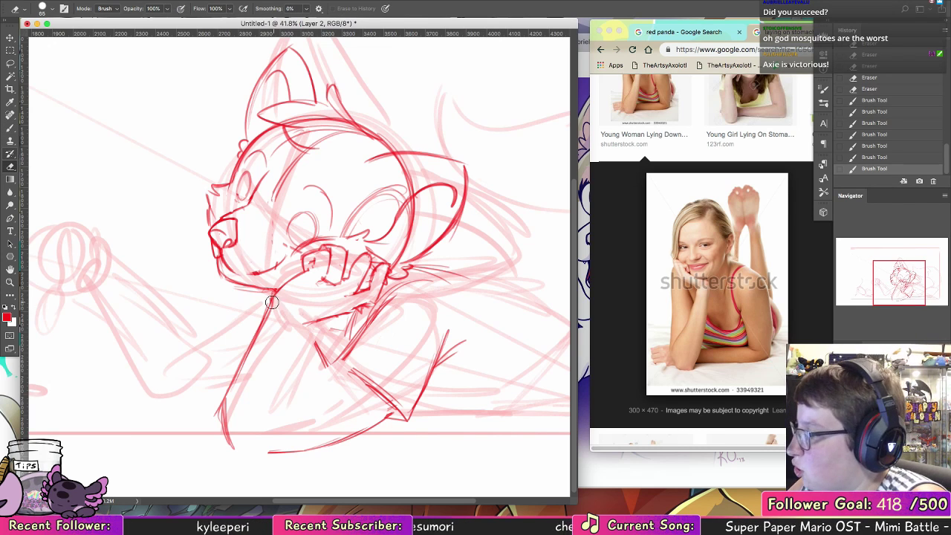
{"action": "left_click_drag", "start_coordinate": [271, 297], "coordinate": [239, 364]}
{"action": "left_click_drag", "start_coordinate": [250, 331], "coordinate": [256, 327]}
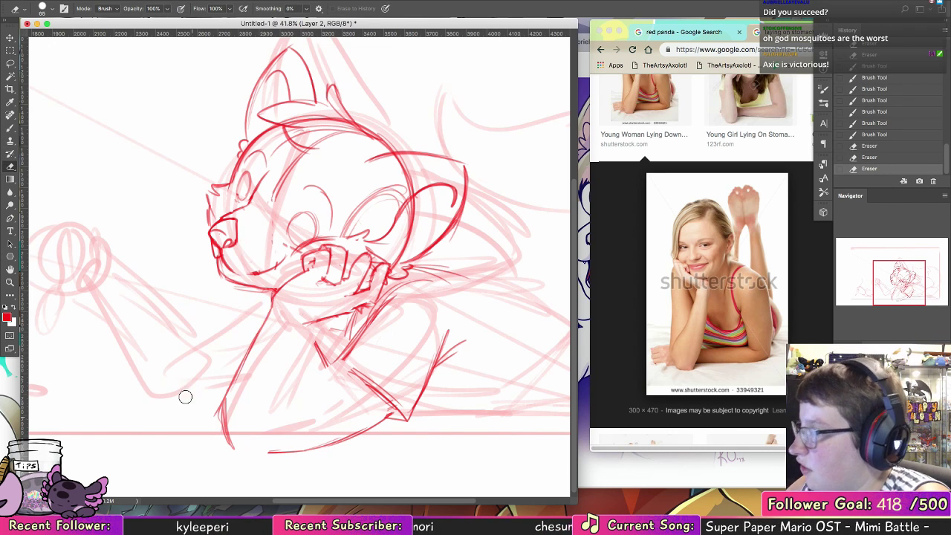
{"action": "left_click", "coordinate": [12, 131]}
{"action": "left_click_drag", "start_coordinate": [275, 294], "coordinate": [218, 400]}
{"action": "mouse_move", "coordinate": [245, 361]}
{"action": "left_mouse_down"}
{"action": "mouse_move", "coordinate": [221, 401]}
{"action": "mouse_move", "coordinate": [246, 343]}
{"action": "mouse_move", "coordinate": [220, 420]}
{"action": "mouse_move", "coordinate": [238, 454]}
{"action": "left_mouse_up"}
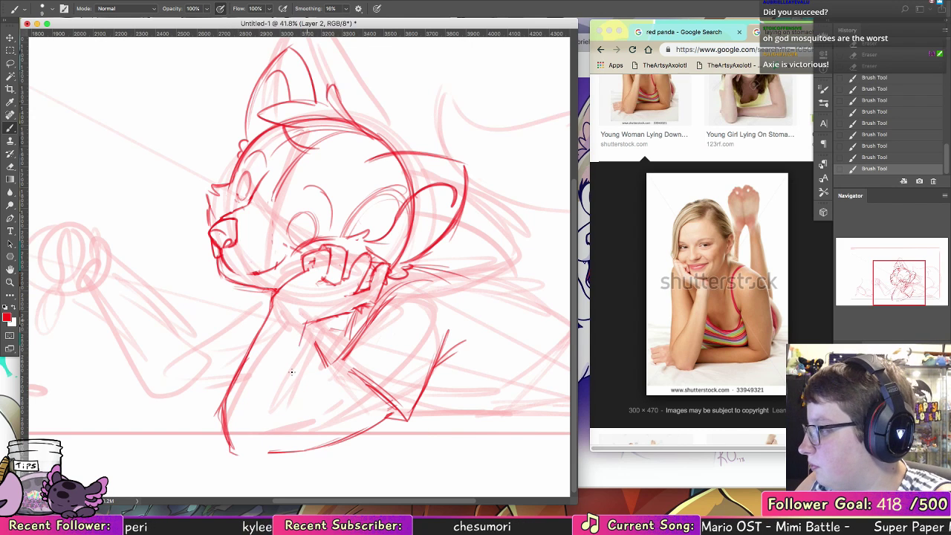
Step: Sketch the forearm's inner edge from the inner wrist down to the elbow, redoing the first stroke
{"action": "mouse_move", "coordinate": [307, 322]}
{"action": "left_mouse_down"}
{"action": "mouse_move", "coordinate": [295, 384]}
{"action": "mouse_move", "coordinate": [297, 372]}
{"action": "left_mouse_up"}
{"action": "key", "text": "super+z"}
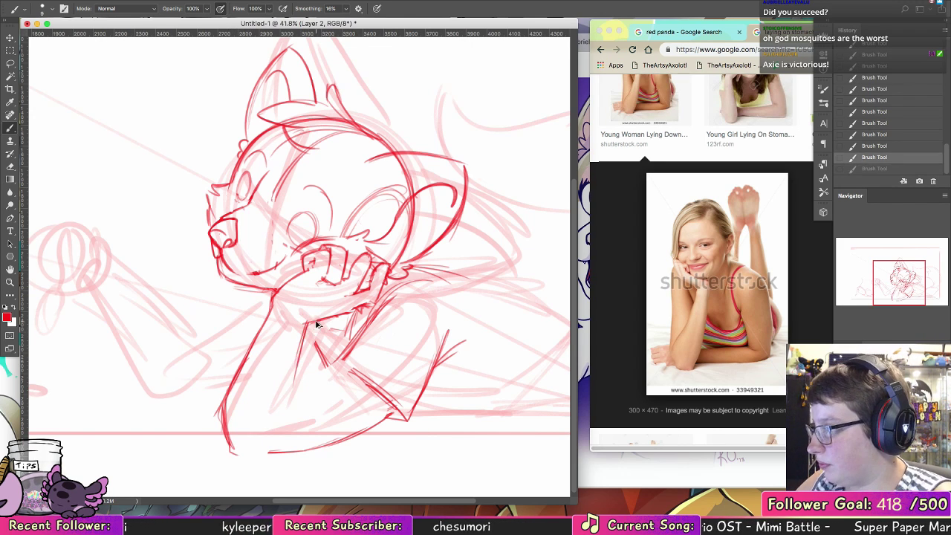
{"action": "mouse_move", "coordinate": [304, 324]}
{"action": "left_mouse_down"}
{"action": "mouse_move", "coordinate": [280, 425]}
{"action": "mouse_move", "coordinate": [285, 416]}
{"action": "mouse_move", "coordinate": [251, 454]}
{"action": "mouse_move", "coordinate": [287, 381]}
{"action": "left_mouse_up"}
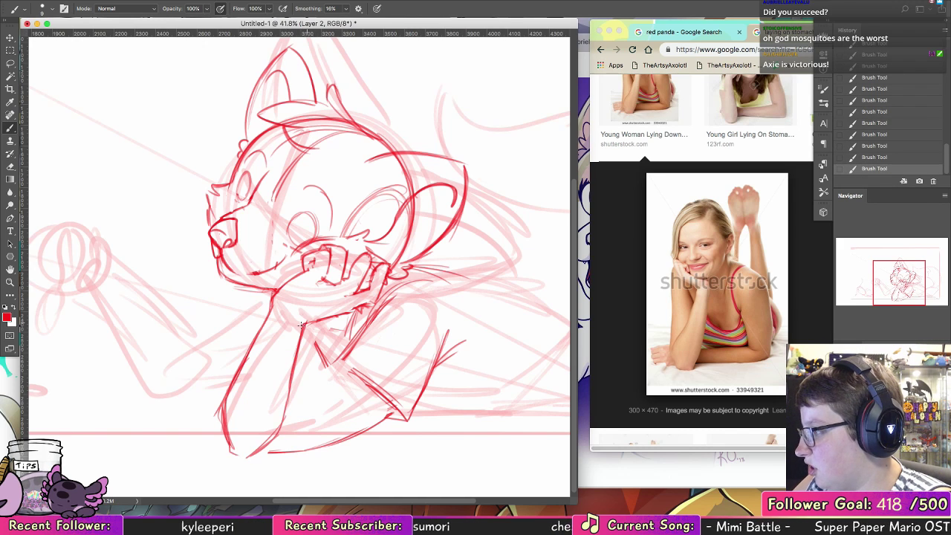
{"action": "mouse_move", "coordinate": [301, 325]}
{"action": "left_mouse_down"}
{"action": "mouse_move", "coordinate": [286, 436]}
{"action": "mouse_move", "coordinate": [289, 424]}
{"action": "mouse_move", "coordinate": [252, 463]}
{"action": "left_mouse_up"}
{"action": "mouse_move", "coordinate": [283, 436]}
{"action": "left_mouse_down"}
{"action": "mouse_move", "coordinate": [236, 463]}
{"action": "mouse_move", "coordinate": [226, 451]}
{"action": "mouse_move", "coordinate": [231, 462]}
{"action": "mouse_move", "coordinate": [235, 371]}
{"action": "left_mouse_up"}
Step: Clean up the lower inner forearm line with the eraser and reinforce both forearm edges with brush strokes
{"action": "left_click", "coordinate": [10, 166]}
{"action": "mouse_move", "coordinate": [244, 457]}
{"action": "left_mouse_down"}
{"action": "mouse_move", "coordinate": [300, 323]}
{"action": "mouse_move", "coordinate": [293, 394]}
{"action": "left_mouse_up"}
{"action": "key", "text": "b"}
{"action": "left_click_drag", "start_coordinate": [301, 349], "coordinate": [290, 392]}
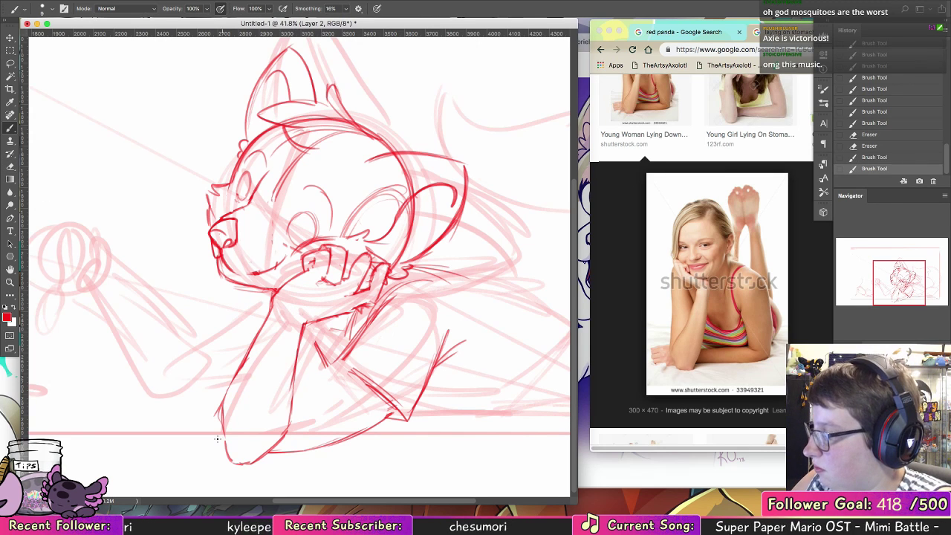
{"action": "mouse_move", "coordinate": [227, 422]}
{"action": "left_mouse_down"}
{"action": "mouse_move", "coordinate": [220, 450]}
{"action": "mouse_move", "coordinate": [238, 376]}
{"action": "left_mouse_up"}
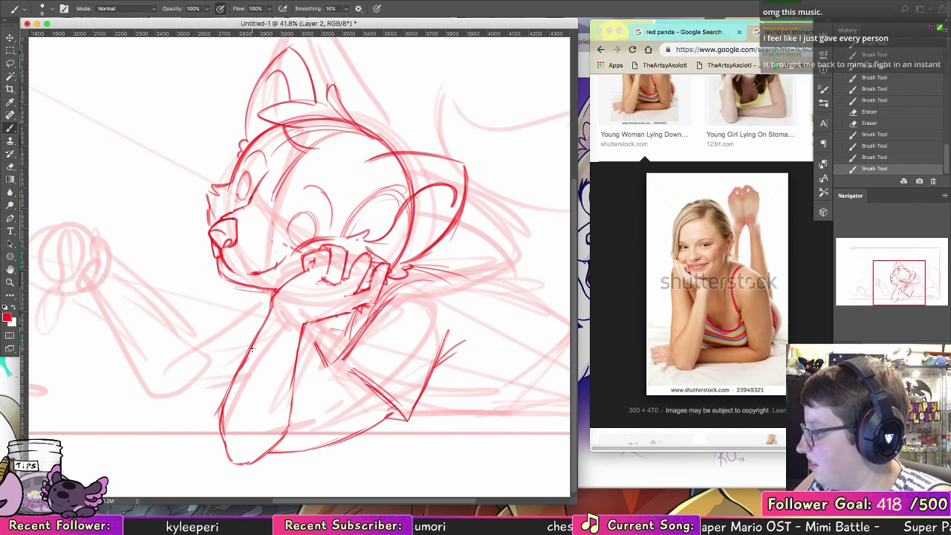
{"action": "left_click_drag", "start_coordinate": [300, 339], "coordinate": [290, 401]}
{"action": "left_click_drag", "start_coordinate": [294, 356], "coordinate": [290, 384]}
{"action": "left_click_drag", "start_coordinate": [293, 379], "coordinate": [285, 405]}
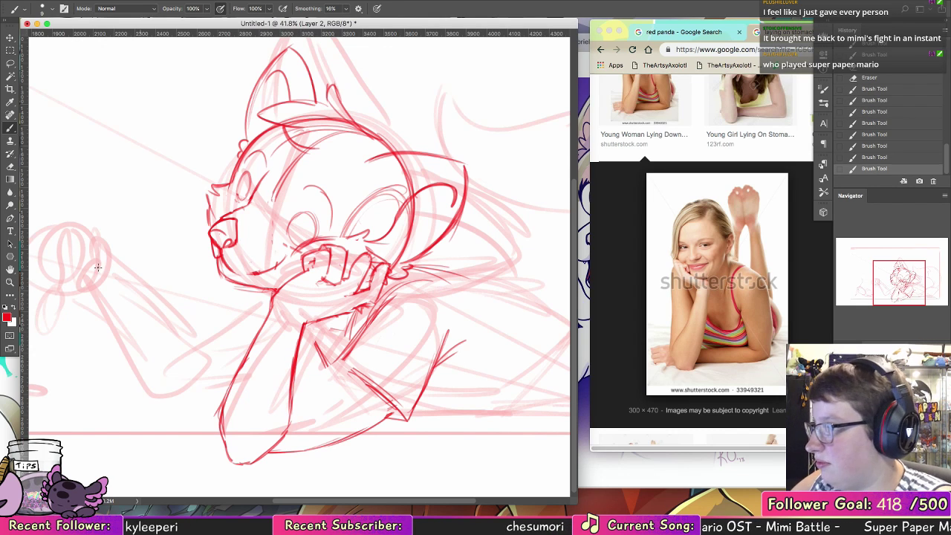
Step: Erase the forearm's inner edge and redraw it as a slightly curved line from the wrist to the elbow
{"action": "key", "text": "e"}
{"action": "left_click_drag", "start_coordinate": [306, 335], "coordinate": [293, 418]}
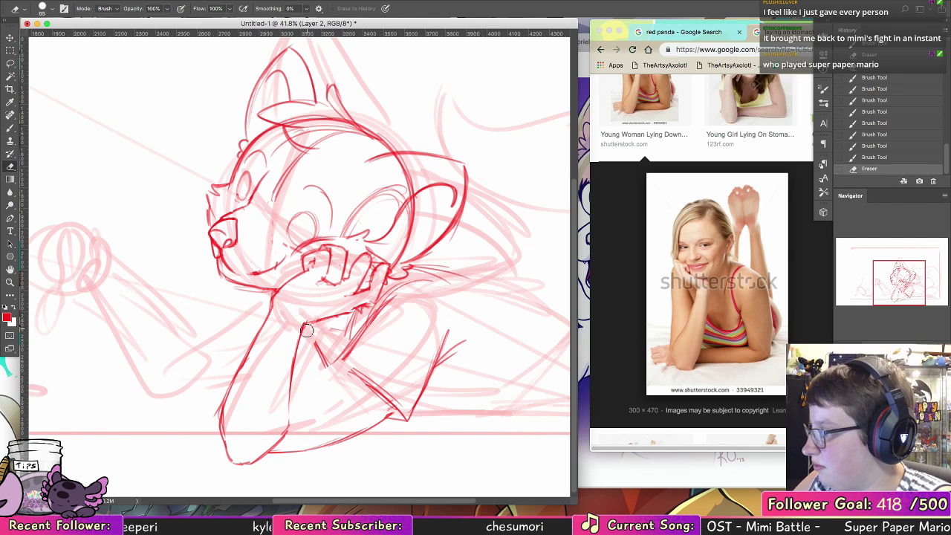
{"action": "left_click_drag", "start_coordinate": [307, 330], "coordinate": [290, 439]}
{"action": "key", "text": "b"}
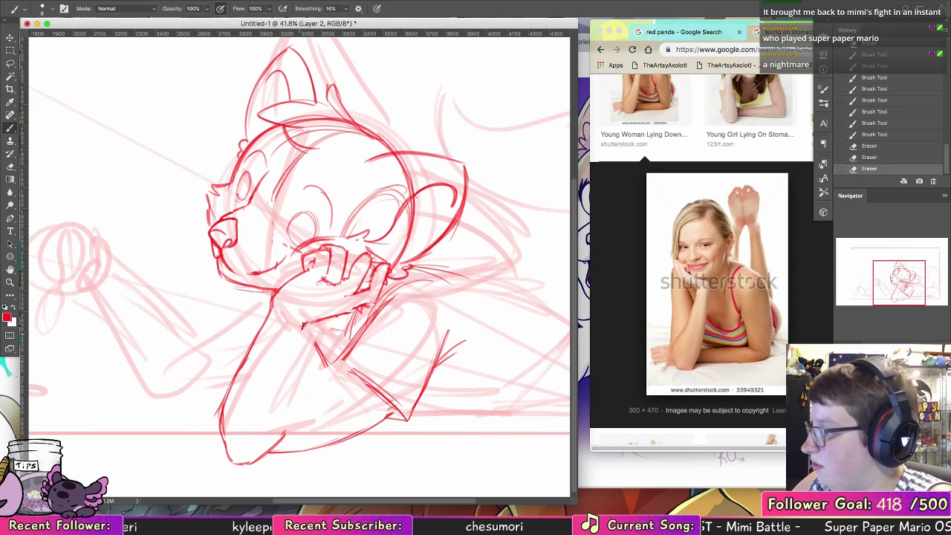
{"action": "left_click_drag", "start_coordinate": [303, 322], "coordinate": [286, 393]}
{"action": "mouse_move", "coordinate": [290, 360]}
{"action": "left_mouse_down"}
{"action": "mouse_move", "coordinate": [286, 430]}
{"action": "mouse_move", "coordinate": [272, 450]}
{"action": "left_mouse_up"}
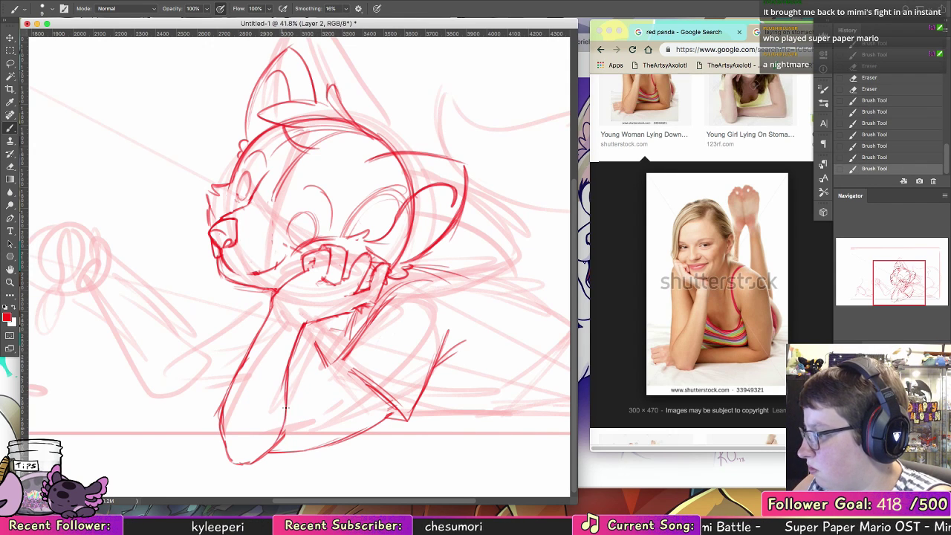
Step: Erase the upper arm's underside line beside the elbow, undoing the erasing that cut into the sleeve lines
{"action": "mouse_move", "coordinate": [285, 387]}
{"action": "left_mouse_down"}
{"action": "mouse_move", "coordinate": [273, 446]}
{"action": "mouse_move", "coordinate": [291, 432]}
{"action": "mouse_move", "coordinate": [270, 458]}
{"action": "mouse_move", "coordinate": [290, 458]}
{"action": "left_mouse_up"}
{"action": "key", "text": "e"}
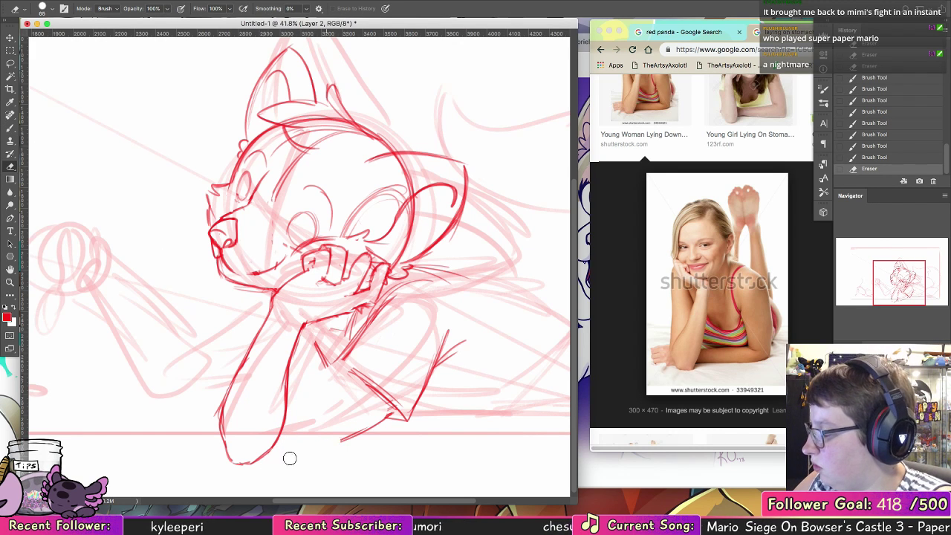
{"action": "left_click_drag", "start_coordinate": [331, 364], "coordinate": [321, 346]}
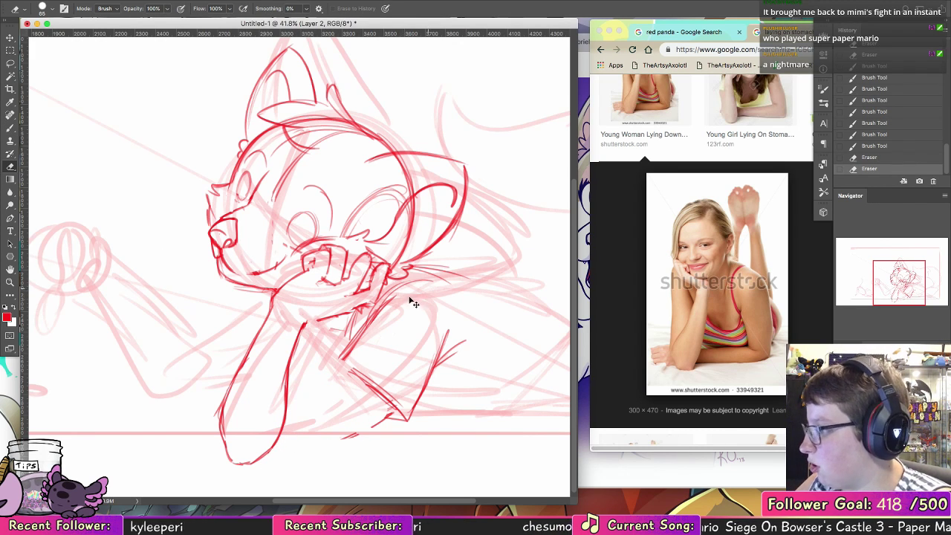
{"action": "key", "text": "alt+super+z"}
{"action": "key", "text": "alt+super+z"}
{"action": "left_click_drag", "start_coordinate": [286, 451], "coordinate": [367, 434]}
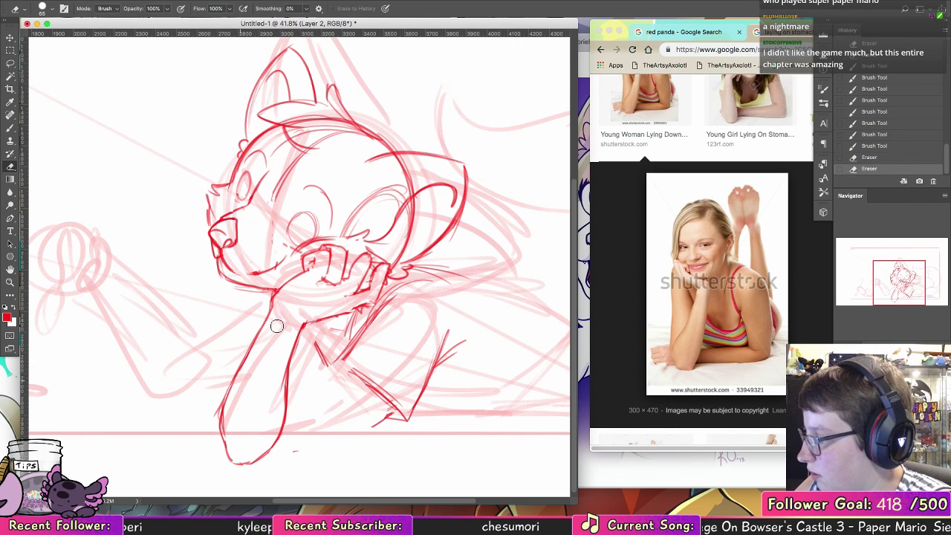
Step: Thin the forearm's outer edge, redraw it from the wrist to the elbow and trim its inner side
{"action": "left_click_drag", "start_coordinate": [265, 323], "coordinate": [251, 353]}
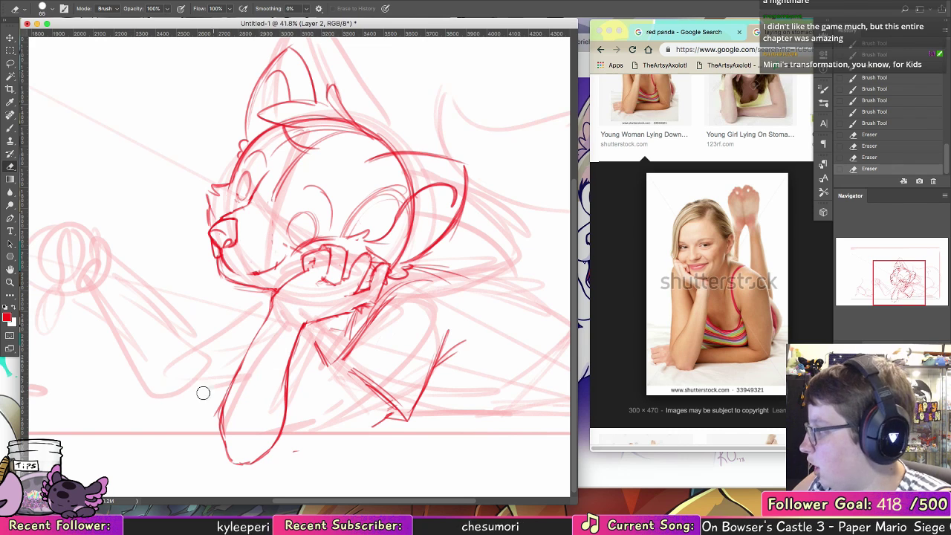
{"action": "key", "text": "b"}
{"action": "left_click_drag", "start_coordinate": [272, 311], "coordinate": [240, 374]}
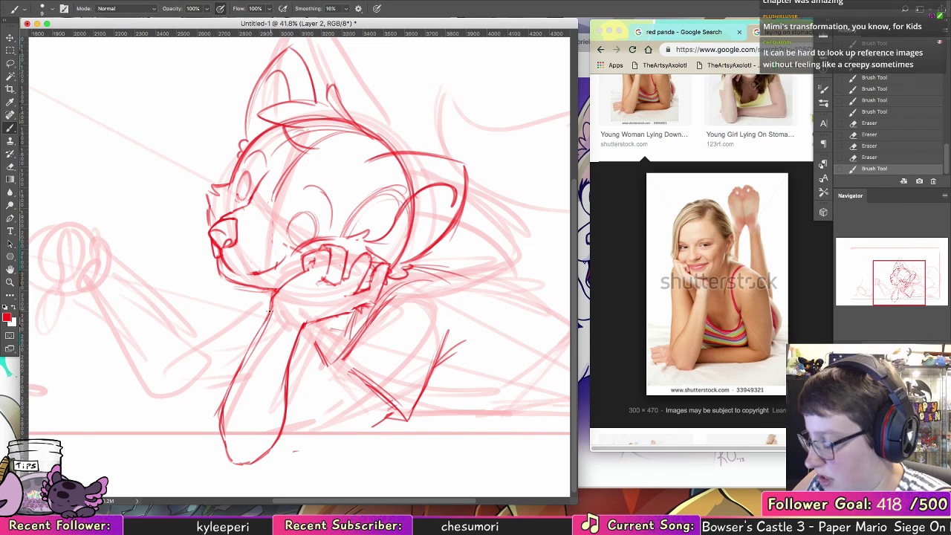
{"action": "key", "text": "super+z"}
{"action": "left_click_drag", "start_coordinate": [272, 310], "coordinate": [246, 360]}
{"action": "mouse_move", "coordinate": [258, 336]}
{"action": "left_mouse_down"}
{"action": "mouse_move", "coordinate": [221, 427]}
{"action": "mouse_move", "coordinate": [227, 395]}
{"action": "mouse_move", "coordinate": [223, 427]}
{"action": "left_mouse_up"}
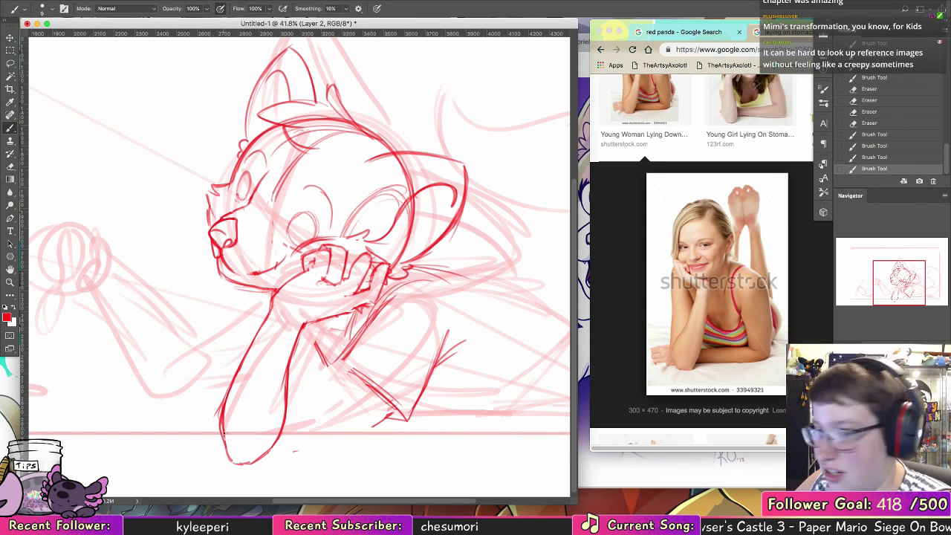
{"action": "key", "text": "e"}
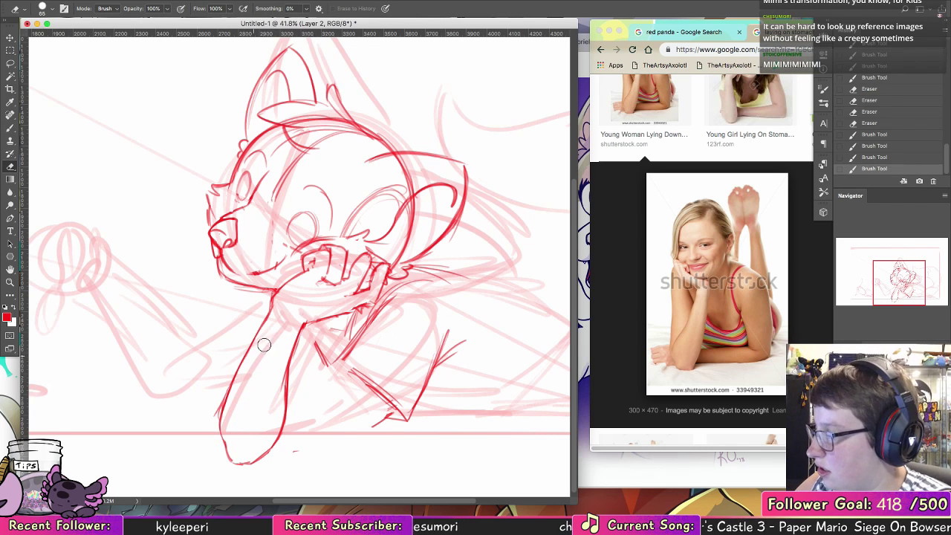
{"action": "left_click_drag", "start_coordinate": [263, 345], "coordinate": [256, 365]}
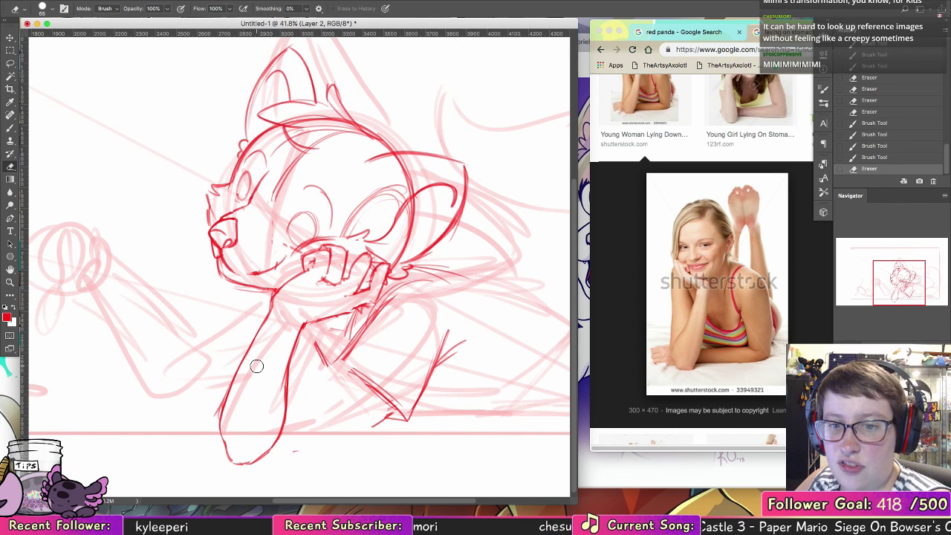
Step: Draw the upper arm's top line from the forearm to the sleeve and its underside from the elbow toward the sleeve's corner
{"action": "left_click", "coordinate": [11, 127]}
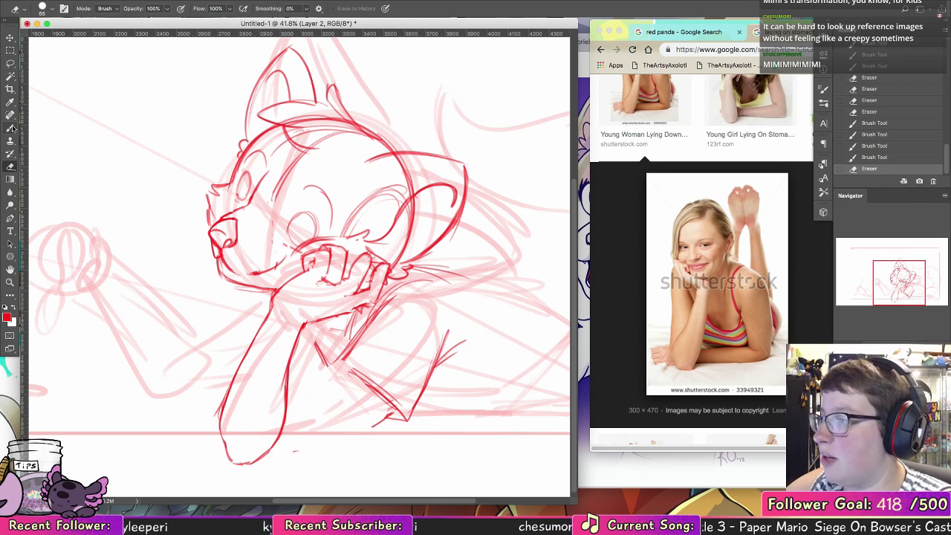
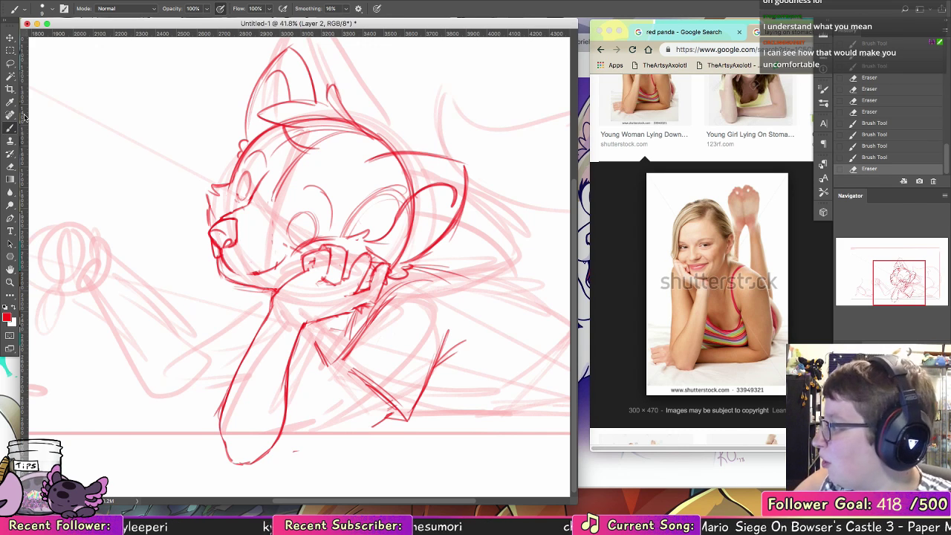
{"action": "left_click_drag", "start_coordinate": [284, 407], "coordinate": [284, 417]}
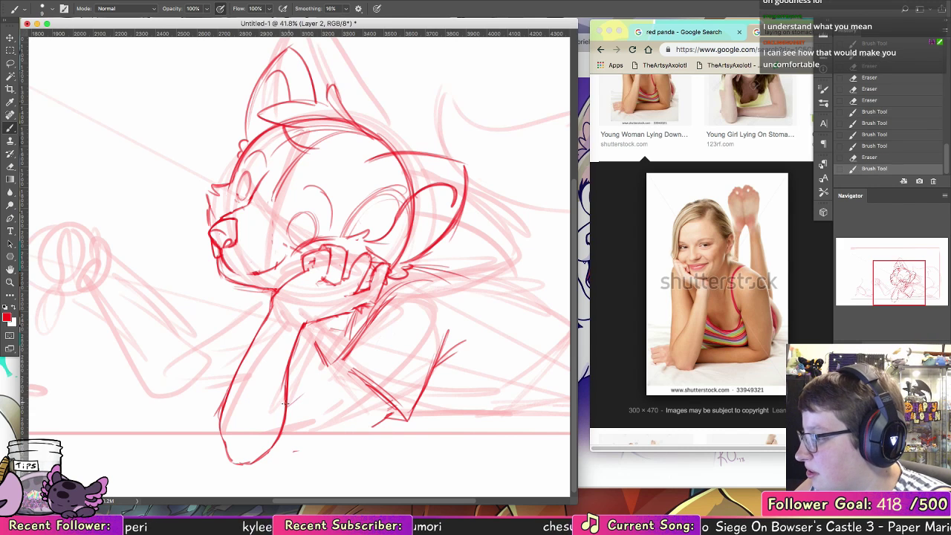
{"action": "left_click_drag", "start_coordinate": [324, 375], "coordinate": [286, 406]}
{"action": "left_click_drag", "start_coordinate": [344, 350], "coordinate": [289, 402]}
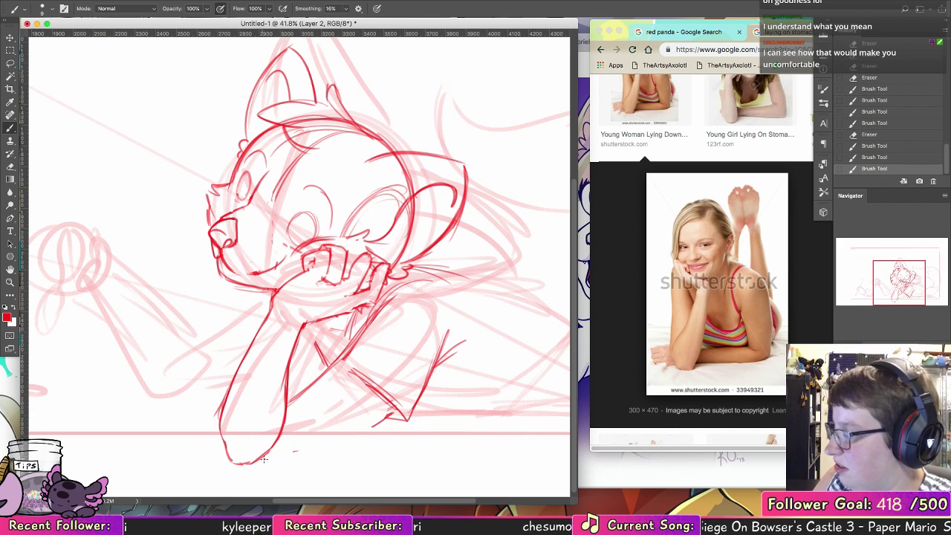
{"action": "left_click_drag", "start_coordinate": [272, 459], "coordinate": [299, 450]}
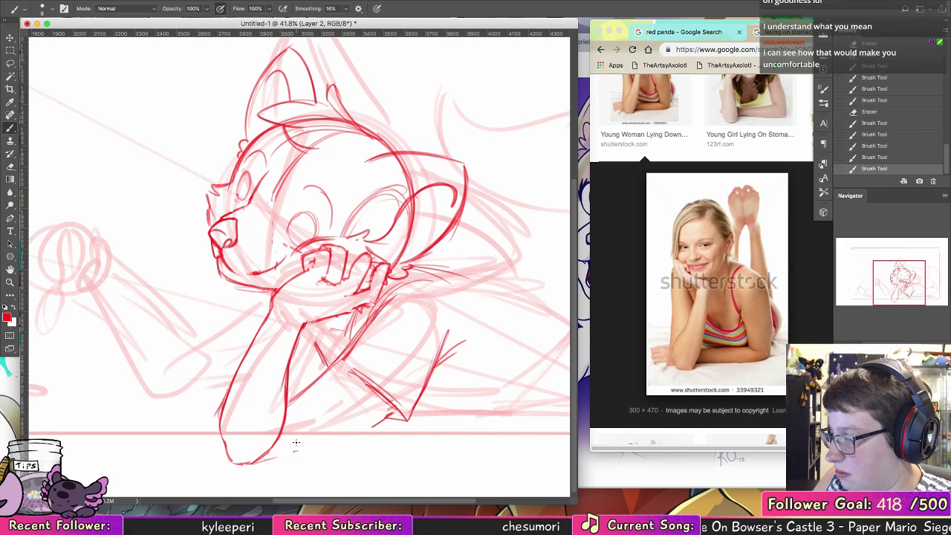
{"action": "mouse_move", "coordinate": [277, 448]}
{"action": "left_mouse_down"}
{"action": "mouse_move", "coordinate": [353, 433]}
{"action": "mouse_move", "coordinate": [273, 456]}
{"action": "mouse_move", "coordinate": [315, 448]}
{"action": "mouse_move", "coordinate": [358, 431]}
{"action": "mouse_move", "coordinate": [296, 452]}
{"action": "mouse_move", "coordinate": [393, 410]}
{"action": "left_mouse_up"}
{"action": "left_click_drag", "start_coordinate": [287, 389], "coordinate": [343, 359]}
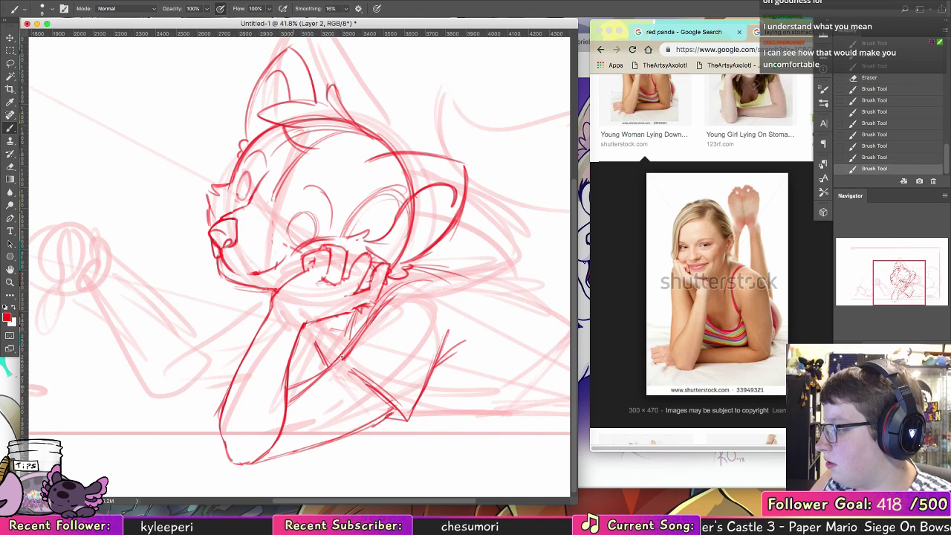
Step: Rework the line between the raised forearm and chest, erasing stray strokes along the forearm and down to the elbow
{"action": "key", "text": "super+z"}
{"action": "left_click_drag", "start_coordinate": [303, 388], "coordinate": [345, 359]}
{"action": "key", "text": "e"}
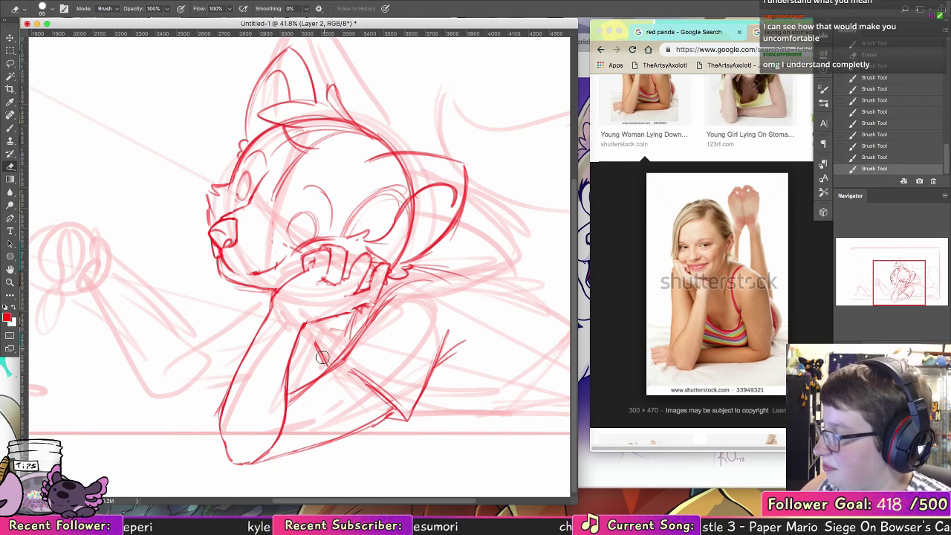
{"action": "left_click_drag", "start_coordinate": [291, 409], "coordinate": [317, 381]}
{"action": "left_click_drag", "start_coordinate": [265, 449], "coordinate": [279, 439]}
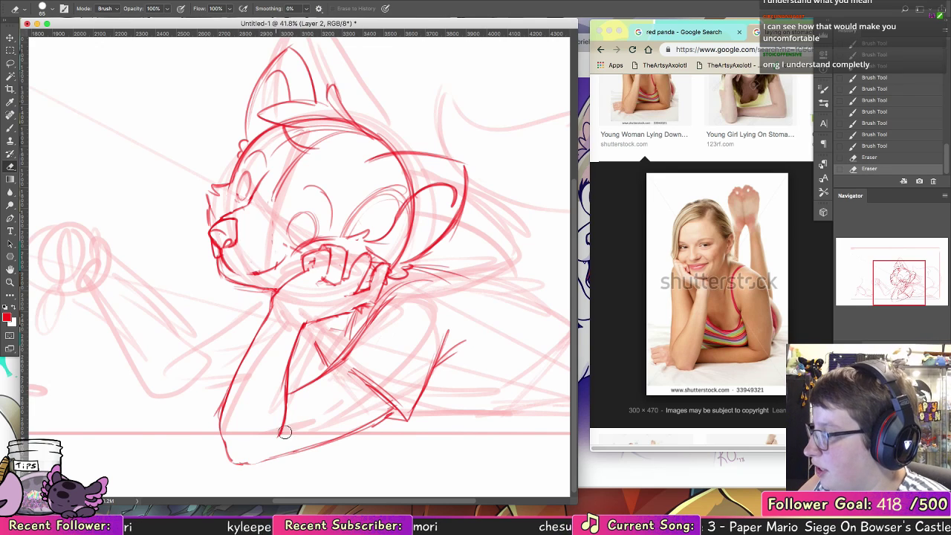
{"action": "mouse_move", "coordinate": [356, 350]}
{"action": "left_mouse_down"}
{"action": "mouse_move", "coordinate": [342, 358]}
{"action": "mouse_move", "coordinate": [377, 396]}
{"action": "mouse_move", "coordinate": [356, 424]}
{"action": "mouse_move", "coordinate": [261, 462]}
{"action": "mouse_move", "coordinate": [336, 435]}
{"action": "left_mouse_up"}
Step: Undo the last erasures and redraw the outline of the folded arm from the elbow toward the sleeve
{"action": "key", "text": "b"}
{"action": "key", "text": "super+z"}
{"action": "key", "text": "super+z"}
{"action": "mouse_move", "coordinate": [256, 462]}
{"action": "left_mouse_down"}
{"action": "mouse_move", "coordinate": [394, 416]}
{"action": "mouse_move", "coordinate": [438, 353]}
{"action": "left_mouse_up"}
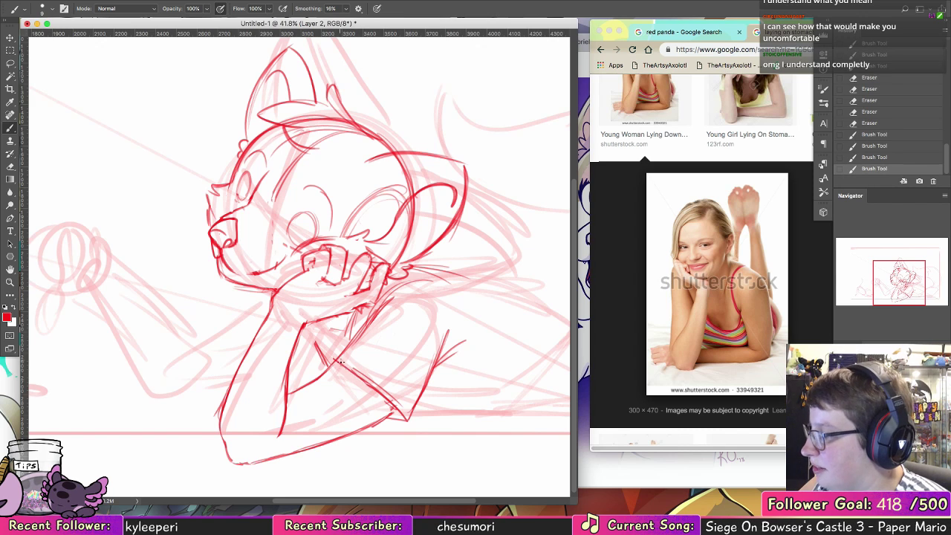
Step: Sketch the chest lines between the wrist and the folded arm, undoing the extra strokes beside the raised forearm
{"action": "left_click_drag", "start_coordinate": [359, 331], "coordinate": [324, 365]}
{"action": "mouse_move", "coordinate": [306, 326]}
{"action": "left_mouse_down"}
{"action": "mouse_move", "coordinate": [324, 364]}
{"action": "mouse_move", "coordinate": [311, 337]}
{"action": "mouse_move", "coordinate": [319, 335]}
{"action": "mouse_move", "coordinate": [289, 357]}
{"action": "mouse_move", "coordinate": [298, 378]}
{"action": "left_mouse_up"}
{"action": "key", "text": "ctrl+z"}
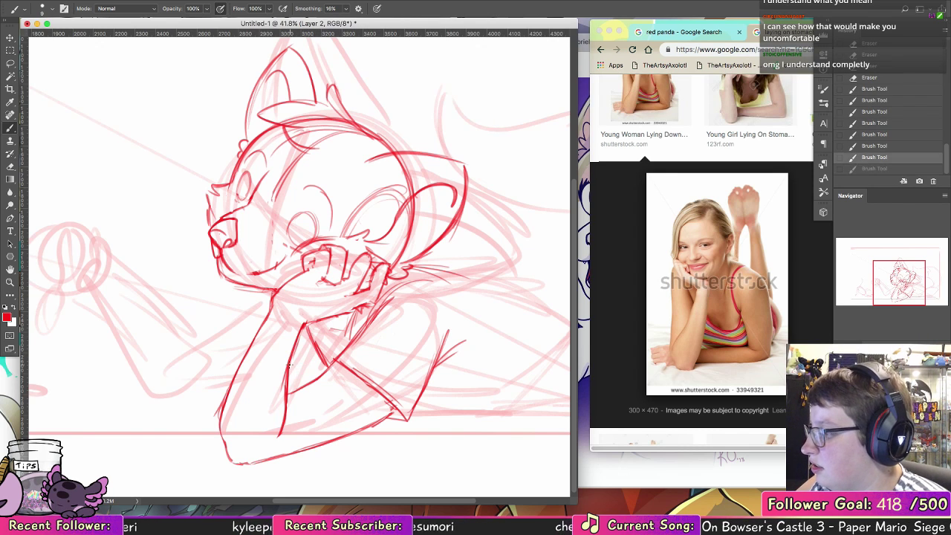
{"action": "key", "text": "ctrl+shift+z"}
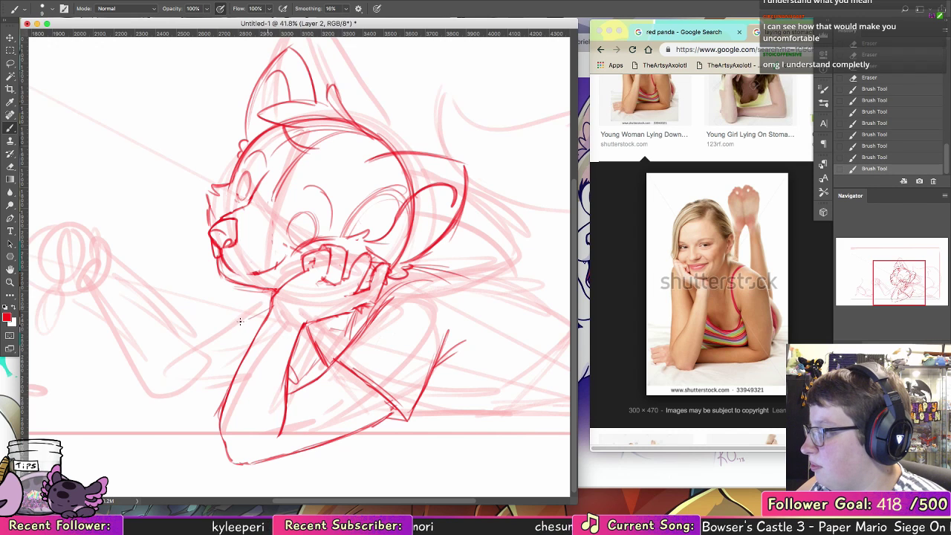
{"action": "left_click_drag", "start_coordinate": [240, 321], "coordinate": [276, 304]}
{"action": "key", "text": "alt+super+z"}
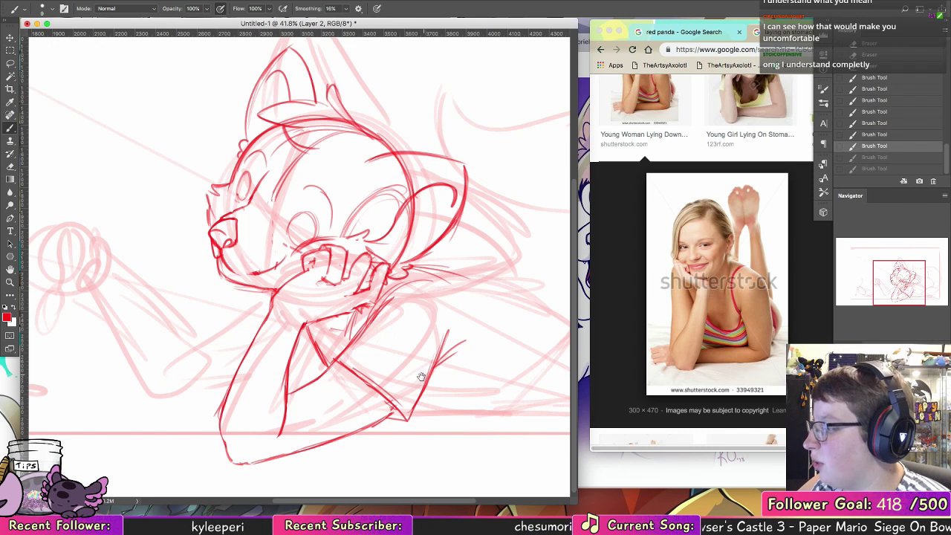
{"action": "left_click_drag", "start_coordinate": [402, 362], "coordinate": [362, 361]}
{"action": "left_click_drag", "start_coordinate": [253, 384], "coordinate": [314, 327]}
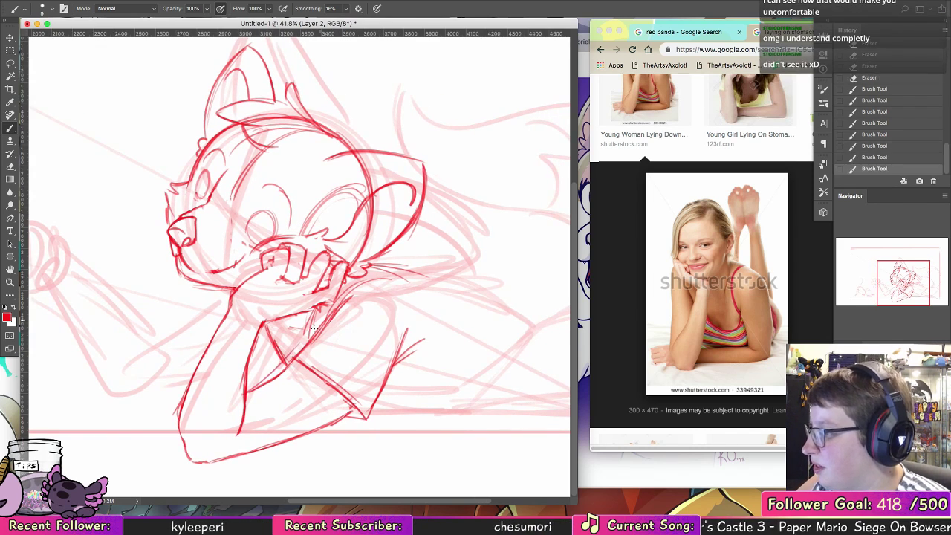
{"action": "key", "text": "ctrl+z"}
{"action": "key", "text": "ctrl+z"}
{"action": "key", "text": "ctrl+z"}
Step: Lasso the folded arm and sleeve lines, move them slightly closer to the raised forearm, and deselect
{"action": "key", "text": "l"}
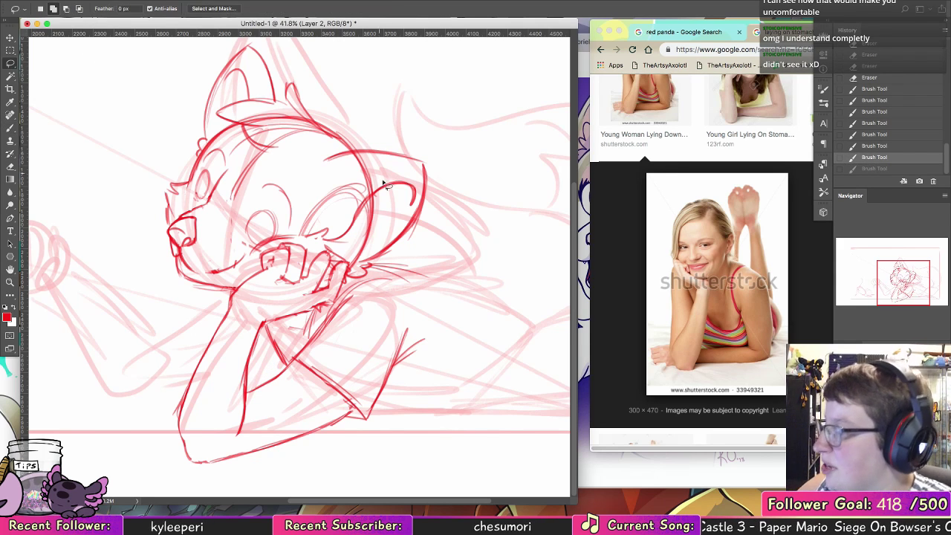
{"action": "mouse_move", "coordinate": [381, 281]}
{"action": "left_mouse_down"}
{"action": "mouse_move", "coordinate": [256, 387]}
{"action": "mouse_move", "coordinate": [275, 408]}
{"action": "mouse_move", "coordinate": [365, 452]}
{"action": "mouse_move", "coordinate": [450, 272]}
{"action": "left_mouse_up"}
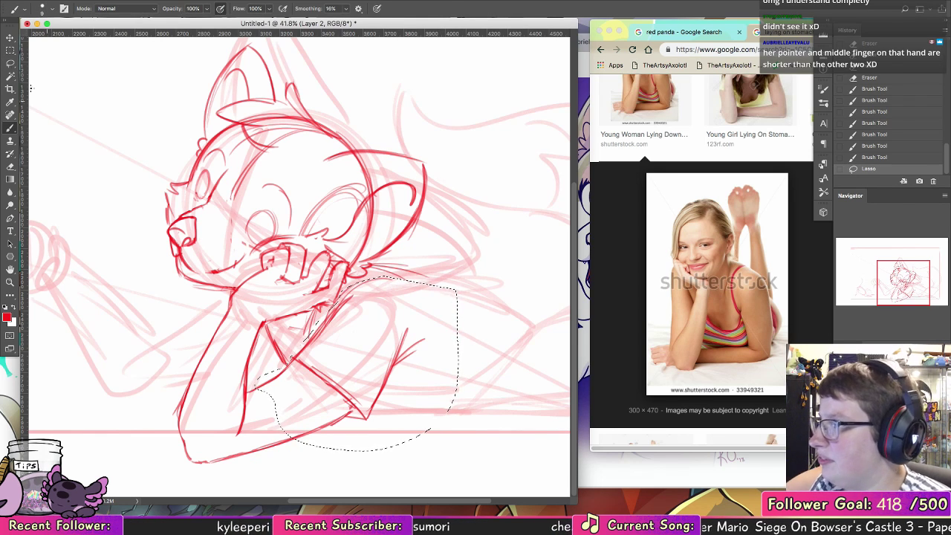
{"action": "left_click", "coordinate": [10, 37]}
{"action": "mouse_move", "coordinate": [461, 455]}
{"action": "left_mouse_down"}
{"action": "mouse_move", "coordinate": [381, 355]}
{"action": "mouse_move", "coordinate": [379, 364]}
{"action": "left_mouse_up"}
{"action": "key", "text": "super+d"}
Step: Erase the overlapping lines between the wrist, neck and chest around the moved sleeve
{"action": "left_click", "coordinate": [10, 166]}
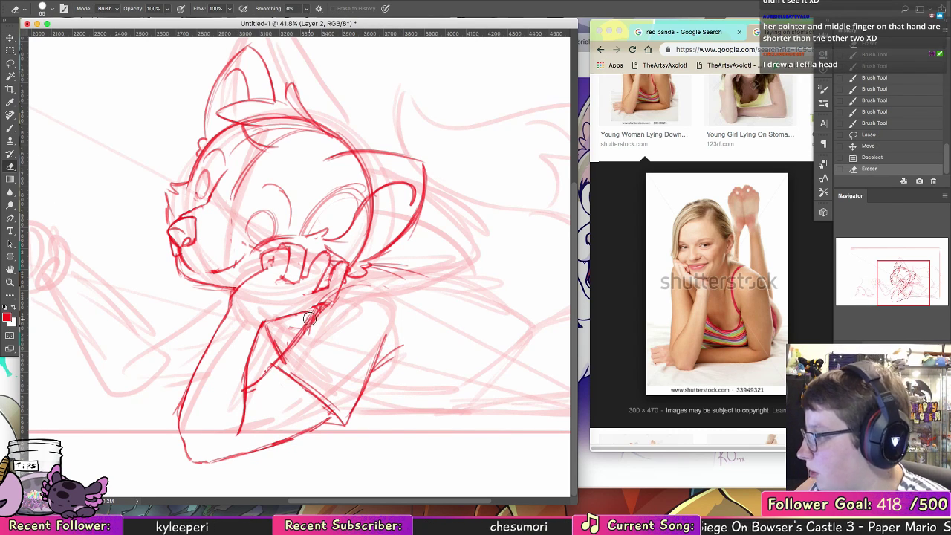
{"action": "mouse_move", "coordinate": [319, 308]}
{"action": "left_mouse_down"}
{"action": "mouse_move", "coordinate": [283, 345]}
{"action": "mouse_move", "coordinate": [353, 263]}
{"action": "mouse_move", "coordinate": [349, 293]}
{"action": "left_mouse_up"}
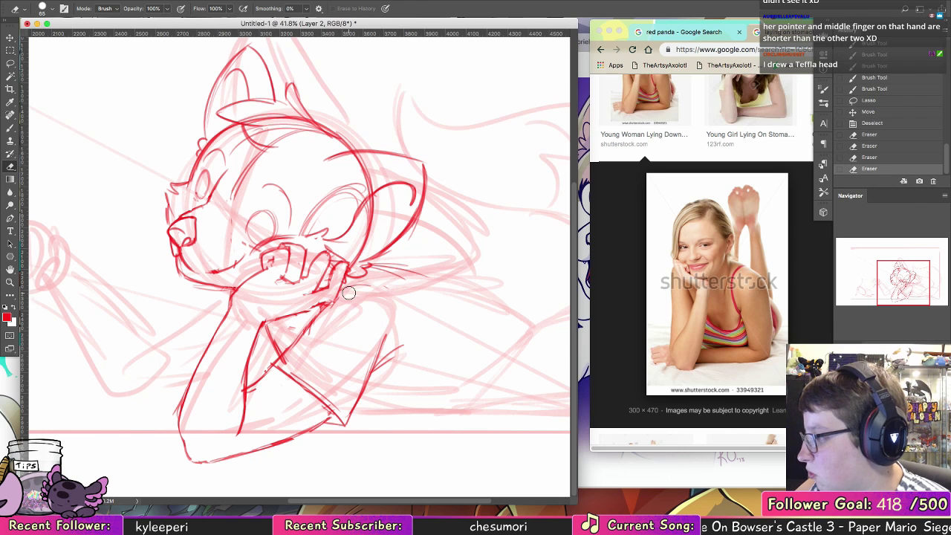
{"action": "left_click_drag", "start_coordinate": [297, 351], "coordinate": [325, 317]}
{"action": "left_click", "coordinate": [12, 129]}
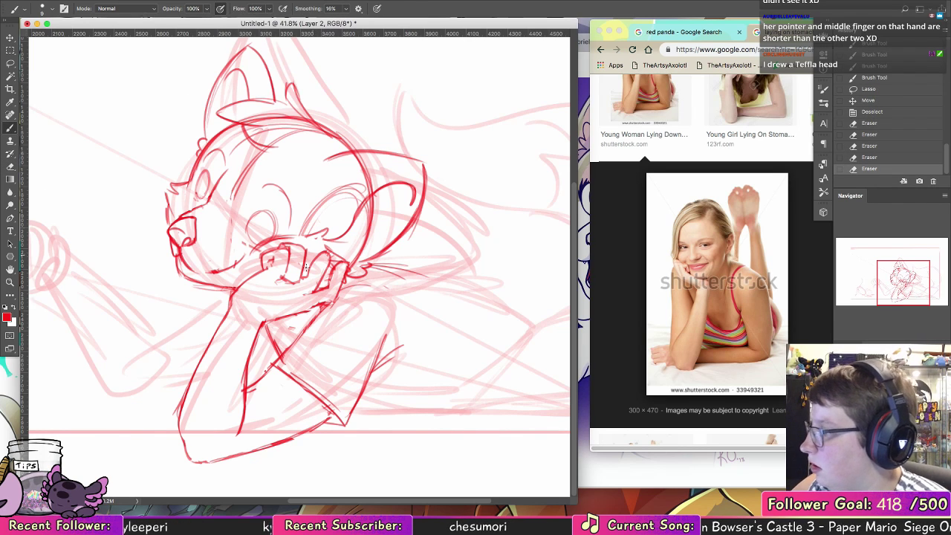
Step: Erase the middle finger lines of the hand on the cheek and redraw them in a new shape
{"action": "left_click", "coordinate": [11, 167]}
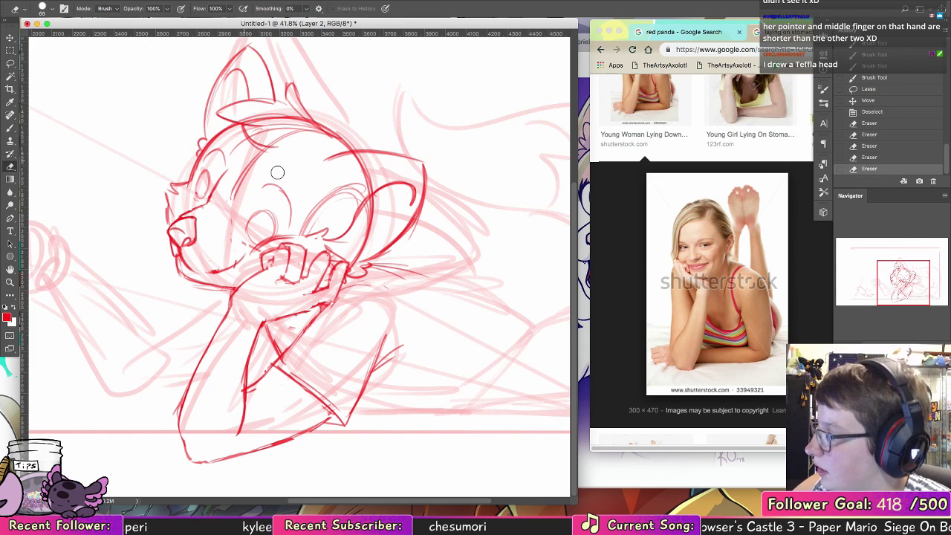
{"action": "left_click_drag", "start_coordinate": [297, 285], "coordinate": [287, 282]}
{"action": "left_click_drag", "start_coordinate": [286, 244], "coordinate": [306, 236]}
{"action": "key", "text": "b"}
{"action": "mouse_move", "coordinate": [300, 237]}
{"action": "left_mouse_down"}
{"action": "mouse_move", "coordinate": [316, 242]}
{"action": "mouse_move", "coordinate": [289, 270]}
{"action": "mouse_move", "coordinate": [303, 250]}
{"action": "mouse_move", "coordinate": [303, 278]}
{"action": "mouse_move", "coordinate": [318, 257]}
{"action": "mouse_move", "coordinate": [314, 282]}
{"action": "mouse_move", "coordinate": [306, 280]}
{"action": "left_mouse_up"}
{"action": "mouse_move", "coordinate": [307, 279]}
{"action": "left_mouse_down"}
{"action": "mouse_move", "coordinate": [325, 264]}
{"action": "mouse_move", "coordinate": [312, 278]}
{"action": "left_mouse_up"}
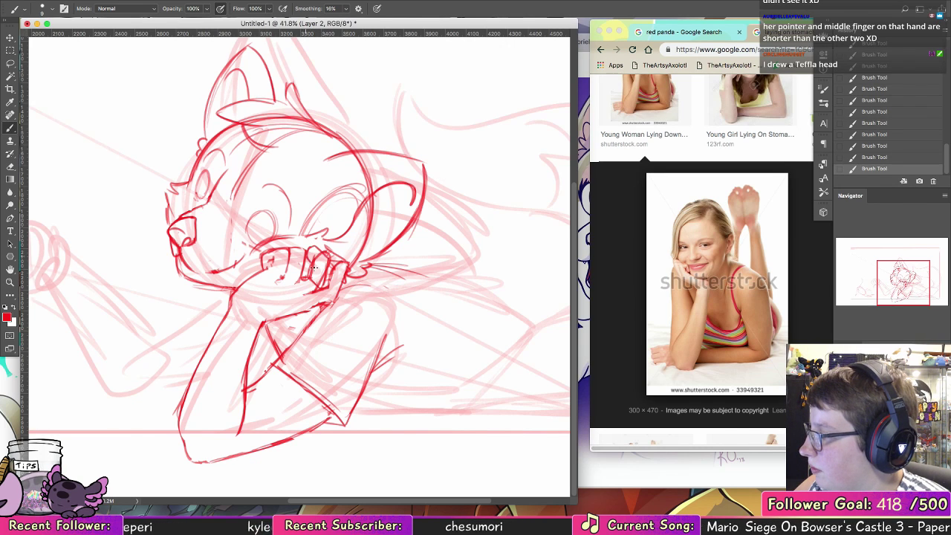
Step: Erase the outer finger and redraw it along the edge of the hand resting on the cheek
{"action": "left_click", "coordinate": [10, 166]}
{"action": "mouse_move", "coordinate": [328, 245]}
{"action": "left_mouse_down"}
{"action": "mouse_move", "coordinate": [308, 290]}
{"action": "mouse_move", "coordinate": [327, 285]}
{"action": "mouse_move", "coordinate": [323, 265]}
{"action": "mouse_move", "coordinate": [305, 278]}
{"action": "mouse_move", "coordinate": [327, 272]}
{"action": "left_mouse_up"}
{"action": "key", "text": "b"}
{"action": "left_click", "coordinate": [10, 167]}
{"action": "left_click", "coordinate": [10, 128]}
{"action": "mouse_move", "coordinate": [328, 258]}
{"action": "left_mouse_down"}
{"action": "mouse_move", "coordinate": [312, 295]}
{"action": "mouse_move", "coordinate": [344, 279]}
{"action": "mouse_move", "coordinate": [331, 301]}
{"action": "mouse_move", "coordinate": [330, 286]}
{"action": "left_mouse_up"}
{"action": "key", "text": "super+z"}
{"action": "mouse_move", "coordinate": [329, 272]}
{"action": "left_mouse_down"}
{"action": "mouse_move", "coordinate": [331, 284]}
{"action": "mouse_move", "coordinate": [346, 260]}
{"action": "mouse_move", "coordinate": [336, 290]}
{"action": "left_mouse_up"}
{"action": "left_click_drag", "start_coordinate": [349, 260], "coordinate": [331, 297]}
{"action": "key", "text": "e"}
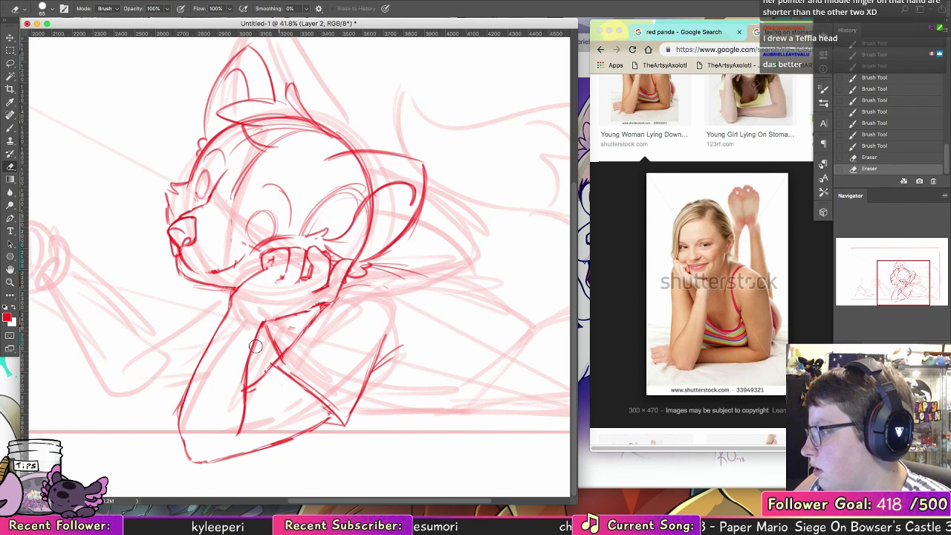
Step: Redraw the sleeve's upper edge across the folded arm and the chest line rising toward the wrist
{"action": "key", "text": "b"}
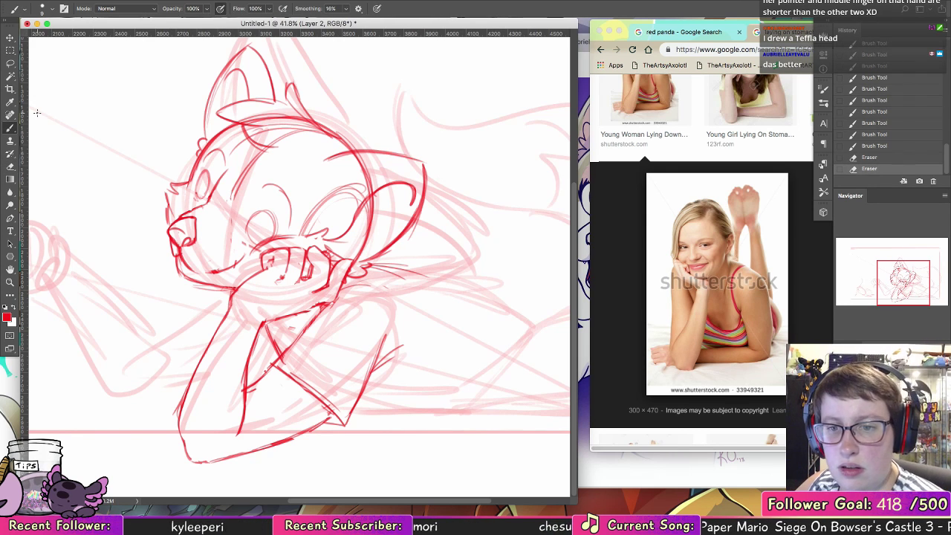
{"action": "left_click_drag", "start_coordinate": [429, 320], "coordinate": [360, 302]}
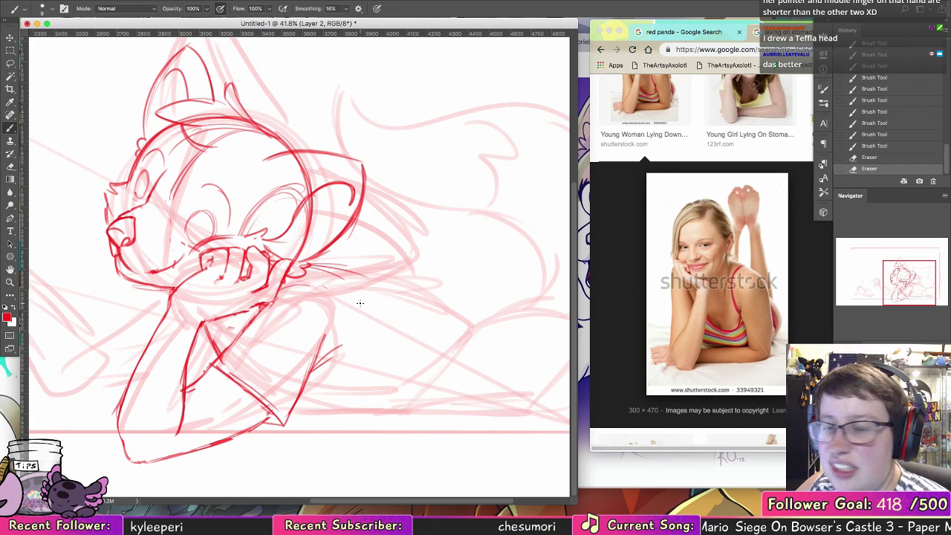
{"action": "mouse_move", "coordinate": [230, 341]}
{"action": "left_mouse_down"}
{"action": "mouse_move", "coordinate": [248, 324]}
{"action": "mouse_move", "coordinate": [209, 365]}
{"action": "mouse_move", "coordinate": [217, 360]}
{"action": "mouse_move", "coordinate": [257, 397]}
{"action": "left_mouse_up"}
{"action": "left_click_drag", "start_coordinate": [209, 365], "coordinate": [254, 398]}
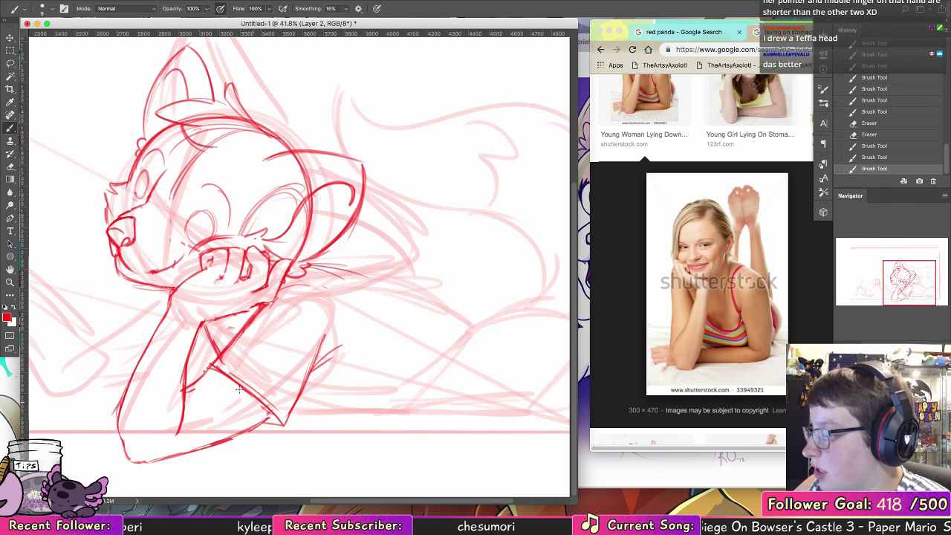
{"action": "left_click_drag", "start_coordinate": [205, 371], "coordinate": [263, 316]}
Step: Erase the surplus chest line below the wrist and the doubled strokes along the sleeve edge
{"action": "key", "text": "e"}
{"action": "left_click_drag", "start_coordinate": [226, 358], "coordinate": [265, 311]}
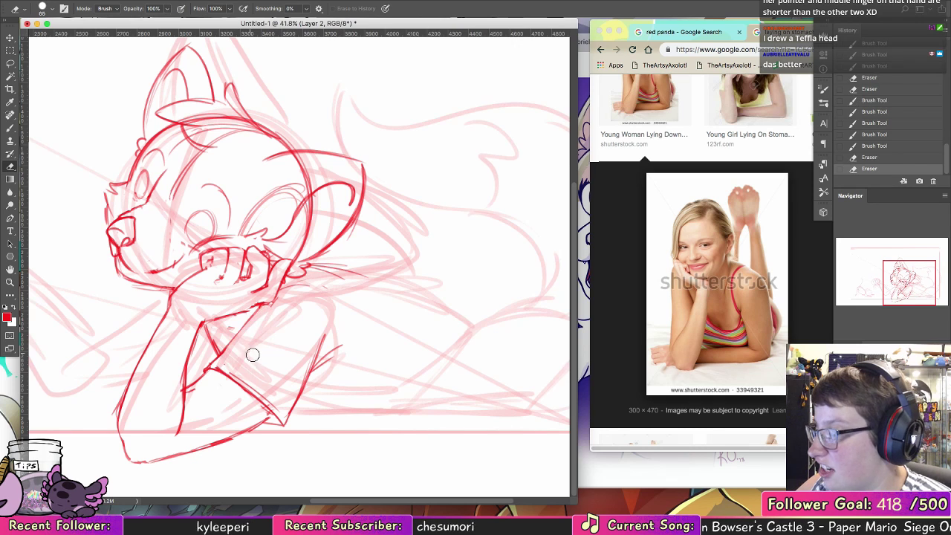
{"action": "mouse_move", "coordinate": [262, 385]}
{"action": "left_mouse_down"}
{"action": "mouse_move", "coordinate": [227, 370]}
{"action": "mouse_move", "coordinate": [281, 415]}
{"action": "mouse_move", "coordinate": [270, 380]}
{"action": "left_mouse_up"}
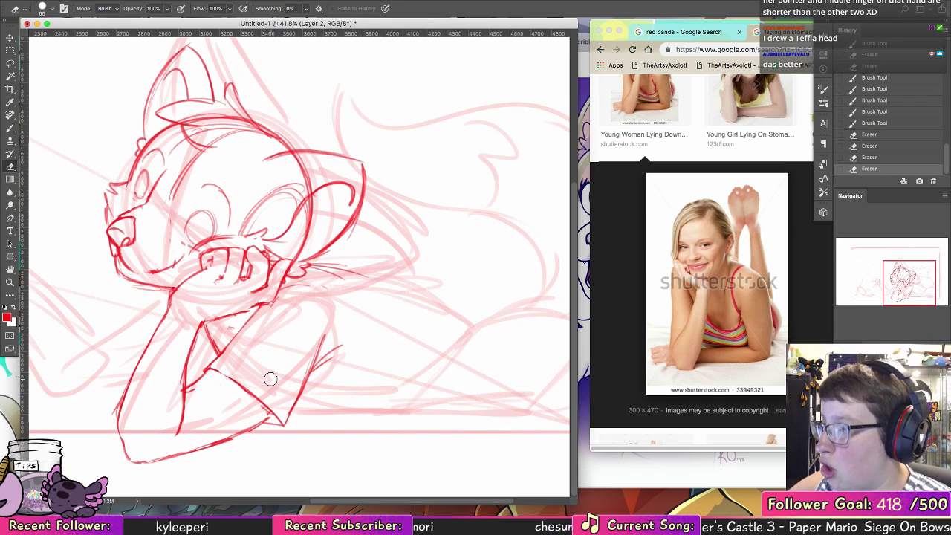
Step: Draw the underside of the wrist up to the heel of the hand and erase the overlapping palm lines
{"action": "left_click", "coordinate": [10, 127]}
{"action": "left_click_drag", "start_coordinate": [227, 316], "coordinate": [257, 306]}
{"action": "mouse_move", "coordinate": [245, 310]}
{"action": "left_mouse_down"}
{"action": "mouse_move", "coordinate": [265, 302]}
{"action": "mouse_move", "coordinate": [236, 285]}
{"action": "mouse_move", "coordinate": [278, 300]}
{"action": "mouse_move", "coordinate": [284, 281]}
{"action": "left_mouse_up"}
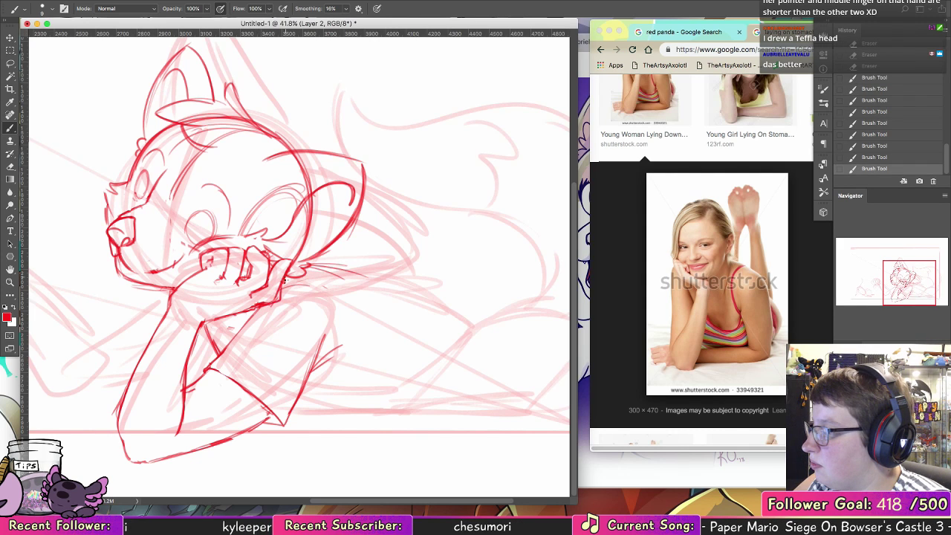
{"action": "key", "text": "e"}
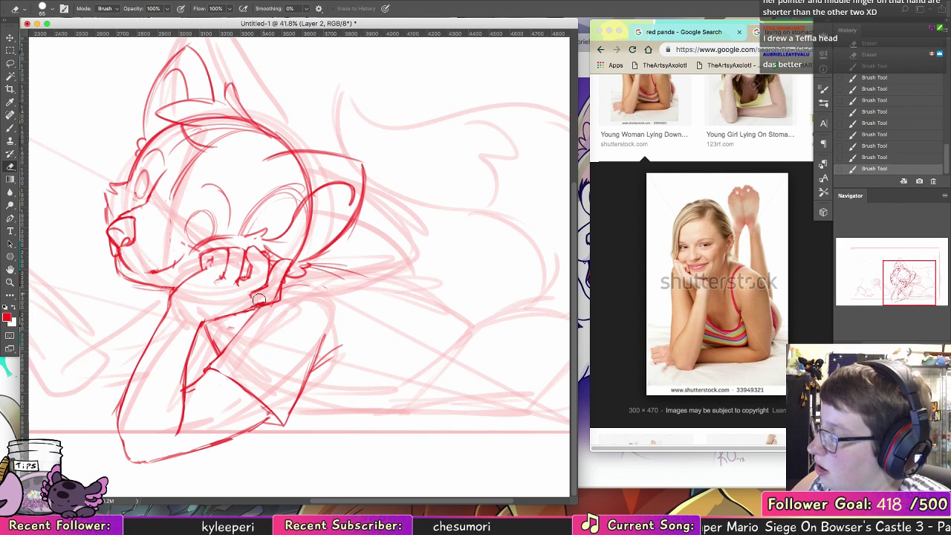
{"action": "left_click_drag", "start_coordinate": [246, 308], "coordinate": [270, 288]}
Step: Refine the crease at the base of the palm and erase the excess line beside the wrist
{"action": "key", "text": "b"}
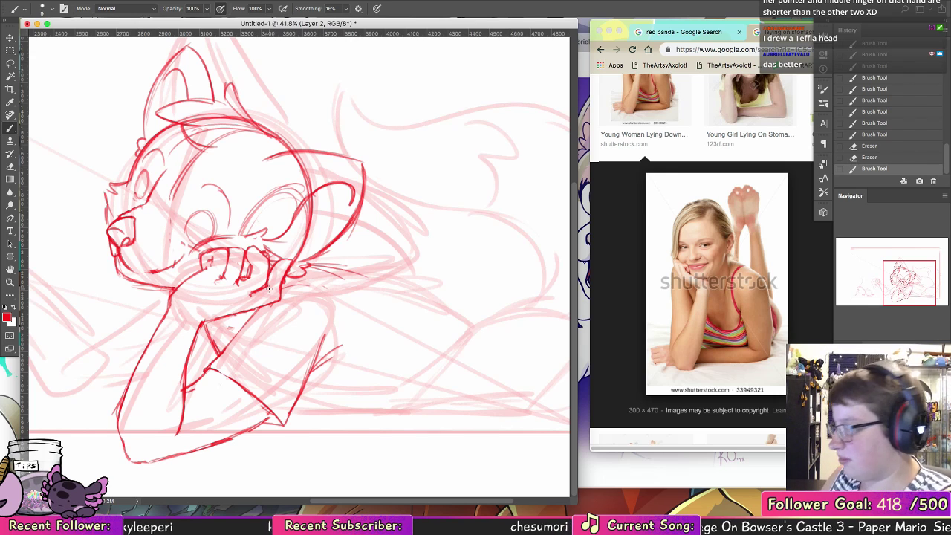
{"action": "left_click_drag", "start_coordinate": [254, 295], "coordinate": [267, 294]}
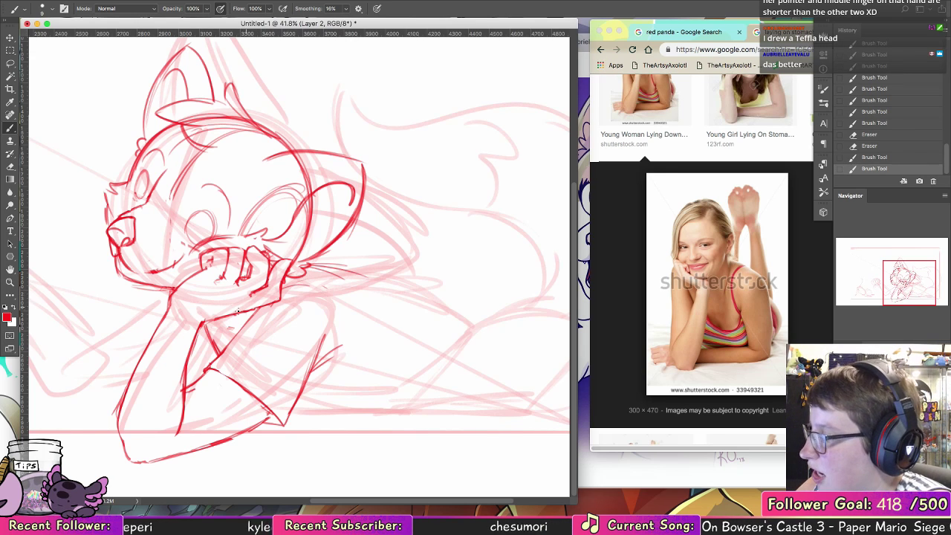
{"action": "key", "text": "e"}
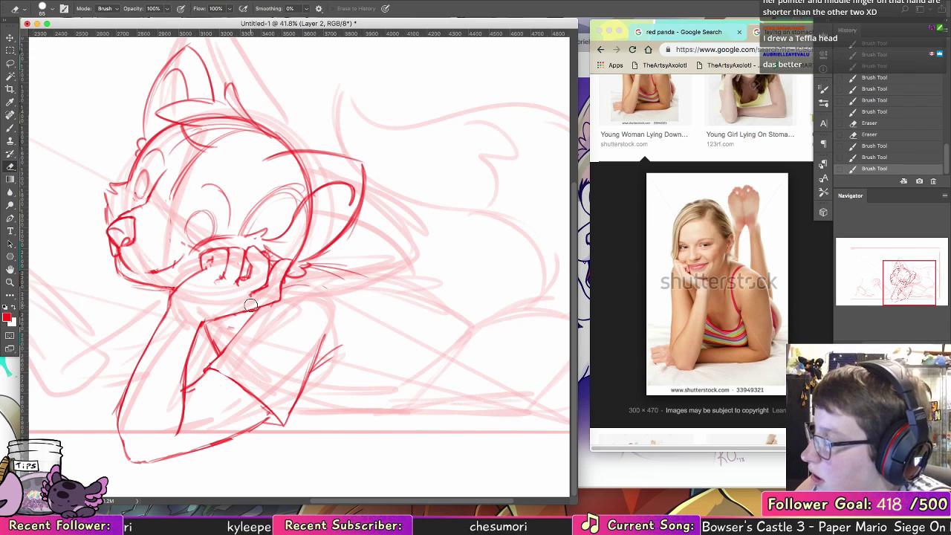
{"action": "left_click_drag", "start_coordinate": [251, 305], "coordinate": [258, 299]}
Step: Draw the chest line running down from the wrist and trim its upper end with the eraser
{"action": "key", "text": "b"}
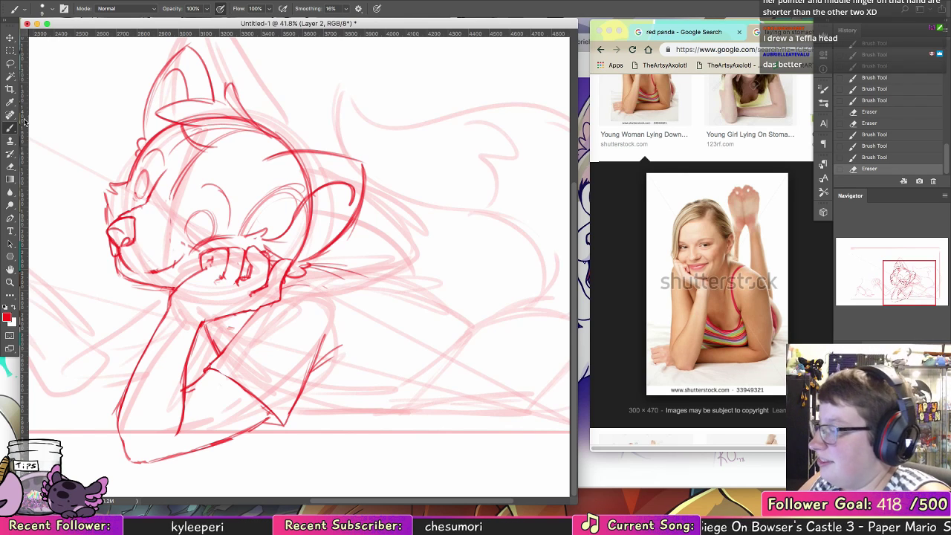
{"action": "left_click_drag", "start_coordinate": [252, 315], "coordinate": [230, 344]}
{"action": "mouse_move", "coordinate": [249, 313]}
{"action": "left_mouse_down"}
{"action": "mouse_move", "coordinate": [228, 345]}
{"action": "mouse_move", "coordinate": [237, 350]}
{"action": "left_mouse_up"}
{"action": "key", "text": "e"}
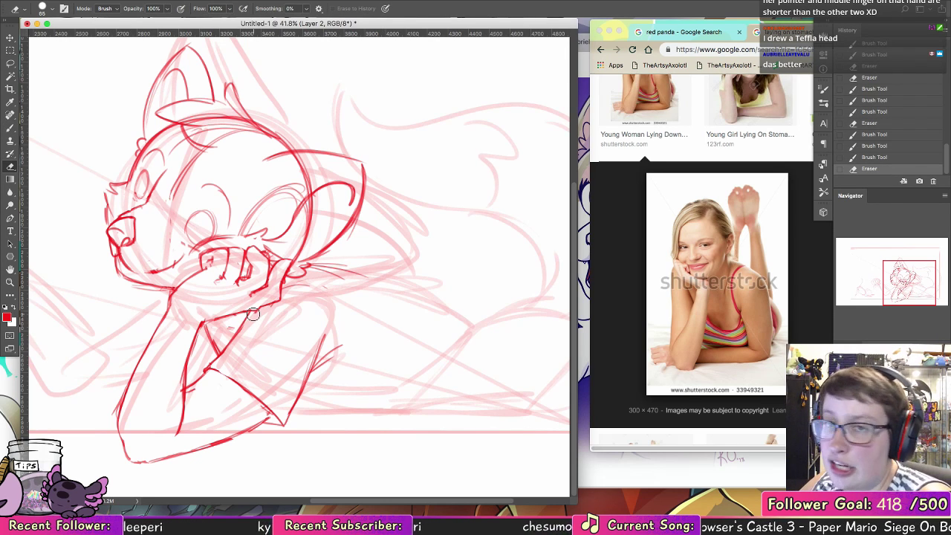
Step: Start the shoulder line behind the neck and the belly line beyond the folded arm, undoing the surplus stroke
{"action": "key", "text": "b"}
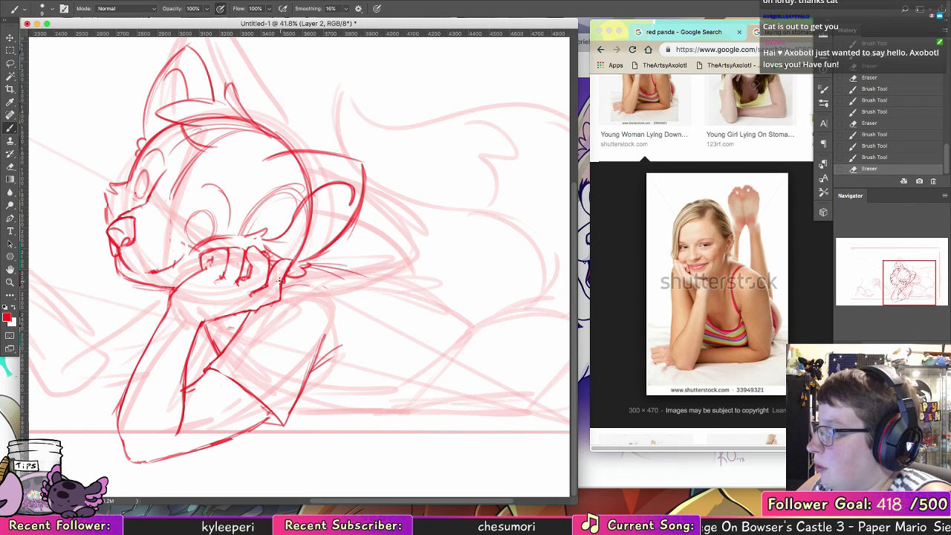
{"action": "left_click_drag", "start_coordinate": [324, 280], "coordinate": [333, 281]}
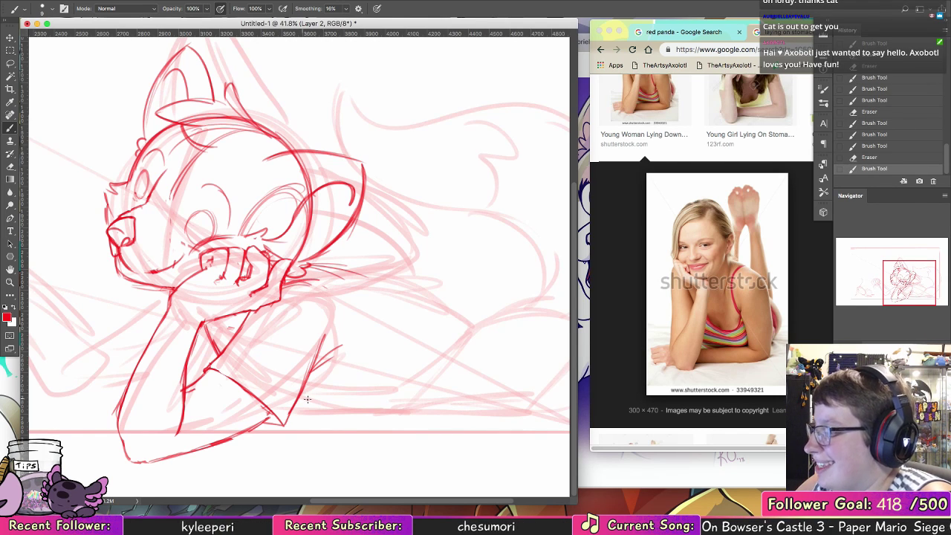
{"action": "left_click_drag", "start_coordinate": [297, 408], "coordinate": [344, 408]}
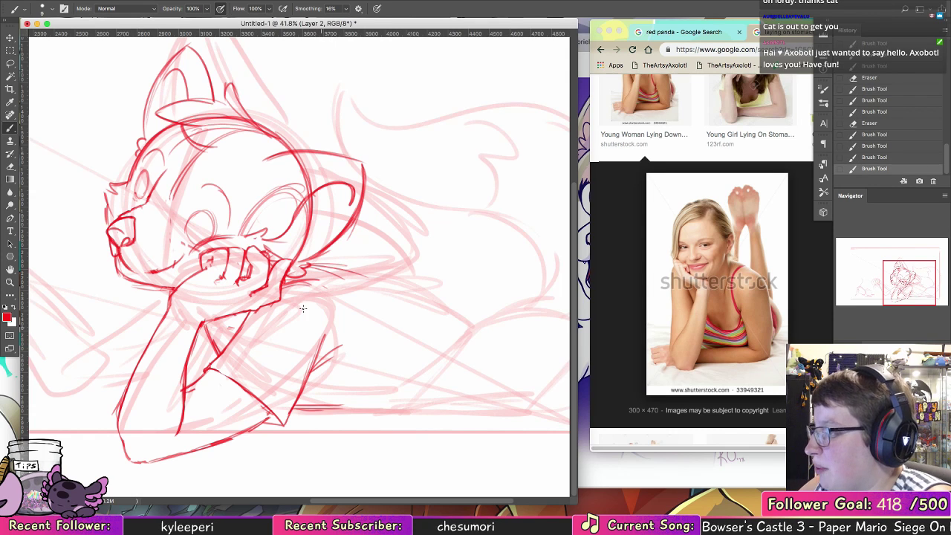
{"action": "key", "text": "super+z"}
Step: Sketch a small pointed neckline between the forearm and chest, erasing the old line there and redrawing its lower edge
{"action": "mouse_move", "coordinate": [203, 325]}
{"action": "left_mouse_down"}
{"action": "mouse_move", "coordinate": [220, 352]}
{"action": "mouse_move", "coordinate": [225, 335]}
{"action": "left_mouse_up"}
{"action": "key", "text": "super+z"}
{"action": "key", "text": "e"}
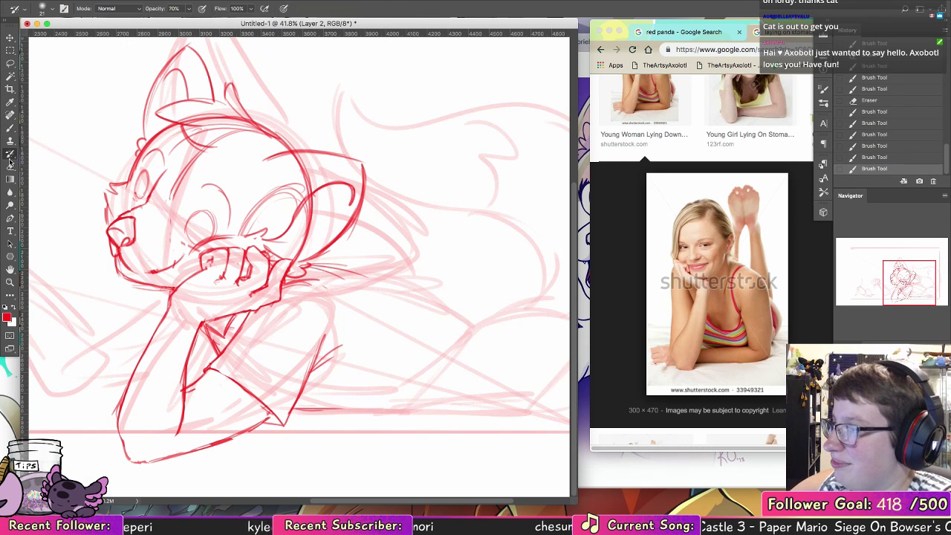
{"action": "mouse_move", "coordinate": [214, 339]}
{"action": "left_mouse_down"}
{"action": "mouse_move", "coordinate": [205, 330]}
{"action": "mouse_move", "coordinate": [210, 341]}
{"action": "mouse_move", "coordinate": [223, 337]}
{"action": "mouse_move", "coordinate": [198, 337]}
{"action": "left_mouse_up"}
{"action": "key", "text": "b"}
{"action": "left_click_drag", "start_coordinate": [197, 337], "coordinate": [220, 359]}
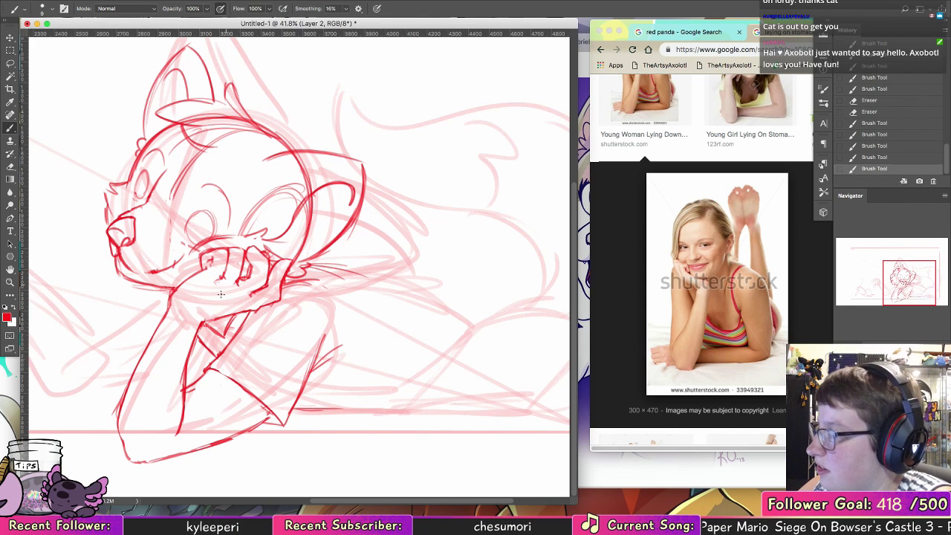
{"action": "left_click_drag", "start_coordinate": [228, 321], "coordinate": [233, 316]}
Step: Extend the shoulder line along the upper back and lengthen the belly line beyond the sleeve
{"action": "mouse_move", "coordinate": [309, 266]}
{"action": "left_mouse_down"}
{"action": "mouse_move", "coordinate": [390, 279]}
{"action": "mouse_move", "coordinate": [412, 310]}
{"action": "mouse_move", "coordinate": [403, 295]}
{"action": "mouse_move", "coordinate": [374, 287]}
{"action": "mouse_move", "coordinate": [419, 310]}
{"action": "mouse_move", "coordinate": [404, 293]}
{"action": "mouse_move", "coordinate": [421, 292]}
{"action": "mouse_move", "coordinate": [387, 295]}
{"action": "mouse_move", "coordinate": [447, 292]}
{"action": "left_mouse_up"}
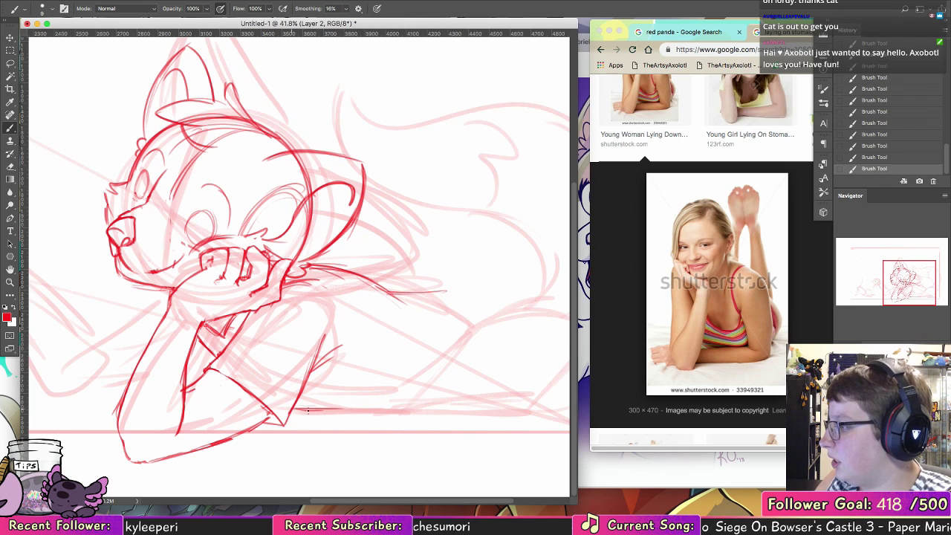
{"action": "left_click_drag", "start_coordinate": [308, 410], "coordinate": [353, 410]}
Step: Erase the pointed neckline and re-sketch the chest and collar lines beneath the wrist
{"action": "mouse_move", "coordinate": [256, 310]}
{"action": "left_mouse_down"}
{"action": "mouse_move", "coordinate": [239, 342]}
{"action": "mouse_move", "coordinate": [208, 347]}
{"action": "left_mouse_up"}
{"action": "key", "text": "e"}
{"action": "key", "text": "b"}
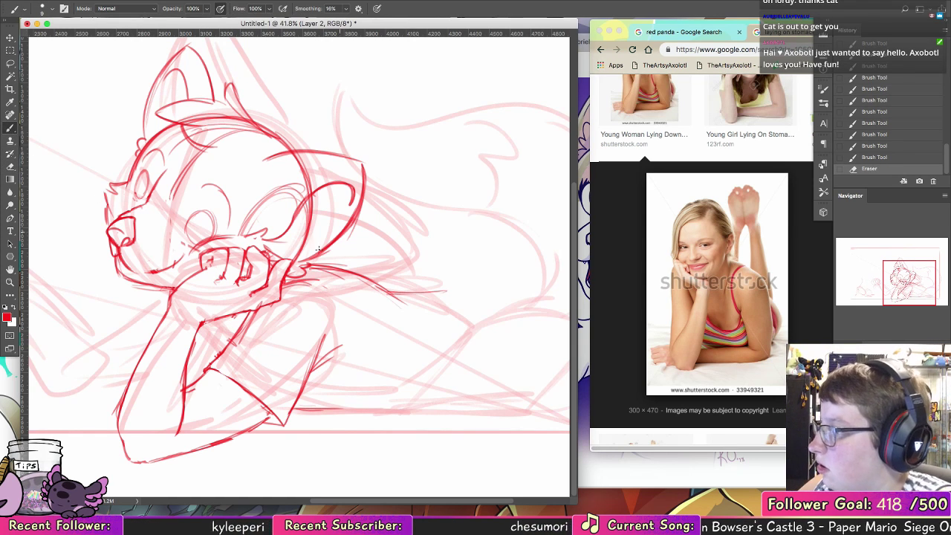
{"action": "mouse_move", "coordinate": [197, 310]}
{"action": "left_mouse_down"}
{"action": "mouse_move", "coordinate": [225, 325]}
{"action": "mouse_move", "coordinate": [218, 321]}
{"action": "mouse_move", "coordinate": [248, 323]}
{"action": "mouse_move", "coordinate": [234, 340]}
{"action": "mouse_move", "coordinate": [214, 324]}
{"action": "mouse_move", "coordinate": [234, 344]}
{"action": "left_mouse_up"}
{"action": "mouse_move", "coordinate": [221, 327]}
{"action": "left_mouse_down"}
{"action": "mouse_move", "coordinate": [233, 343]}
{"action": "mouse_move", "coordinate": [222, 352]}
{"action": "left_mouse_up"}
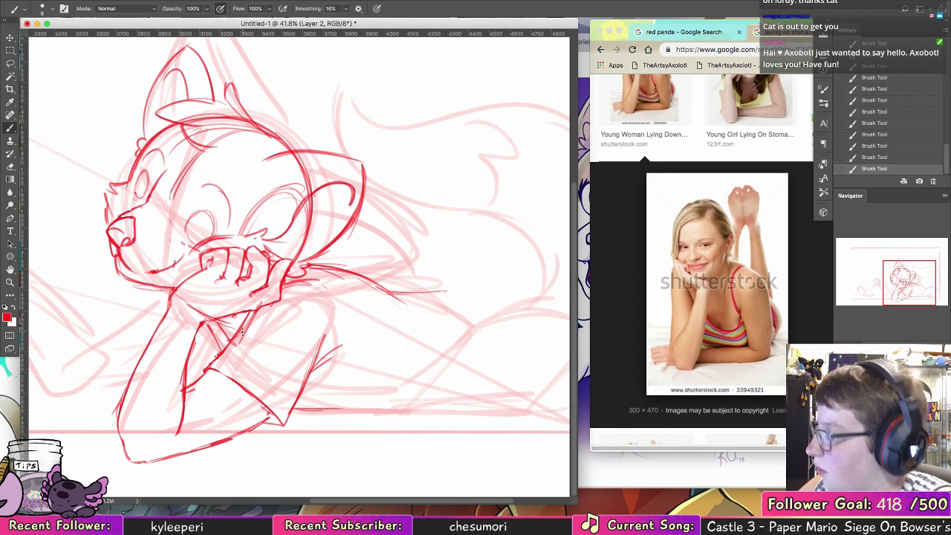
Step: Sketch the chest and belly curve, the upper back down to the waist, and loose contour lines across the torso
{"action": "mouse_move", "coordinate": [226, 344]}
{"action": "left_mouse_down"}
{"action": "mouse_move", "coordinate": [222, 333]}
{"action": "mouse_move", "coordinate": [258, 311]}
{"action": "left_mouse_up"}
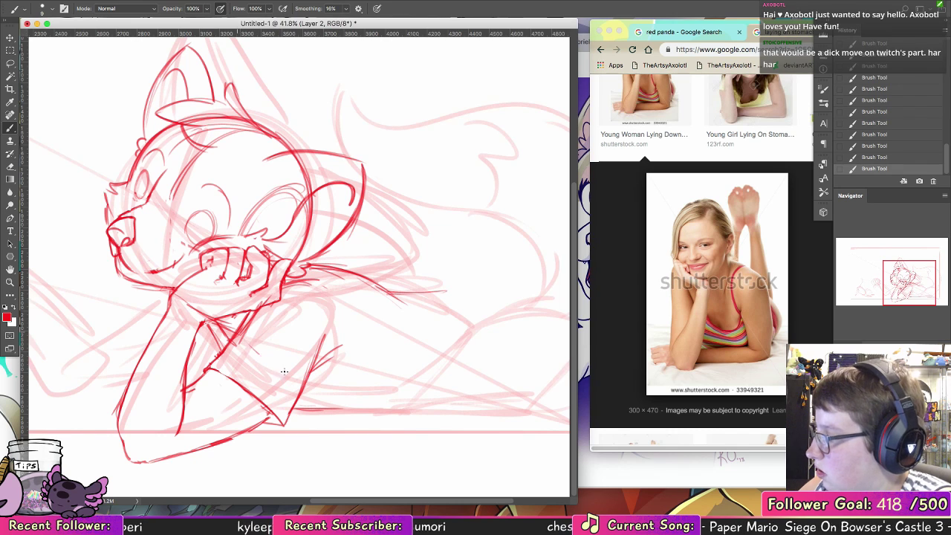
{"action": "mouse_move", "coordinate": [247, 347]}
{"action": "left_mouse_down"}
{"action": "mouse_move", "coordinate": [311, 396]}
{"action": "mouse_move", "coordinate": [439, 401]}
{"action": "left_mouse_up"}
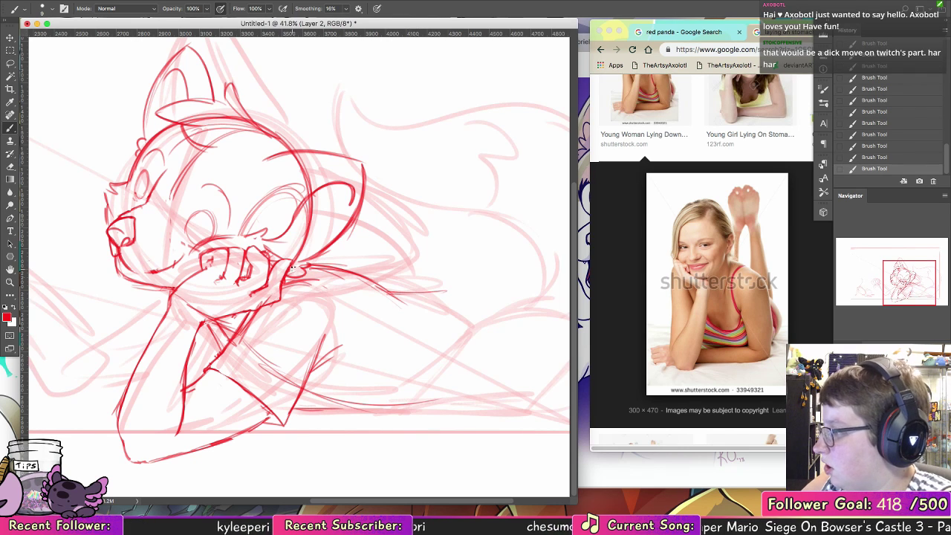
{"action": "left_click_drag", "start_coordinate": [308, 266], "coordinate": [430, 342]}
{"action": "left_click_drag", "start_coordinate": [338, 281], "coordinate": [444, 376]}
{"action": "mouse_move", "coordinate": [417, 322]}
{"action": "left_mouse_down"}
{"action": "mouse_move", "coordinate": [461, 310]}
{"action": "mouse_move", "coordinate": [425, 301]}
{"action": "left_mouse_up"}
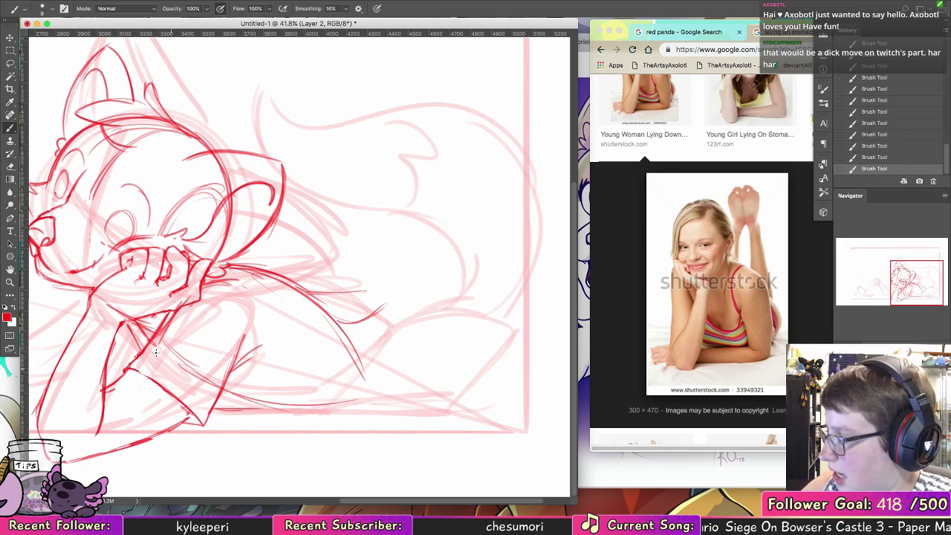
{"action": "left_click_drag", "start_coordinate": [155, 346], "coordinate": [281, 405]}
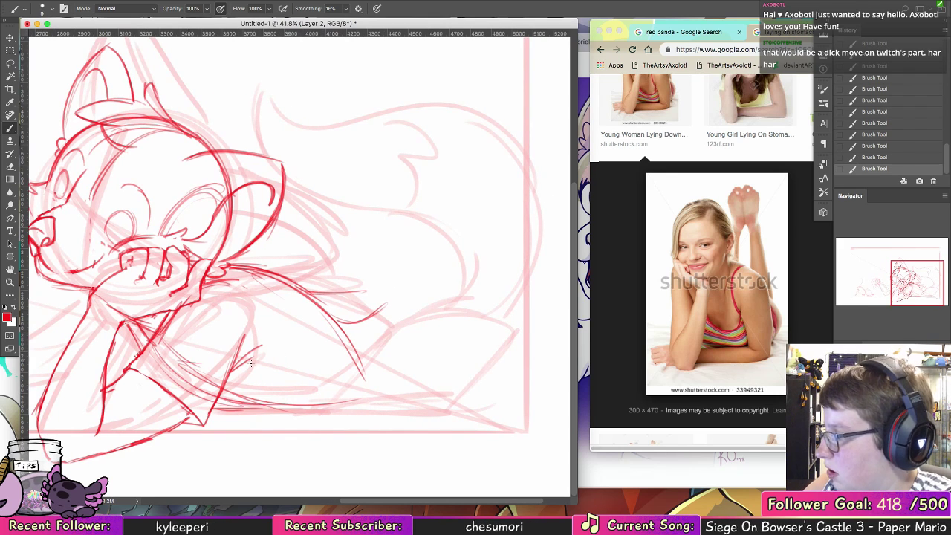
{"action": "left_click_drag", "start_coordinate": [200, 362], "coordinate": [312, 309]}
{"action": "left_click_drag", "start_coordinate": [260, 392], "coordinate": [348, 363]}
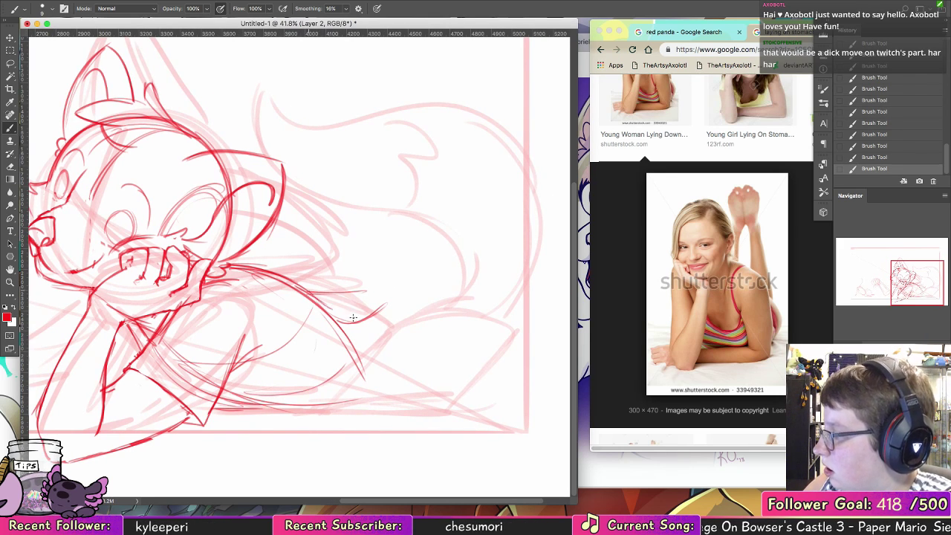
Step: Rough in the rounded hip beyond the waist and extend the belly line along the ground beneath it
{"action": "mouse_move", "coordinate": [327, 309]}
{"action": "left_mouse_down"}
{"action": "mouse_move", "coordinate": [343, 319]}
{"action": "mouse_move", "coordinate": [388, 303]}
{"action": "mouse_move", "coordinate": [376, 320]}
{"action": "mouse_move", "coordinate": [390, 300]}
{"action": "mouse_move", "coordinate": [429, 402]}
{"action": "left_mouse_up"}
{"action": "left_click_drag", "start_coordinate": [395, 310], "coordinate": [449, 394]}
{"action": "mouse_move", "coordinate": [418, 393]}
{"action": "left_mouse_down"}
{"action": "mouse_move", "coordinate": [488, 393]}
{"action": "mouse_move", "coordinate": [504, 368]}
{"action": "left_mouse_up"}
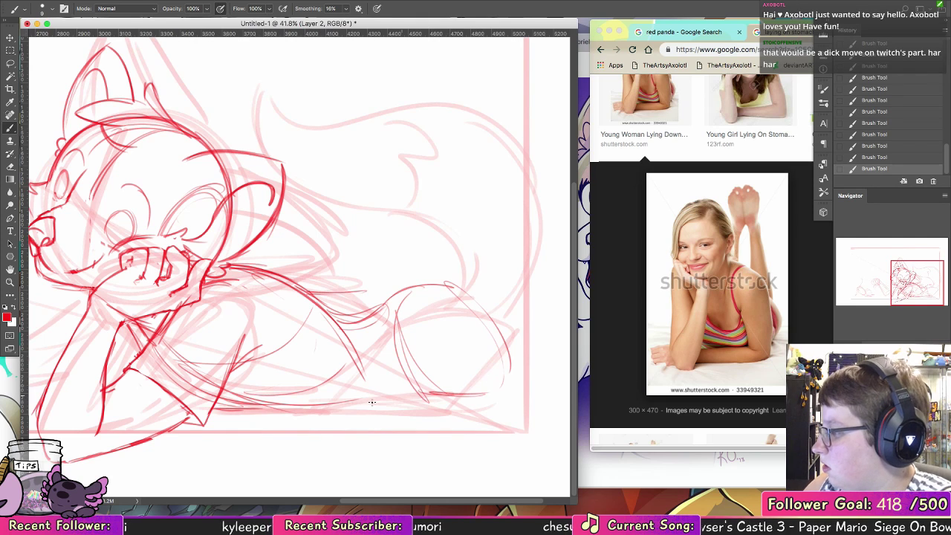
{"action": "left_click_drag", "start_coordinate": [397, 407], "coordinate": [401, 407]}
{"action": "left_click_drag", "start_coordinate": [334, 406], "coordinate": [477, 405]}
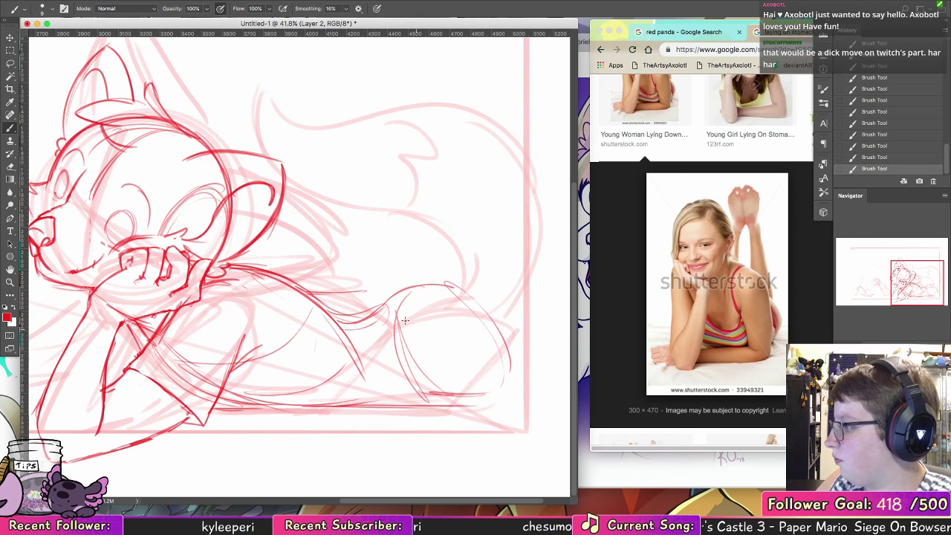
Step: Sketch the folds at the lower back and a curved hem line over the hip down to the ground
{"action": "mouse_move", "coordinate": [342, 310]}
{"action": "left_mouse_down"}
{"action": "mouse_move", "coordinate": [373, 308]}
{"action": "mouse_move", "coordinate": [378, 321]}
{"action": "left_mouse_up"}
{"action": "left_click_drag", "start_coordinate": [325, 308], "coordinate": [377, 339]}
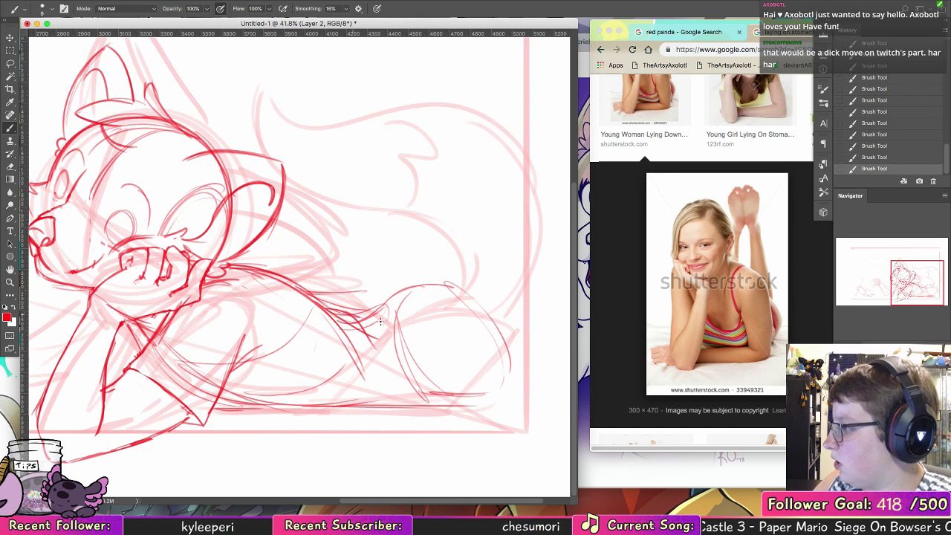
{"action": "mouse_move", "coordinate": [392, 290]}
{"action": "left_mouse_down"}
{"action": "mouse_move", "coordinate": [448, 354]}
{"action": "mouse_move", "coordinate": [451, 395]}
{"action": "left_mouse_up"}
{"action": "mouse_move", "coordinate": [355, 320]}
{"action": "left_mouse_down"}
{"action": "mouse_move", "coordinate": [396, 284]}
{"action": "mouse_move", "coordinate": [460, 344]}
{"action": "left_mouse_up"}
{"action": "mouse_move", "coordinate": [410, 290]}
{"action": "left_mouse_down"}
{"action": "mouse_move", "coordinate": [456, 393]}
{"action": "mouse_move", "coordinate": [468, 393]}
{"action": "mouse_move", "coordinate": [355, 406]}
{"action": "left_mouse_up"}
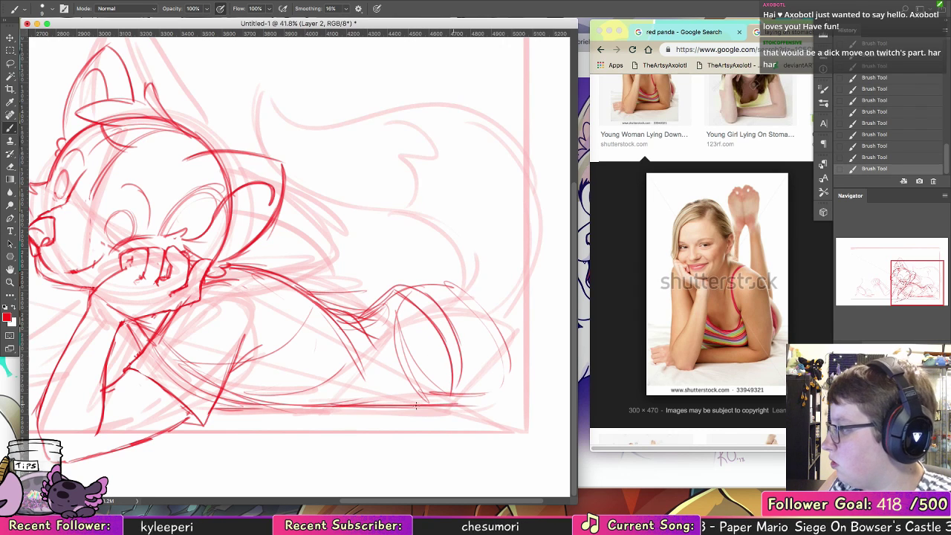
Step: Sketch the inner and outer curves of a large tail rising from the hip and arching towards the head
{"action": "mouse_move", "coordinate": [407, 284]}
{"action": "left_mouse_down"}
{"action": "mouse_move", "coordinate": [421, 255]}
{"action": "mouse_move", "coordinate": [445, 238]}
{"action": "mouse_move", "coordinate": [362, 133]}
{"action": "left_mouse_up"}
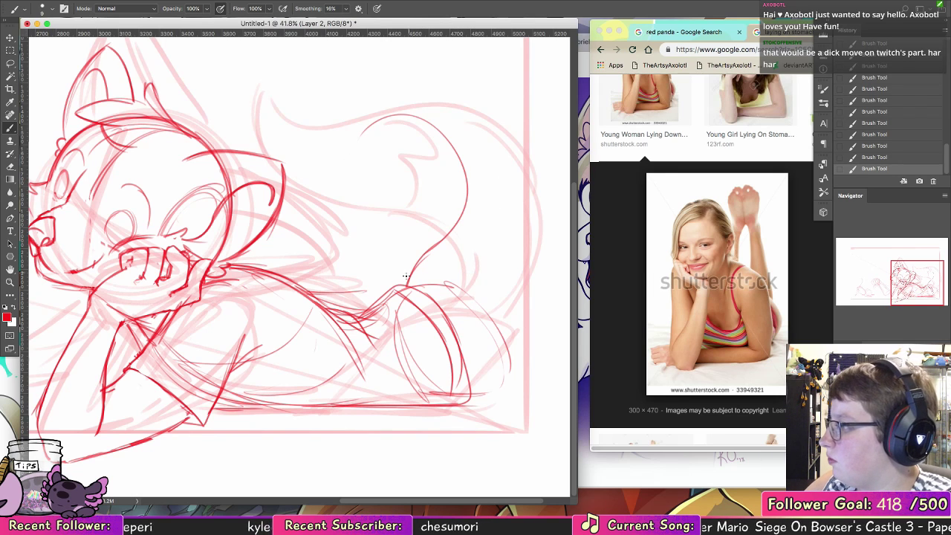
{"action": "mouse_move", "coordinate": [425, 257]}
{"action": "left_mouse_down"}
{"action": "mouse_move", "coordinate": [453, 137]}
{"action": "mouse_move", "coordinate": [367, 134]}
{"action": "left_mouse_up"}
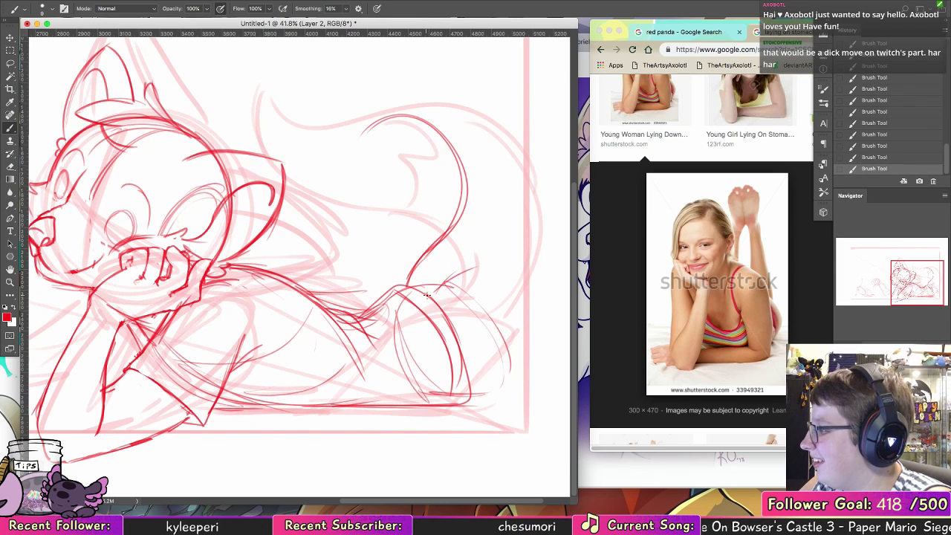
{"action": "mouse_move", "coordinate": [427, 295]}
{"action": "left_mouse_down"}
{"action": "mouse_move", "coordinate": [504, 262]}
{"action": "mouse_move", "coordinate": [532, 231]}
{"action": "mouse_move", "coordinate": [495, 109]}
{"action": "left_mouse_up"}
{"action": "mouse_move", "coordinate": [537, 202]}
{"action": "left_mouse_down"}
{"action": "mouse_move", "coordinate": [531, 149]}
{"action": "mouse_move", "coordinate": [401, 74]}
{"action": "left_mouse_up"}
{"action": "mouse_move", "coordinate": [538, 174]}
{"action": "left_mouse_down"}
{"action": "mouse_move", "coordinate": [475, 88]}
{"action": "mouse_move", "coordinate": [374, 78]}
{"action": "left_mouse_up"}
{"action": "mouse_move", "coordinate": [521, 134]}
{"action": "left_mouse_down"}
{"action": "mouse_move", "coordinate": [478, 86]}
{"action": "mouse_move", "coordinate": [407, 67]}
{"action": "left_mouse_up"}
{"action": "left_click_drag", "start_coordinate": [502, 246], "coordinate": [463, 325]}
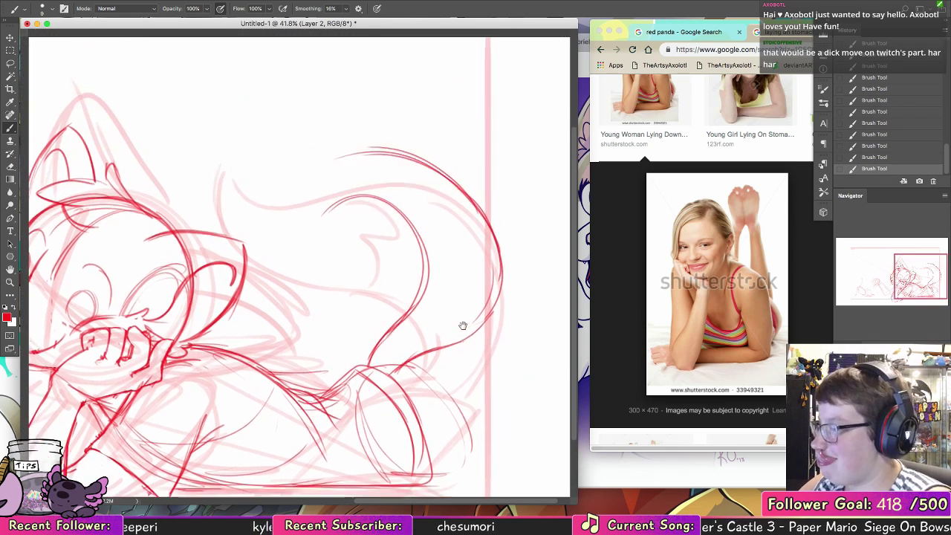
{"action": "key", "text": "ctrl+r"}
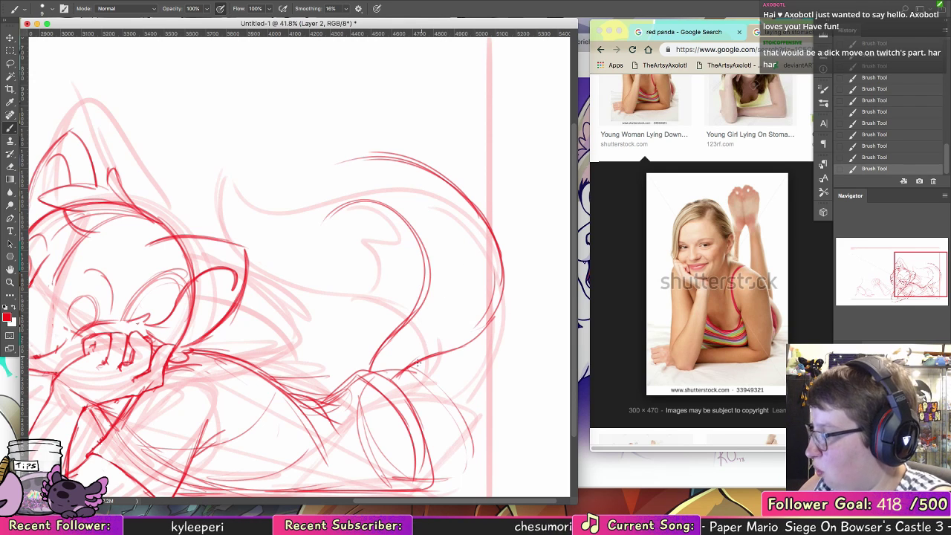
{"action": "mouse_move", "coordinate": [418, 362]}
{"action": "left_mouse_down"}
{"action": "mouse_move", "coordinate": [488, 336]}
{"action": "mouse_move", "coordinate": [488, 215]}
{"action": "left_mouse_up"}
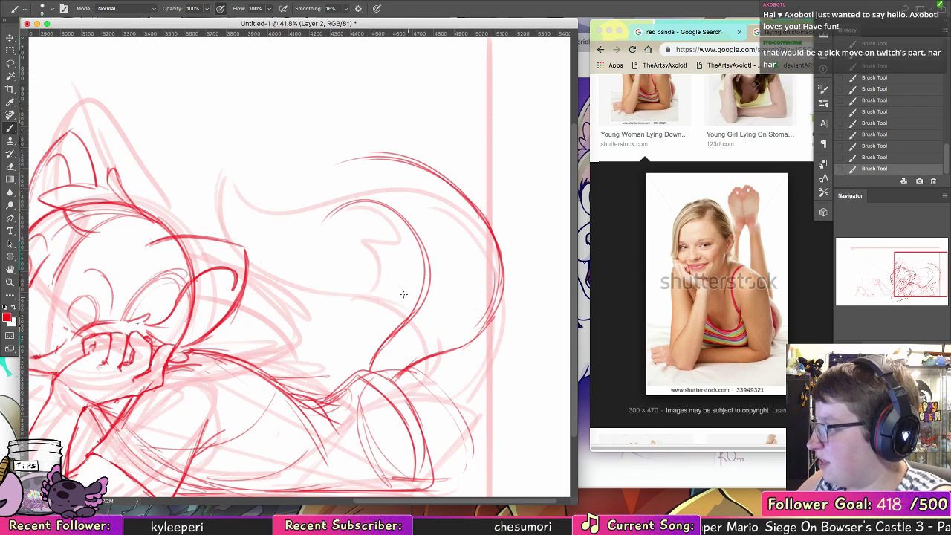
Step: Curl the tail's inner curve around into a hook behind the head
{"action": "mouse_move", "coordinate": [411, 317]}
{"action": "left_mouse_down"}
{"action": "mouse_move", "coordinate": [371, 207]}
{"action": "mouse_move", "coordinate": [336, 286]}
{"action": "left_mouse_up"}
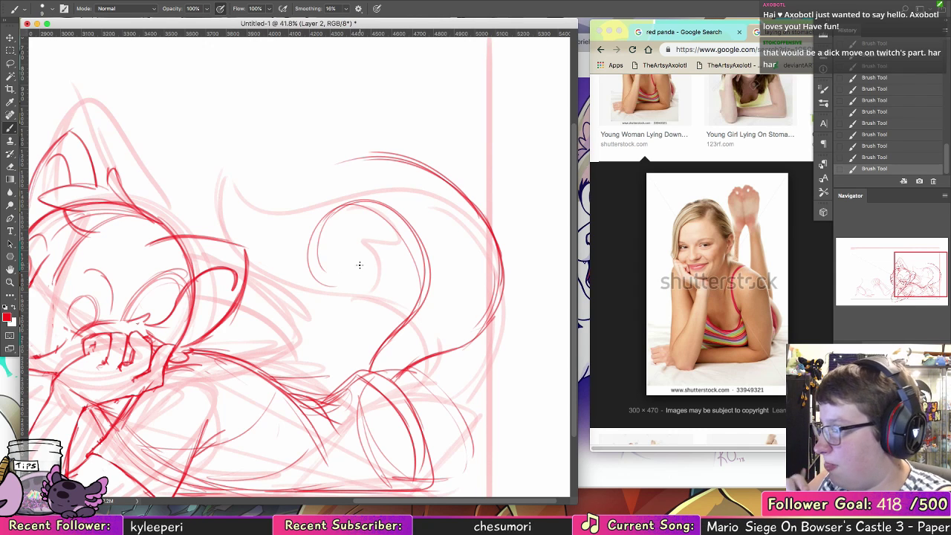
{"action": "mouse_move", "coordinate": [333, 212]}
{"action": "left_mouse_down"}
{"action": "mouse_move", "coordinate": [319, 264]}
{"action": "mouse_move", "coordinate": [338, 290]}
{"action": "left_mouse_up"}
{"action": "mouse_move", "coordinate": [332, 215]}
{"action": "left_mouse_down"}
{"action": "mouse_move", "coordinate": [334, 285]}
{"action": "mouse_move", "coordinate": [327, 278]}
{"action": "mouse_move", "coordinate": [347, 284]}
{"action": "left_mouse_up"}
Step: Sketch the furry underside of the tail tip between the inner curl and the ear, undoing surplus strokes
{"action": "mouse_move", "coordinate": [323, 281]}
{"action": "left_mouse_down"}
{"action": "mouse_move", "coordinate": [344, 296]}
{"action": "mouse_move", "coordinate": [333, 289]}
{"action": "mouse_move", "coordinate": [320, 306]}
{"action": "mouse_move", "coordinate": [280, 281]}
{"action": "mouse_move", "coordinate": [337, 310]}
{"action": "mouse_move", "coordinate": [283, 306]}
{"action": "left_mouse_up"}
{"action": "left_click_drag", "start_coordinate": [261, 273], "coordinate": [282, 306]}
{"action": "key", "text": "super+alt+z"}
{"action": "key", "text": "super+alt+z"}
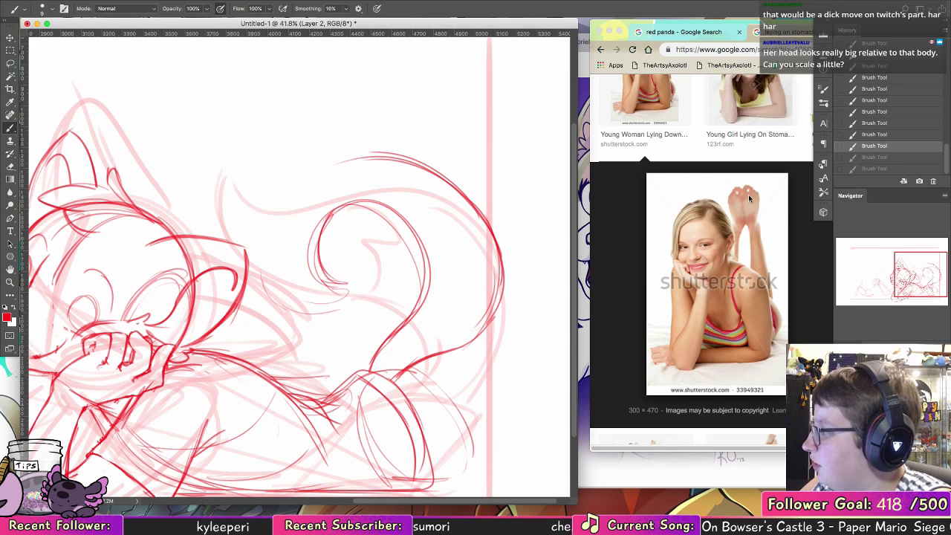
{"action": "mouse_move", "coordinate": [330, 286]}
{"action": "left_mouse_down"}
{"action": "mouse_move", "coordinate": [354, 312]}
{"action": "mouse_move", "coordinate": [339, 288]}
{"action": "mouse_move", "coordinate": [347, 315]}
{"action": "mouse_move", "coordinate": [295, 321]}
{"action": "left_mouse_up"}
{"action": "mouse_move", "coordinate": [253, 286]}
{"action": "left_mouse_down"}
{"action": "mouse_move", "coordinate": [301, 327]}
{"action": "mouse_move", "coordinate": [263, 317]}
{"action": "mouse_move", "coordinate": [315, 321]}
{"action": "left_mouse_up"}
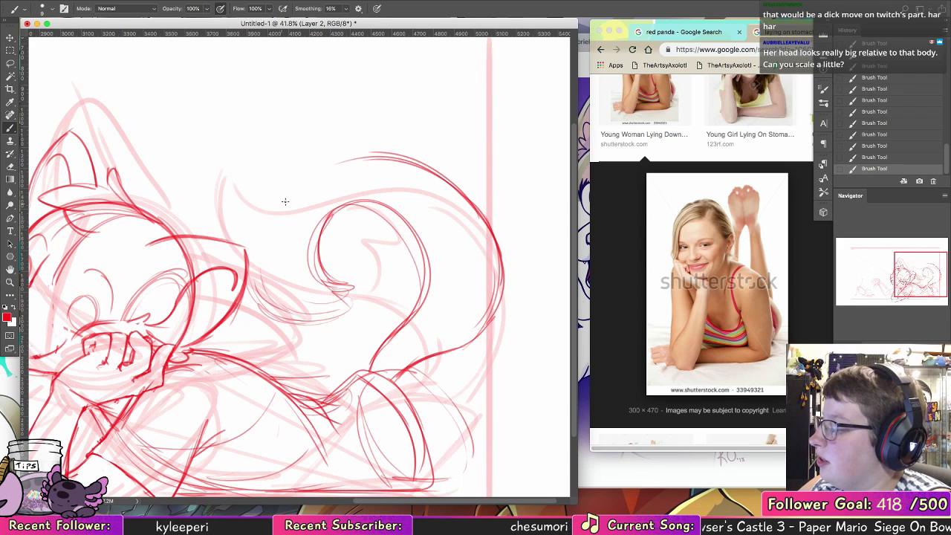
{"action": "key", "text": "ctrl+z"}
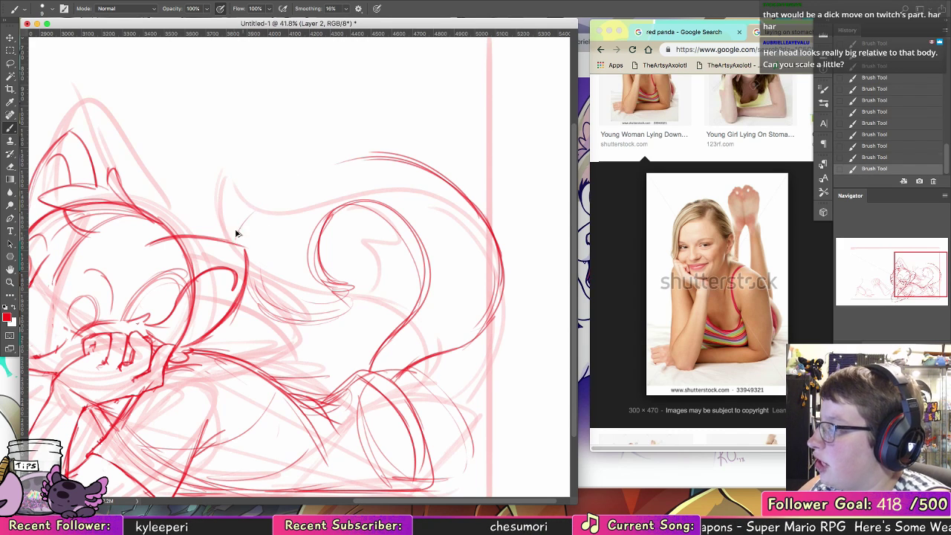
Step: Draw the tail's upper edge from behind the ear with a small fur notch, undoing and redrawing a stroke
{"action": "mouse_move", "coordinate": [237, 243]}
{"action": "left_mouse_down"}
{"action": "mouse_move", "coordinate": [267, 198]}
{"action": "mouse_move", "coordinate": [236, 231]}
{"action": "mouse_move", "coordinate": [262, 192]}
{"action": "mouse_move", "coordinate": [246, 192]}
{"action": "mouse_move", "coordinate": [319, 154]}
{"action": "left_mouse_up"}
{"action": "left_click_drag", "start_coordinate": [248, 190], "coordinate": [365, 142]}
{"action": "key", "text": "ctrl+z"}
{"action": "left_click_drag", "start_coordinate": [251, 189], "coordinate": [349, 144]}
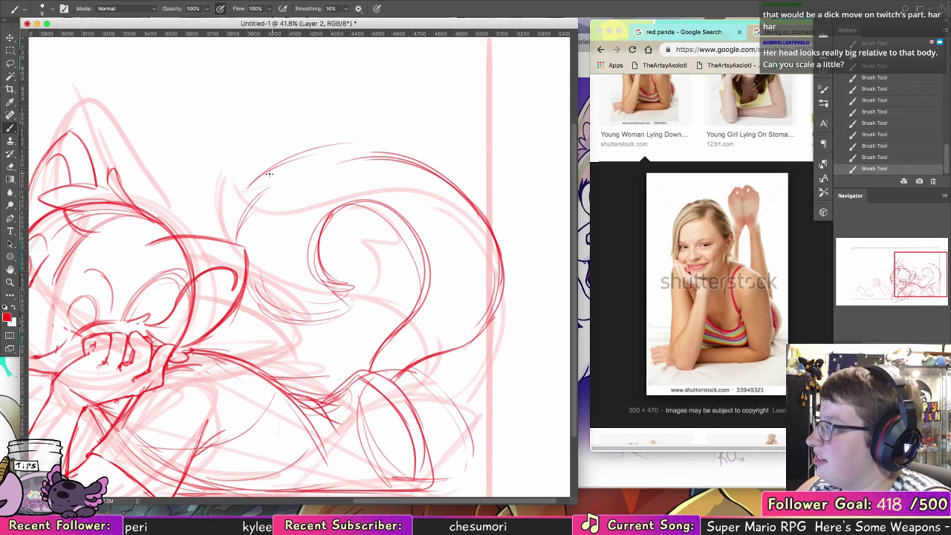
{"action": "left_click_drag", "start_coordinate": [271, 177], "coordinate": [373, 132]}
{"action": "mouse_move", "coordinate": [244, 191]}
{"action": "left_mouse_down"}
{"action": "mouse_move", "coordinate": [296, 155]}
{"action": "mouse_move", "coordinate": [269, 186]}
{"action": "left_mouse_up"}
{"action": "mouse_move", "coordinate": [236, 242]}
{"action": "left_mouse_down"}
{"action": "mouse_move", "coordinate": [268, 190]}
{"action": "mouse_move", "coordinate": [312, 149]}
{"action": "mouse_move", "coordinate": [380, 131]}
{"action": "left_mouse_up"}
{"action": "mouse_move", "coordinate": [250, 183]}
{"action": "left_mouse_down"}
{"action": "mouse_move", "coordinate": [364, 137]}
{"action": "mouse_move", "coordinate": [439, 141]}
{"action": "left_mouse_up"}
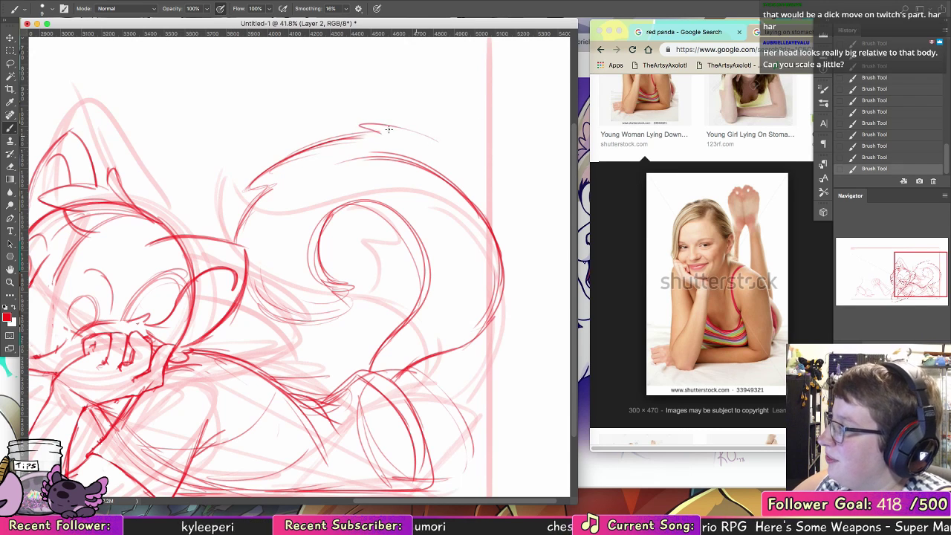
Step: Add a fur tuft at the tail's peak and draw a fuller outer edge down towards its base
{"action": "left_click_drag", "start_coordinate": [361, 122], "coordinate": [494, 185]}
{"action": "left_click_drag", "start_coordinate": [413, 129], "coordinate": [513, 262]}
{"action": "mouse_move", "coordinate": [479, 175]}
{"action": "left_mouse_down"}
{"action": "mouse_move", "coordinate": [518, 285]}
{"action": "mouse_move", "coordinate": [502, 320]}
{"action": "left_mouse_up"}
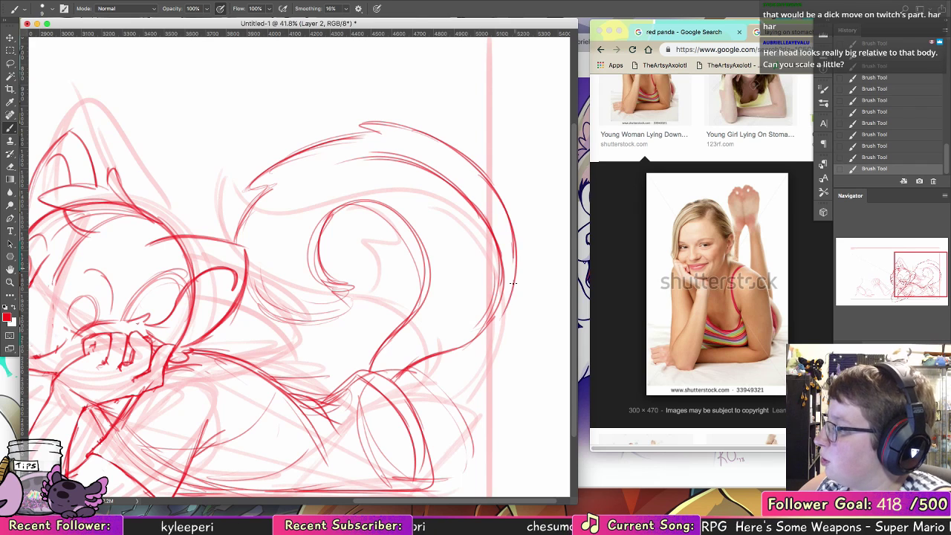
{"action": "mouse_move", "coordinate": [513, 259]}
{"action": "left_mouse_down"}
{"action": "mouse_move", "coordinate": [469, 344]}
{"action": "mouse_move", "coordinate": [399, 377]}
{"action": "mouse_move", "coordinate": [471, 339]}
{"action": "left_mouse_up"}
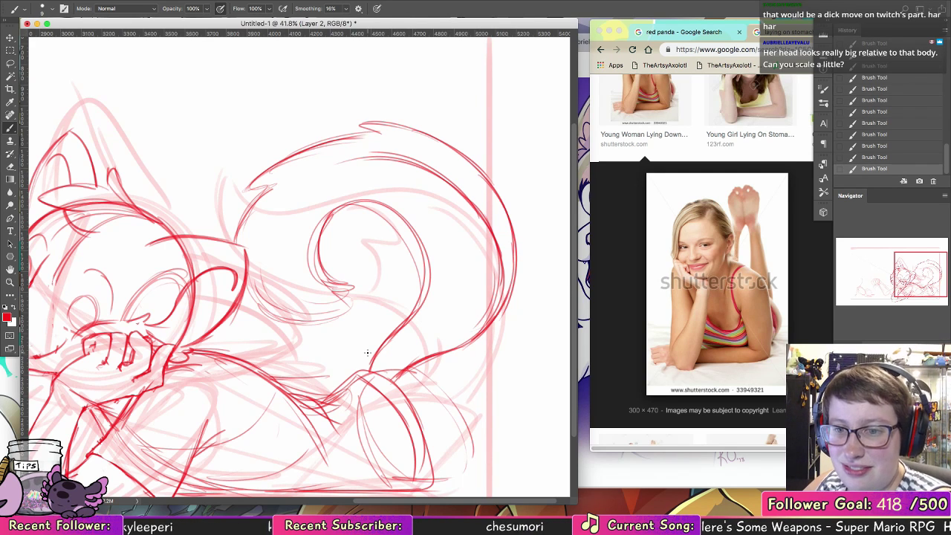
Step: Lasso the tail and lower body, enlarge them to about 117%, and reposition them against the upper body
{"action": "left_click_drag", "start_coordinate": [361, 287], "coordinate": [443, 242]}
{"action": "left_click_drag", "start_coordinate": [425, 287], "coordinate": [309, 275]}
{"action": "left_click", "coordinate": [10, 282]}
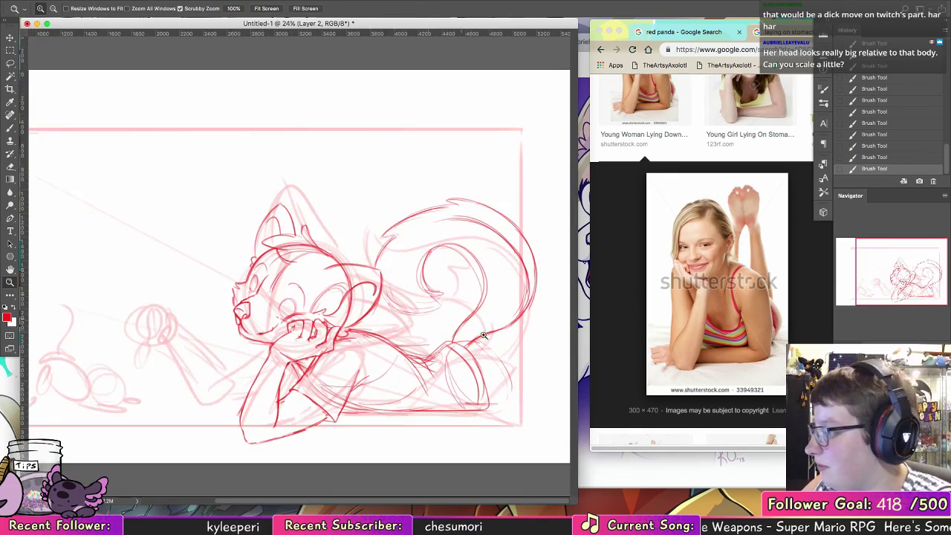
{"action": "left_click_drag", "start_coordinate": [515, 371], "coordinate": [526, 377]}
{"action": "left_click", "coordinate": [10, 64]}
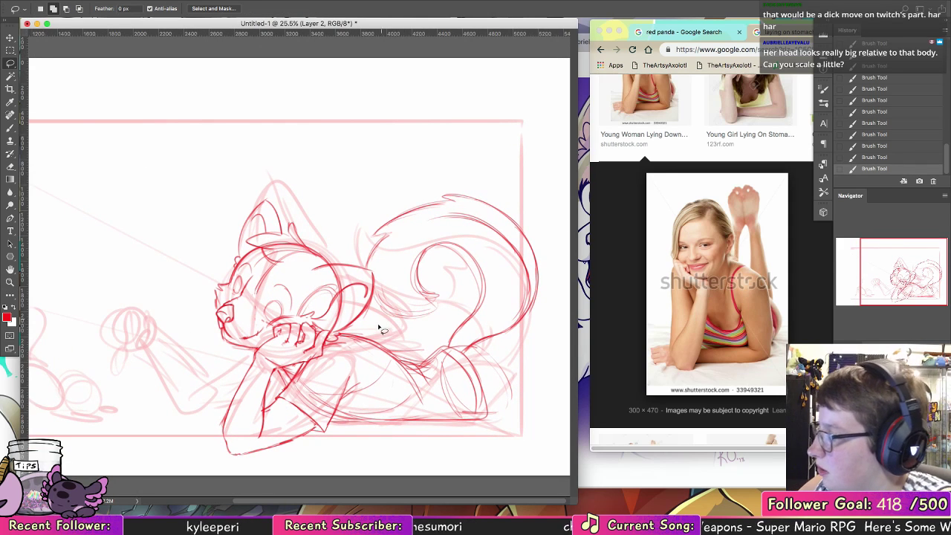
{"action": "mouse_move", "coordinate": [391, 346]}
{"action": "left_mouse_down"}
{"action": "mouse_move", "coordinate": [407, 376]}
{"action": "mouse_move", "coordinate": [343, 411]}
{"action": "mouse_move", "coordinate": [524, 455]}
{"action": "mouse_move", "coordinate": [559, 318]}
{"action": "mouse_move", "coordinate": [354, 223]}
{"action": "mouse_move", "coordinate": [392, 342]}
{"action": "left_mouse_up"}
{"action": "key", "text": "v"}
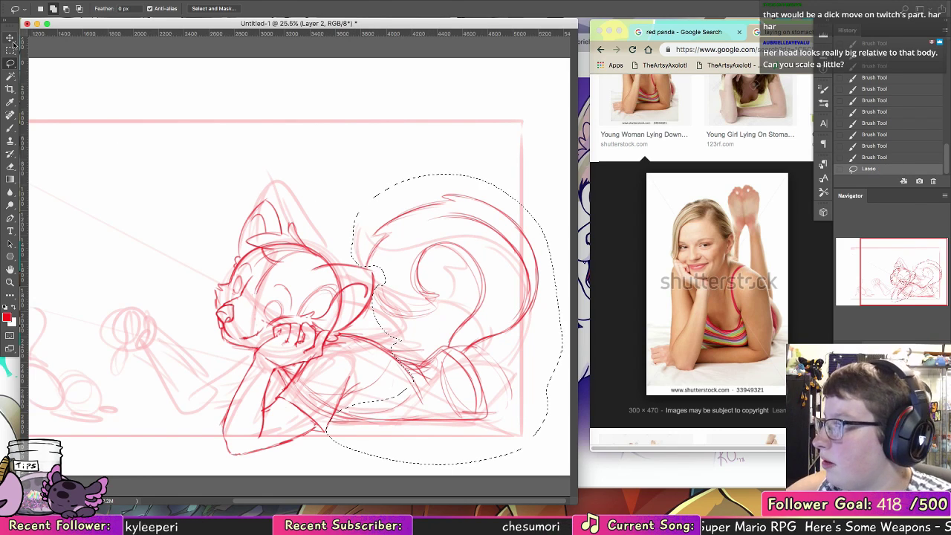
{"action": "left_click_drag", "start_coordinate": [564, 177], "coordinate": [603, 140]}
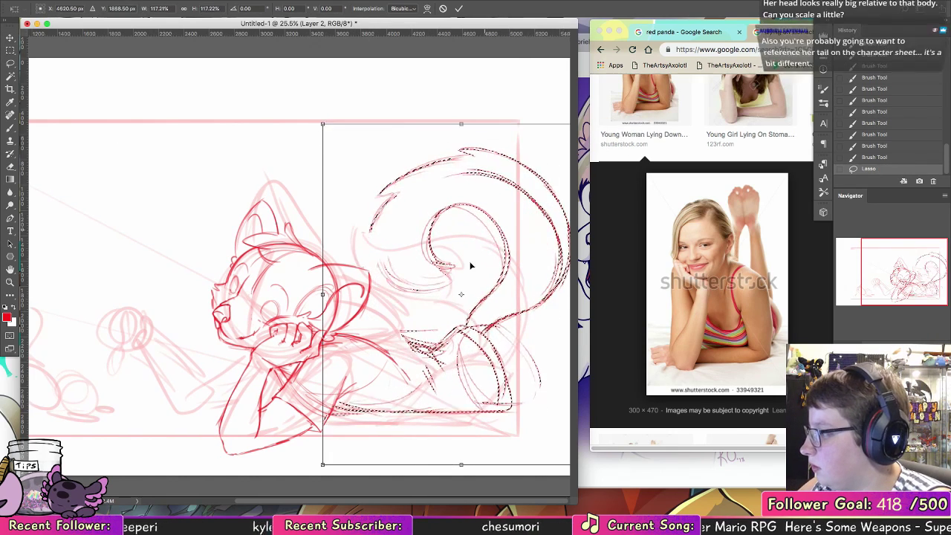
{"action": "mouse_move", "coordinate": [473, 323]}
{"action": "left_mouse_down"}
{"action": "mouse_move", "coordinate": [463, 337]}
{"action": "mouse_move", "coordinate": [515, 352]}
{"action": "left_mouse_up"}
{"action": "key", "text": "Return"}
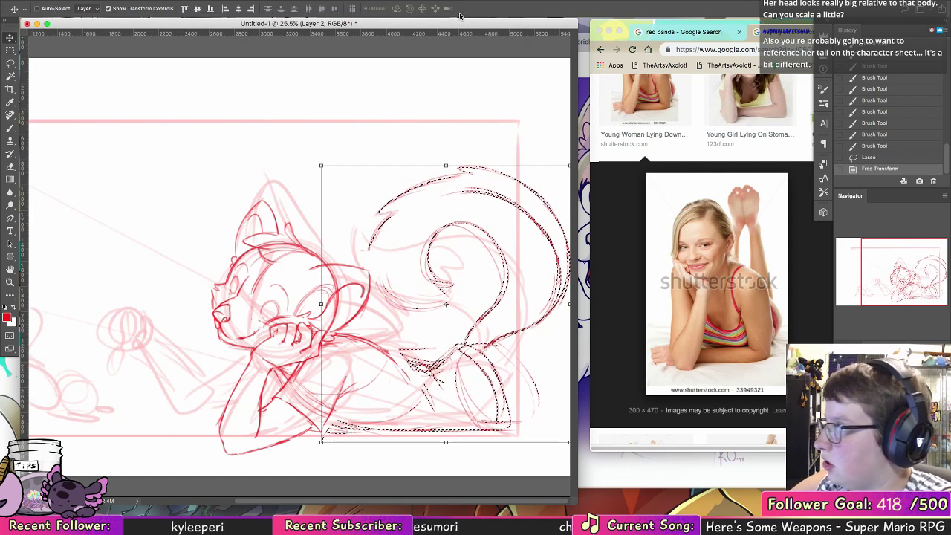
Step: Clear the selection, reinforce the back line and erase the rough waist, belly and hip lines
{"action": "left_click", "coordinate": [11, 129]}
{"action": "key", "text": "super+d"}
{"action": "mouse_move", "coordinate": [372, 344]}
{"action": "left_mouse_down"}
{"action": "mouse_move", "coordinate": [415, 369]}
{"action": "mouse_move", "coordinate": [444, 336]}
{"action": "mouse_move", "coordinate": [449, 344]}
{"action": "left_mouse_up"}
{"action": "key", "text": "e"}
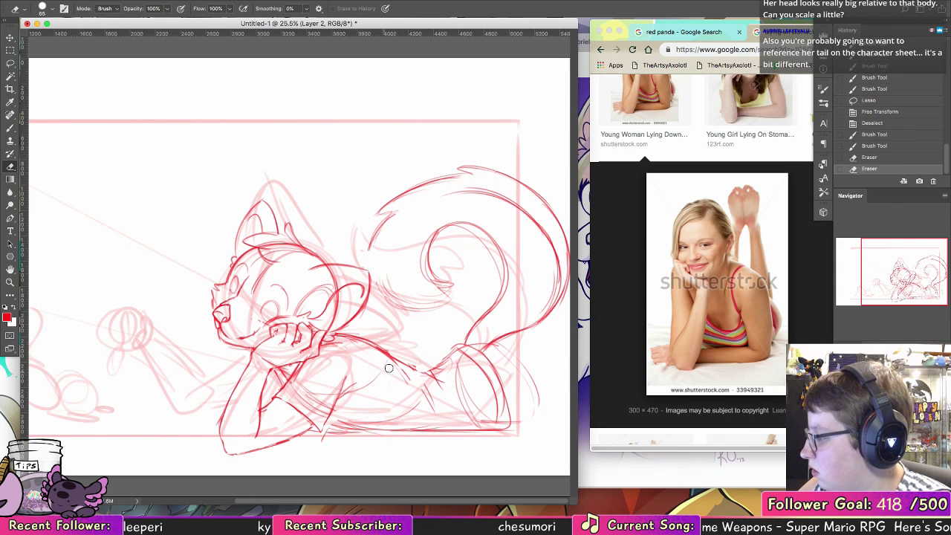
{"action": "mouse_move", "coordinate": [389, 367]}
{"action": "left_mouse_down"}
{"action": "mouse_move", "coordinate": [440, 413]}
{"action": "mouse_move", "coordinate": [429, 409]}
{"action": "left_mouse_up"}
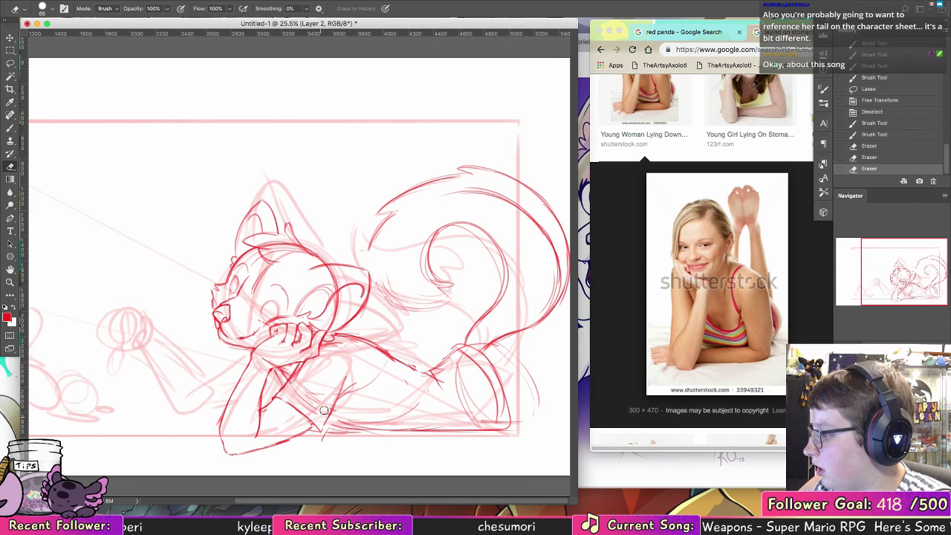
{"action": "mouse_move", "coordinate": [310, 405]}
{"action": "left_mouse_down"}
{"action": "mouse_move", "coordinate": [301, 380]}
{"action": "mouse_move", "coordinate": [293, 385]}
{"action": "mouse_move", "coordinate": [303, 396]}
{"action": "mouse_move", "coordinate": [362, 355]}
{"action": "mouse_move", "coordinate": [370, 386]}
{"action": "mouse_move", "coordinate": [340, 414]}
{"action": "mouse_move", "coordinate": [389, 422]}
{"action": "mouse_move", "coordinate": [452, 388]}
{"action": "mouse_move", "coordinate": [352, 424]}
{"action": "mouse_move", "coordinate": [509, 420]}
{"action": "left_mouse_up"}
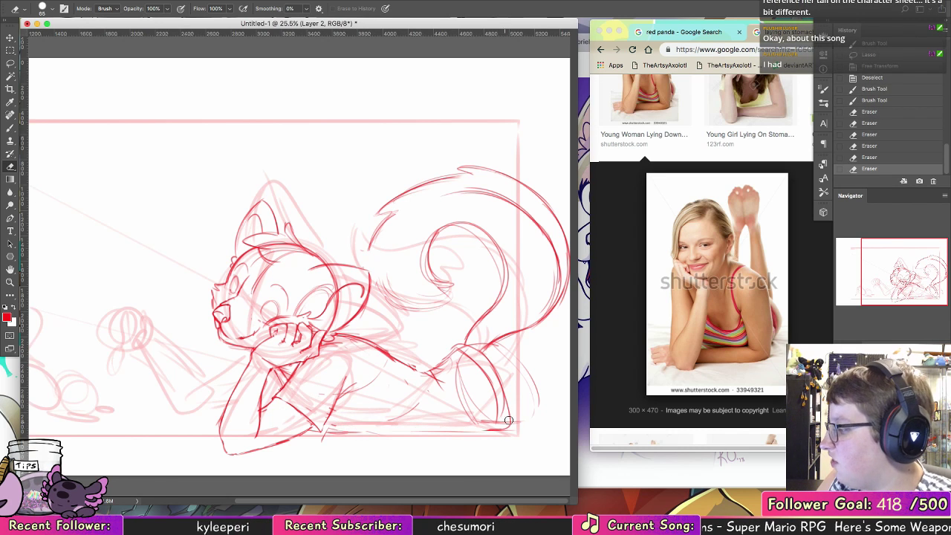
{"action": "mouse_move", "coordinate": [412, 399]}
{"action": "left_mouse_down"}
{"action": "mouse_move", "coordinate": [467, 347]}
{"action": "mouse_move", "coordinate": [506, 388]}
{"action": "mouse_move", "coordinate": [463, 349]}
{"action": "mouse_move", "coordinate": [497, 423]}
{"action": "mouse_move", "coordinate": [475, 364]}
{"action": "mouse_move", "coordinate": [493, 425]}
{"action": "mouse_move", "coordinate": [475, 427]}
{"action": "mouse_move", "coordinate": [461, 385]}
{"action": "mouse_move", "coordinate": [482, 419]}
{"action": "left_mouse_up"}
Step: Redraw the belly line, curved shirt hem and top of the hip more cleanly, replacing one undone hem stroke
{"action": "left_click", "coordinate": [10, 128]}
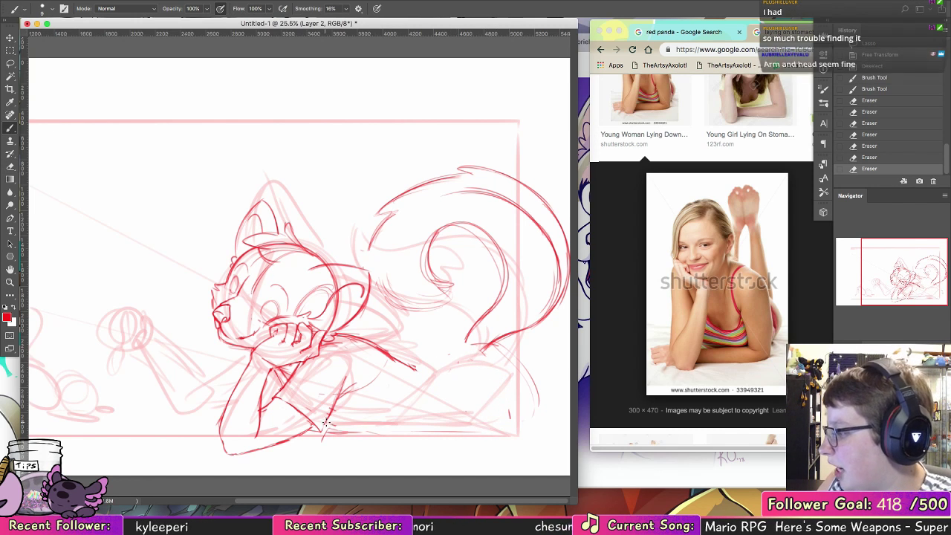
{"action": "mouse_move", "coordinate": [335, 408]}
{"action": "left_mouse_down"}
{"action": "mouse_move", "coordinate": [324, 427]}
{"action": "mouse_move", "coordinate": [431, 430]}
{"action": "left_mouse_up"}
{"action": "mouse_move", "coordinate": [387, 360]}
{"action": "left_mouse_down"}
{"action": "mouse_move", "coordinate": [416, 370]}
{"action": "mouse_move", "coordinate": [460, 415]}
{"action": "left_mouse_up"}
{"action": "key", "text": "super+z"}
{"action": "mouse_move", "coordinate": [437, 362]}
{"action": "left_mouse_down"}
{"action": "mouse_move", "coordinate": [449, 431]}
{"action": "mouse_move", "coordinate": [456, 408]}
{"action": "left_mouse_up"}
{"action": "mouse_move", "coordinate": [437, 364]}
{"action": "left_mouse_down"}
{"action": "mouse_move", "coordinate": [492, 350]}
{"action": "mouse_move", "coordinate": [509, 359]}
{"action": "left_mouse_up"}
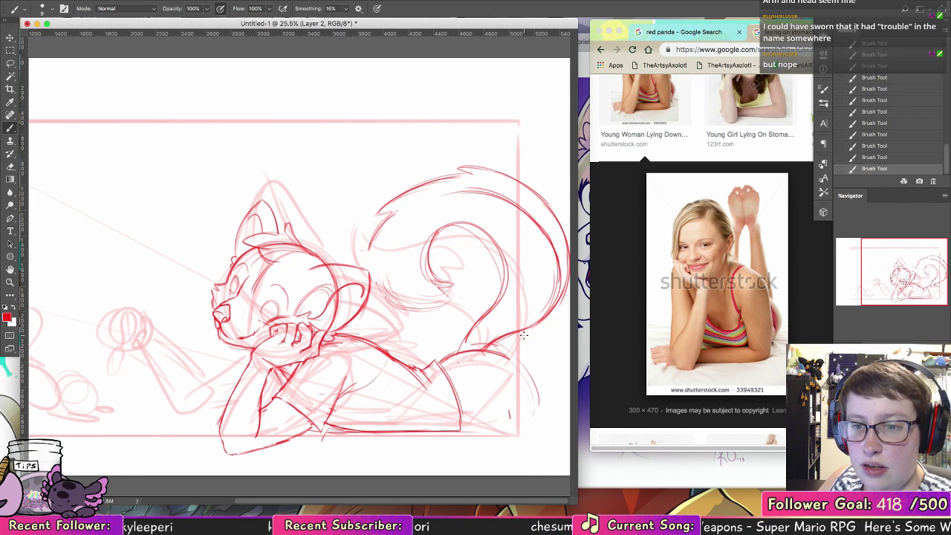
Step: Extend the ground line beneath the hip and add light thigh and torso strokes, undoing surplus ones
{"action": "left_click_drag", "start_coordinate": [460, 429], "coordinate": [503, 431]}
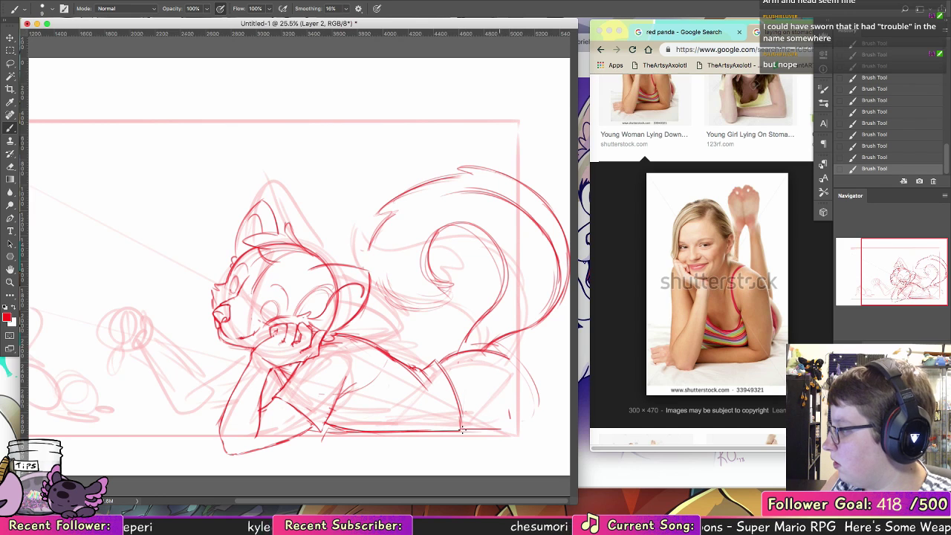
{"action": "mouse_move", "coordinate": [465, 402]}
{"action": "left_mouse_down"}
{"action": "mouse_move", "coordinate": [503, 425]}
{"action": "mouse_move", "coordinate": [491, 427]}
{"action": "left_mouse_up"}
{"action": "key", "text": "super+z"}
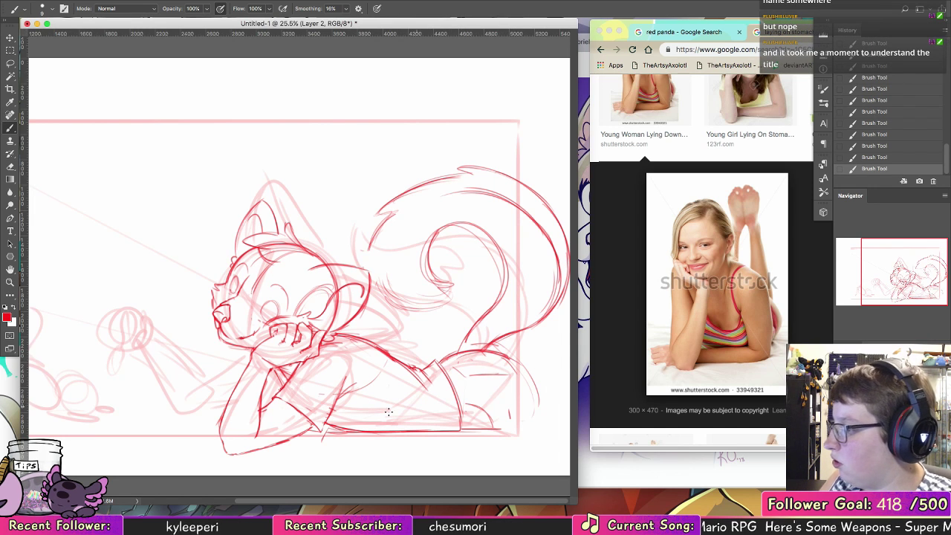
{"action": "mouse_move", "coordinate": [387, 419]}
{"action": "left_mouse_down"}
{"action": "mouse_move", "coordinate": [498, 409]}
{"action": "mouse_move", "coordinate": [438, 385]}
{"action": "left_mouse_up"}
{"action": "left_click_drag", "start_coordinate": [394, 334], "coordinate": [444, 353]}
{"action": "key", "text": "ctrl+z"}
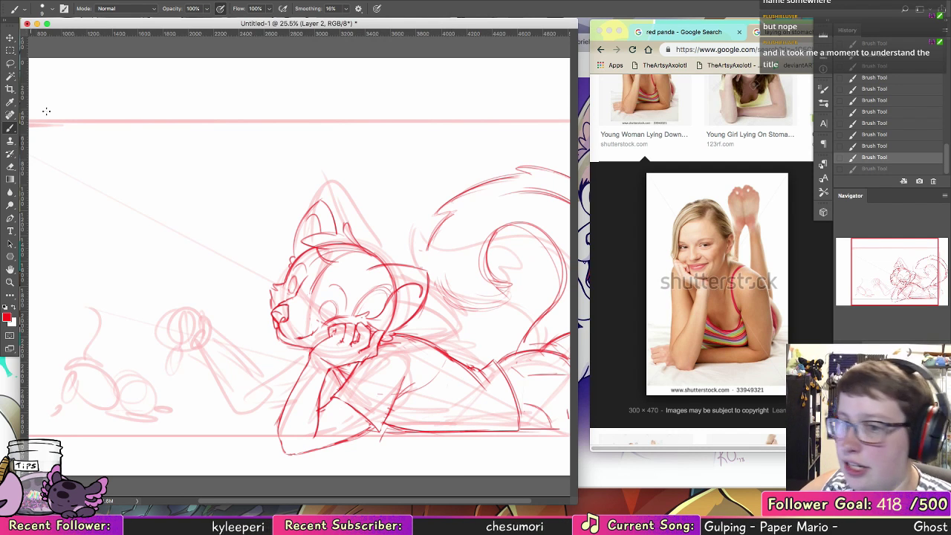
Step: Draw the inner front edge of the curled tail and close the rounded underside of its curl
{"action": "left_click_drag", "start_coordinate": [433, 309], "coordinate": [374, 310]}
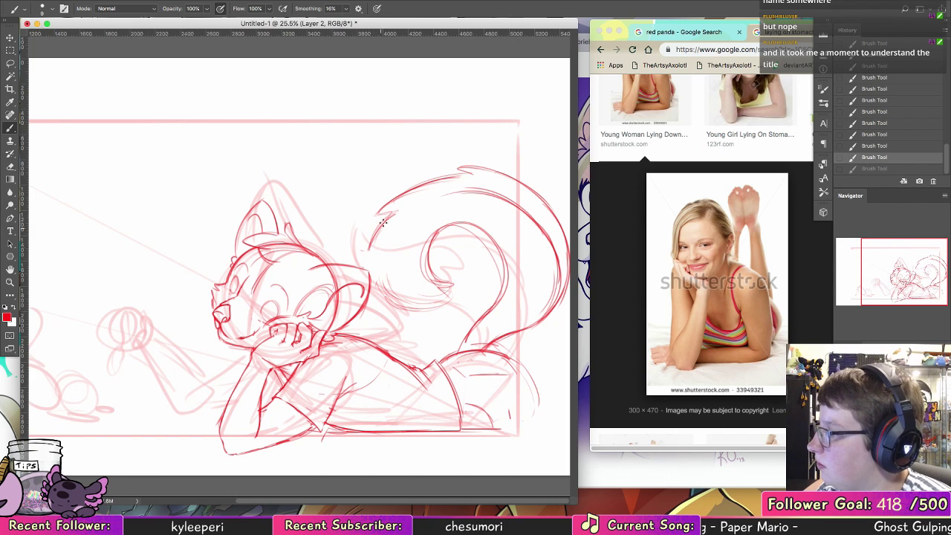
{"action": "mouse_move", "coordinate": [383, 221]}
{"action": "left_mouse_down"}
{"action": "mouse_move", "coordinate": [373, 267]}
{"action": "mouse_move", "coordinate": [382, 296]}
{"action": "left_mouse_up"}
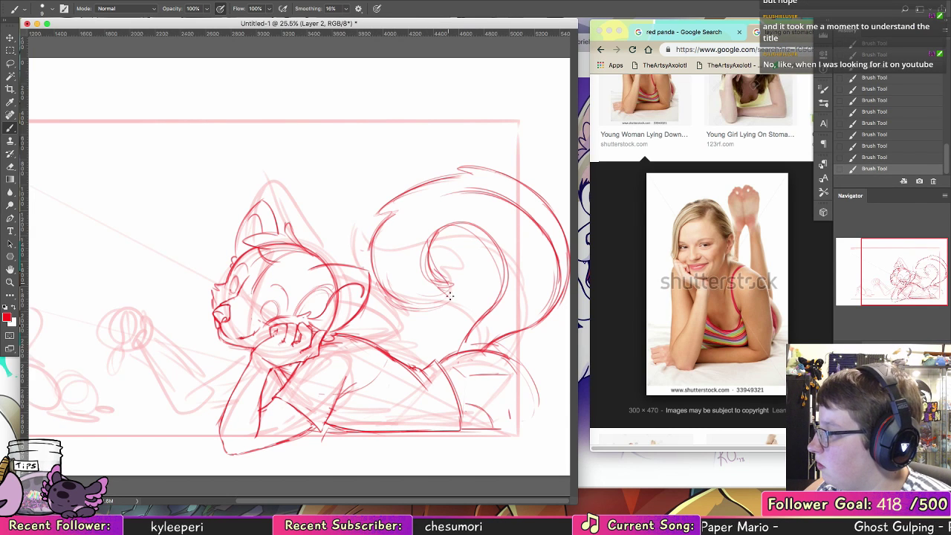
{"action": "left_click_drag", "start_coordinate": [450, 296], "coordinate": [392, 305]}
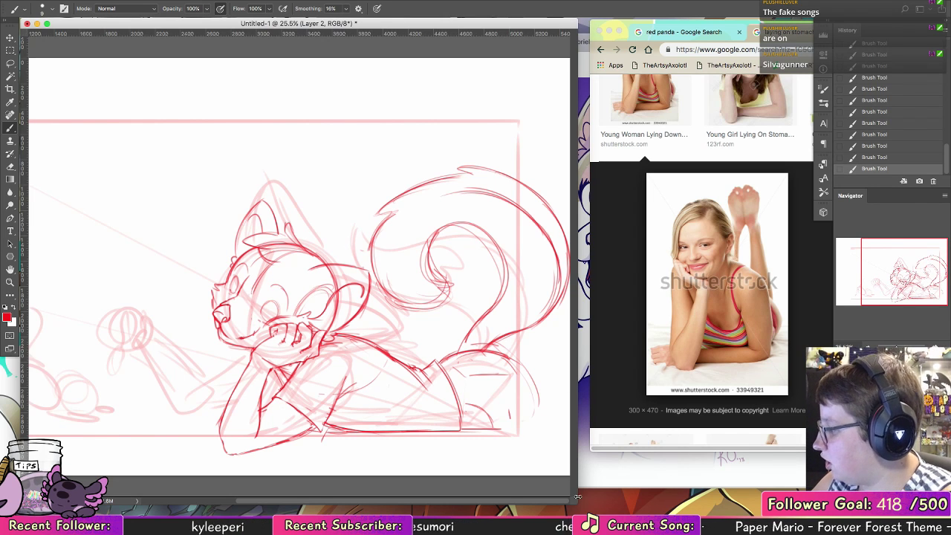
Step: Enlarge the document window and outline the outstretched arm over the rough sketch, from the upper arm through the bent elbow to the wrist
{"action": "left_click_drag", "start_coordinate": [576, 501], "coordinate": [675, 515]}
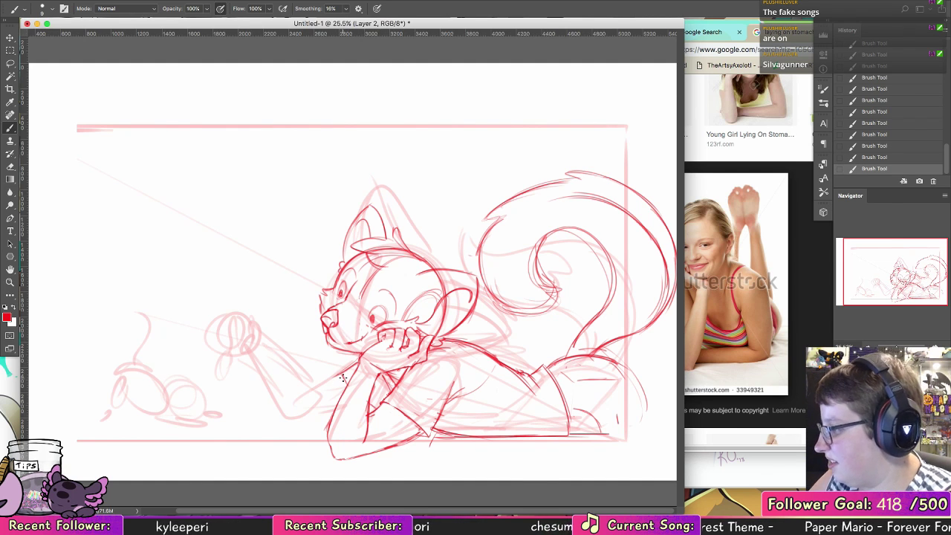
{"action": "left_click_drag", "start_coordinate": [318, 390], "coordinate": [307, 395]}
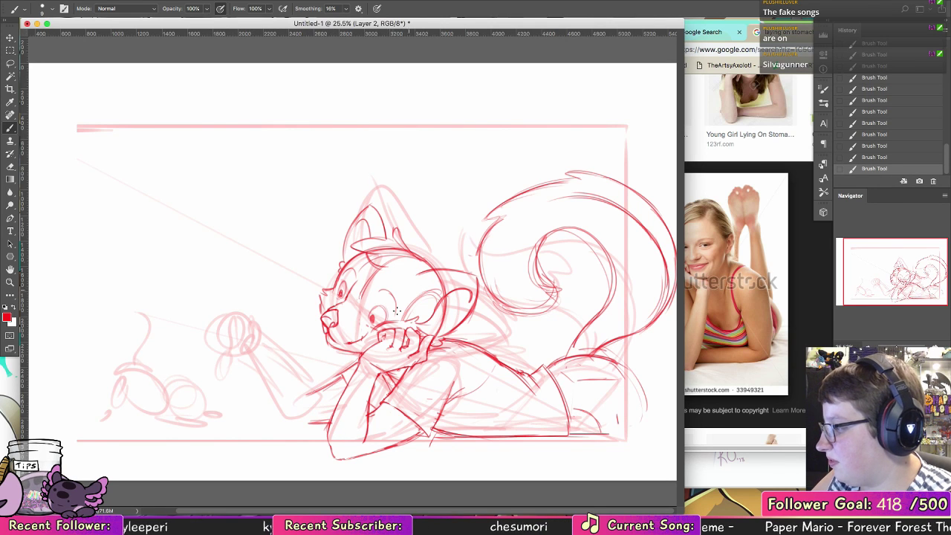
{"action": "left_click_drag", "start_coordinate": [308, 382], "coordinate": [315, 397]}
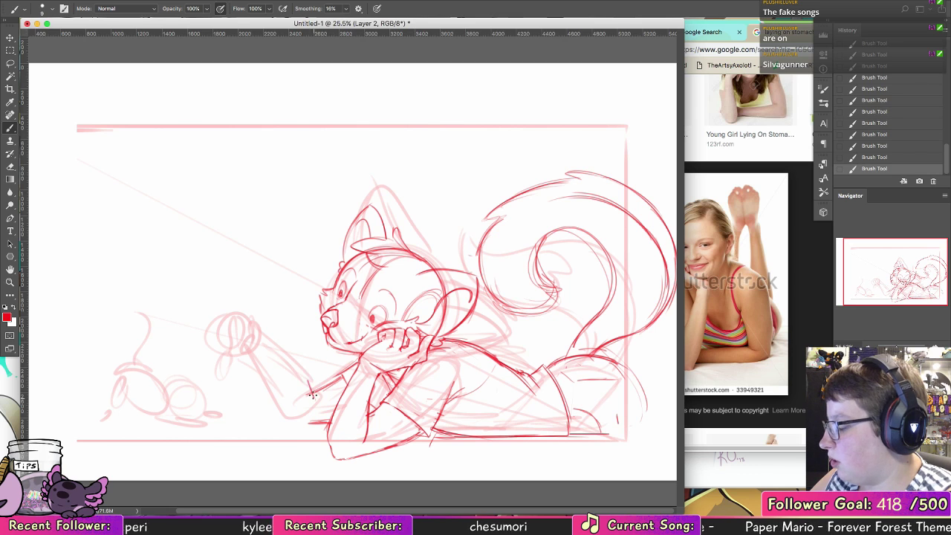
{"action": "mouse_move", "coordinate": [272, 345]}
{"action": "left_mouse_down"}
{"action": "mouse_move", "coordinate": [301, 382]}
{"action": "mouse_move", "coordinate": [269, 384]}
{"action": "mouse_move", "coordinate": [257, 353]}
{"action": "mouse_move", "coordinate": [272, 403]}
{"action": "mouse_move", "coordinate": [253, 351]}
{"action": "mouse_move", "coordinate": [277, 401]}
{"action": "mouse_move", "coordinate": [257, 354]}
{"action": "mouse_move", "coordinate": [268, 380]}
{"action": "left_mouse_up"}
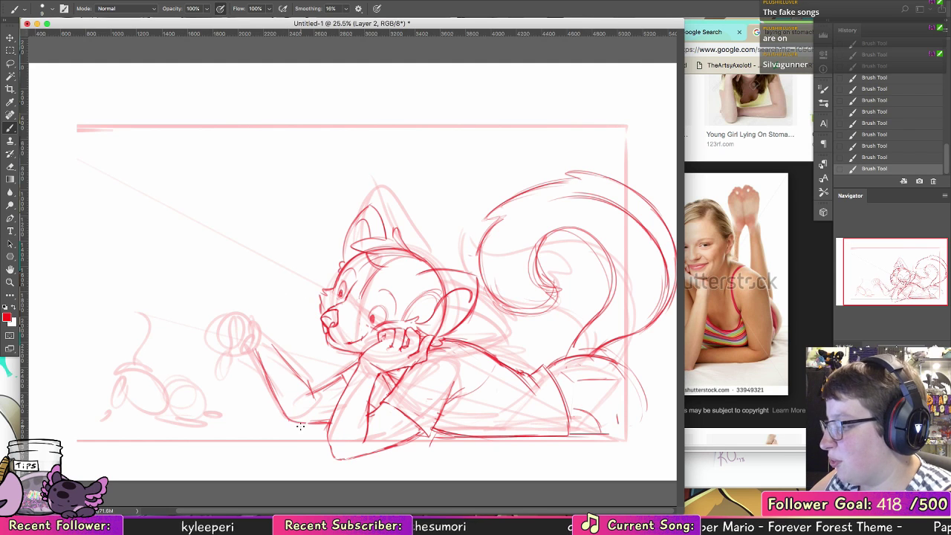
{"action": "left_click_drag", "start_coordinate": [288, 420], "coordinate": [308, 423]}
{"action": "left_click_drag", "start_coordinate": [261, 349], "coordinate": [278, 396]}
{"action": "mouse_move", "coordinate": [255, 344]}
{"action": "left_mouse_down"}
{"action": "mouse_move", "coordinate": [277, 374]}
{"action": "mouse_move", "coordinate": [277, 345]}
{"action": "mouse_move", "coordinate": [291, 369]}
{"action": "mouse_move", "coordinate": [268, 335]}
{"action": "mouse_move", "coordinate": [309, 394]}
{"action": "left_mouse_up"}
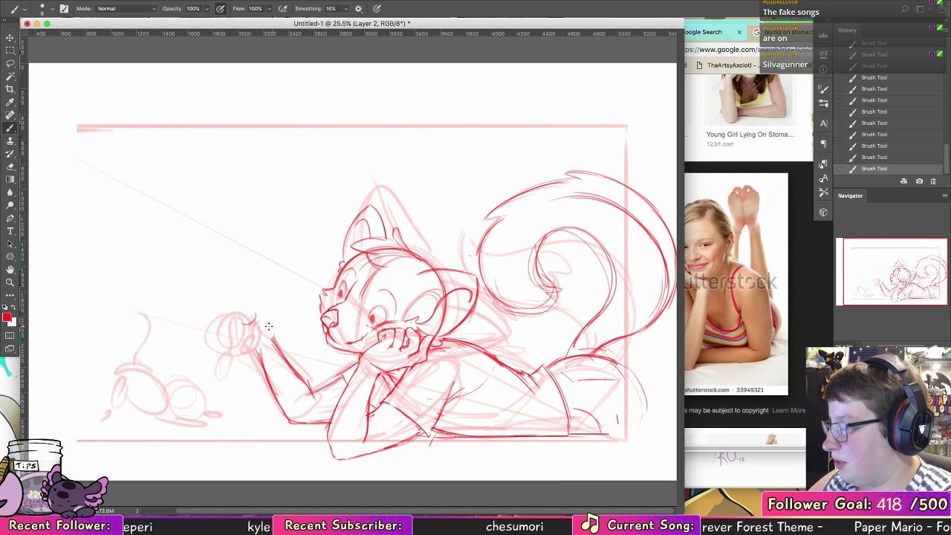
Step: Sketch the wrist, back of the hand and first palm lines at the end of the outstretched arm
{"action": "mouse_move", "coordinate": [270, 325]}
{"action": "left_mouse_down"}
{"action": "mouse_move", "coordinate": [275, 343]}
{"action": "mouse_move", "coordinate": [268, 303]}
{"action": "mouse_move", "coordinate": [247, 297]}
{"action": "mouse_move", "coordinate": [250, 351]}
{"action": "left_mouse_up"}
{"action": "left_click_drag", "start_coordinate": [235, 304], "coordinate": [245, 343]}
{"action": "key", "text": "super+z"}
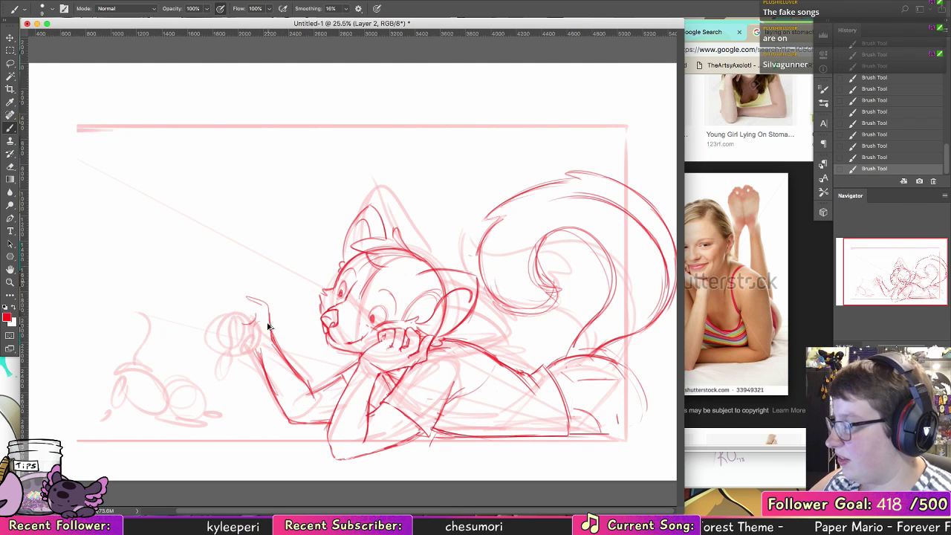
{"action": "key", "text": "super+shift+z"}
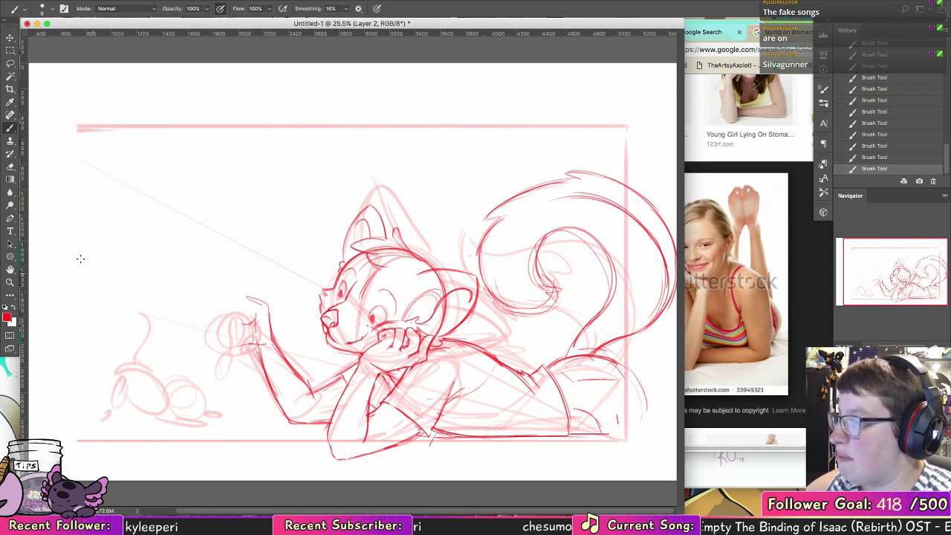
Step: Erase the stray lines along both edges of the outstretched forearm
{"action": "key", "text": "e"}
{"action": "left_click_drag", "start_coordinate": [253, 346], "coordinate": [263, 366]}
{"action": "left_click_drag", "start_coordinate": [267, 373], "coordinate": [282, 408]}
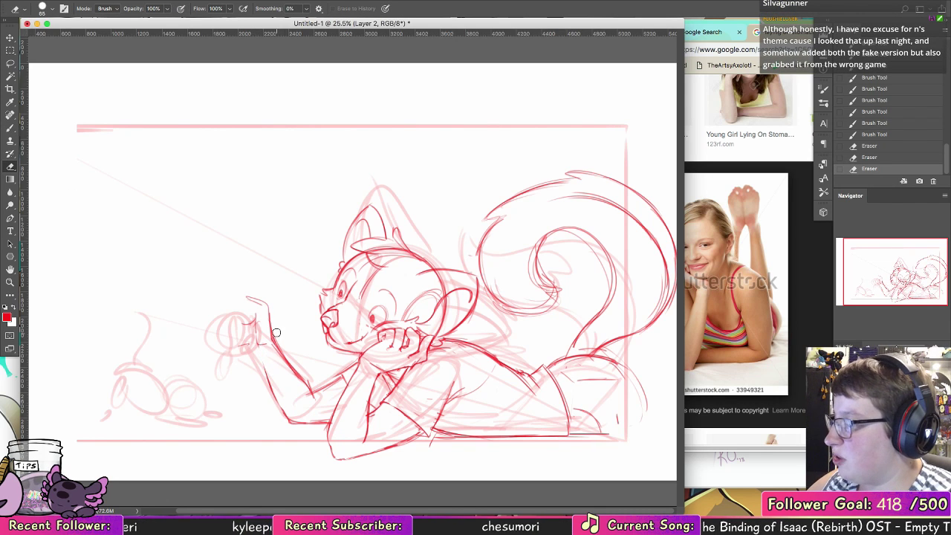
{"action": "mouse_move", "coordinate": [305, 376]}
{"action": "left_mouse_down"}
{"action": "mouse_move", "coordinate": [281, 359]}
{"action": "mouse_move", "coordinate": [300, 389]}
{"action": "left_mouse_up"}
Step: Draw the thumb and curled fingers of the outstretched hand with the Brush
{"action": "key", "text": "b"}
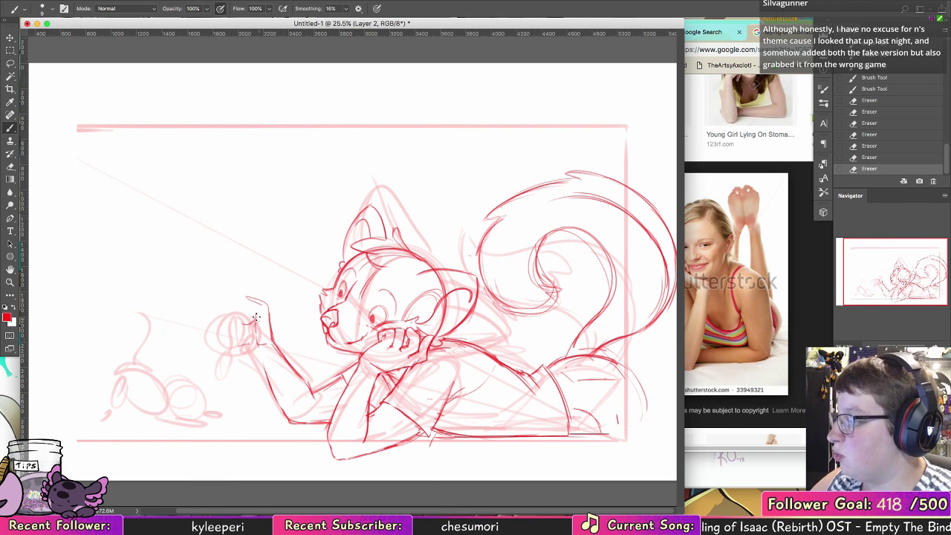
{"action": "left_click_drag", "start_coordinate": [252, 330], "coordinate": [257, 343]}
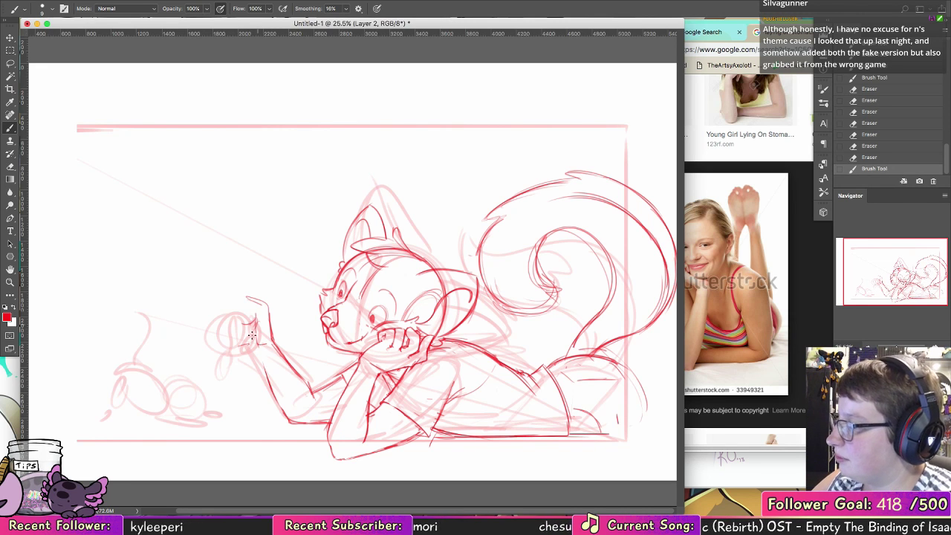
{"action": "left_click_drag", "start_coordinate": [252, 336], "coordinate": [257, 330]}
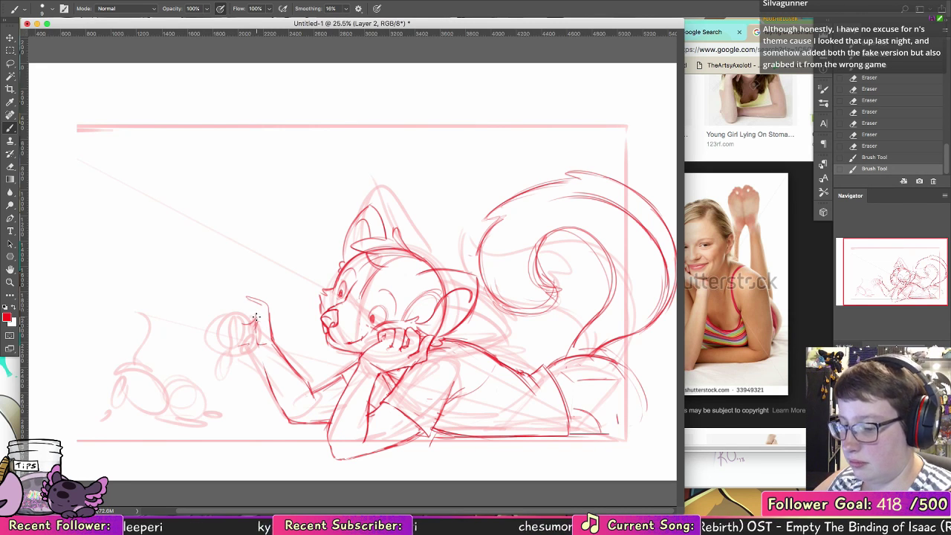
{"action": "left_click_drag", "start_coordinate": [249, 332], "coordinate": [254, 324]}
{"action": "mouse_move", "coordinate": [251, 336]}
{"action": "left_mouse_down"}
{"action": "mouse_move", "coordinate": [257, 343]}
{"action": "mouse_move", "coordinate": [238, 333]}
{"action": "mouse_move", "coordinate": [262, 341]}
{"action": "left_mouse_up"}
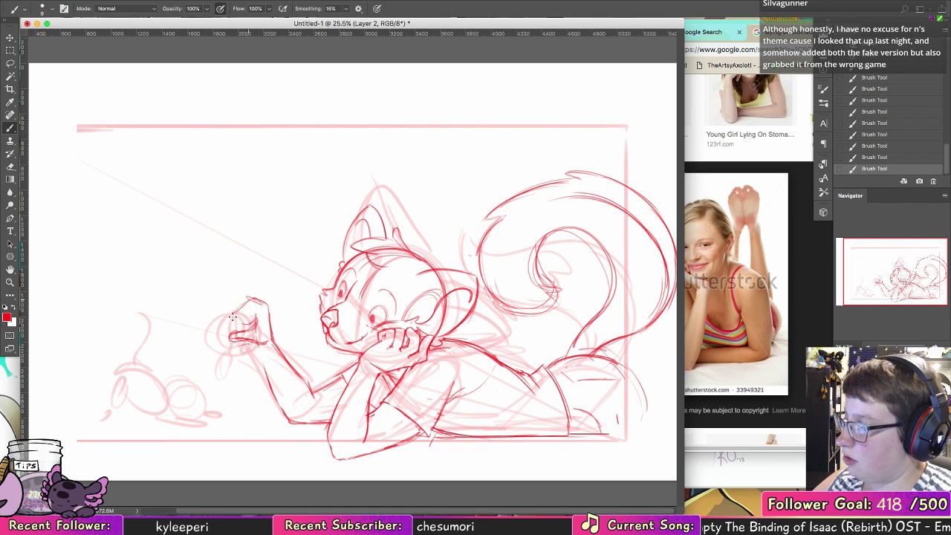
{"action": "mouse_move", "coordinate": [234, 315]}
{"action": "left_mouse_down"}
{"action": "mouse_move", "coordinate": [232, 332]}
{"action": "mouse_move", "coordinate": [240, 328]}
{"action": "left_mouse_up"}
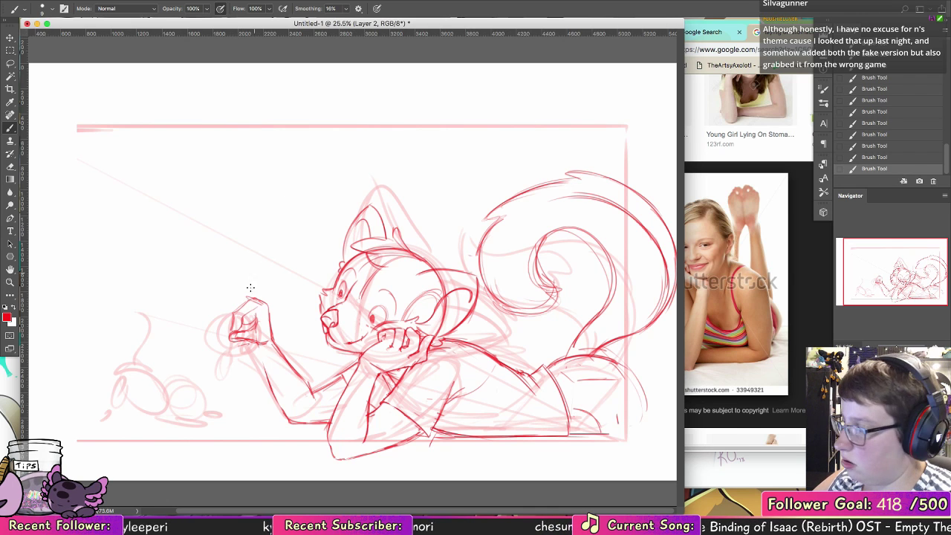
{"action": "mouse_move", "coordinate": [232, 304]}
{"action": "left_mouse_down"}
{"action": "mouse_move", "coordinate": [230, 334]}
{"action": "mouse_move", "coordinate": [222, 327]}
{"action": "left_mouse_up"}
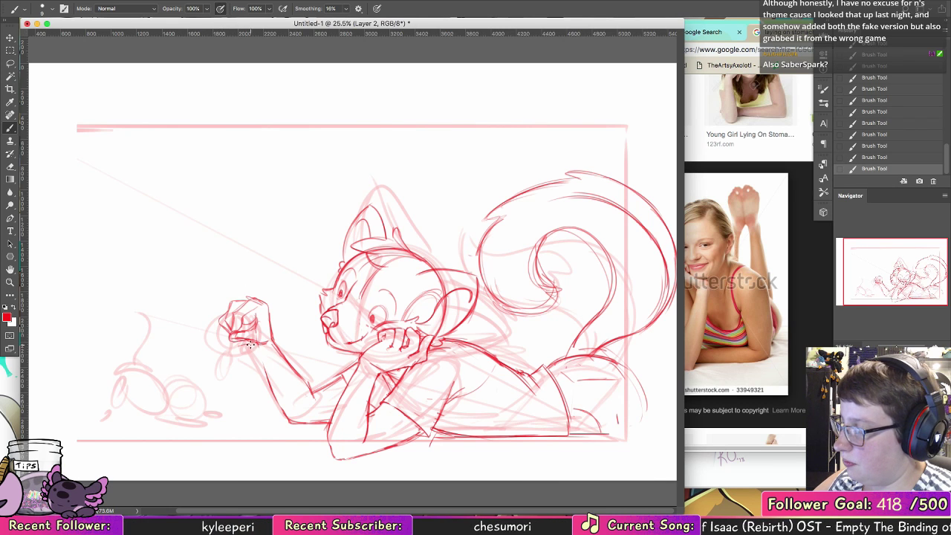
Step: Rework the palm and heel lines of the outstretched hand, undoing surplus strokes, and reinforce the underside of the forearm
{"action": "key", "text": "alt+super+z"}
{"action": "key", "text": "alt+super+z"}
{"action": "left_click_drag", "start_coordinate": [253, 314], "coordinate": [256, 323]}
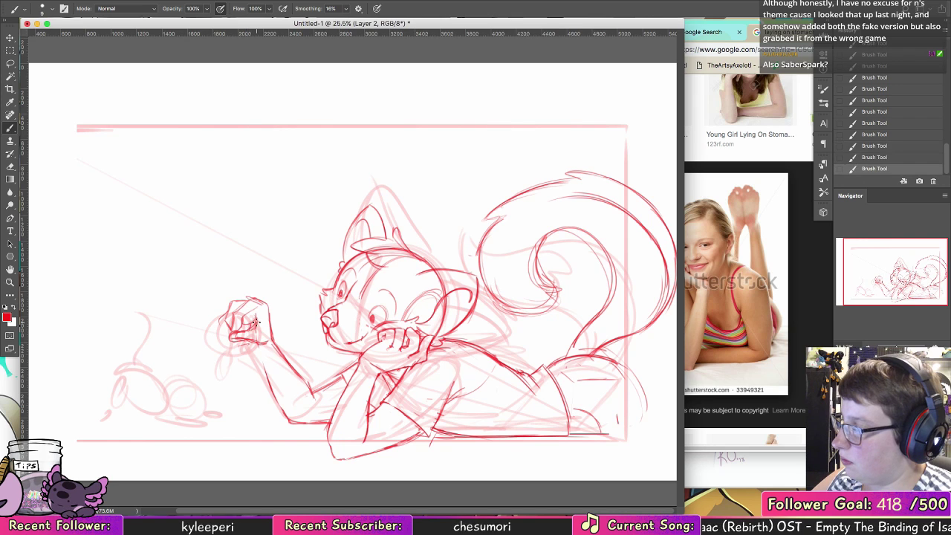
{"action": "key", "text": "alt+super+z"}
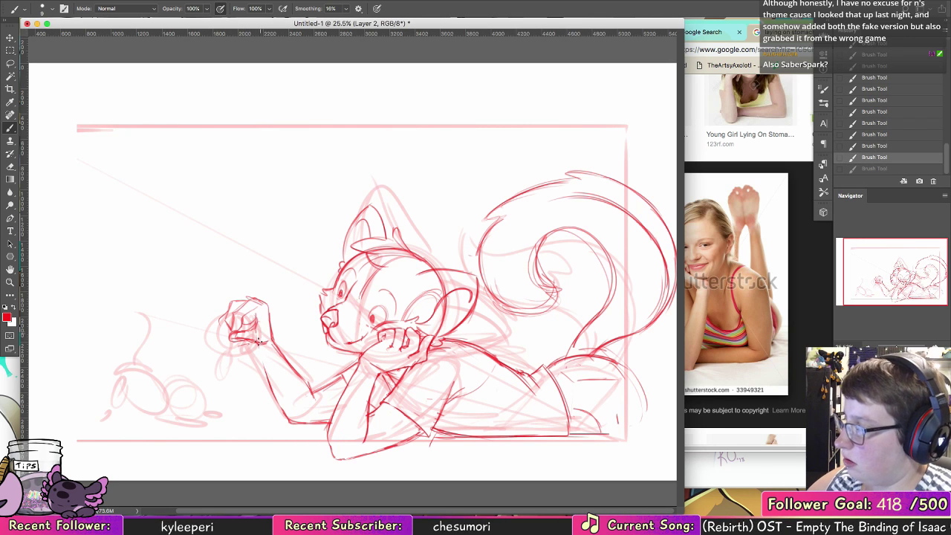
{"action": "key", "text": "shift+super+z"}
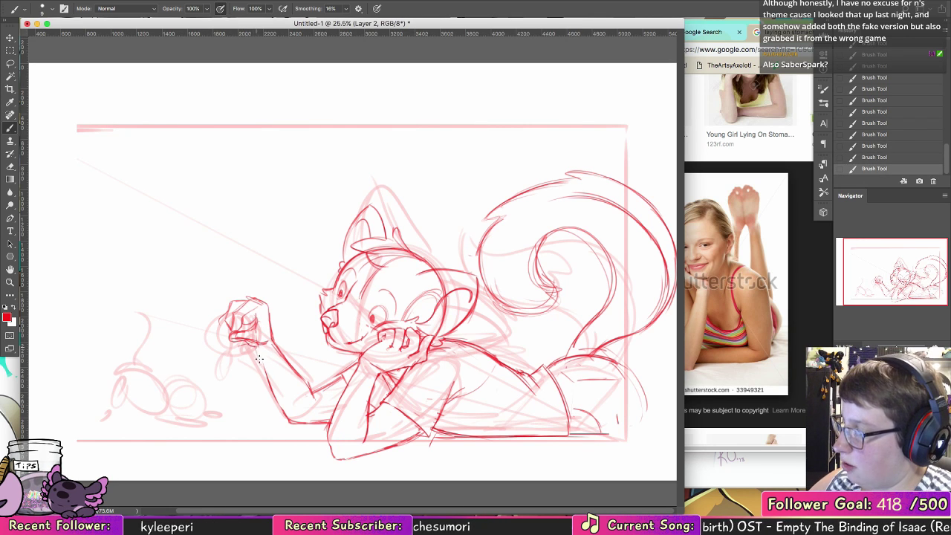
{"action": "left_click_drag", "start_coordinate": [258, 351], "coordinate": [283, 417]}
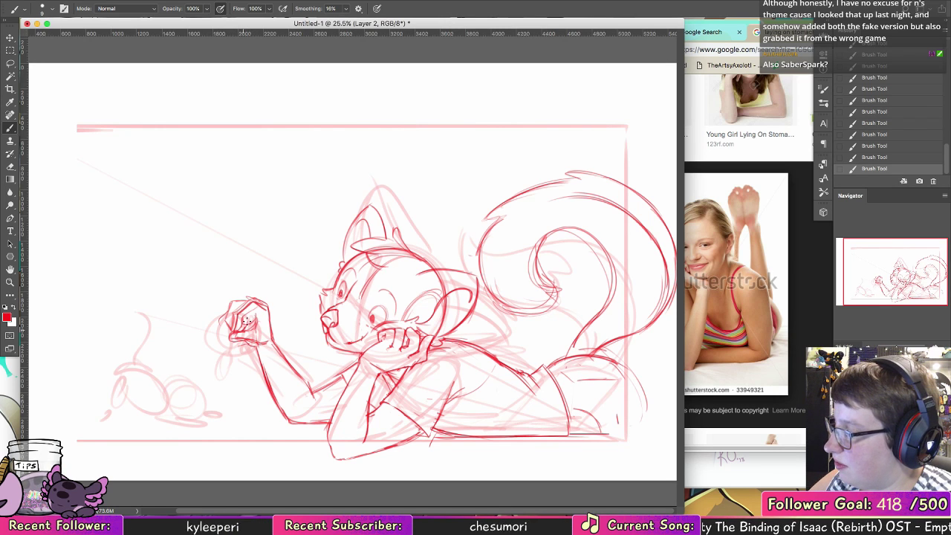
Step: Erase the excess lines around the knuckles and beneath the outstretched hand
{"action": "left_click", "coordinate": [10, 167]}
{"action": "mouse_move", "coordinate": [260, 299]}
{"action": "left_mouse_down"}
{"action": "mouse_move", "coordinate": [249, 298]}
{"action": "mouse_move", "coordinate": [242, 323]}
{"action": "mouse_move", "coordinate": [248, 309]}
{"action": "left_mouse_up"}
{"action": "mouse_move", "coordinate": [254, 347]}
{"action": "left_mouse_down"}
{"action": "mouse_move", "coordinate": [239, 336]}
{"action": "mouse_move", "coordinate": [251, 316]}
{"action": "mouse_move", "coordinate": [260, 351]}
{"action": "mouse_move", "coordinate": [230, 339]}
{"action": "left_mouse_up"}
Step: Try sketching a long curved feather hanging down from the outstretched hand's fingers
{"action": "left_click", "coordinate": [11, 128]}
{"action": "mouse_move", "coordinate": [231, 338]}
{"action": "left_mouse_down"}
{"action": "mouse_move", "coordinate": [260, 338]}
{"action": "mouse_move", "coordinate": [222, 363]}
{"action": "left_mouse_up"}
{"action": "mouse_move", "coordinate": [223, 364]}
{"action": "left_mouse_down"}
{"action": "mouse_move", "coordinate": [234, 334]}
{"action": "mouse_move", "coordinate": [205, 375]}
{"action": "left_mouse_up"}
{"action": "left_click_drag", "start_coordinate": [229, 340], "coordinate": [207, 381]}
{"action": "mouse_move", "coordinate": [226, 344]}
{"action": "left_mouse_down"}
{"action": "mouse_move", "coordinate": [210, 377]}
{"action": "mouse_move", "coordinate": [229, 419]}
{"action": "left_mouse_up"}
{"action": "mouse_move", "coordinate": [229, 338]}
{"action": "left_mouse_down"}
{"action": "mouse_move", "coordinate": [215, 364]}
{"action": "mouse_move", "coordinate": [235, 330]}
{"action": "left_mouse_up"}
{"action": "mouse_move", "coordinate": [221, 332]}
{"action": "left_mouse_down"}
{"action": "mouse_move", "coordinate": [236, 334]}
{"action": "mouse_move", "coordinate": [202, 367]}
{"action": "mouse_move", "coordinate": [219, 426]}
{"action": "left_mouse_up"}
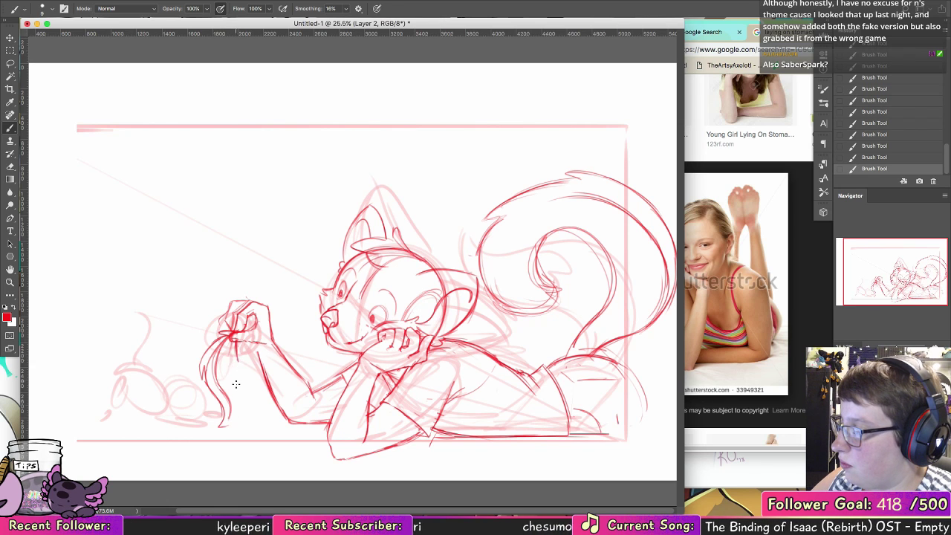
{"action": "mouse_move", "coordinate": [226, 367]}
{"action": "left_mouse_down"}
{"action": "mouse_move", "coordinate": [241, 387]}
{"action": "mouse_move", "coordinate": [239, 419]}
{"action": "left_mouse_up"}
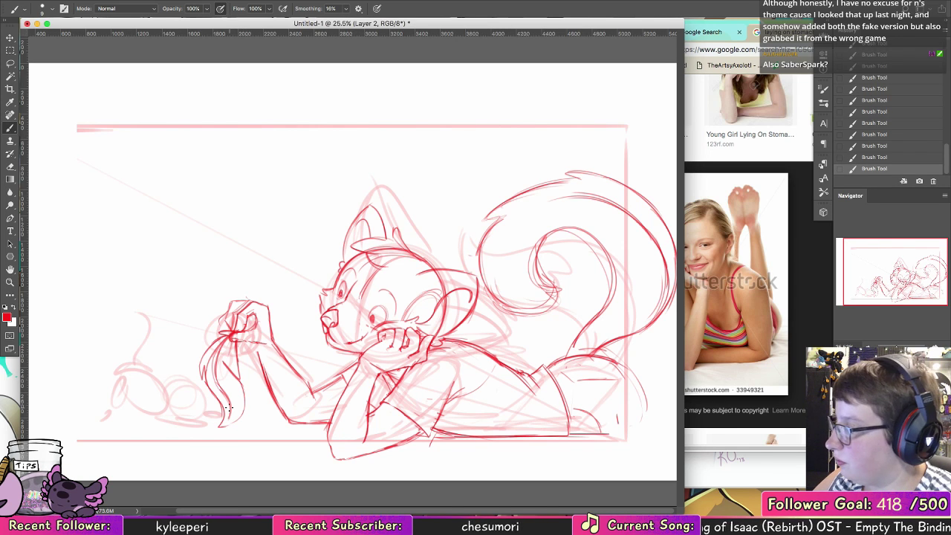
{"action": "left_click_drag", "start_coordinate": [225, 319], "coordinate": [247, 299]}
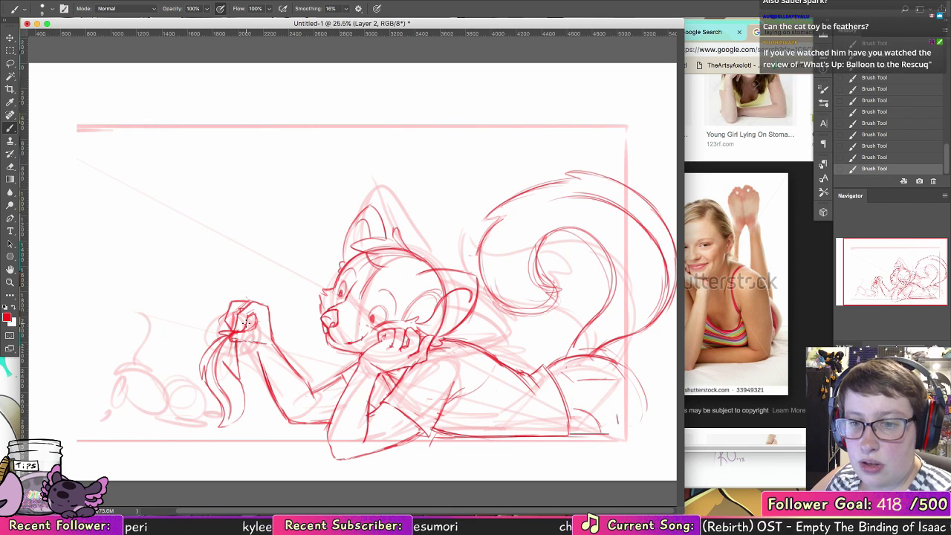
Step: Undo the hanging feather strokes back to the bare hand, redoing the hand strokes that were removed too far
{"action": "key", "text": "super+alt+z"}
{"action": "key", "text": "super+alt+z"}
{"action": "key", "text": "super+alt+z"}
{"action": "key", "text": "super+alt+z"}
{"action": "key", "text": "super+alt+z"}
{"action": "key", "text": "super+alt+z"}
{"action": "key", "text": "super+alt+z"}
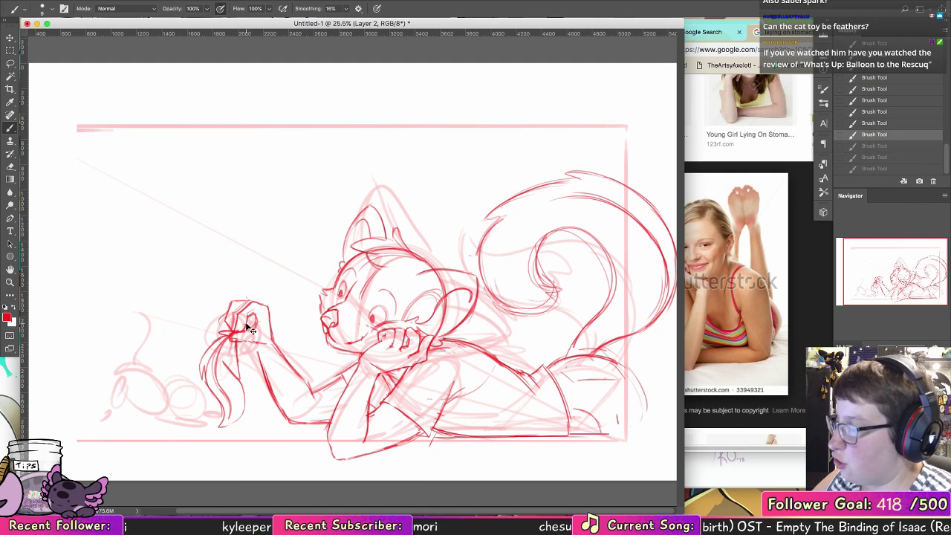
{"action": "key", "text": "super+alt+z"}
{"action": "key", "text": "super+alt+z"}
{"action": "key", "text": "super+alt+z"}
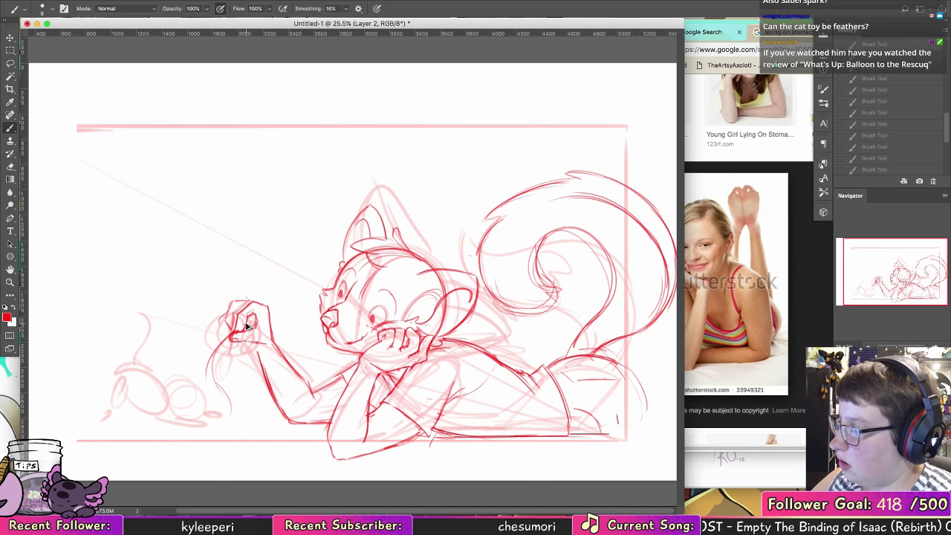
{"action": "key", "text": "super+alt+z"}
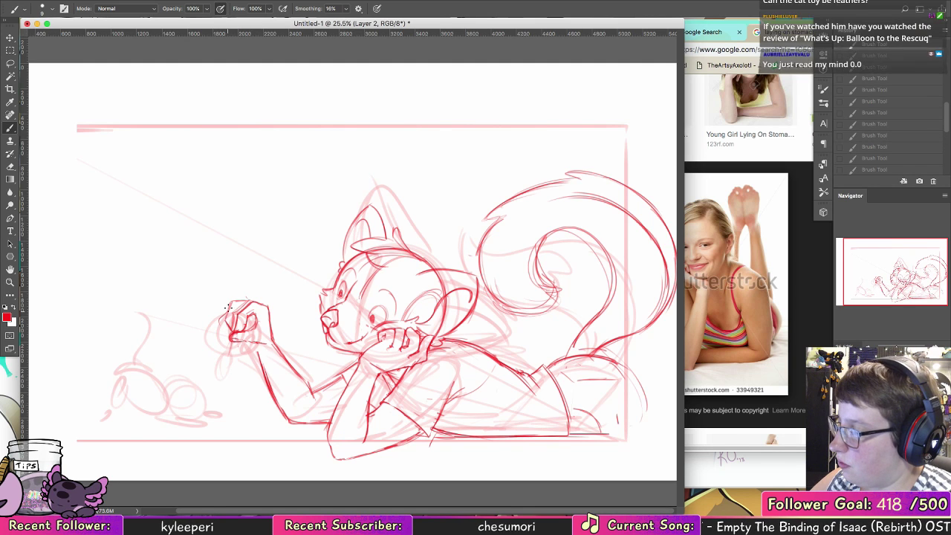
{"action": "key", "text": "super+shift+z"}
{"action": "key", "text": "super+shift+z"}
{"action": "key", "text": "super+shift+z"}
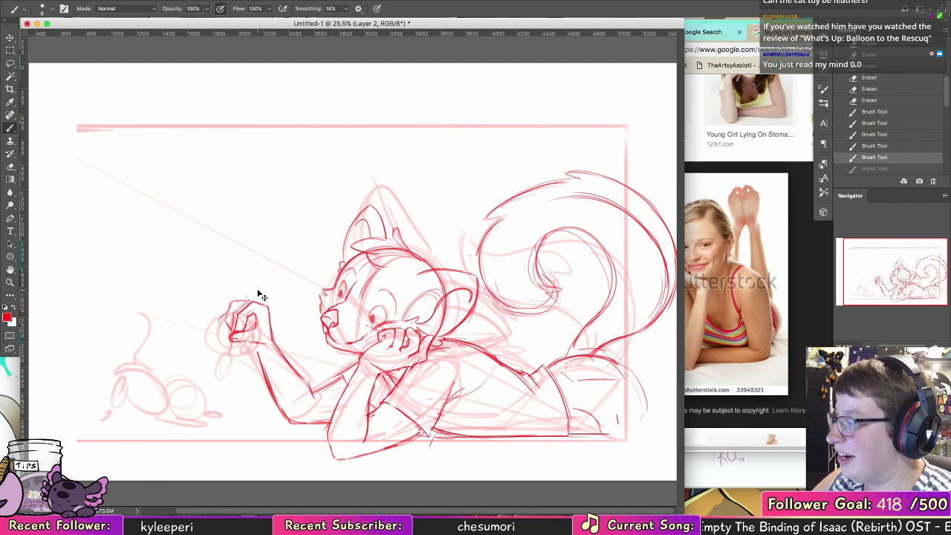
Step: Try several curves for a feather extending forward from the fingers, undoing each one
{"action": "mouse_move", "coordinate": [220, 351]}
{"action": "left_mouse_down"}
{"action": "mouse_move", "coordinate": [180, 348]}
{"action": "mouse_move", "coordinate": [238, 350]}
{"action": "mouse_move", "coordinate": [202, 341]}
{"action": "left_mouse_up"}
{"action": "key", "text": "super+alt+z"}
{"action": "key", "text": "super+alt+z"}
{"action": "key", "text": "super+alt+z"}
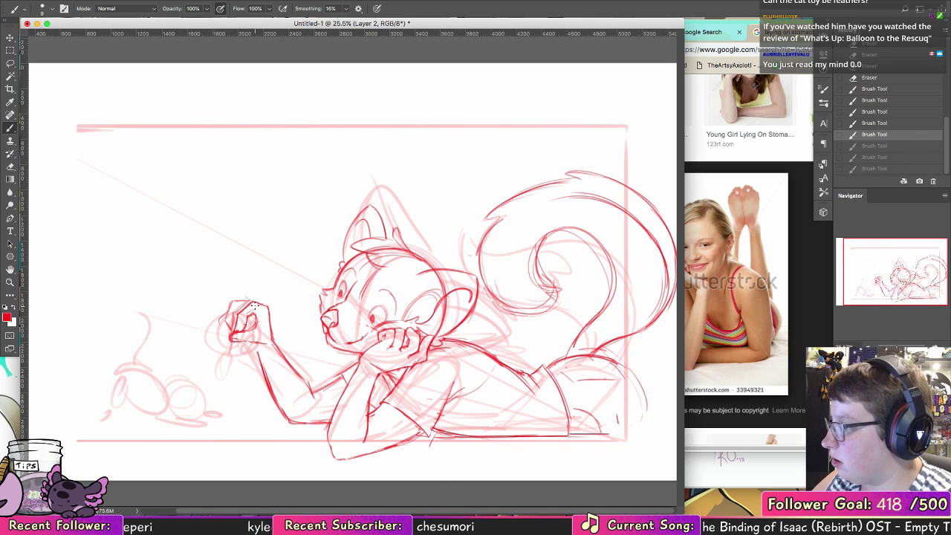
{"action": "mouse_move", "coordinate": [223, 339]}
{"action": "left_mouse_down"}
{"action": "mouse_move", "coordinate": [178, 338]}
{"action": "mouse_move", "coordinate": [165, 326]}
{"action": "mouse_move", "coordinate": [207, 339]}
{"action": "mouse_move", "coordinate": [187, 323]}
{"action": "mouse_move", "coordinate": [156, 352]}
{"action": "left_mouse_up"}
{"action": "key", "text": "super+alt+z"}
{"action": "key", "text": "super+alt+z"}
{"action": "left_click_drag", "start_coordinate": [194, 322], "coordinate": [158, 356]}
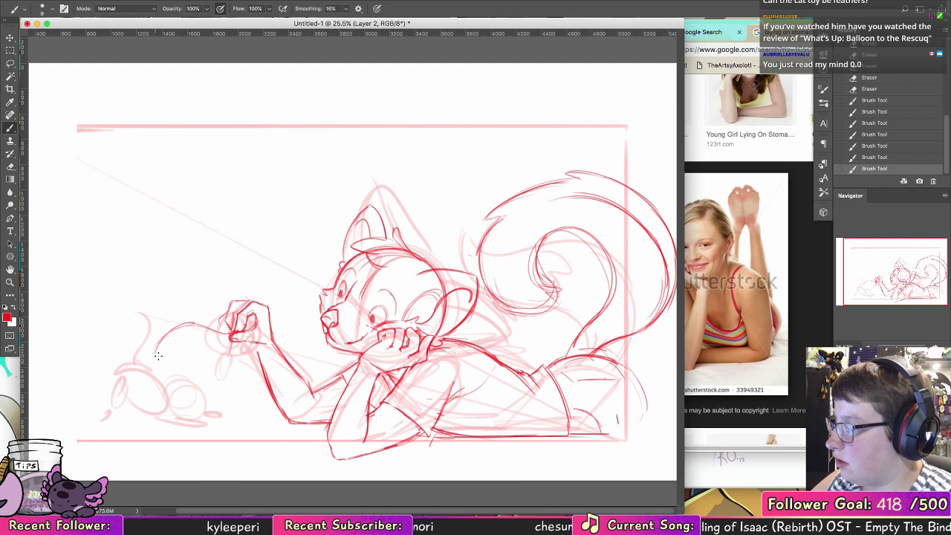
{"action": "key", "text": "super+alt+z"}
Step: Draw a broad curved feather extending forward from the fingers, with upper and lower edges meeting at a drooping tip
{"action": "mouse_move", "coordinate": [230, 332]}
{"action": "left_mouse_down"}
{"action": "mouse_move", "coordinate": [154, 334]}
{"action": "mouse_move", "coordinate": [206, 341]}
{"action": "mouse_move", "coordinate": [154, 342]}
{"action": "left_mouse_up"}
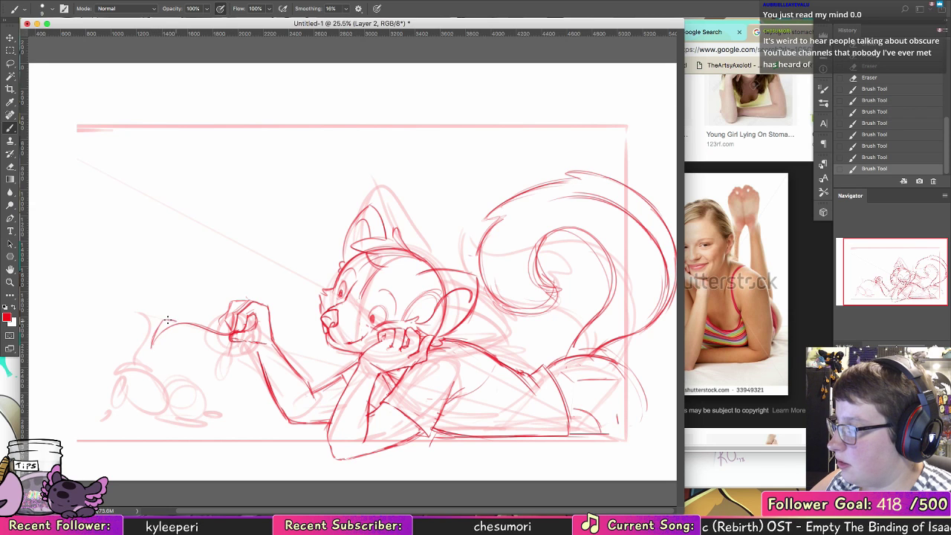
{"action": "mouse_move", "coordinate": [168, 321]}
{"action": "left_mouse_down"}
{"action": "mouse_move", "coordinate": [202, 314]}
{"action": "mouse_move", "coordinate": [177, 314]}
{"action": "mouse_move", "coordinate": [208, 321]}
{"action": "mouse_move", "coordinate": [193, 314]}
{"action": "mouse_move", "coordinate": [212, 335]}
{"action": "mouse_move", "coordinate": [230, 317]}
{"action": "mouse_move", "coordinate": [207, 322]}
{"action": "mouse_move", "coordinate": [235, 334]}
{"action": "mouse_move", "coordinate": [166, 354]}
{"action": "mouse_move", "coordinate": [157, 339]}
{"action": "mouse_move", "coordinate": [152, 357]}
{"action": "mouse_move", "coordinate": [156, 328]}
{"action": "mouse_move", "coordinate": [153, 363]}
{"action": "mouse_move", "coordinate": [160, 320]}
{"action": "mouse_move", "coordinate": [152, 359]}
{"action": "left_mouse_up"}
{"action": "key", "text": "super+z"}
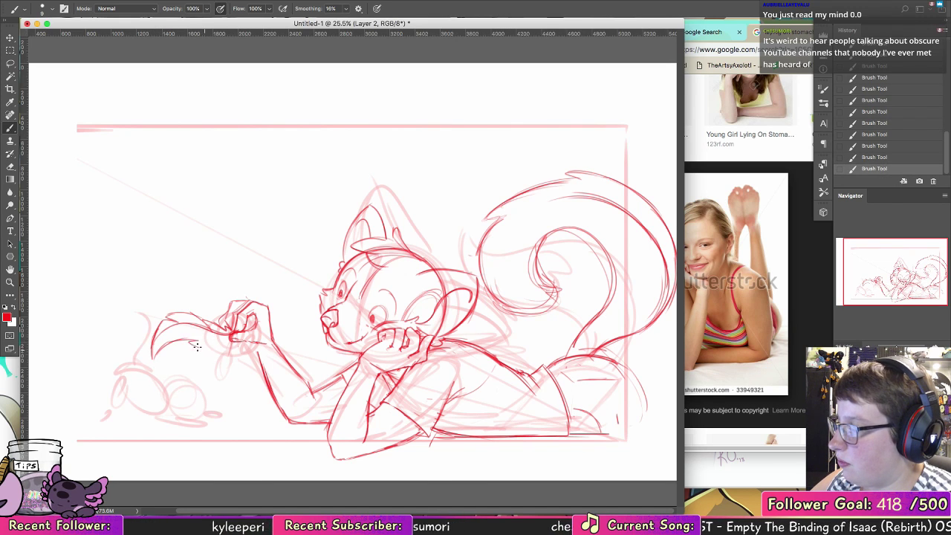
{"action": "left_click_drag", "start_coordinate": [196, 349], "coordinate": [231, 343]}
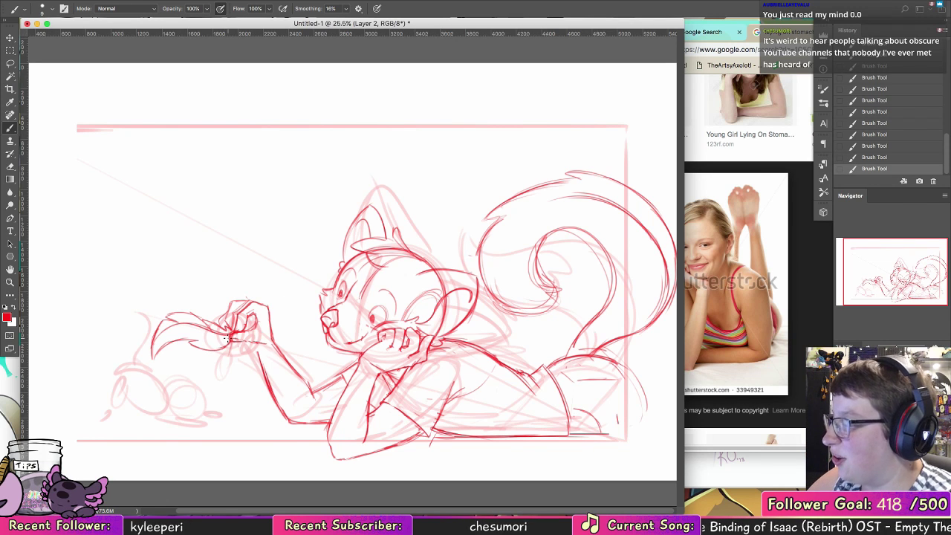
{"action": "left_click_drag", "start_coordinate": [149, 362], "coordinate": [206, 343]}
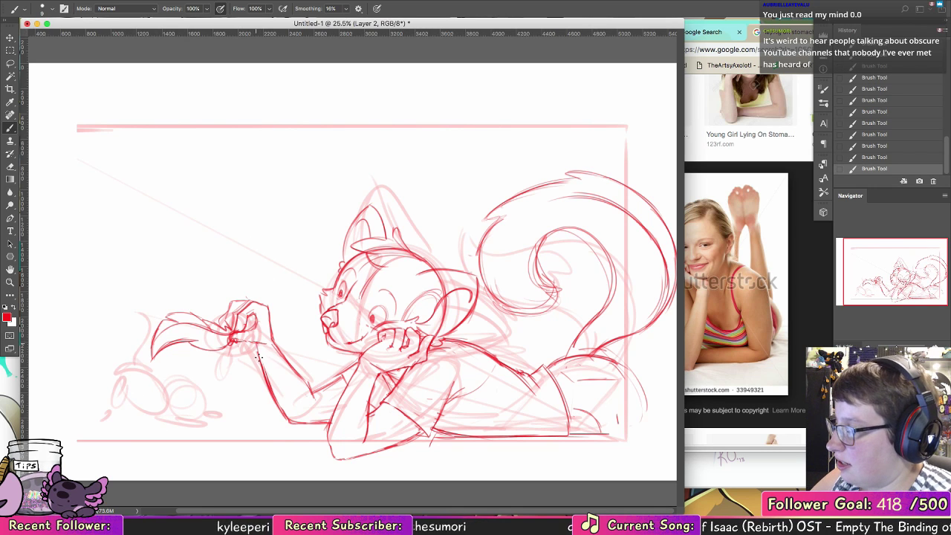
Step: Try sketching a small cat crouching beneath the feather, removing all of its strokes again
{"action": "mouse_move", "coordinate": [138, 381]}
{"action": "left_mouse_down"}
{"action": "mouse_move", "coordinate": [141, 407]}
{"action": "mouse_move", "coordinate": [120, 386]}
{"action": "mouse_move", "coordinate": [125, 405]}
{"action": "mouse_move", "coordinate": [128, 380]}
{"action": "mouse_move", "coordinate": [154, 386]}
{"action": "mouse_move", "coordinate": [133, 410]}
{"action": "mouse_move", "coordinate": [195, 395]}
{"action": "mouse_move", "coordinate": [194, 405]}
{"action": "mouse_move", "coordinate": [216, 362]}
{"action": "left_mouse_up"}
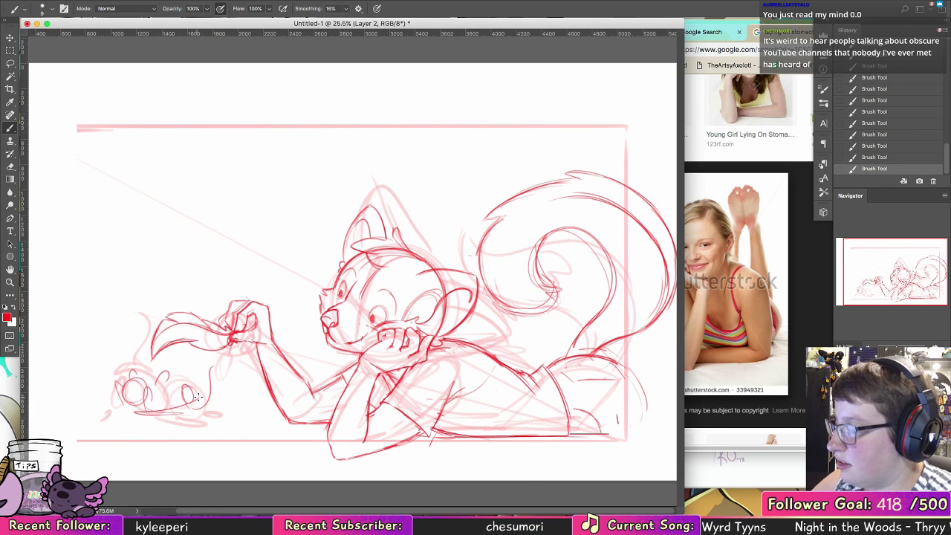
{"action": "left_click_drag", "start_coordinate": [197, 397], "coordinate": [216, 369]}
{"action": "key", "text": "super+alt+z"}
{"action": "key", "text": "super+alt+z"}
{"action": "key", "text": "super+alt+z"}
{"action": "key", "text": "super+alt+z"}
{"action": "key", "text": "super+alt+z"}
{"action": "key", "text": "super+alt+z"}
{"action": "key", "text": "super+alt+z"}
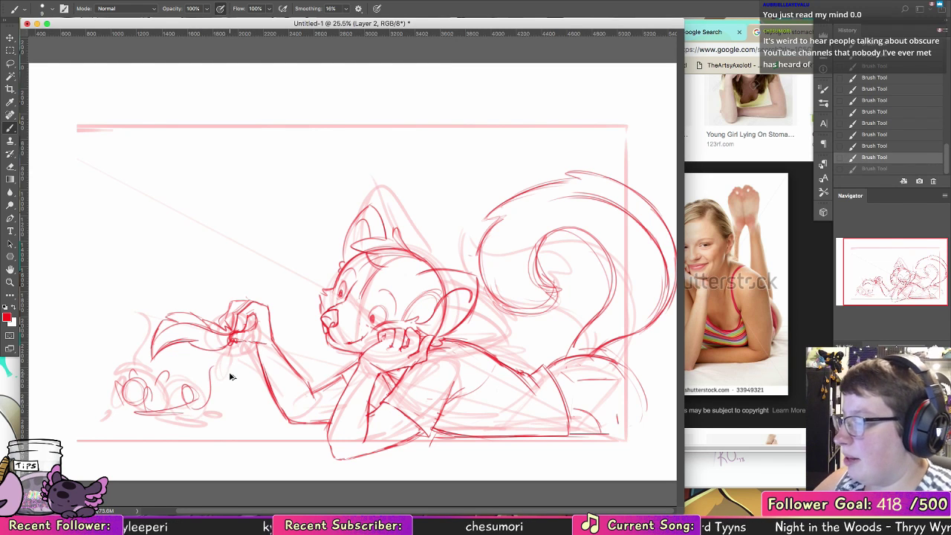
{"action": "key", "text": "super+alt+z"}
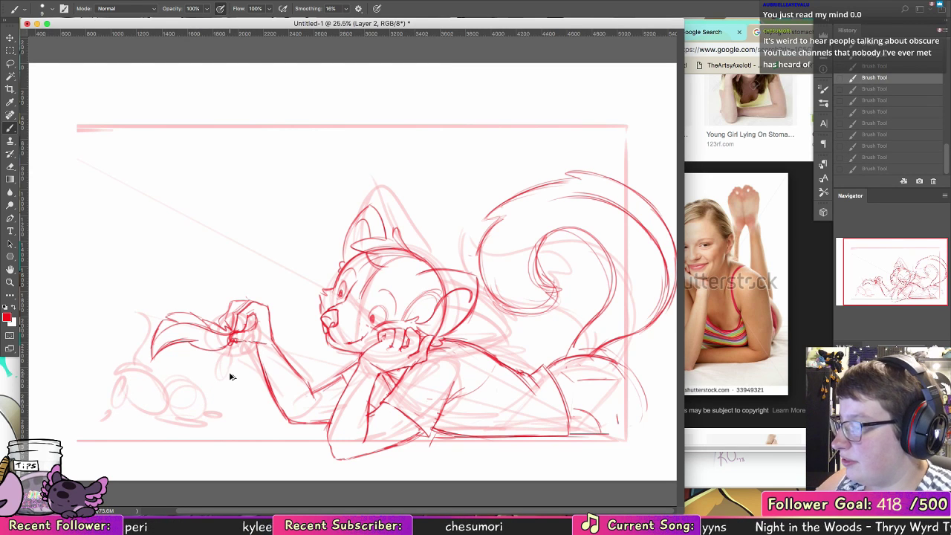
Step: Erase and redraw the upper edge of the outstretched forearm so it runs cleanly from the wrist towards the elbow
{"action": "scroll", "coordinate": [132, 432], "scroll_direction": "up", "scroll_amount": 5}
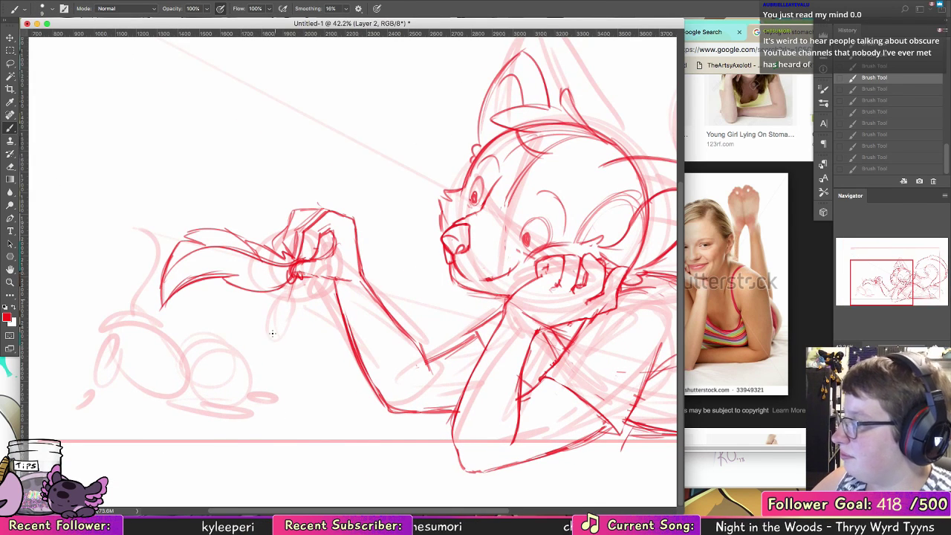
{"action": "left_click_drag", "start_coordinate": [357, 242], "coordinate": [382, 324]}
{"action": "key", "text": "e"}
{"action": "left_click", "coordinate": [13, 131]}
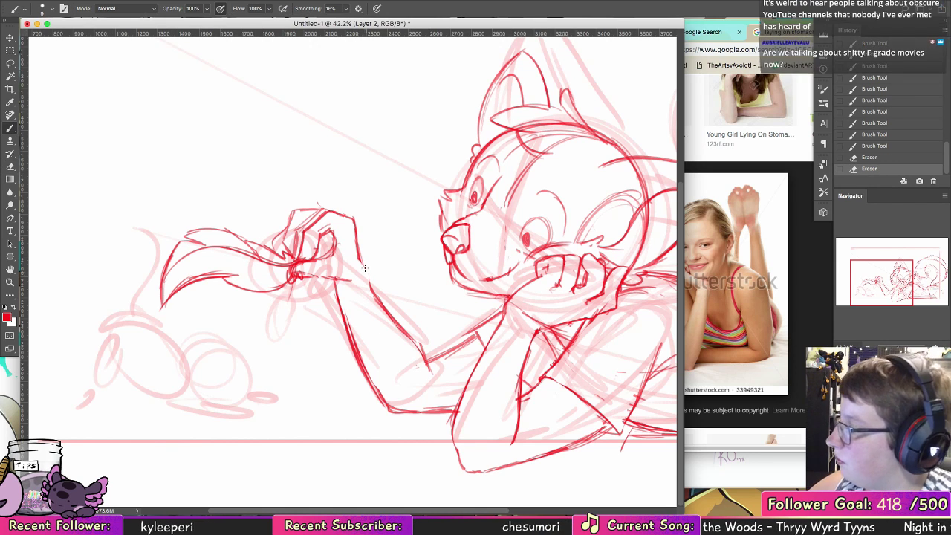
{"action": "mouse_move", "coordinate": [354, 253]}
{"action": "left_mouse_down"}
{"action": "mouse_move", "coordinate": [373, 300]}
{"action": "mouse_move", "coordinate": [367, 285]}
{"action": "mouse_move", "coordinate": [421, 350]}
{"action": "left_mouse_up"}
Step: Sketch the sleeve edge on the outstretched arm and fold lines around the sleeve of the propping arm
{"action": "left_click_drag", "start_coordinate": [494, 262], "coordinate": [378, 260]}
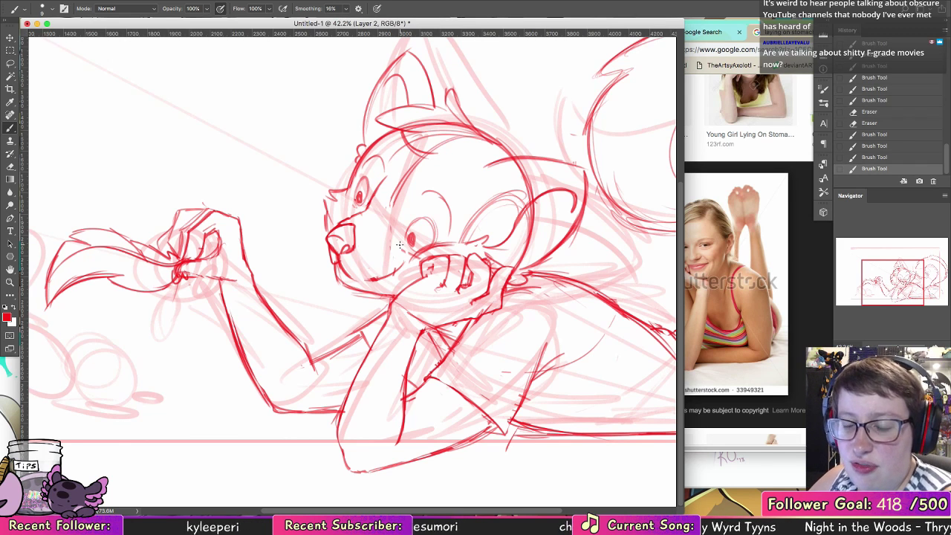
{"action": "mouse_move", "coordinate": [371, 350]}
{"action": "left_mouse_down"}
{"action": "mouse_move", "coordinate": [355, 333]}
{"action": "mouse_move", "coordinate": [364, 341]}
{"action": "left_mouse_up"}
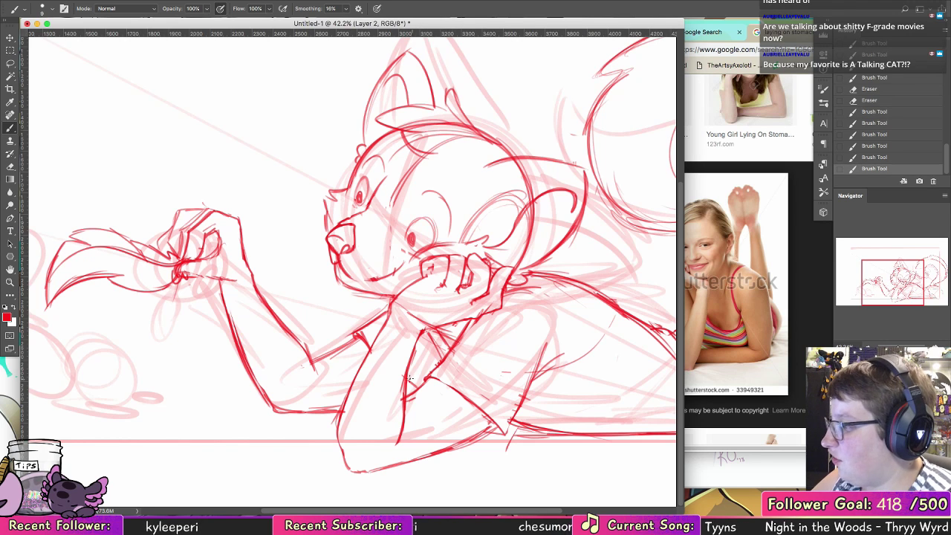
{"action": "mouse_move", "coordinate": [405, 378]}
{"action": "left_mouse_down"}
{"action": "mouse_move", "coordinate": [443, 338]}
{"action": "mouse_move", "coordinate": [429, 336]}
{"action": "mouse_move", "coordinate": [455, 355]}
{"action": "left_mouse_up"}
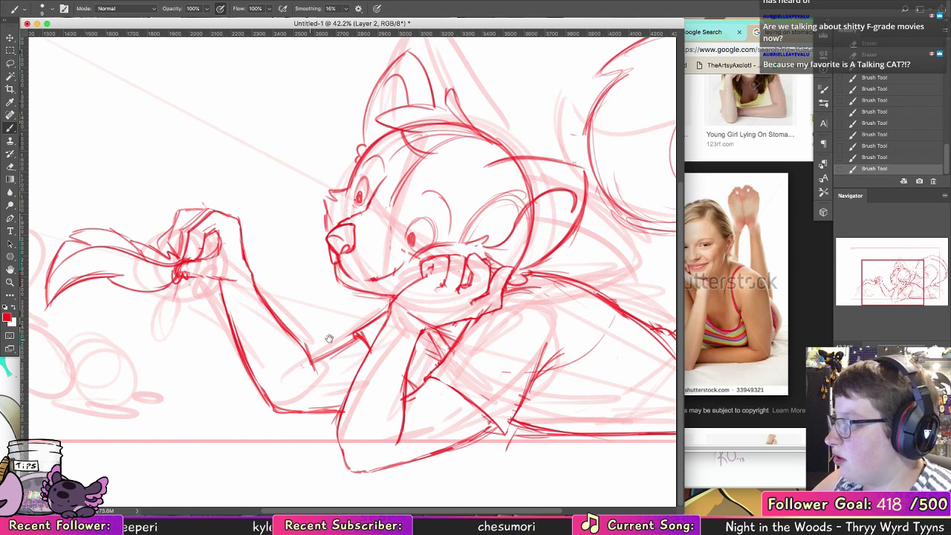
Step: Sketch a small round cat head below the feather's drooping tip, with a curved vertical guideline through it
{"action": "left_click_drag", "start_coordinate": [338, 305], "coordinate": [543, 305]}
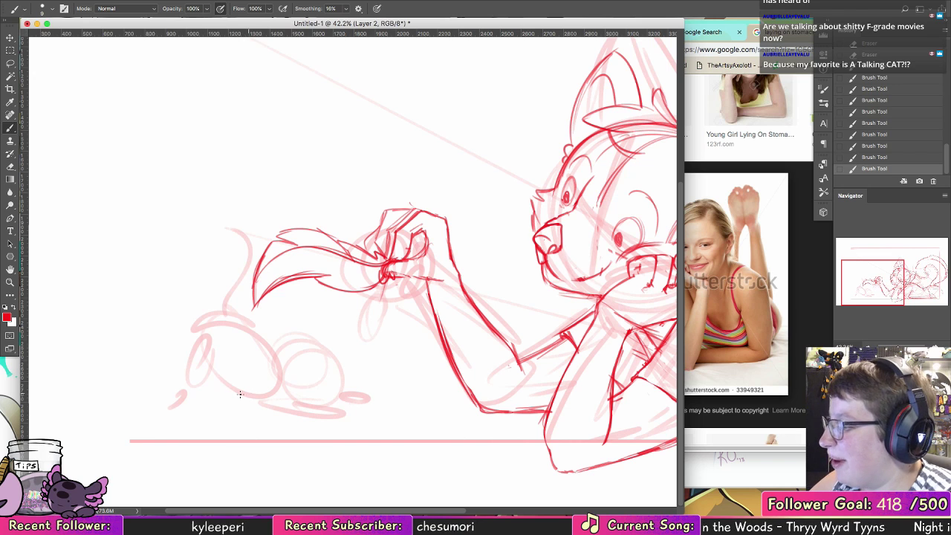
{"action": "mouse_move", "coordinate": [223, 332]}
{"action": "left_mouse_down"}
{"action": "mouse_move", "coordinate": [227, 383]}
{"action": "mouse_move", "coordinate": [232, 335]}
{"action": "mouse_move", "coordinate": [211, 382]}
{"action": "mouse_move", "coordinate": [241, 352]}
{"action": "mouse_move", "coordinate": [194, 370]}
{"action": "mouse_move", "coordinate": [244, 370]}
{"action": "mouse_move", "coordinate": [195, 345]}
{"action": "mouse_move", "coordinate": [229, 377]}
{"action": "mouse_move", "coordinate": [244, 357]}
{"action": "mouse_move", "coordinate": [231, 372]}
{"action": "mouse_move", "coordinate": [221, 342]}
{"action": "mouse_move", "coordinate": [231, 382]}
{"action": "left_mouse_up"}
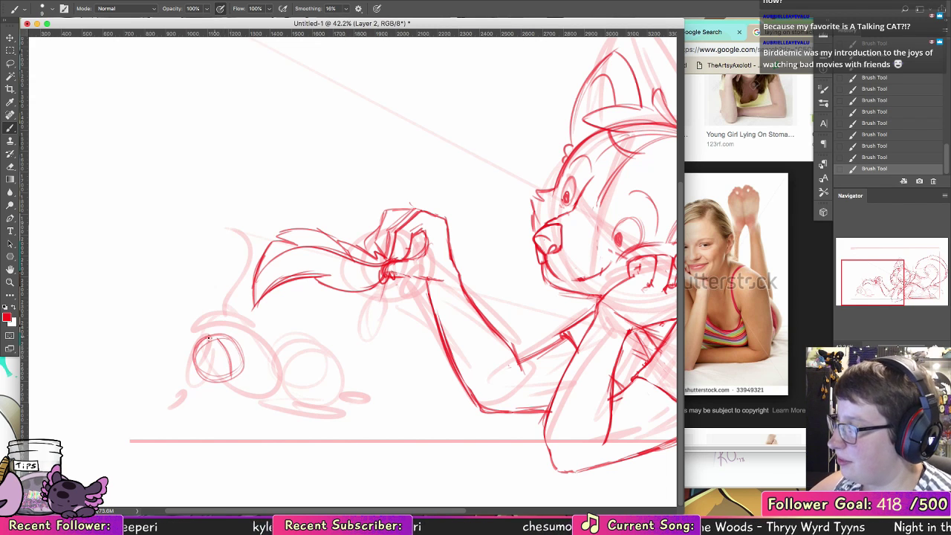
{"action": "mouse_move", "coordinate": [194, 345]}
{"action": "left_mouse_down"}
{"action": "mouse_move", "coordinate": [223, 335]}
{"action": "mouse_move", "coordinate": [189, 361]}
{"action": "mouse_move", "coordinate": [241, 357]}
{"action": "mouse_move", "coordinate": [199, 395]}
{"action": "mouse_move", "coordinate": [228, 394]}
{"action": "mouse_move", "coordinate": [195, 385]}
{"action": "left_mouse_up"}
{"action": "key", "text": "super+z"}
{"action": "key", "text": "super+z"}
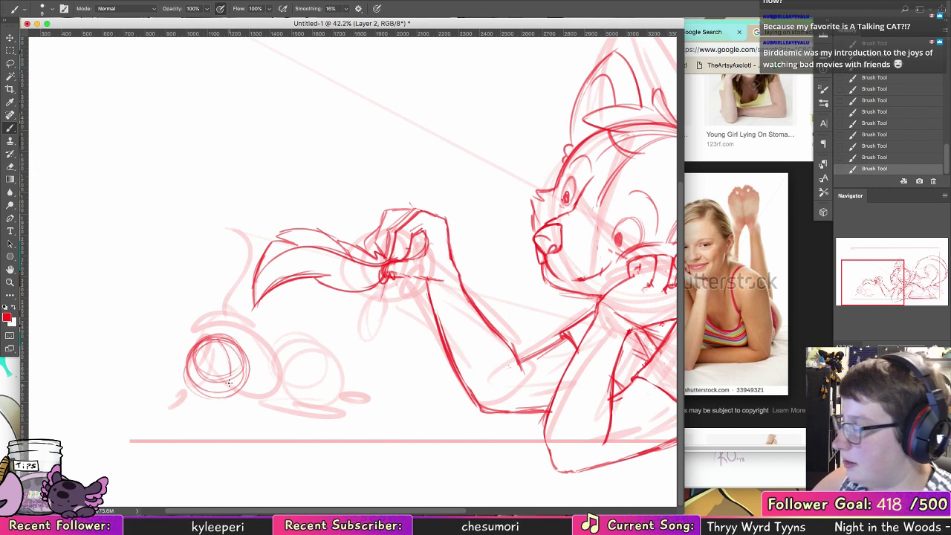
{"action": "left_click_drag", "start_coordinate": [215, 341], "coordinate": [229, 389]}
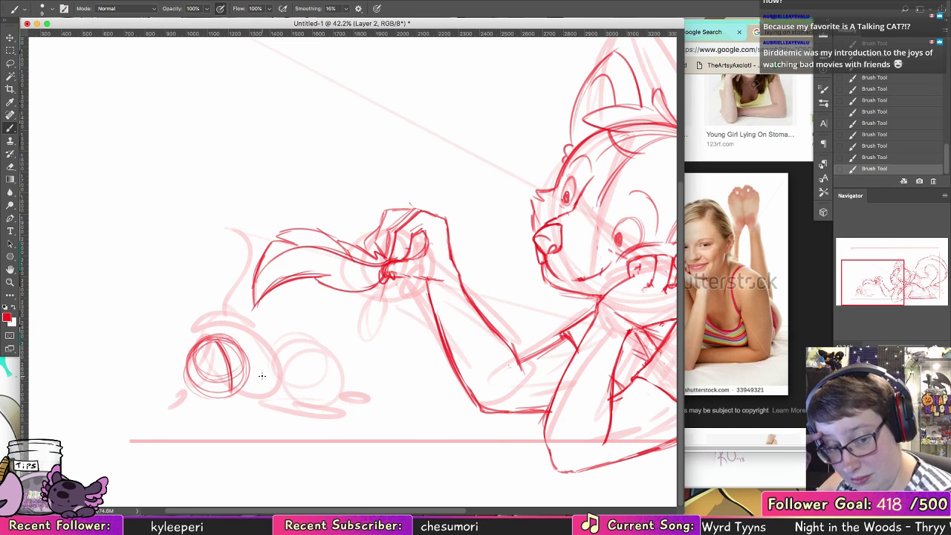
Step: Add a slanted eye line and two eyes to the cat's face, trying muzzle strokes and undoing them
{"action": "mouse_move", "coordinate": [195, 375]}
{"action": "left_mouse_down"}
{"action": "mouse_move", "coordinate": [233, 356]}
{"action": "mouse_move", "coordinate": [200, 359]}
{"action": "mouse_move", "coordinate": [209, 358]}
{"action": "left_mouse_up"}
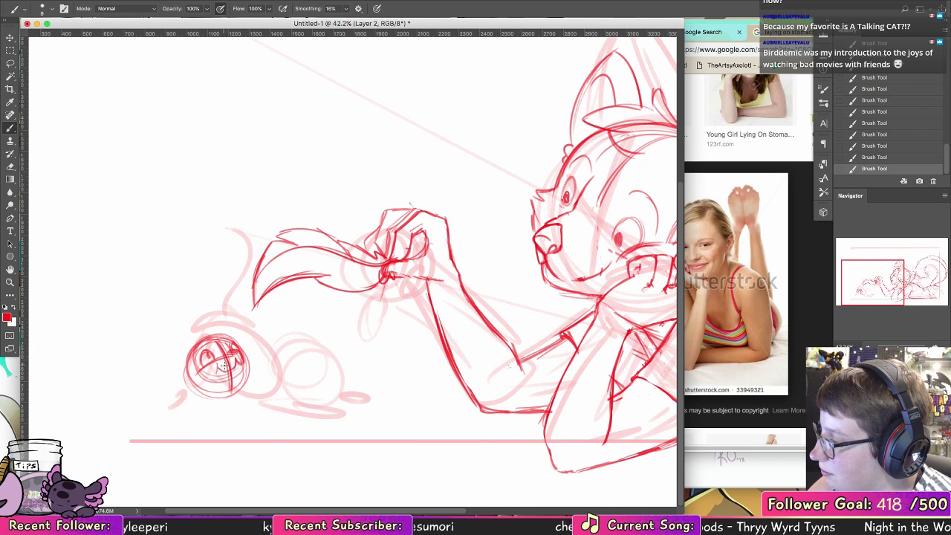
{"action": "key", "text": "super+z"}
{"action": "key", "text": "super+z"}
{"action": "key", "text": "super+z"}
{"action": "key", "text": "alt+super+z"}
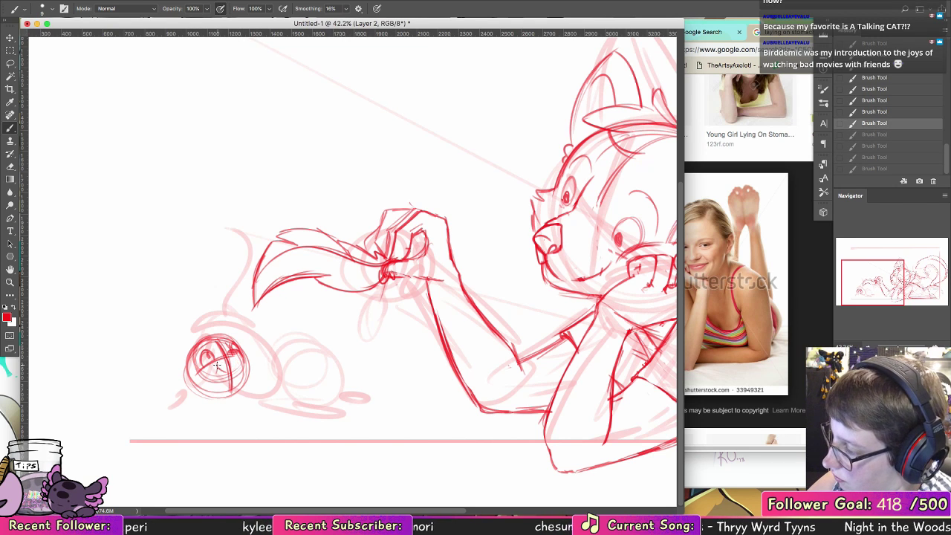
{"action": "left_click", "coordinate": [220, 365], "text": "alt+super"}
{"action": "key", "text": "alt+super+z"}
{"action": "key", "text": "alt+super+z"}
Step: Redraw the cat's small muzzle below the eye line, undoing stray strokes around the head
{"action": "mouse_move", "coordinate": [231, 369]}
{"action": "left_mouse_down"}
{"action": "mouse_move", "coordinate": [221, 365]}
{"action": "mouse_move", "coordinate": [242, 363]}
{"action": "left_mouse_up"}
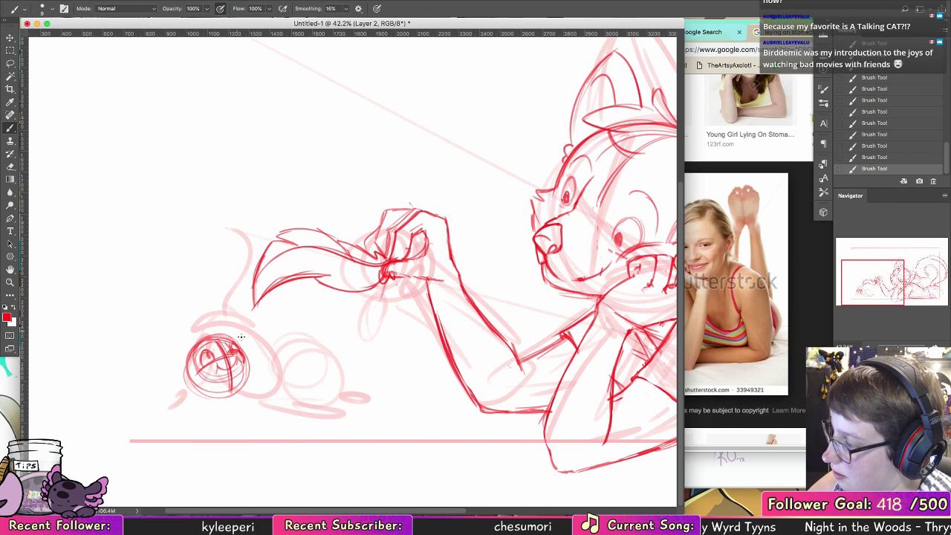
{"action": "key", "text": "super+z"}
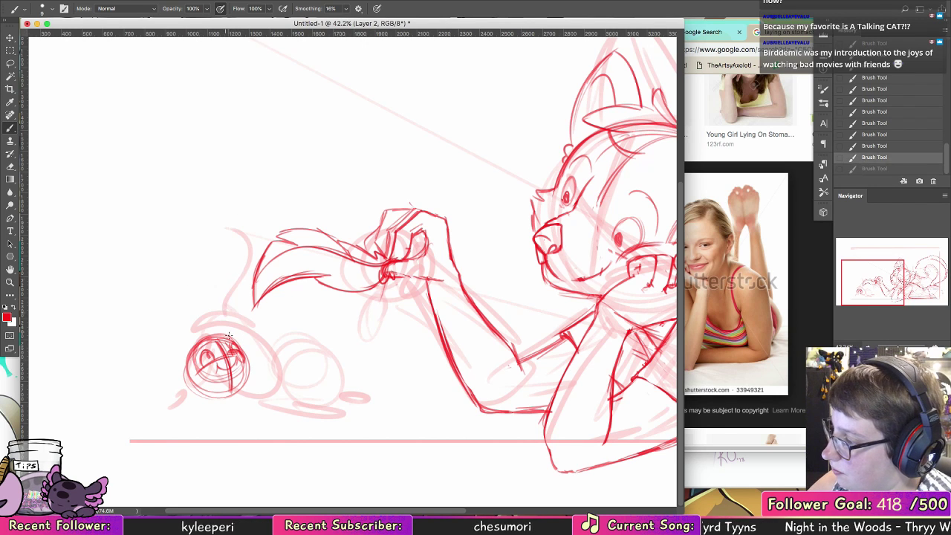
{"action": "left_click_drag", "start_coordinate": [233, 346], "coordinate": [236, 352]}
{"action": "key", "text": "super+z"}
Step: Sketch pointed fur tufts along the cat's left cheek, undoing and redrawing strokes until the shape fits
{"action": "left_click_drag", "start_coordinate": [186, 385], "coordinate": [177, 351]}
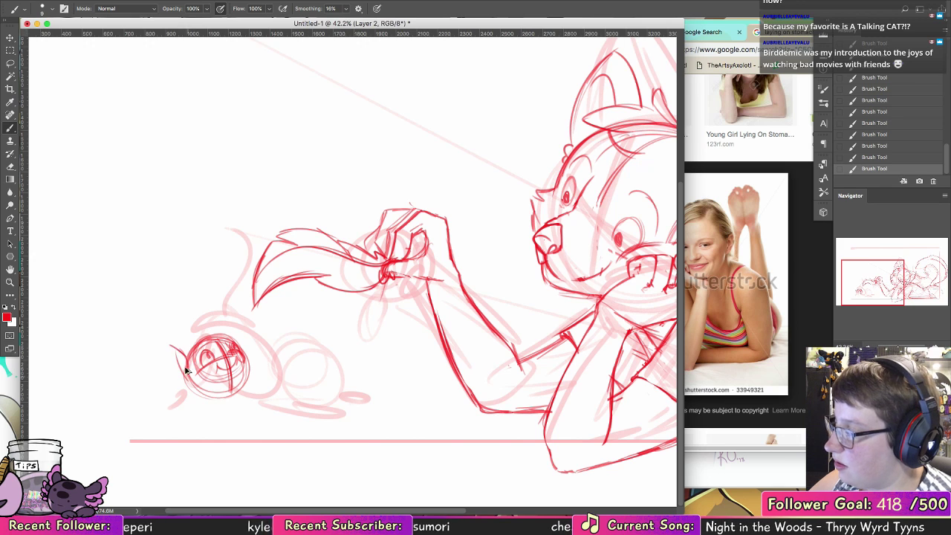
{"action": "key", "text": "super+z"}
{"action": "left_click_drag", "start_coordinate": [188, 356], "coordinate": [184, 377]}
{"action": "key", "text": "super+z"}
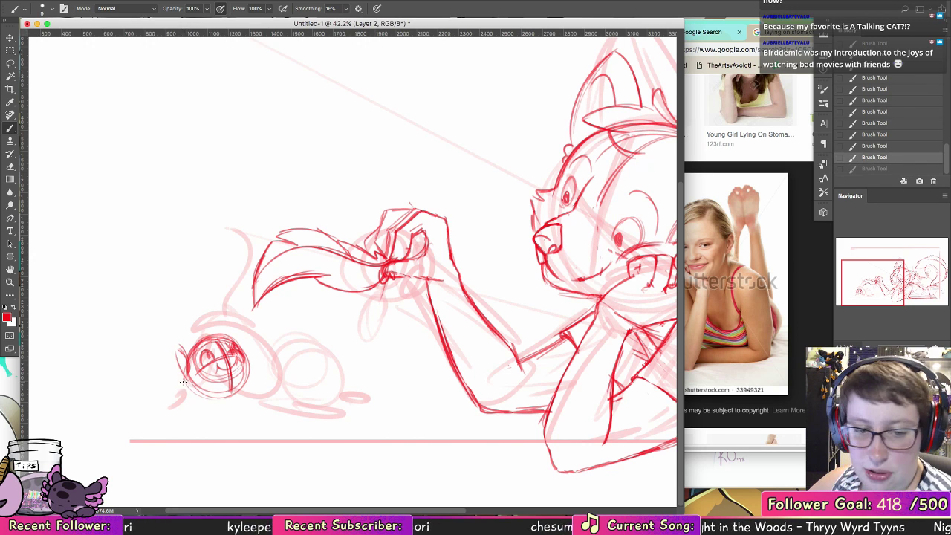
{"action": "key", "text": "shift+super+z"}
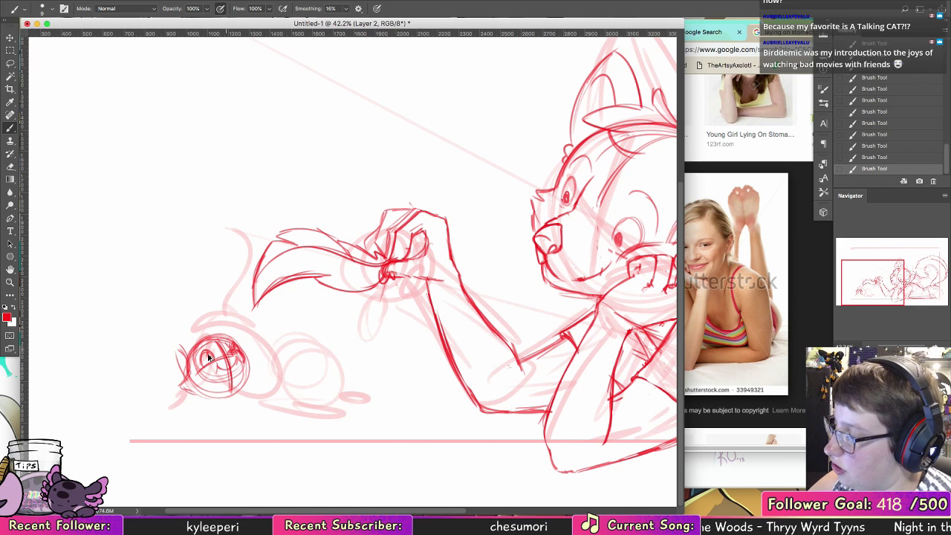
{"action": "key", "text": "super+z"}
{"action": "key", "text": "super+z"}
{"action": "key", "text": "super+z"}
{"action": "left_click_drag", "start_coordinate": [188, 389], "coordinate": [205, 401]}
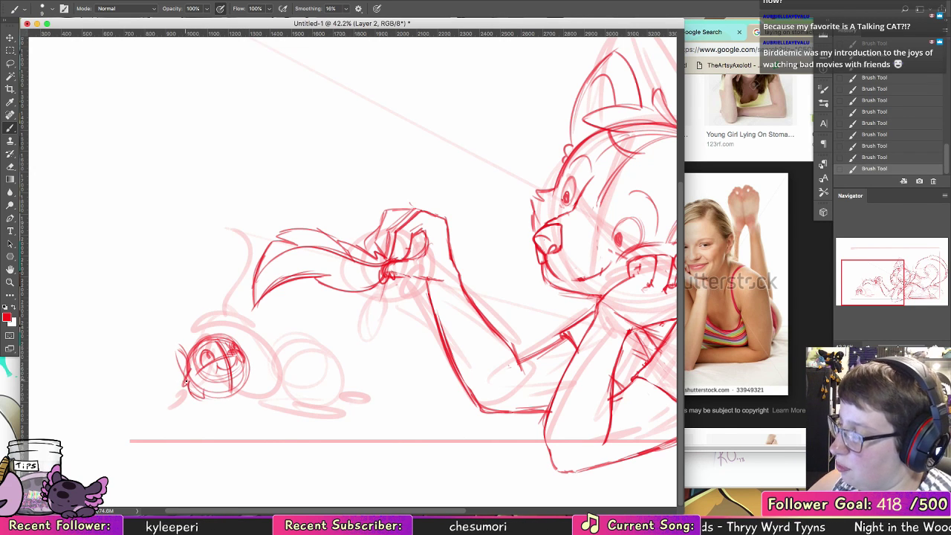
{"action": "key", "text": "super+z"}
{"action": "left_click_drag", "start_coordinate": [173, 377], "coordinate": [184, 383]}
Step: Draw the cat's pointed left ear, erasing its rough inner lines and redrawing the inner edge down to the head
{"action": "left_click_drag", "start_coordinate": [170, 337], "coordinate": [178, 373]}
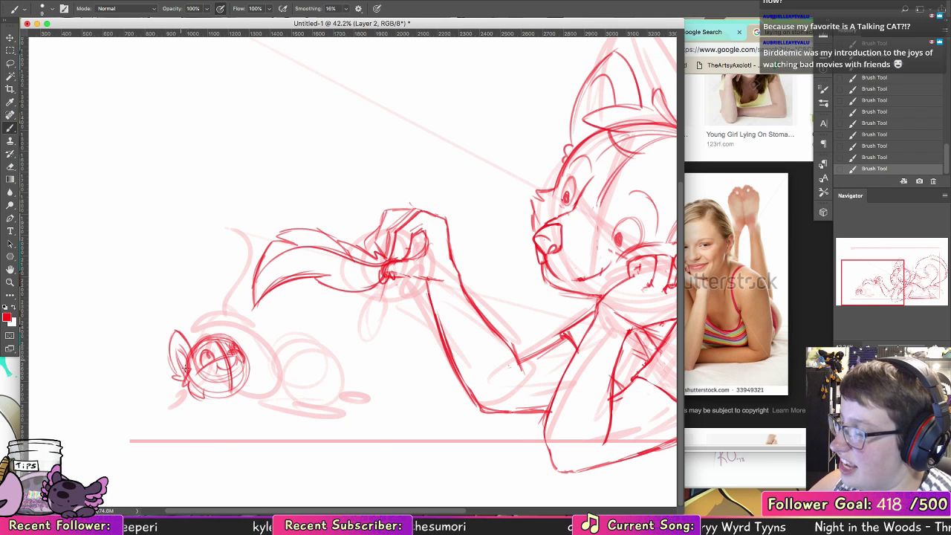
{"action": "key", "text": "ctrl+z"}
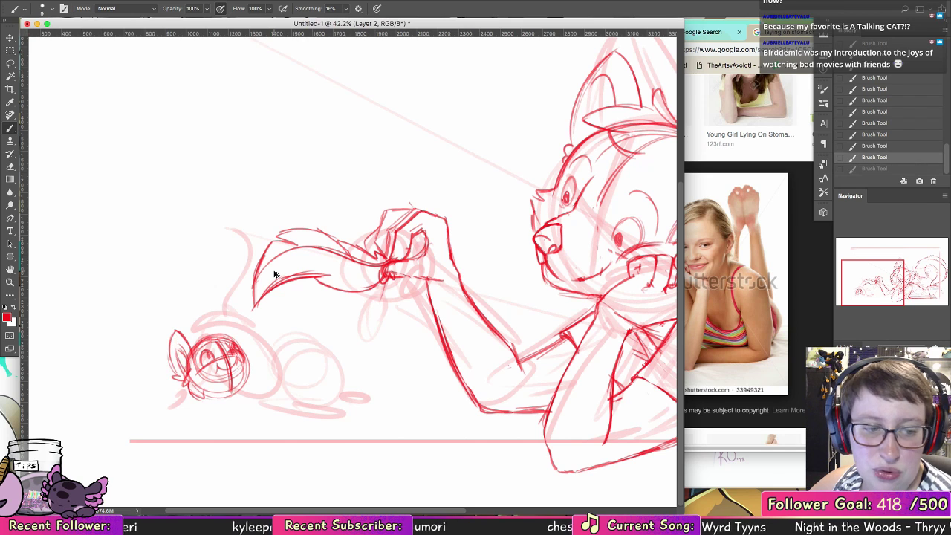
{"action": "left_click_drag", "start_coordinate": [173, 330], "coordinate": [176, 372]}
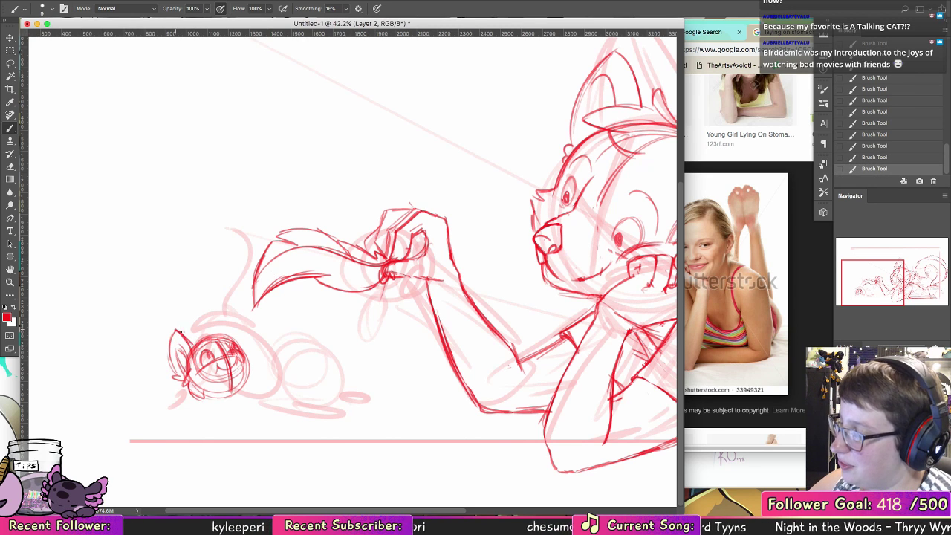
{"action": "key", "text": "e"}
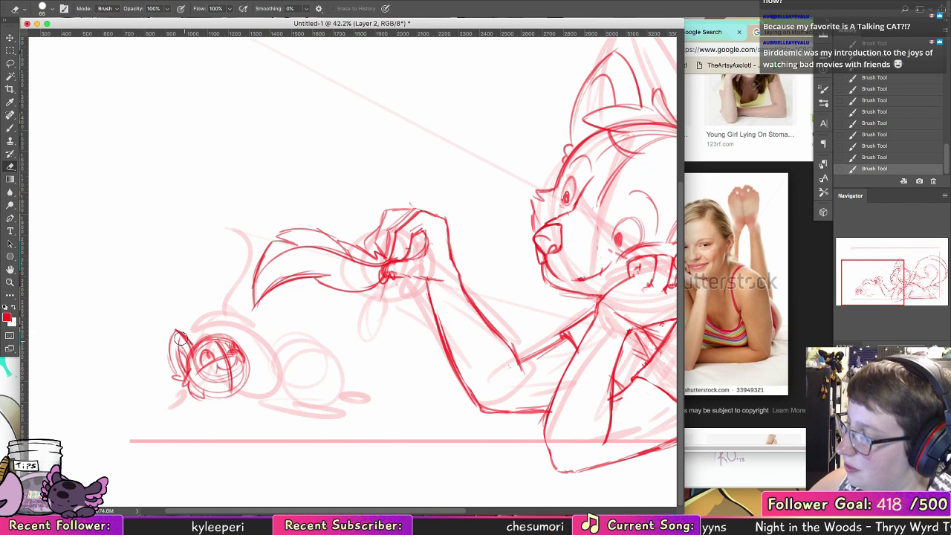
{"action": "mouse_move", "coordinate": [186, 361]}
{"action": "left_mouse_down"}
{"action": "mouse_move", "coordinate": [178, 349]}
{"action": "mouse_move", "coordinate": [175, 371]}
{"action": "left_mouse_up"}
{"action": "key", "text": "b"}
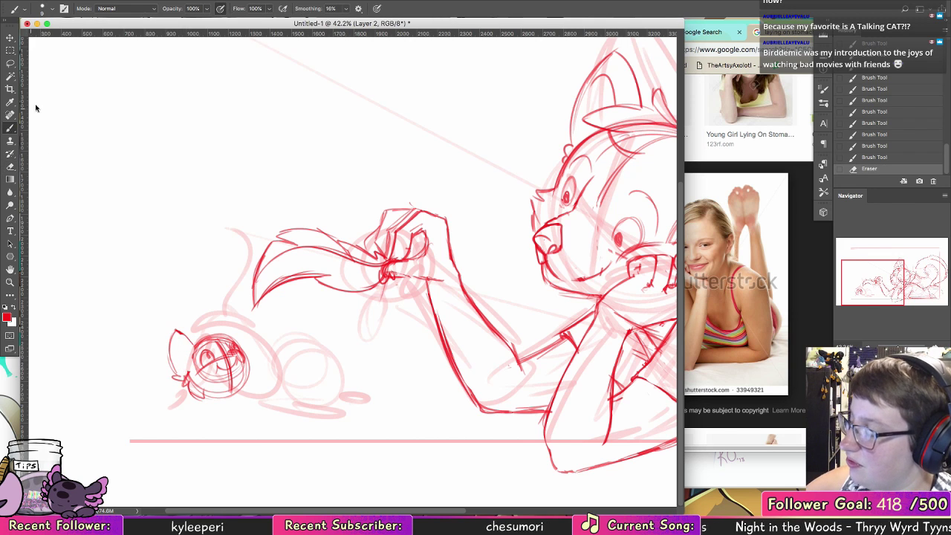
{"action": "mouse_move", "coordinate": [180, 334]}
{"action": "left_mouse_down"}
{"action": "mouse_move", "coordinate": [196, 348]}
{"action": "mouse_move", "coordinate": [191, 374]}
{"action": "left_mouse_up"}
{"action": "key", "text": "alt+super+z"}
{"action": "key", "text": "alt+super+z"}
{"action": "key", "text": "alt+super+z"}
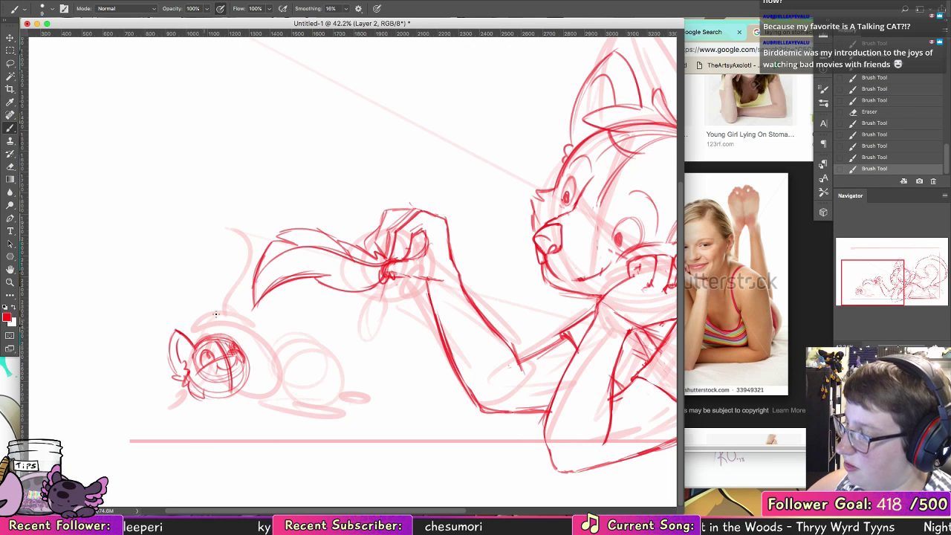
Step: Draw the cat's right ear and forehead tuft, and refine the mouth and fluffy jawline
{"action": "mouse_move", "coordinate": [216, 333]}
{"action": "left_mouse_down"}
{"action": "mouse_move", "coordinate": [235, 314]}
{"action": "mouse_move", "coordinate": [245, 347]}
{"action": "left_mouse_up"}
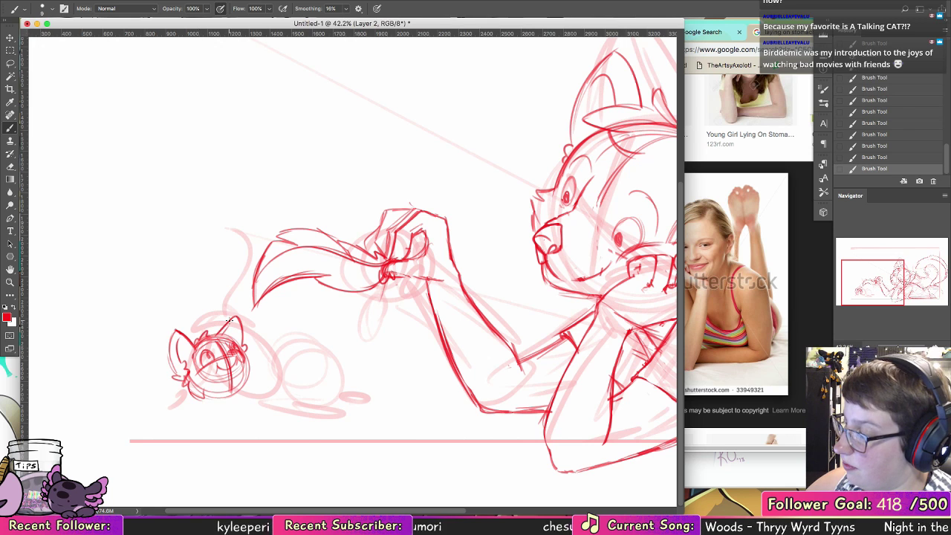
{"action": "left_click_drag", "start_coordinate": [218, 367], "coordinate": [234, 371]}
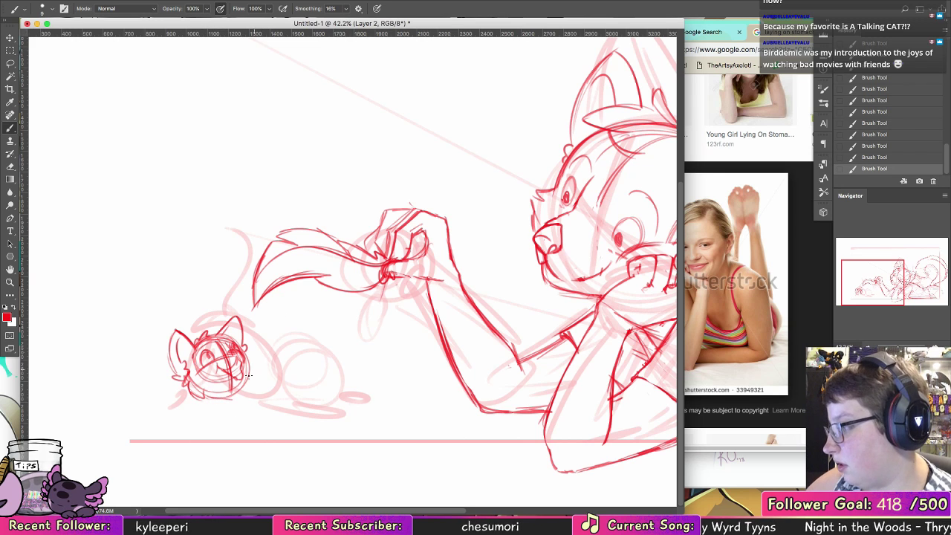
{"action": "mouse_move", "coordinate": [212, 398]}
{"action": "left_mouse_down"}
{"action": "mouse_move", "coordinate": [251, 398]}
{"action": "mouse_move", "coordinate": [221, 400]}
{"action": "left_mouse_up"}
{"action": "key", "text": "super+z"}
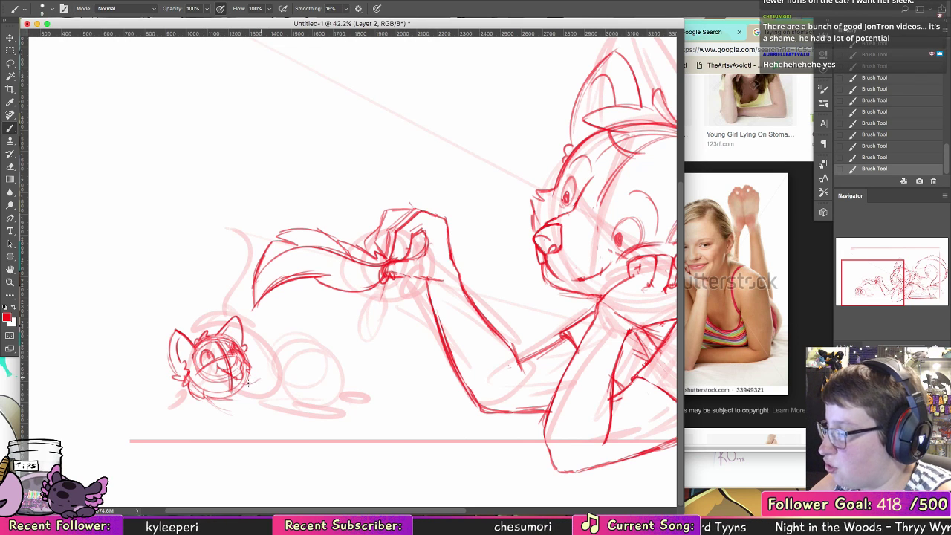
Step: Sketch the cat's front legs, one folded under the chin and the other raised towards the feather
{"action": "mouse_move", "coordinate": [223, 407]}
{"action": "left_mouse_down"}
{"action": "mouse_move", "coordinate": [252, 409]}
{"action": "mouse_move", "coordinate": [235, 397]}
{"action": "mouse_move", "coordinate": [256, 377]}
{"action": "mouse_move", "coordinate": [256, 395]}
{"action": "mouse_move", "coordinate": [259, 377]}
{"action": "mouse_move", "coordinate": [233, 397]}
{"action": "mouse_move", "coordinate": [262, 391]}
{"action": "mouse_move", "coordinate": [248, 398]}
{"action": "mouse_move", "coordinate": [262, 412]}
{"action": "mouse_move", "coordinate": [233, 400]}
{"action": "mouse_move", "coordinate": [229, 415]}
{"action": "mouse_move", "coordinate": [210, 400]}
{"action": "mouse_move", "coordinate": [246, 412]}
{"action": "mouse_move", "coordinate": [204, 401]}
{"action": "mouse_move", "coordinate": [265, 418]}
{"action": "mouse_move", "coordinate": [214, 412]}
{"action": "mouse_move", "coordinate": [258, 416]}
{"action": "left_mouse_up"}
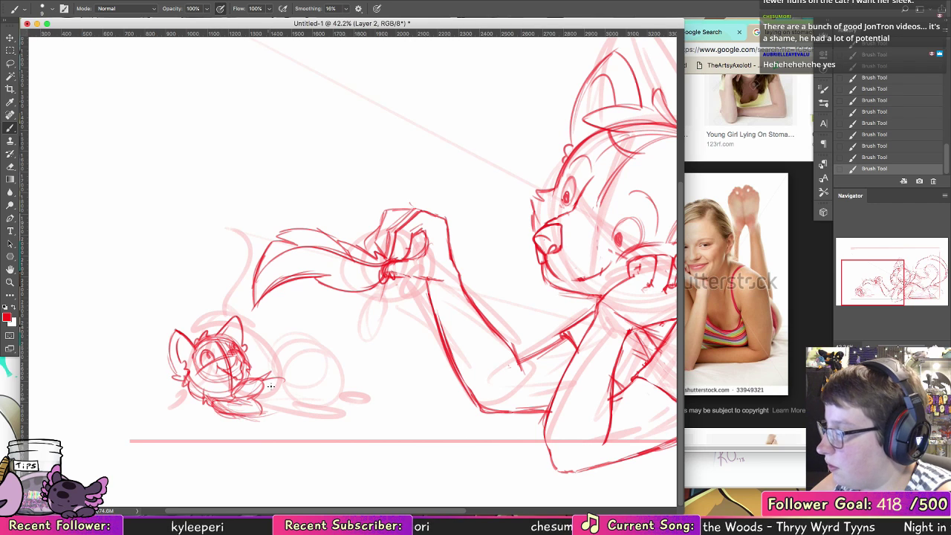
{"action": "mouse_move", "coordinate": [251, 340]}
{"action": "left_mouse_down"}
{"action": "mouse_move", "coordinate": [247, 366]}
{"action": "mouse_move", "coordinate": [258, 347]}
{"action": "mouse_move", "coordinate": [269, 376]}
{"action": "mouse_move", "coordinate": [260, 308]}
{"action": "left_mouse_up"}
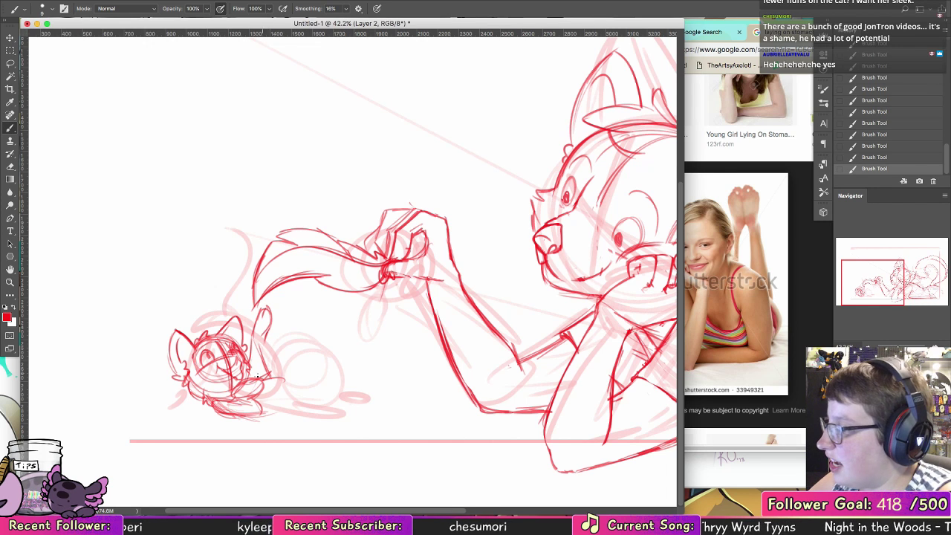
{"action": "mouse_move", "coordinate": [248, 370]}
{"action": "left_mouse_down"}
{"action": "mouse_move", "coordinate": [260, 381]}
{"action": "mouse_move", "coordinate": [268, 364]}
{"action": "left_mouse_up"}
{"action": "left_click_drag", "start_coordinate": [258, 377], "coordinate": [273, 370]}
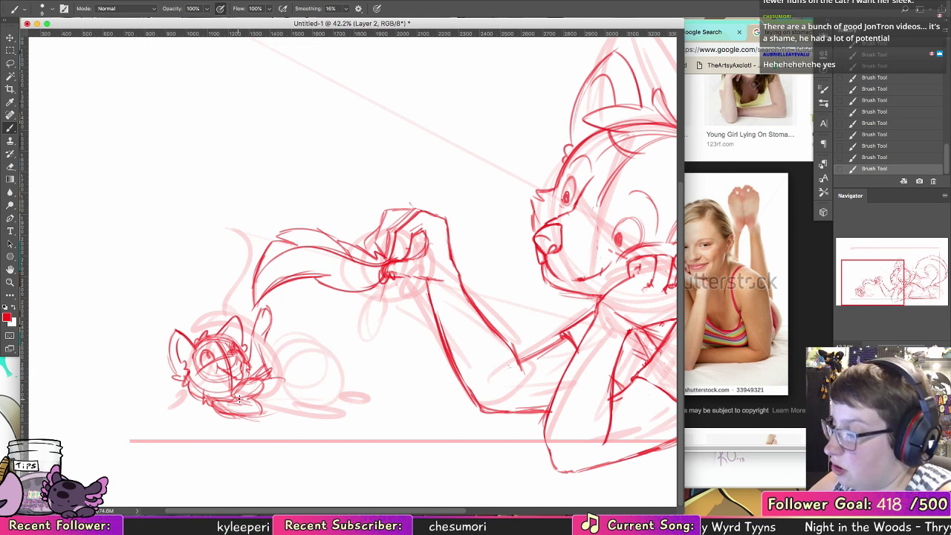
Step: Sketch the cat's chest fluff, its low body along the ground and a bent hind leg behind the front paws
{"action": "mouse_move", "coordinate": [240, 397]}
{"action": "left_mouse_down"}
{"action": "mouse_move", "coordinate": [255, 379]}
{"action": "mouse_move", "coordinate": [264, 391]}
{"action": "mouse_move", "coordinate": [287, 375]}
{"action": "mouse_move", "coordinate": [263, 368]}
{"action": "mouse_move", "coordinate": [255, 378]}
{"action": "mouse_move", "coordinate": [284, 364]}
{"action": "left_mouse_up"}
{"action": "left_click_drag", "start_coordinate": [272, 367], "coordinate": [287, 375]}
{"action": "mouse_move", "coordinate": [258, 406]}
{"action": "left_mouse_down"}
{"action": "mouse_move", "coordinate": [300, 410]}
{"action": "mouse_move", "coordinate": [269, 413]}
{"action": "left_mouse_up"}
{"action": "mouse_move", "coordinate": [285, 380]}
{"action": "left_mouse_down"}
{"action": "mouse_move", "coordinate": [304, 399]}
{"action": "mouse_move", "coordinate": [283, 411]}
{"action": "mouse_move", "coordinate": [305, 414]}
{"action": "left_mouse_up"}
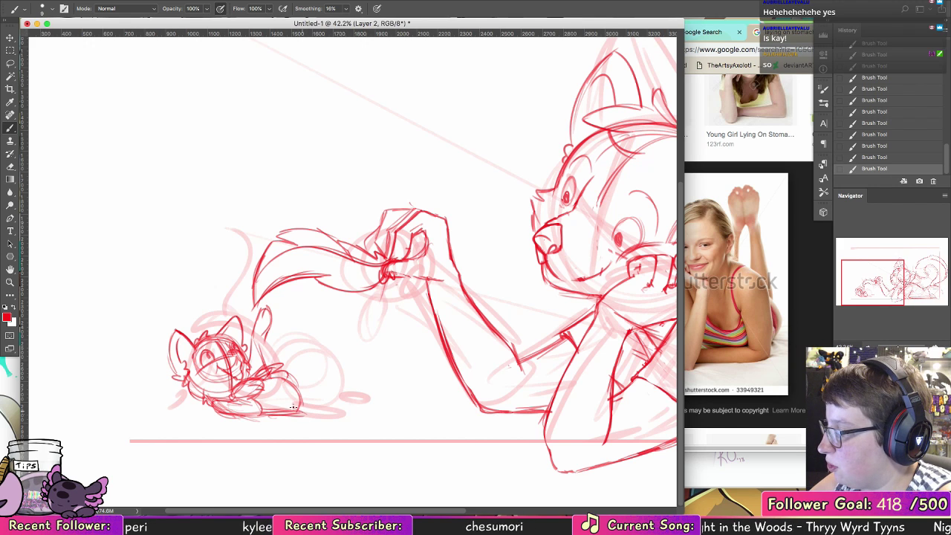
{"action": "mouse_move", "coordinate": [300, 405]}
{"action": "left_mouse_down"}
{"action": "mouse_move", "coordinate": [319, 374]}
{"action": "mouse_move", "coordinate": [291, 413]}
{"action": "mouse_move", "coordinate": [323, 413]}
{"action": "left_mouse_up"}
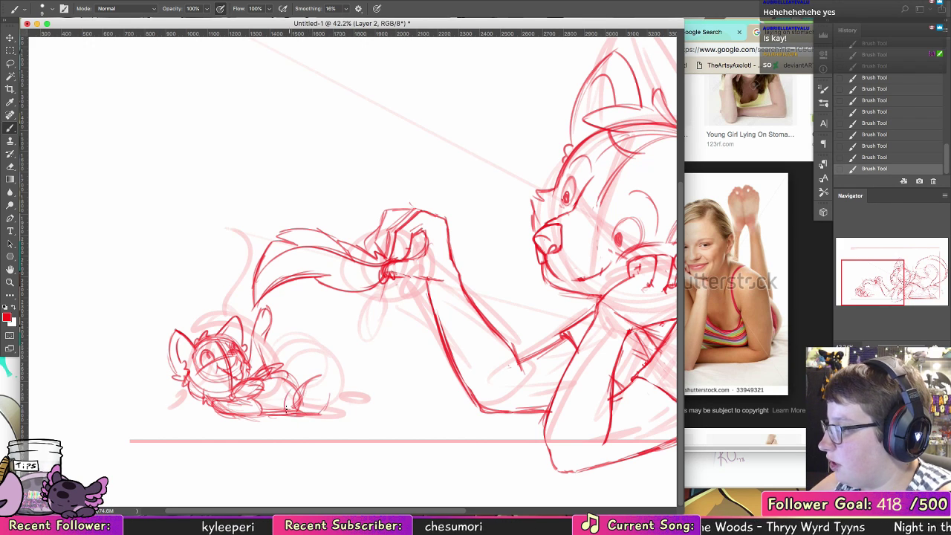
{"action": "mouse_move", "coordinate": [321, 382]}
{"action": "left_mouse_down"}
{"action": "mouse_move", "coordinate": [312, 354]}
{"action": "mouse_move", "coordinate": [307, 363]}
{"action": "mouse_move", "coordinate": [327, 370]}
{"action": "mouse_move", "coordinate": [318, 354]}
{"action": "mouse_move", "coordinate": [329, 399]}
{"action": "mouse_move", "coordinate": [323, 370]}
{"action": "mouse_move", "coordinate": [331, 389]}
{"action": "mouse_move", "coordinate": [321, 413]}
{"action": "left_mouse_up"}
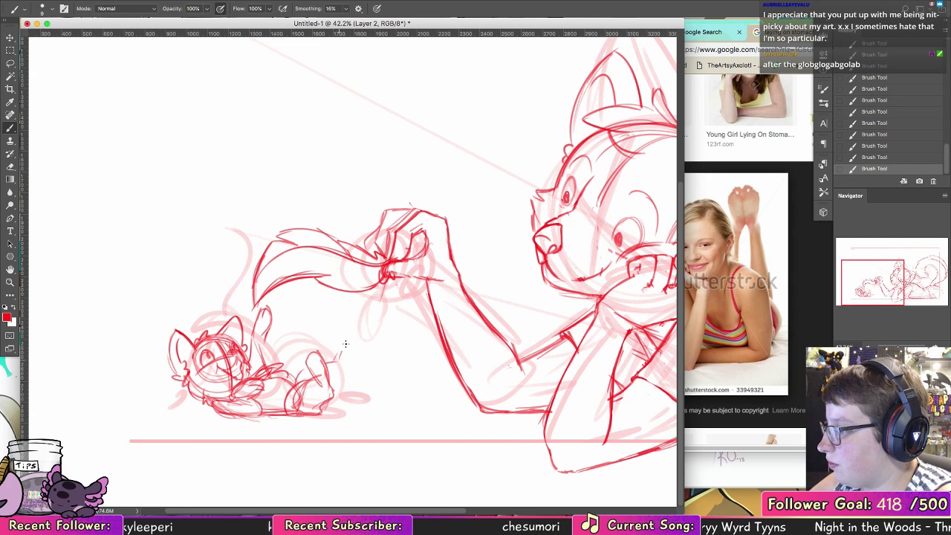
Step: Sketch the cat's second hind leg and its tail curling along the ground, and reinforce the line under the body
{"action": "mouse_move", "coordinate": [346, 343]}
{"action": "left_mouse_down"}
{"action": "mouse_move", "coordinate": [351, 363]}
{"action": "mouse_move", "coordinate": [331, 384]}
{"action": "left_mouse_up"}
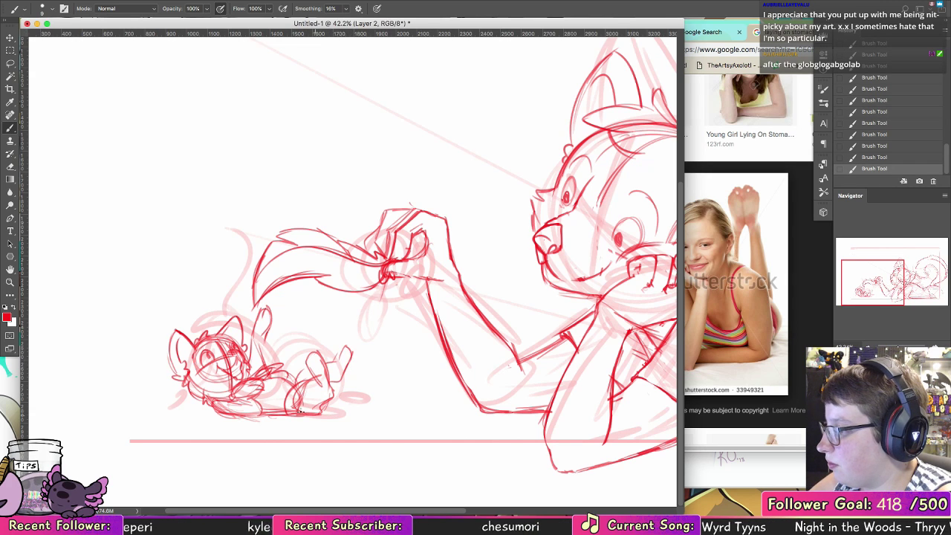
{"action": "left_click_drag", "start_coordinate": [298, 412], "coordinate": [259, 414]}
{"action": "mouse_move", "coordinate": [284, 377]}
{"action": "left_mouse_down"}
{"action": "mouse_move", "coordinate": [341, 404]}
{"action": "mouse_move", "coordinate": [315, 415]}
{"action": "mouse_move", "coordinate": [360, 403]}
{"action": "left_mouse_up"}
{"action": "mouse_move", "coordinate": [286, 414]}
{"action": "left_mouse_down"}
{"action": "mouse_move", "coordinate": [359, 404]}
{"action": "mouse_move", "coordinate": [374, 378]}
{"action": "left_mouse_up"}
{"action": "left_click_drag", "start_coordinate": [374, 377], "coordinate": [352, 417]}
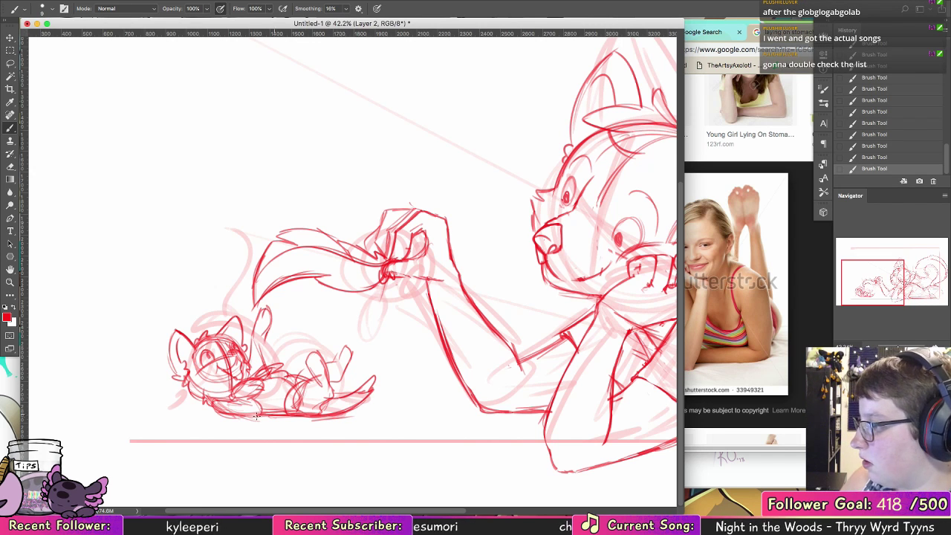
{"action": "mouse_move", "coordinate": [257, 417]}
{"action": "left_mouse_down"}
{"action": "mouse_move", "coordinate": [314, 417]}
{"action": "mouse_move", "coordinate": [246, 418]}
{"action": "mouse_move", "coordinate": [340, 416]}
{"action": "left_mouse_up"}
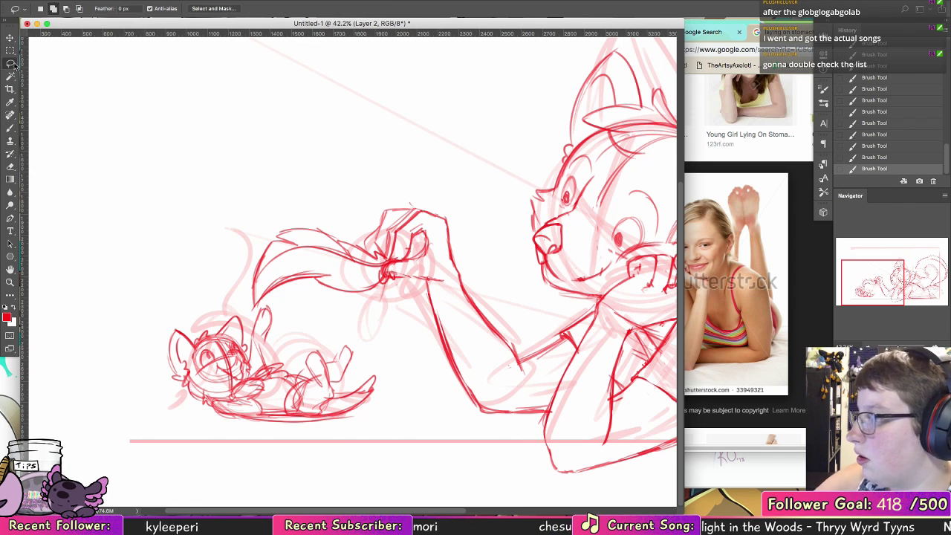
Step: Move the selected cat sketch down onto the ground line, enlarge it to about 106.5%, and clear the selection
{"action": "key", "text": "l"}
{"action": "mouse_move", "coordinate": [271, 306]}
{"action": "left_mouse_down"}
{"action": "mouse_move", "coordinate": [199, 314]}
{"action": "mouse_move", "coordinate": [381, 334]}
{"action": "mouse_move", "coordinate": [276, 310]}
{"action": "left_mouse_up"}
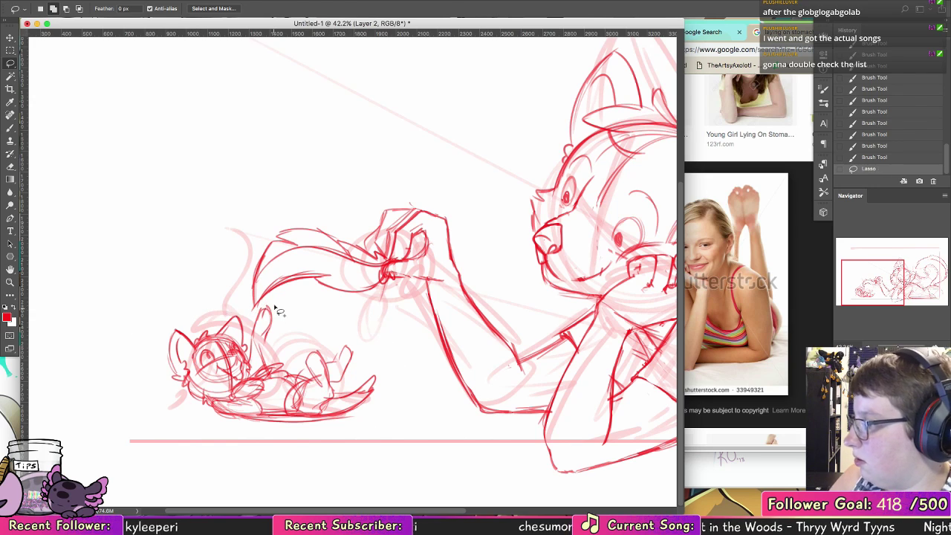
{"action": "key", "text": "v"}
{"action": "key", "text": "ctrl+t"}
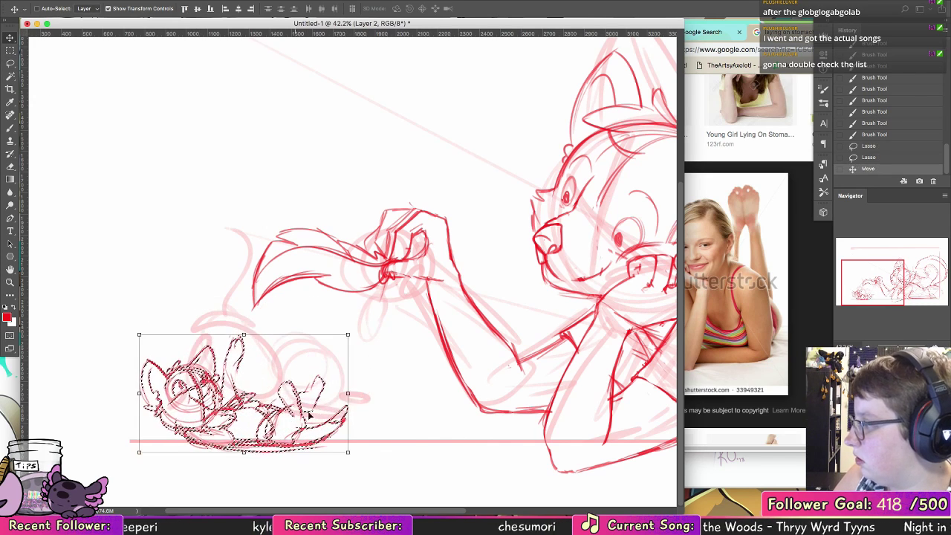
{"action": "left_click_drag", "start_coordinate": [353, 334], "coordinate": [362, 327]}
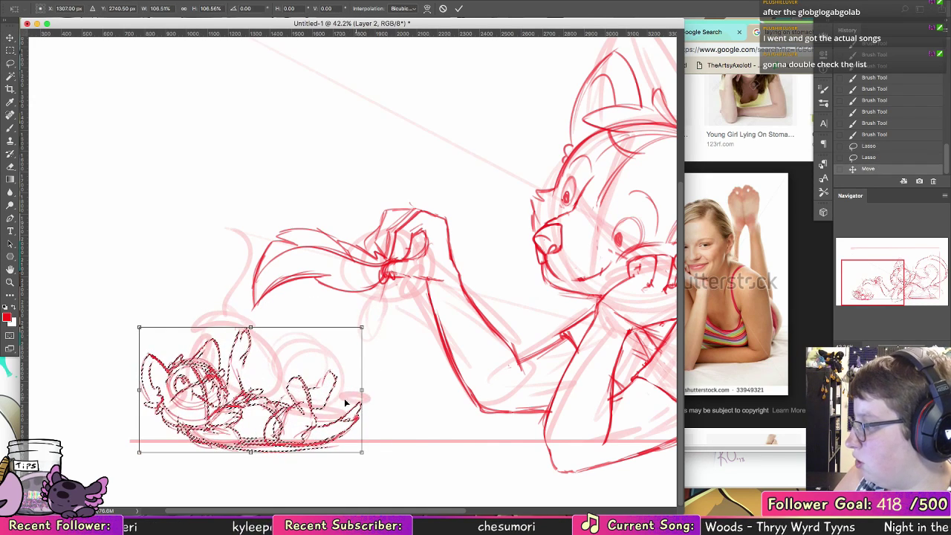
{"action": "left_click_drag", "start_coordinate": [325, 415], "coordinate": [340, 431]}
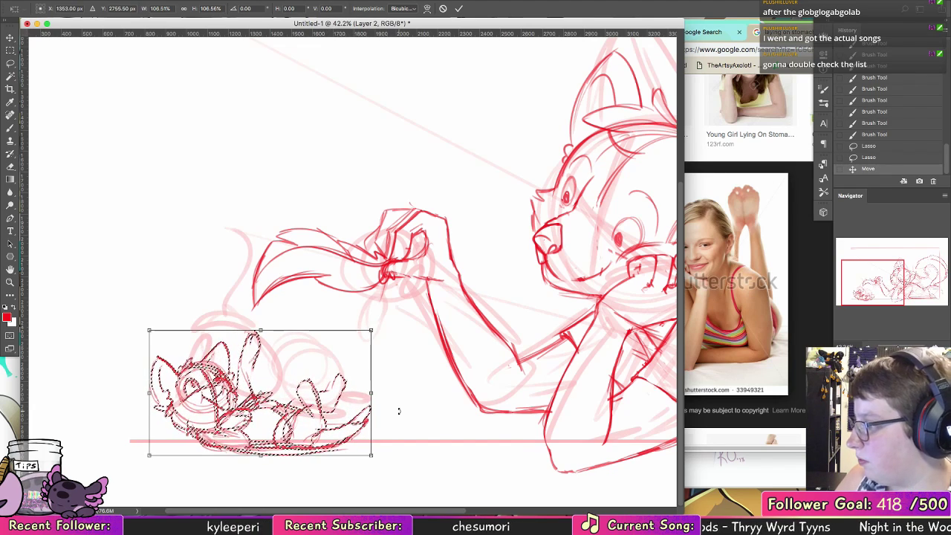
{"action": "left_click", "coordinate": [458, 8]}
{"action": "key", "text": "ctrl+d"}
{"action": "key", "text": "l"}
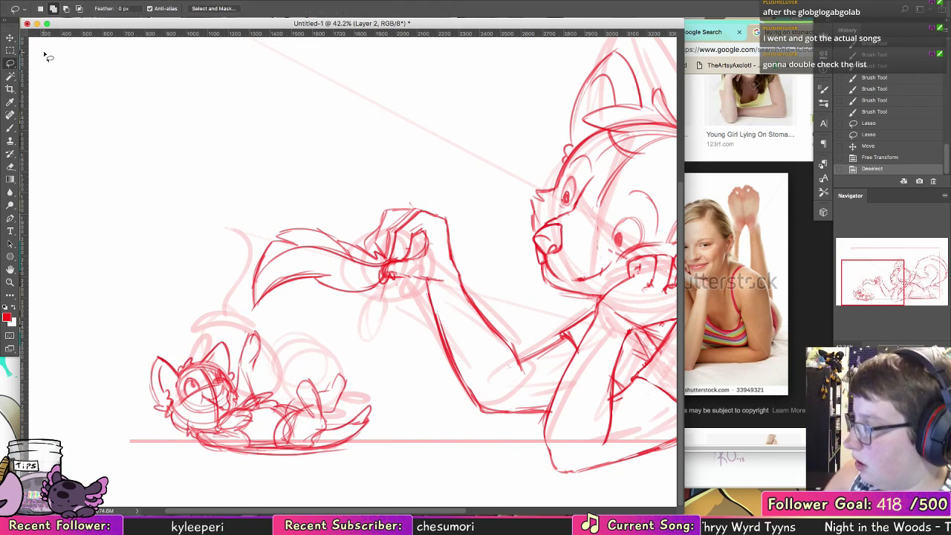
Step: Cut the cat out to a new layer and position it back on the ground below the feather
{"action": "mouse_move", "coordinate": [305, 321]}
{"action": "left_mouse_down"}
{"action": "mouse_move", "coordinate": [126, 401]}
{"action": "mouse_move", "coordinate": [325, 333]}
{"action": "left_mouse_up"}
{"action": "key", "text": "ctrl+x"}
{"action": "key", "text": "ctrl+v"}
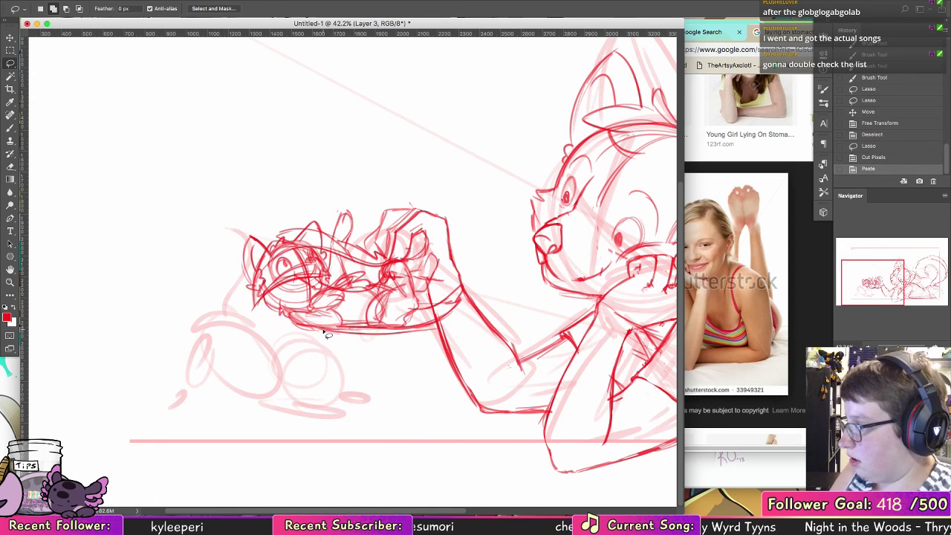
{"action": "key", "text": "v"}
{"action": "left_click_drag", "start_coordinate": [377, 319], "coordinate": [283, 435]}
Step: Fade the cat layer to 30% opacity, hide the rough construction sketch, and place the cat layer beneath the line layer
{"action": "key", "text": "3"}
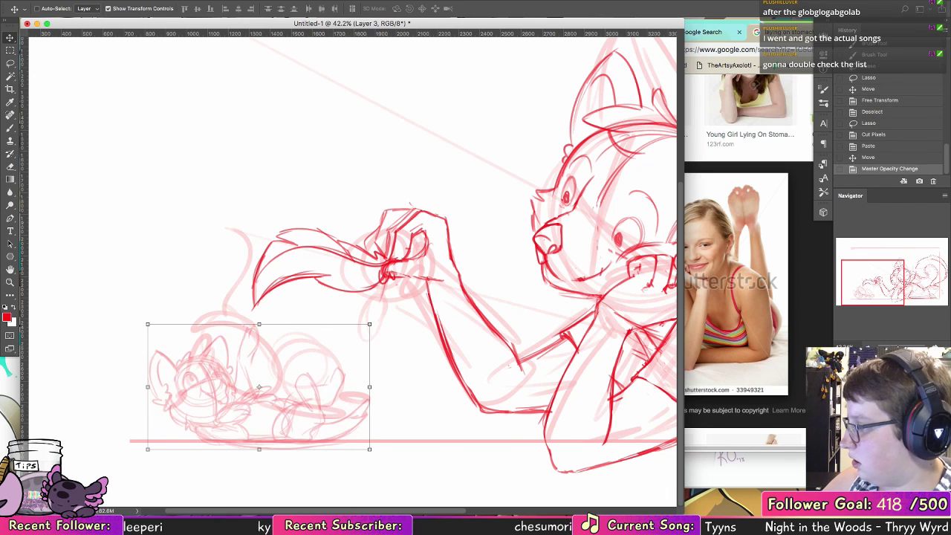
{"action": "key", "text": "ctrl+comma"}
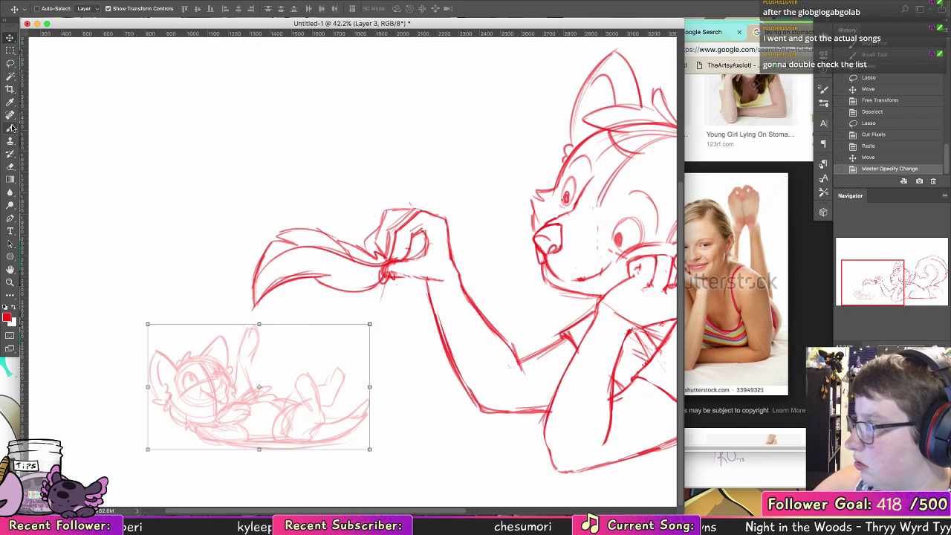
{"action": "mouse_move", "coordinate": [309, 430]}
{"action": "left_mouse_down"}
{"action": "mouse_move", "coordinate": [572, 424]}
{"action": "mouse_move", "coordinate": [566, 432]}
{"action": "mouse_move", "coordinate": [427, 424]}
{"action": "mouse_move", "coordinate": [290, 433]}
{"action": "mouse_move", "coordinate": [302, 437]}
{"action": "left_mouse_up"}
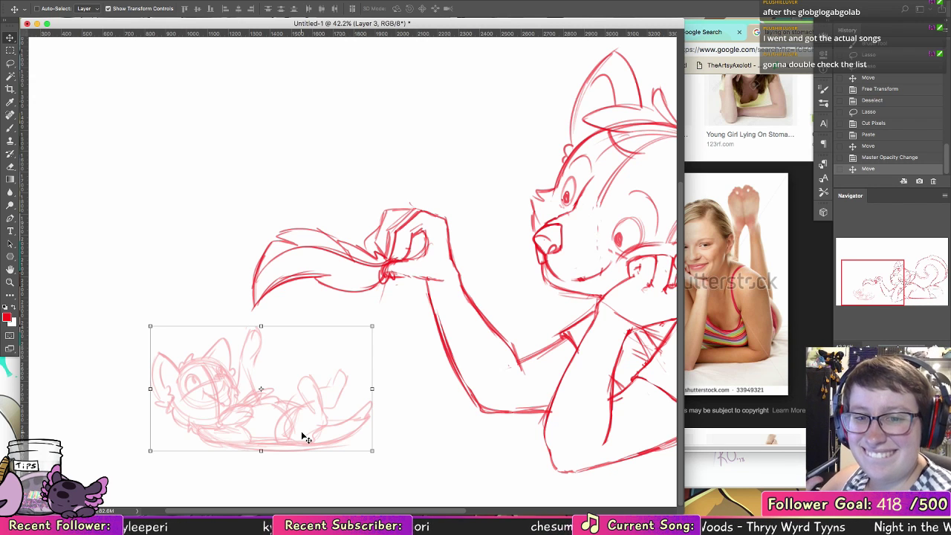
{"action": "key", "text": "b"}
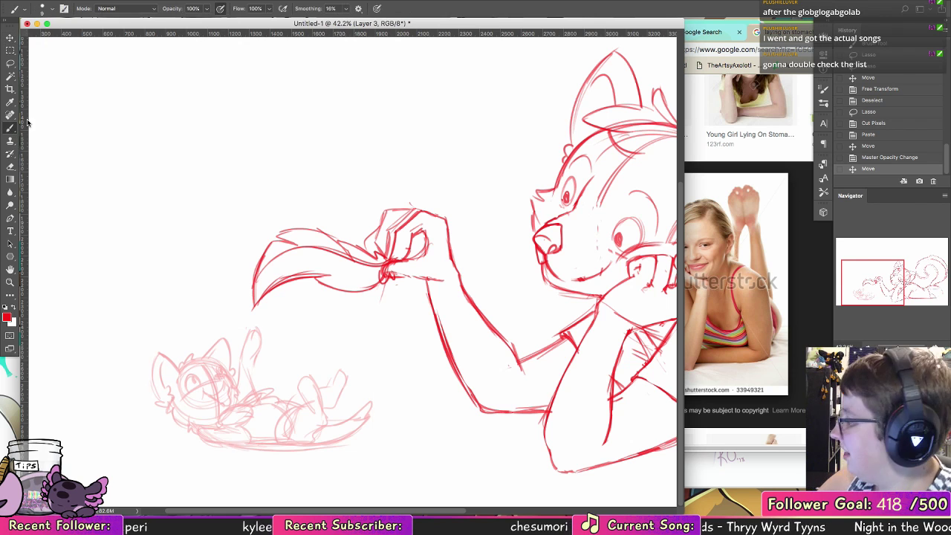
{"action": "key", "text": "ctrl+["}
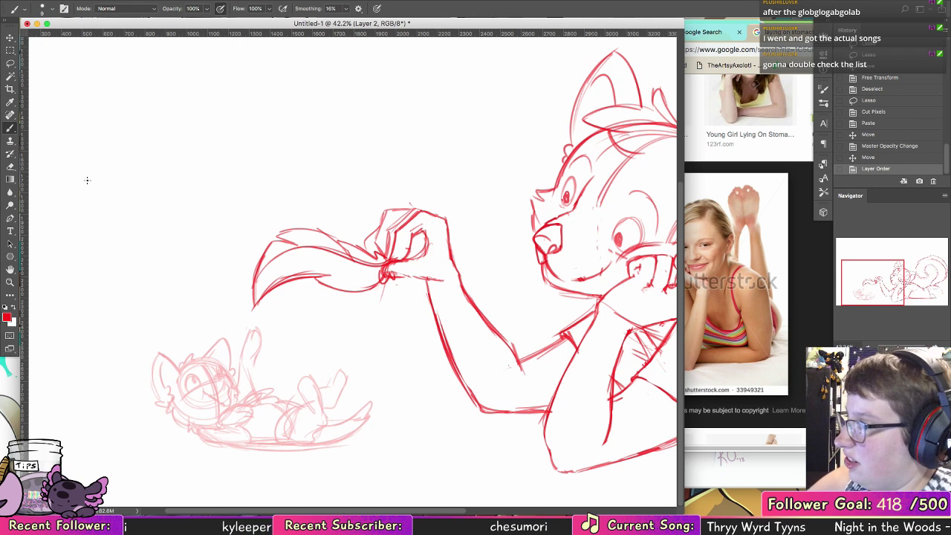
Step: Draw the cat's nose and open smiling mouth in solid red over the faded sketch
{"action": "left_click", "coordinate": [9, 282]}
{"action": "left_click", "coordinate": [222, 423]}
{"action": "left_click", "coordinate": [10, 129]}
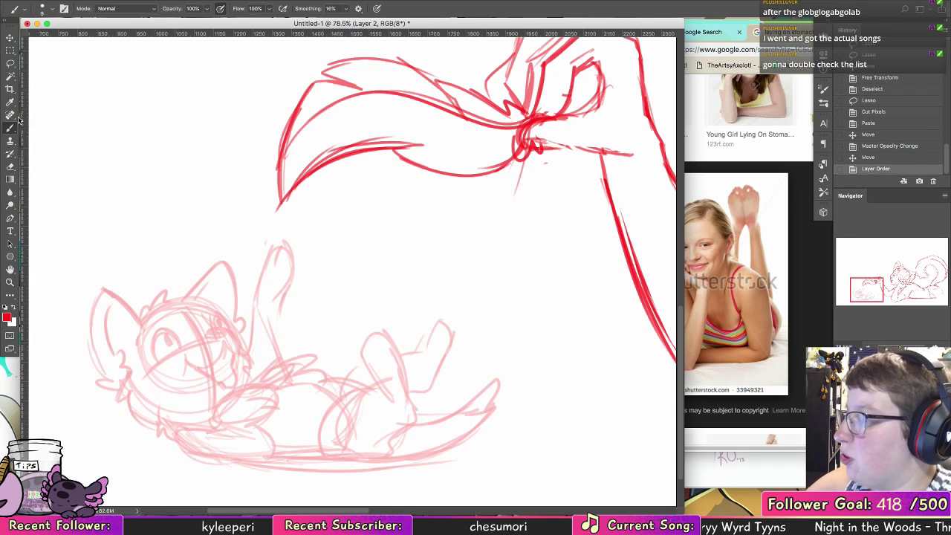
{"action": "mouse_move", "coordinate": [221, 338]}
{"action": "left_mouse_down"}
{"action": "mouse_move", "coordinate": [203, 334]}
{"action": "mouse_move", "coordinate": [231, 336]}
{"action": "mouse_move", "coordinate": [217, 327]}
{"action": "mouse_move", "coordinate": [189, 360]}
{"action": "mouse_move", "coordinate": [208, 360]}
{"action": "mouse_move", "coordinate": [227, 343]}
{"action": "mouse_move", "coordinate": [239, 352]}
{"action": "left_mouse_up"}
{"action": "key", "text": "ctrl+z"}
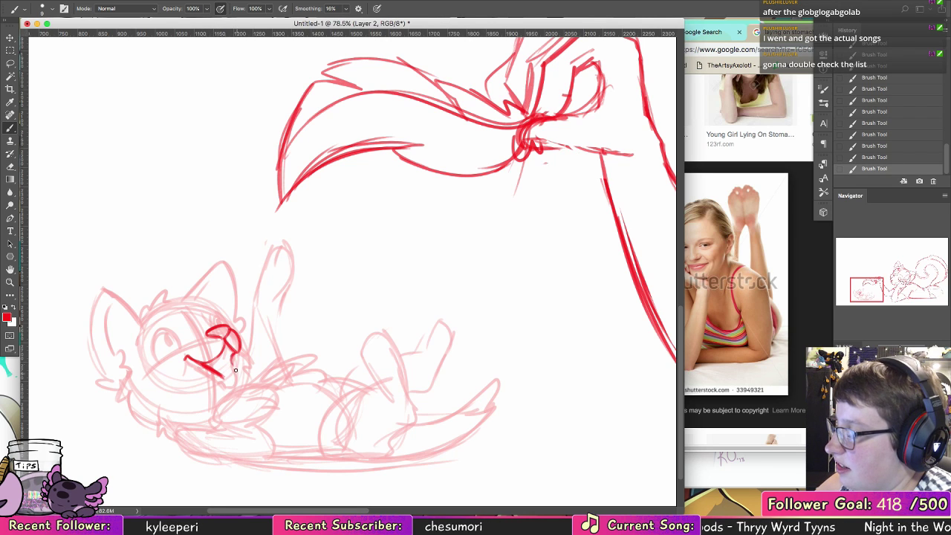
{"action": "mouse_move", "coordinate": [233, 365]}
{"action": "left_mouse_down"}
{"action": "mouse_move", "coordinate": [229, 379]}
{"action": "mouse_move", "coordinate": [236, 375]}
{"action": "mouse_move", "coordinate": [217, 374]}
{"action": "mouse_move", "coordinate": [225, 380]}
{"action": "left_mouse_up"}
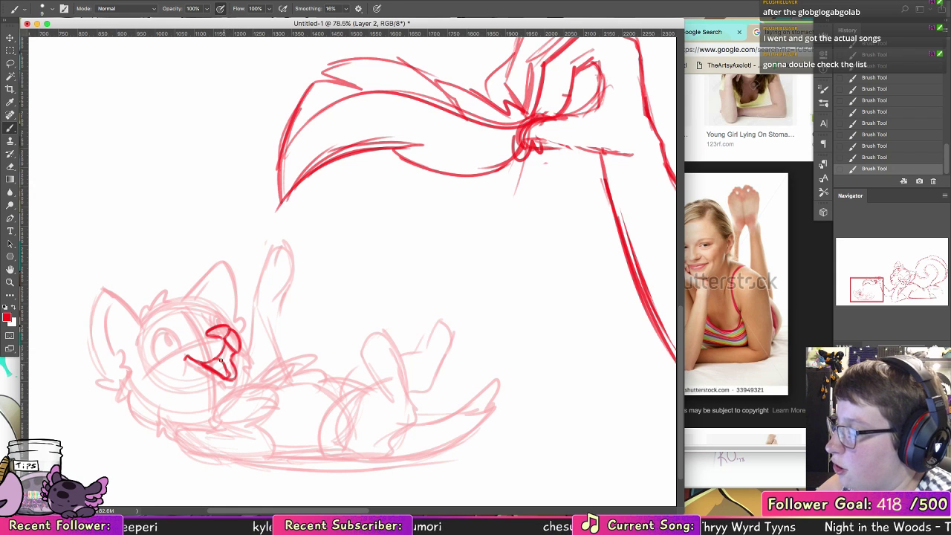
Step: Clean up the line of the cat's lower lip with a 9 px eraser, ready to continue with the brush
{"action": "left_click", "coordinate": [10, 166]}
{"action": "left_click", "coordinate": [51, 9]}
{"action": "left_click", "coordinate": [110, 102]}
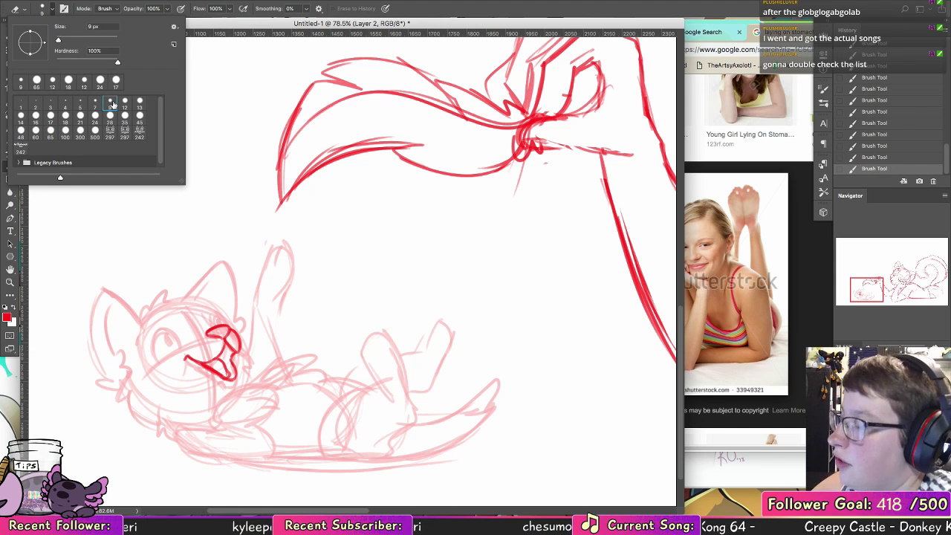
{"action": "left_click_drag", "start_coordinate": [208, 365], "coordinate": [220, 373]}
{"action": "left_click_drag", "start_coordinate": [214, 371], "coordinate": [227, 377]}
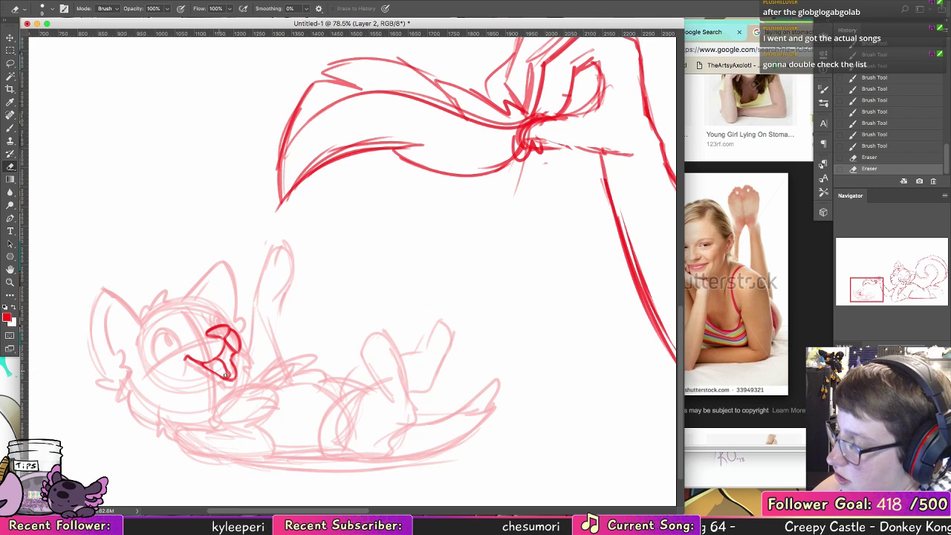
{"action": "key", "text": "b"}
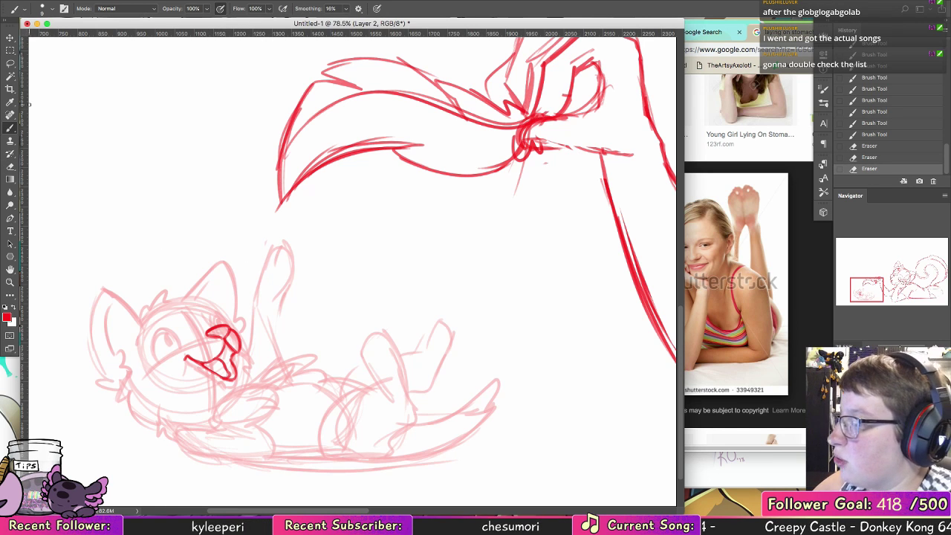
{"action": "left_click_drag", "start_coordinate": [171, 352], "coordinate": [186, 343]}
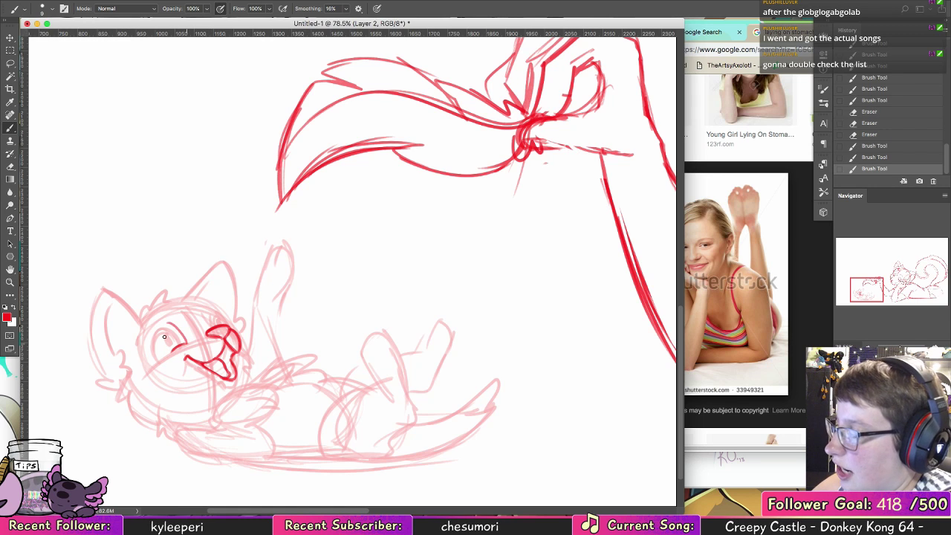
{"action": "key", "text": "super+z"}
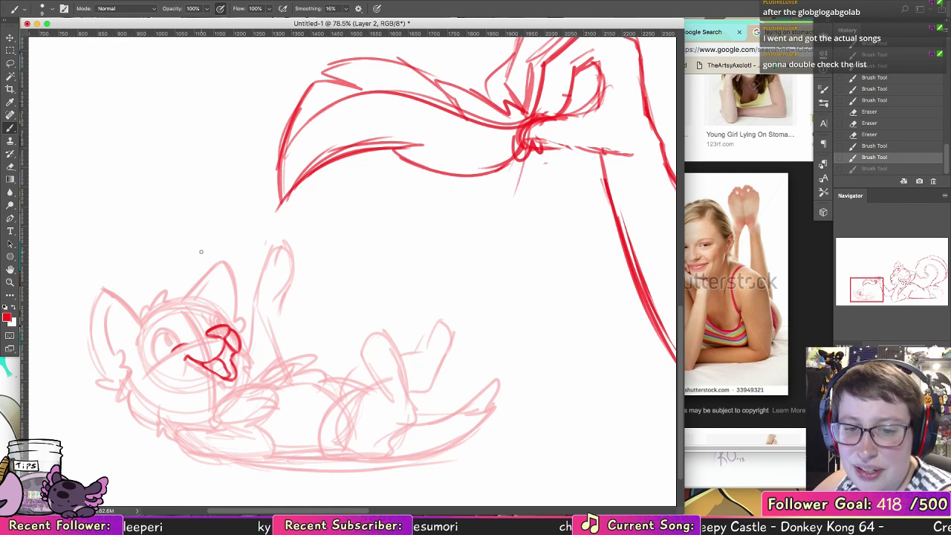
{"action": "key", "text": "super+z"}
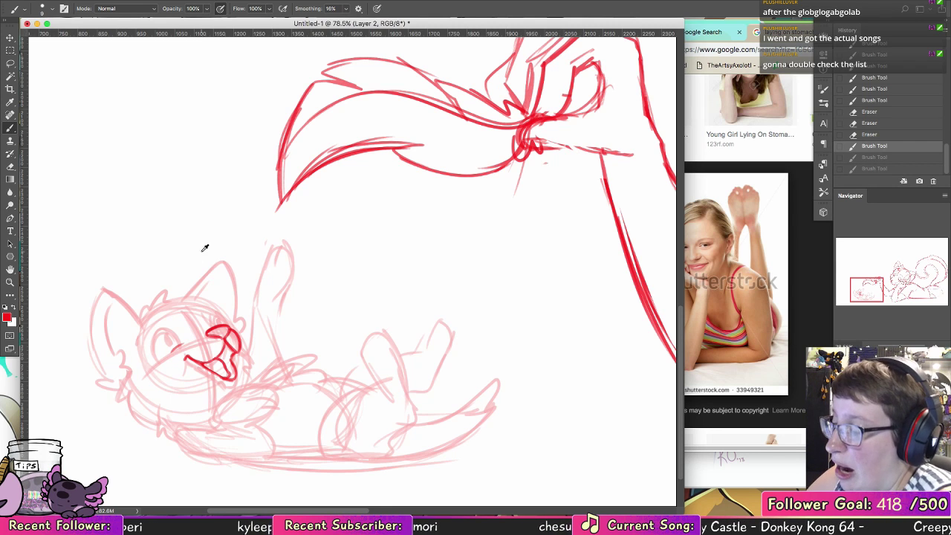
{"action": "key", "text": "super+z"}
Step: Mark the corner of the cat's far eye and its chin, and rough in the near eye's upper lid with a smaller brush
{"action": "left_click_drag", "start_coordinate": [208, 330], "coordinate": [208, 335]}
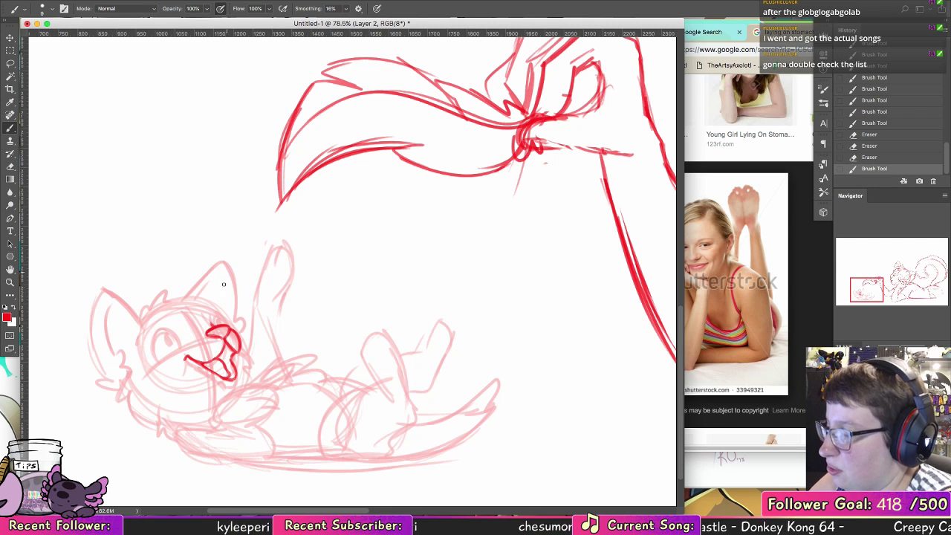
{"action": "left_click_drag", "start_coordinate": [239, 384], "coordinate": [230, 389]}
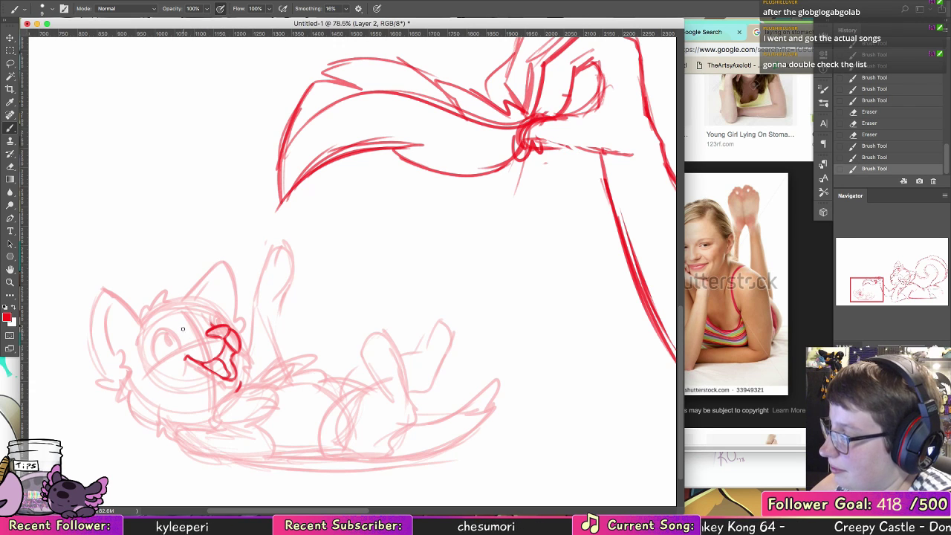
{"action": "mouse_move", "coordinate": [177, 327]}
{"action": "left_mouse_down"}
{"action": "mouse_move", "coordinate": [189, 341]}
{"action": "mouse_move", "coordinate": [180, 332]}
{"action": "mouse_move", "coordinate": [187, 338]}
{"action": "mouse_move", "coordinate": [160, 350]}
{"action": "left_mouse_up"}
{"action": "key", "text": "super+z"}
{"action": "left_click", "coordinate": [52, 9]}
{"action": "left_click", "coordinate": [95, 104]}
{"action": "key", "text": "super+z"}
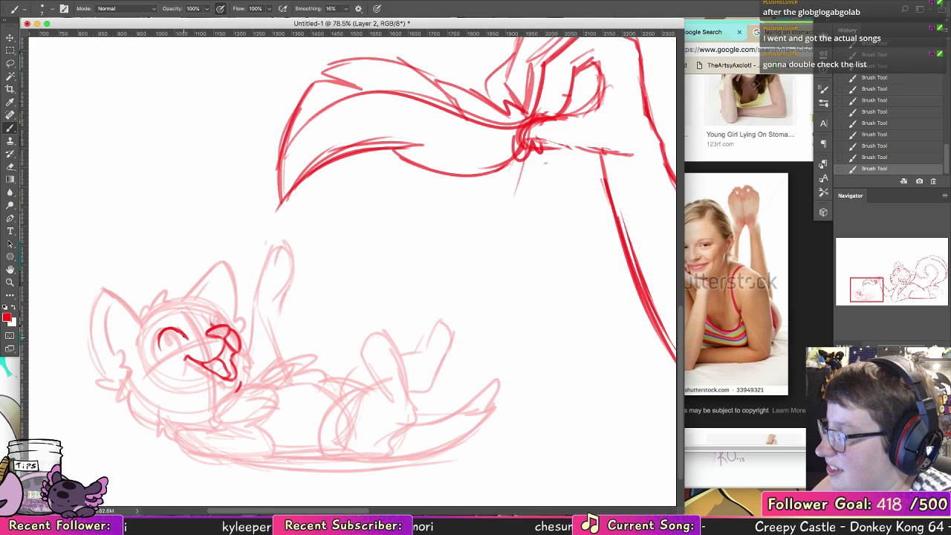
{"action": "key", "text": "ctrl+z"}
Step: Refine the cat's near eye into a round outline with a pupil looking up, and draw the far eye above the nose
{"action": "key", "text": "e"}
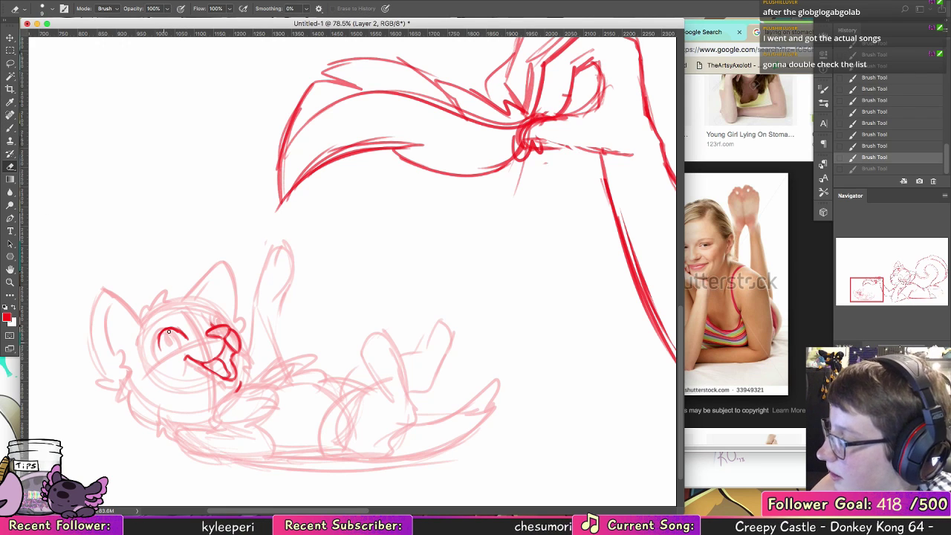
{"action": "mouse_move", "coordinate": [167, 332]}
{"action": "left_mouse_down"}
{"action": "mouse_move", "coordinate": [189, 341]}
{"action": "mouse_move", "coordinate": [172, 328]}
{"action": "mouse_move", "coordinate": [181, 328]}
{"action": "left_mouse_up"}
{"action": "key", "text": "b"}
{"action": "key", "text": "ctrl+z"}
{"action": "key", "text": "ctrl+z"}
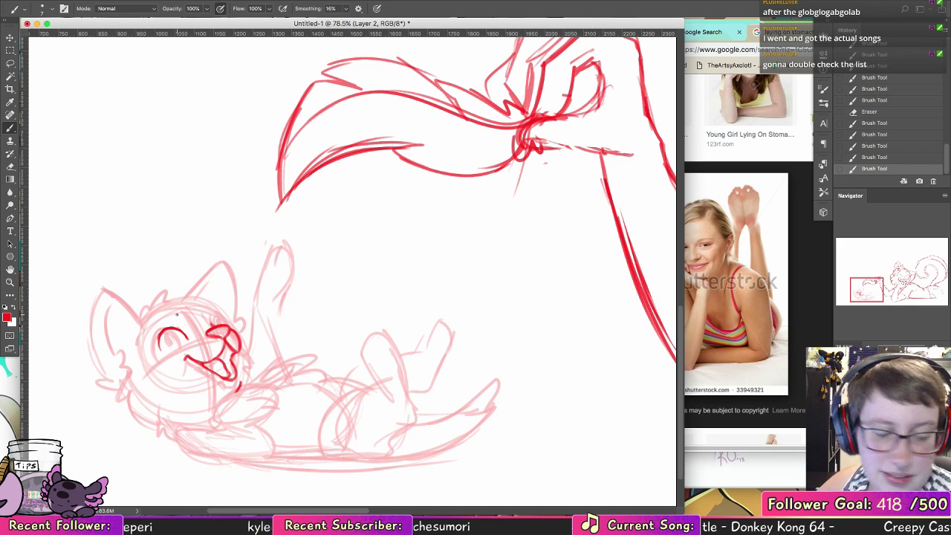
{"action": "left_click_drag", "start_coordinate": [159, 340], "coordinate": [161, 353]}
{"action": "mouse_move", "coordinate": [160, 337]}
{"action": "left_mouse_down"}
{"action": "mouse_move", "coordinate": [160, 350]}
{"action": "mouse_move", "coordinate": [176, 354]}
{"action": "mouse_move", "coordinate": [187, 340]}
{"action": "mouse_move", "coordinate": [175, 337]}
{"action": "left_mouse_up"}
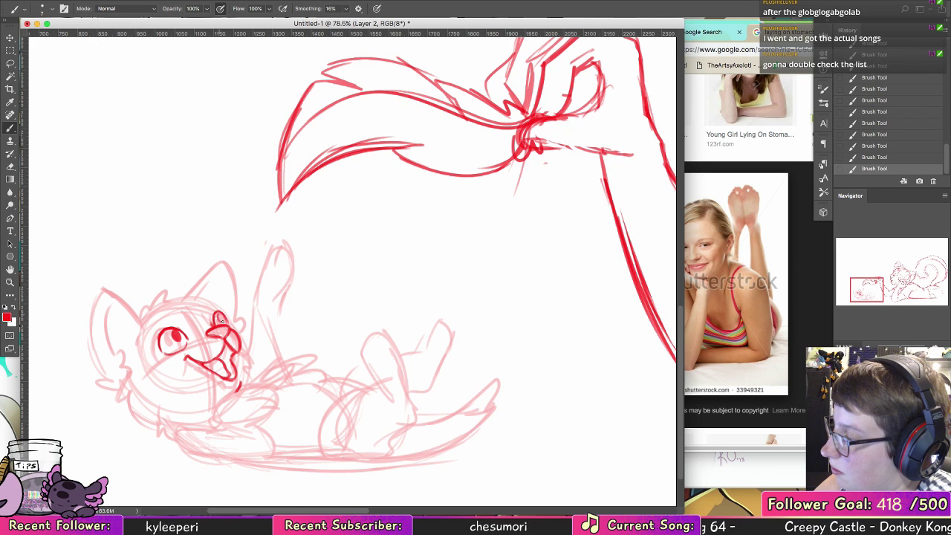
{"action": "key", "text": "ctrl+z"}
{"action": "left_click_drag", "start_coordinate": [221, 321], "coordinate": [218, 322]}
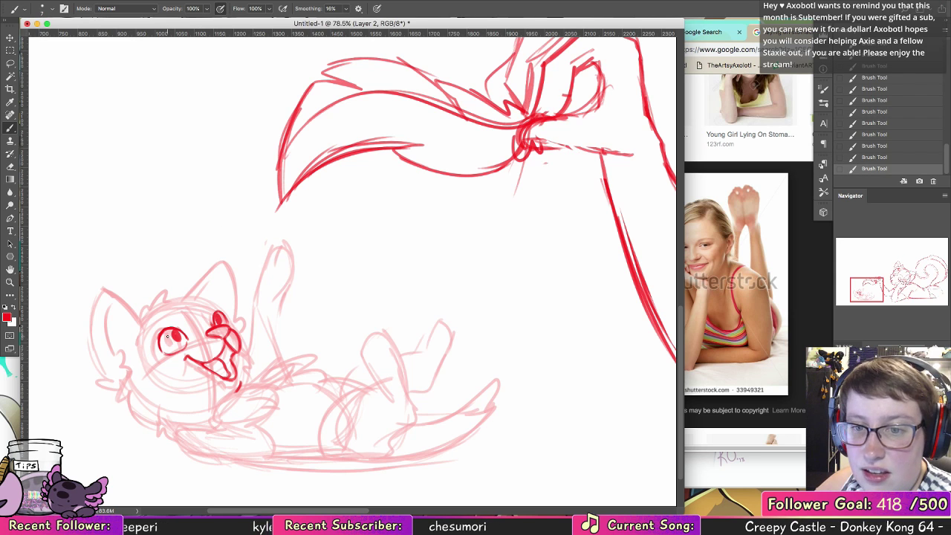
Step: Outline the top of the cat's head, the far cheek beside the muzzle, and the near cheek and jawline
{"action": "left_click_drag", "start_coordinate": [263, 272], "coordinate": [294, 281]}
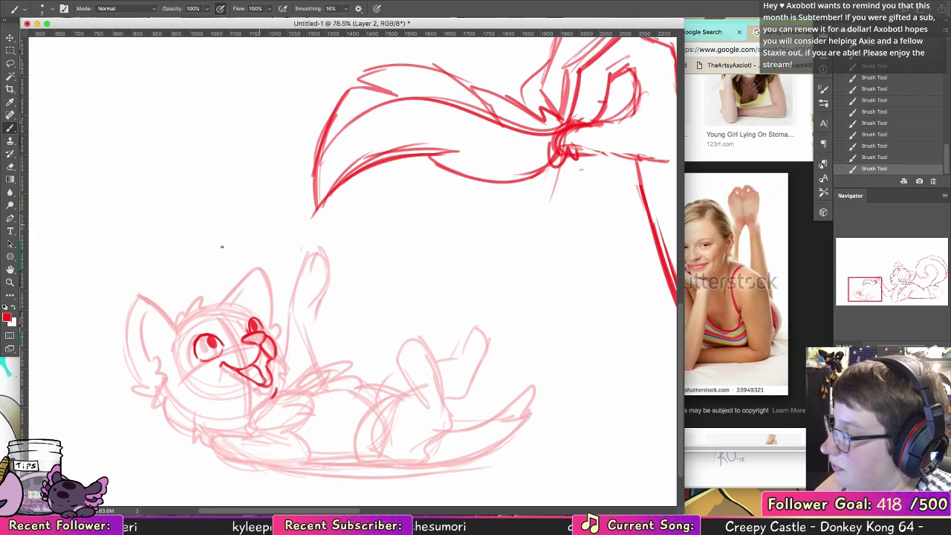
{"action": "mouse_move", "coordinate": [180, 325]}
{"action": "left_mouse_down"}
{"action": "mouse_move", "coordinate": [242, 293]}
{"action": "mouse_move", "coordinate": [199, 311]}
{"action": "mouse_move", "coordinate": [244, 304]}
{"action": "left_mouse_up"}
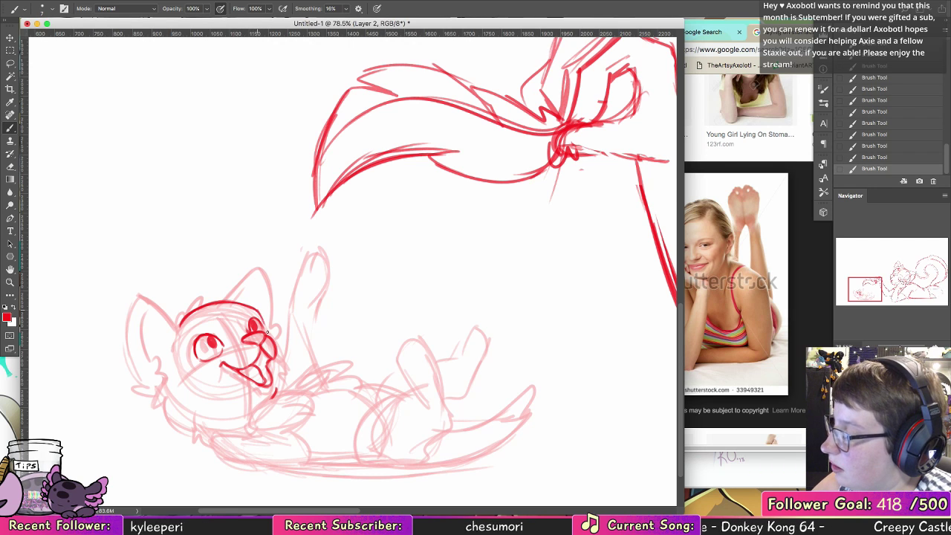
{"action": "mouse_move", "coordinate": [272, 330]}
{"action": "left_mouse_down"}
{"action": "mouse_move", "coordinate": [290, 353]}
{"action": "mouse_move", "coordinate": [291, 314]}
{"action": "mouse_move", "coordinate": [283, 342]}
{"action": "mouse_move", "coordinate": [290, 370]}
{"action": "left_mouse_up"}
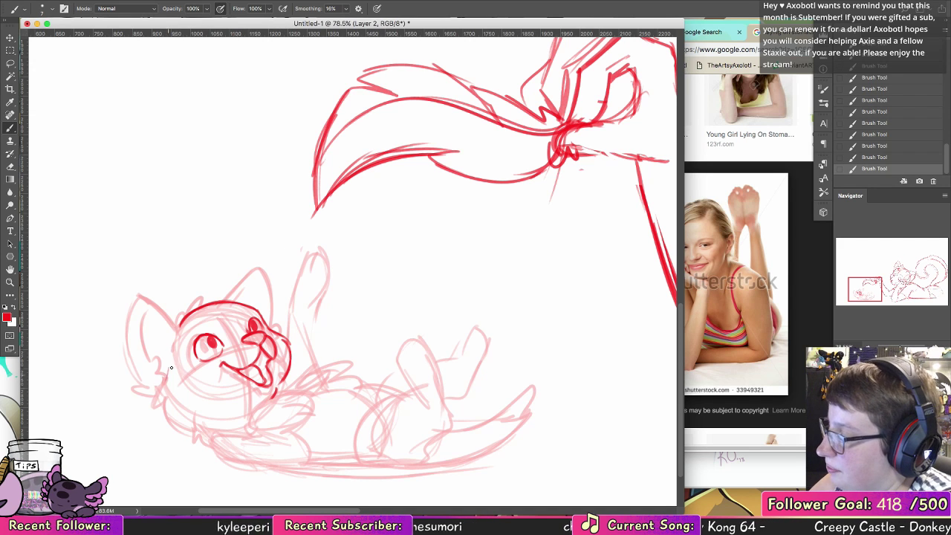
{"action": "mouse_move", "coordinate": [173, 367]}
{"action": "left_mouse_down"}
{"action": "mouse_move", "coordinate": [163, 390]}
{"action": "mouse_move", "coordinate": [181, 413]}
{"action": "mouse_move", "coordinate": [199, 409]}
{"action": "left_mouse_up"}
{"action": "key", "text": "super+z"}
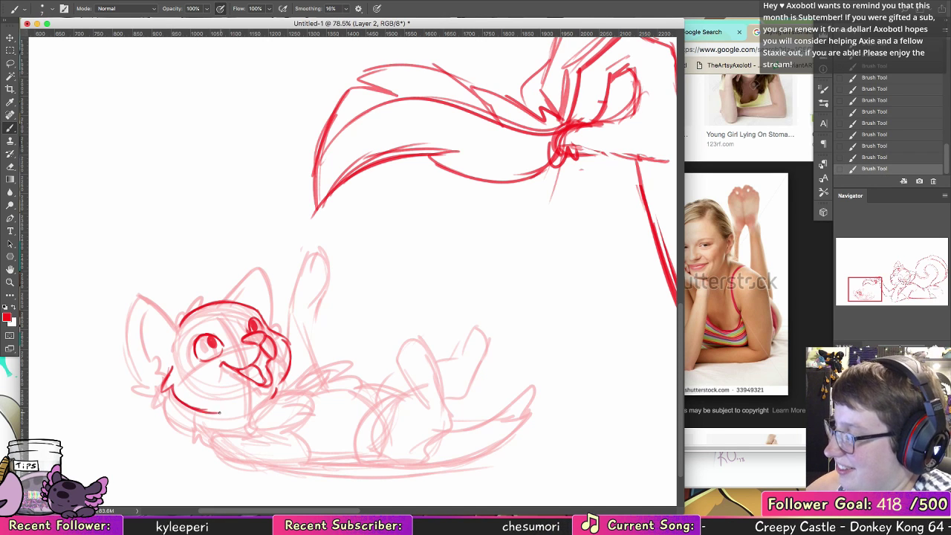
Step: Try to outline the cat's near ear over the rough, with a line for the inner ear
{"action": "left_click_drag", "start_coordinate": [181, 325], "coordinate": [157, 279]}
{"action": "key", "text": "super+z"}
{"action": "key", "text": "super+z"}
{"action": "key", "text": "ctrl+z"}
{"action": "key", "text": "ctrl+z"}
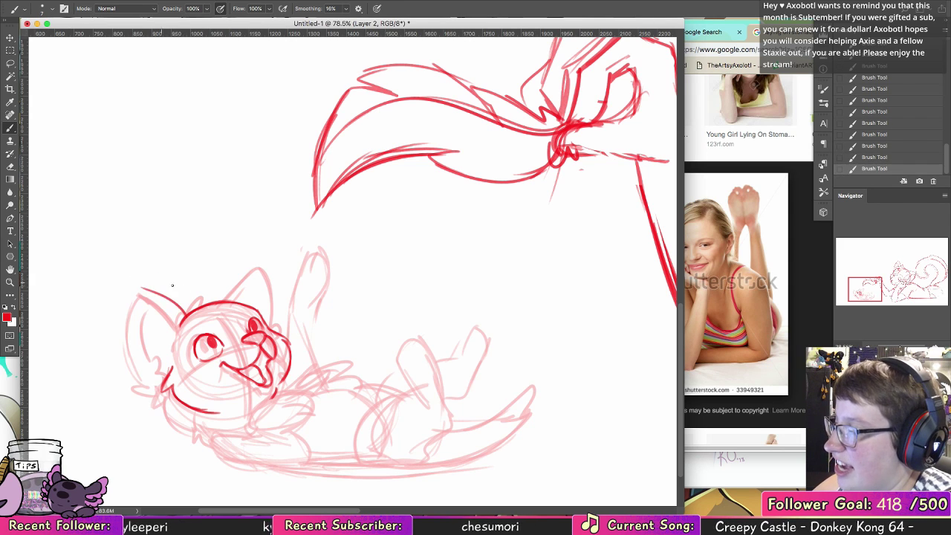
{"action": "key", "text": "ctrl+z"}
{"action": "mouse_move", "coordinate": [186, 320]}
{"action": "left_mouse_down"}
{"action": "mouse_move", "coordinate": [150, 281]}
{"action": "mouse_move", "coordinate": [137, 338]}
{"action": "left_mouse_up"}
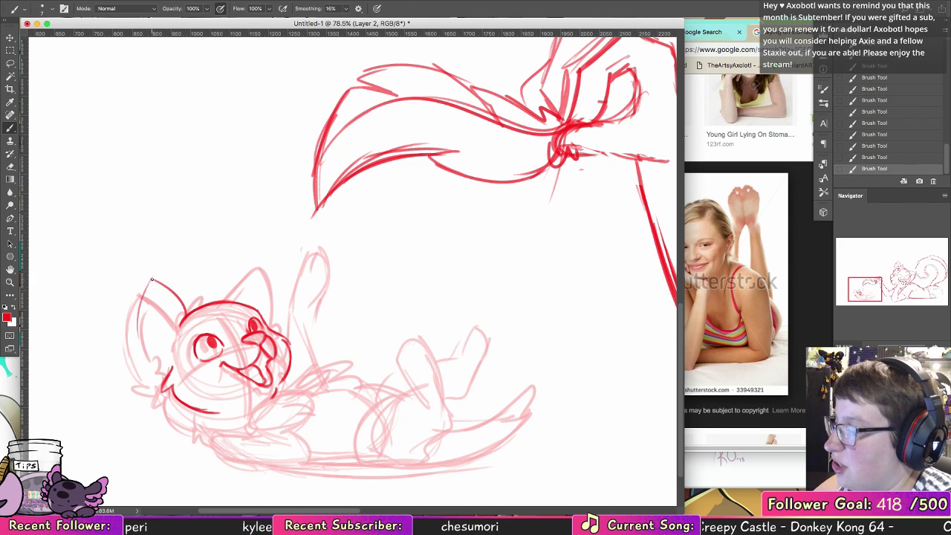
{"action": "mouse_move", "coordinate": [153, 279]}
{"action": "left_mouse_down"}
{"action": "mouse_move", "coordinate": [137, 348]}
{"action": "mouse_move", "coordinate": [154, 365]}
{"action": "mouse_move", "coordinate": [136, 353]}
{"action": "mouse_move", "coordinate": [141, 335]}
{"action": "mouse_move", "coordinate": [164, 375]}
{"action": "left_mouse_up"}
{"action": "mouse_move", "coordinate": [143, 343]}
{"action": "left_mouse_down"}
{"action": "mouse_move", "coordinate": [167, 378]}
{"action": "mouse_move", "coordinate": [166, 340]}
{"action": "mouse_move", "coordinate": [151, 309]}
{"action": "mouse_move", "coordinate": [167, 296]}
{"action": "mouse_move", "coordinate": [159, 338]}
{"action": "left_mouse_up"}
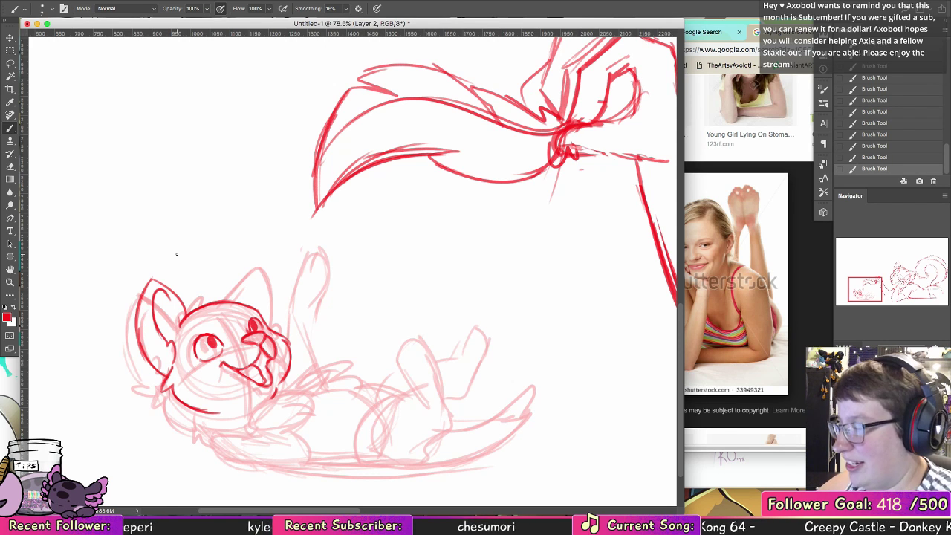
Step: Tidy the near ear's base with the eraser, and try to outline the far ear with an inner-ear line
{"action": "left_click_drag", "start_coordinate": [222, 298], "coordinate": [235, 273]}
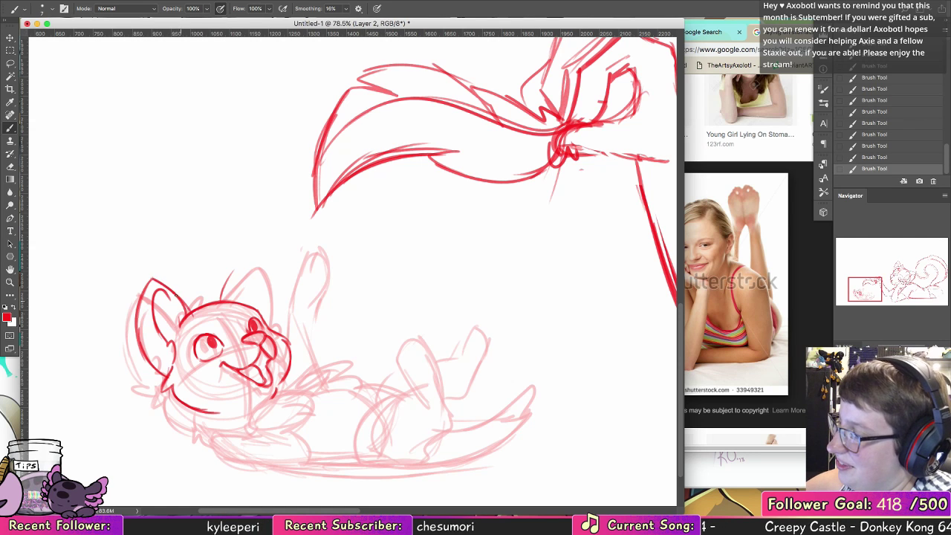
{"action": "key", "text": "e"}
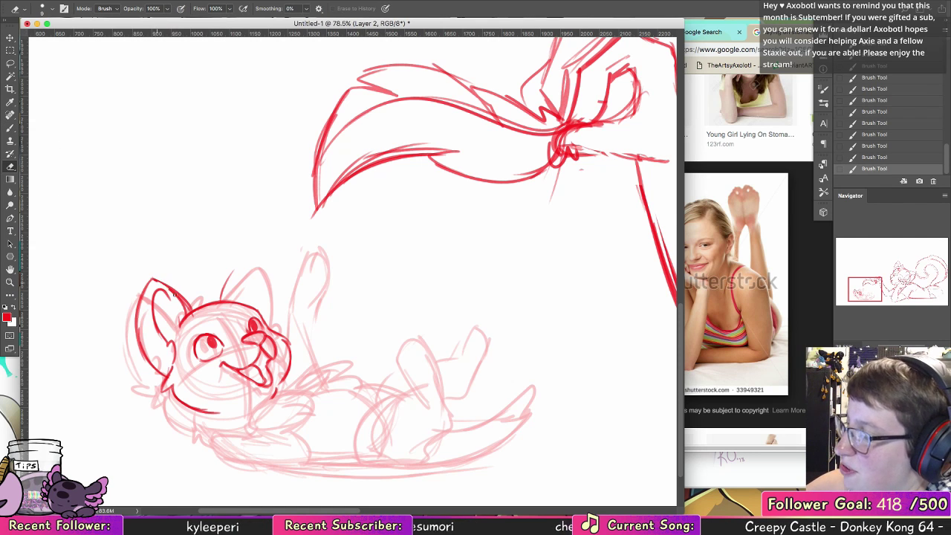
{"action": "left_click_drag", "start_coordinate": [174, 294], "coordinate": [196, 314]}
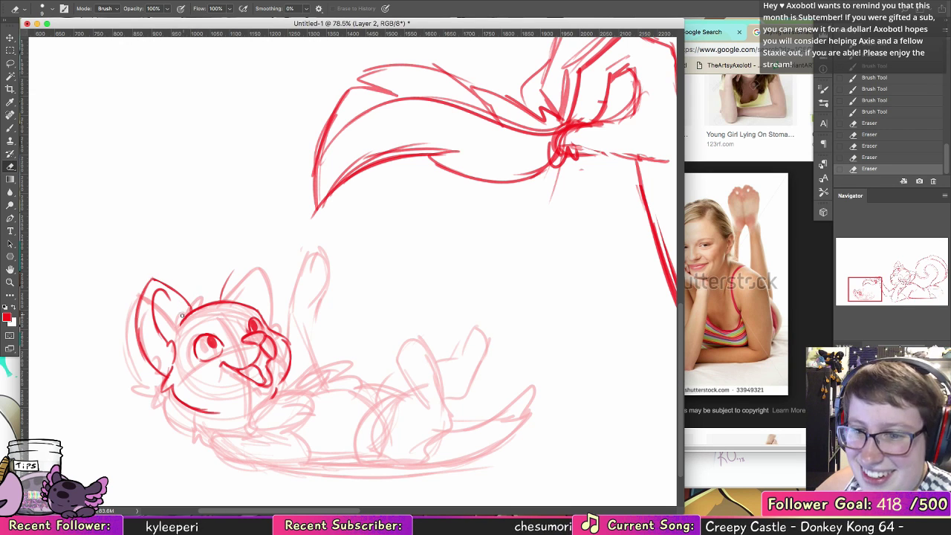
{"action": "key", "text": "b"}
{"action": "mouse_move", "coordinate": [218, 302]}
{"action": "left_mouse_down"}
{"action": "mouse_move", "coordinate": [257, 253]}
{"action": "mouse_move", "coordinate": [272, 266]}
{"action": "mouse_move", "coordinate": [257, 257]}
{"action": "mouse_move", "coordinate": [266, 290]}
{"action": "left_mouse_up"}
{"action": "left_click_drag", "start_coordinate": [257, 256], "coordinate": [269, 320]}
{"action": "mouse_move", "coordinate": [220, 290]}
{"action": "left_mouse_down"}
{"action": "mouse_move", "coordinate": [217, 300]}
{"action": "mouse_move", "coordinate": [233, 274]}
{"action": "mouse_move", "coordinate": [246, 284]}
{"action": "mouse_move", "coordinate": [256, 266]}
{"action": "left_mouse_up"}
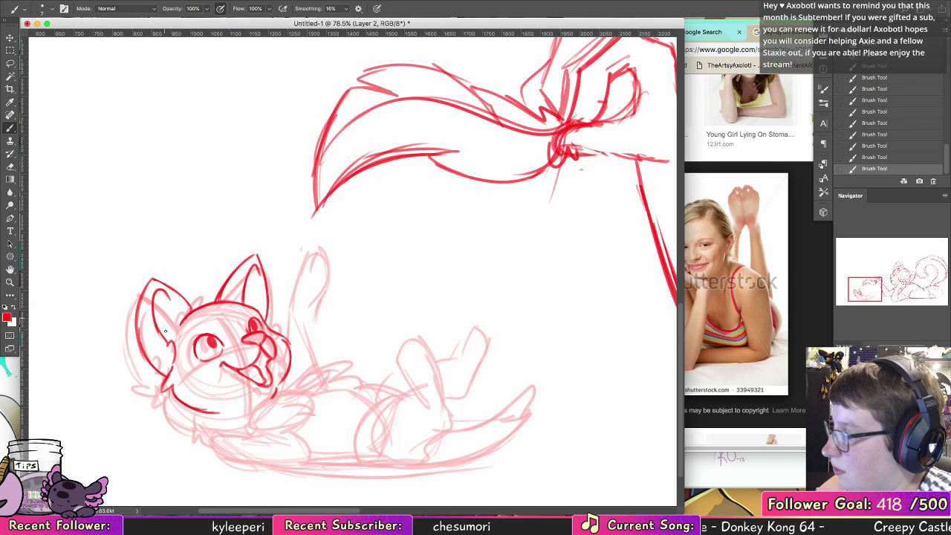
Step: Try to rework the near ear by erasing its inner and outer lines and redrawing them, and undo the new strokes
{"action": "key", "text": "e"}
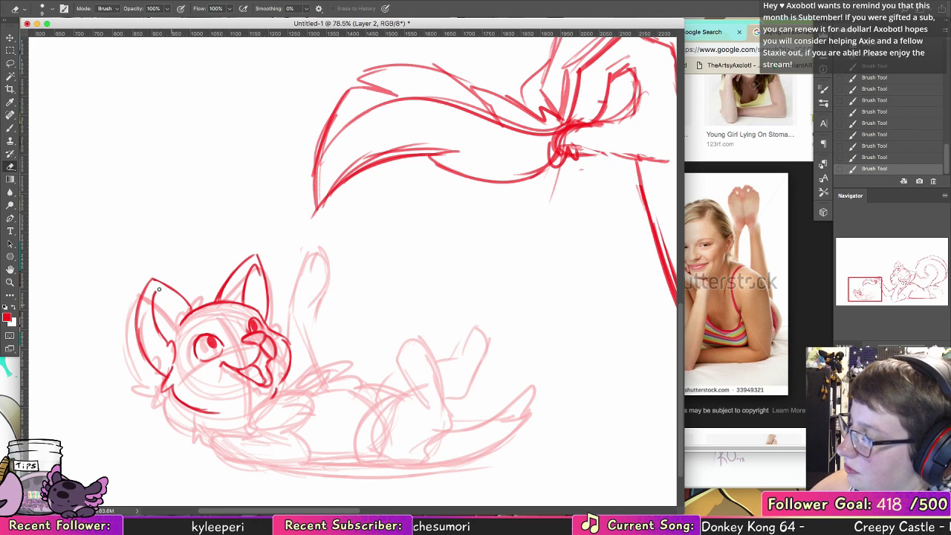
{"action": "left_click_drag", "start_coordinate": [158, 290], "coordinate": [163, 340]}
{"action": "mouse_move", "coordinate": [152, 376]}
{"action": "left_mouse_down"}
{"action": "mouse_move", "coordinate": [140, 295]}
{"action": "mouse_move", "coordinate": [151, 367]}
{"action": "mouse_move", "coordinate": [137, 315]}
{"action": "mouse_move", "coordinate": [139, 341]}
{"action": "mouse_move", "coordinate": [153, 284]}
{"action": "mouse_move", "coordinate": [161, 329]}
{"action": "left_mouse_up"}
{"action": "key", "text": "b"}
{"action": "mouse_move", "coordinate": [153, 282]}
{"action": "left_mouse_down"}
{"action": "mouse_move", "coordinate": [157, 316]}
{"action": "mouse_move", "coordinate": [150, 309]}
{"action": "left_mouse_up"}
{"action": "key", "text": "super+z"}
{"action": "key", "text": "super+z"}
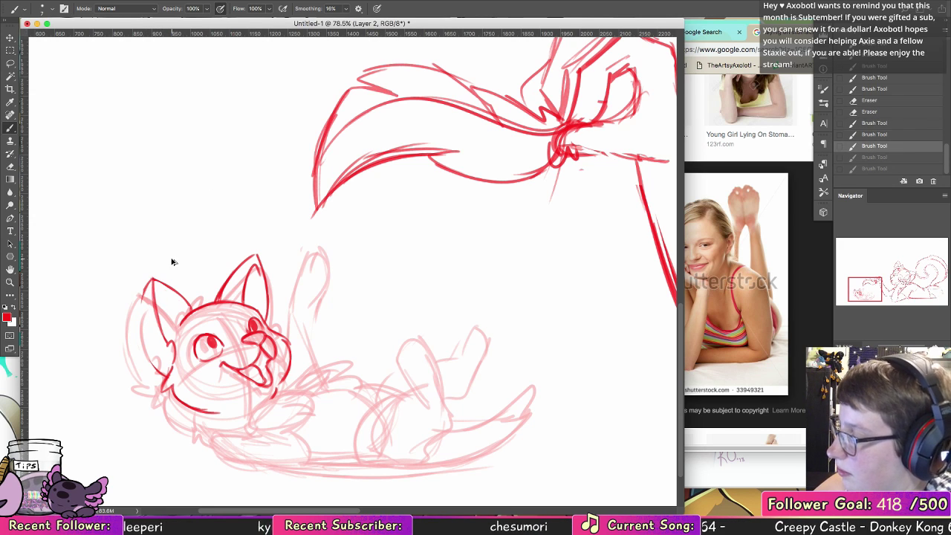
{"action": "key", "text": "super+z"}
{"action": "key", "text": "super+z"}
Step: Lasso both of the cat's ear outlines, delete them, and clear the selection
{"action": "key", "text": "l"}
{"action": "mouse_move", "coordinate": [273, 327]}
{"action": "left_mouse_down"}
{"action": "mouse_move", "coordinate": [253, 303]}
{"action": "mouse_move", "coordinate": [218, 302]}
{"action": "mouse_move", "coordinate": [214, 268]}
{"action": "mouse_move", "coordinate": [290, 319]}
{"action": "left_mouse_up"}
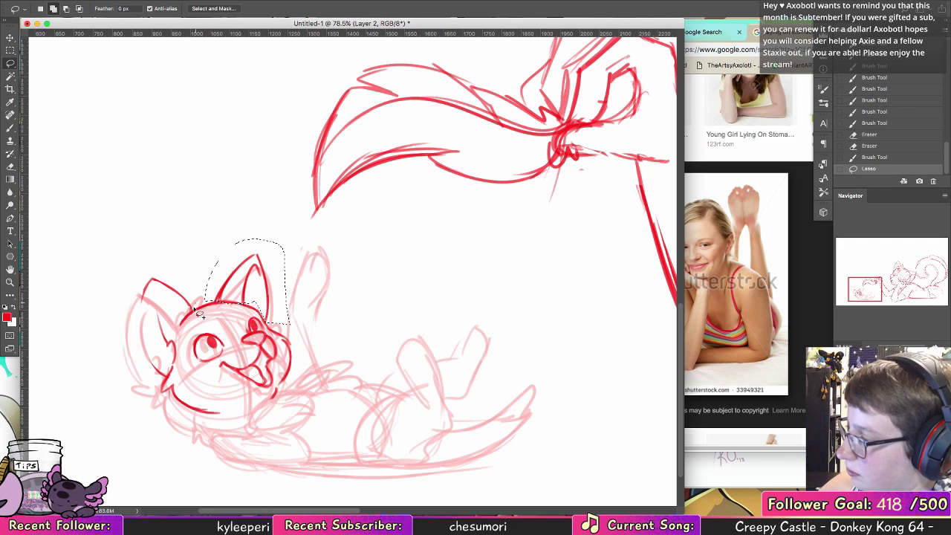
{"action": "mouse_move", "coordinate": [197, 311]}
{"action": "left_mouse_down"}
{"action": "mouse_move", "coordinate": [172, 369]}
{"action": "mouse_move", "coordinate": [123, 334]}
{"action": "mouse_move", "coordinate": [200, 236]}
{"action": "left_mouse_up"}
{"action": "key", "text": "Delete"}
{"action": "key", "text": "super+d"}
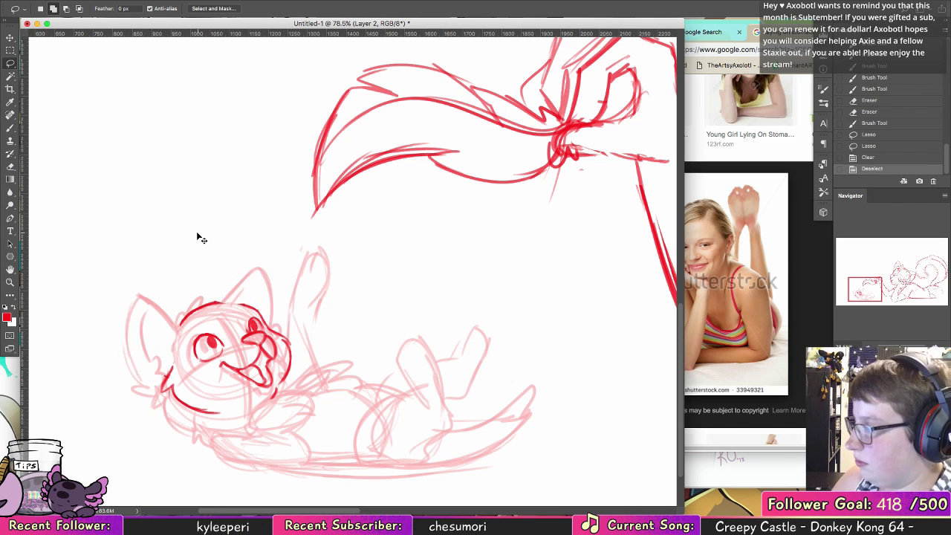
Step: Restore the line along the top of the cat's head and outline the near ear pointing outward from it
{"action": "key", "text": "b"}
{"action": "left_click_drag", "start_coordinate": [215, 303], "coordinate": [259, 311]}
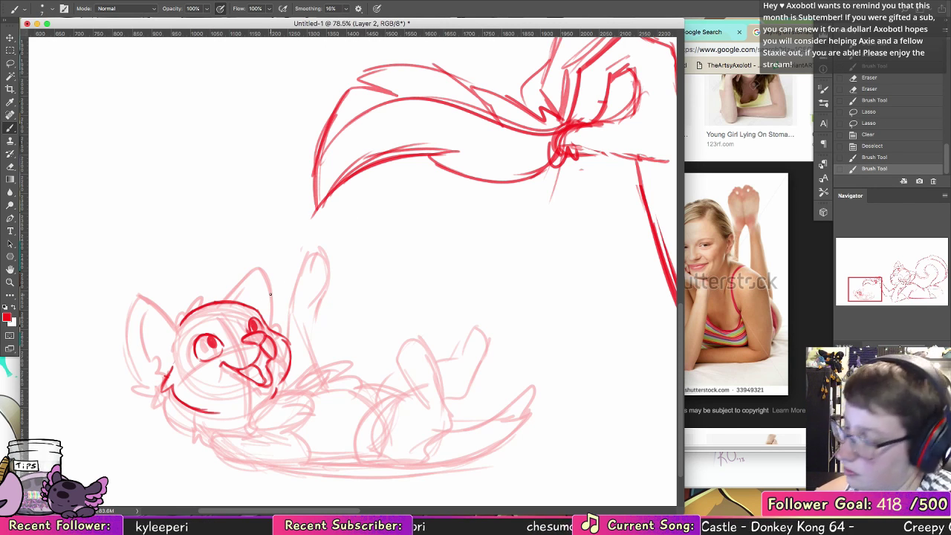
{"action": "mouse_move", "coordinate": [164, 375]}
{"action": "left_mouse_down"}
{"action": "mouse_move", "coordinate": [142, 308]}
{"action": "mouse_move", "coordinate": [194, 301]}
{"action": "mouse_move", "coordinate": [191, 309]}
{"action": "mouse_move", "coordinate": [250, 269]}
{"action": "left_mouse_up"}
{"action": "key", "text": "super+z"}
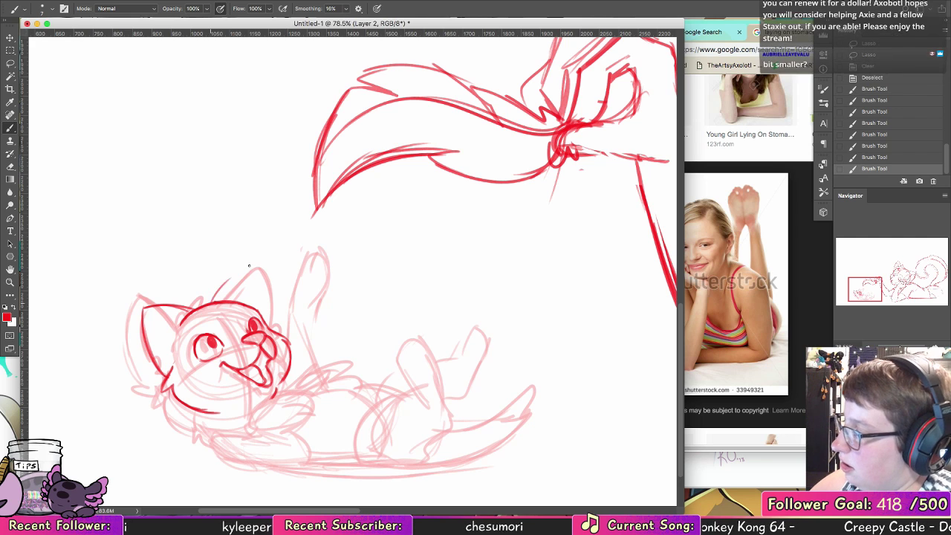
Step: Outline the cat's far ear as a smaller pointed shape and add inner-ear lines to both ears
{"action": "left_click_drag", "start_coordinate": [213, 301], "coordinate": [254, 266]}
{"action": "key", "text": "alt+super+z"}
{"action": "key", "text": "alt+super+z"}
{"action": "mouse_move", "coordinate": [217, 301]}
{"action": "left_mouse_down"}
{"action": "mouse_move", "coordinate": [262, 268]}
{"action": "mouse_move", "coordinate": [269, 324]}
{"action": "left_mouse_up"}
{"action": "left_click_drag", "start_coordinate": [260, 269], "coordinate": [269, 321]}
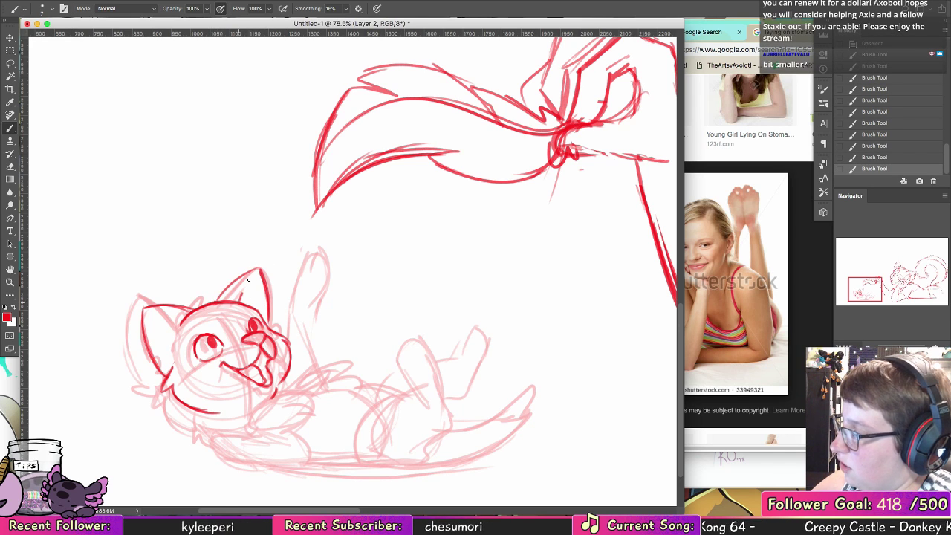
{"action": "left_click_drag", "start_coordinate": [249, 280], "coordinate": [254, 276]}
{"action": "left_click_drag", "start_coordinate": [241, 301], "coordinate": [257, 273]}
{"action": "left_click_drag", "start_coordinate": [174, 369], "coordinate": [153, 309]}
{"action": "left_click_drag", "start_coordinate": [218, 300], "coordinate": [238, 278]}
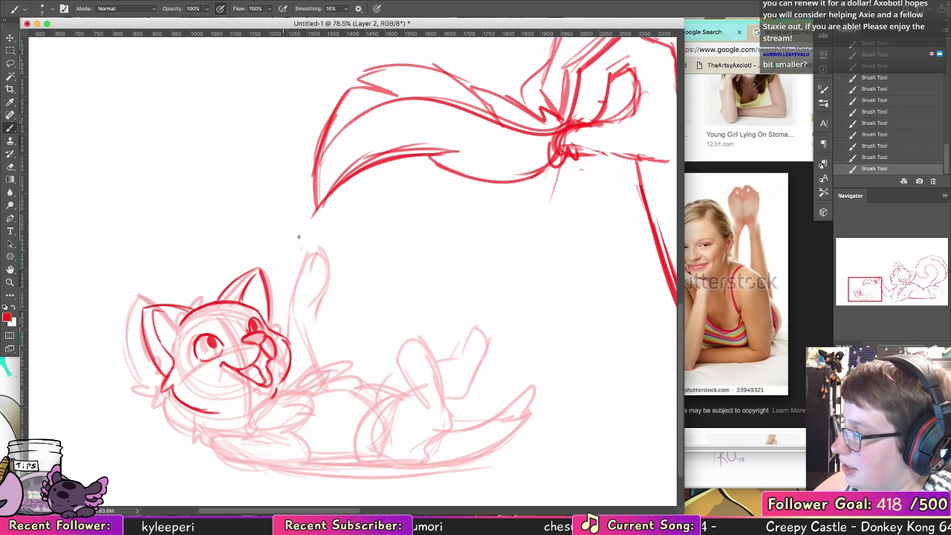
Step: Lasso the far ear, scale it to about 92% width, and nudge it down onto the head
{"action": "key", "text": "space"}
{"action": "left_click_drag", "start_coordinate": [365, 367], "coordinate": [379, 257]}
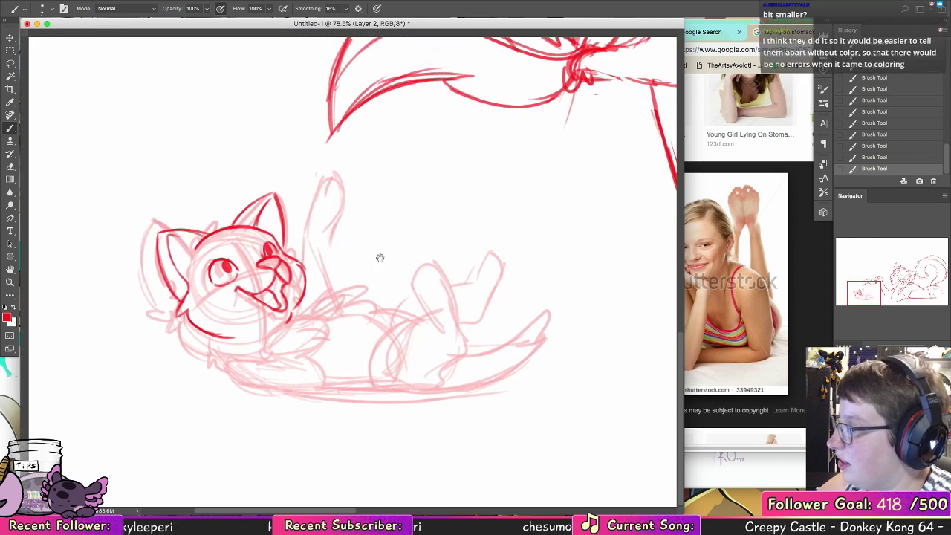
{"action": "left_click", "coordinate": [14, 68]}
{"action": "mouse_move", "coordinate": [272, 234]}
{"action": "left_mouse_down"}
{"action": "mouse_move", "coordinate": [238, 229]}
{"action": "mouse_move", "coordinate": [281, 179]}
{"action": "mouse_move", "coordinate": [308, 258]}
{"action": "mouse_move", "coordinate": [282, 246]}
{"action": "left_mouse_up"}
{"action": "left_click", "coordinate": [10, 38]}
{"action": "left_click_drag", "start_coordinate": [313, 180], "coordinate": [306, 185]}
{"action": "left_click_drag", "start_coordinate": [282, 225], "coordinate": [285, 220]}
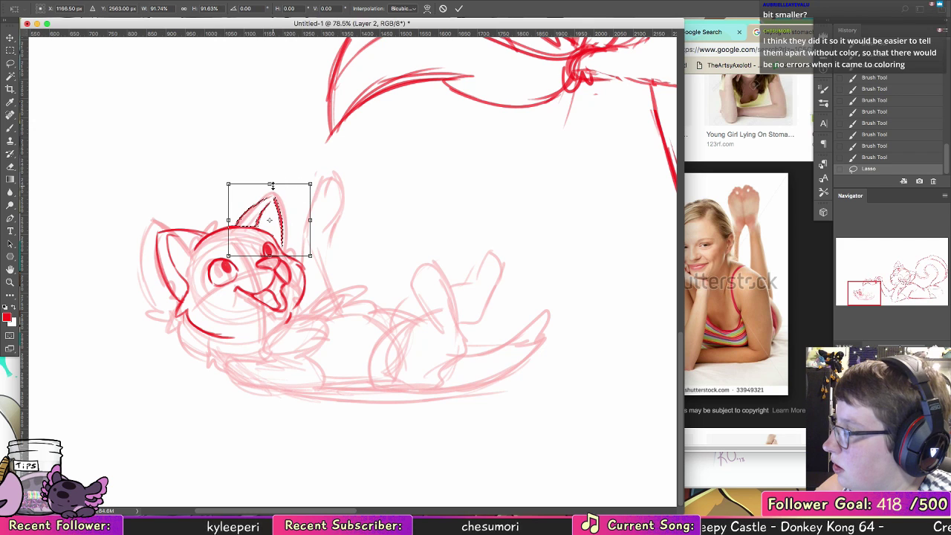
{"action": "left_click_drag", "start_coordinate": [272, 184], "coordinate": [278, 173]}
{"action": "left_click", "coordinate": [459, 8]}
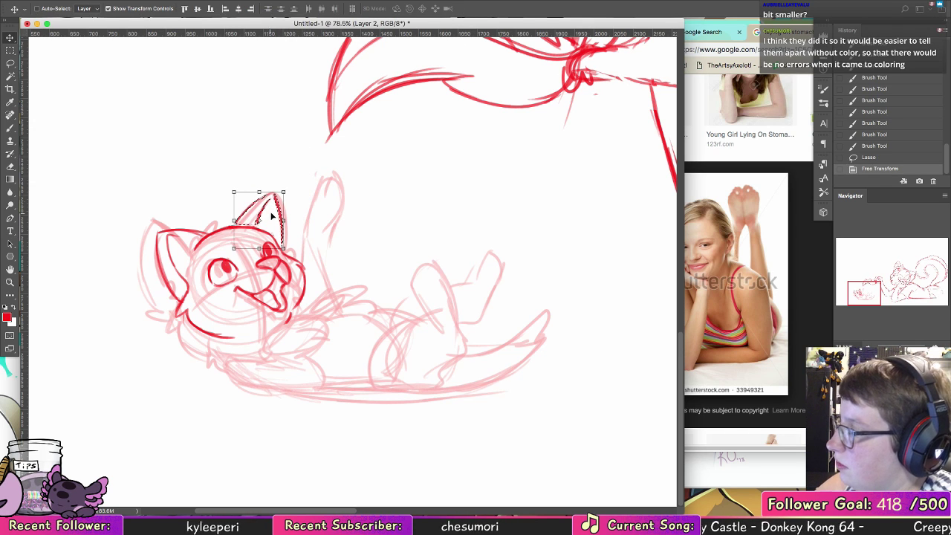
{"action": "left_click_drag", "start_coordinate": [272, 214], "coordinate": [273, 216]}
{"action": "key", "text": "ctrl+d"}
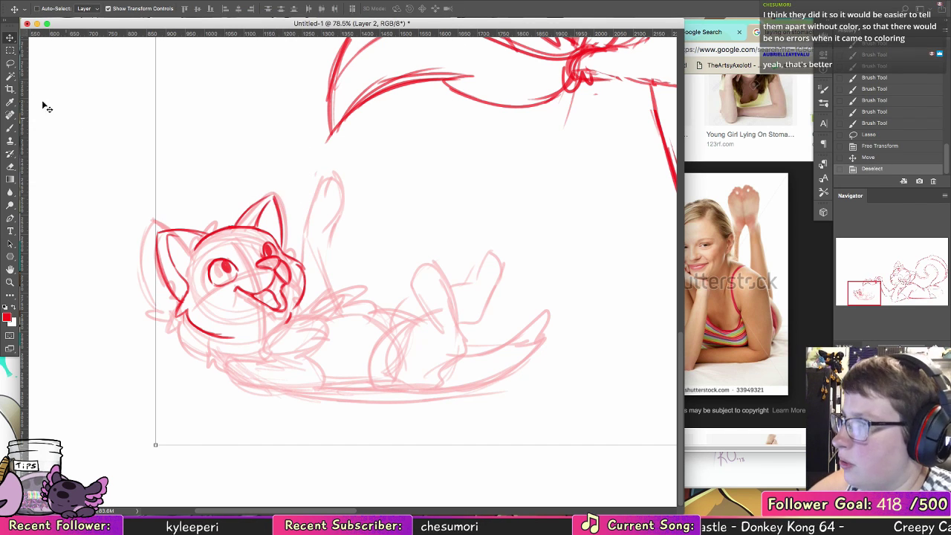
Step: Lasso the near ear, widen it to about 123%, rotate it about -7°, shift it outward, and apply the transformation
{"action": "key", "text": "l"}
{"action": "mouse_move", "coordinate": [209, 246]}
{"action": "left_mouse_down"}
{"action": "mouse_move", "coordinate": [208, 225]}
{"action": "mouse_move", "coordinate": [151, 256]}
{"action": "mouse_move", "coordinate": [179, 304]}
{"action": "mouse_move", "coordinate": [196, 239]}
{"action": "left_mouse_up"}
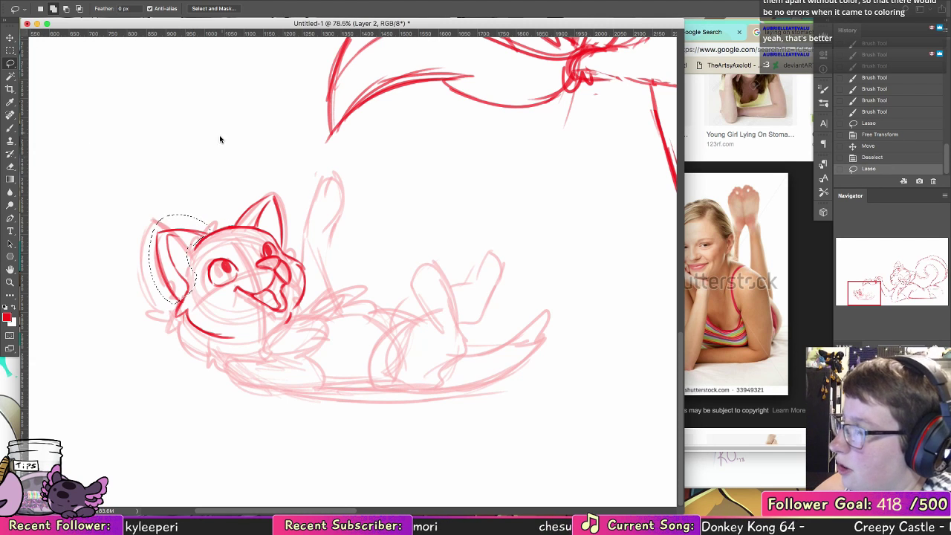
{"action": "key", "text": "v"}
{"action": "left_click_drag", "start_coordinate": [148, 215], "coordinate": [134, 214]}
{"action": "left_click_drag", "start_coordinate": [215, 243], "coordinate": [207, 250]}
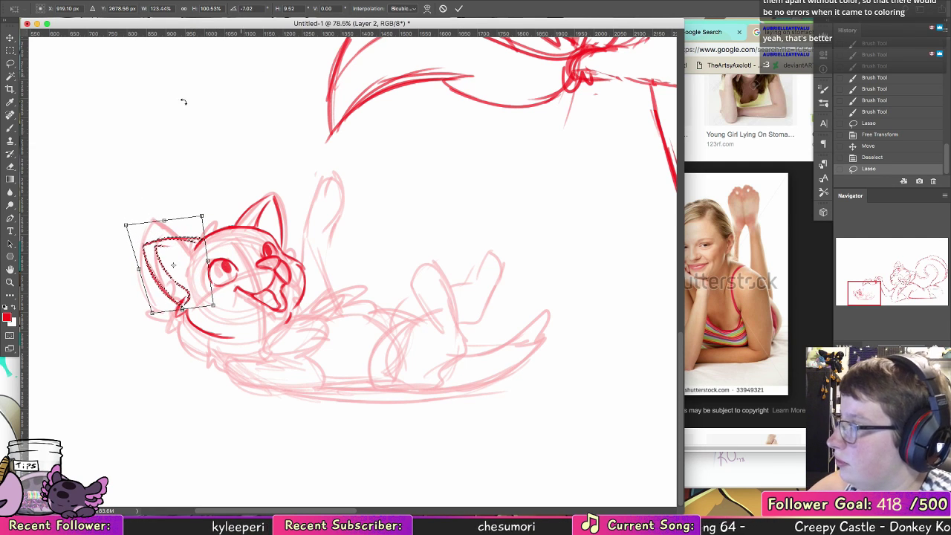
{"action": "key", "text": "e"}
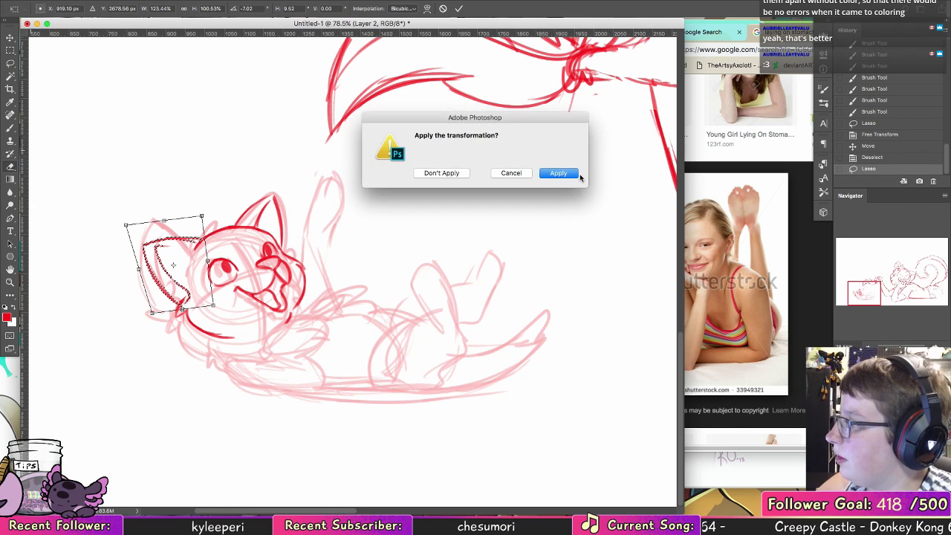
{"action": "left_click", "coordinate": [562, 175]}
{"action": "key", "text": "ctrl+d"}
Step: Erase the overlapping lines where the near ear meets the cheek and touch up the join with the brush
{"action": "left_click_drag", "start_coordinate": [185, 299], "coordinate": [182, 287]}
{"action": "left_click", "coordinate": [188, 290]}
{"action": "left_click", "coordinate": [11, 130]}
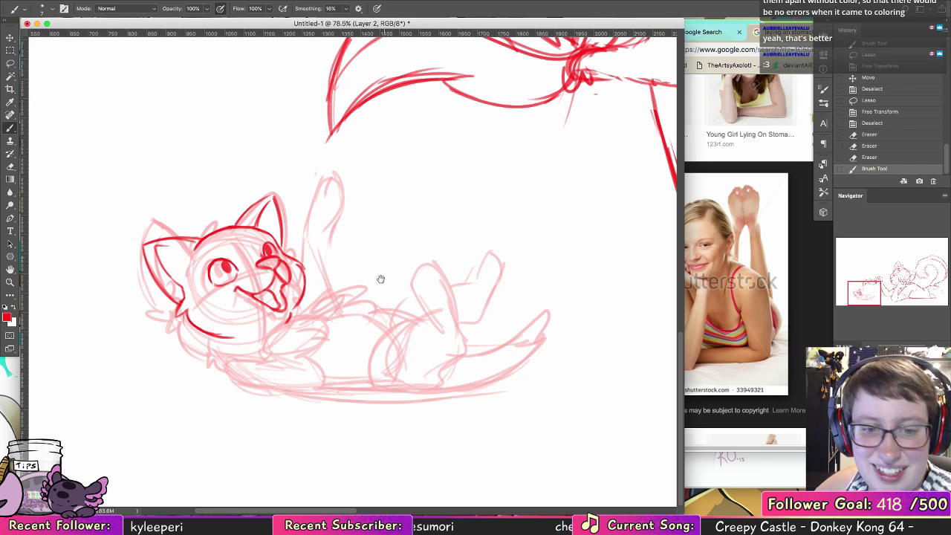
{"action": "left_click_drag", "start_coordinate": [380, 278], "coordinate": [377, 278]}
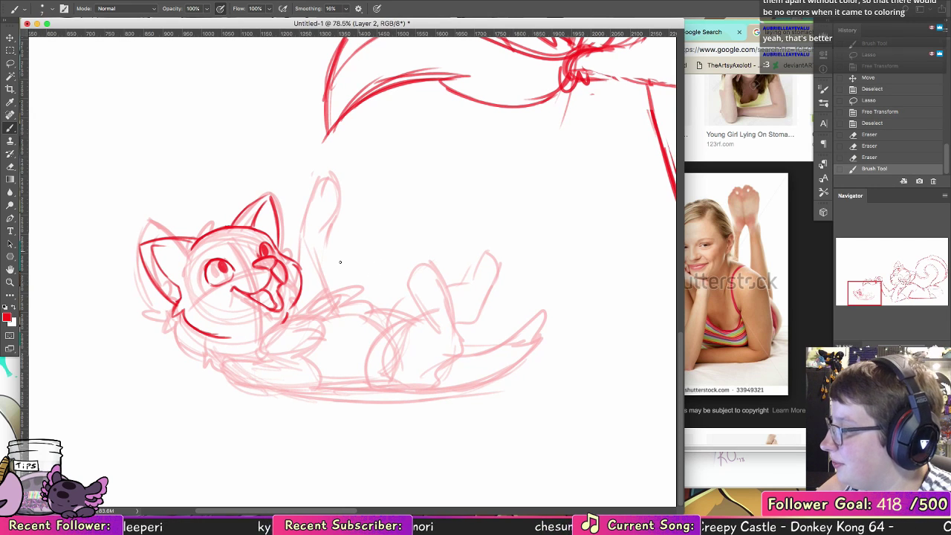
Step: Draw the fur tufts below the cat's chin and outline the near foreleg with its paw curled on the chest
{"action": "mouse_move", "coordinate": [229, 338]}
{"action": "left_mouse_down"}
{"action": "mouse_move", "coordinate": [252, 360]}
{"action": "mouse_move", "coordinate": [265, 357]}
{"action": "mouse_move", "coordinate": [251, 339]}
{"action": "mouse_move", "coordinate": [300, 322]}
{"action": "left_mouse_up"}
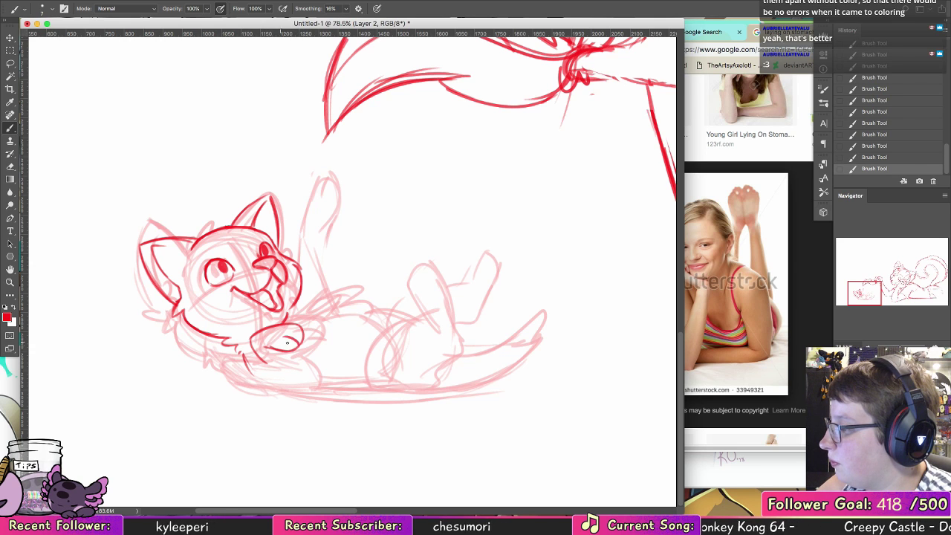
{"action": "left_click_drag", "start_coordinate": [297, 353], "coordinate": [313, 376]}
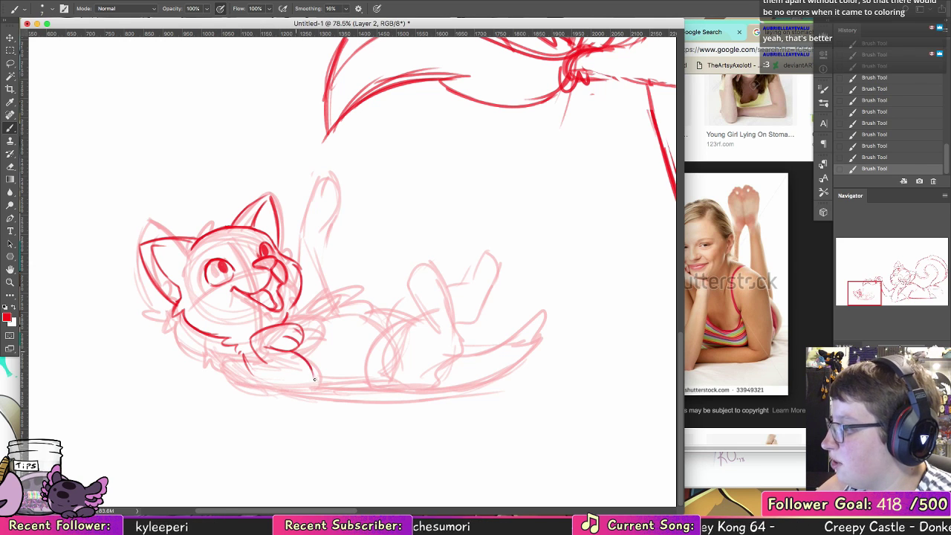
{"action": "mouse_move", "coordinate": [242, 357]}
{"action": "left_mouse_down"}
{"action": "mouse_move", "coordinate": [254, 383]}
{"action": "mouse_move", "coordinate": [318, 380]}
{"action": "left_mouse_up"}
{"action": "key", "text": "ctrl+alt+z"}
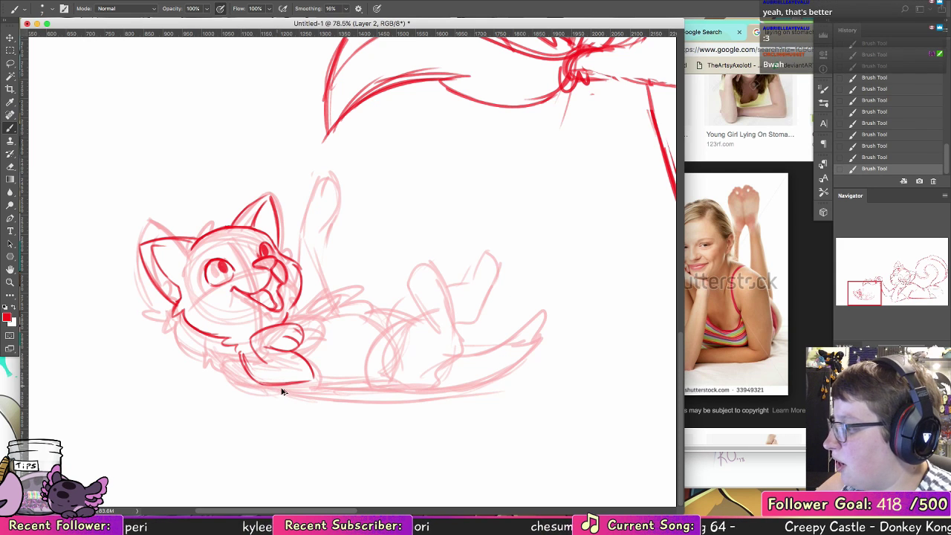
{"action": "key", "text": "ctrl+alt+z"}
{"action": "key", "text": "ctrl+shift+z"}
{"action": "key", "text": "ctrl+shift+z"}
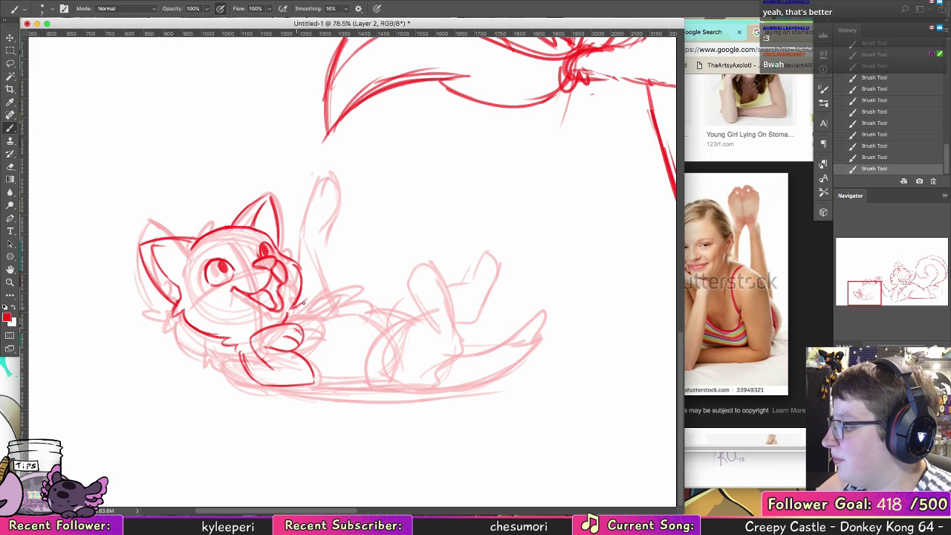
Step: Outline the chest fur beyond the far cheek and the far foreleg reaching up with its paw
{"action": "key", "text": "ctrl+alt+z"}
{"action": "key", "text": "ctrl+alt+z"}
{"action": "key", "text": "ctrl+alt+z"}
{"action": "key", "text": "ctrl+alt+z"}
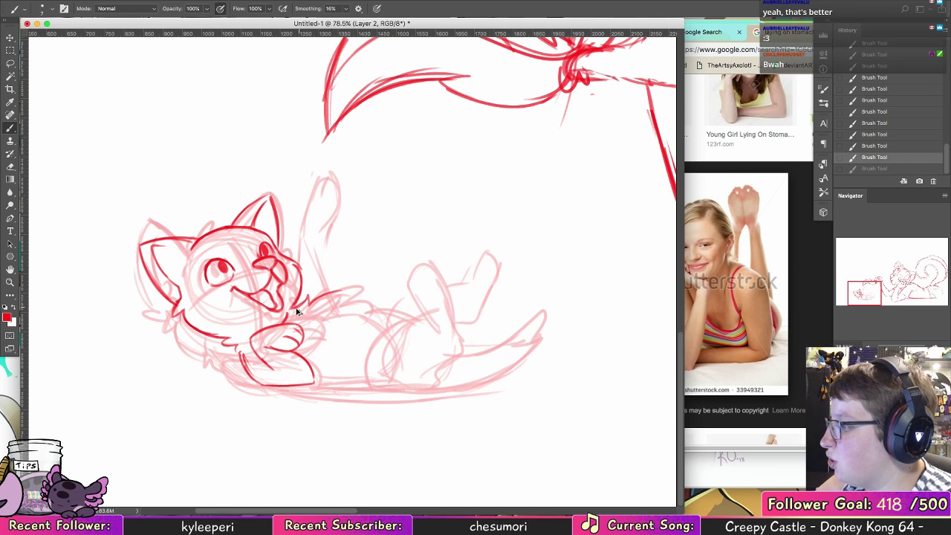
{"action": "key", "text": "ctrl+shift+z"}
{"action": "key", "text": "ctrl+shift+z"}
{"action": "key", "text": "ctrl+shift+z"}
{"action": "key", "text": "ctrl+shift+z"}
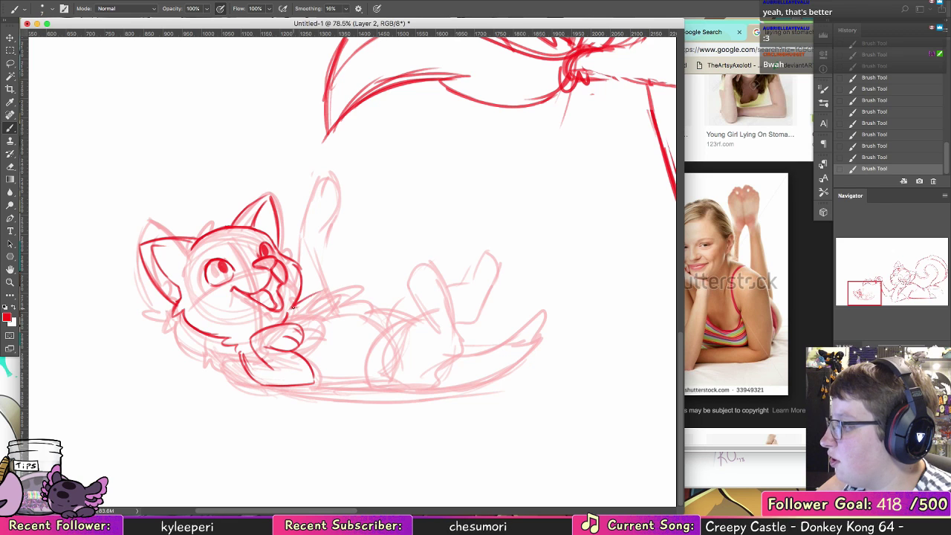
{"action": "left_click_drag", "start_coordinate": [332, 293], "coordinate": [361, 289]}
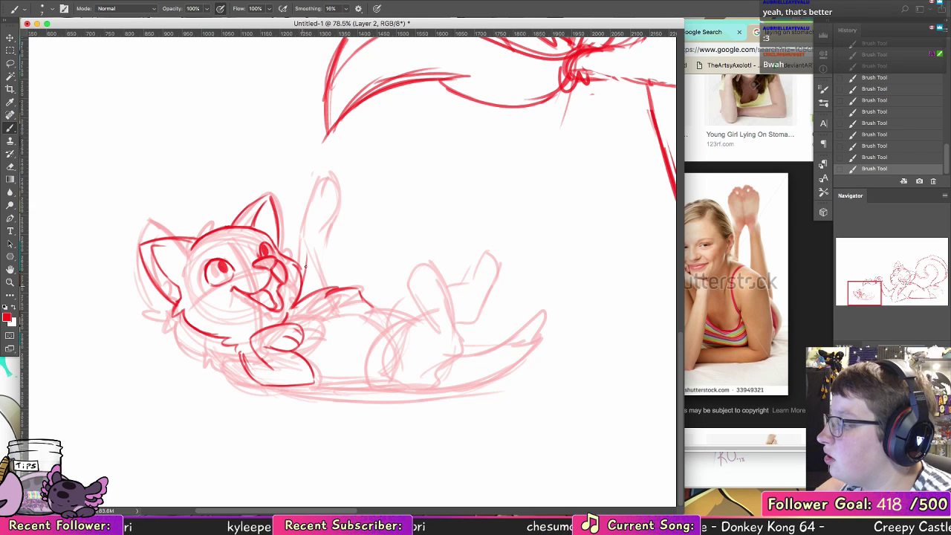
{"action": "mouse_move", "coordinate": [306, 236]}
{"action": "left_mouse_down"}
{"action": "mouse_move", "coordinate": [308, 211]}
{"action": "mouse_move", "coordinate": [307, 253]}
{"action": "mouse_move", "coordinate": [306, 208]}
{"action": "mouse_move", "coordinate": [319, 183]}
{"action": "mouse_move", "coordinate": [306, 216]}
{"action": "mouse_move", "coordinate": [326, 169]}
{"action": "mouse_move", "coordinate": [306, 232]}
{"action": "mouse_move", "coordinate": [325, 174]}
{"action": "mouse_move", "coordinate": [311, 199]}
{"action": "mouse_move", "coordinate": [333, 171]}
{"action": "mouse_move", "coordinate": [324, 176]}
{"action": "mouse_move", "coordinate": [342, 200]}
{"action": "mouse_move", "coordinate": [327, 262]}
{"action": "mouse_move", "coordinate": [344, 286]}
{"action": "left_mouse_up"}
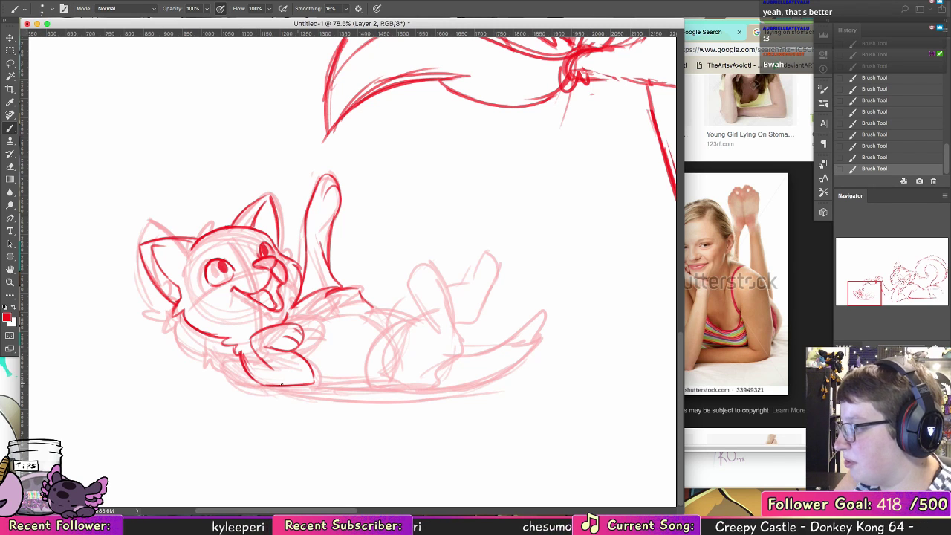
Step: Draw the line of the cat's back along the ground from the near elbow to the hip
{"action": "left_click_drag", "start_coordinate": [257, 384], "coordinate": [374, 385]}
{"action": "key", "text": "super+z"}
{"action": "key", "text": "super+z"}
{"action": "mouse_move", "coordinate": [315, 382]}
{"action": "left_mouse_down"}
{"action": "mouse_move", "coordinate": [391, 382]}
{"action": "mouse_move", "coordinate": [369, 358]}
{"action": "mouse_move", "coordinate": [411, 313]}
{"action": "left_mouse_up"}
{"action": "key", "text": "super+z"}
{"action": "key", "text": "super+z"}
{"action": "key", "text": "super+z"}
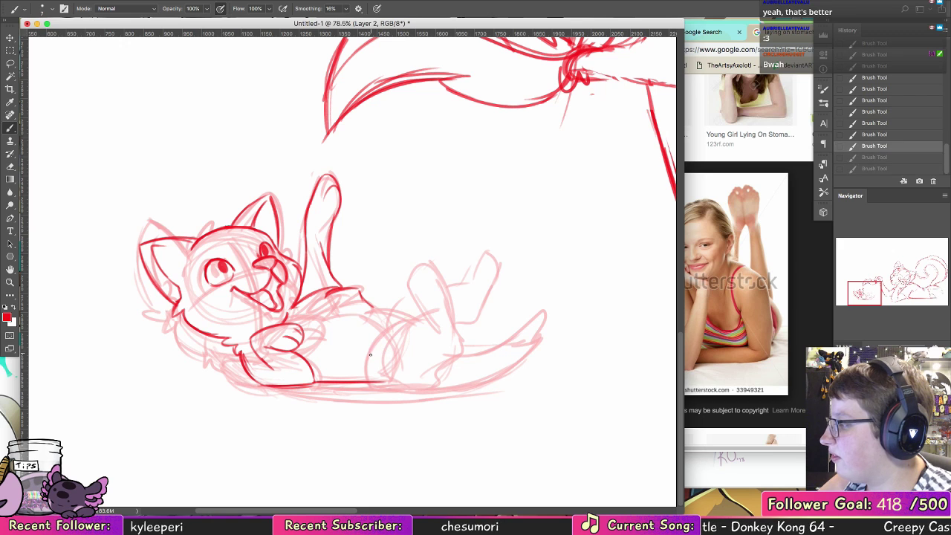
Step: Outline the cat's near hind leg over the rough, with the curved thigh and the raised, rounded foot
{"action": "left_click_drag", "start_coordinate": [370, 355], "coordinate": [425, 293]}
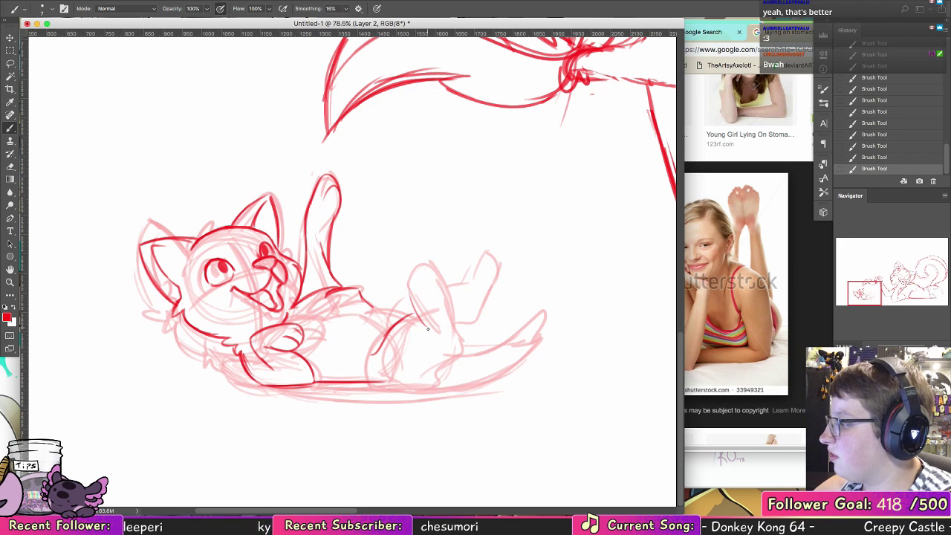
{"action": "left_click_drag", "start_coordinate": [415, 330], "coordinate": [428, 278]}
{"action": "key", "text": "ctrl+z"}
{"action": "key", "text": "ctrl+z"}
{"action": "mouse_move", "coordinate": [401, 318]}
{"action": "left_mouse_down"}
{"action": "mouse_move", "coordinate": [433, 318]}
{"action": "mouse_move", "coordinate": [415, 275]}
{"action": "left_mouse_up"}
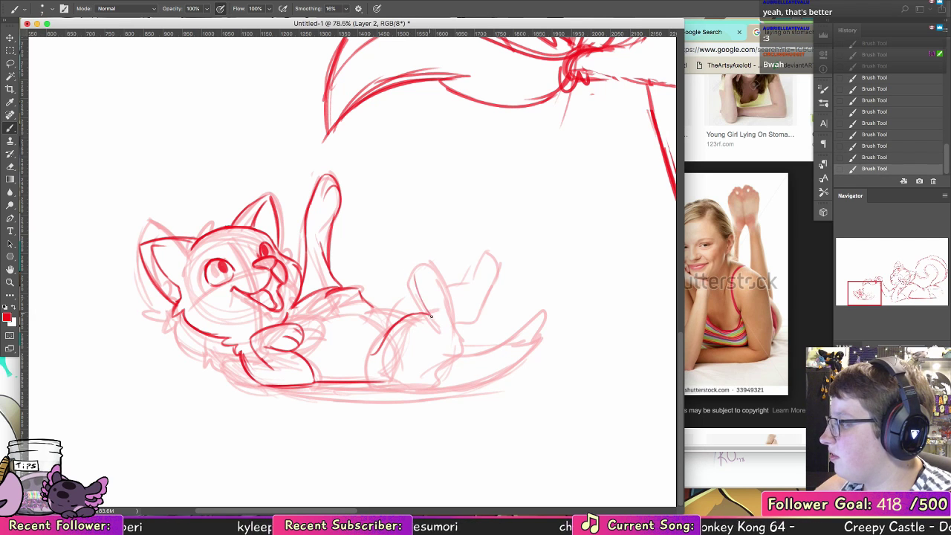
{"action": "mouse_move", "coordinate": [432, 317]}
{"action": "left_mouse_down"}
{"action": "mouse_move", "coordinate": [416, 269]}
{"action": "mouse_move", "coordinate": [441, 260]}
{"action": "mouse_move", "coordinate": [446, 292]}
{"action": "mouse_move", "coordinate": [439, 271]}
{"action": "mouse_move", "coordinate": [415, 274]}
{"action": "mouse_move", "coordinate": [449, 295]}
{"action": "left_mouse_up"}
{"action": "key", "text": "super+z"}
{"action": "key", "text": "ctrl+z"}
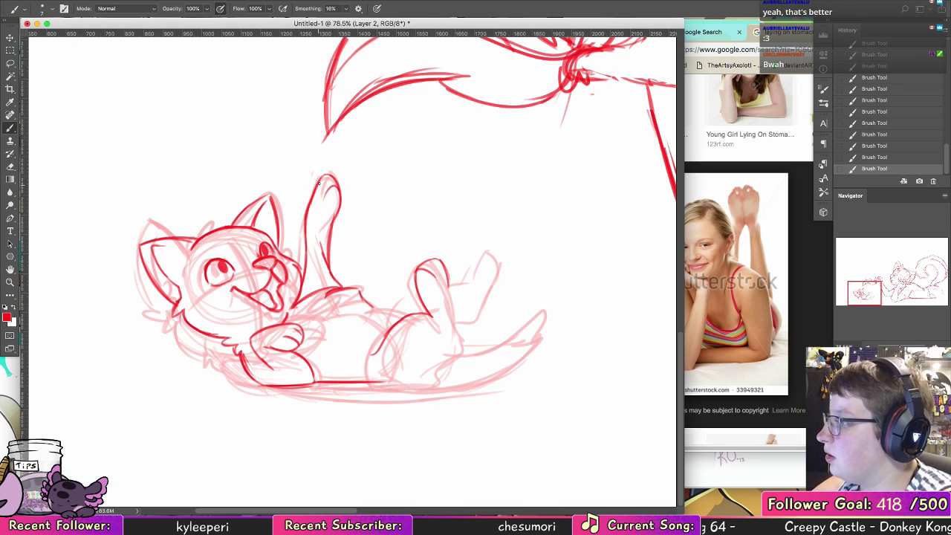
Step: Erase the tip of the cat's raised forepaw, redraw it with toes and paw pads, and add toes to the curled paw
{"action": "left_click", "coordinate": [11, 166]}
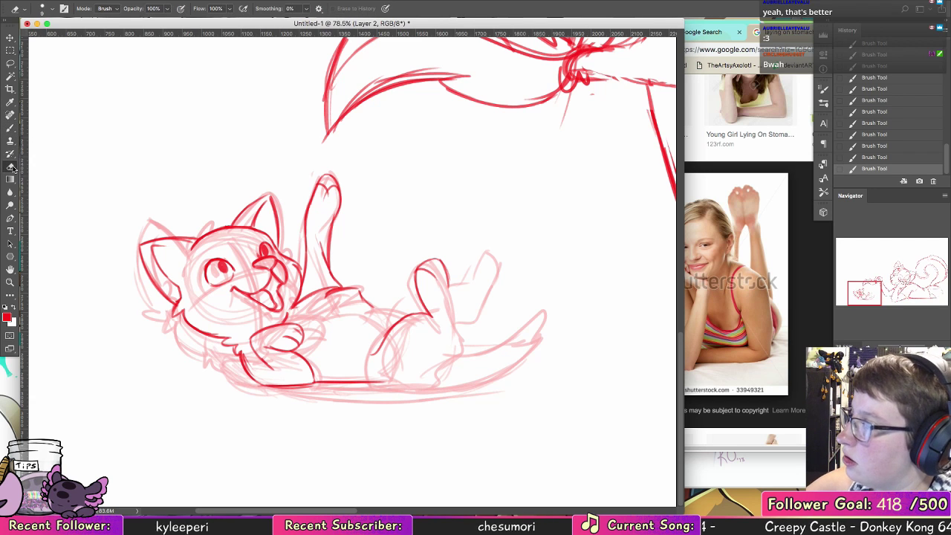
{"action": "mouse_move", "coordinate": [332, 200]}
{"action": "left_mouse_down"}
{"action": "mouse_move", "coordinate": [329, 185]}
{"action": "mouse_move", "coordinate": [336, 198]}
{"action": "left_mouse_up"}
{"action": "left_click", "coordinate": [11, 130]}
{"action": "key", "text": "e"}
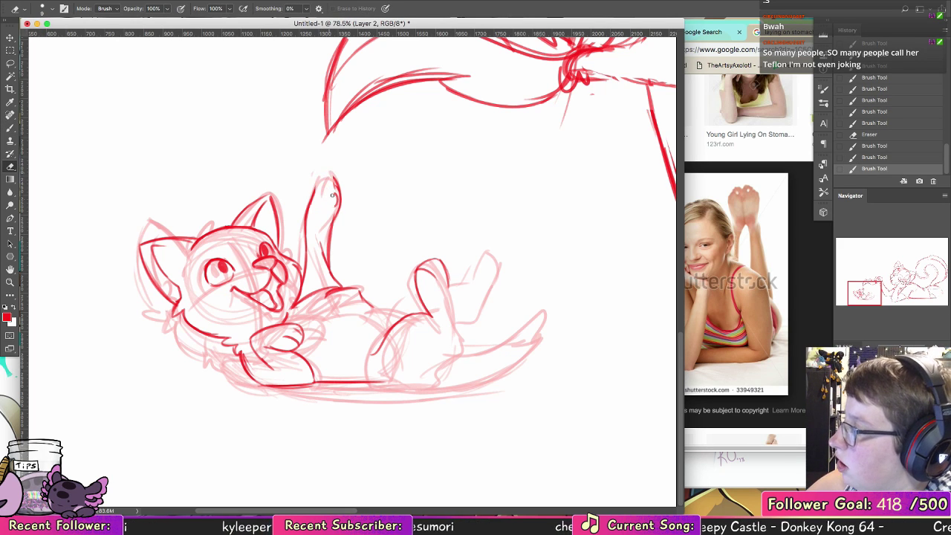
{"action": "key", "text": "b"}
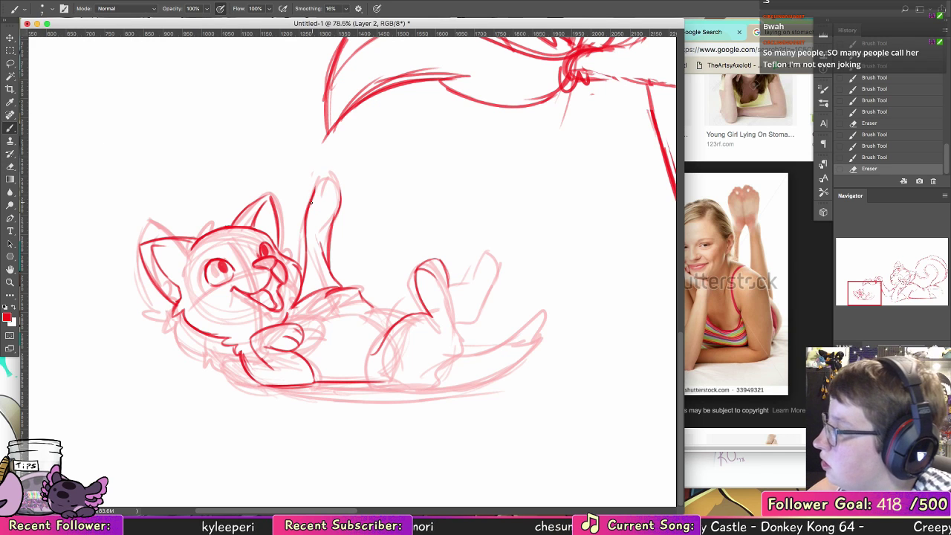
{"action": "mouse_move", "coordinate": [319, 180]}
{"action": "left_mouse_down"}
{"action": "mouse_move", "coordinate": [308, 207]}
{"action": "mouse_move", "coordinate": [331, 173]}
{"action": "mouse_move", "coordinate": [337, 182]}
{"action": "left_mouse_up"}
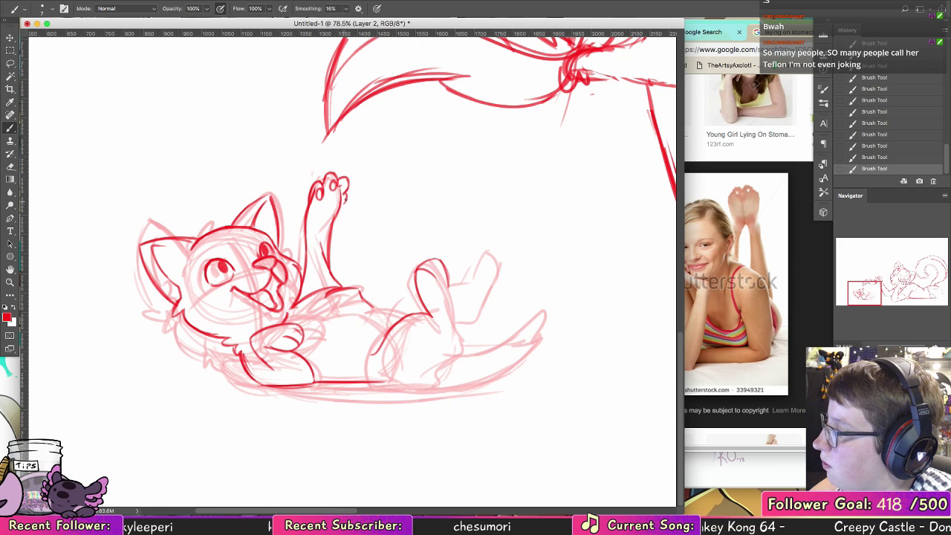
{"action": "left_click_drag", "start_coordinate": [331, 205], "coordinate": [329, 200]}
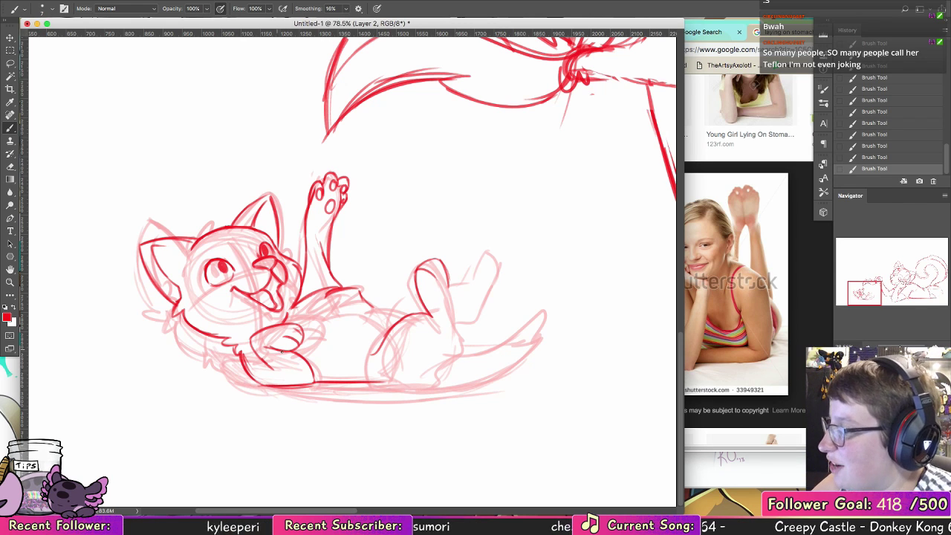
{"action": "left_click_drag", "start_coordinate": [299, 345], "coordinate": [302, 332]}
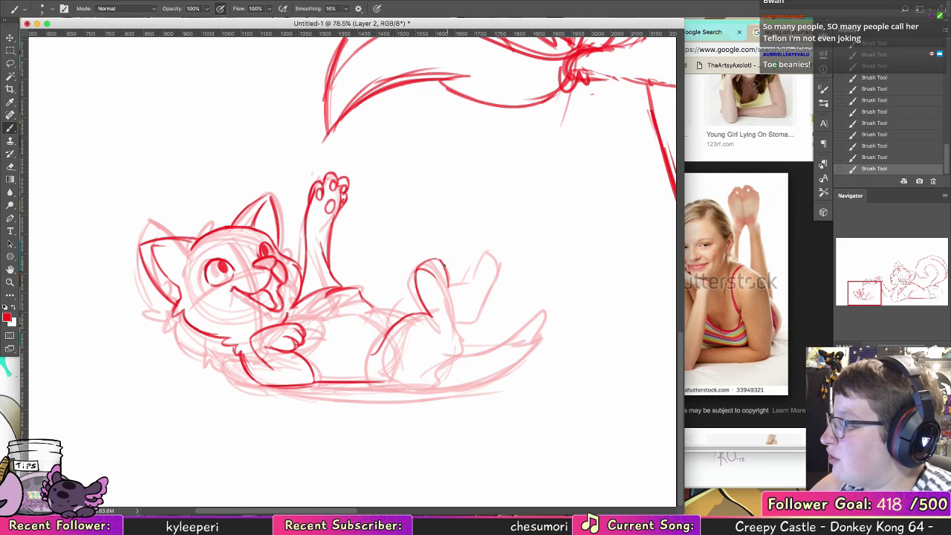
Step: Draw the pads on the near hind paw and outline the back of that leg down to the heel and rump
{"action": "left_click_drag", "start_coordinate": [428, 280], "coordinate": [430, 290]}
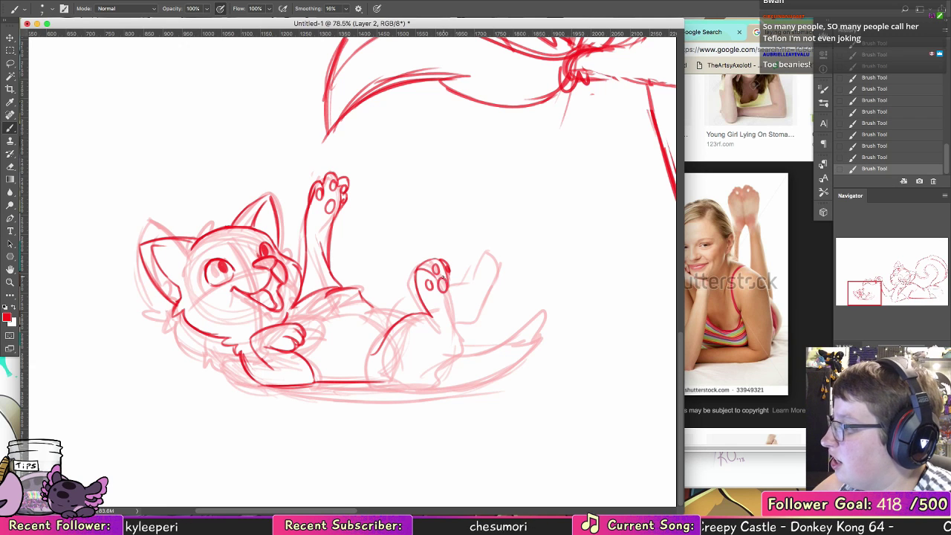
{"action": "key", "text": "super+z"}
{"action": "left_click_drag", "start_coordinate": [447, 277], "coordinate": [463, 346]}
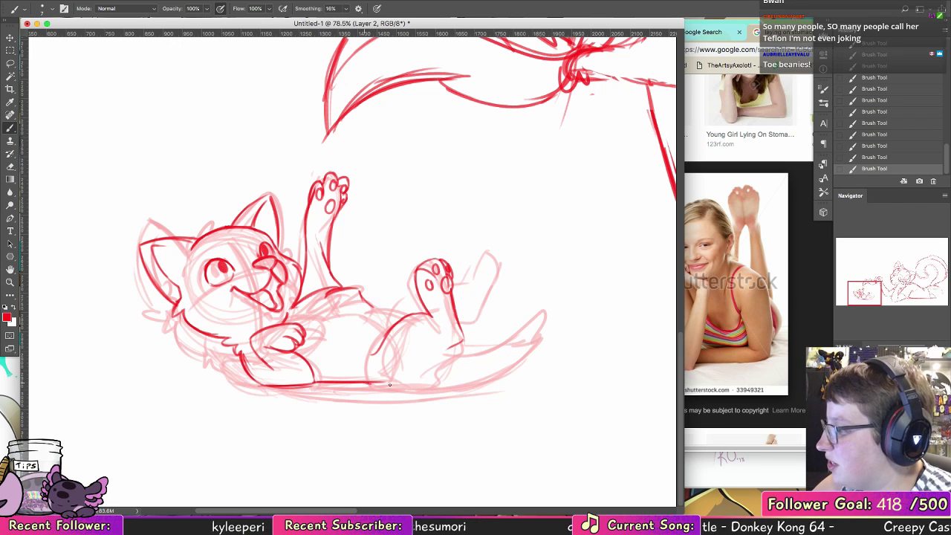
{"action": "key", "text": "super+z"}
{"action": "mouse_move", "coordinate": [349, 383]}
{"action": "left_mouse_down"}
{"action": "mouse_move", "coordinate": [430, 386]}
{"action": "mouse_move", "coordinate": [456, 370]}
{"action": "left_mouse_up"}
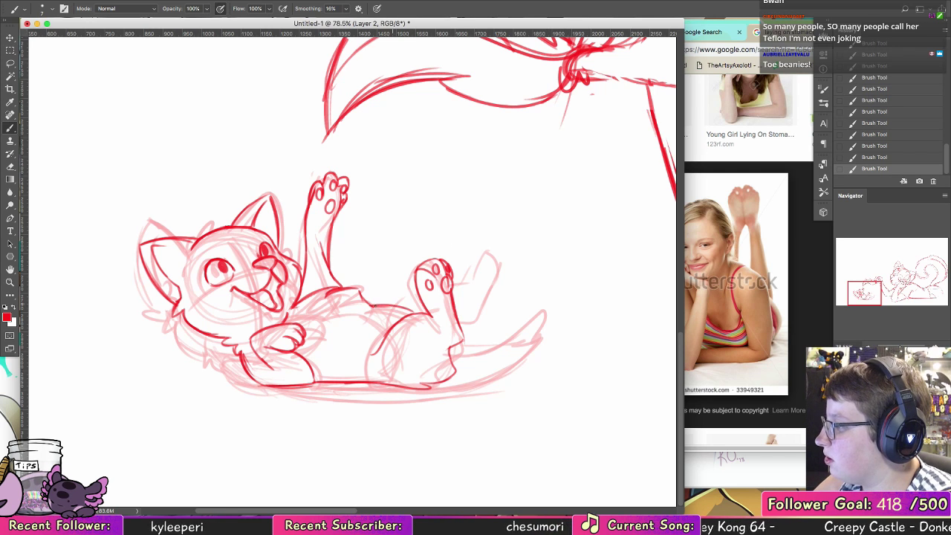
Step: Draw the cat's belly line up to the thigh and outline the far hind leg with its raised foot
{"action": "left_click_drag", "start_coordinate": [375, 306], "coordinate": [434, 306]}
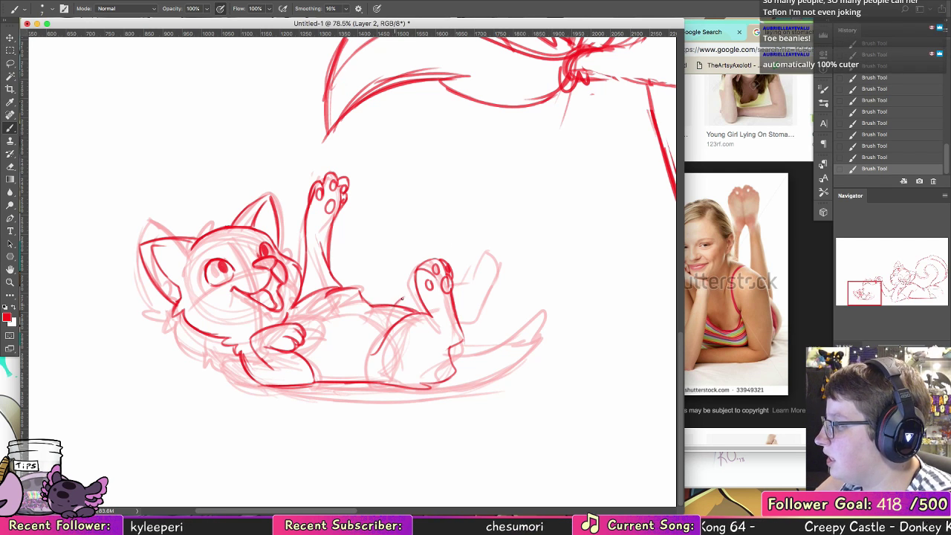
{"action": "left_click_drag", "start_coordinate": [482, 272], "coordinate": [499, 256]}
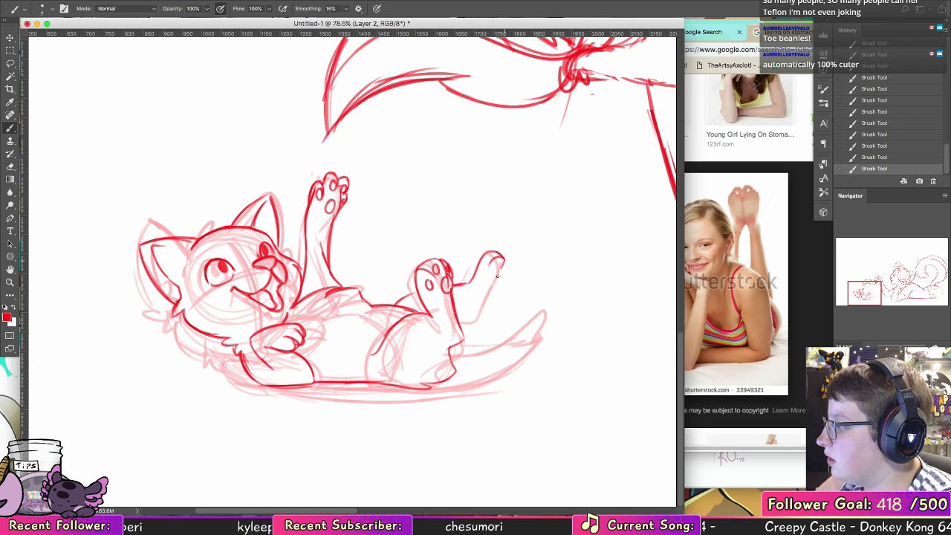
{"action": "mouse_move", "coordinate": [504, 262]}
{"action": "left_mouse_down"}
{"action": "mouse_move", "coordinate": [479, 310]}
{"action": "mouse_move", "coordinate": [456, 319]}
{"action": "mouse_move", "coordinate": [472, 309]}
{"action": "left_mouse_up"}
Step: Outline the cat's tail sweeping up from the rump to a pointed tip
{"action": "mouse_move", "coordinate": [428, 384]}
{"action": "left_mouse_down"}
{"action": "mouse_move", "coordinate": [487, 378]}
{"action": "mouse_move", "coordinate": [548, 315]}
{"action": "left_mouse_up"}
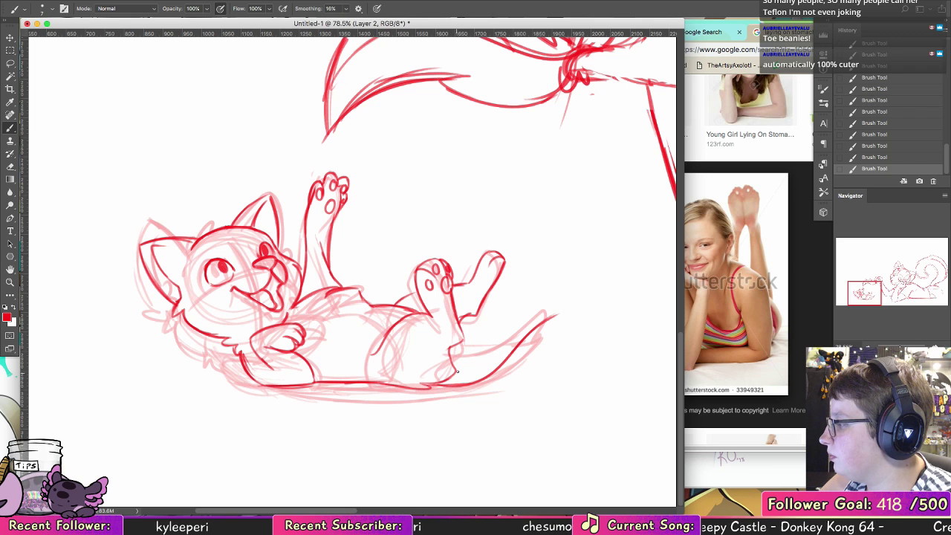
{"action": "key", "text": "super+z"}
{"action": "key", "text": "super+z"}
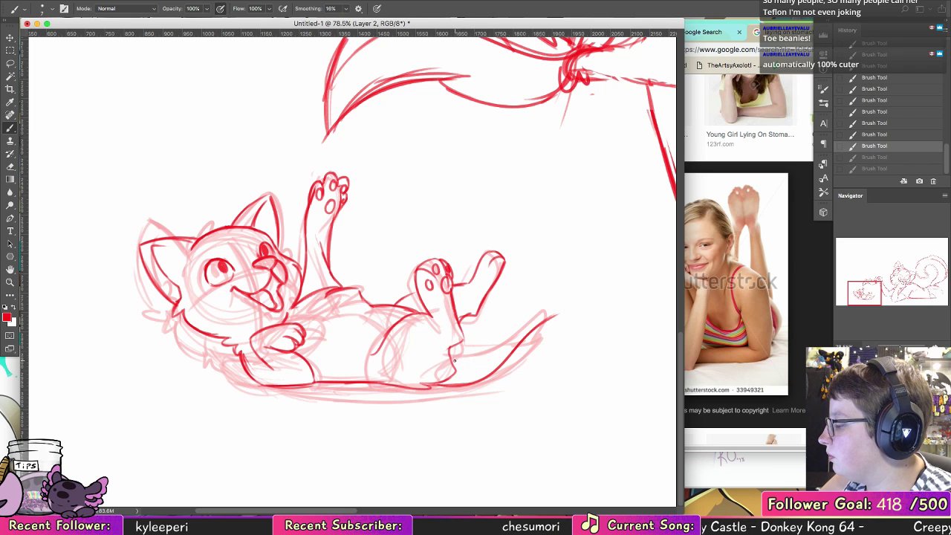
{"action": "left_click_drag", "start_coordinate": [452, 344], "coordinate": [450, 358]}
{"action": "key", "text": "super+z"}
{"action": "mouse_move", "coordinate": [450, 359]}
{"action": "left_mouse_down"}
{"action": "mouse_move", "coordinate": [474, 354]}
{"action": "mouse_move", "coordinate": [526, 312]}
{"action": "mouse_move", "coordinate": [564, 307]}
{"action": "mouse_move", "coordinate": [507, 285]}
{"action": "left_mouse_up"}
Step: Hide the cat's faded rough so that only its clean redrawn lines show
{"action": "left_click", "coordinate": [9, 282]}
{"action": "left_click_drag", "start_coordinate": [514, 328], "coordinate": [477, 336]}
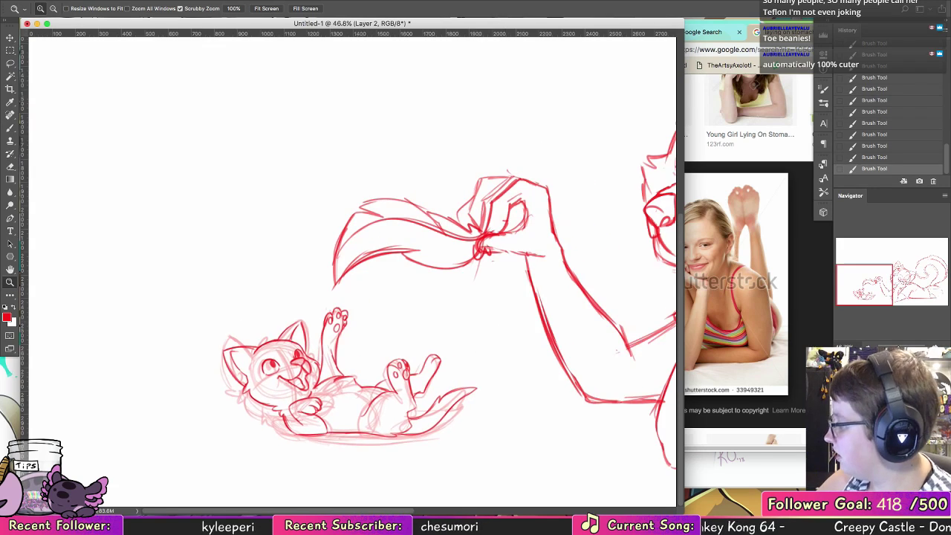
{"action": "left_click", "coordinate": [842, 438]}
{"action": "mouse_move", "coordinate": [599, 384]}
{"action": "left_mouse_down"}
{"action": "mouse_move", "coordinate": [579, 387]}
{"action": "mouse_move", "coordinate": [596, 380]}
{"action": "left_mouse_up"}
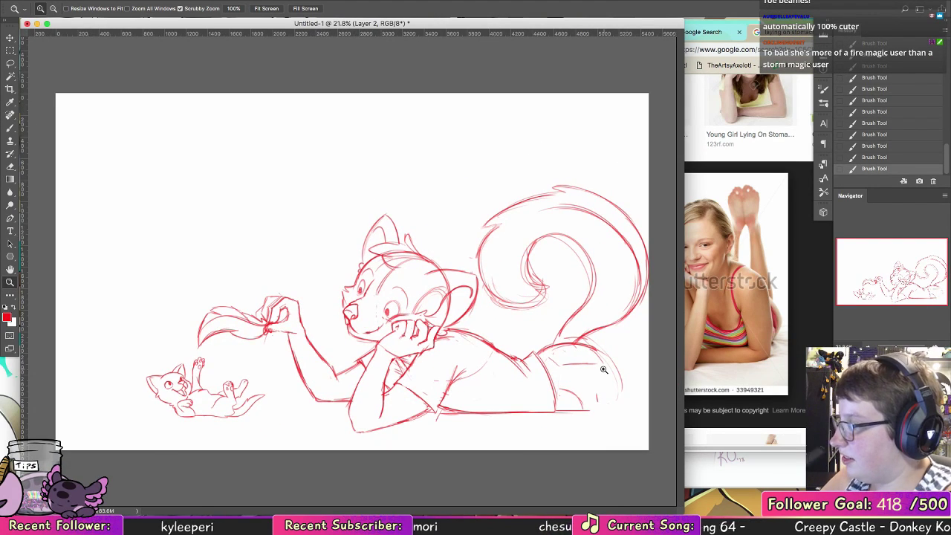
Step: Bring up the coloured red panda portrait in the browser as a reference beside the canvas
{"action": "left_click_drag", "start_coordinate": [387, 307], "coordinate": [480, 292]}
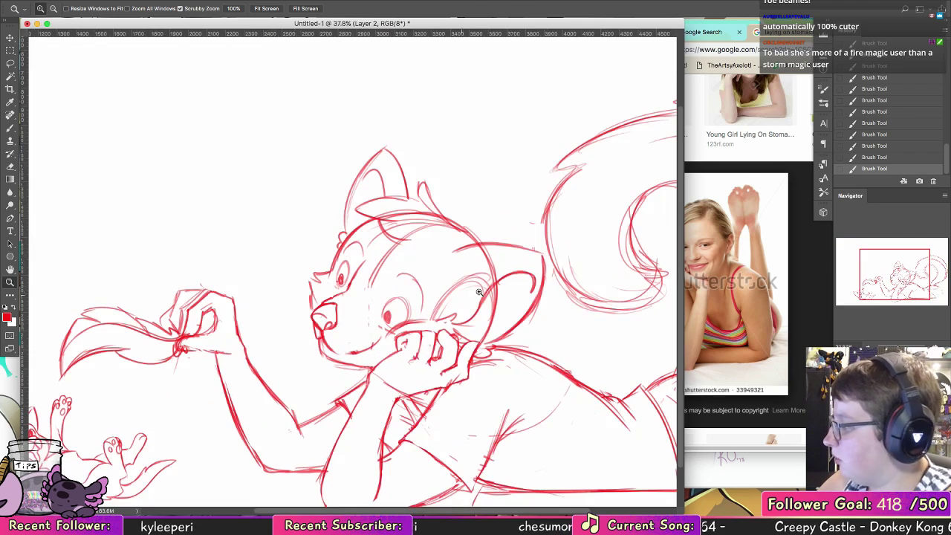
{"action": "left_click", "coordinate": [754, 453]}
{"action": "left_click_drag", "start_coordinate": [628, 302], "coordinate": [743, 322]}
{"action": "left_click", "coordinate": [132, 197]}
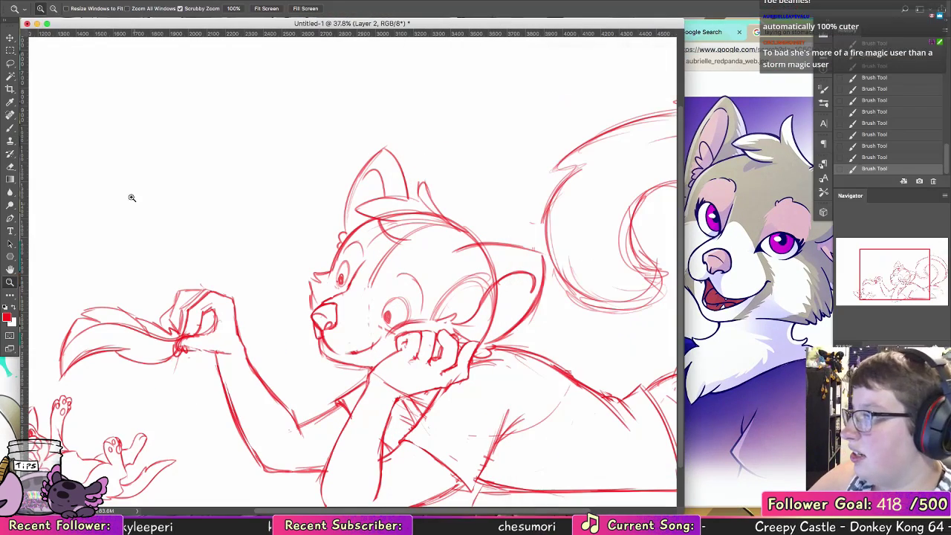
Step: Redraw the red panda's eyes with darker lids, pupils and lashes, and refine the contours of the muzzle and far cheek
{"action": "left_click", "coordinate": [10, 128]}
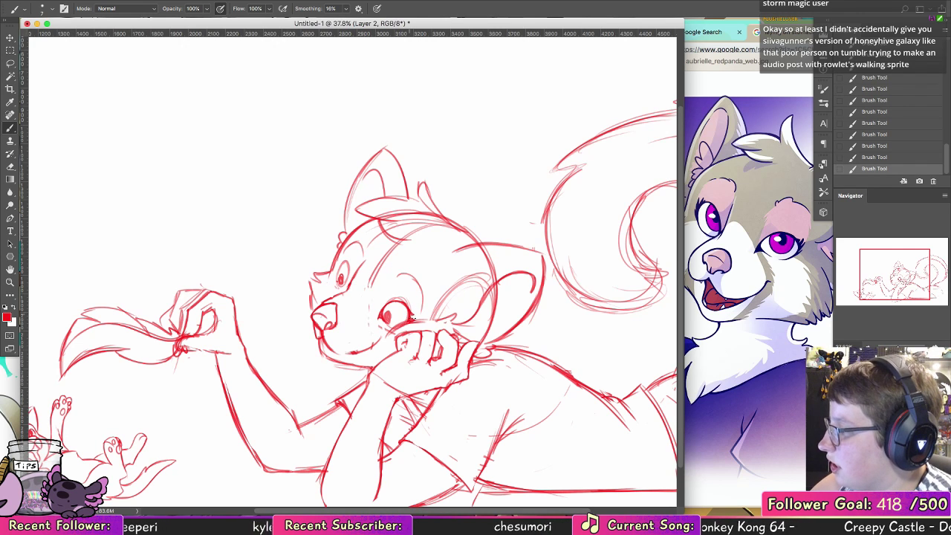
{"action": "left_click_drag", "start_coordinate": [343, 276], "coordinate": [341, 284]}
{"action": "key", "text": "alt+super+z"}
{"action": "key", "text": "alt+super+z"}
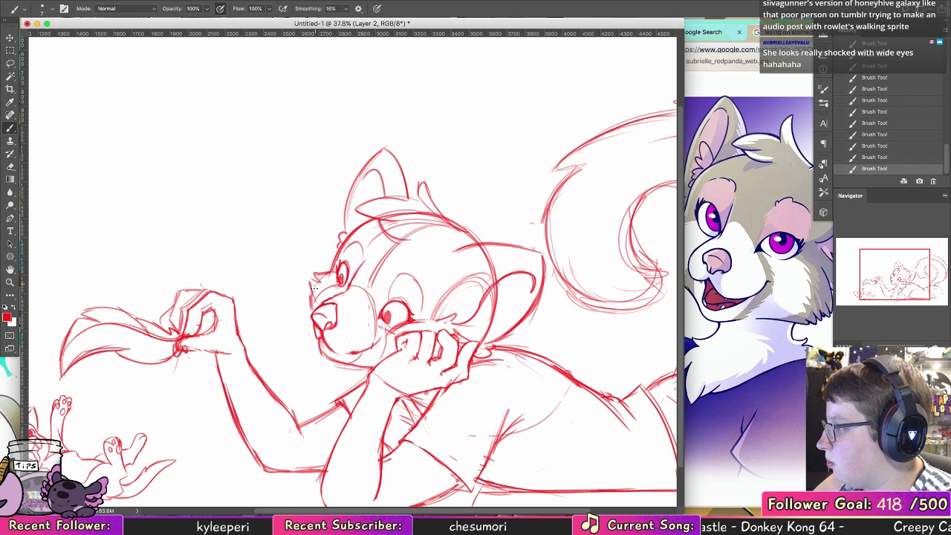
{"action": "left_click_drag", "start_coordinate": [319, 307], "coordinate": [339, 282]}
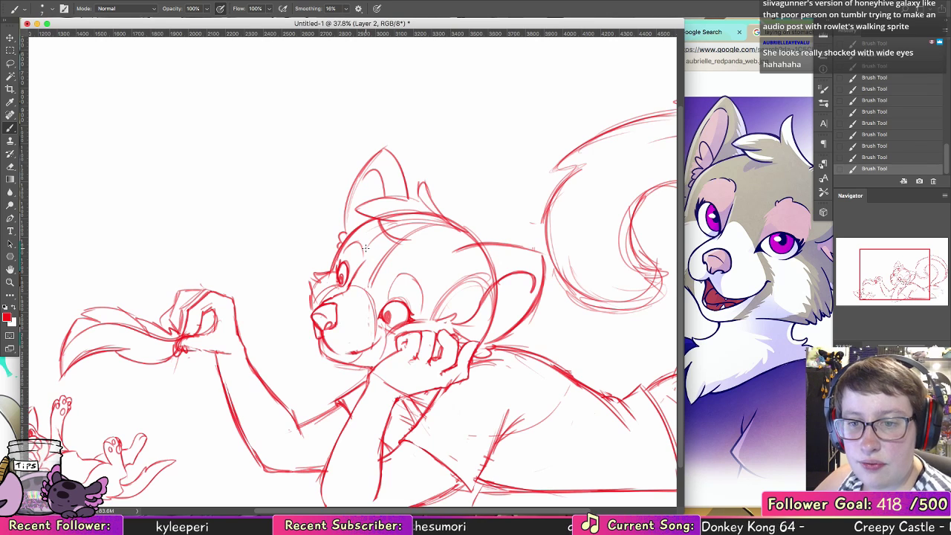
Step: Erase the red panda's leftover construction lines around the near ear, under the hair tuft and down the forehead with a size 65 eraser
{"action": "left_click_drag", "start_coordinate": [348, 364], "coordinate": [457, 272]}
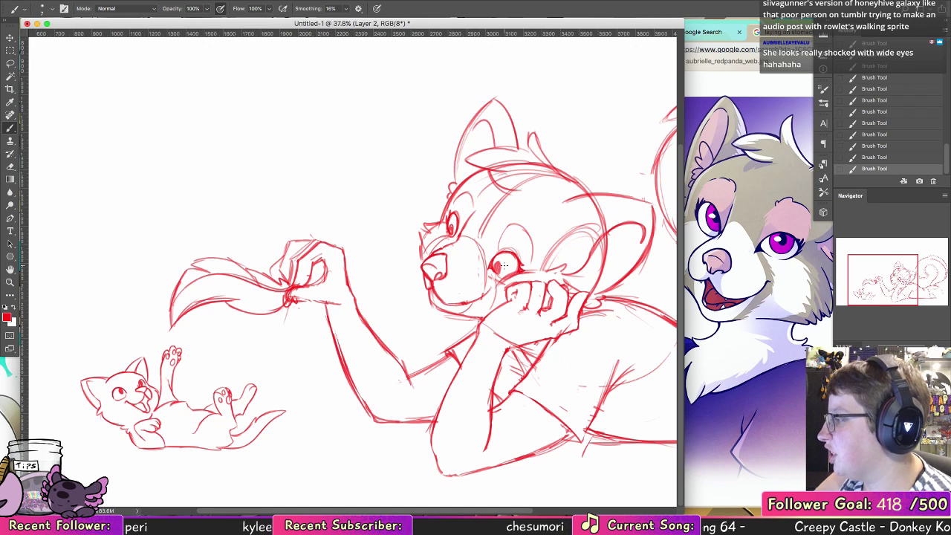
{"action": "left_click", "coordinate": [9, 167]}
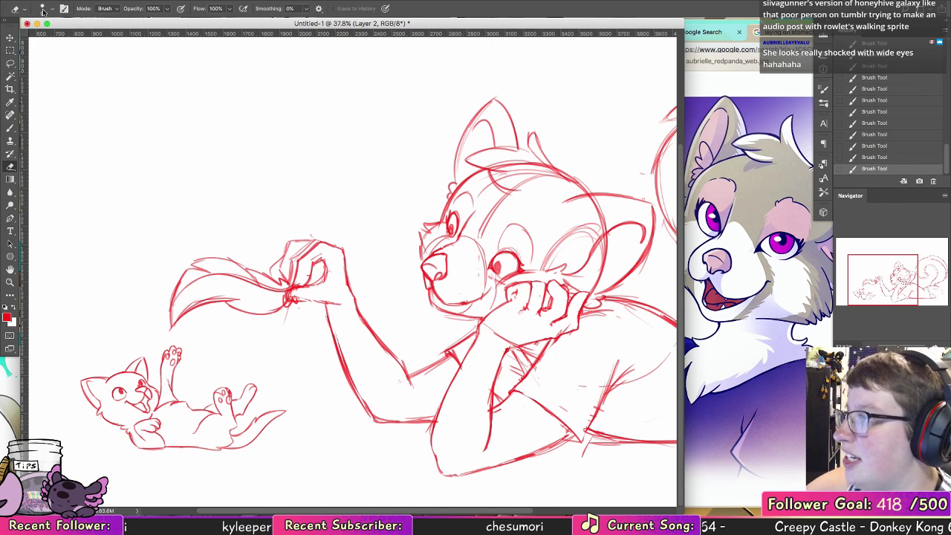
{"action": "left_click", "coordinate": [46, 8]}
{"action": "left_click", "coordinate": [538, 265]}
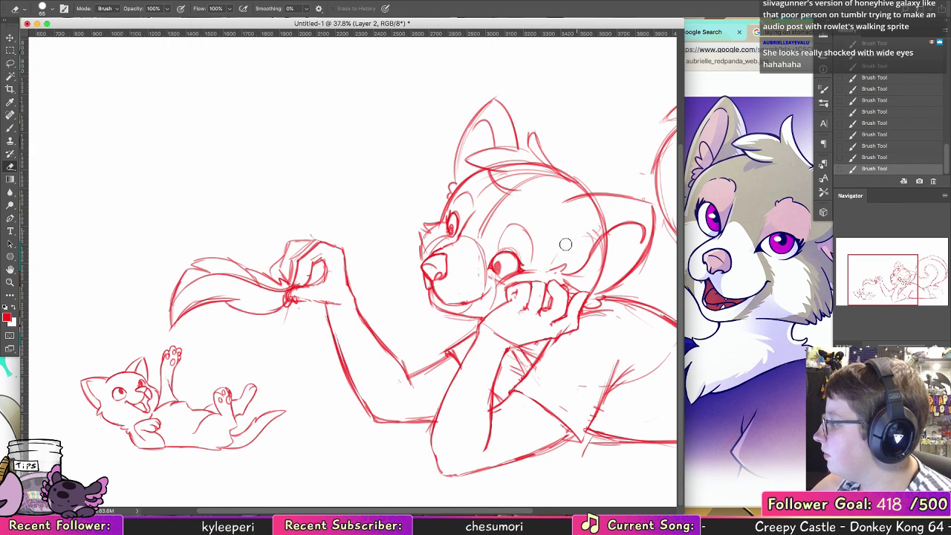
{"action": "left_click_drag", "start_coordinate": [603, 214], "coordinate": [590, 202]}
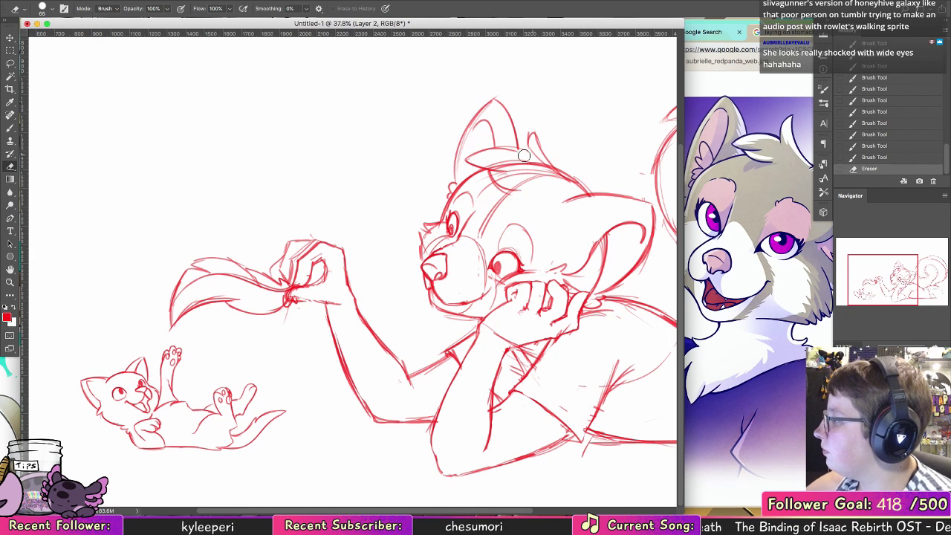
{"action": "mouse_move", "coordinate": [492, 158]}
{"action": "left_mouse_down"}
{"action": "mouse_move", "coordinate": [530, 165]}
{"action": "mouse_move", "coordinate": [505, 159]}
{"action": "mouse_move", "coordinate": [499, 168]}
{"action": "mouse_move", "coordinate": [540, 166]}
{"action": "mouse_move", "coordinate": [552, 178]}
{"action": "mouse_move", "coordinate": [498, 175]}
{"action": "mouse_move", "coordinate": [541, 173]}
{"action": "mouse_move", "coordinate": [594, 142]}
{"action": "mouse_move", "coordinate": [635, 228]}
{"action": "mouse_move", "coordinate": [486, 219]}
{"action": "left_mouse_up"}
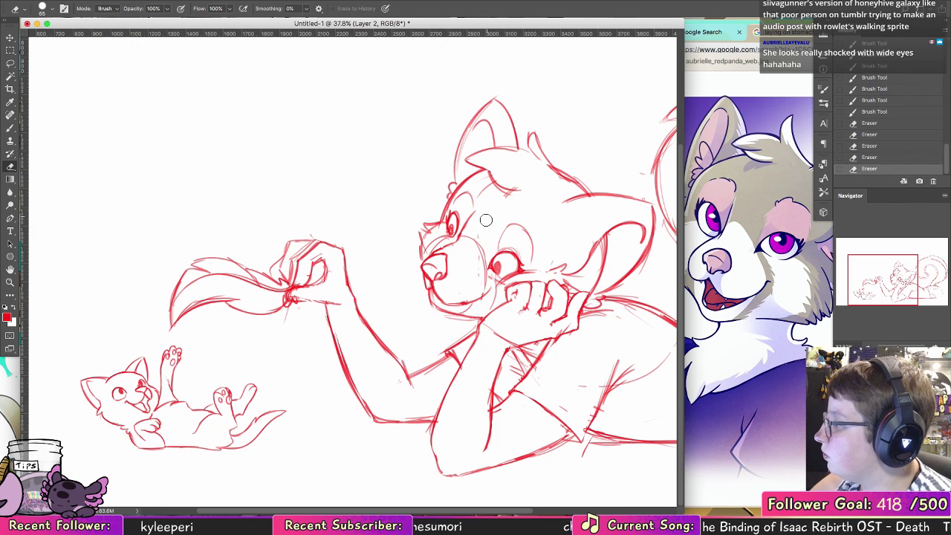
{"action": "mouse_move", "coordinate": [601, 330]}
{"action": "left_mouse_down"}
{"action": "mouse_move", "coordinate": [543, 296]}
{"action": "mouse_move", "coordinate": [498, 291]}
{"action": "left_mouse_up"}
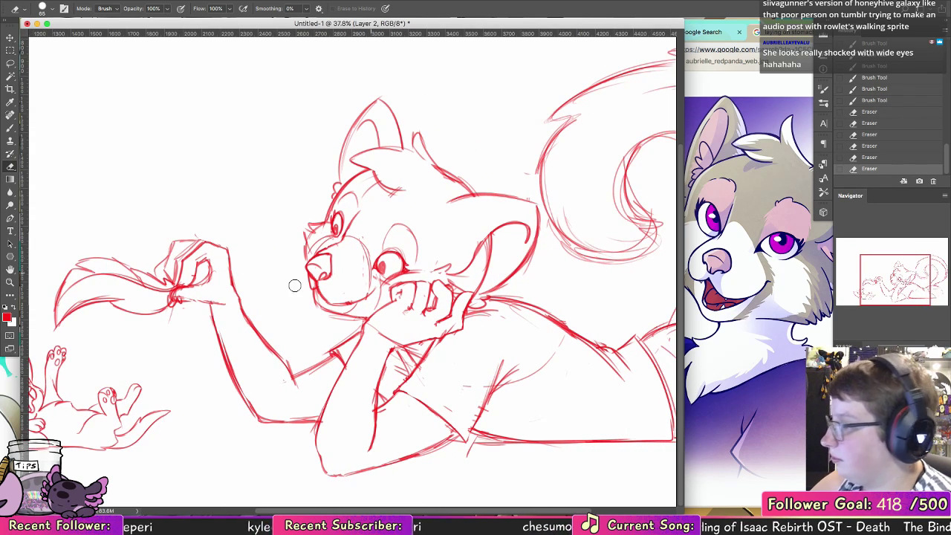
Step: Lasso the cat, enlarge it to about 105.5%, place it under the feather's tip and deselect it
{"action": "left_click", "coordinate": [10, 282]}
{"action": "left_click_drag", "start_coordinate": [501, 254], "coordinate": [484, 256]}
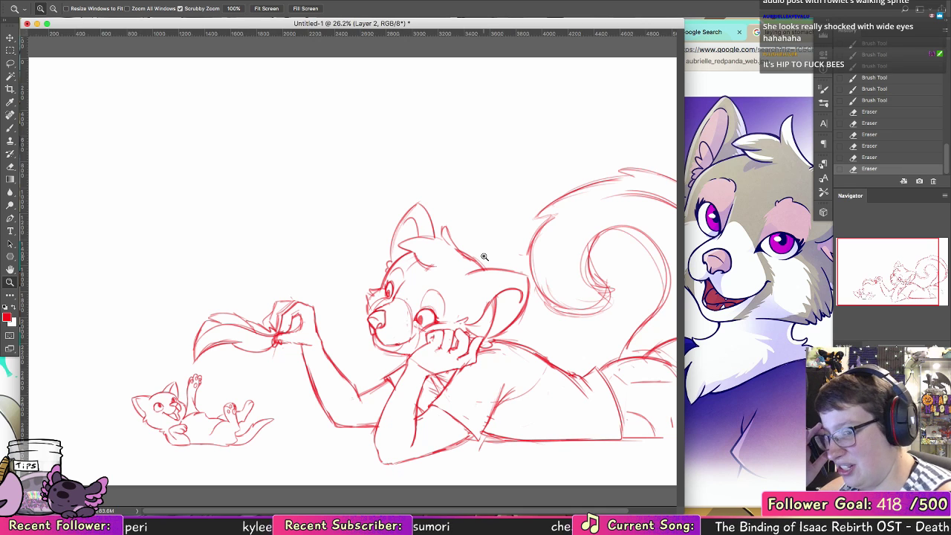
{"action": "key", "text": "v"}
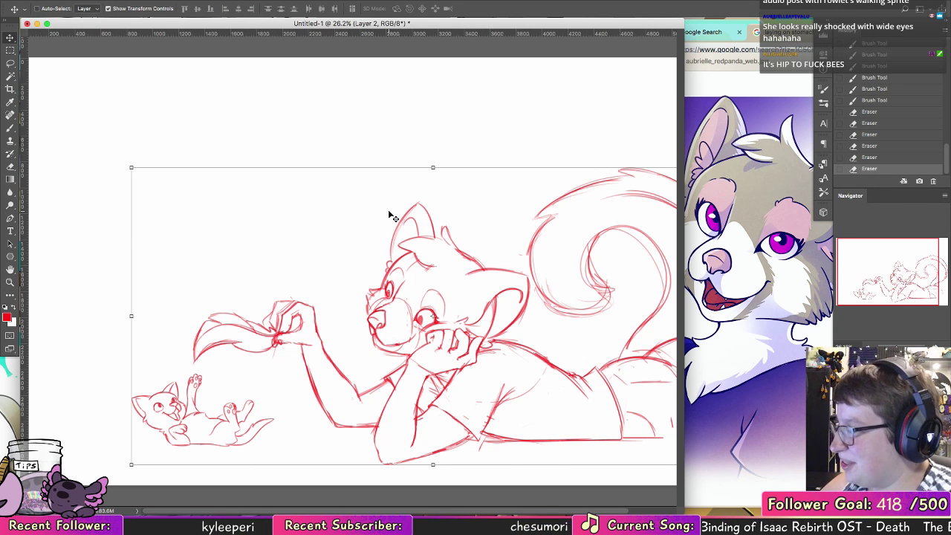
{"action": "key", "text": "l"}
{"action": "mouse_move", "coordinate": [215, 376]}
{"action": "left_mouse_down"}
{"action": "mouse_move", "coordinate": [124, 419]}
{"action": "mouse_move", "coordinate": [210, 374]}
{"action": "left_mouse_up"}
{"action": "left_click", "coordinate": [11, 38]}
{"action": "left_click_drag", "start_coordinate": [218, 429], "coordinate": [376, 431]}
{"action": "left_click_drag", "start_coordinate": [432, 374], "coordinate": [441, 369]}
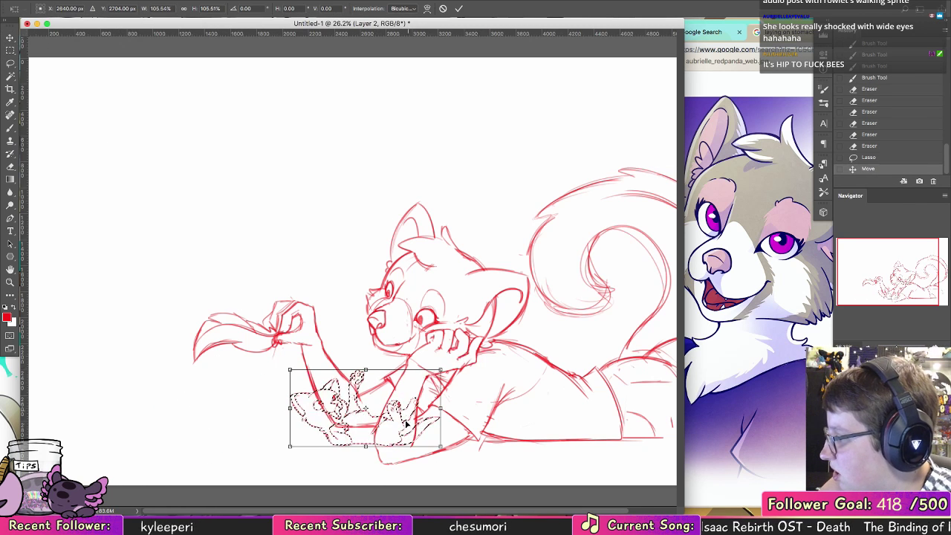
{"action": "left_click_drag", "start_coordinate": [404, 438], "coordinate": [238, 435]}
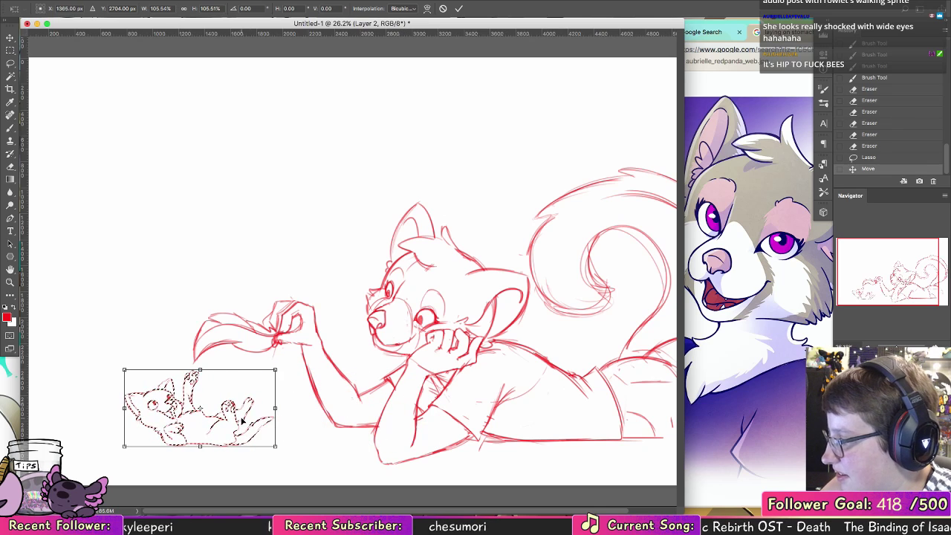
{"action": "left_click", "coordinate": [458, 9]}
{"action": "key", "text": "super+d"}
{"action": "left_click", "coordinate": [10, 282]}
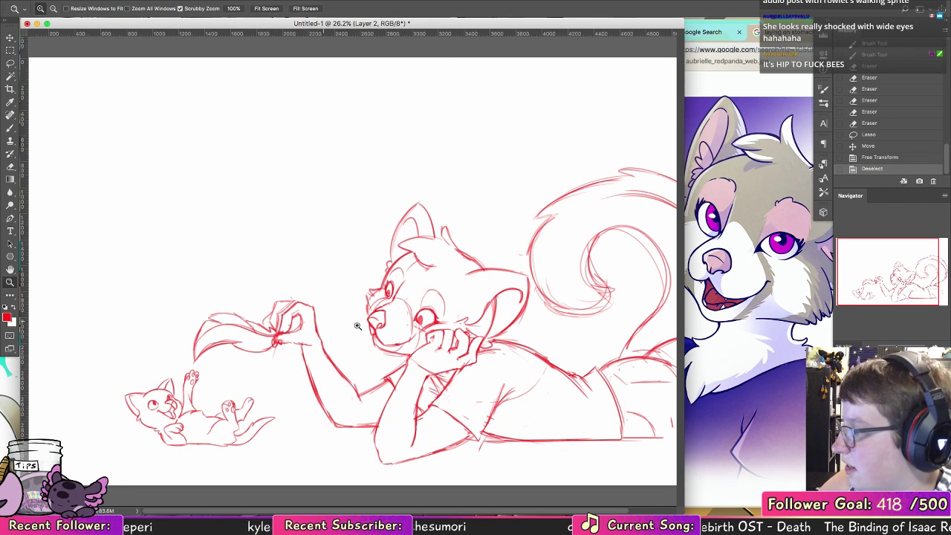
{"action": "left_click_drag", "start_coordinate": [554, 301], "coordinate": [512, 300]}
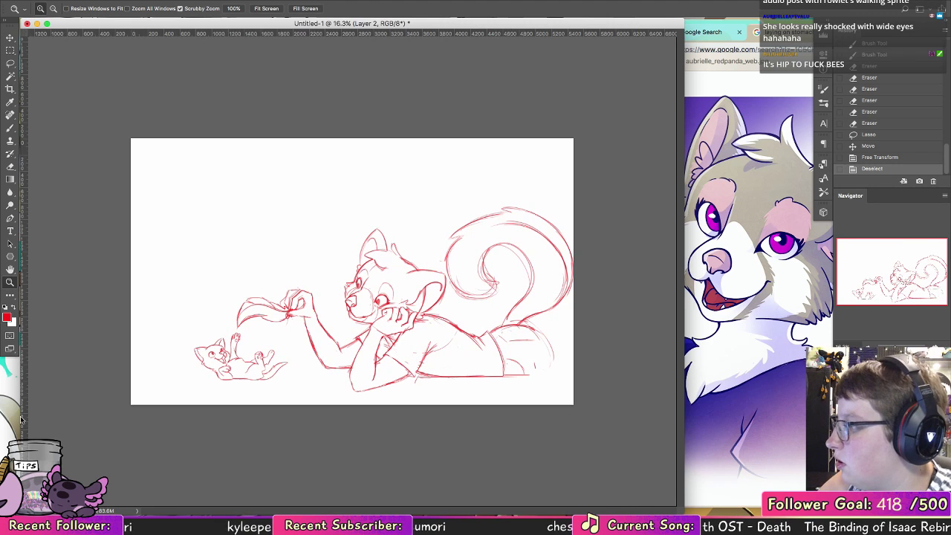
Step: Centre the whole sketch on the canvas both vertically and horizontally
{"action": "key", "text": "v"}
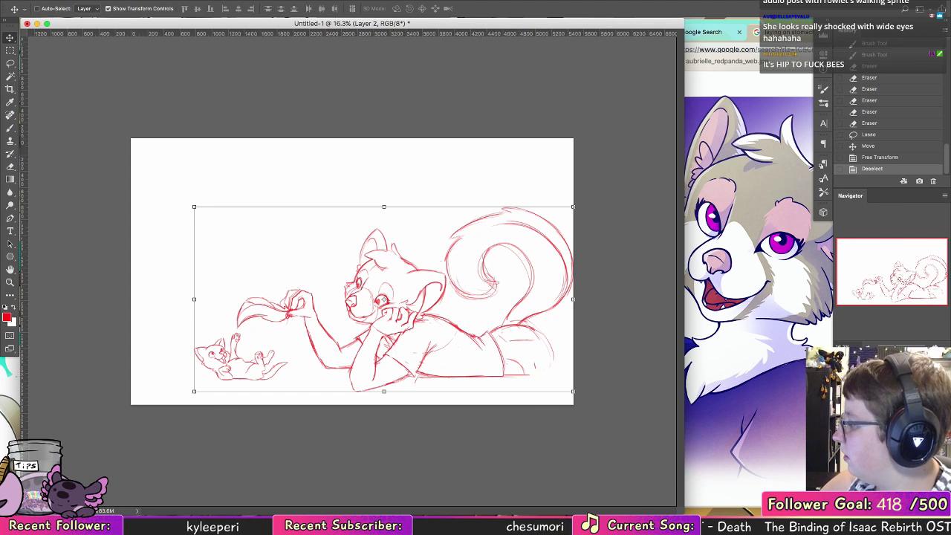
{"action": "key", "text": "super+alt+a"}
{"action": "left_click", "coordinate": [198, 8]}
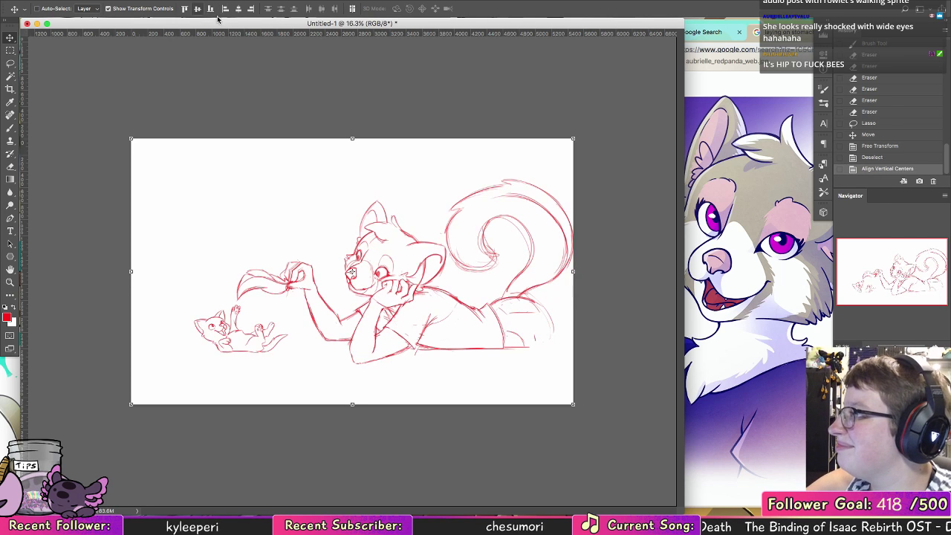
{"action": "left_click", "coordinate": [237, 8]}
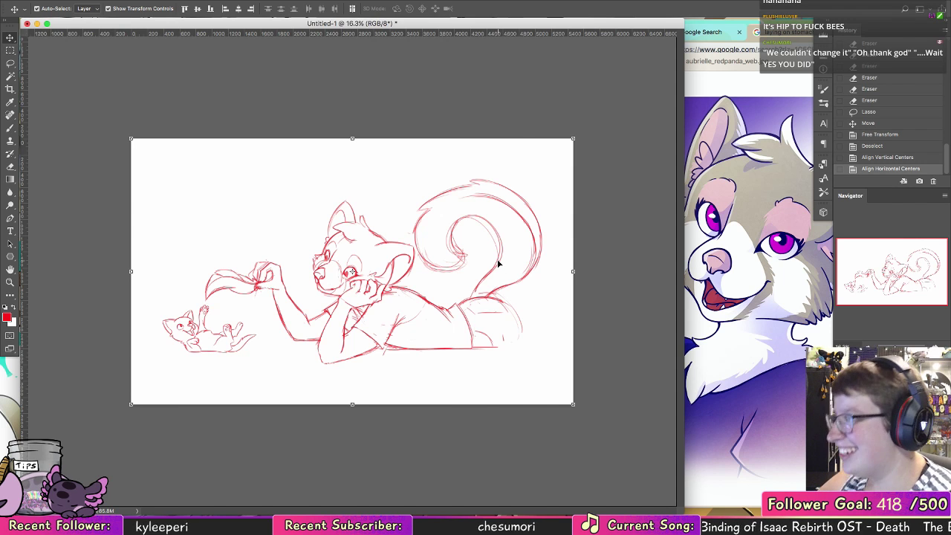
Step: Save the drawing to the Desktop as aubrielleandkitty.psd in Photoshop format with maximum compatibility
{"action": "key", "text": "super+s"}
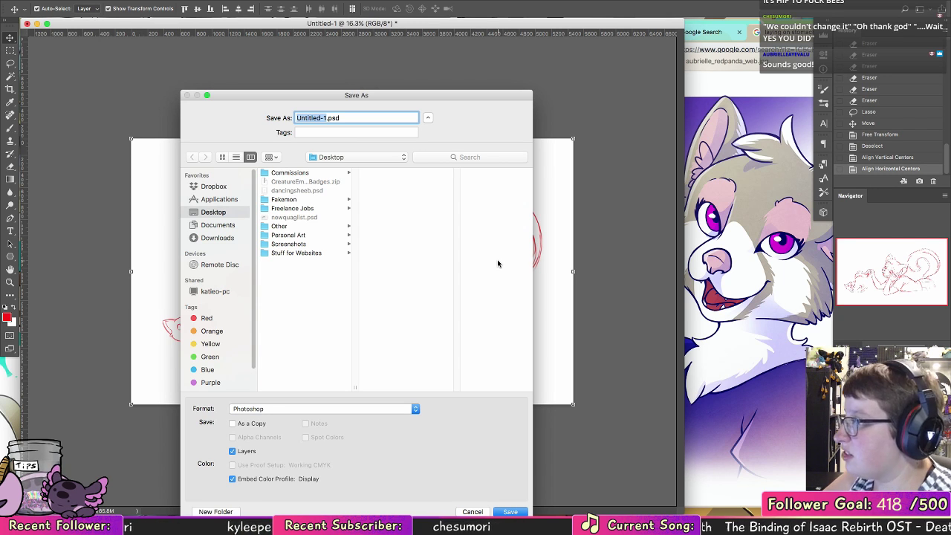
{"action": "type", "text": "abu"}
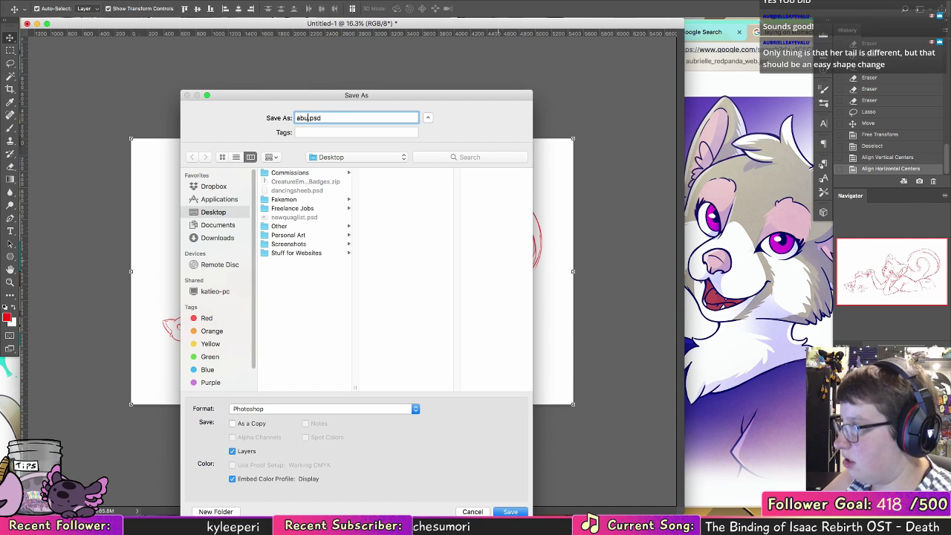
{"action": "key", "text": "BackSpace"}
{"action": "key", "text": "BackSpace"}
{"action": "key", "text": "BackSpace"}
{"action": "type", "text": "aubrielle"}
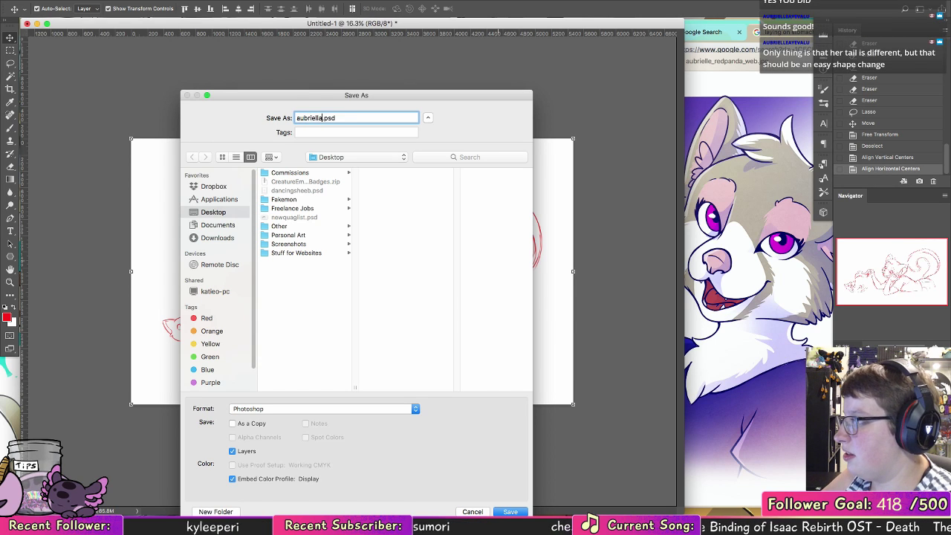
{"action": "type", "text": "andkitty"}
{"action": "key", "text": "Return"}
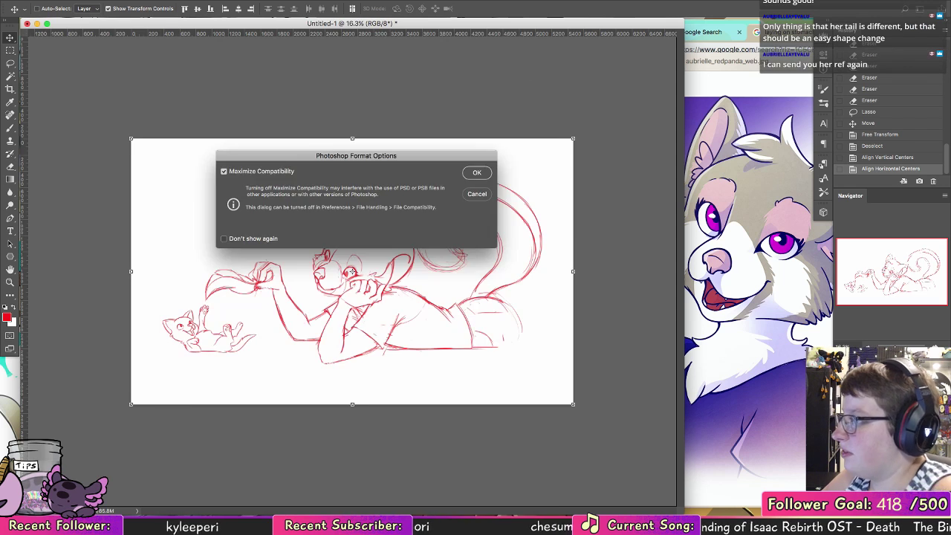
{"action": "key", "text": "Return"}
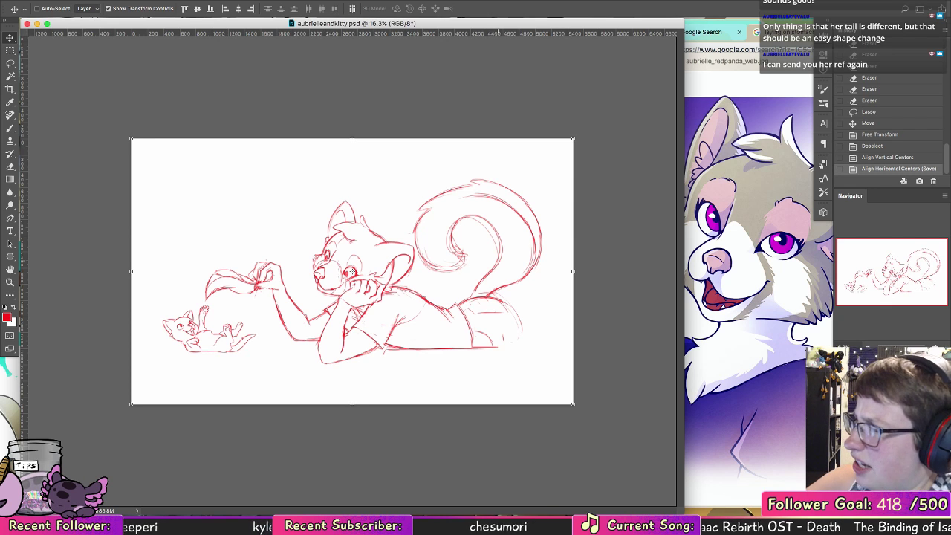
Step: Erase the upper outer line of the red panda's tail and the lines at its base on Layer 2 with the size 65 eraser
{"action": "left_click", "coordinate": [11, 128]}
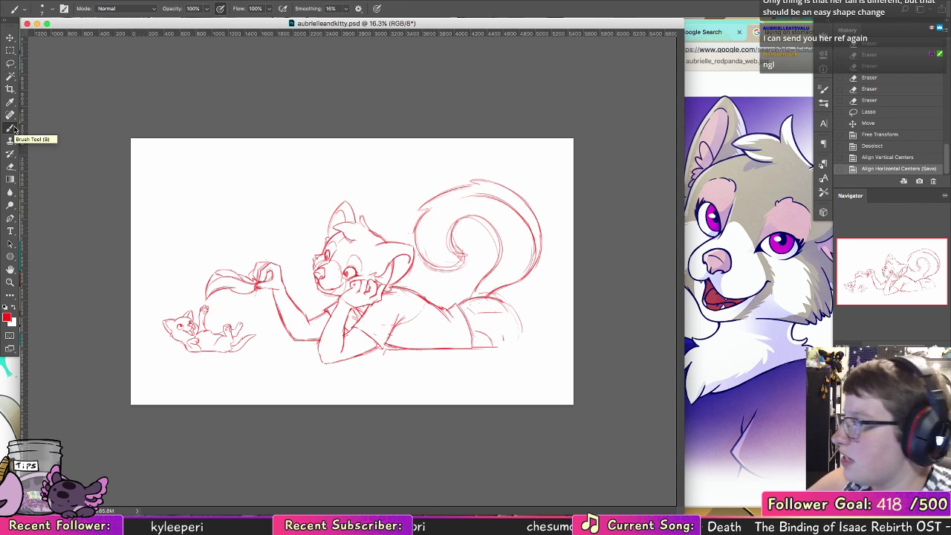
{"action": "left_click", "coordinate": [10, 166]}
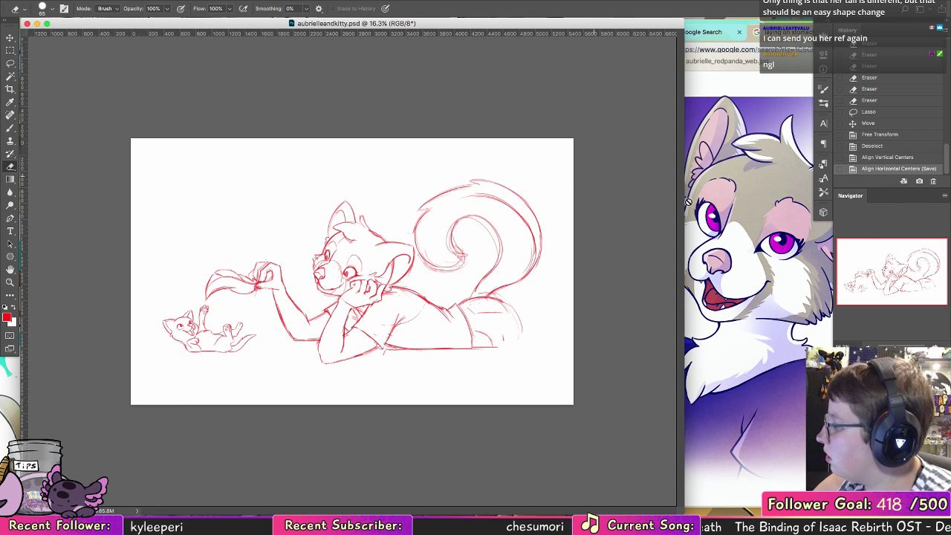
{"action": "left_click", "coordinate": [888, 416]}
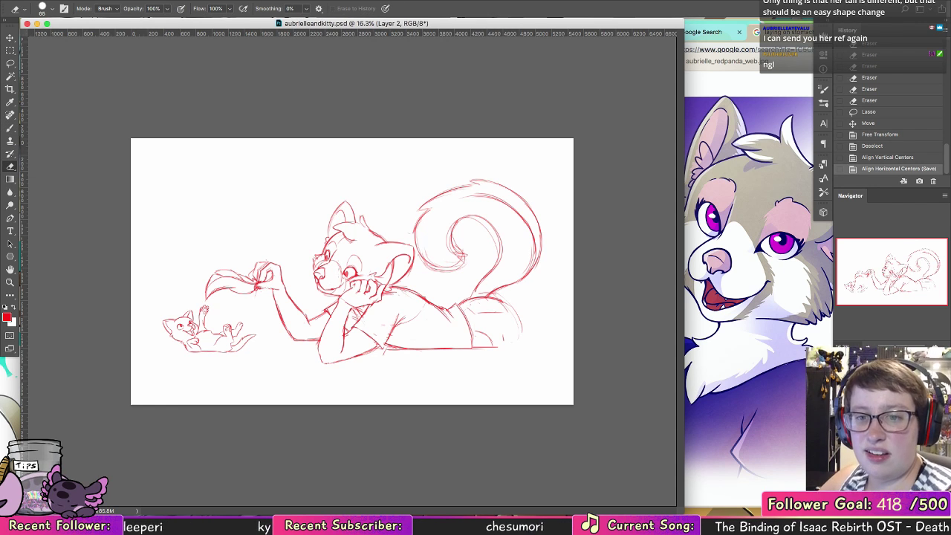
{"action": "left_click_drag", "start_coordinate": [420, 214], "coordinate": [483, 181]}
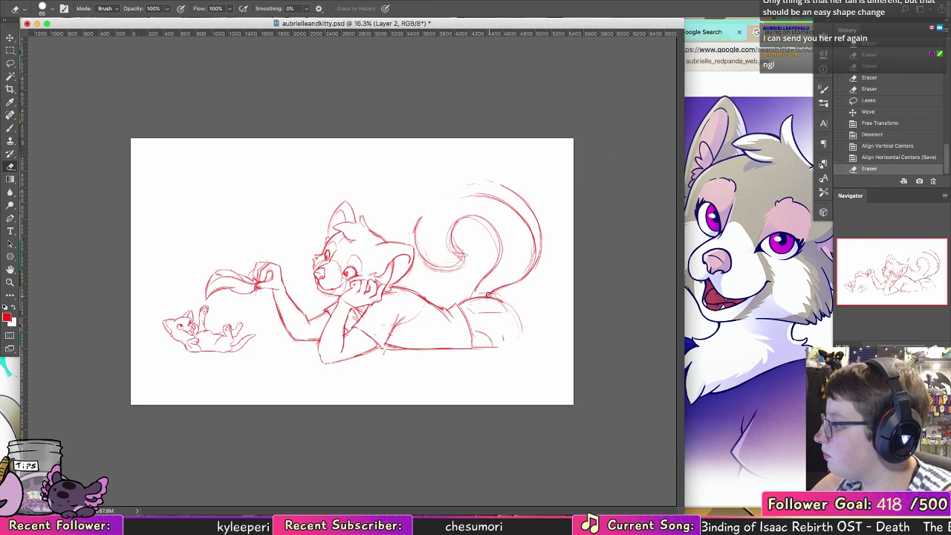
{"action": "mouse_move", "coordinate": [468, 298]}
{"action": "left_mouse_down"}
{"action": "mouse_move", "coordinate": [485, 280]}
{"action": "mouse_move", "coordinate": [472, 290]}
{"action": "left_mouse_up"}
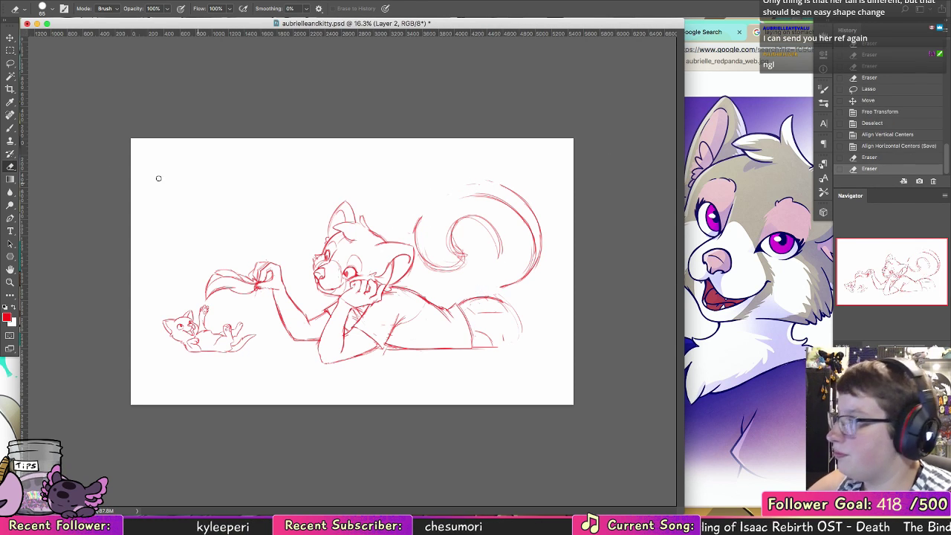
Step: Redraw the red panda's tail as a thicker, smoothly rounded curl with a wider base joining the hips
{"action": "left_click", "coordinate": [12, 126]}
{"action": "mouse_move", "coordinate": [420, 229]}
{"action": "left_mouse_down"}
{"action": "mouse_move", "coordinate": [431, 199]}
{"action": "mouse_move", "coordinate": [416, 221]}
{"action": "mouse_move", "coordinate": [477, 179]}
{"action": "left_mouse_up"}
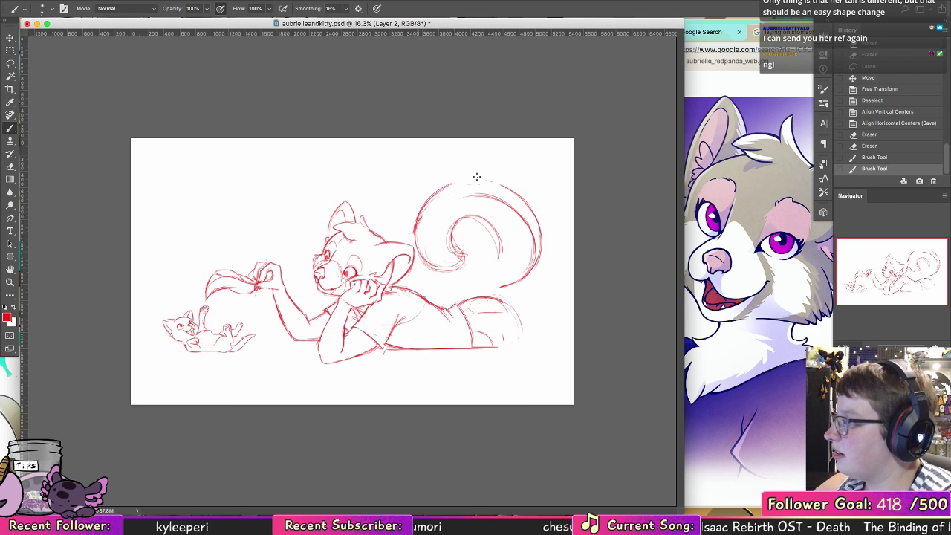
{"action": "mouse_move", "coordinate": [427, 205]}
{"action": "left_mouse_down"}
{"action": "mouse_move", "coordinate": [461, 180]}
{"action": "mouse_move", "coordinate": [492, 182]}
{"action": "left_mouse_up"}
{"action": "mouse_move", "coordinate": [471, 217]}
{"action": "left_mouse_down"}
{"action": "mouse_move", "coordinate": [457, 225]}
{"action": "mouse_move", "coordinate": [461, 251]}
{"action": "left_mouse_up"}
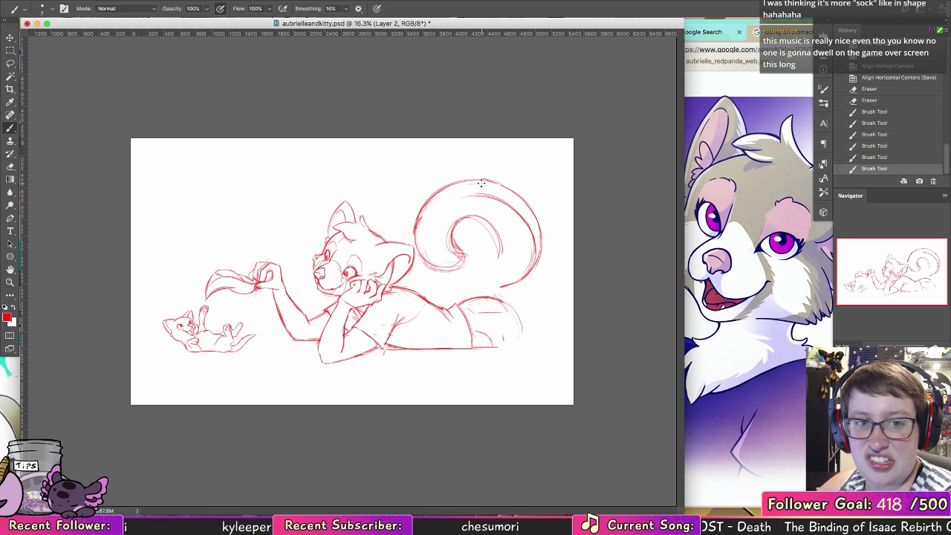
{"action": "mouse_move", "coordinate": [491, 229]}
{"action": "left_mouse_down"}
{"action": "mouse_move", "coordinate": [482, 262]}
{"action": "mouse_move", "coordinate": [495, 240]}
{"action": "mouse_move", "coordinate": [486, 261]}
{"action": "mouse_move", "coordinate": [497, 246]}
{"action": "mouse_move", "coordinate": [470, 270]}
{"action": "mouse_move", "coordinate": [459, 302]}
{"action": "left_mouse_up"}
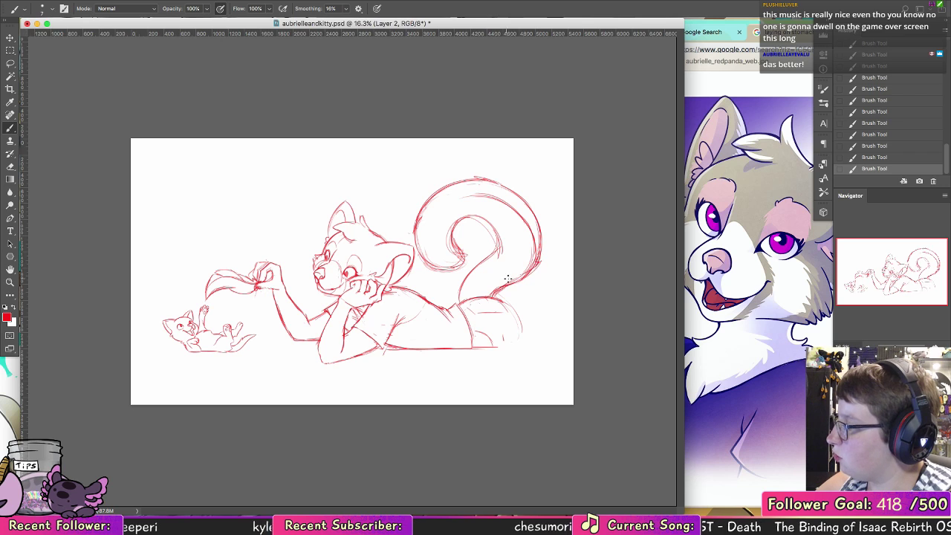
{"action": "key", "text": "super+alt+z"}
{"action": "key", "text": "super+alt+z"}
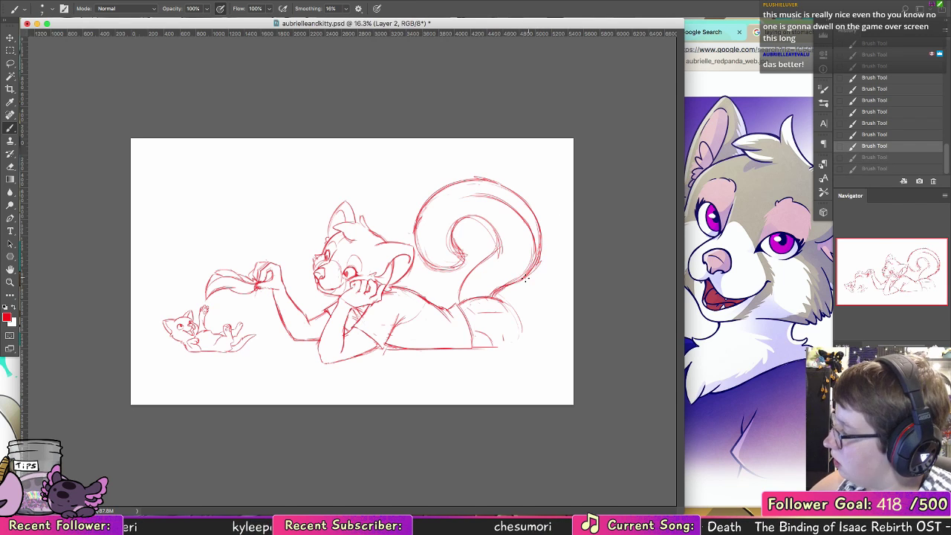
{"action": "mouse_move", "coordinate": [519, 286]}
{"action": "left_mouse_down"}
{"action": "mouse_move", "coordinate": [541, 261]}
{"action": "mouse_move", "coordinate": [538, 223]}
{"action": "mouse_move", "coordinate": [539, 232]}
{"action": "mouse_move", "coordinate": [520, 204]}
{"action": "left_mouse_up"}
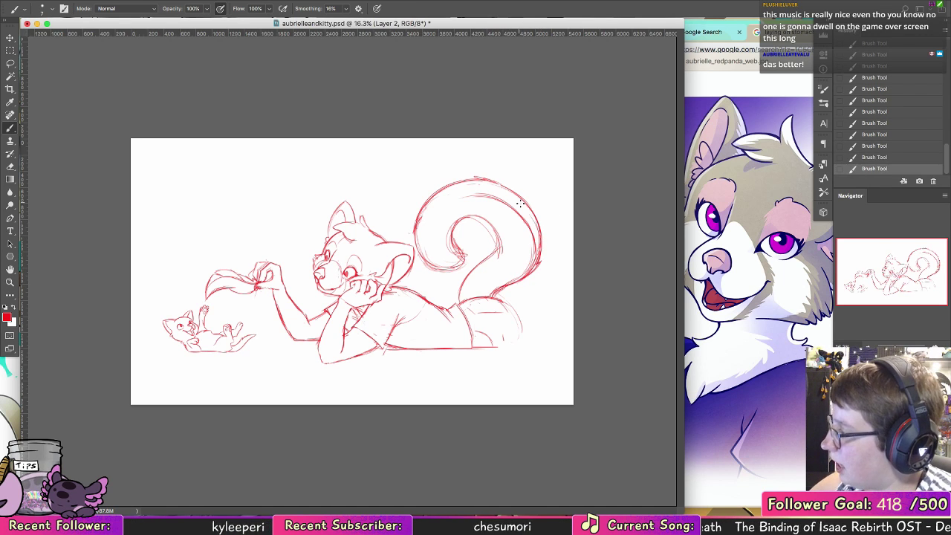
{"action": "key", "text": "super+alt+z"}
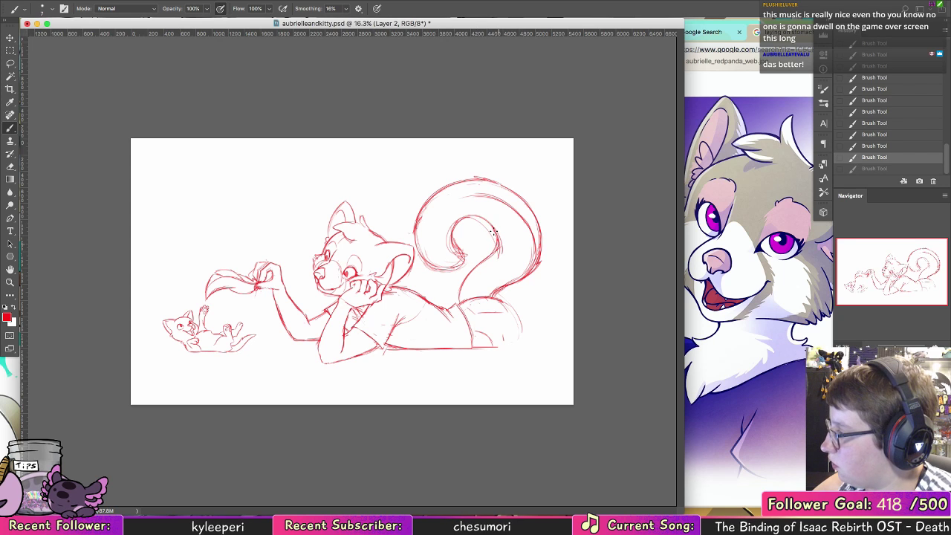
Step: Darken the tail's inner curl and rounded tip, and erase the old construction lines inside the tail
{"action": "left_click_drag", "start_coordinate": [493, 231], "coordinate": [456, 232]}
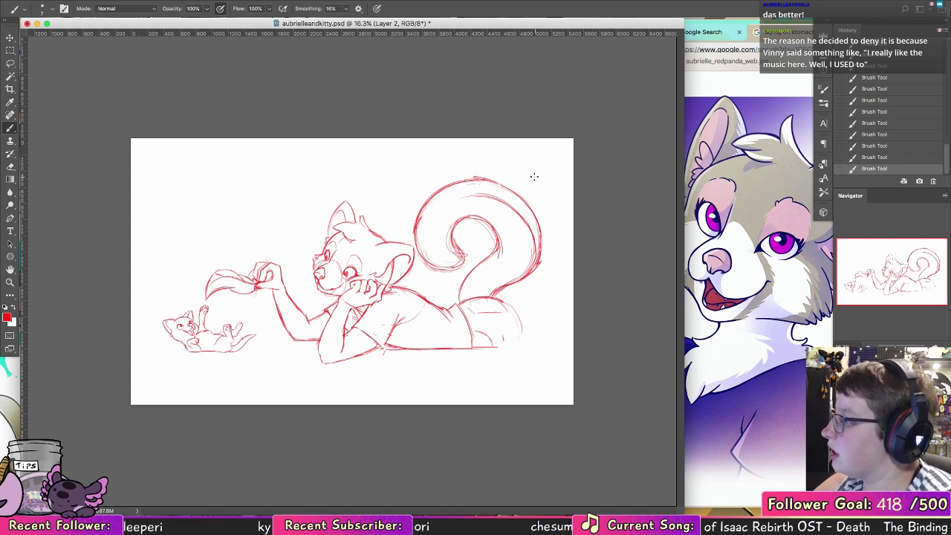
{"action": "mouse_move", "coordinate": [453, 241]}
{"action": "left_mouse_down"}
{"action": "mouse_move", "coordinate": [457, 267]}
{"action": "mouse_move", "coordinate": [456, 224]}
{"action": "mouse_move", "coordinate": [465, 264]}
{"action": "mouse_move", "coordinate": [466, 252]}
{"action": "mouse_move", "coordinate": [432, 259]}
{"action": "mouse_move", "coordinate": [467, 253]}
{"action": "mouse_move", "coordinate": [453, 232]}
{"action": "mouse_move", "coordinate": [457, 259]}
{"action": "mouse_move", "coordinate": [461, 246]}
{"action": "mouse_move", "coordinate": [444, 243]}
{"action": "mouse_move", "coordinate": [459, 256]}
{"action": "mouse_move", "coordinate": [458, 246]}
{"action": "mouse_move", "coordinate": [430, 267]}
{"action": "mouse_move", "coordinate": [458, 272]}
{"action": "left_mouse_up"}
{"action": "key", "text": "e"}
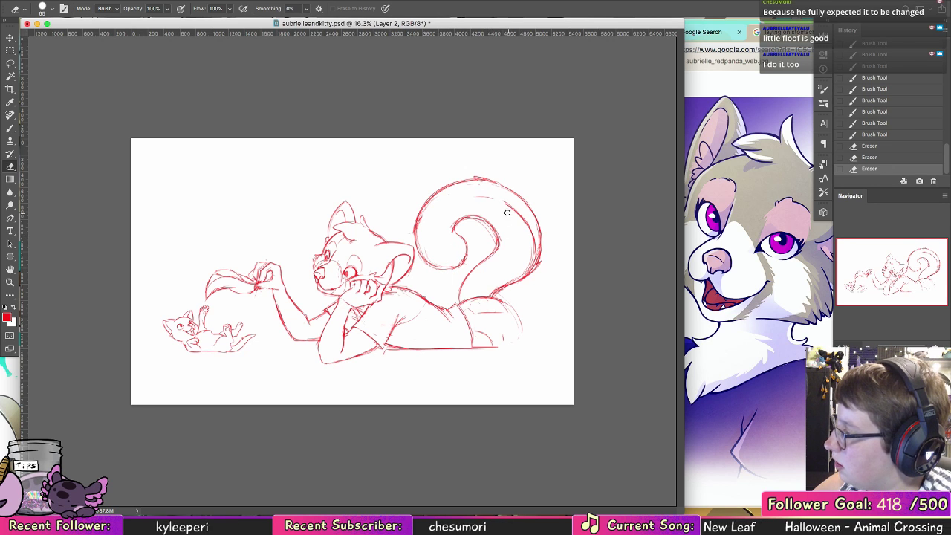
{"action": "mouse_move", "coordinate": [534, 246]}
{"action": "left_mouse_down"}
{"action": "mouse_move", "coordinate": [526, 271]}
{"action": "mouse_move", "coordinate": [494, 296]}
{"action": "left_mouse_up"}
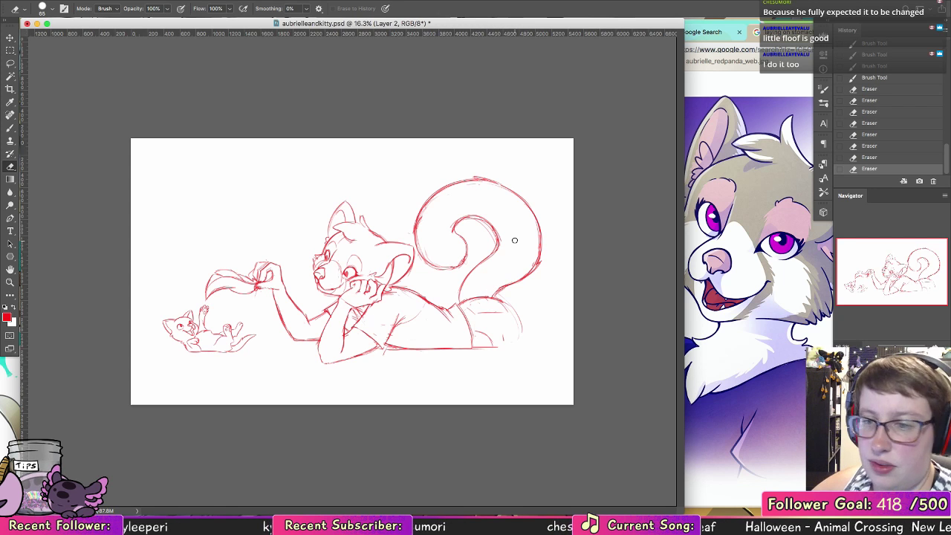
Step: Sketch jagged zigzag stripe edges across the red panda's tail from the curled tip down to the base
{"action": "left_click", "coordinate": [11, 128]}
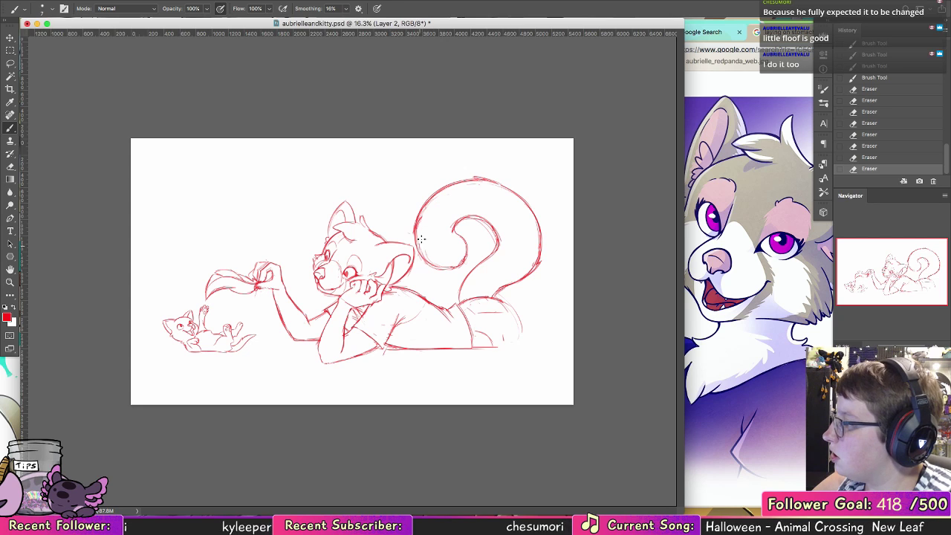
{"action": "mouse_move", "coordinate": [421, 243]}
{"action": "left_mouse_down"}
{"action": "mouse_move", "coordinate": [454, 232]}
{"action": "mouse_move", "coordinate": [458, 217]}
{"action": "left_mouse_up"}
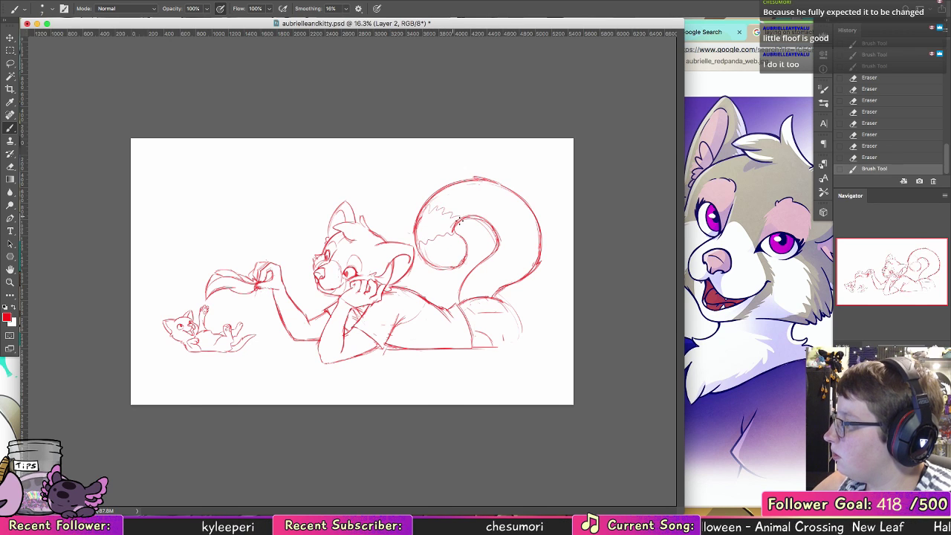
{"action": "mouse_move", "coordinate": [470, 182]}
{"action": "left_mouse_down"}
{"action": "mouse_move", "coordinate": [474, 217]}
{"action": "mouse_move", "coordinate": [501, 221]}
{"action": "left_mouse_up"}
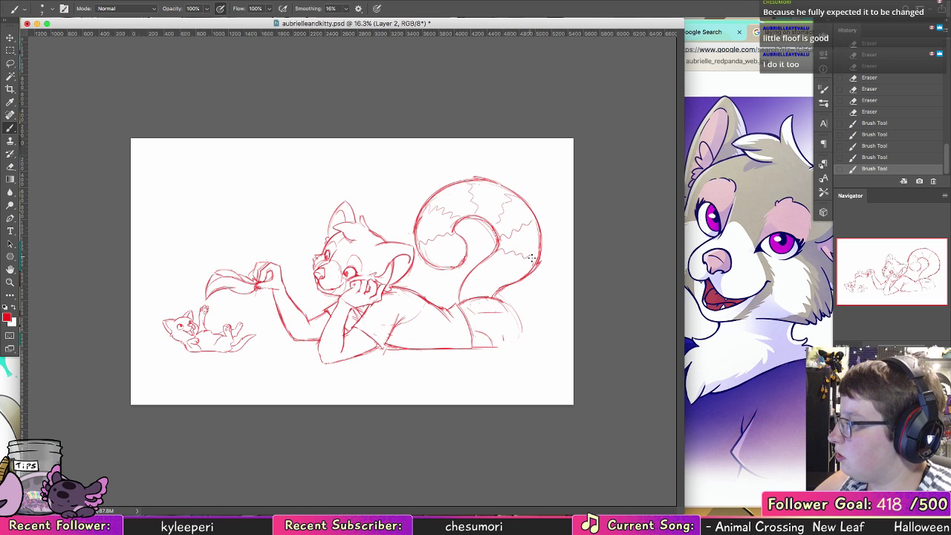
{"action": "mouse_move", "coordinate": [531, 257]}
{"action": "left_mouse_down"}
{"action": "mouse_move", "coordinate": [517, 274]}
{"action": "mouse_move", "coordinate": [497, 258]}
{"action": "mouse_move", "coordinate": [508, 286]}
{"action": "left_mouse_up"}
{"action": "left_click_drag", "start_coordinate": [479, 284], "coordinate": [503, 290]}
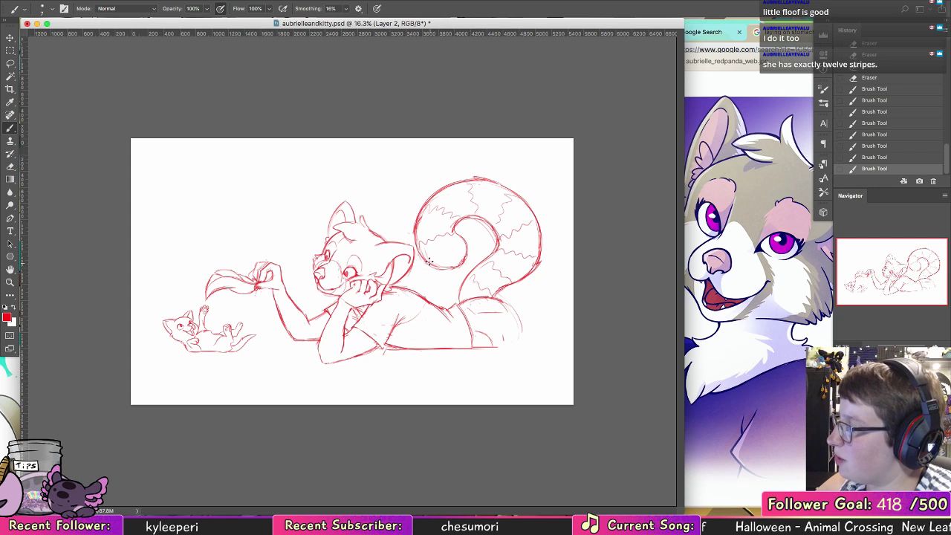
{"action": "left_click_drag", "start_coordinate": [440, 259], "coordinate": [463, 245]}
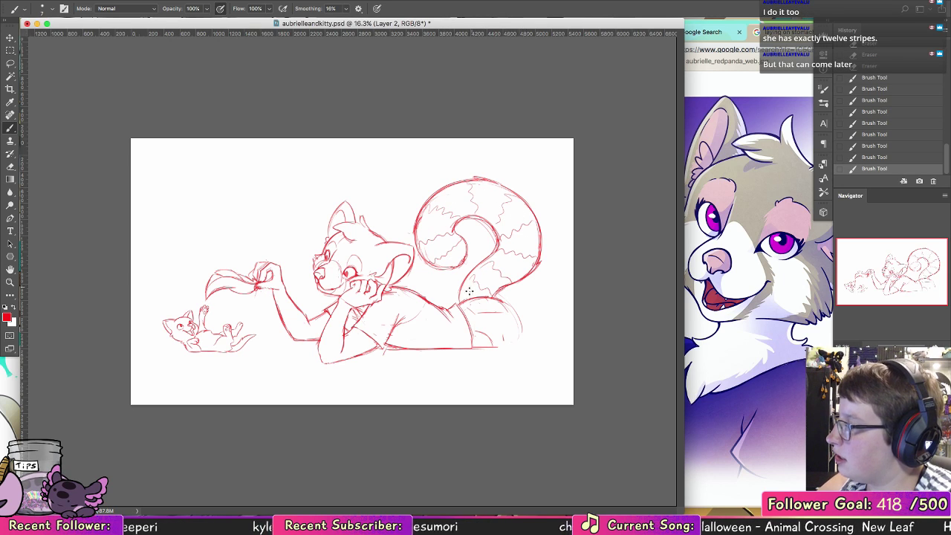
{"action": "left_click_drag", "start_coordinate": [468, 217], "coordinate": [471, 218]}
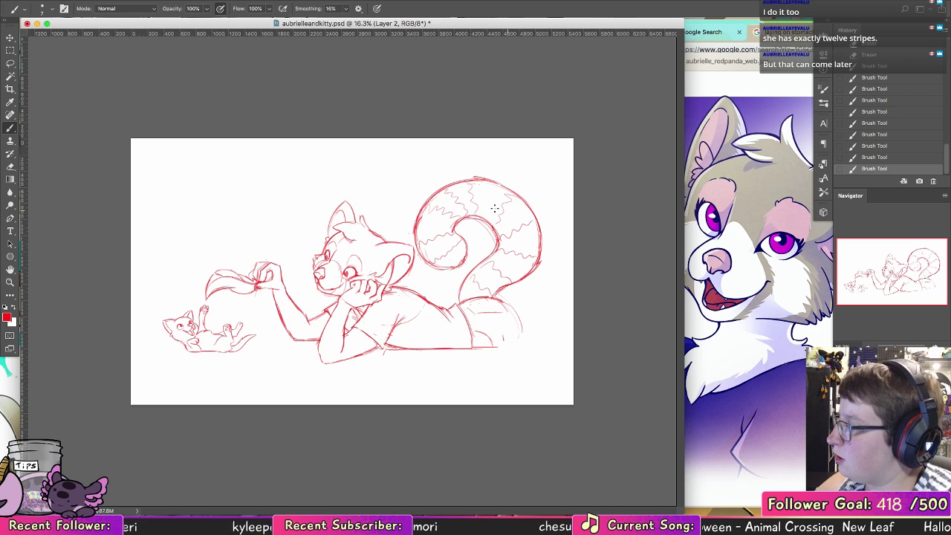
{"action": "left_click_drag", "start_coordinate": [487, 185], "coordinate": [489, 217]}
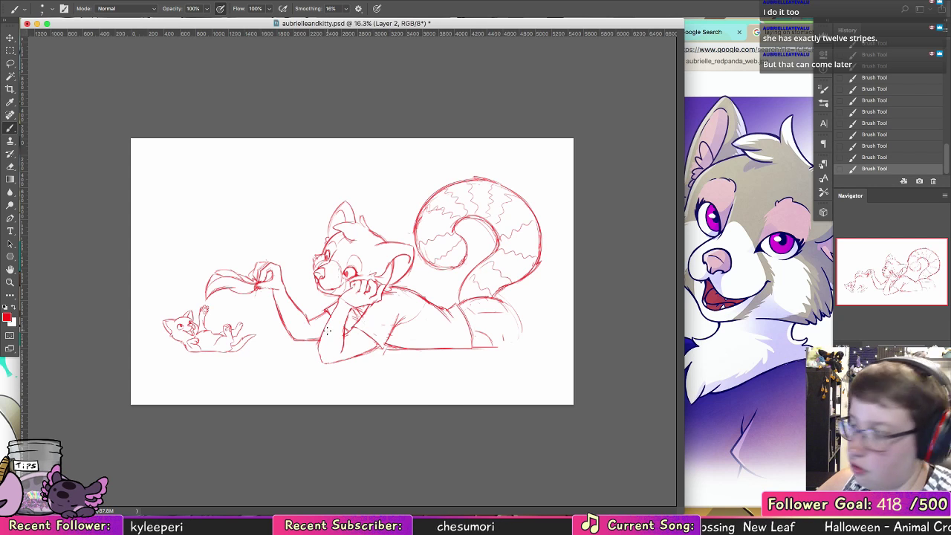
Step: Sketch curved fur-marking bands around both of the red panda's forearms
{"action": "mouse_move", "coordinate": [321, 339]}
{"action": "left_mouse_down"}
{"action": "mouse_move", "coordinate": [331, 317]}
{"action": "mouse_move", "coordinate": [342, 338]}
{"action": "left_mouse_up"}
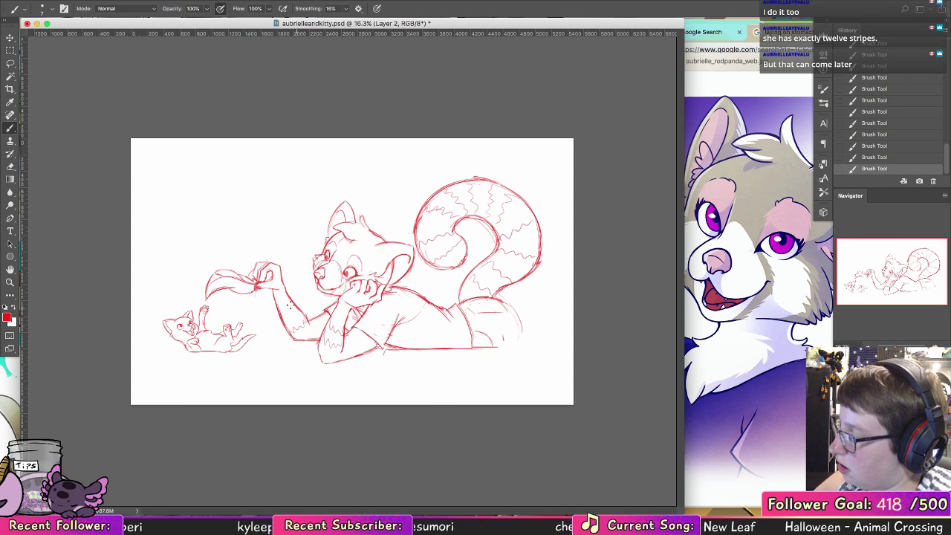
{"action": "key", "text": "super+alt+z"}
{"action": "key", "text": "super+alt+z"}
{"action": "key", "text": "super+alt+z"}
{"action": "key", "text": "super+alt+z"}
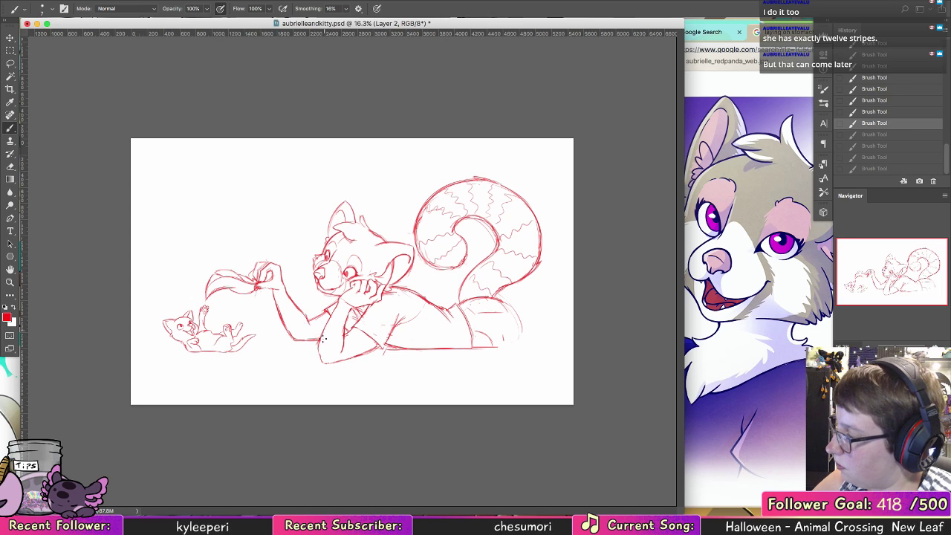
{"action": "key", "text": "super+shift+z"}
{"action": "key", "text": "super+shift+z"}
{"action": "key", "text": "super+shift+z"}
{"action": "key", "text": "super+shift+z"}
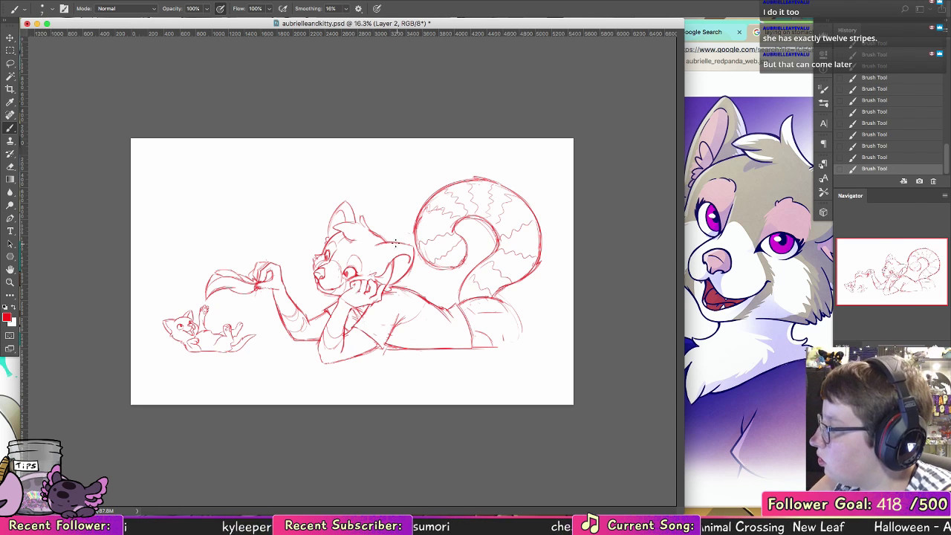
{"action": "key", "text": "ctrl+z"}
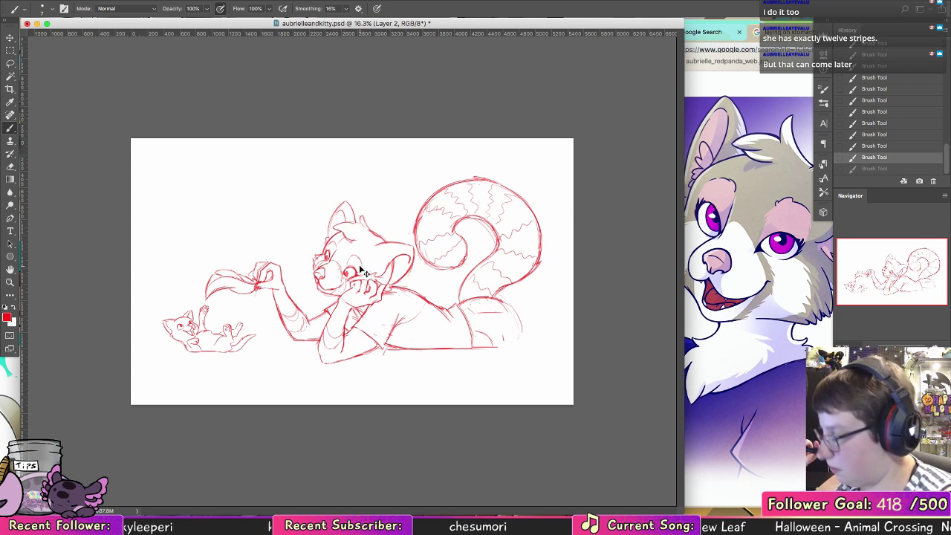
Step: Save the drawing and bring the coloured red panda portrait to the front as a marking reference
{"action": "key", "text": "ctrl+s"}
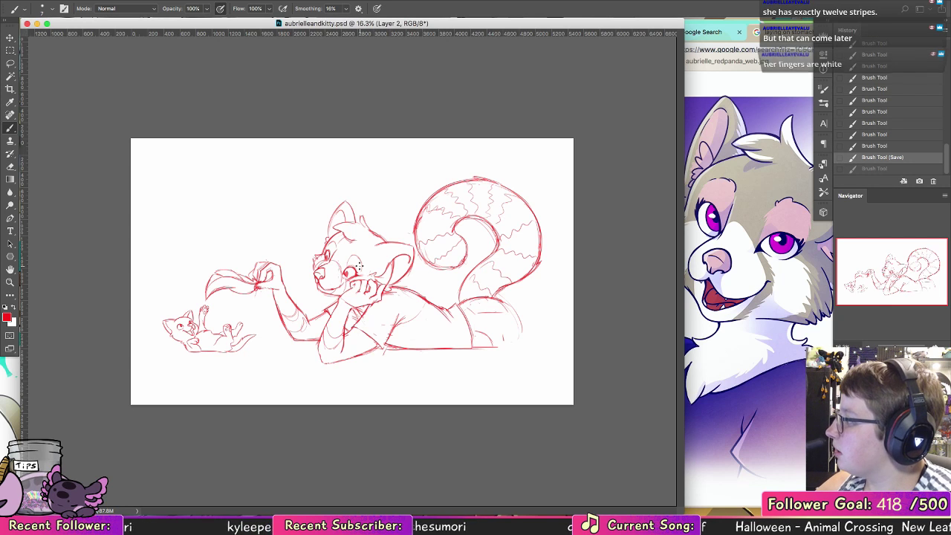
{"action": "left_click", "coordinate": [733, 147]}
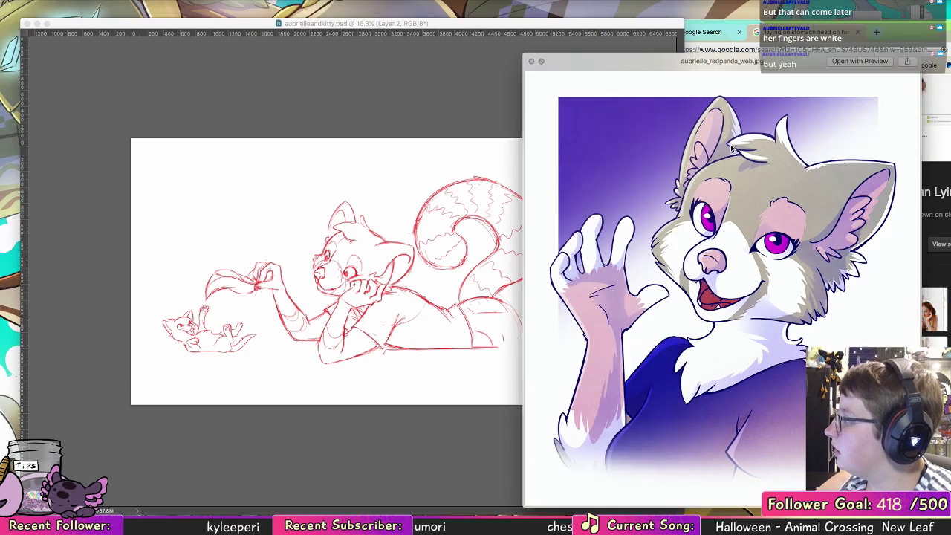
Step: Close the red panda portrait and the web reference tabs, and check the commission slot list in Discord's lotl-announcements channel
{"action": "key", "text": "space"}
{"action": "left_click", "coordinate": [734, 147]}
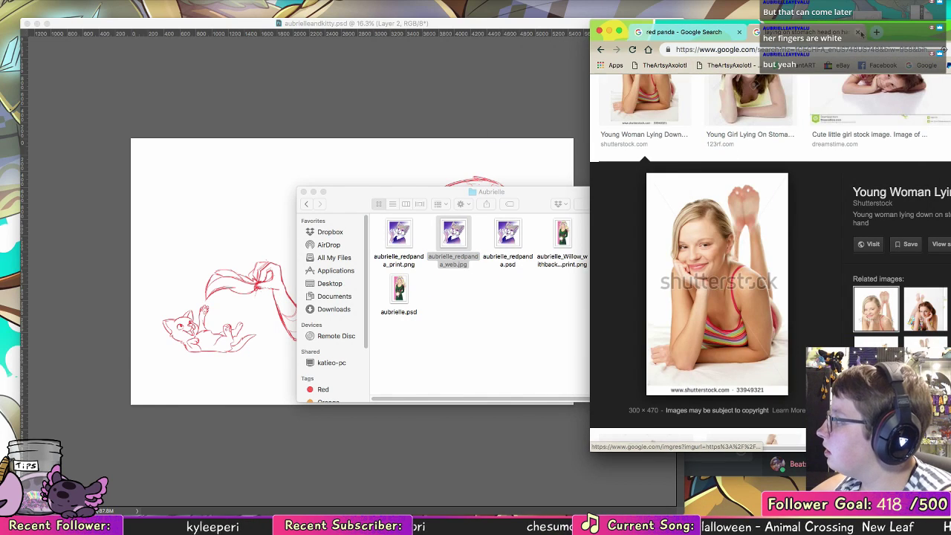
{"action": "left_click", "coordinate": [857, 32]}
{"action": "left_click", "coordinate": [739, 31]}
{"action": "left_click", "coordinate": [716, 180]}
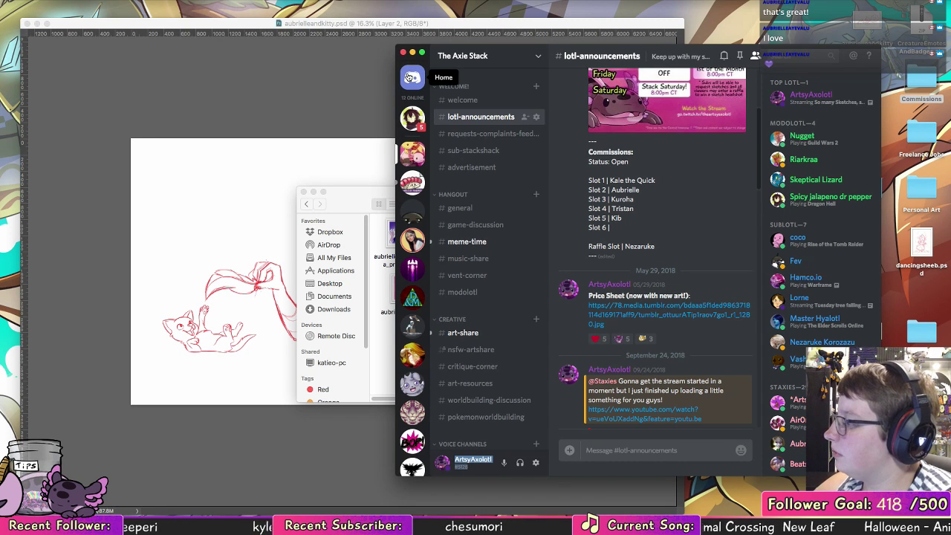
{"action": "left_click", "coordinate": [652, 254]}
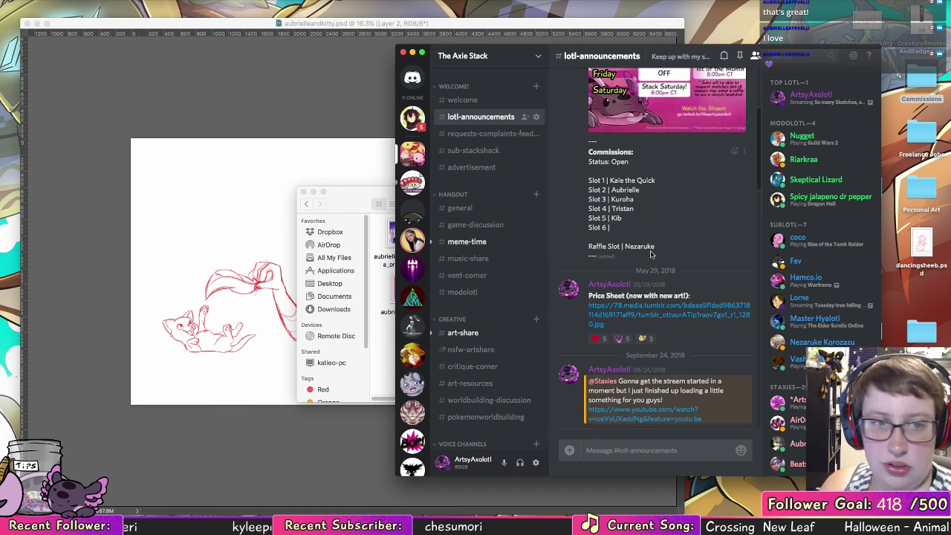
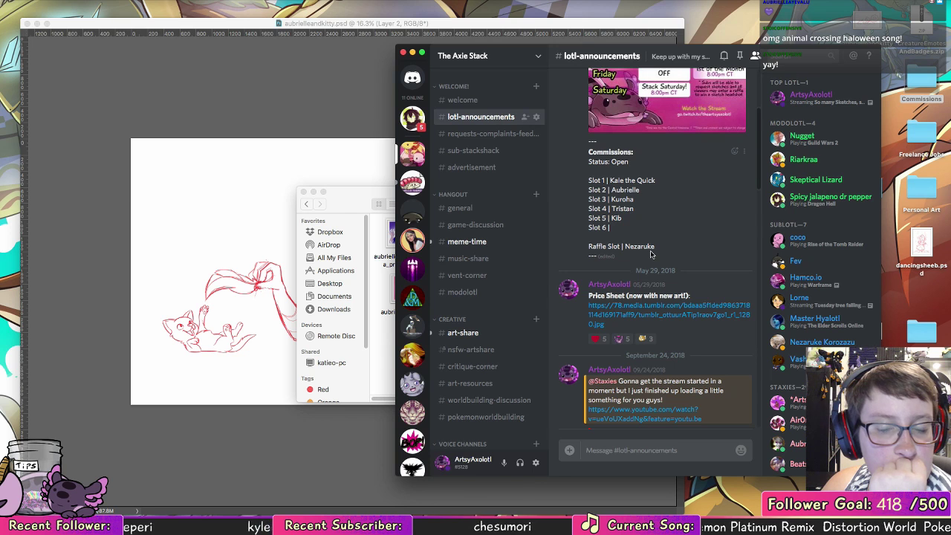
Step: Close Discord, open the fourth-slot client's folder within Commissions, and clean up its files by name
{"action": "left_click", "coordinate": [403, 52]}
{"action": "left_click", "coordinate": [303, 204]}
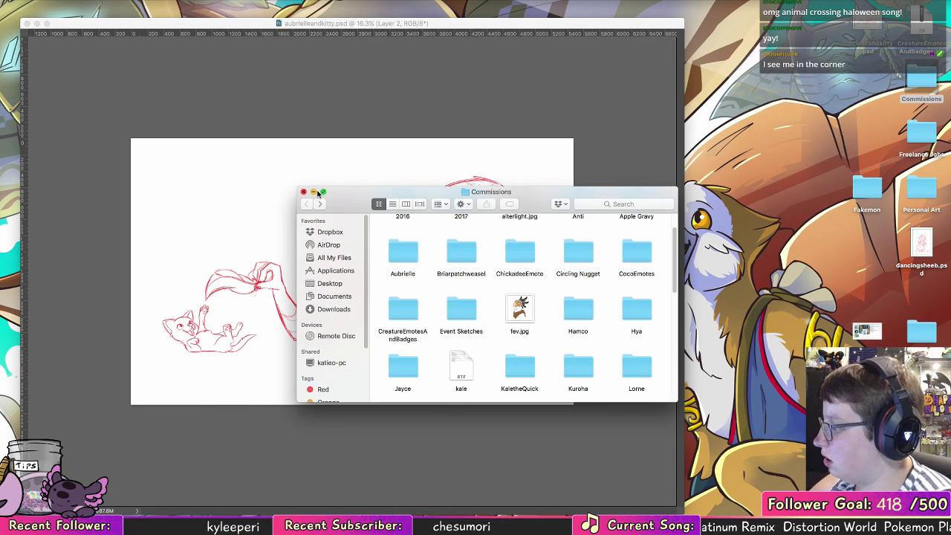
{"action": "scroll", "coordinate": [600, 338], "scroll_direction": "down", "scroll_amount": 10}
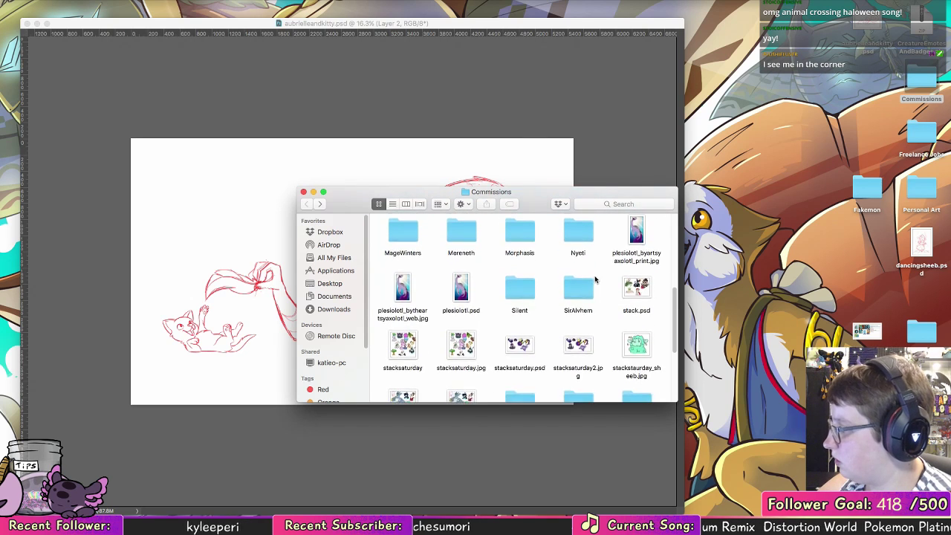
{"action": "scroll", "coordinate": [598, 244], "scroll_direction": "down", "scroll_amount": 3}
{"action": "double_click", "coordinate": [579, 279]}
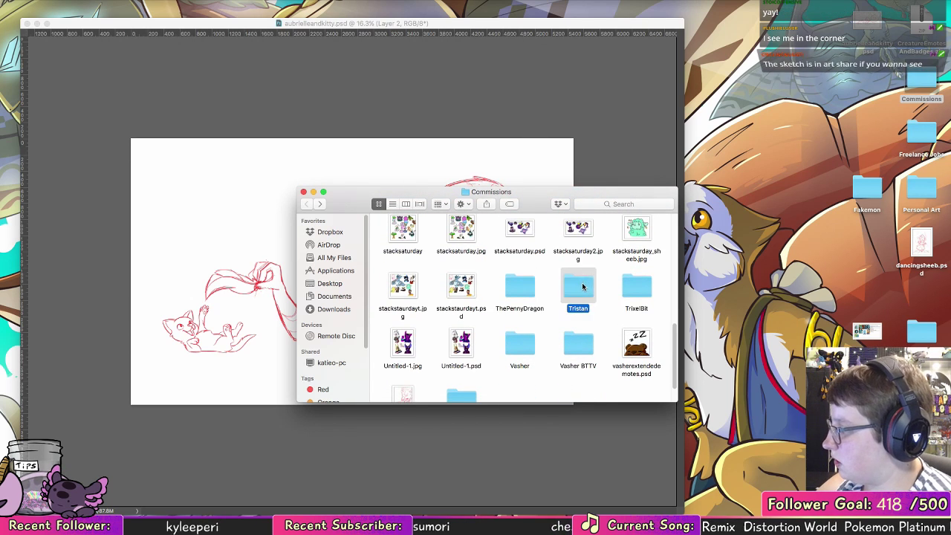
{"action": "scroll", "coordinate": [617, 304], "scroll_direction": "right", "scroll_amount": 2}
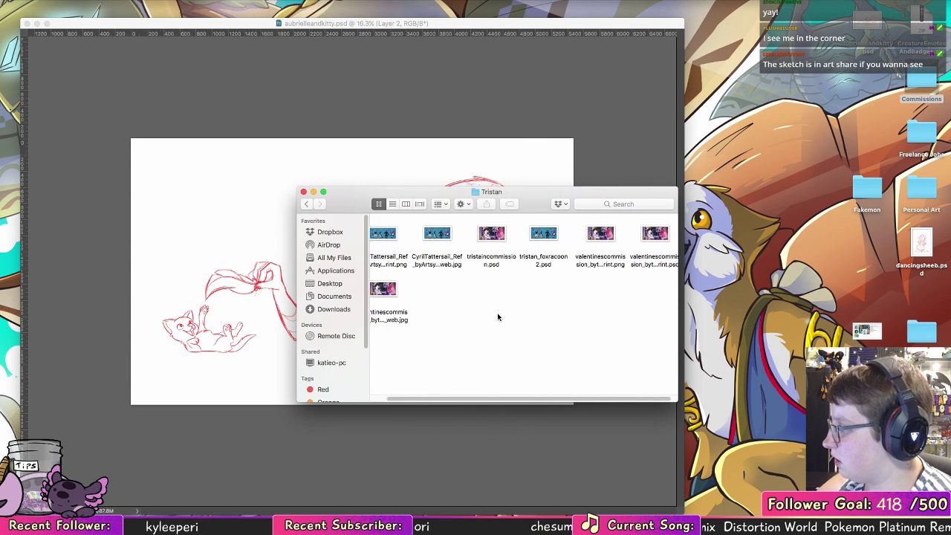
{"action": "right_click", "coordinate": [615, 304]}
{"action": "mouse_move", "coordinate": [651, 372]}
{"action": "left_click", "coordinate": [726, 374]}
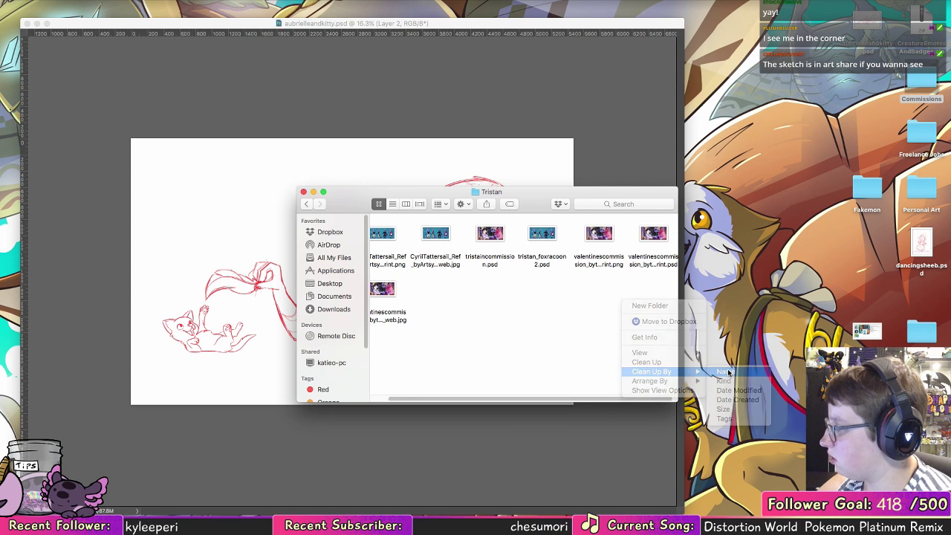
Step: Return to the Commissions folder and look through its client folders for the next character reference
{"action": "left_click", "coordinate": [306, 203]}
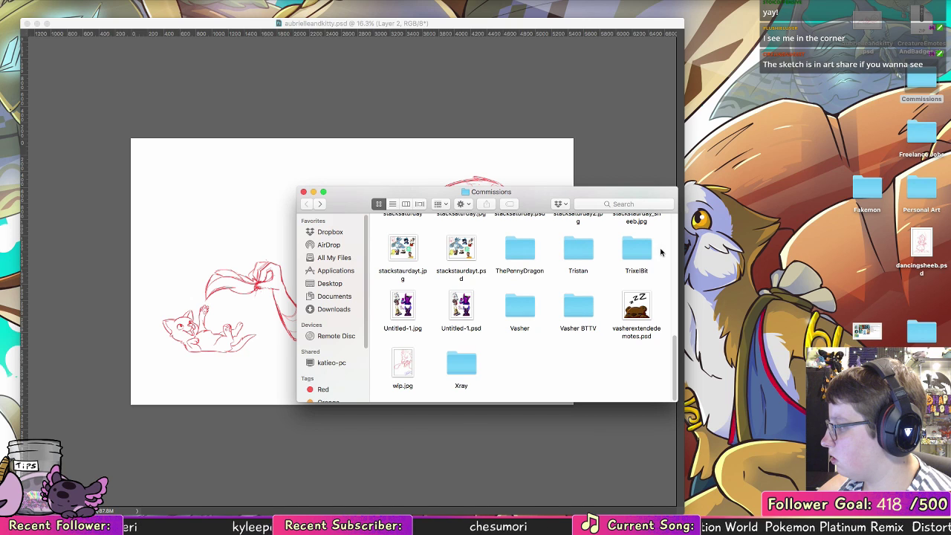
{"action": "scroll", "coordinate": [658, 258], "scroll_direction": "up", "scroll_amount": 5}
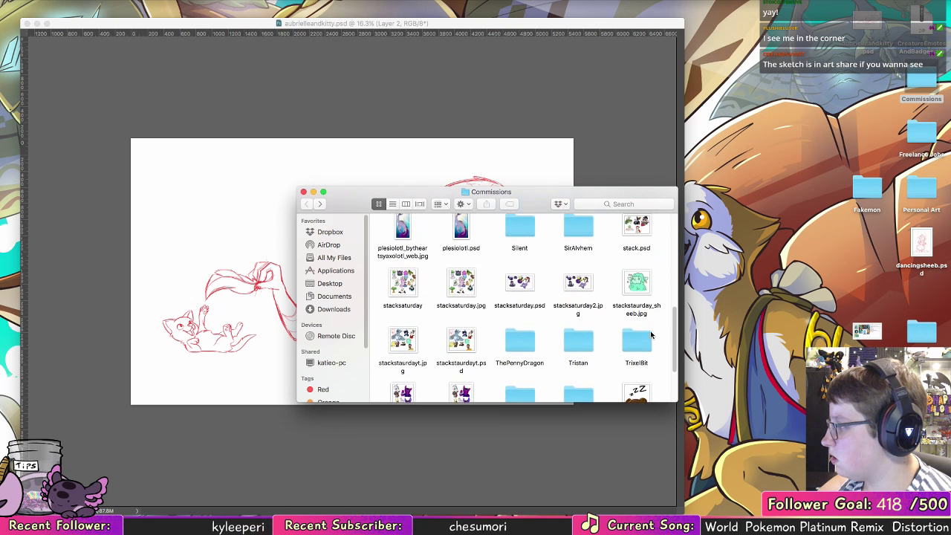
{"action": "scroll", "coordinate": [613, 251], "scroll_direction": "up", "scroll_amount": 6}
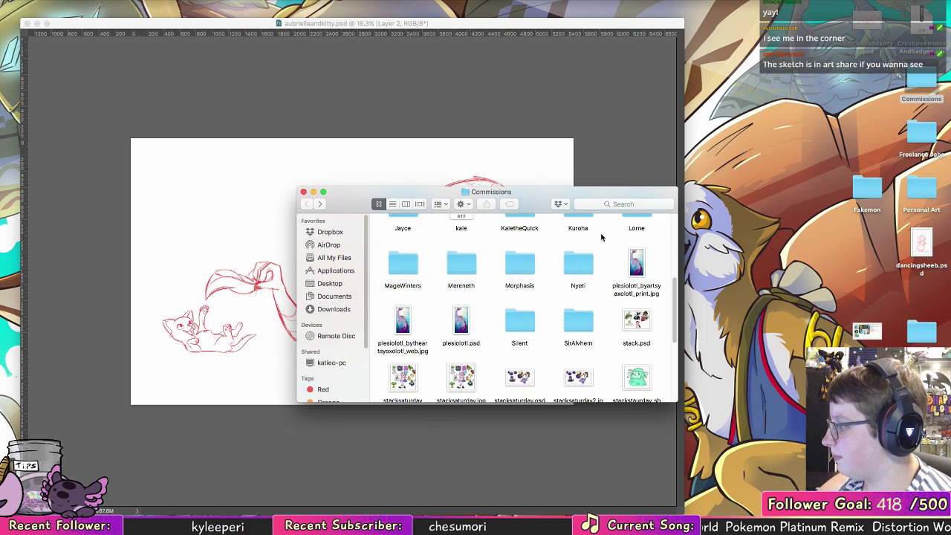
{"action": "scroll", "coordinate": [602, 312], "scroll_direction": "up", "scroll_amount": 4}
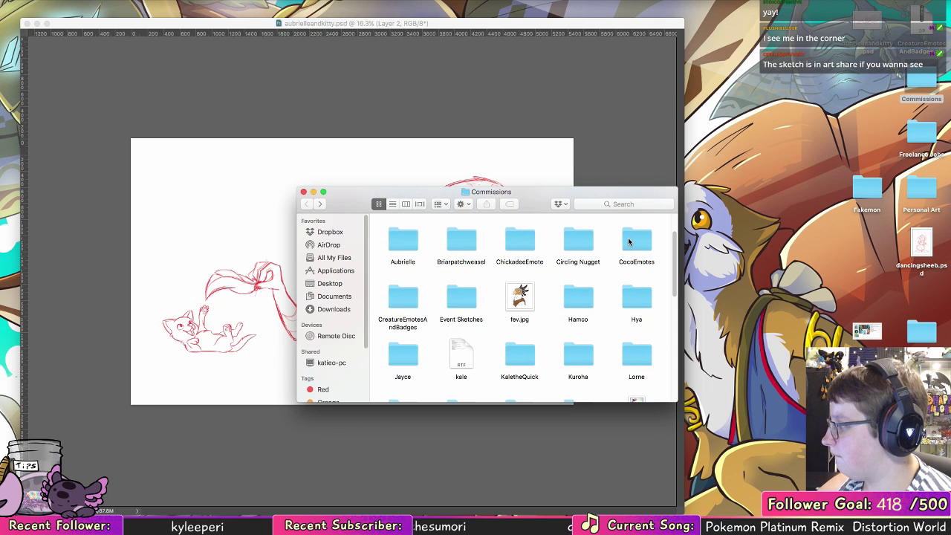
Step: Create a new 3000 by 3000 pixel document in Photoshop with a white background at 300 pixels/inch
{"action": "left_click", "coordinate": [555, 149]}
{"action": "key", "text": "super+n"}
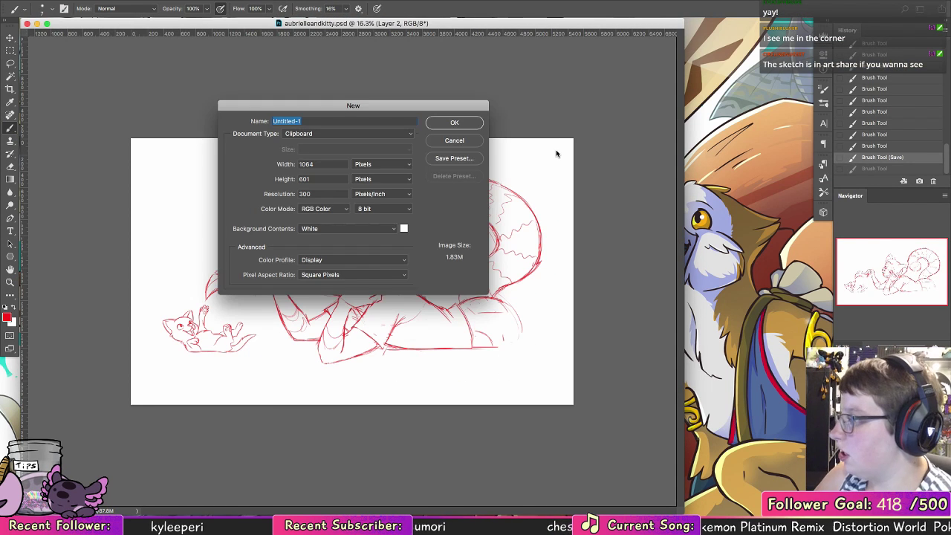
{"action": "key", "text": "Tab"}
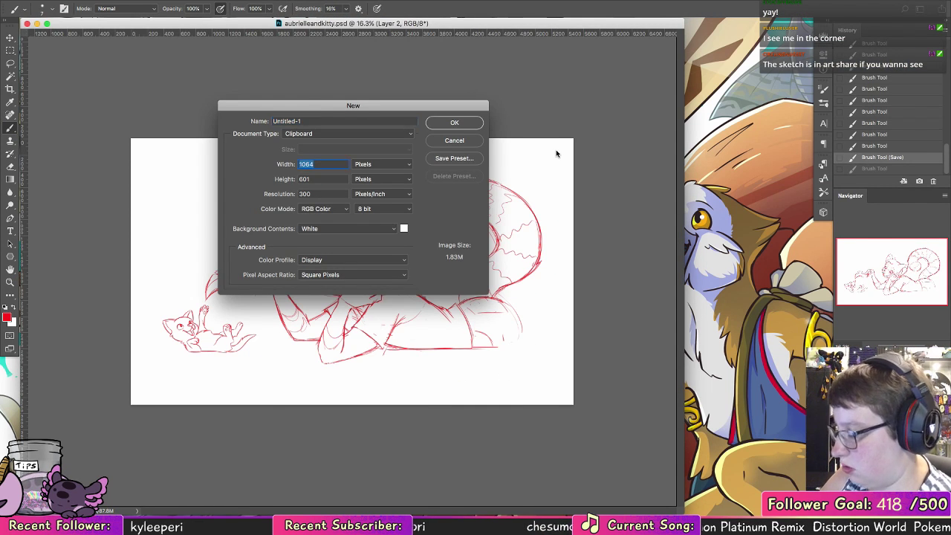
{"action": "type", "text": "3000"}
{"action": "key", "text": "Tab"}
{"action": "type", "text": "3000"}
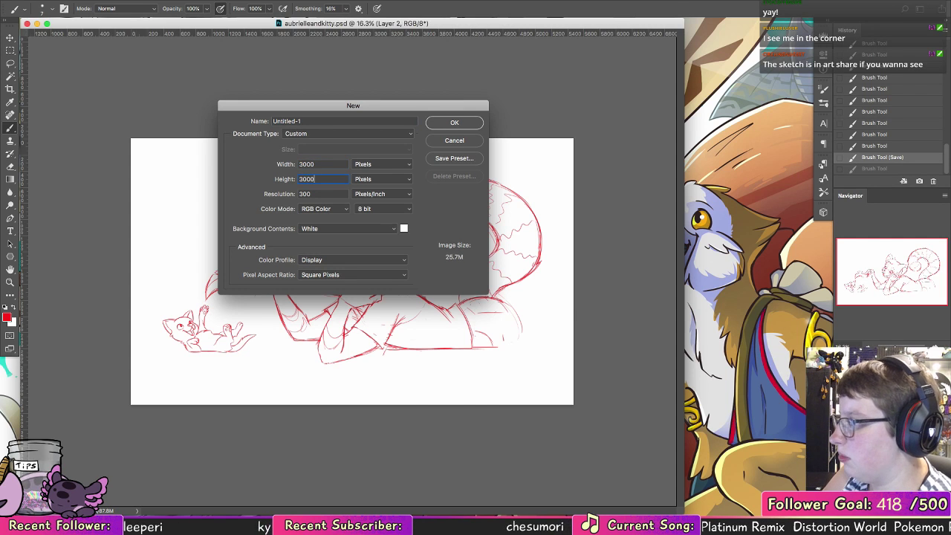
{"action": "key", "text": "Return"}
Step: Enlarge the blank document's window to leave grey space around the canvas, and add a new layer
{"action": "left_click", "coordinate": [26, 37]}
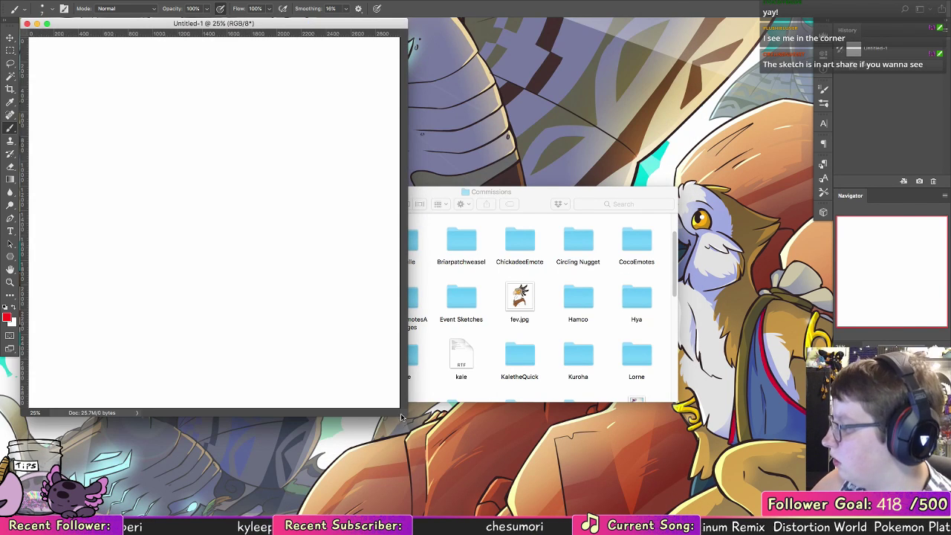
{"action": "left_click_drag", "start_coordinate": [408, 418], "coordinate": [684, 509]}
{"action": "key", "text": "alt+shift+super+n"}
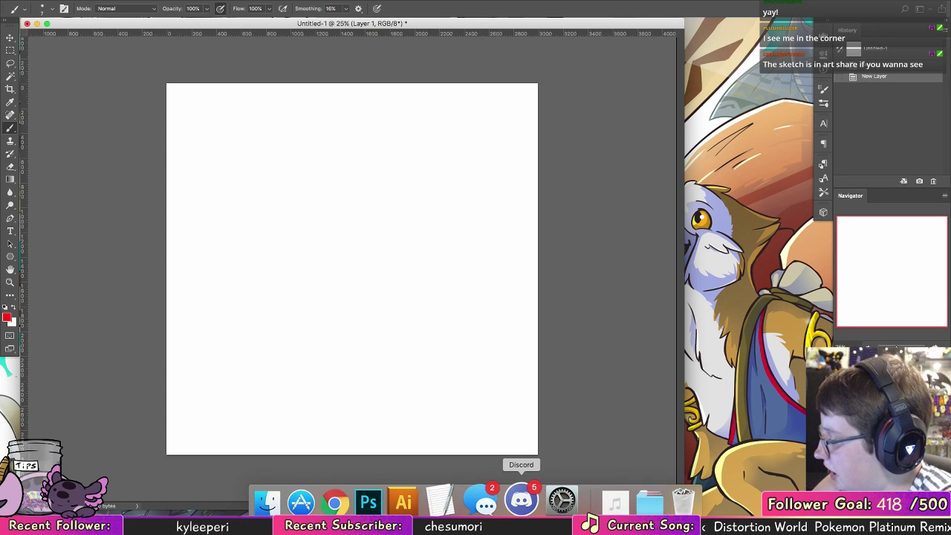
Step: View the horned character sketch in Discord's art-share channel at full size, and close Discord
{"action": "left_click", "coordinate": [515, 503]}
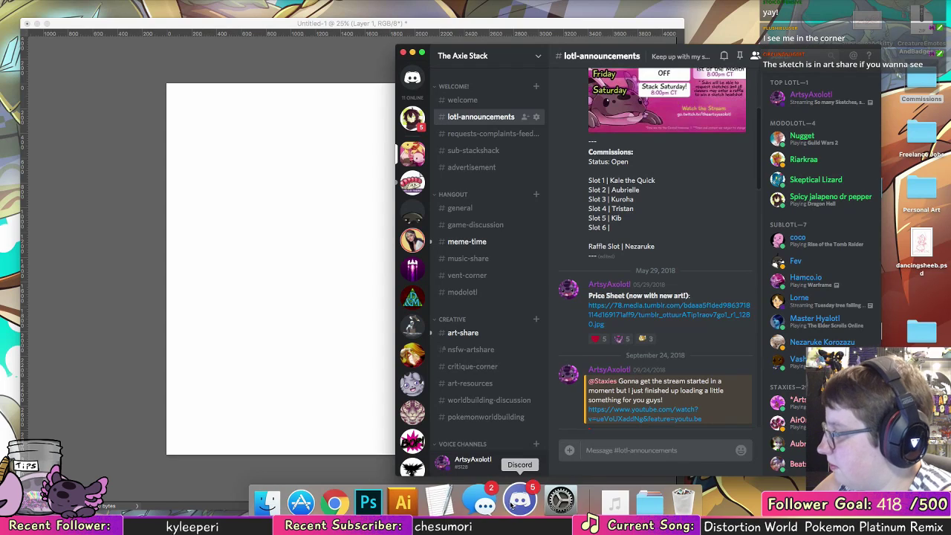
{"action": "left_click", "coordinate": [461, 333]}
{"action": "left_click", "coordinate": [654, 272]}
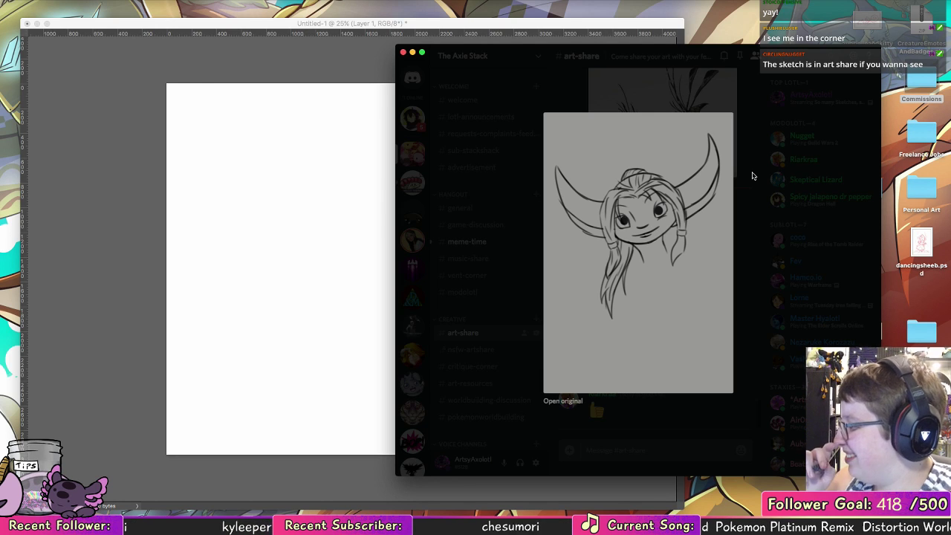
{"action": "left_click", "coordinate": [746, 297]}
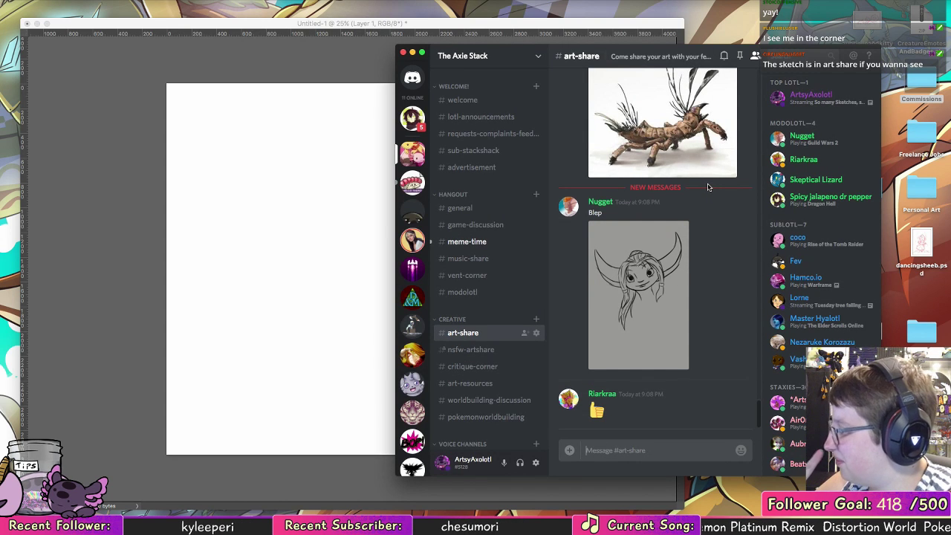
{"action": "left_click", "coordinate": [403, 52]}
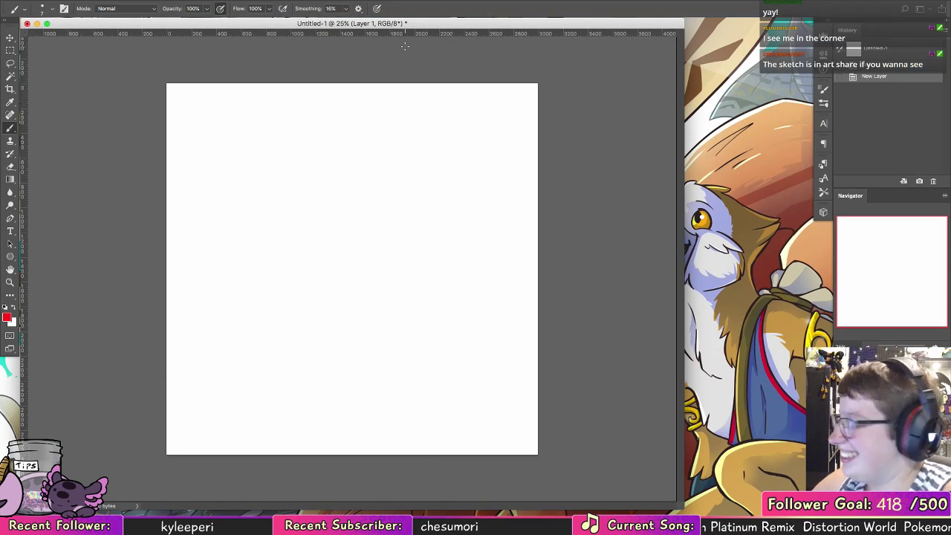
Step: Set the brush size to 12 px and undo the extra new layer
{"action": "left_click", "coordinate": [43, 9]}
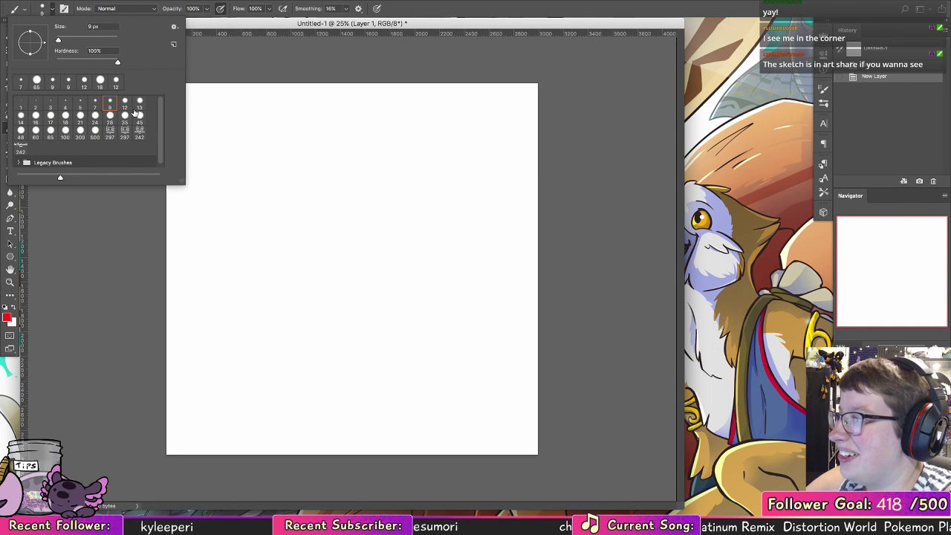
{"action": "left_click", "coordinate": [223, 133]}
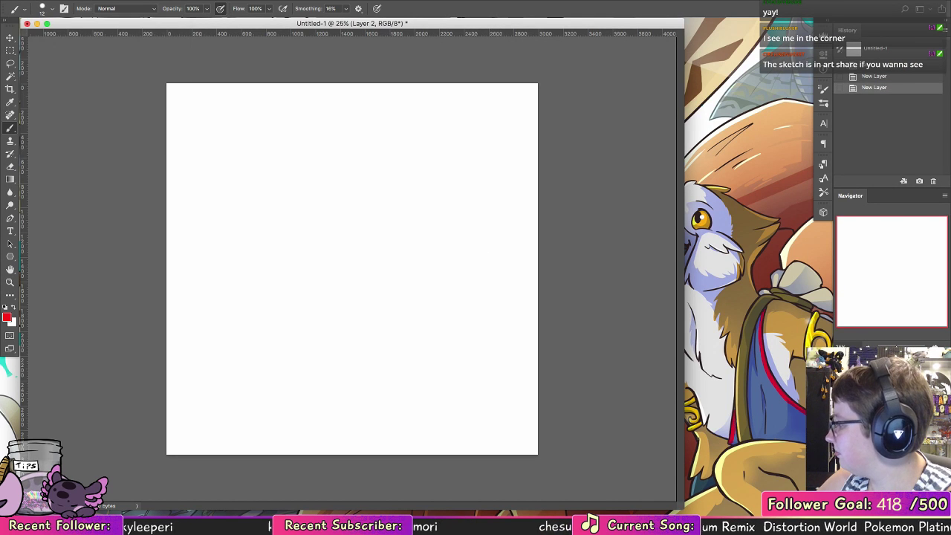
{"action": "key", "text": "super+z"}
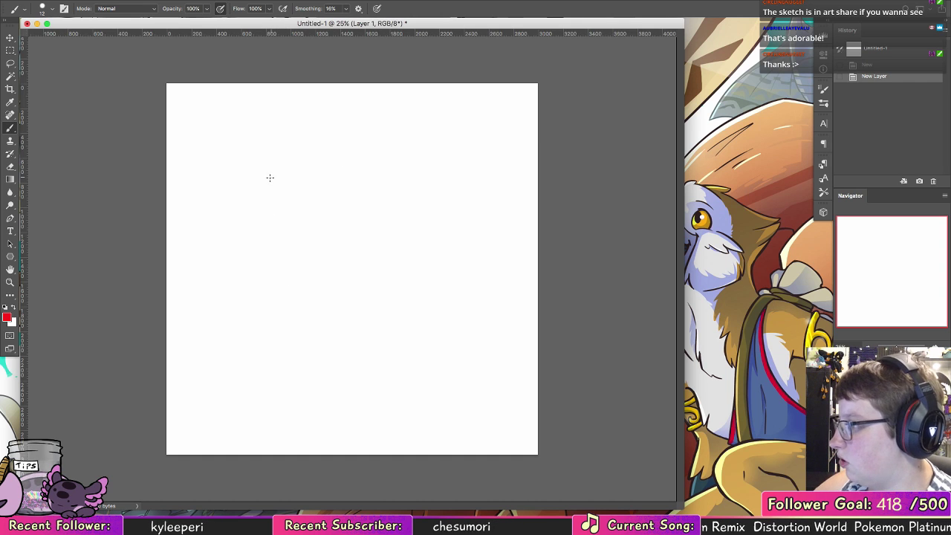
Step: Try a straight vertical and a straight horizontal red line meeting at a corner, and undo both strokes
{"action": "mouse_move", "coordinate": [271, 317]}
{"action": "left_mouse_down"}
{"action": "mouse_move", "coordinate": [267, 168]}
{"action": "mouse_move", "coordinate": [279, 325]}
{"action": "mouse_move", "coordinate": [419, 171]}
{"action": "left_mouse_up"}
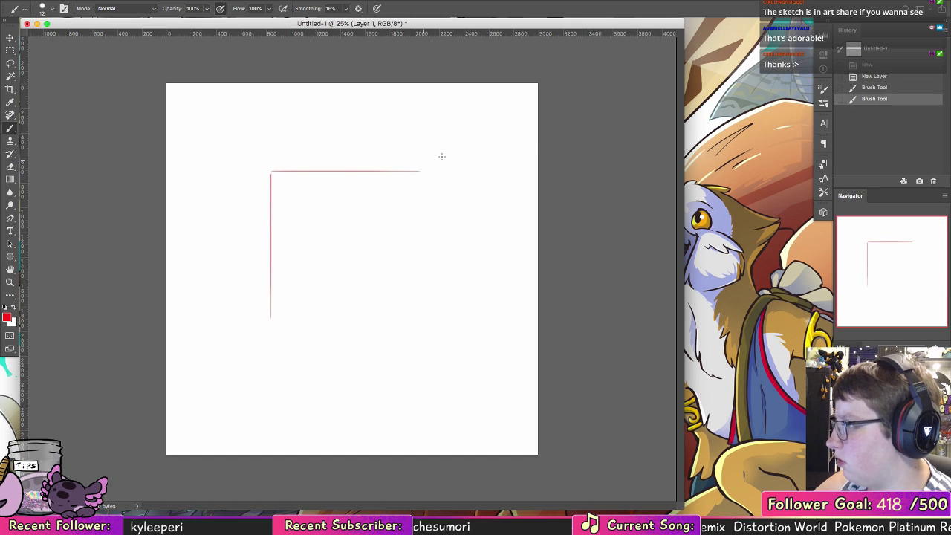
{"action": "key", "text": "super+z"}
{"action": "key", "text": "super+z"}
Step: Find the same client's folder within the 2017 folder of Commissions and preview the blonde shark character's reference sheet
{"action": "left_click", "coordinate": [751, 112]}
{"action": "left_click", "coordinate": [923, 87]}
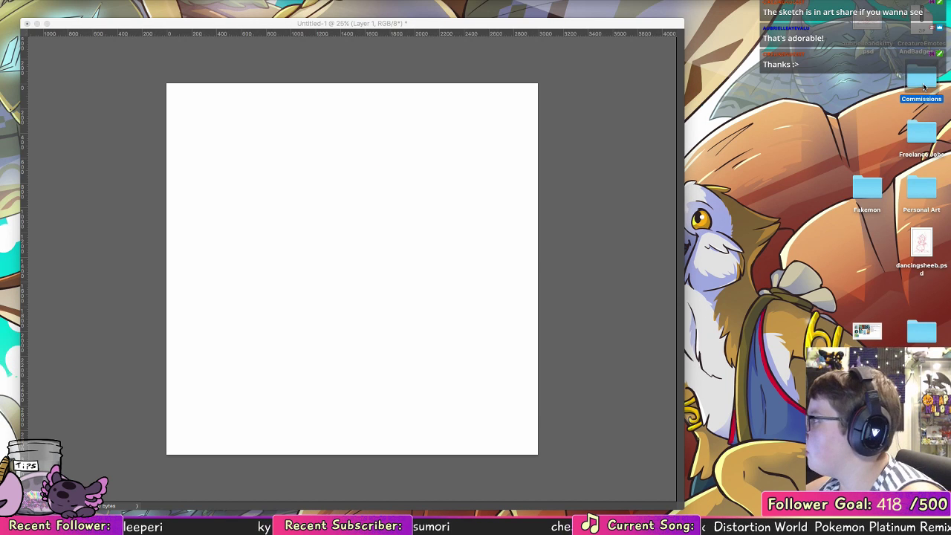
{"action": "double_click", "coordinate": [923, 87]}
{"action": "left_click_drag", "start_coordinate": [584, 186], "coordinate": [584, 58]}
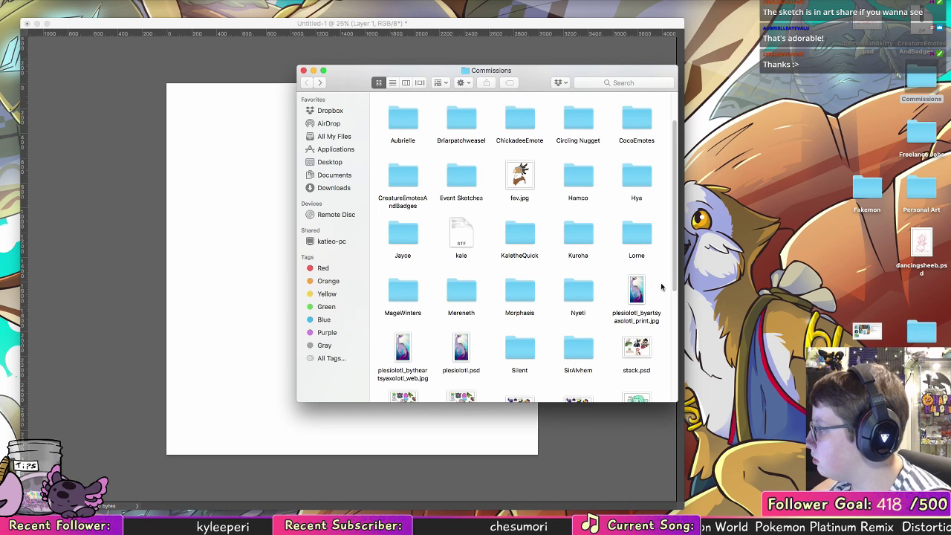
{"action": "scroll", "coordinate": [661, 286], "scroll_direction": "down", "scroll_amount": 5}
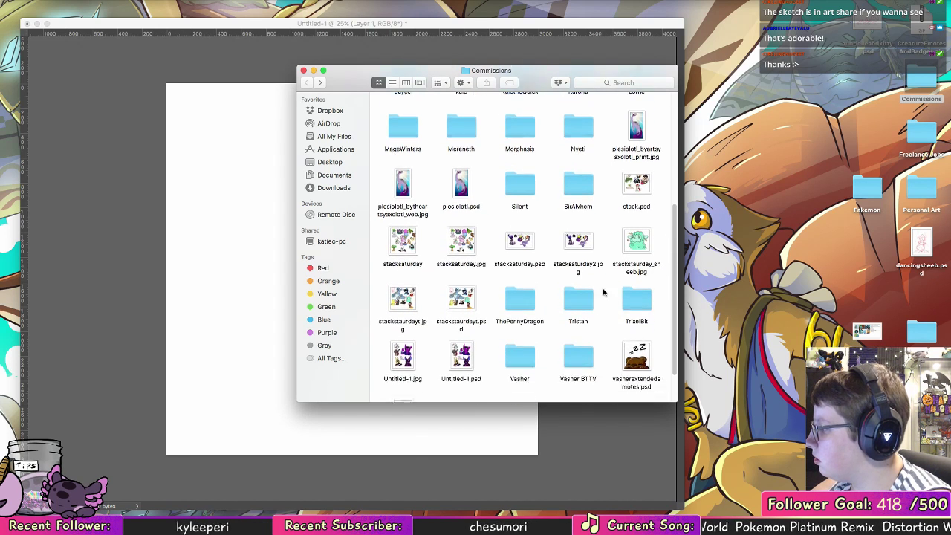
{"action": "scroll", "coordinate": [603, 292], "scroll_direction": "down", "scroll_amount": 2}
{"action": "scroll", "coordinate": [544, 148], "scroll_direction": "up", "scroll_amount": 10}
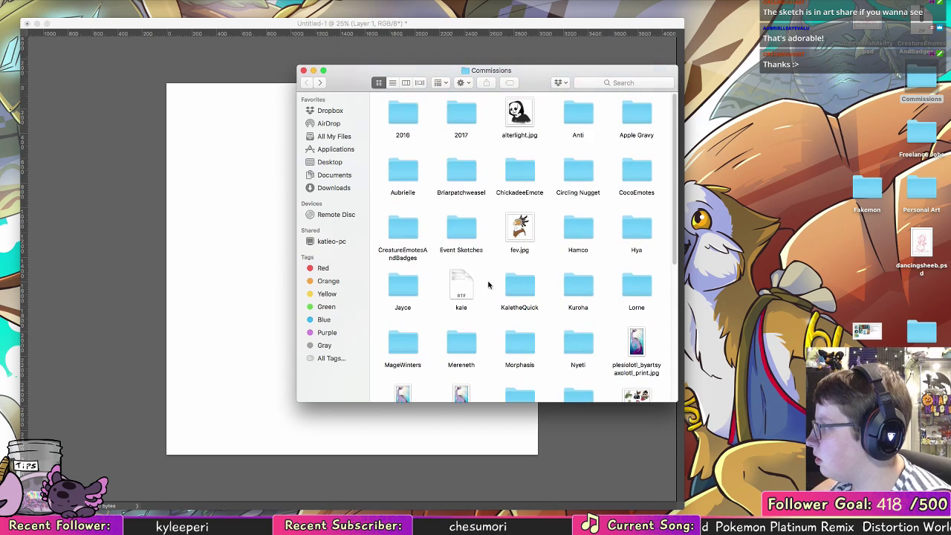
{"action": "double_click", "coordinate": [461, 116]}
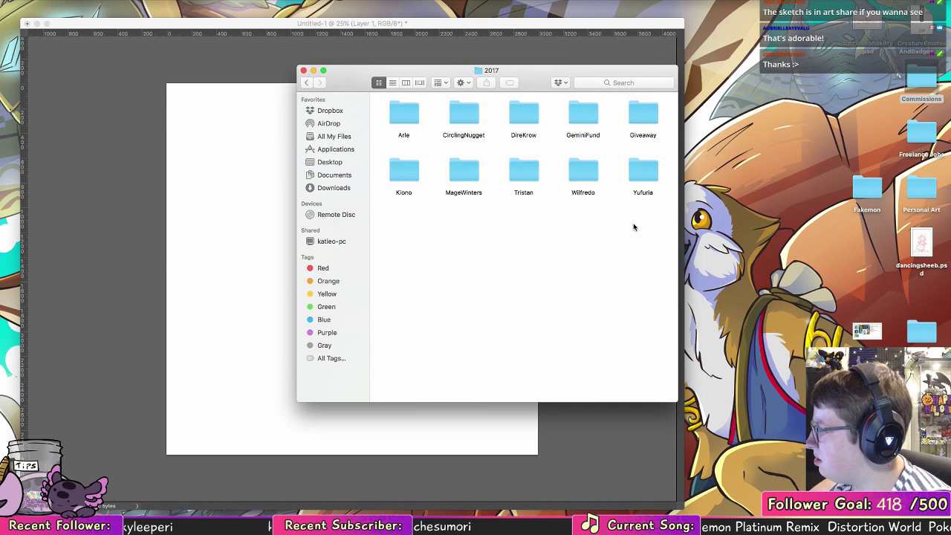
{"action": "double_click", "coordinate": [524, 176]}
{"action": "double_click", "coordinate": [405, 121]}
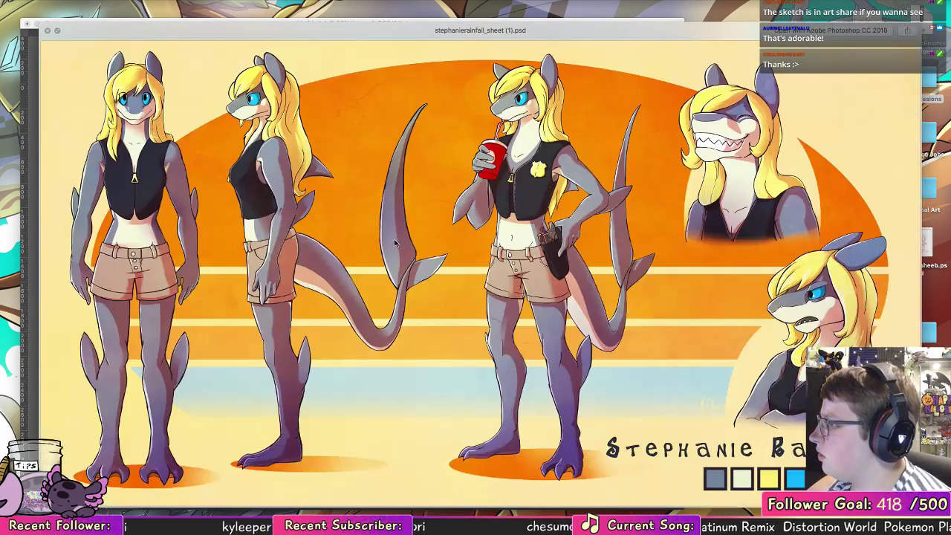
Step: Arrange the shark reference sheet beside the blank canvas, narrowing the document window so the standing pose with the red cup shows
{"action": "left_click_drag", "start_coordinate": [312, 252], "coordinate": [457, 245]}
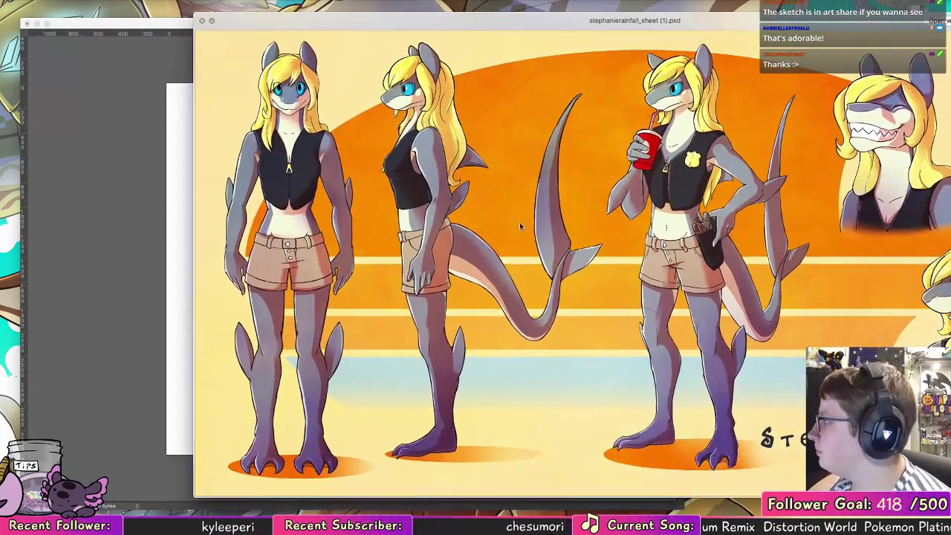
{"action": "left_click", "coordinate": [139, 319]}
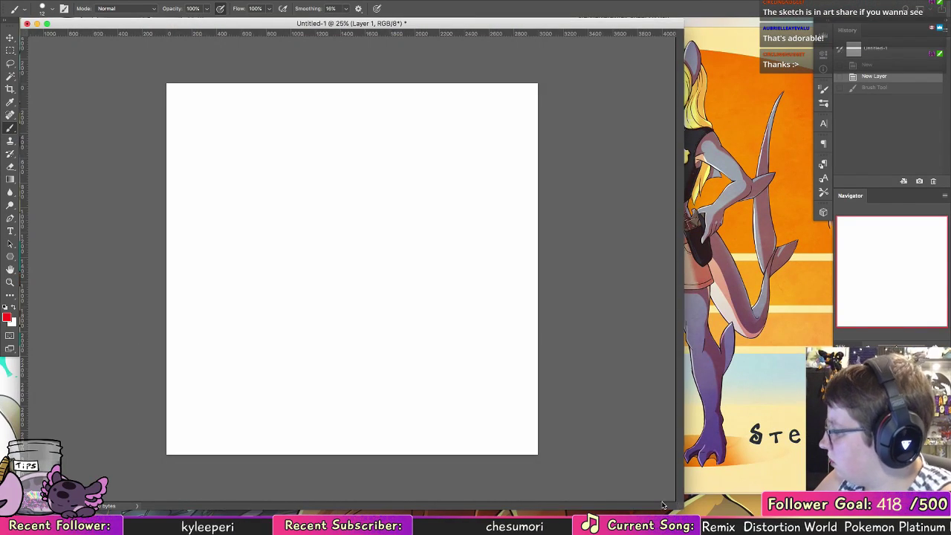
{"action": "left_click_drag", "start_coordinate": [652, 457], "coordinate": [518, 457]}
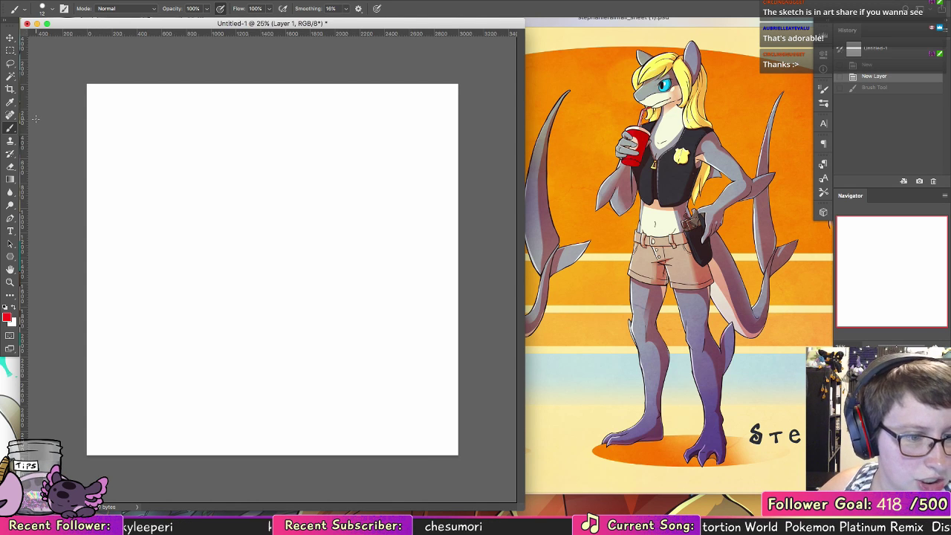
Step: Draw a tall red rectangular frame, about 1000 px wide and 1300 px tall, in the middle of the blank canvas
{"action": "right_click", "coordinate": [126, 104]}
{"action": "left_click", "coordinate": [36, 115]}
{"action": "left_click_drag", "start_coordinate": [190, 167], "coordinate": [195, 320]}
{"action": "mouse_move", "coordinate": [191, 165]}
{"action": "left_mouse_down"}
{"action": "mouse_move", "coordinate": [314, 165]}
{"action": "mouse_move", "coordinate": [309, 338]}
{"action": "mouse_move", "coordinate": [230, 321]}
{"action": "mouse_move", "coordinate": [194, 284]}
{"action": "mouse_move", "coordinate": [189, 324]}
{"action": "left_mouse_up"}
{"action": "mouse_move", "coordinate": [190, 285]}
{"action": "left_mouse_down"}
{"action": "mouse_move", "coordinate": [189, 322]}
{"action": "mouse_move", "coordinate": [220, 326]}
{"action": "left_mouse_up"}
{"action": "left_click_drag", "start_coordinate": [190, 325], "coordinate": [216, 326]}
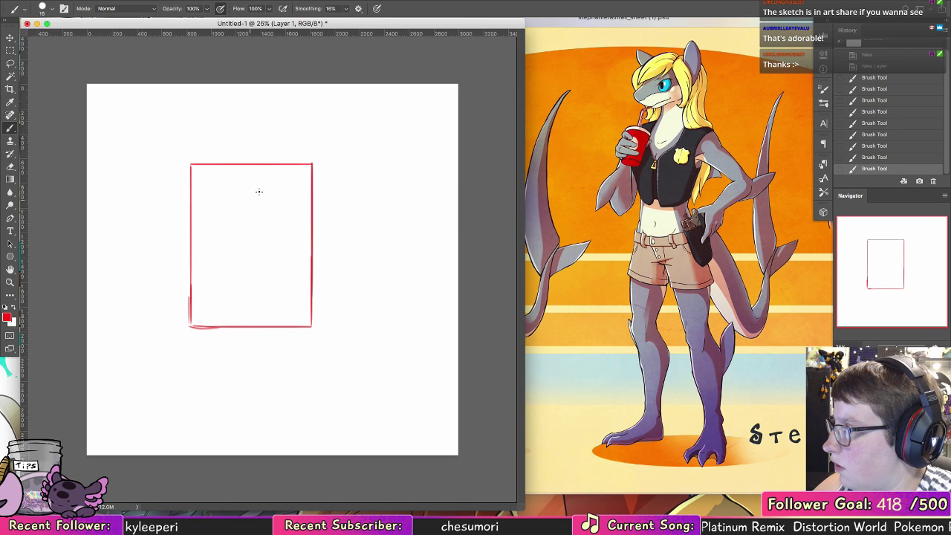
Step: Try a rough figure with a round head and an arm reaching to a cup, and undo all of it
{"action": "mouse_move", "coordinate": [265, 208]}
{"action": "left_mouse_down"}
{"action": "mouse_move", "coordinate": [244, 225]}
{"action": "mouse_move", "coordinate": [251, 192]}
{"action": "mouse_move", "coordinate": [269, 216]}
{"action": "mouse_move", "coordinate": [229, 210]}
{"action": "mouse_move", "coordinate": [256, 193]}
{"action": "mouse_move", "coordinate": [249, 230]}
{"action": "mouse_move", "coordinate": [239, 194]}
{"action": "mouse_move", "coordinate": [271, 210]}
{"action": "mouse_move", "coordinate": [246, 197]}
{"action": "mouse_move", "coordinate": [241, 220]}
{"action": "mouse_move", "coordinate": [252, 242]}
{"action": "left_mouse_up"}
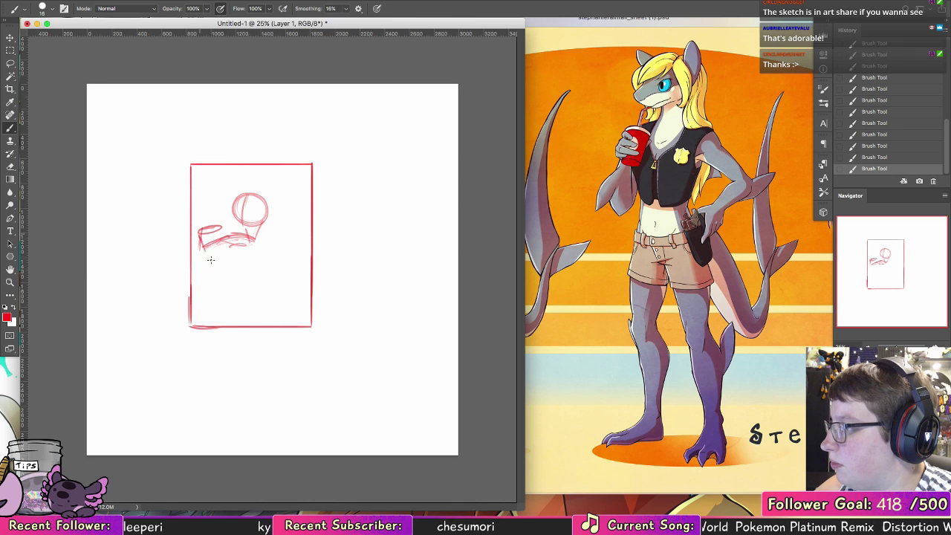
{"action": "mouse_move", "coordinate": [215, 254]}
{"action": "left_mouse_down"}
{"action": "mouse_move", "coordinate": [220, 242]}
{"action": "mouse_move", "coordinate": [251, 248]}
{"action": "left_mouse_up"}
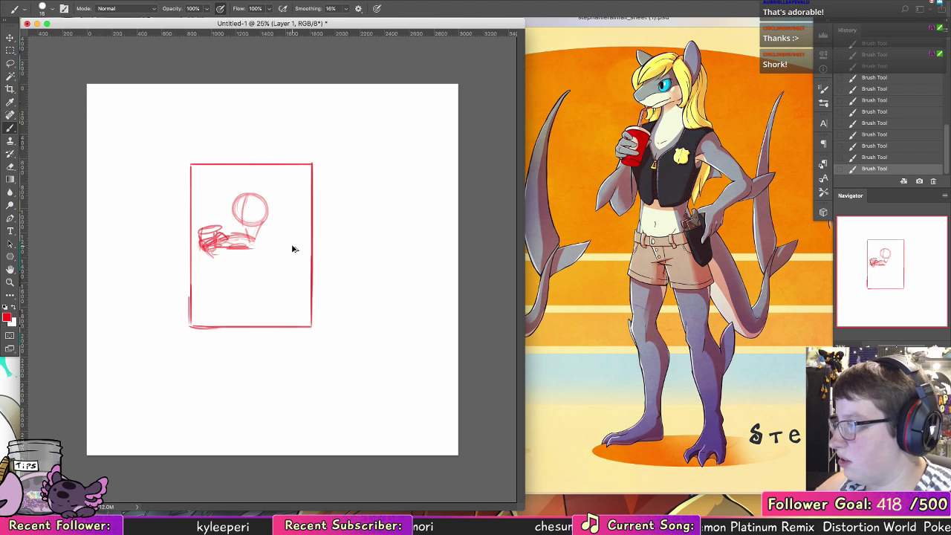
{"action": "key", "text": "super+z"}
{"action": "key", "text": "super+z"}
{"action": "key", "text": "super+z"}
{"action": "key", "text": "super+z"}
{"action": "key", "text": "super+z"}
{"action": "key", "text": "super+z"}
{"action": "key", "text": "super+z"}
{"action": "key", "text": "super+z"}
{"action": "key", "text": "super+z"}
{"action": "key", "text": "super+z"}
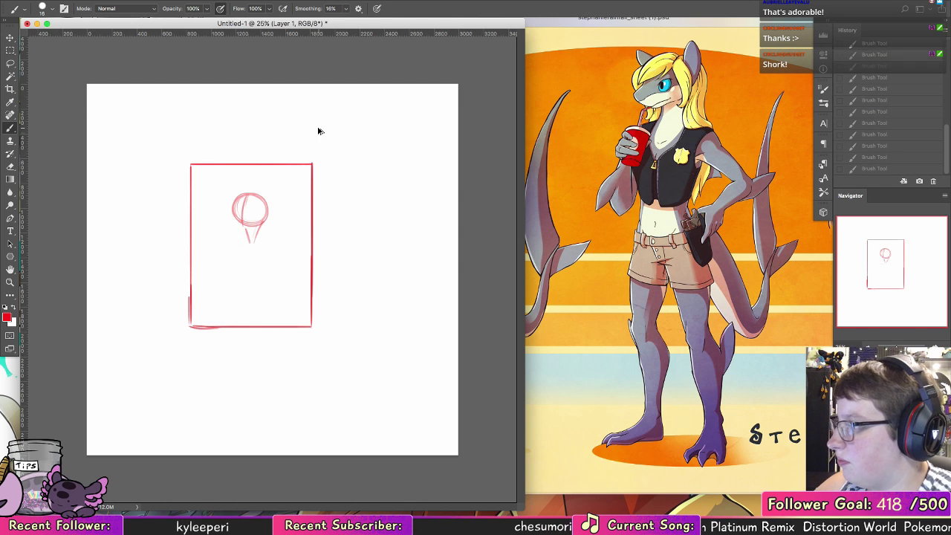
{"action": "key", "text": "super+z"}
{"action": "key", "text": "super+z"}
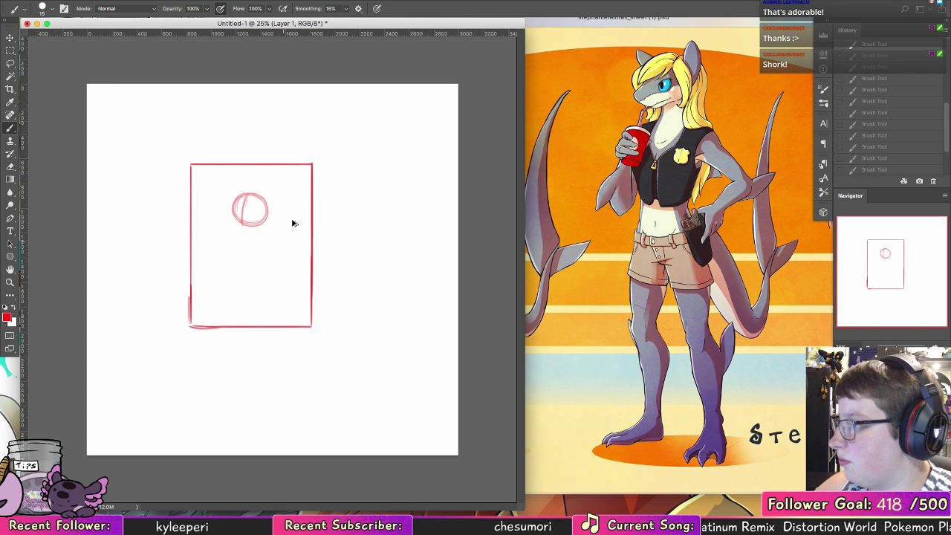
{"action": "key", "text": "super+z"}
Step: Sketch the shark's round head in the frame's upper half, with the snout, the start of the neck and both ears
{"action": "mouse_move", "coordinate": [256, 190]}
{"action": "left_mouse_down"}
{"action": "mouse_move", "coordinate": [279, 200]}
{"action": "mouse_move", "coordinate": [247, 221]}
{"action": "mouse_move", "coordinate": [243, 192]}
{"action": "mouse_move", "coordinate": [279, 202]}
{"action": "mouse_move", "coordinate": [257, 227]}
{"action": "mouse_move", "coordinate": [242, 191]}
{"action": "mouse_move", "coordinate": [279, 196]}
{"action": "mouse_move", "coordinate": [242, 223]}
{"action": "mouse_move", "coordinate": [273, 218]}
{"action": "mouse_move", "coordinate": [262, 248]}
{"action": "left_mouse_up"}
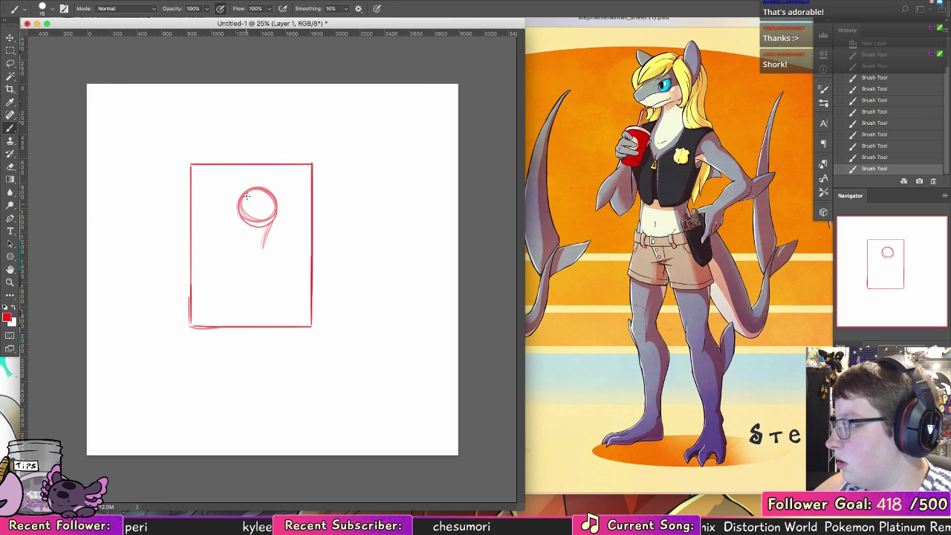
{"action": "mouse_move", "coordinate": [251, 212]}
{"action": "left_mouse_down"}
{"action": "mouse_move", "coordinate": [248, 189]}
{"action": "mouse_move", "coordinate": [227, 208]}
{"action": "mouse_move", "coordinate": [234, 223]}
{"action": "mouse_move", "coordinate": [231, 216]}
{"action": "mouse_move", "coordinate": [268, 225]}
{"action": "left_mouse_up"}
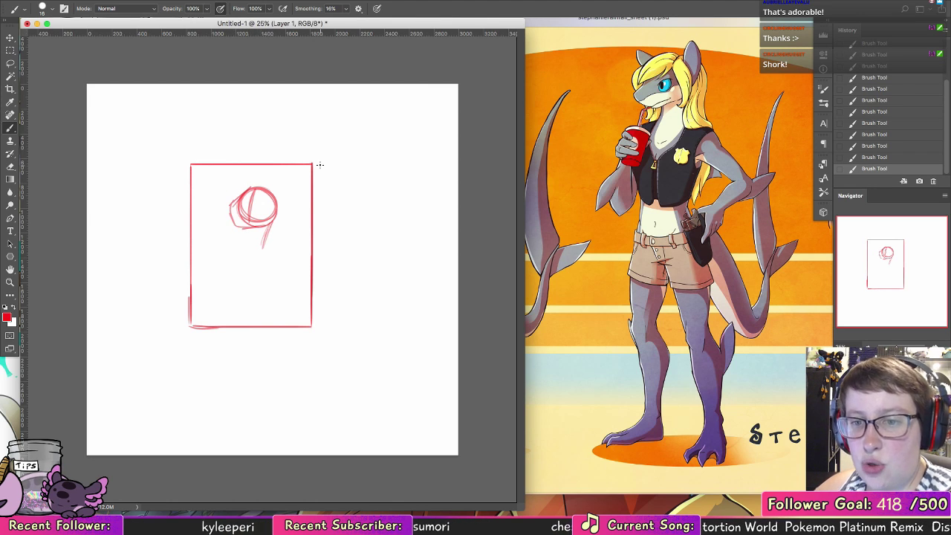
{"action": "mouse_move", "coordinate": [273, 202]}
{"action": "left_mouse_down"}
{"action": "mouse_move", "coordinate": [280, 177]}
{"action": "mouse_move", "coordinate": [277, 206]}
{"action": "left_mouse_up"}
{"action": "left_click_drag", "start_coordinate": [270, 169], "coordinate": [286, 201]}
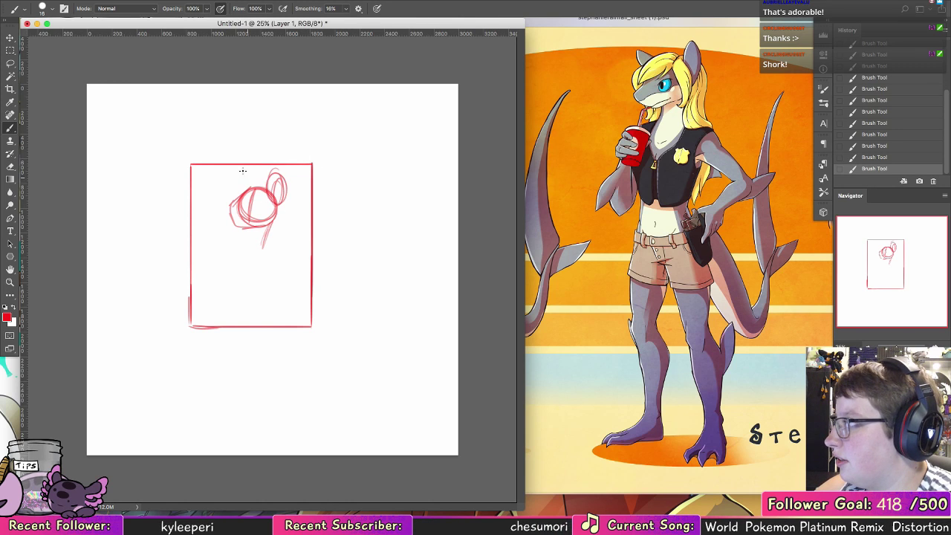
{"action": "left_click_drag", "start_coordinate": [242, 171], "coordinate": [248, 190]}
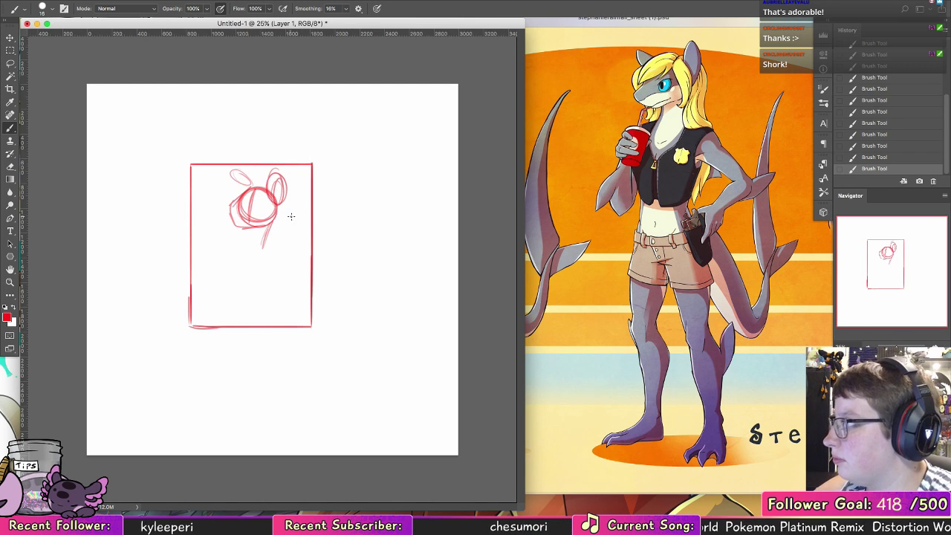
Step: Check the side view on the reference sheet, and sketch the ponytail and fringe around the head
{"action": "left_click_drag", "start_coordinate": [598, 205], "coordinate": [536, 199]}
{"action": "left_click_drag", "start_coordinate": [441, 239], "coordinate": [484, 240]}
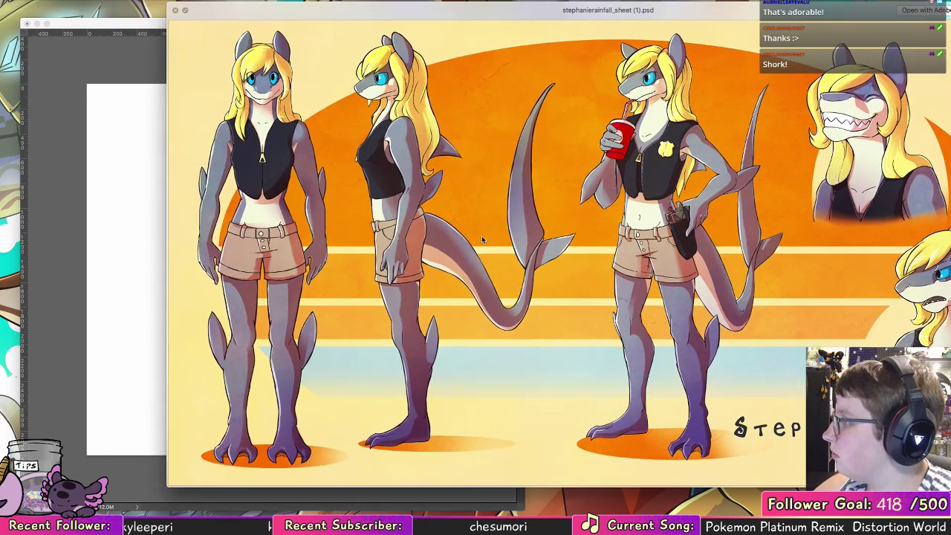
{"action": "left_click", "coordinate": [99, 306]}
{"action": "mouse_move", "coordinate": [282, 186]}
{"action": "left_mouse_down"}
{"action": "mouse_move", "coordinate": [299, 217]}
{"action": "mouse_move", "coordinate": [278, 251]}
{"action": "mouse_move", "coordinate": [286, 218]}
{"action": "mouse_move", "coordinate": [291, 259]}
{"action": "mouse_move", "coordinate": [294, 199]}
{"action": "mouse_move", "coordinate": [283, 255]}
{"action": "mouse_move", "coordinate": [295, 231]}
{"action": "mouse_move", "coordinate": [269, 186]}
{"action": "mouse_move", "coordinate": [235, 194]}
{"action": "left_mouse_up"}
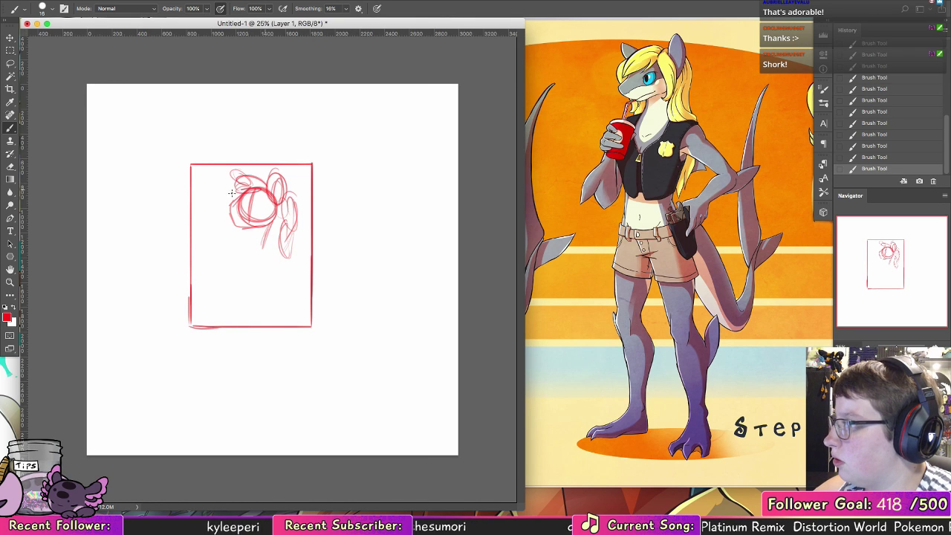
Step: Sketch the neck, shoulder and an arm stretched out to a cup with a straw at the frame's left edge
{"action": "mouse_move", "coordinate": [272, 242]}
{"action": "left_mouse_down"}
{"action": "mouse_move", "coordinate": [241, 256]}
{"action": "mouse_move", "coordinate": [260, 233]}
{"action": "left_mouse_up"}
{"action": "mouse_move", "coordinate": [212, 263]}
{"action": "left_mouse_down"}
{"action": "mouse_move", "coordinate": [265, 241]}
{"action": "mouse_move", "coordinate": [216, 263]}
{"action": "mouse_move", "coordinate": [277, 258]}
{"action": "mouse_move", "coordinate": [212, 271]}
{"action": "mouse_move", "coordinate": [278, 259]}
{"action": "left_mouse_up"}
{"action": "left_click_drag", "start_coordinate": [216, 270], "coordinate": [210, 250]}
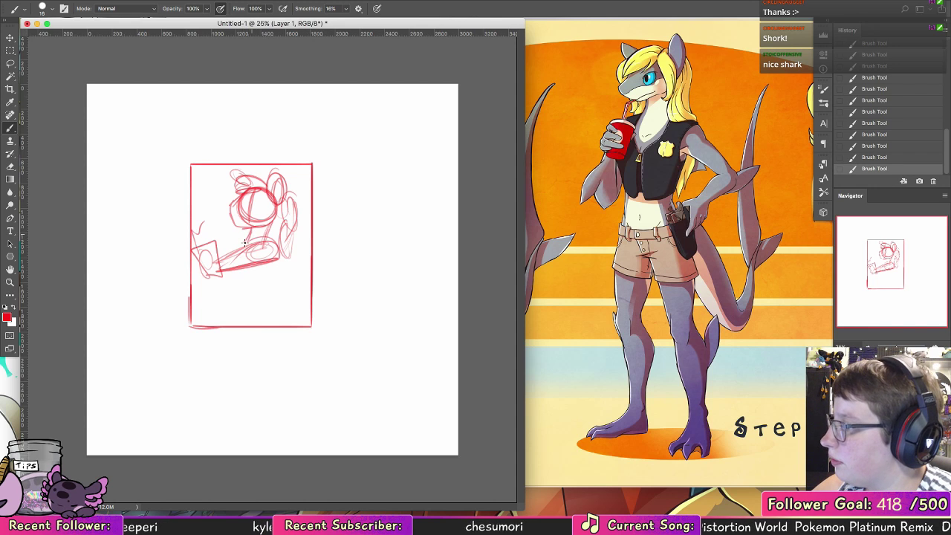
Step: Try a slanted counter edge with vertical planks beneath the arm, and undo those strokes
{"action": "mouse_move", "coordinate": [245, 241]}
{"action": "left_mouse_down"}
{"action": "mouse_move", "coordinate": [250, 276]}
{"action": "mouse_move", "coordinate": [232, 287]}
{"action": "mouse_move", "coordinate": [265, 263]}
{"action": "mouse_move", "coordinate": [306, 251]}
{"action": "left_mouse_up"}
{"action": "left_click_drag", "start_coordinate": [192, 282], "coordinate": [306, 253]}
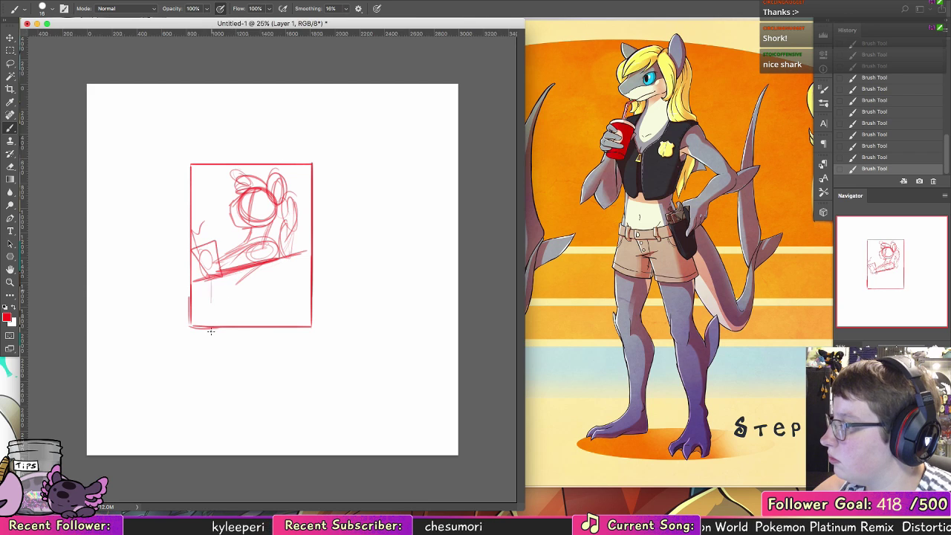
{"action": "left_click_drag", "start_coordinate": [210, 281], "coordinate": [211, 321]}
{"action": "left_click_drag", "start_coordinate": [238, 271], "coordinate": [237, 319]}
{"action": "mouse_move", "coordinate": [267, 259]}
{"action": "left_mouse_down"}
{"action": "mouse_move", "coordinate": [266, 324]}
{"action": "mouse_move", "coordinate": [283, 316]}
{"action": "left_mouse_up"}
{"action": "left_click_drag", "start_coordinate": [300, 252], "coordinate": [300, 315]}
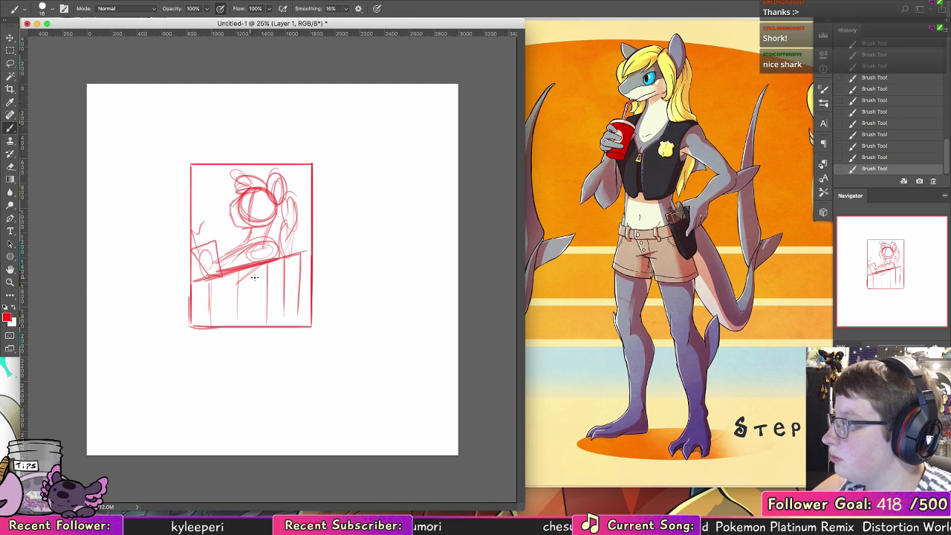
{"action": "key", "text": "ctrl+alt+z"}
{"action": "key", "text": "ctrl+alt+z"}
{"action": "key", "text": "ctrl+alt+z"}
{"action": "key", "text": "ctrl+alt+z"}
{"action": "key", "text": "ctrl+alt+z"}
{"action": "key", "text": "ctrl+alt+z"}
{"action": "key", "text": "ctrl+alt+z"}
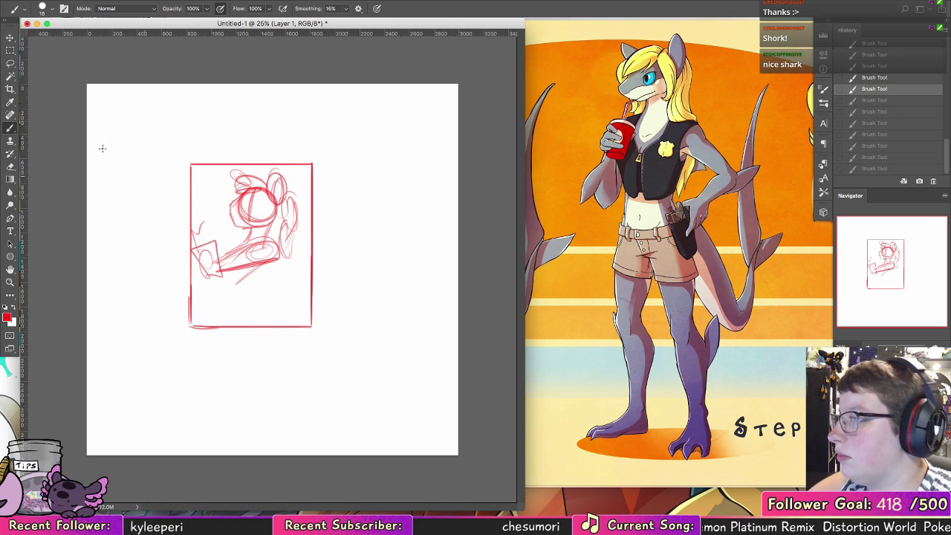
Step: Select the figure inside the frame with a rectangular marquee, move it slightly down and transform it to sit within the frame
{"action": "left_click", "coordinate": [11, 52]}
{"action": "mouse_move", "coordinate": [192, 168]}
{"action": "left_mouse_down"}
{"action": "mouse_move", "coordinate": [215, 186]}
{"action": "mouse_move", "coordinate": [311, 321]}
{"action": "left_mouse_up"}
{"action": "left_click", "coordinate": [11, 38]}
{"action": "left_click_drag", "start_coordinate": [293, 242], "coordinate": [292, 256]}
{"action": "left_click_drag", "start_coordinate": [296, 183], "coordinate": [287, 185]}
{"action": "left_click_drag", "start_coordinate": [192, 184], "coordinate": [197, 184]}
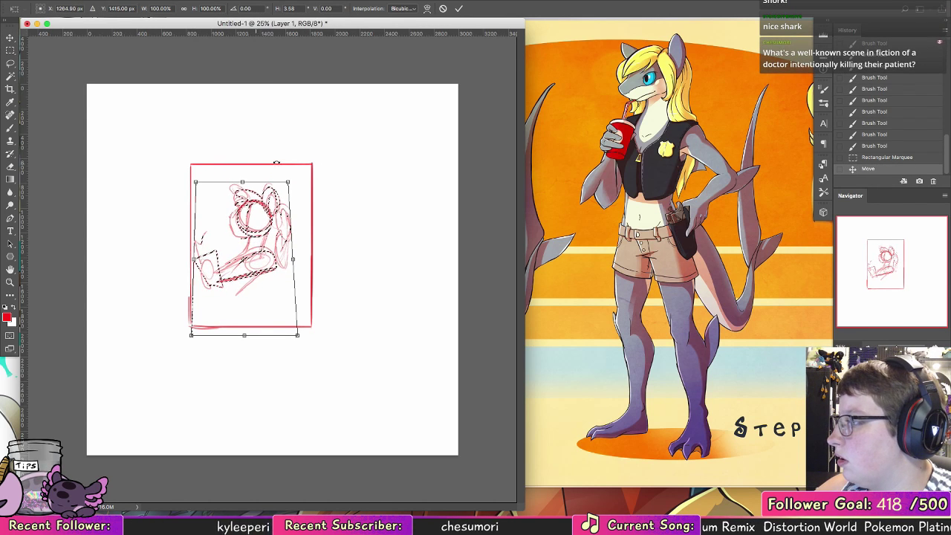
{"action": "left_click_drag", "start_coordinate": [282, 234], "coordinate": [292, 235]}
{"action": "key", "text": "Return"}
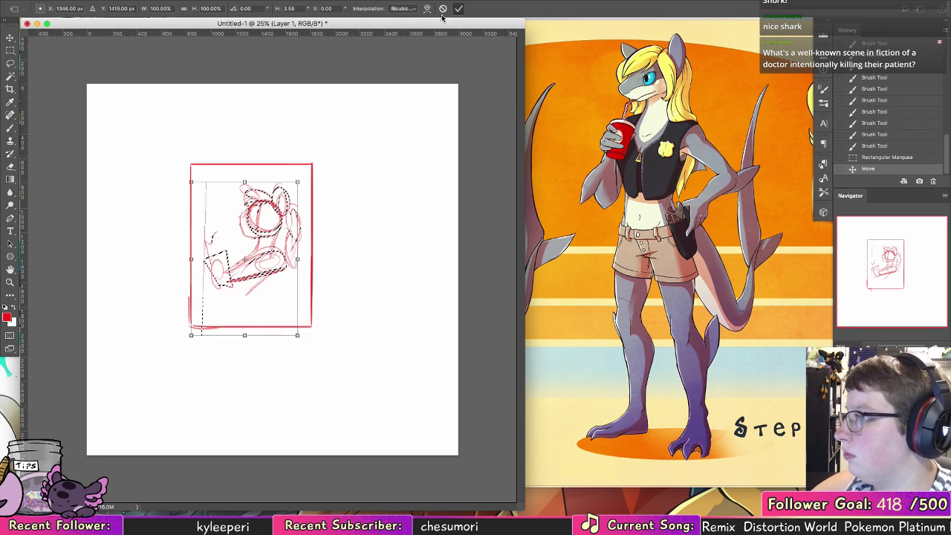
Step: Try a slanted counter edge, a plank line and a sloping overhead line around the moved figure, and undo them
{"action": "key", "text": "ctrl+d"}
{"action": "key", "text": "b"}
{"action": "left_click_drag", "start_coordinate": [212, 286], "coordinate": [229, 282]}
{"action": "left_click_drag", "start_coordinate": [192, 291], "coordinate": [285, 269]}
{"action": "left_click_drag", "start_coordinate": [193, 290], "coordinate": [223, 285]}
{"action": "left_click_drag", "start_coordinate": [305, 263], "coordinate": [317, 261]}
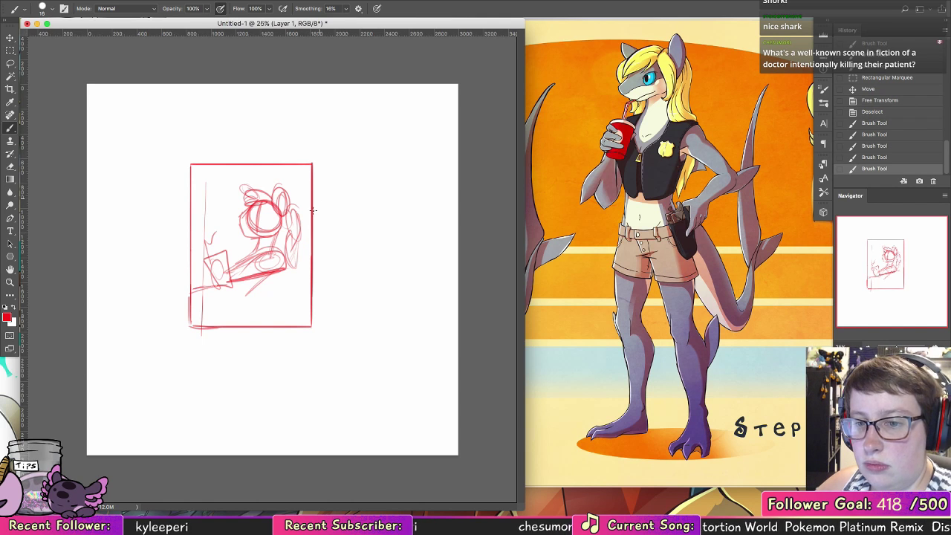
{"action": "left_click_drag", "start_coordinate": [258, 321], "coordinate": [258, 281]}
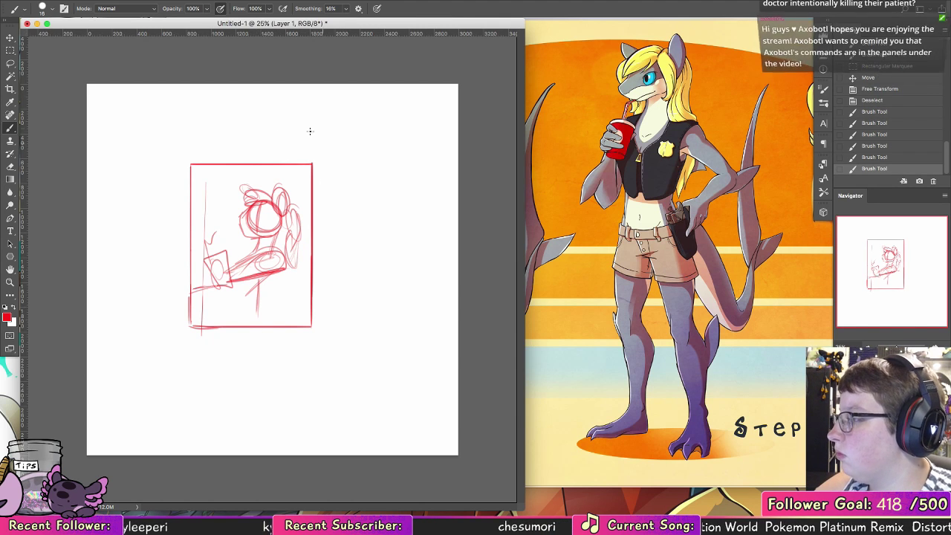
{"action": "left_click_drag", "start_coordinate": [262, 180], "coordinate": [222, 192]}
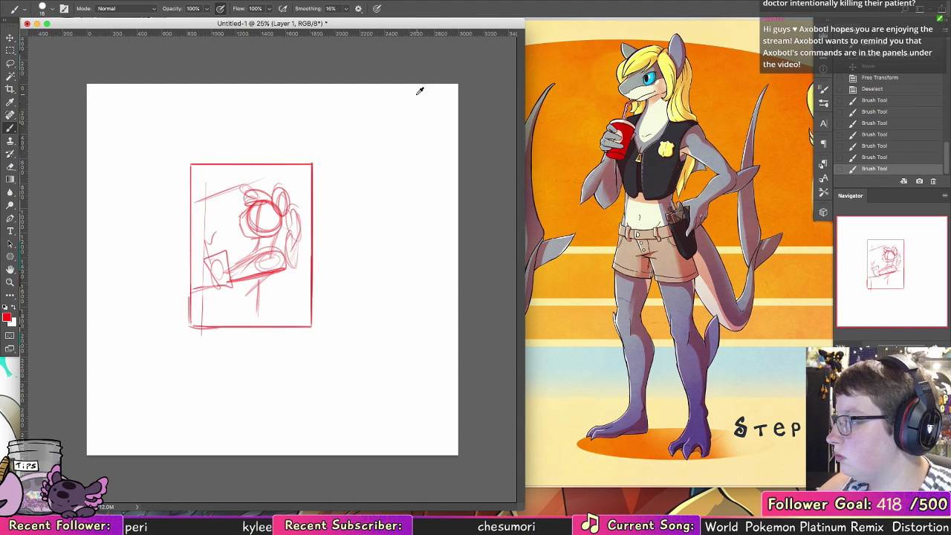
{"action": "key", "text": "super+z"}
{"action": "key", "text": "super+z"}
{"action": "key", "text": "super+z"}
{"action": "key", "text": "super+z"}
{"action": "key", "text": "super+z"}
{"action": "key", "text": "super+z"}
{"action": "key", "text": "super+z"}
{"action": "key", "text": "super+z"}
{"action": "key", "text": "super+z"}
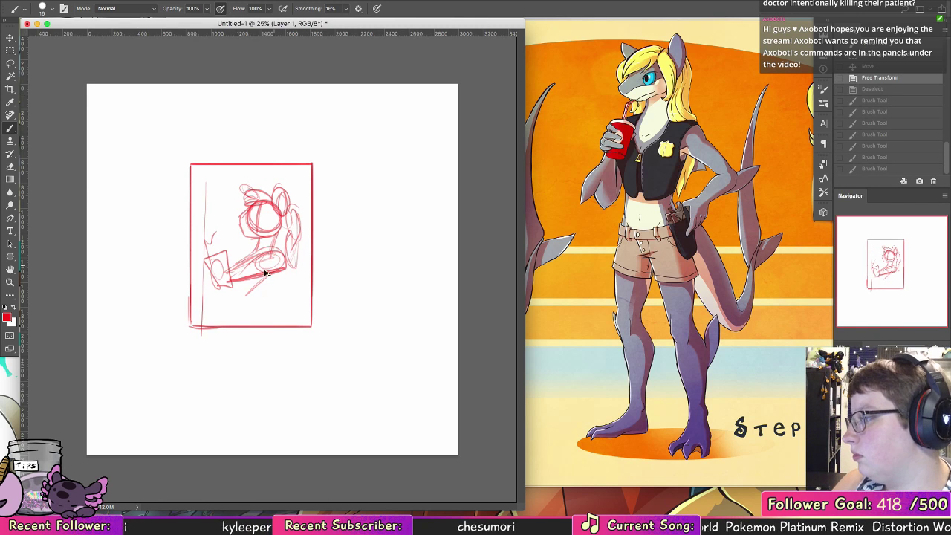
Step: Deselect the figure and sketch a level counter below the arm, with vertical planks and a sign on its front
{"action": "key", "text": "super+d"}
{"action": "mouse_move", "coordinate": [186, 277]}
{"action": "left_mouse_down"}
{"action": "mouse_move", "coordinate": [313, 282]}
{"action": "mouse_move", "coordinate": [297, 278]}
{"action": "left_mouse_up"}
{"action": "left_click_drag", "start_coordinate": [211, 283], "coordinate": [212, 318]}
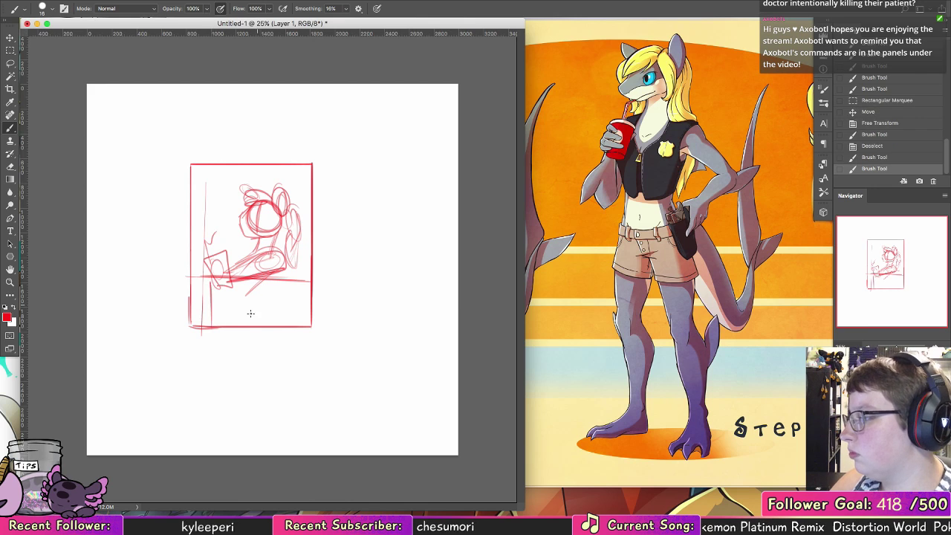
{"action": "left_click_drag", "start_coordinate": [242, 281], "coordinate": [242, 316]}
{"action": "mouse_move", "coordinate": [277, 280]}
{"action": "left_mouse_down"}
{"action": "mouse_move", "coordinate": [277, 305]}
{"action": "mouse_move", "coordinate": [248, 300]}
{"action": "mouse_move", "coordinate": [259, 326]}
{"action": "mouse_move", "coordinate": [279, 285]}
{"action": "mouse_move", "coordinate": [270, 303]}
{"action": "left_mouse_up"}
{"action": "mouse_move", "coordinate": [279, 284]}
{"action": "left_mouse_down"}
{"action": "mouse_move", "coordinate": [303, 291]}
{"action": "mouse_move", "coordinate": [301, 306]}
{"action": "left_mouse_up"}
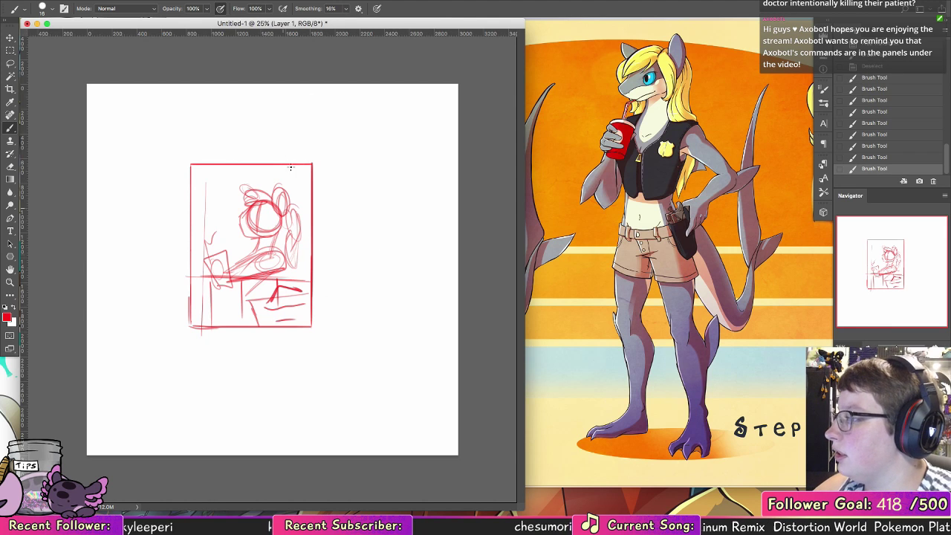
Step: Sketch a sloping string of square lanterns across the frame's upper left and vertical post lines along its right side
{"action": "mouse_move", "coordinate": [195, 211]}
{"action": "left_mouse_down"}
{"action": "mouse_move", "coordinate": [212, 194]}
{"action": "mouse_move", "coordinate": [266, 169]}
{"action": "left_mouse_up"}
{"action": "mouse_move", "coordinate": [199, 192]}
{"action": "left_mouse_down"}
{"action": "mouse_move", "coordinate": [248, 174]}
{"action": "mouse_move", "coordinate": [226, 196]}
{"action": "left_mouse_up"}
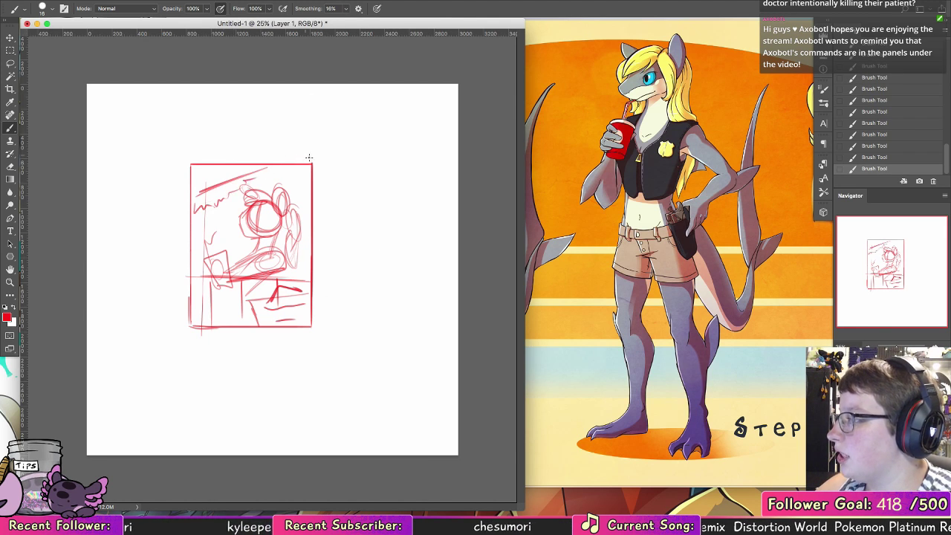
{"action": "left_click_drag", "start_coordinate": [296, 201], "coordinate": [295, 202]}
{"action": "left_click_drag", "start_coordinate": [298, 165], "coordinate": [304, 264]}
{"action": "mouse_move", "coordinate": [217, 181]}
{"action": "left_mouse_down"}
{"action": "mouse_move", "coordinate": [195, 211]}
{"action": "mouse_move", "coordinate": [268, 161]}
{"action": "mouse_move", "coordinate": [274, 166]}
{"action": "left_mouse_up"}
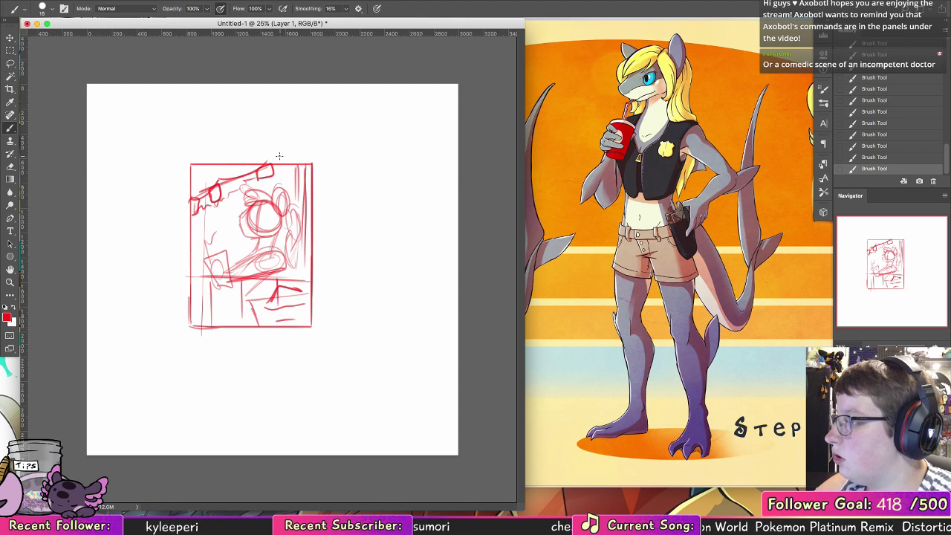
Step: Redraw the shoulder, back and forearm resting on the counter, erasing the old overlapping construction lines inside the body
{"action": "mouse_move", "coordinate": [260, 277]}
{"action": "left_mouse_down"}
{"action": "mouse_move", "coordinate": [284, 272]}
{"action": "mouse_move", "coordinate": [233, 261]}
{"action": "mouse_move", "coordinate": [260, 265]}
{"action": "mouse_move", "coordinate": [248, 277]}
{"action": "left_mouse_up"}
{"action": "key", "text": "super+z"}
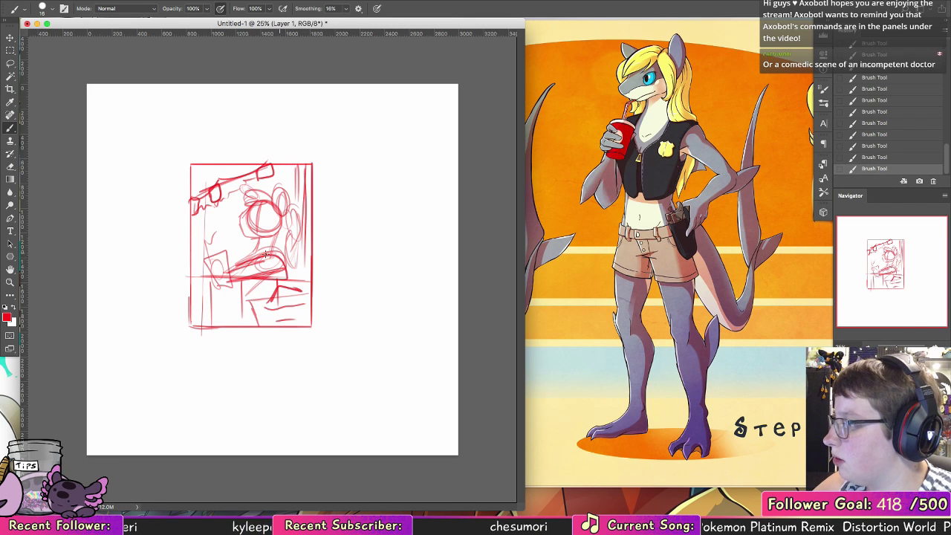
{"action": "left_click_drag", "start_coordinate": [273, 248], "coordinate": [286, 266]}
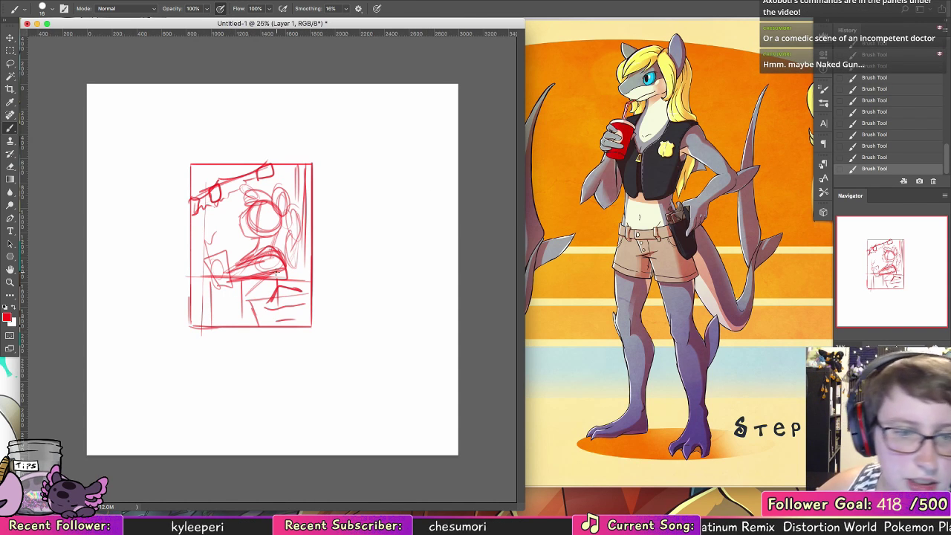
{"action": "key", "text": "e"}
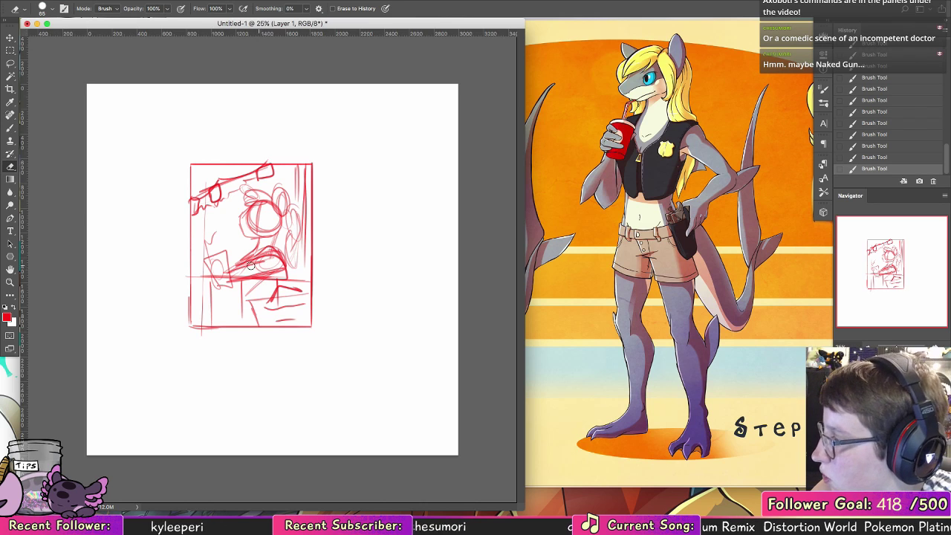
{"action": "mouse_move", "coordinate": [251, 265]}
{"action": "left_mouse_down"}
{"action": "mouse_move", "coordinate": [267, 256]}
{"action": "mouse_move", "coordinate": [281, 266]}
{"action": "mouse_move", "coordinate": [258, 254]}
{"action": "mouse_move", "coordinate": [263, 265]}
{"action": "mouse_move", "coordinate": [290, 260]}
{"action": "left_mouse_up"}
{"action": "left_click", "coordinate": [10, 128]}
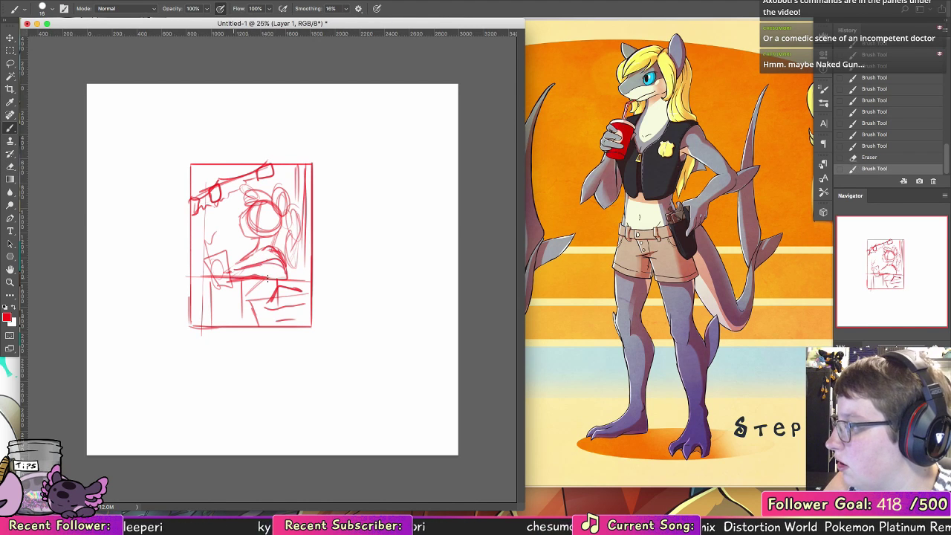
{"action": "left_click_drag", "start_coordinate": [238, 281], "coordinate": [283, 277]}
Step: Draw the shark's eye and firm up the cup, its straw and the hand holding it
{"action": "mouse_move", "coordinate": [280, 228]}
{"action": "left_mouse_down"}
{"action": "mouse_move", "coordinate": [274, 249]}
{"action": "mouse_move", "coordinate": [258, 236]}
{"action": "mouse_move", "coordinate": [265, 224]}
{"action": "left_mouse_up"}
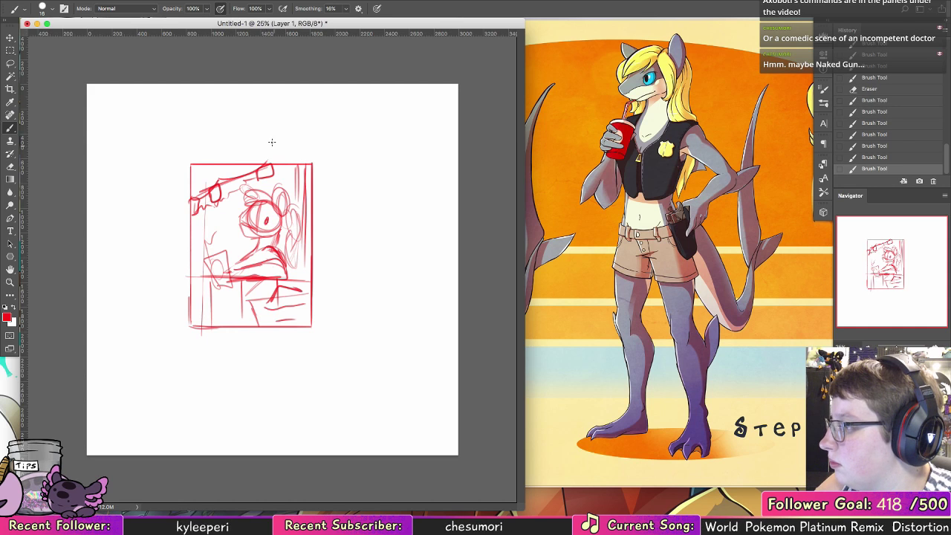
{"action": "mouse_move", "coordinate": [233, 269]}
{"action": "left_mouse_down"}
{"action": "mouse_move", "coordinate": [217, 262]}
{"action": "mouse_move", "coordinate": [224, 270]}
{"action": "mouse_move", "coordinate": [203, 276]}
{"action": "mouse_move", "coordinate": [233, 280]}
{"action": "mouse_move", "coordinate": [211, 270]}
{"action": "mouse_move", "coordinate": [231, 268]}
{"action": "mouse_move", "coordinate": [211, 246]}
{"action": "left_mouse_up"}
{"action": "left_click_drag", "start_coordinate": [215, 287], "coordinate": [228, 287]}
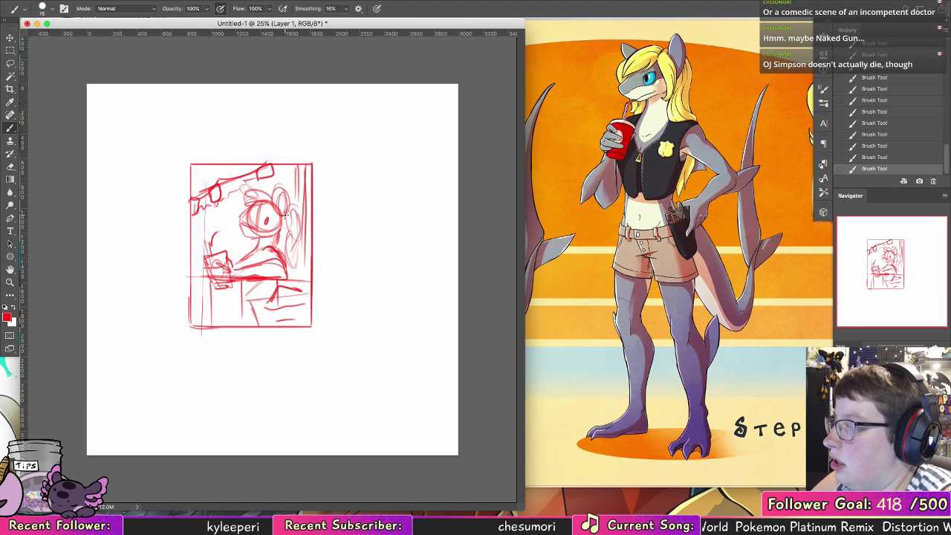
Step: Darken the ponytail's outline behind the back and clean up the lines at the front of the neck with the eraser
{"action": "left_click_drag", "start_coordinate": [301, 211], "coordinate": [301, 277]}
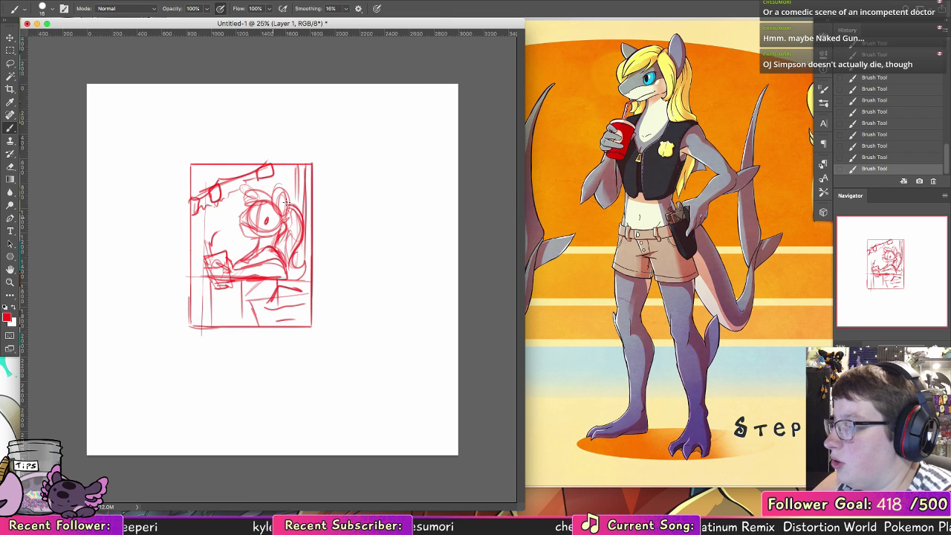
{"action": "key", "text": "e"}
{"action": "mouse_move", "coordinate": [251, 248]}
{"action": "left_mouse_down"}
{"action": "mouse_move", "coordinate": [245, 255]}
{"action": "mouse_move", "coordinate": [255, 241]}
{"action": "left_mouse_up"}
{"action": "key", "text": "b"}
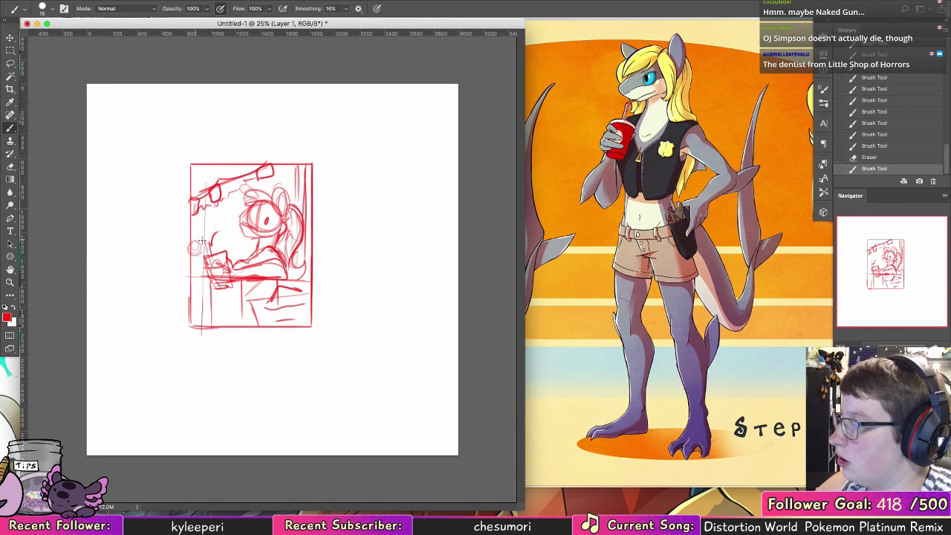
Step: Sketch a small circle at the frame's left edge beside the cup and light cloud outlines in the background
{"action": "left_click_drag", "start_coordinate": [202, 240], "coordinate": [199, 254]}
{"action": "mouse_move", "coordinate": [200, 239]}
{"action": "left_mouse_down"}
{"action": "mouse_move", "coordinate": [188, 244]}
{"action": "mouse_move", "coordinate": [203, 266]}
{"action": "left_mouse_up"}
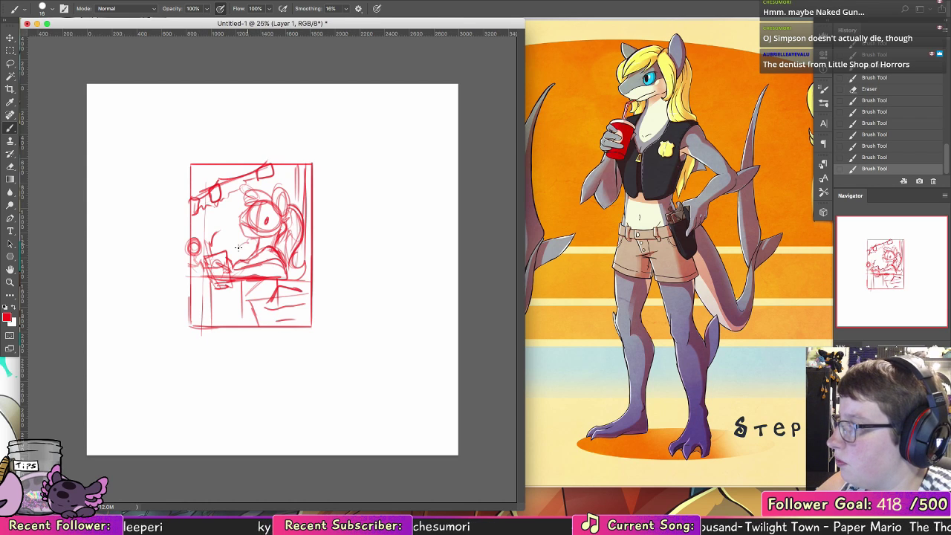
{"action": "left_click_drag", "start_coordinate": [193, 215], "coordinate": [233, 216]}
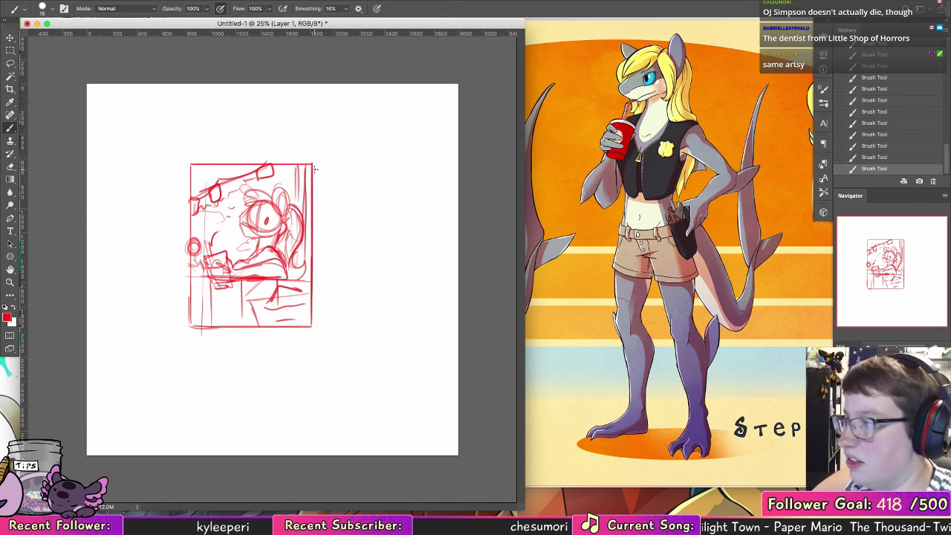
Step: Crop the canvas to the red frame around the composition thumbnail
{"action": "key", "text": "c"}
{"action": "mouse_move", "coordinate": [190, 165]}
{"action": "left_mouse_down"}
{"action": "mouse_move", "coordinate": [274, 201]}
{"action": "mouse_move", "coordinate": [312, 326]}
{"action": "left_mouse_up"}
{"action": "left_click", "coordinate": [497, 9]}
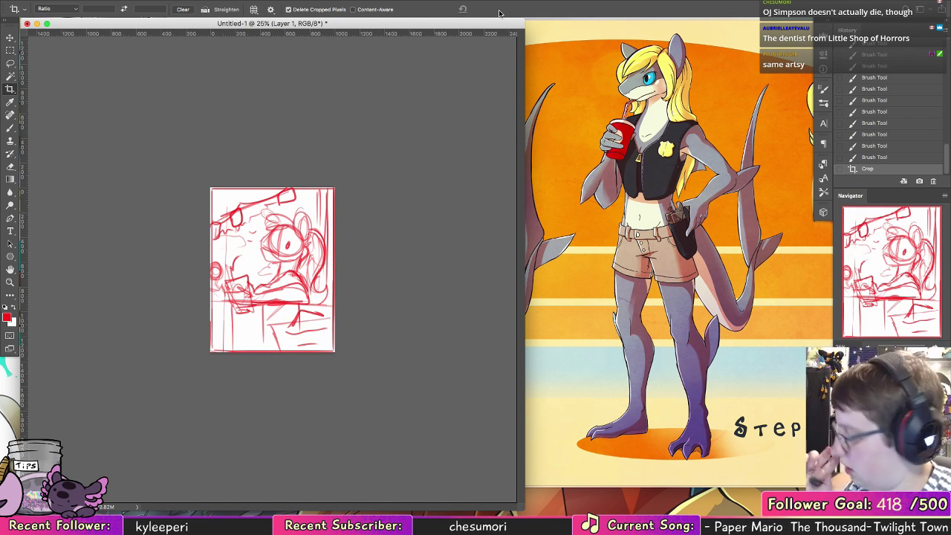
Step: Save the document to the Desktop as stephanieportrait in Photoshop format, keeping maximum compatibility enabled
{"action": "key", "text": "super+shift+s"}
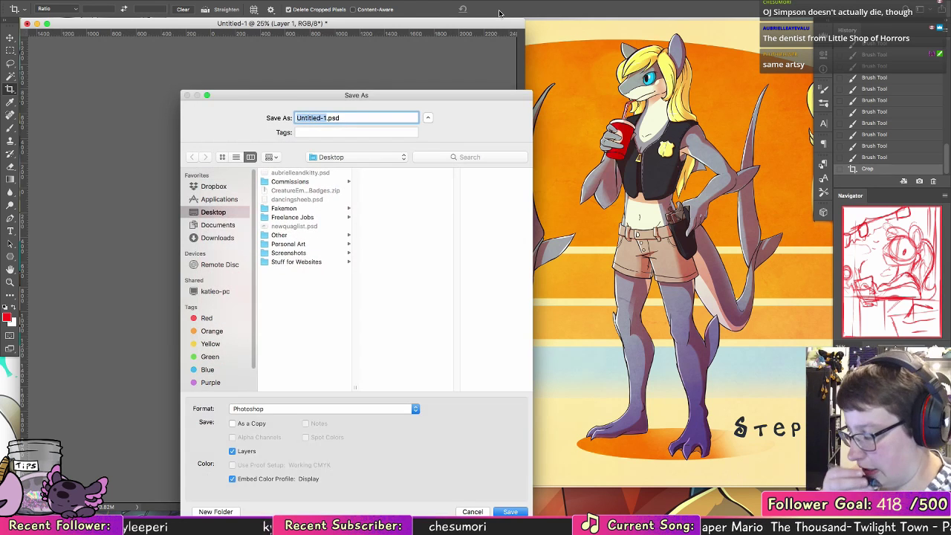
{"action": "type", "text": "tris"}
{"action": "key", "text": "BackSpace"}
{"action": "key", "text": "BackSpace"}
{"action": "key", "text": "BackSpace"}
{"action": "key", "text": "BackSpace"}
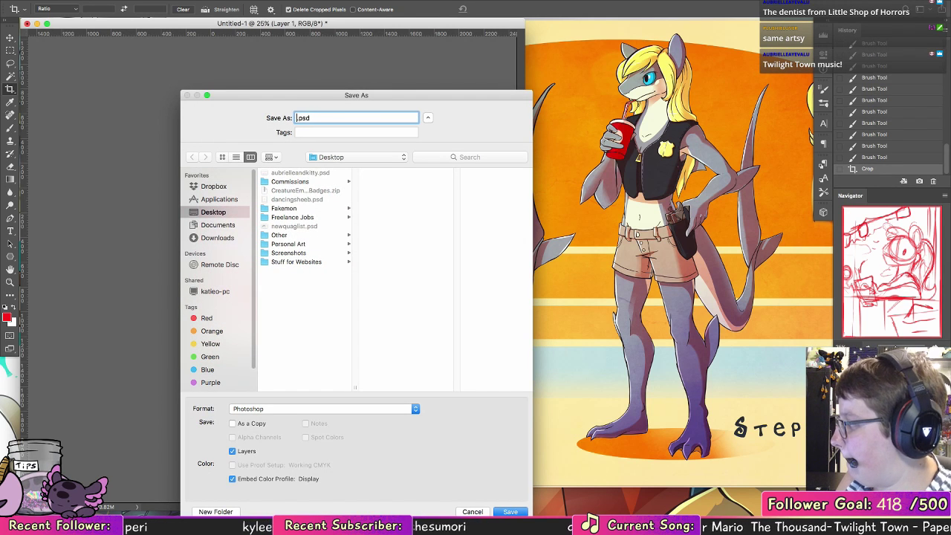
{"action": "type", "text": "step"}
{"action": "type", "text": "hanieportrait"}
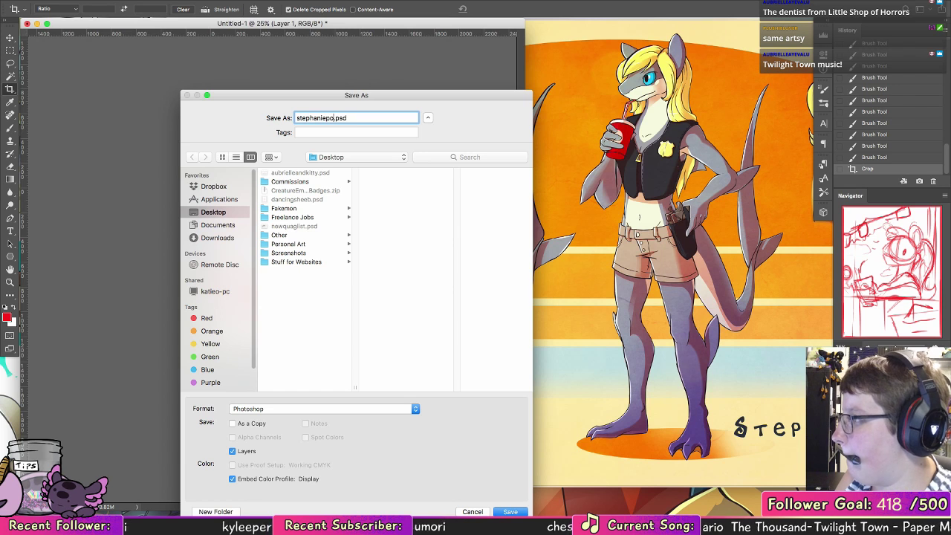
{"action": "key", "text": "Return"}
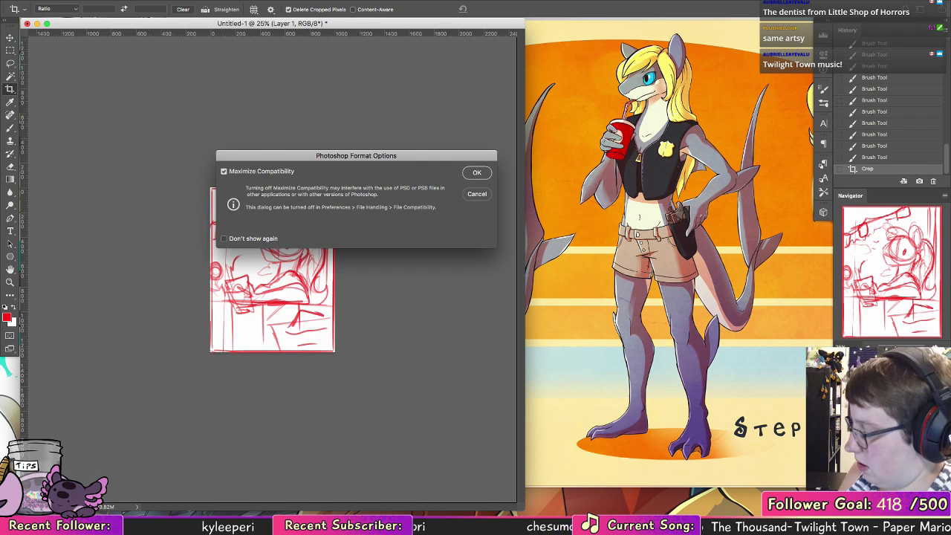
{"action": "key", "text": "Return"}
Step: Resize the image proportionally to a width of 11 inches at 300 pixels per inch
{"action": "left_click", "coordinate": [137, 2]}
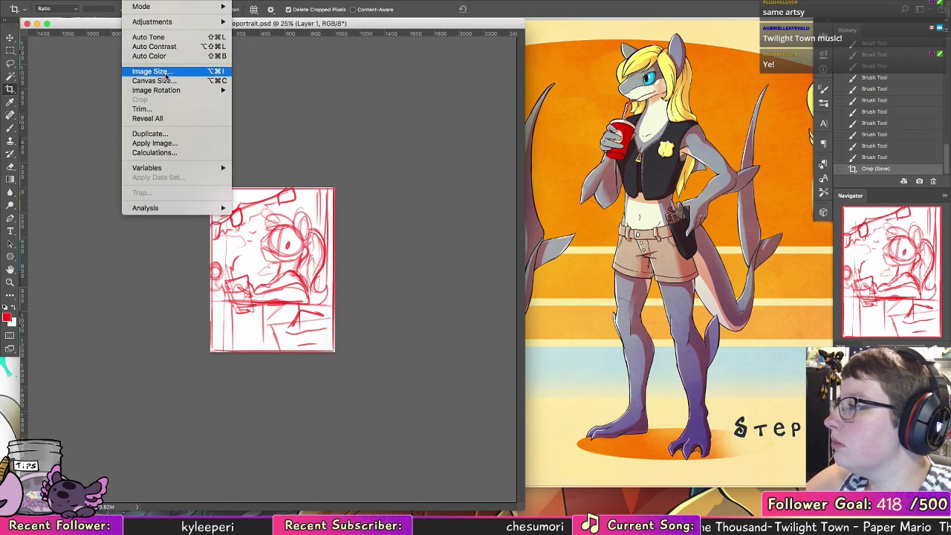
{"action": "left_click", "coordinate": [172, 69]}
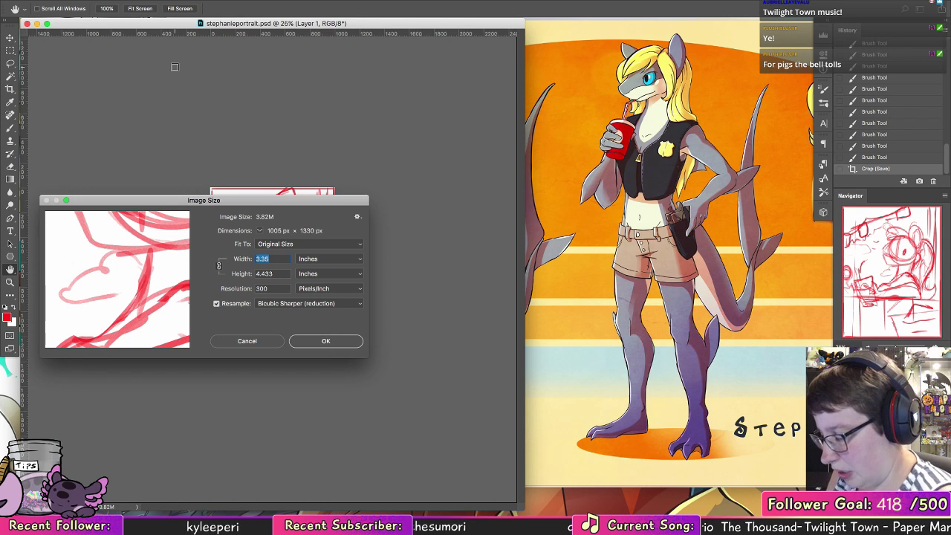
{"action": "key", "text": "Tab"}
{"action": "type", "text": "11"}
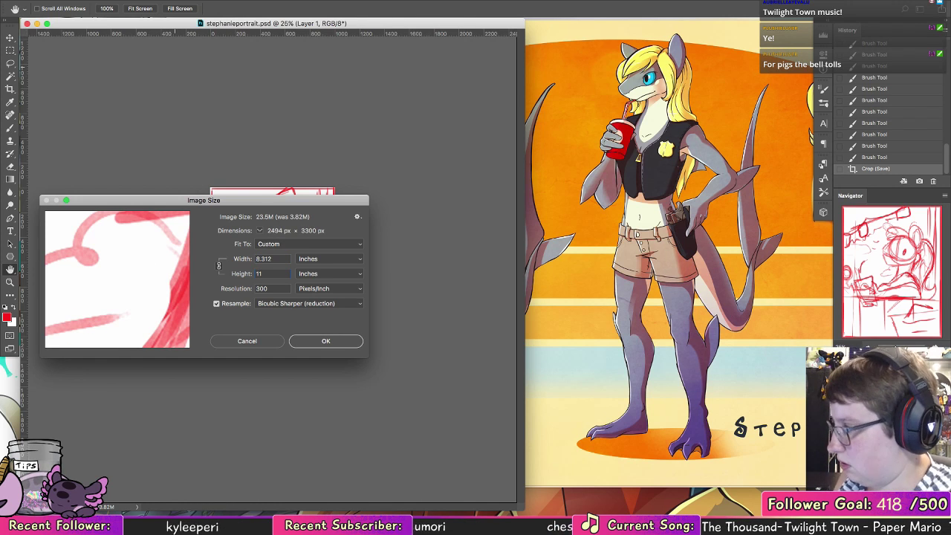
{"action": "key", "text": "shift+Tab"}
{"action": "type", "text": "11"}
{"action": "left_click", "coordinate": [326, 342]}
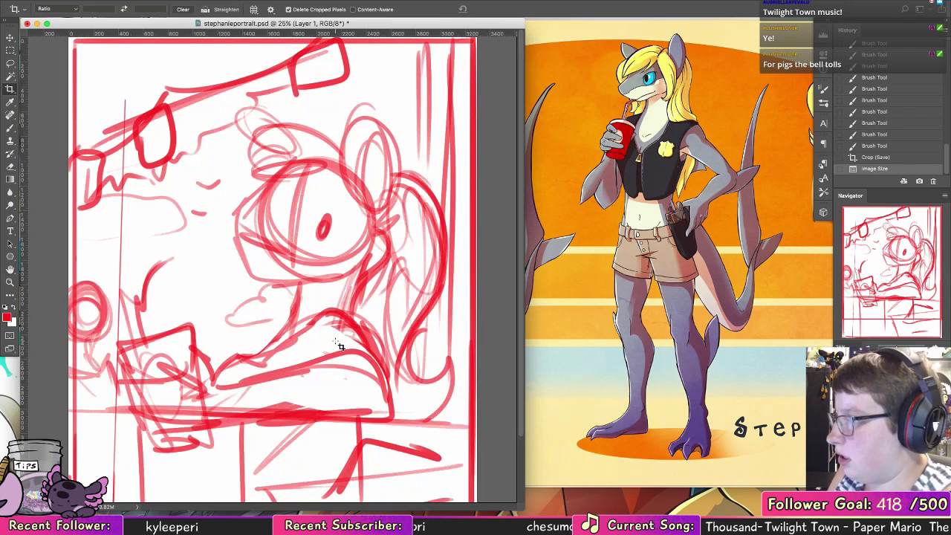
Step: Fade the thumbnail sketch layer to 30% opacity so it can serve as a drawing guide
{"action": "left_click", "coordinate": [9, 282]}
{"action": "left_click_drag", "start_coordinate": [429, 278], "coordinate": [383, 272]}
{"action": "left_click", "coordinate": [11, 37]}
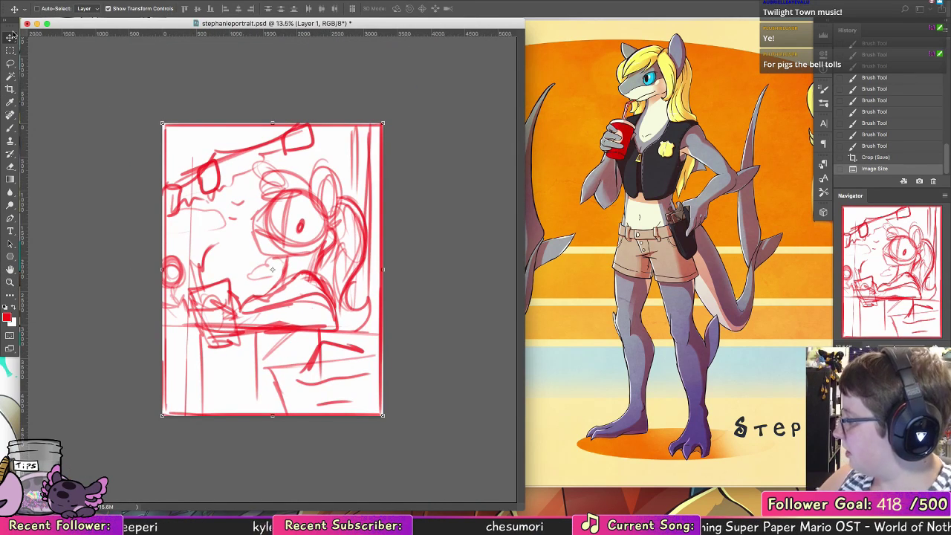
{"action": "key", "text": "3"}
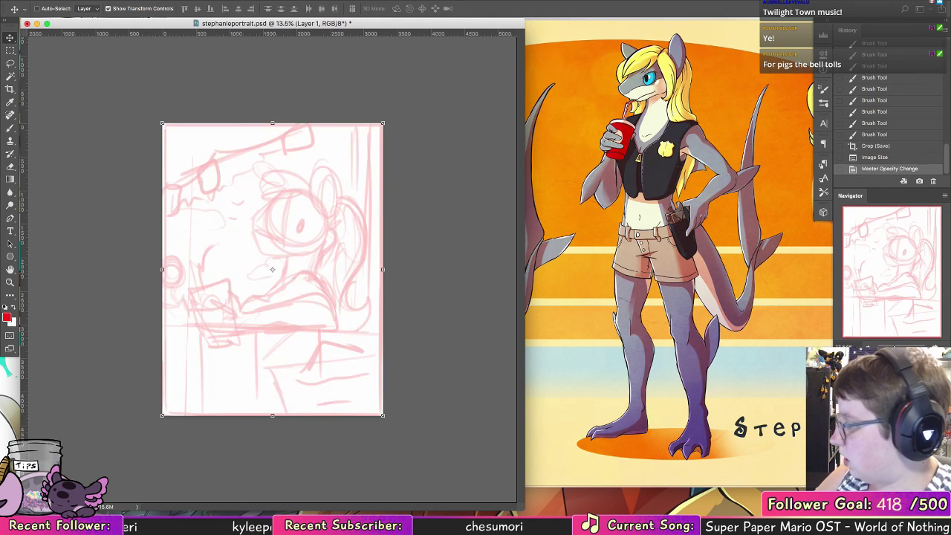
Step: Add a new layer and draw the head circle with its cross guidelines and the eyes over the faded sketch
{"action": "left_click", "coordinate": [11, 127]}
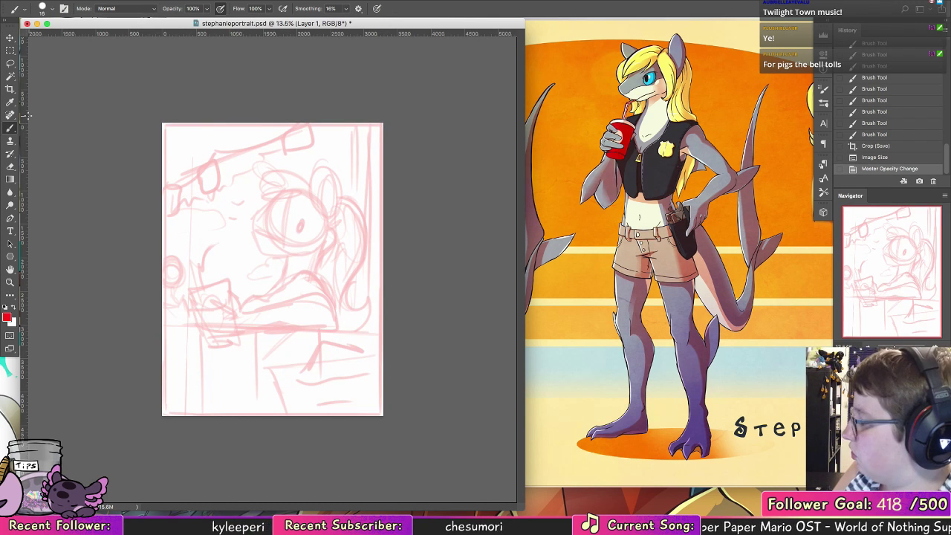
{"action": "key", "text": "super+alt+shift+n"}
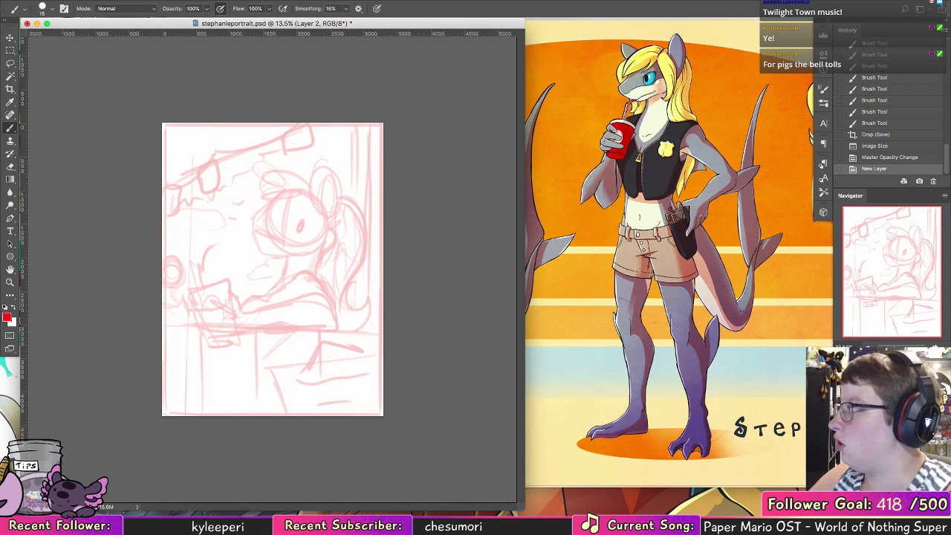
{"action": "left_click", "coordinate": [47, 10]}
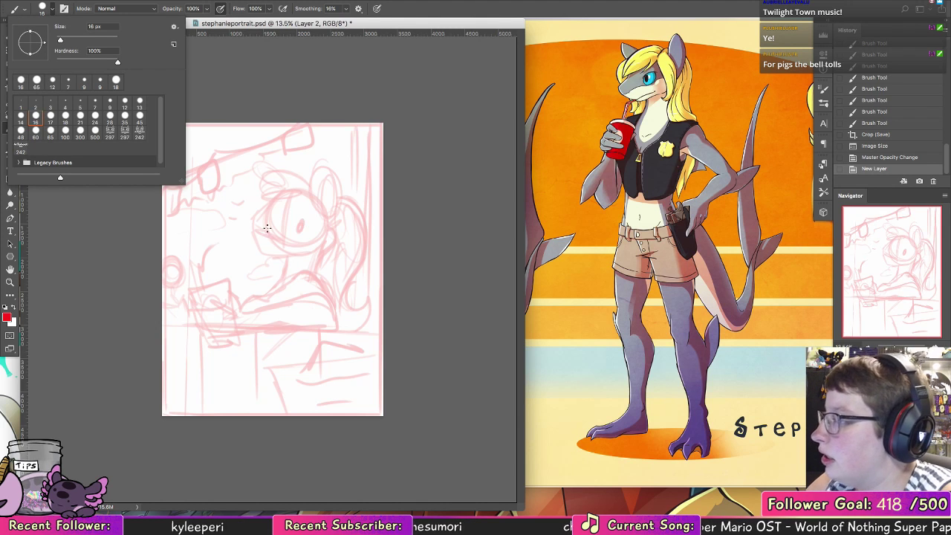
{"action": "mouse_move", "coordinate": [292, 193]}
{"action": "left_mouse_down"}
{"action": "mouse_move", "coordinate": [295, 250]}
{"action": "mouse_move", "coordinate": [298, 191]}
{"action": "mouse_move", "coordinate": [279, 243]}
{"action": "mouse_move", "coordinate": [307, 190]}
{"action": "mouse_move", "coordinate": [271, 237]}
{"action": "mouse_move", "coordinate": [317, 200]}
{"action": "mouse_move", "coordinate": [265, 232]}
{"action": "mouse_move", "coordinate": [337, 189]}
{"action": "mouse_move", "coordinate": [296, 177]}
{"action": "mouse_move", "coordinate": [283, 227]}
{"action": "mouse_move", "coordinate": [272, 219]}
{"action": "mouse_move", "coordinate": [312, 222]}
{"action": "mouse_move", "coordinate": [308, 201]}
{"action": "mouse_move", "coordinate": [299, 223]}
{"action": "left_mouse_up"}
{"action": "key", "text": "ctrl+z"}
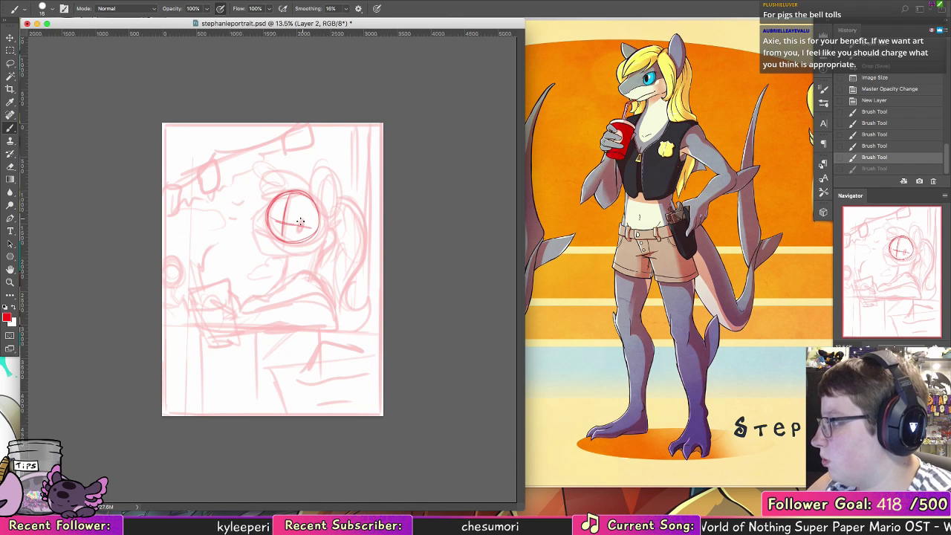
{"action": "left_click_drag", "start_coordinate": [308, 222], "coordinate": [276, 229]}
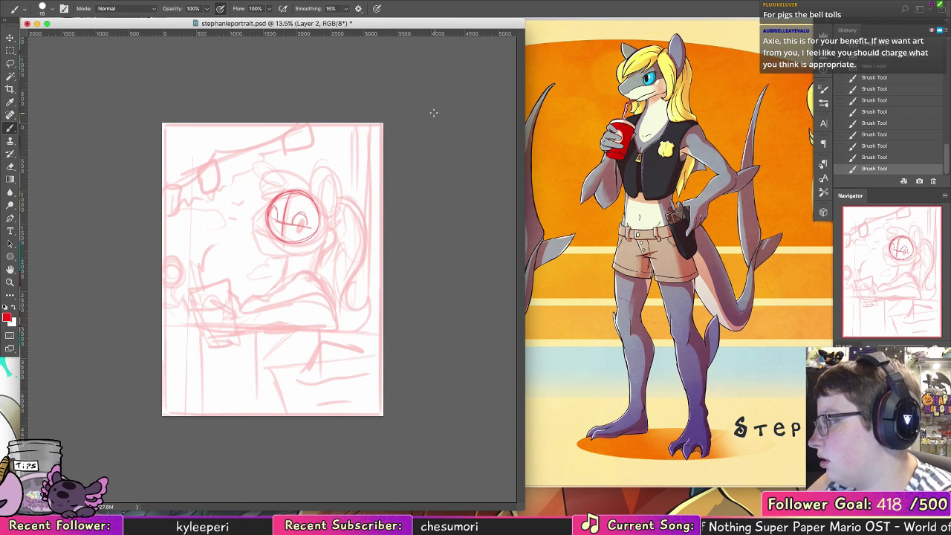
Step: Sketch the shark's snout and lower jaw along the front of the head circle, testing strokes with undo and redo
{"action": "left_click_drag", "start_coordinate": [278, 231], "coordinate": [286, 241]}
{"action": "key", "text": "super+z"}
{"action": "key", "text": "super+z"}
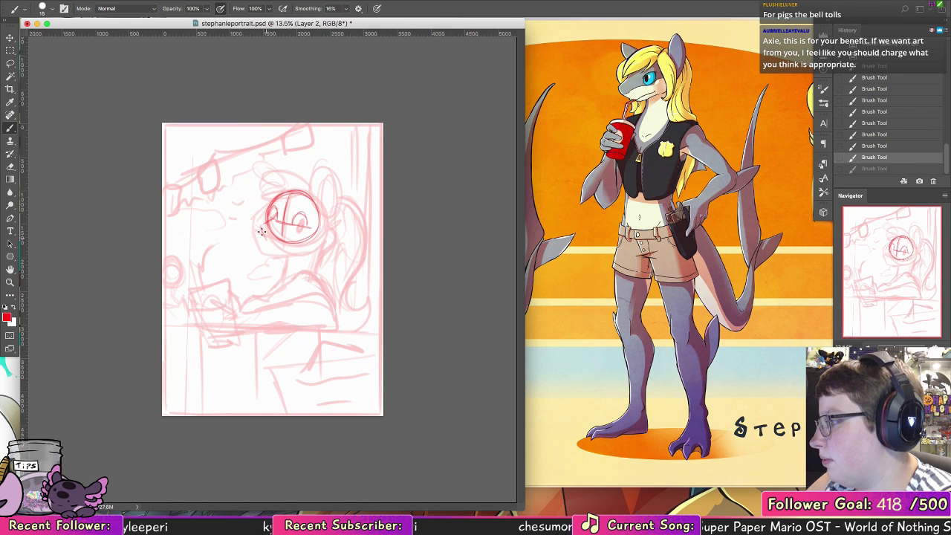
{"action": "left_click_drag", "start_coordinate": [261, 225], "coordinate": [270, 243]}
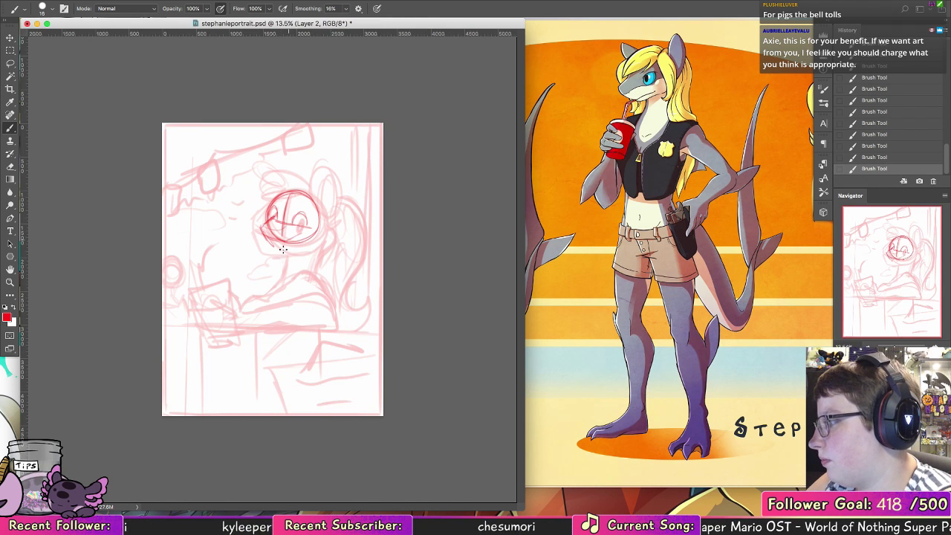
{"action": "left_click_drag", "start_coordinate": [266, 232], "coordinate": [272, 246]}
{"action": "key", "text": "ctrl+z"}
{"action": "key", "text": "ctrl+z"}
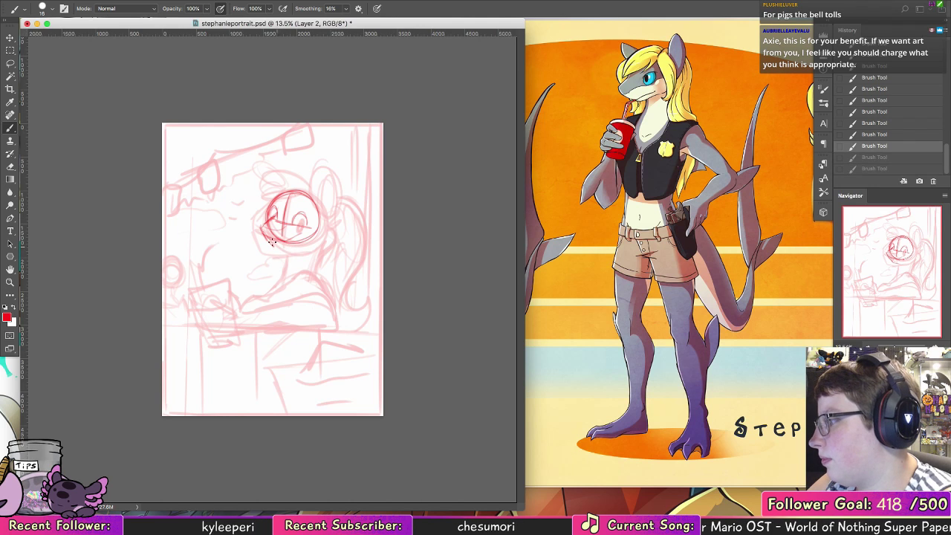
{"action": "key", "text": "ctrl+shift+z"}
{"action": "key", "text": "ctrl+shift+z"}
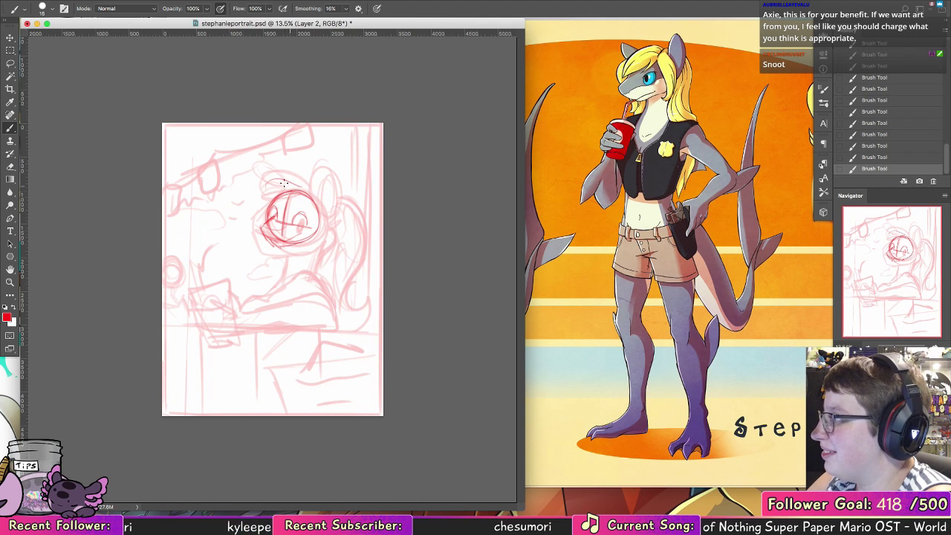
Step: Sketch the hair fringe over the forehead, the side of the face and both ears
{"action": "left_click_drag", "start_coordinate": [279, 196], "coordinate": [265, 215]}
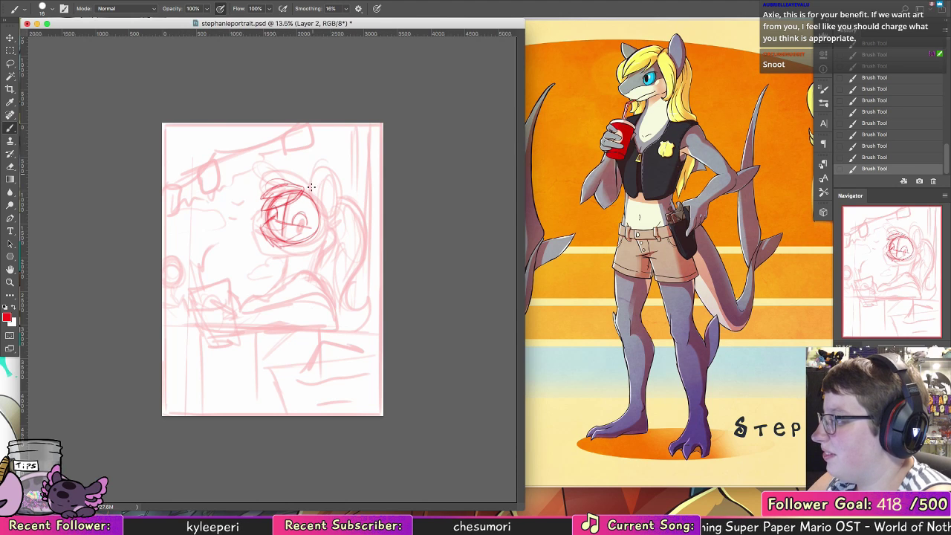
{"action": "left_click_drag", "start_coordinate": [310, 195], "coordinate": [309, 244]}
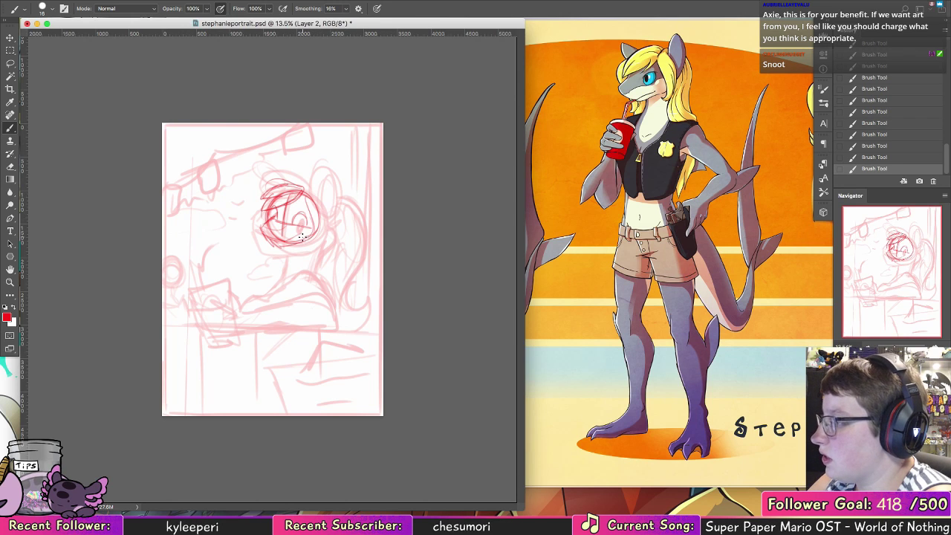
{"action": "left_click_drag", "start_coordinate": [303, 196], "coordinate": [314, 233]}
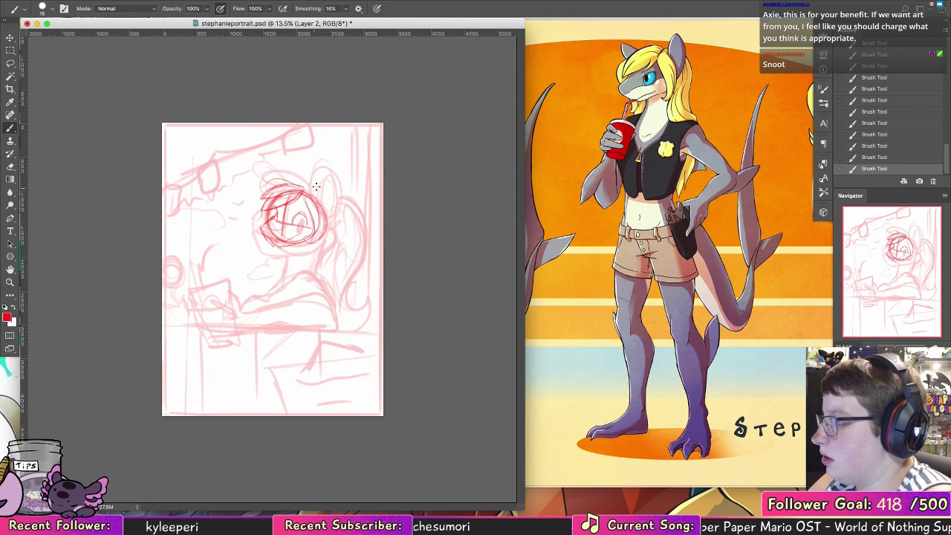
{"action": "mouse_move", "coordinate": [322, 167]}
{"action": "left_mouse_down"}
{"action": "mouse_move", "coordinate": [310, 195]}
{"action": "mouse_move", "coordinate": [328, 173]}
{"action": "mouse_move", "coordinate": [327, 214]}
{"action": "left_mouse_up"}
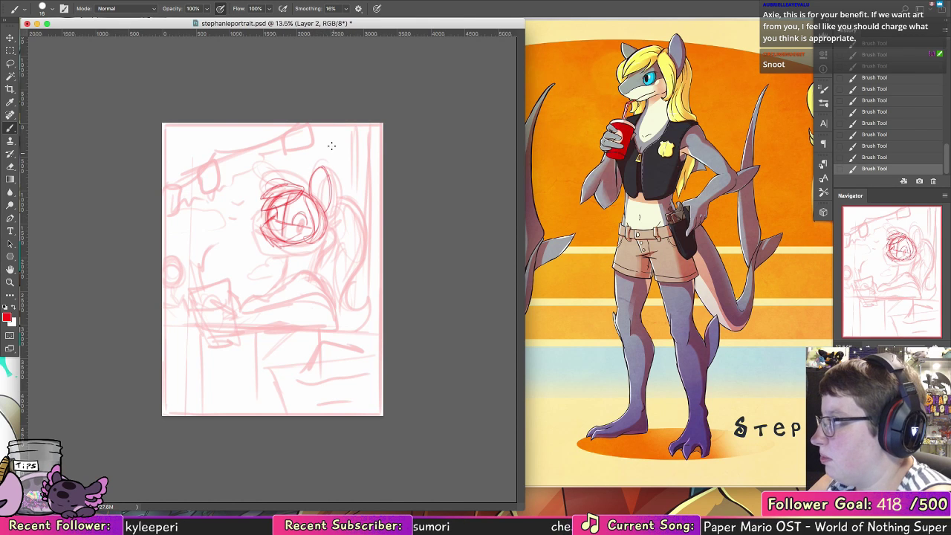
{"action": "mouse_move", "coordinate": [256, 176]}
{"action": "left_mouse_down"}
{"action": "mouse_move", "coordinate": [288, 184]}
{"action": "mouse_move", "coordinate": [265, 191]}
{"action": "left_mouse_up"}
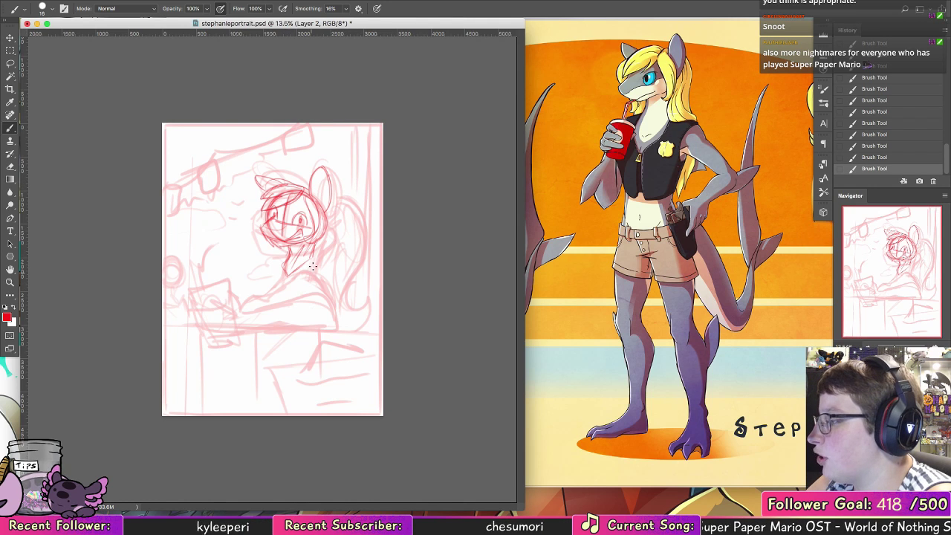
Step: Draw the neck, collar and shoulders below the head, following the faded thumbnail
{"action": "left_click_drag", "start_coordinate": [291, 267], "coordinate": [304, 239]}
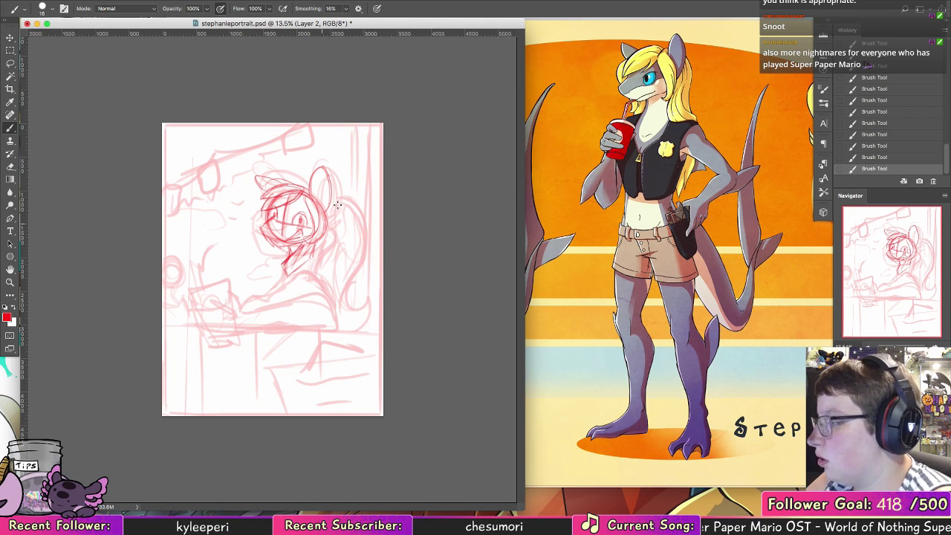
{"action": "key", "text": "super+z"}
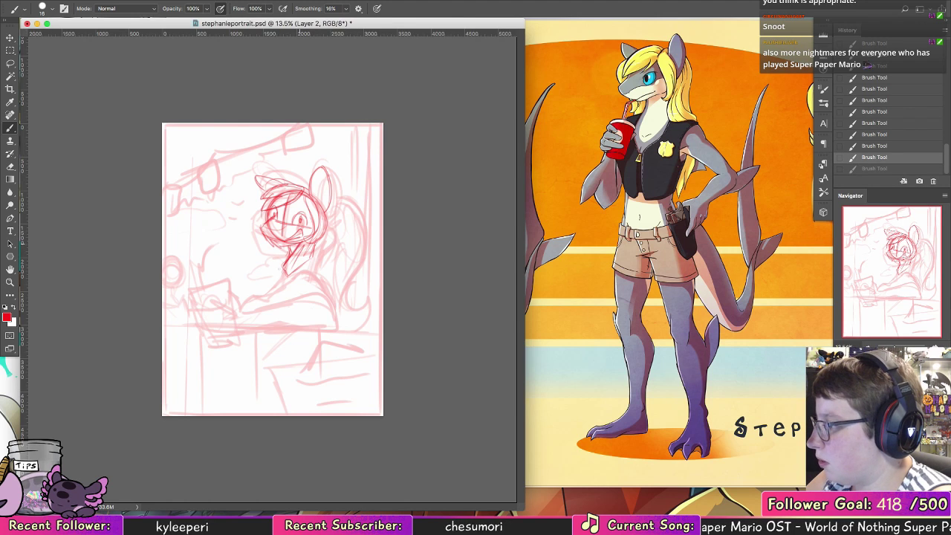
{"action": "left_click_drag", "start_coordinate": [305, 248], "coordinate": [282, 275]}
{"action": "key", "text": "super+z"}
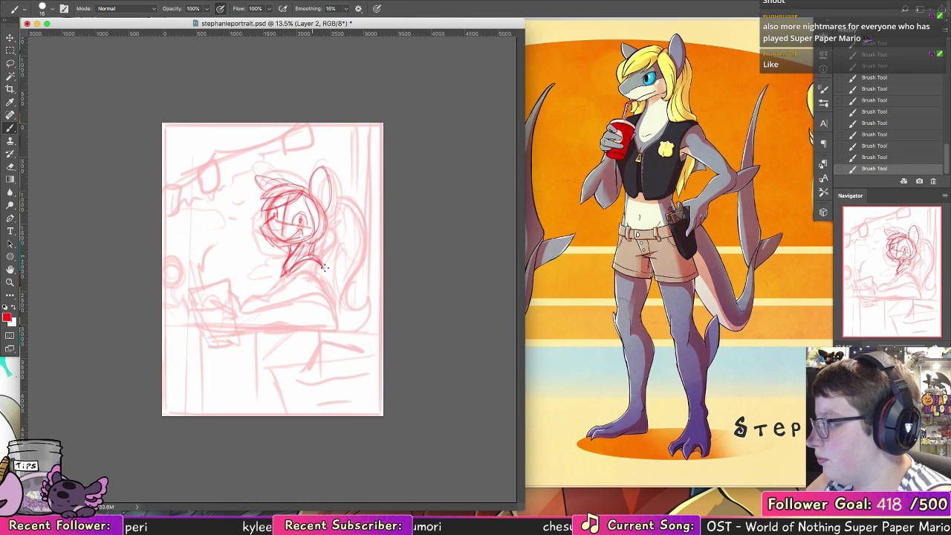
{"action": "mouse_move", "coordinate": [288, 275]}
{"action": "left_mouse_down"}
{"action": "mouse_move", "coordinate": [322, 260]}
{"action": "mouse_move", "coordinate": [336, 295]}
{"action": "mouse_move", "coordinate": [311, 281]}
{"action": "mouse_move", "coordinate": [332, 288]}
{"action": "mouse_move", "coordinate": [262, 295]}
{"action": "left_mouse_up"}
{"action": "mouse_move", "coordinate": [266, 293]}
{"action": "left_mouse_down"}
{"action": "mouse_move", "coordinate": [306, 279]}
{"action": "mouse_move", "coordinate": [309, 297]}
{"action": "mouse_move", "coordinate": [331, 298]}
{"action": "left_mouse_up"}
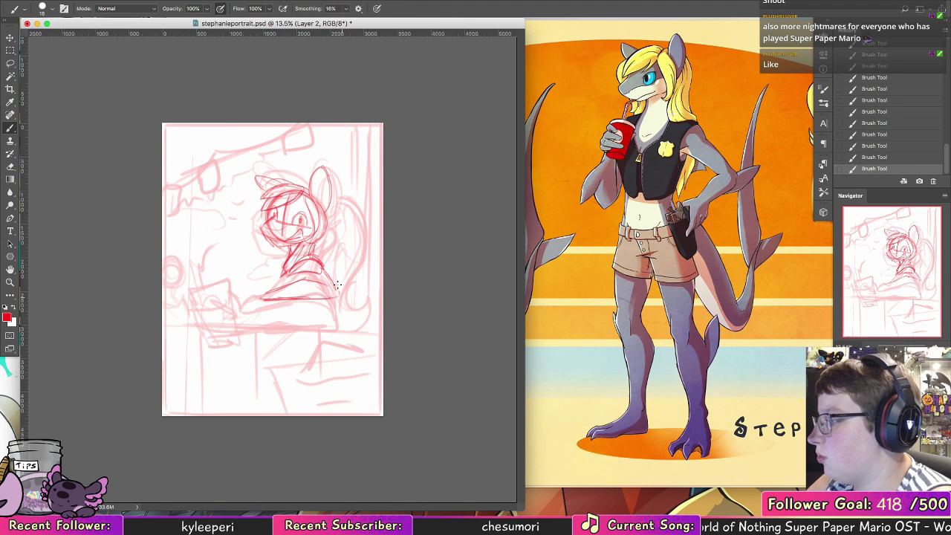
Step: Delete the layer holding the redrawn head and shoulders, leaving only the faded thumbnail layer
{"action": "key", "text": "Delete"}
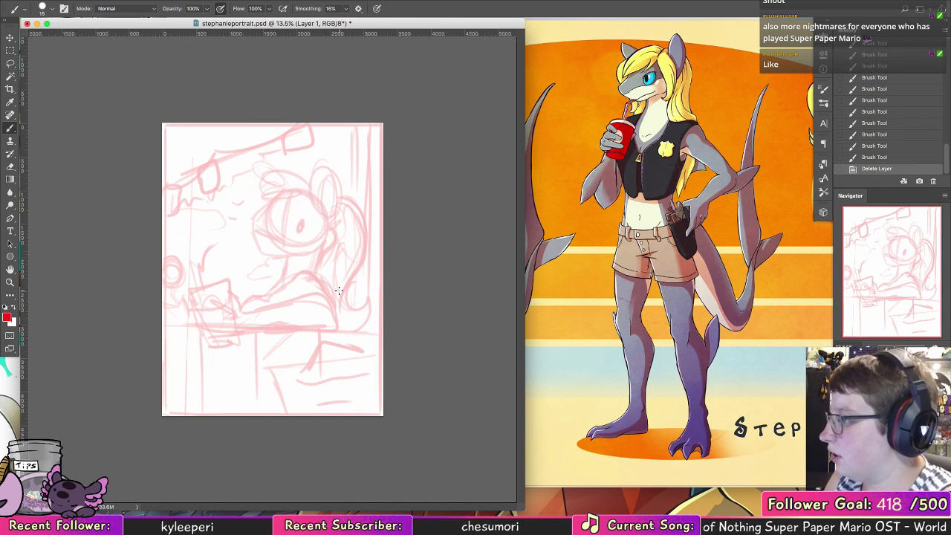
{"action": "key", "text": "ctrl+z"}
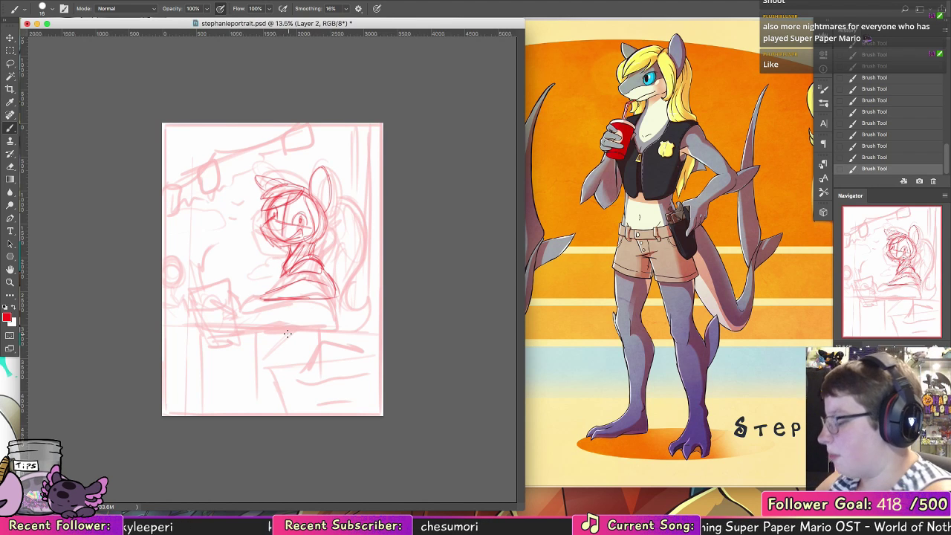
{"action": "key", "text": "Delete"}
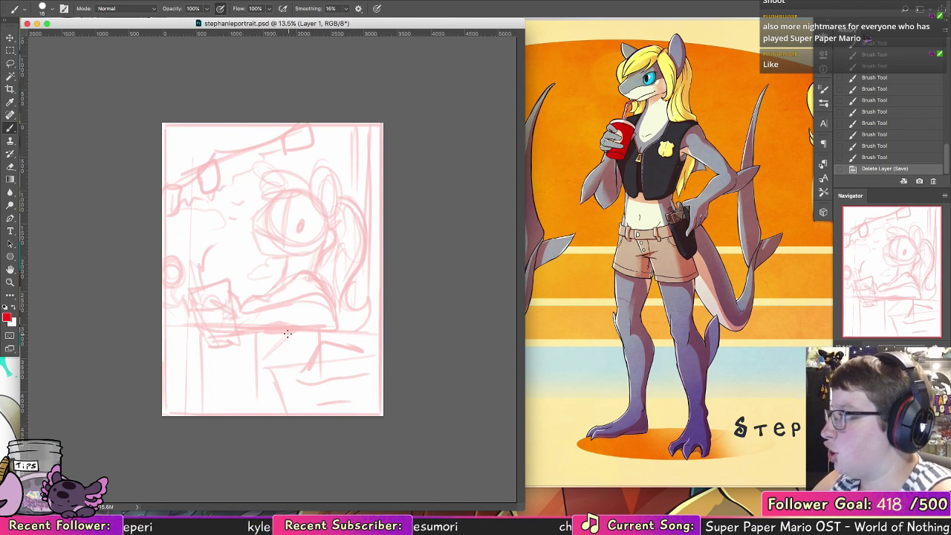
Step: Close the folder window with the reference files and the stephanieportrait document
{"action": "left_click", "coordinate": [628, 248]}
{"action": "key", "text": "space"}
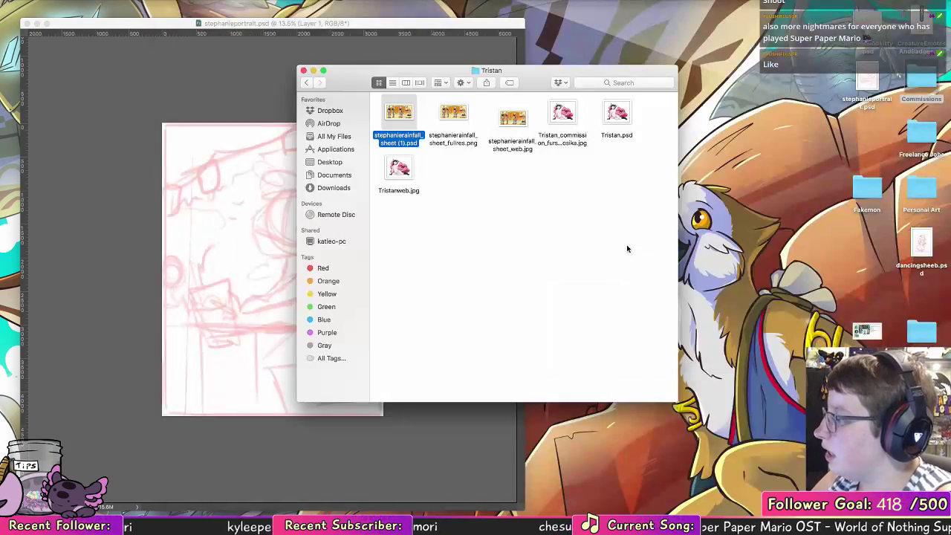
{"action": "left_click", "coordinate": [305, 72]}
{"action": "left_click", "coordinate": [28, 24]}
{"action": "left_click", "coordinate": [26, 24]}
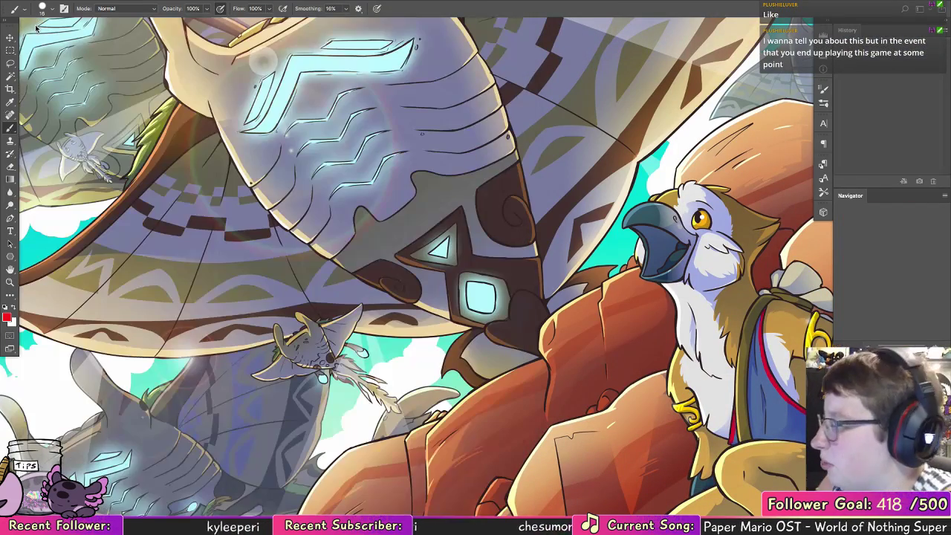